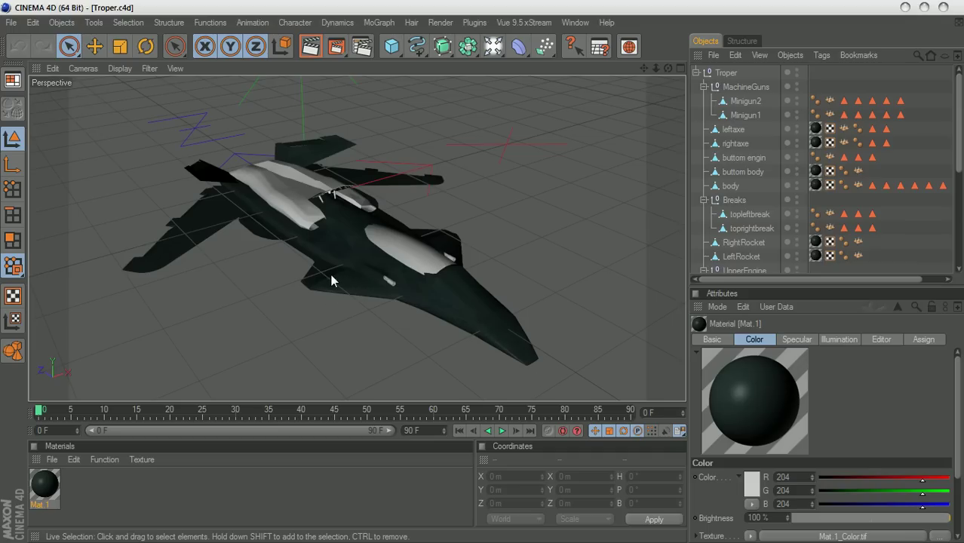
# Switch the workspace to the BP UV Edit layout and select the aircraft's main body
pyautogui.click(15, 79)
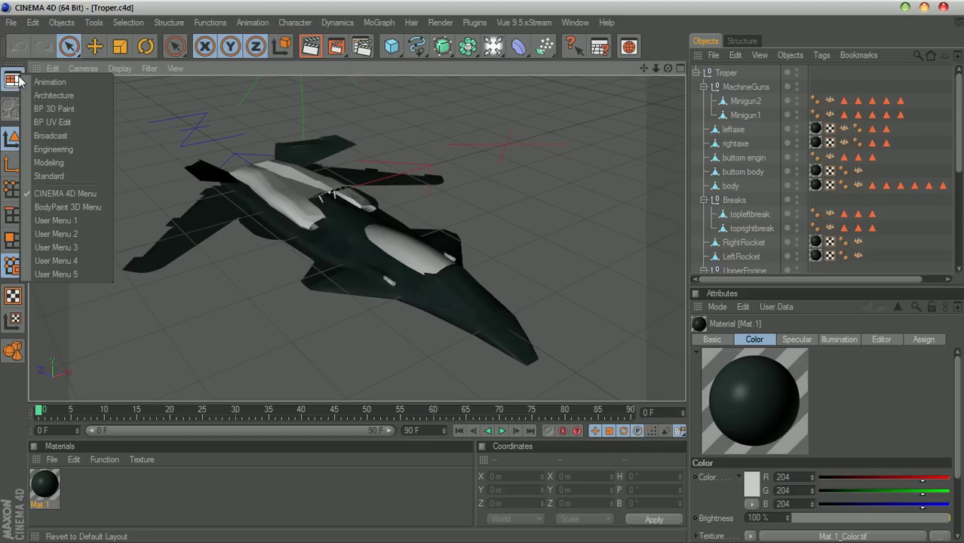
pyautogui.click(60, 122)
pyautogui.click(332, 266)
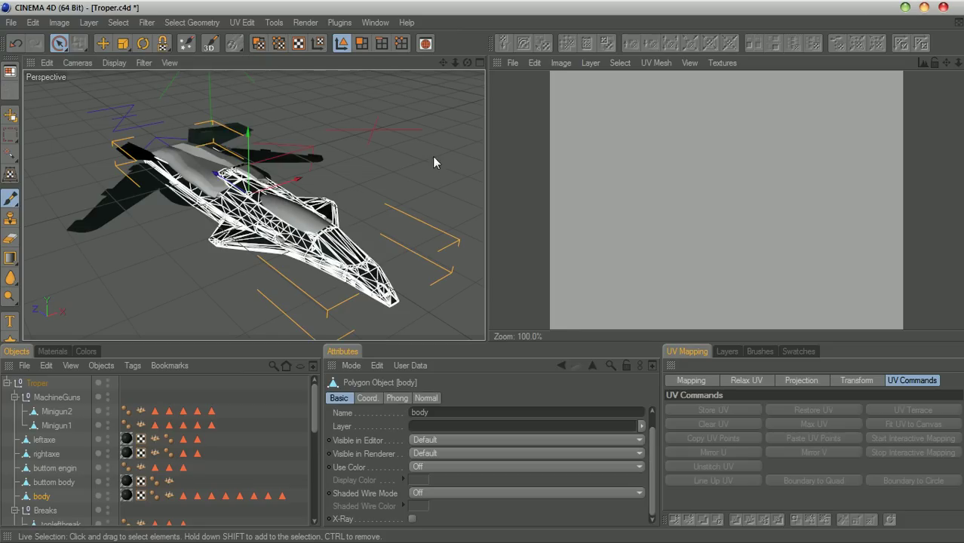
# Select the whole Troper hierarchy, examine its wireframe from another angle, and clear the selection
pyautogui.moveTo(467, 62); pyautogui.dragTo(460, 83)
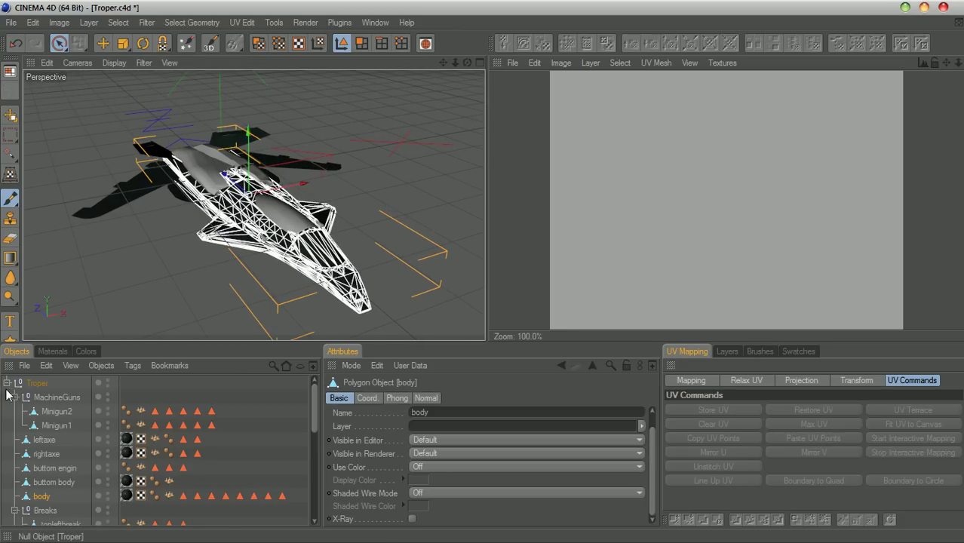
pyautogui.click(28, 383)
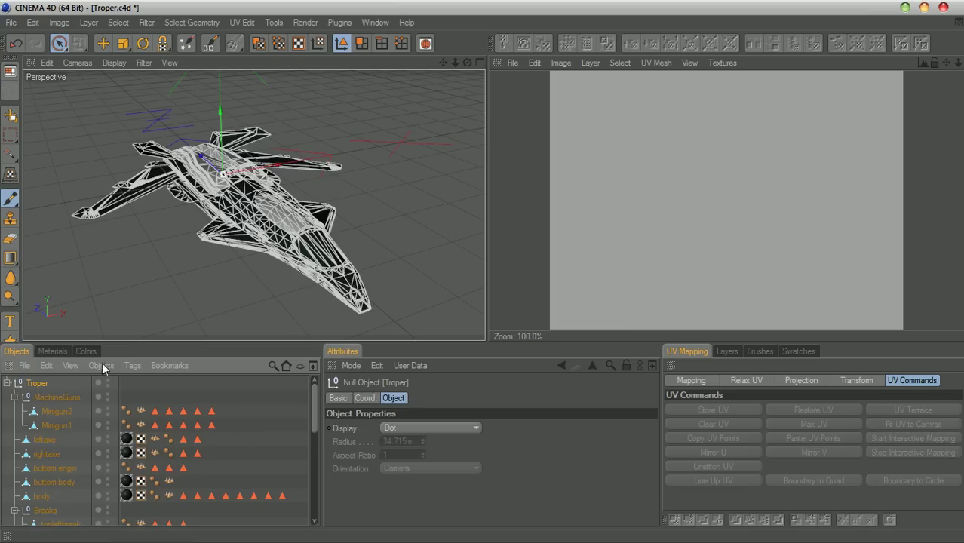
pyautogui.click(362, 397)
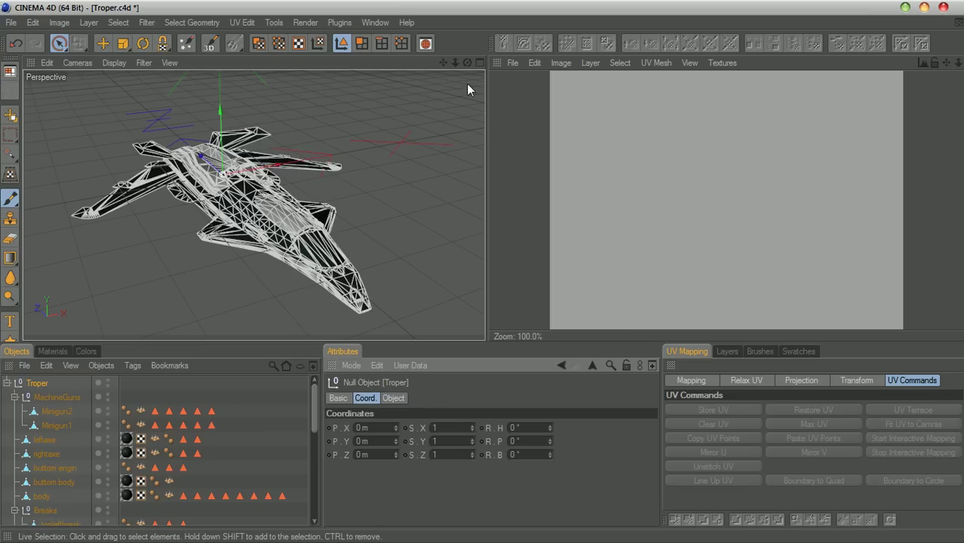
pyautogui.moveTo(468, 63); pyautogui.dragTo(451, 94)
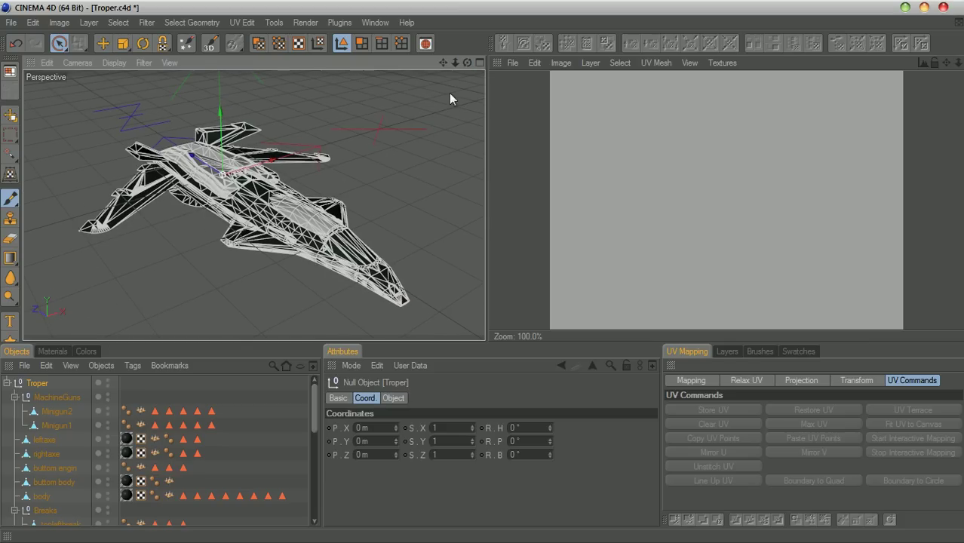
pyautogui.click(174, 393)
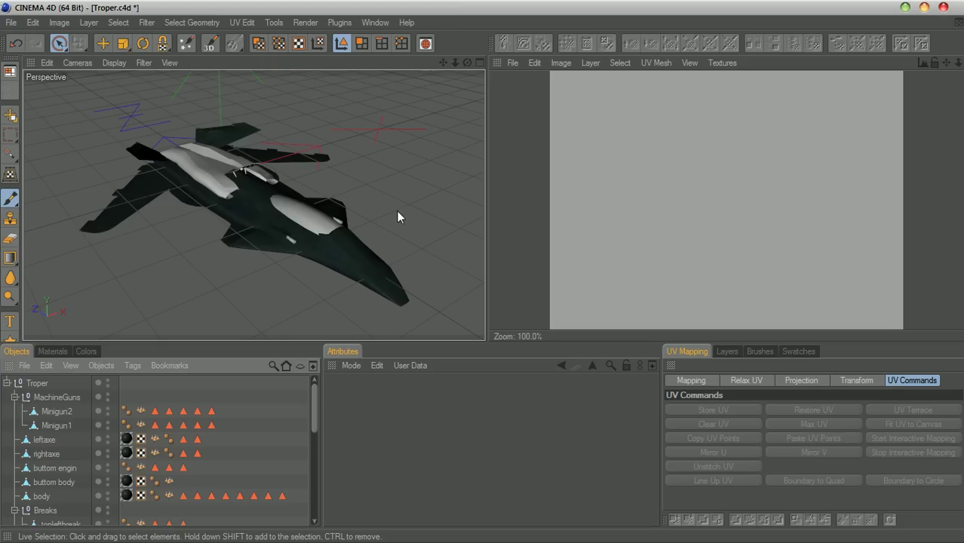
# Examine the left minigun and the parts on the aircraft's underside
pyautogui.click(291, 242)
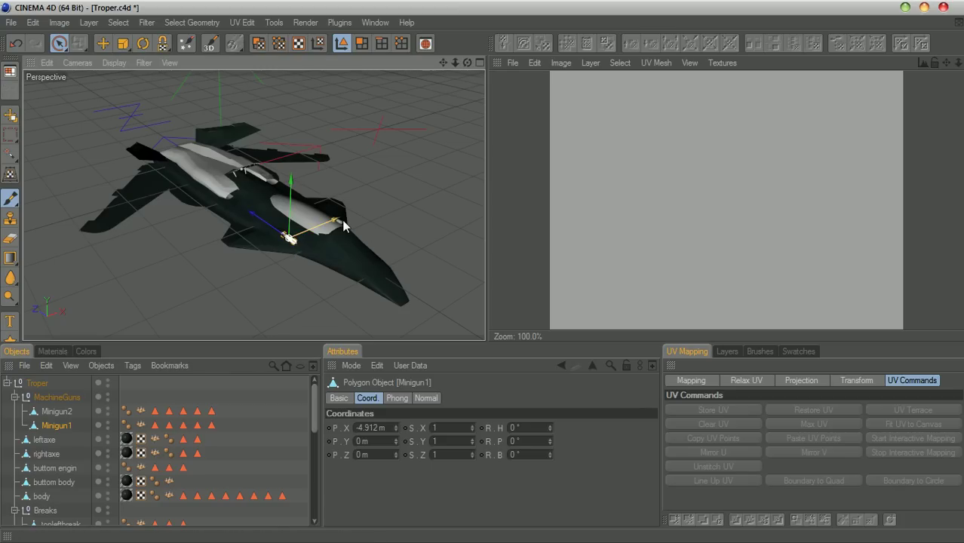
pyautogui.click(390, 186)
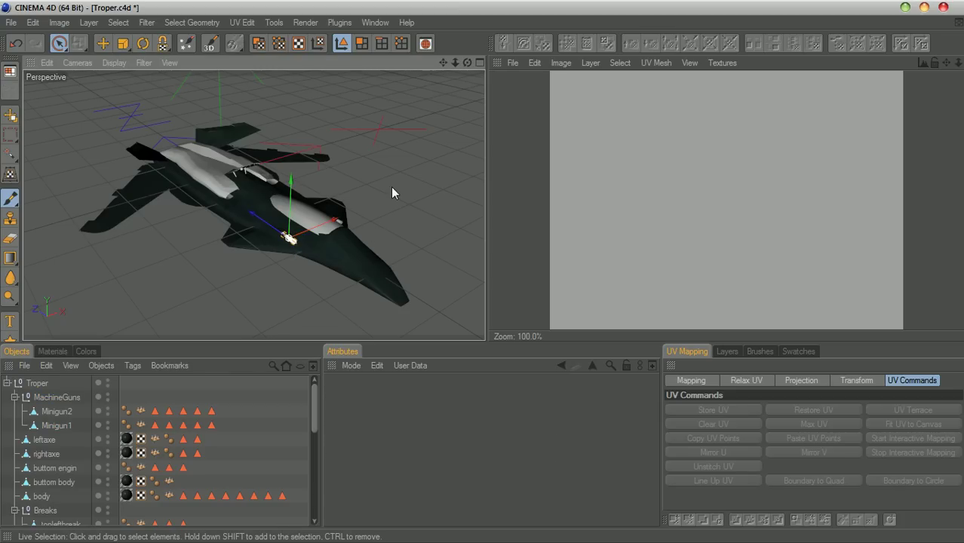
pyautogui.moveTo(466, 63)
pyautogui.mouseDown()
pyautogui.moveTo(420, 89)
pyautogui.moveTo(466, 64)
pyautogui.mouseUp()
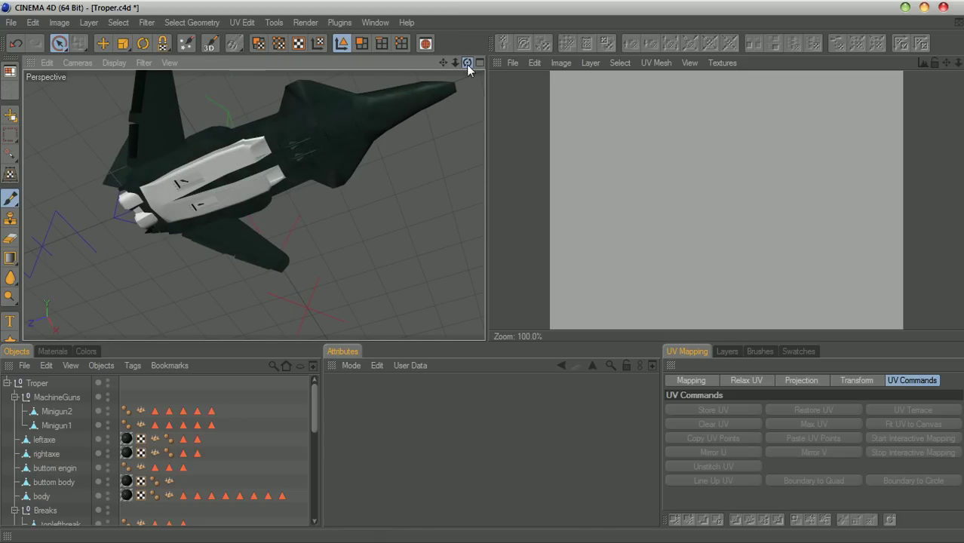
pyautogui.click(312, 158)
pyautogui.click(400, 193)
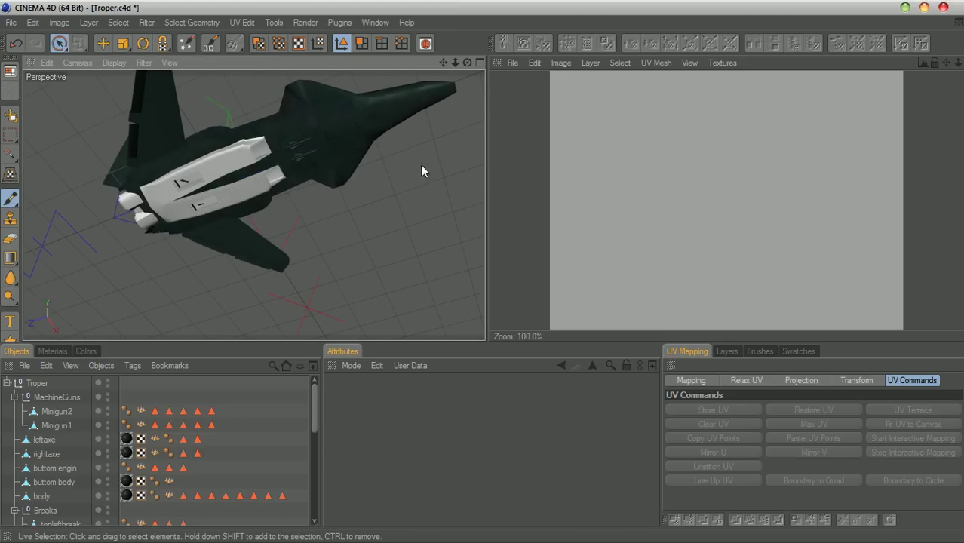
pyautogui.moveTo(466, 63); pyautogui.dragTo(344, 237)
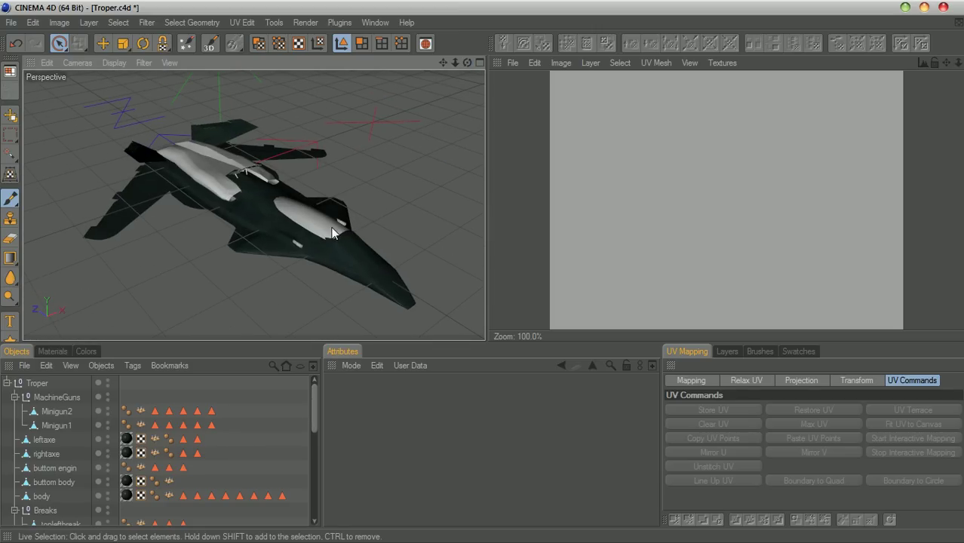
# Examine the untextured canopy glass, left minigun, left engine and right engine by selecting each part in turn
pyautogui.click(332, 232)
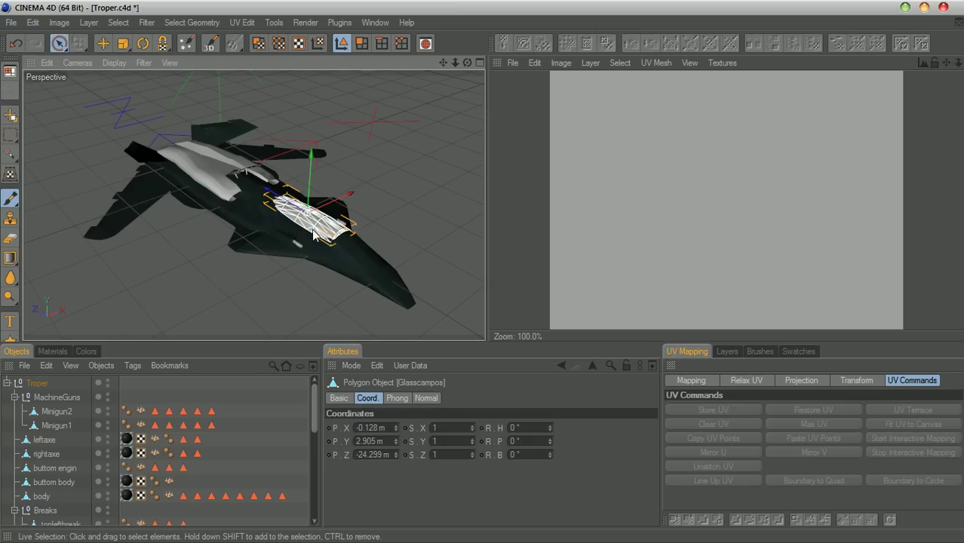
pyautogui.moveTo(468, 62); pyautogui.dragTo(482, 271)
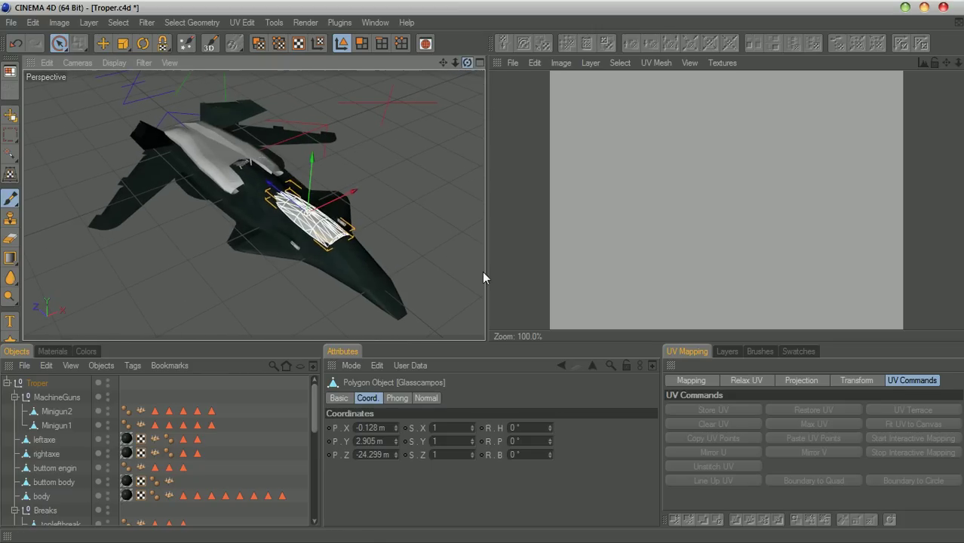
pyautogui.click(407, 263)
pyautogui.click(296, 247)
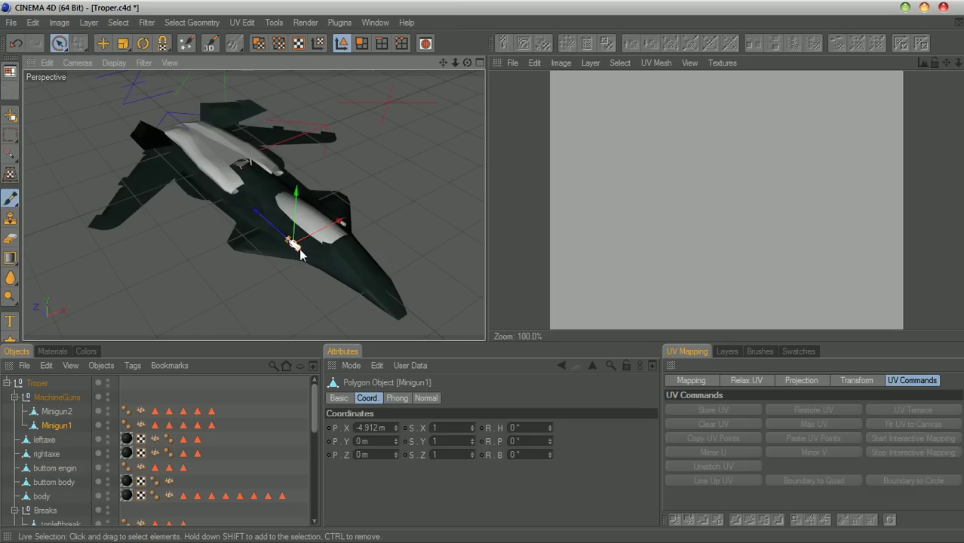
pyautogui.click(225, 157)
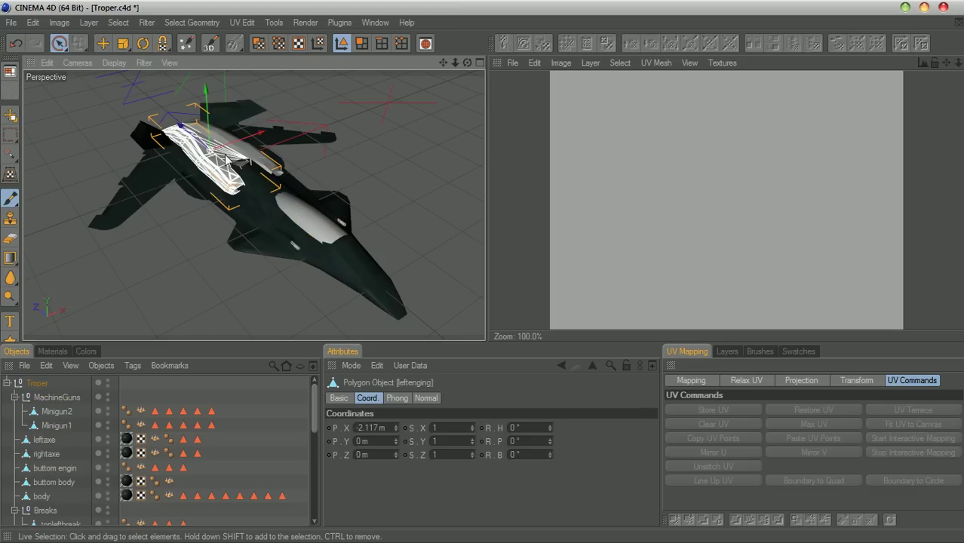
pyautogui.click(265, 166)
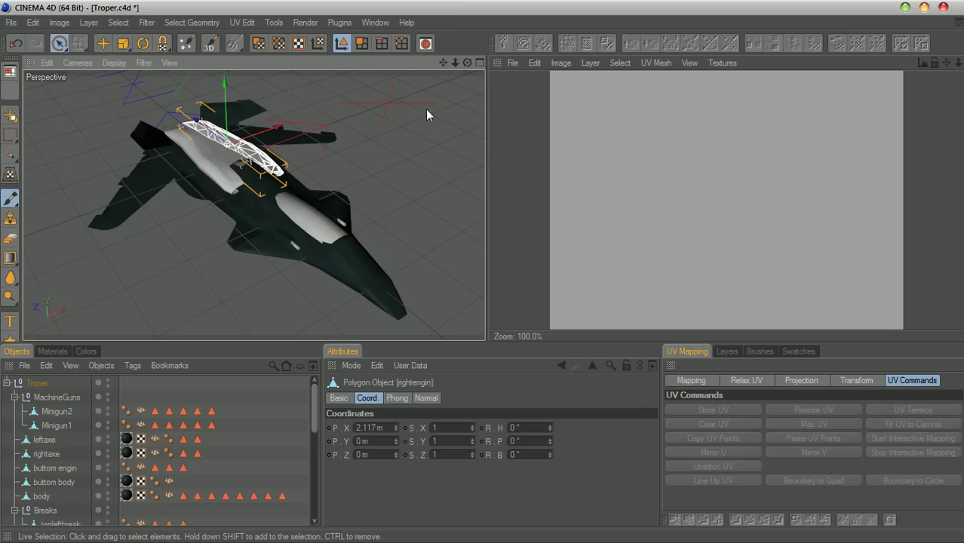
pyautogui.click(364, 161)
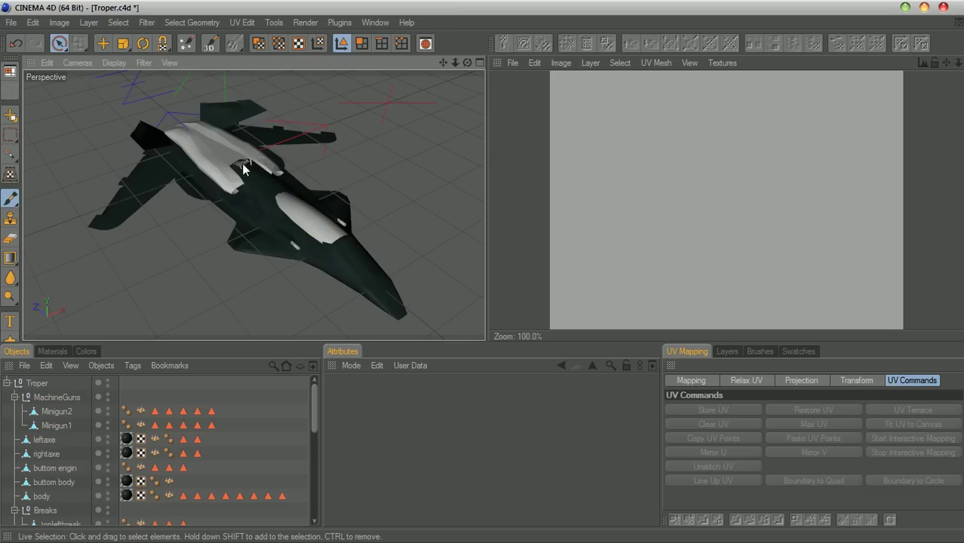
# Select Minigun2 in the object hierarchy and enlarge the lower manager area to show more objects
pyautogui.click(241, 162)
pyautogui.click(388, 194)
pyautogui.click(62, 409)
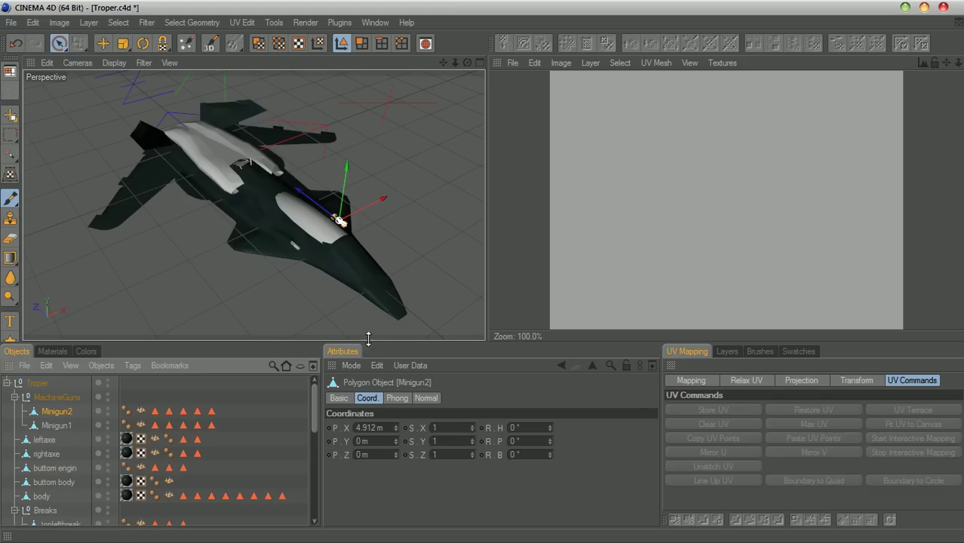
pyautogui.moveTo(367, 338); pyautogui.dragTo(362, 279)
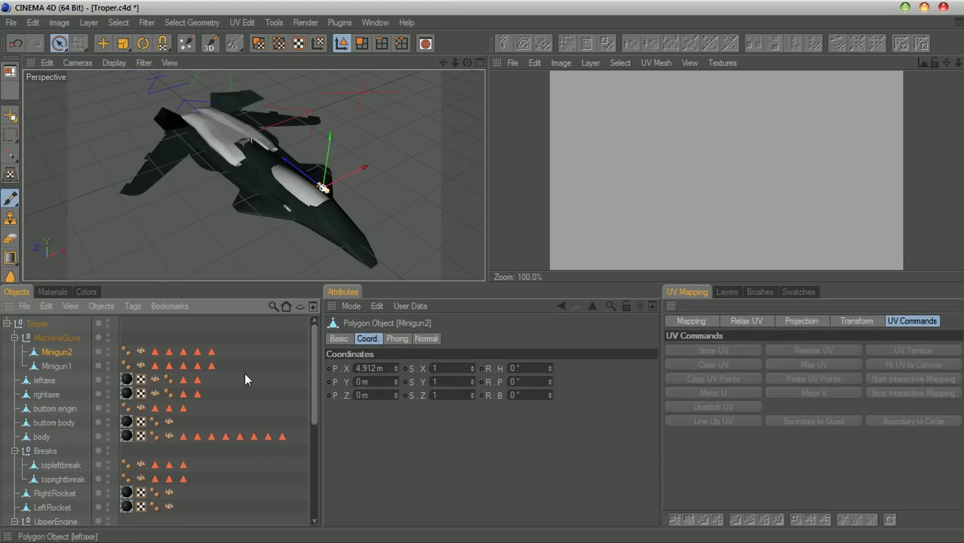
# Examine the top left air brake behind the cockpit from a new angle and clear the selection
pyautogui.moveTo(468, 62); pyautogui.dragTo(450, 172)
pyautogui.click(441, 166)
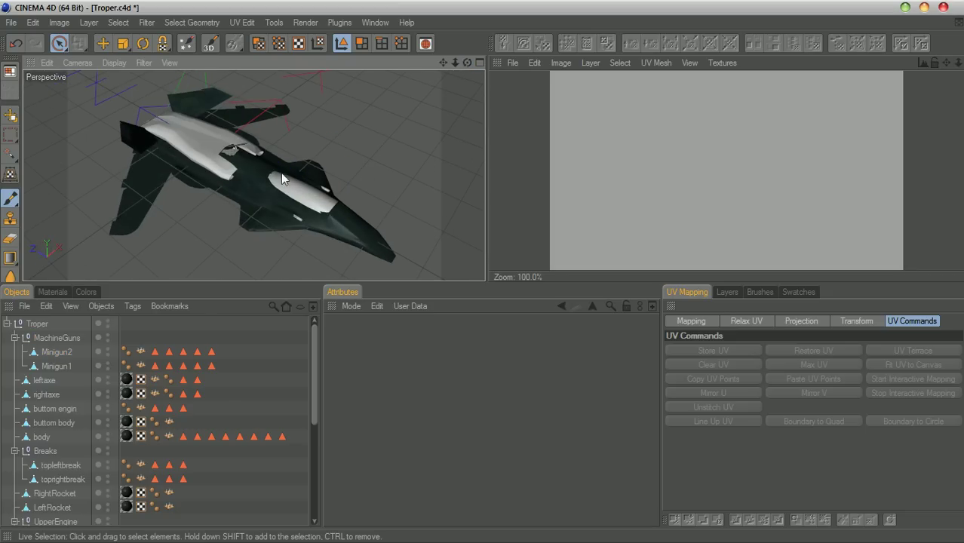
pyautogui.click(217, 142)
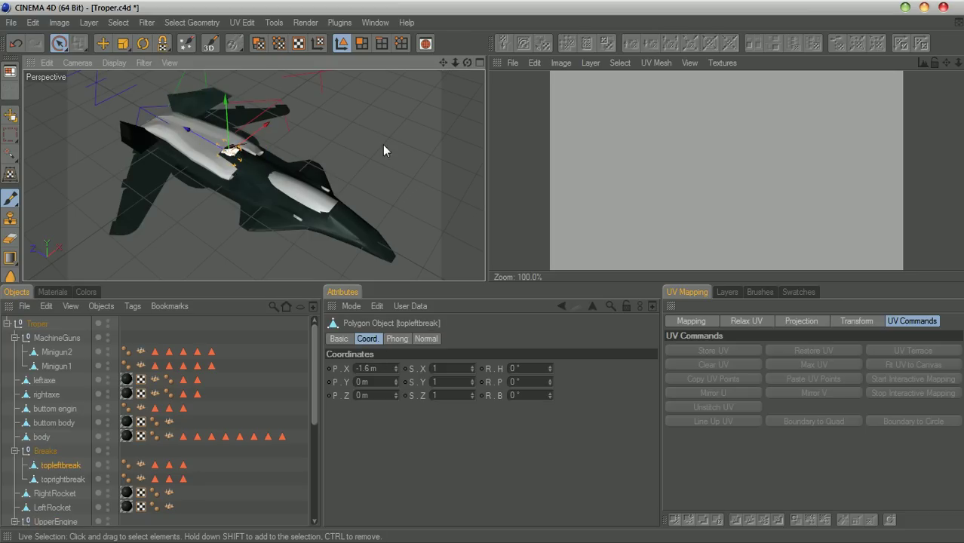
pyautogui.click(375, 187)
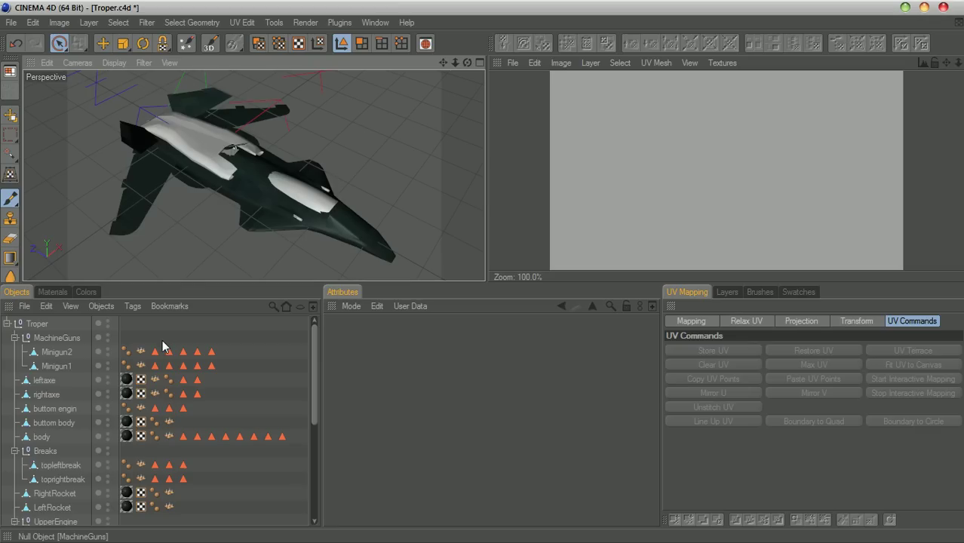
# Select Minigun2 and Minigun1 together and rename the material Mat.1 to bodyMatte
pyautogui.click(65, 354)
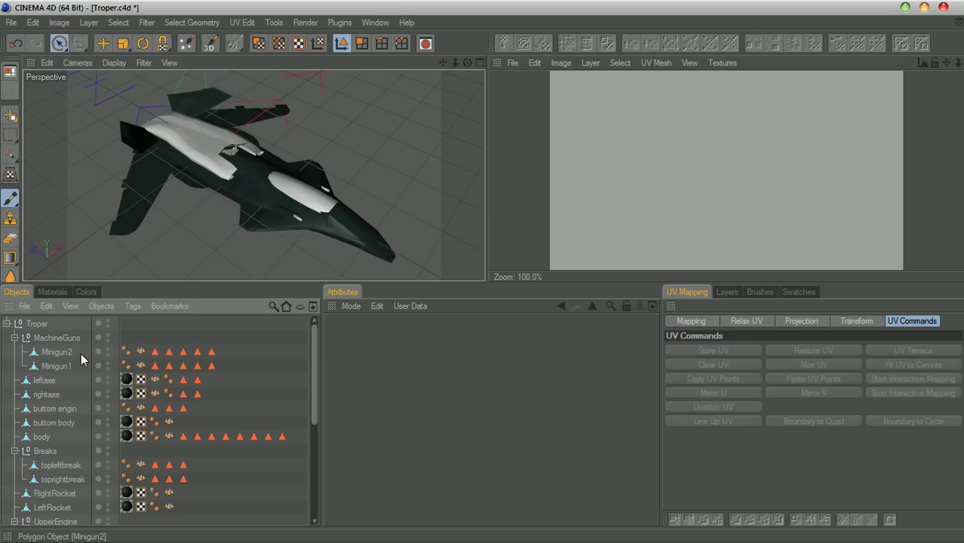
pyautogui.keyDown('ctrl'); pyautogui.click(60, 366); pyautogui.keyUp('ctrl')
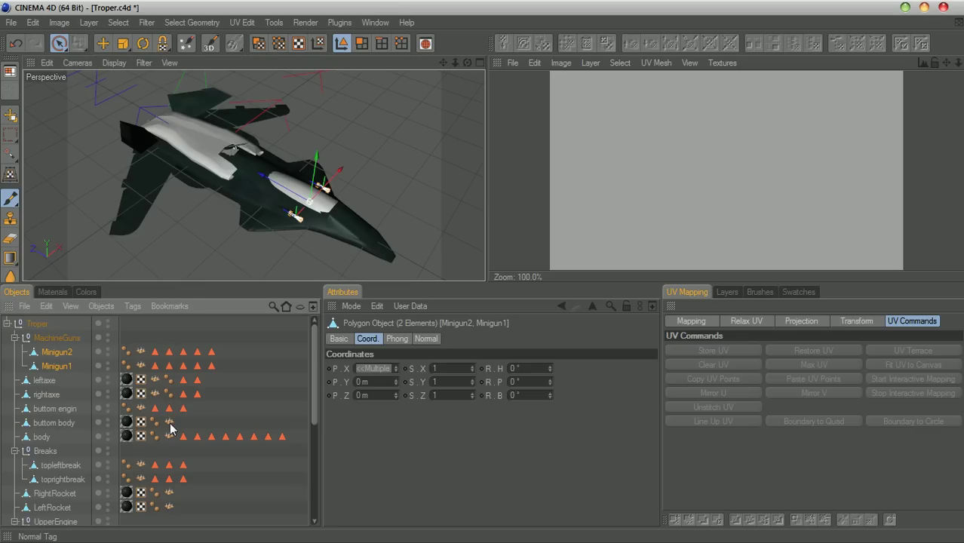
pyautogui.click(46, 292)
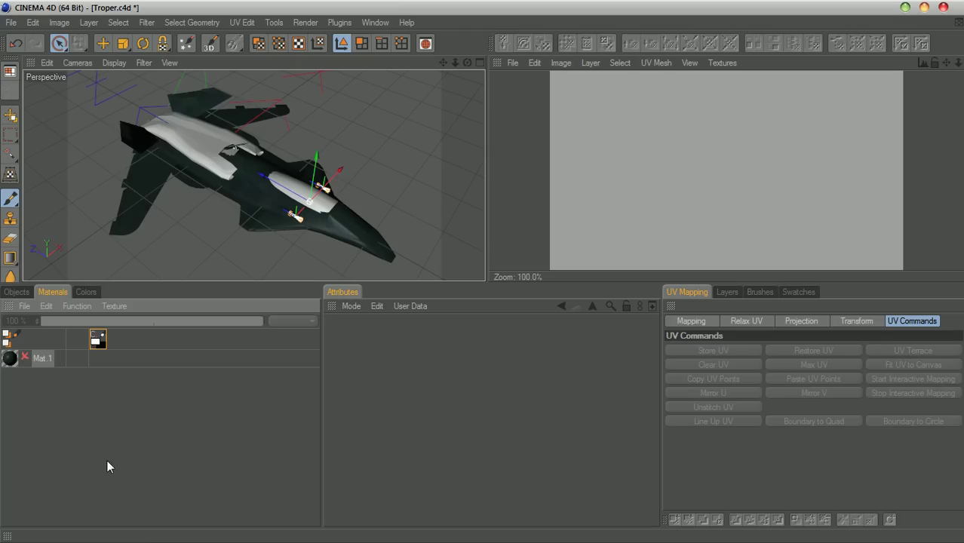
pyautogui.click(43, 359)
pyautogui.doubleClick(42, 359)
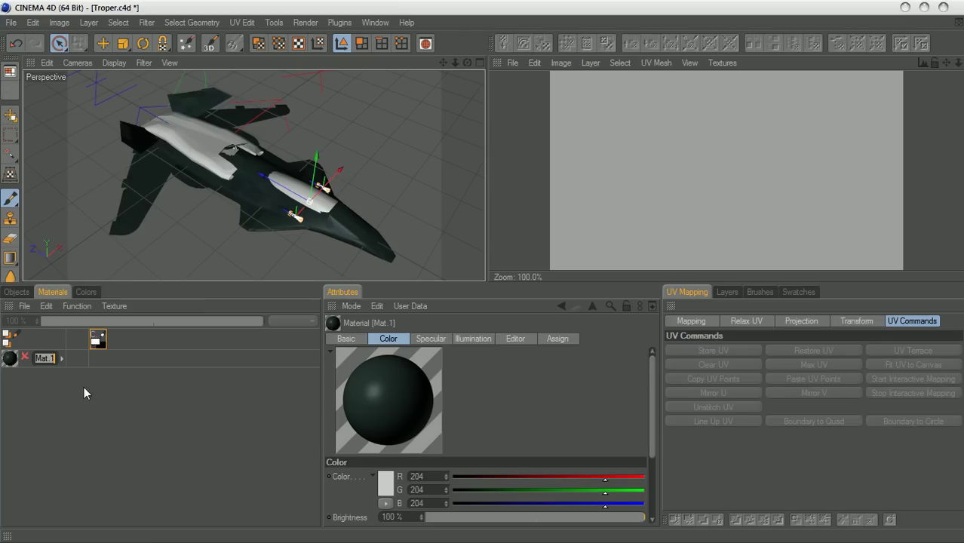
pyautogui.write('body')
pyautogui.write('Matte')
pyautogui.press('Return')
# Create a new material and name it GunsMatte
pyautogui.doubleClick(108, 399)
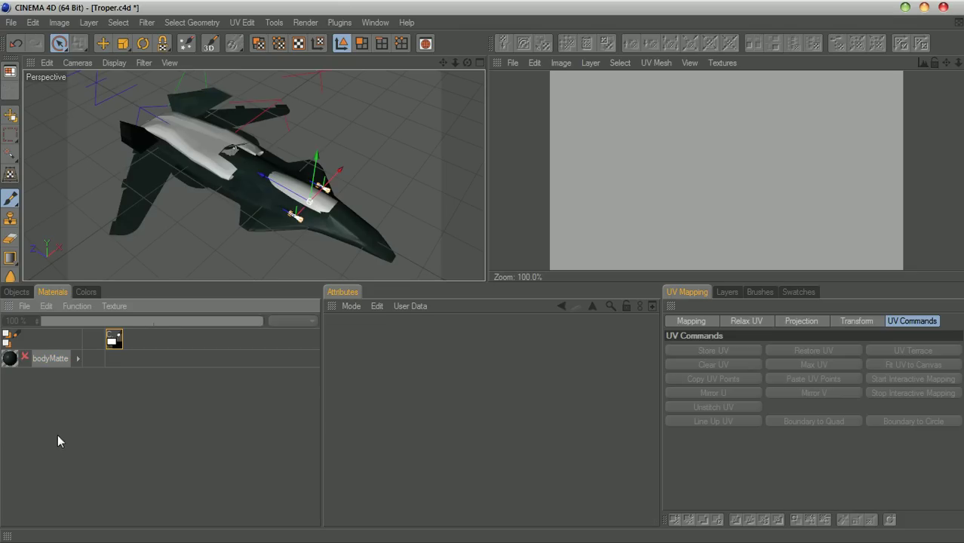
pyautogui.doubleClick(64, 363)
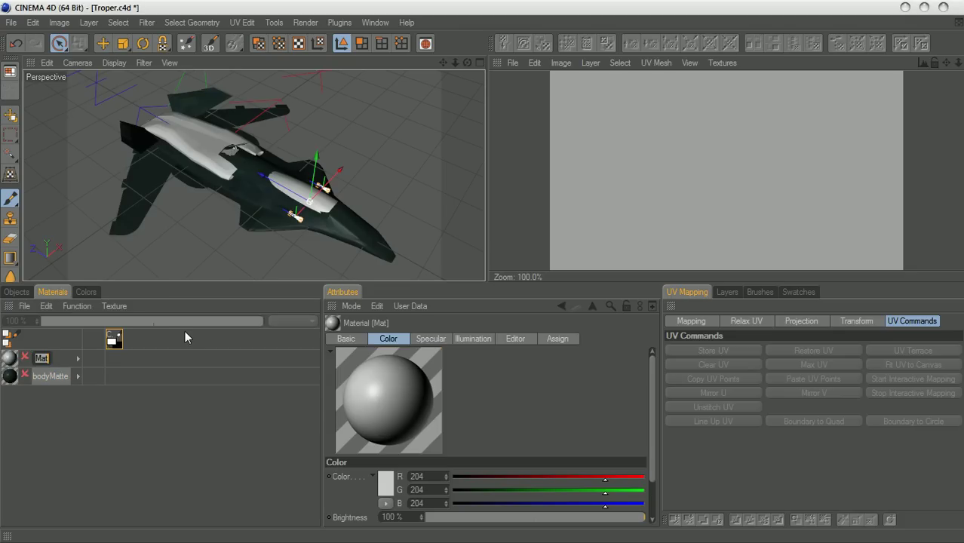
pyautogui.write('sMa')
pyautogui.write('tte')
pyautogui.press('Return')
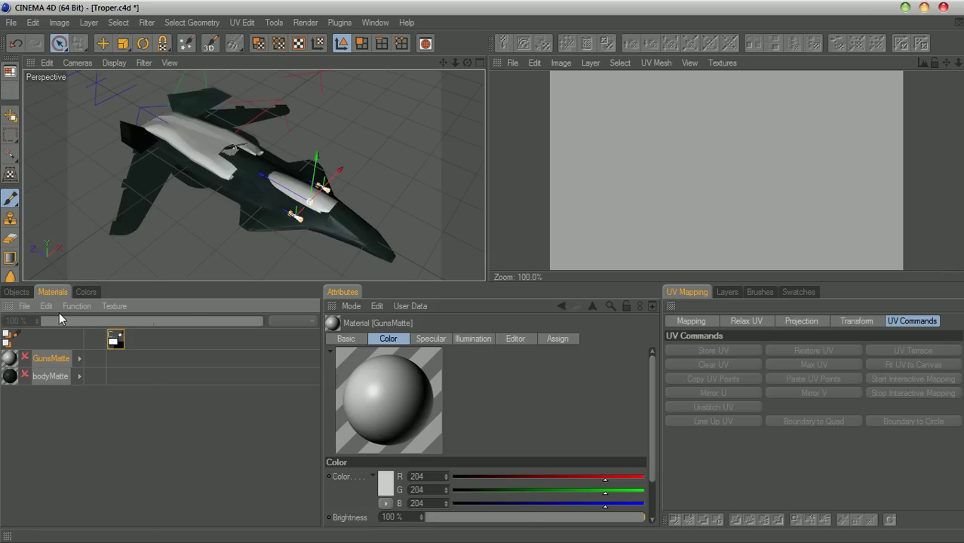
# Dock the Materials manager beside the Attributes manager so materials and objects are visible together
pyautogui.click(15, 294)
pyautogui.click(48, 294)
pyautogui.click(21, 293)
pyautogui.click(56, 294)
pyautogui.moveTo(8, 305); pyautogui.dragTo(361, 317)
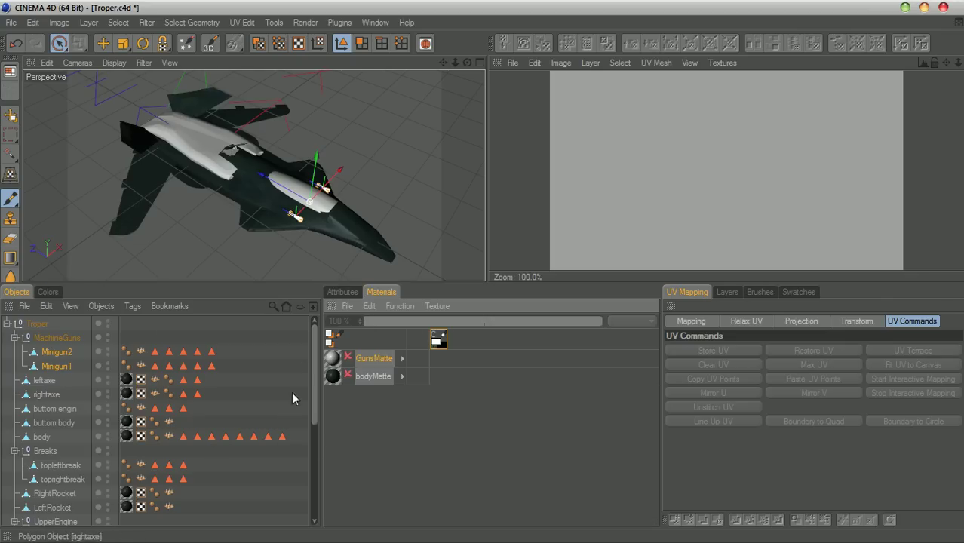
# Apply the GunsMatte material to Minigun2 and Minigun1, and clear the object selection
pyautogui.moveTo(336, 360); pyautogui.dragTo(60, 353)
pyautogui.moveTo(333, 360); pyautogui.dragTo(62, 365)
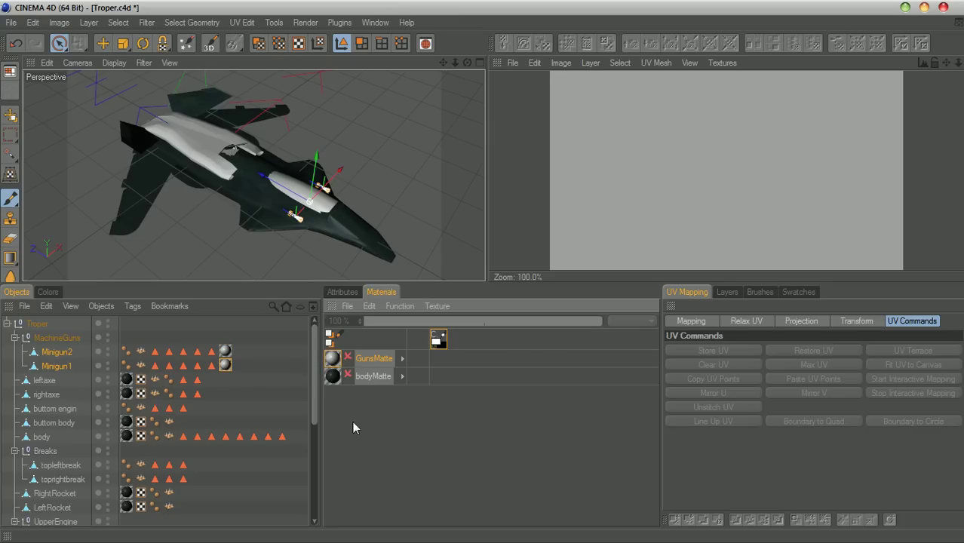
pyautogui.click(252, 366)
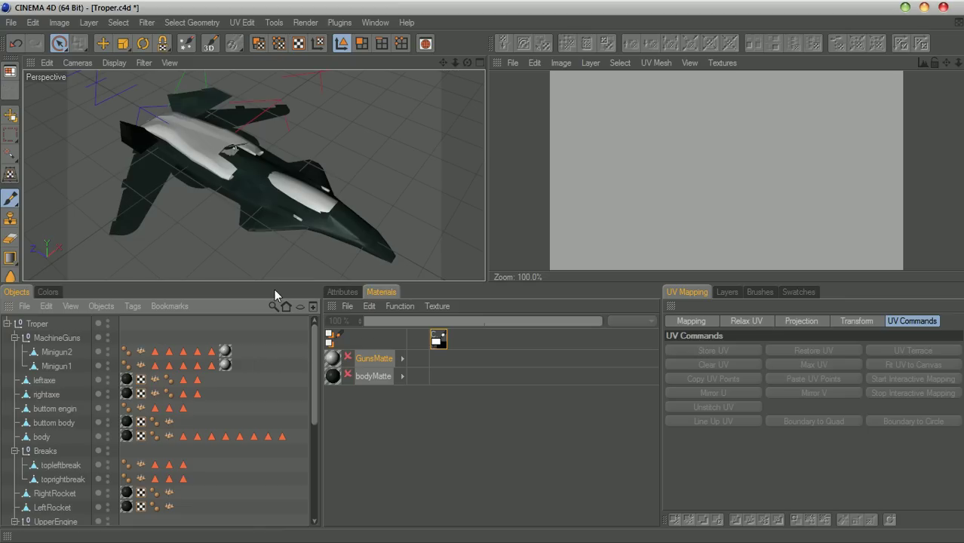
# Try to generate UVW coordinates from the GunsMatte texture tags of Minigun2 and Minigun1
pyautogui.moveTo(236, 347); pyautogui.dragTo(224, 366)
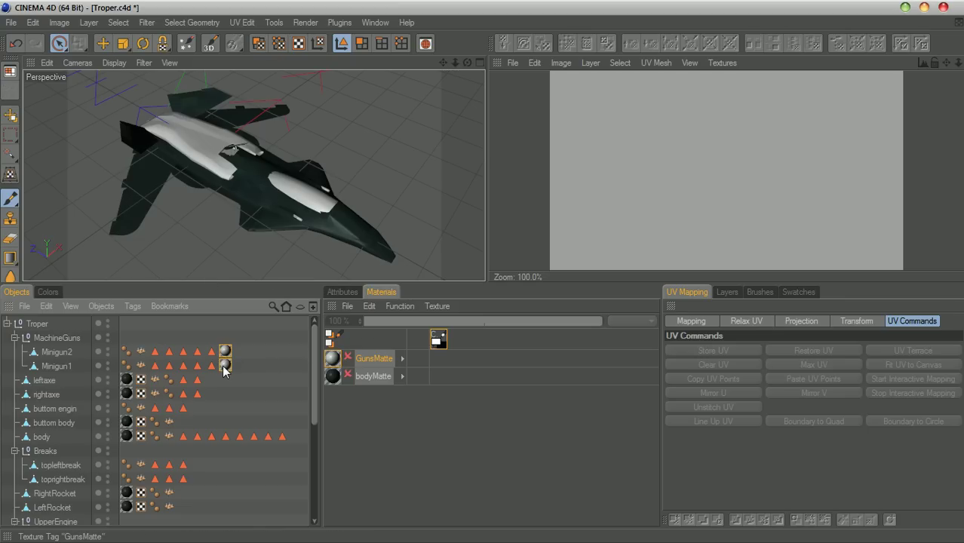
pyautogui.rightClick(226, 369)
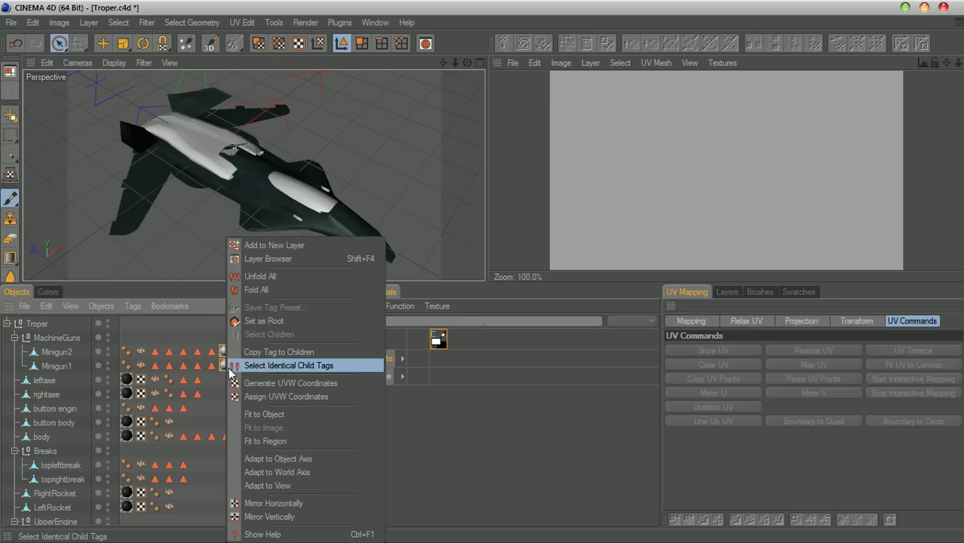
pyautogui.click(271, 386)
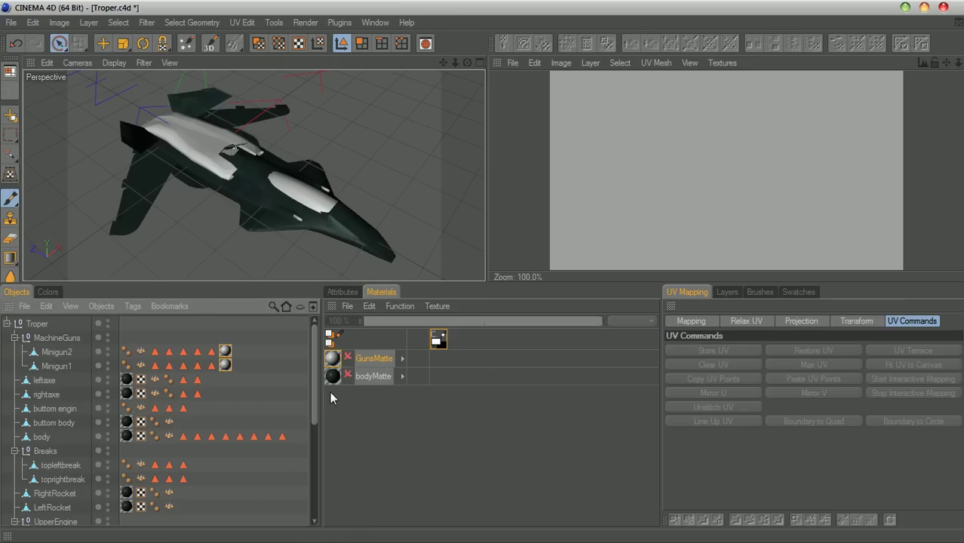
pyautogui.click(265, 359)
pyautogui.click(66, 354)
pyautogui.keyDown('ctrl'); pyautogui.click(58, 369); pyautogui.keyUp('ctrl')
pyautogui.rightClick(59, 369)
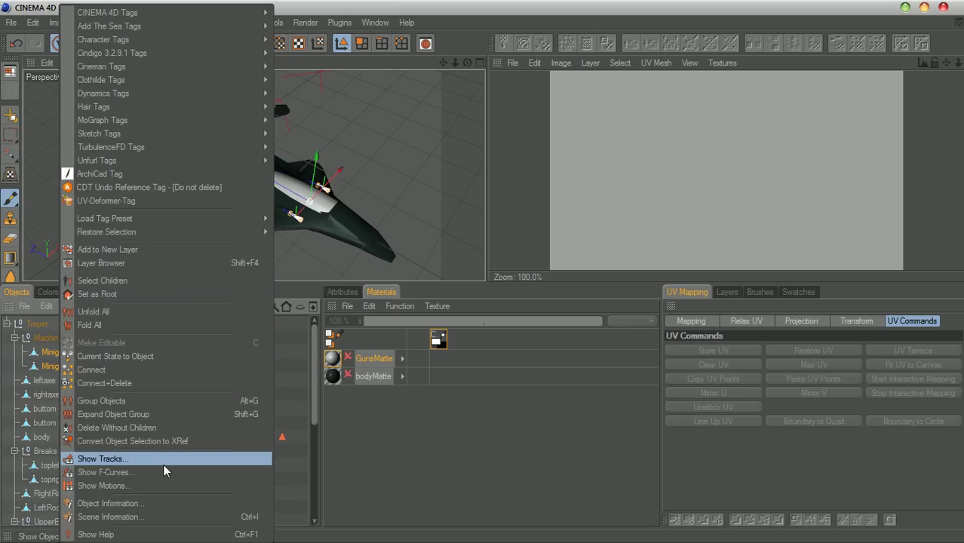
pyautogui.click(290, 376)
pyautogui.click(240, 351)
# Select the GunsMatte texture tags of Minigun2 and Minigun1 together and generate UVW coordinates for both
pyautogui.moveTo(239, 348); pyautogui.dragTo(221, 366)
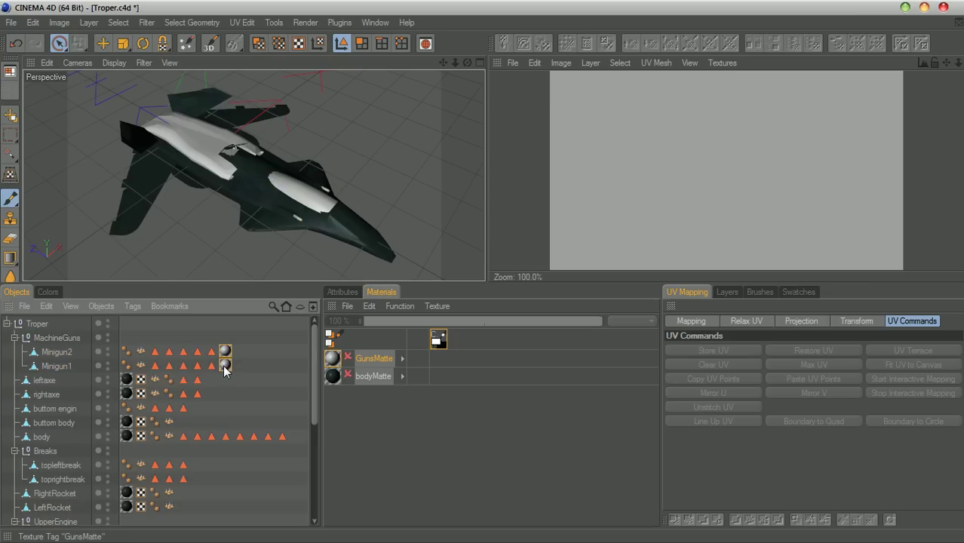
pyautogui.keyDown('ctrl'); pyautogui.click(225, 366); pyautogui.keyUp('ctrl')
pyautogui.rightClick(225, 367)
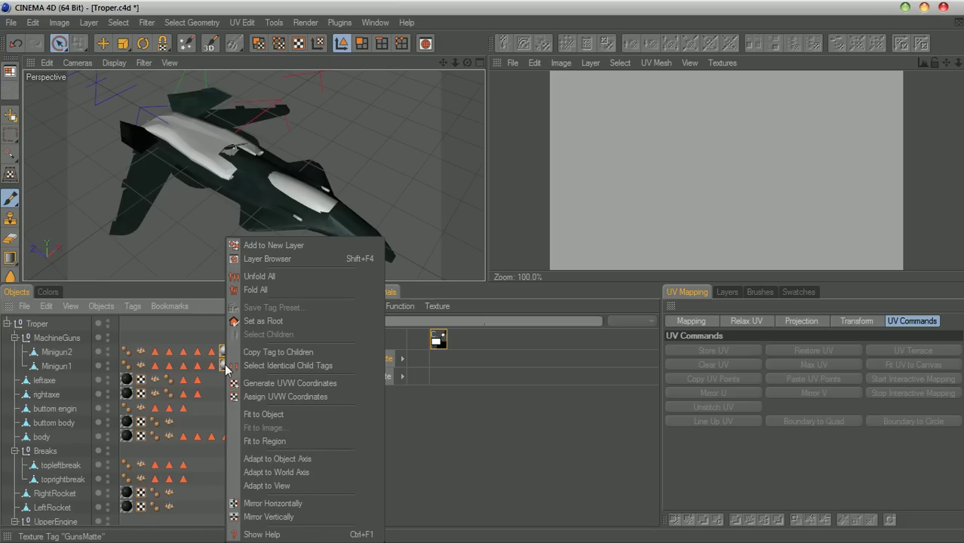
pyautogui.click(273, 384)
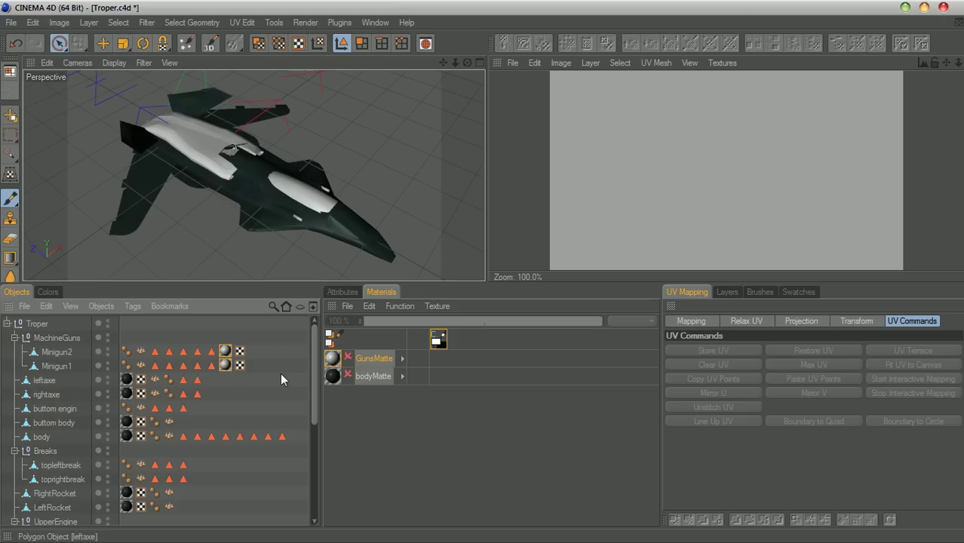
# Examine the UV meshes of Minigun2 and Minigun1 through their UVW tags, and leave no object selected
pyautogui.click(242, 353)
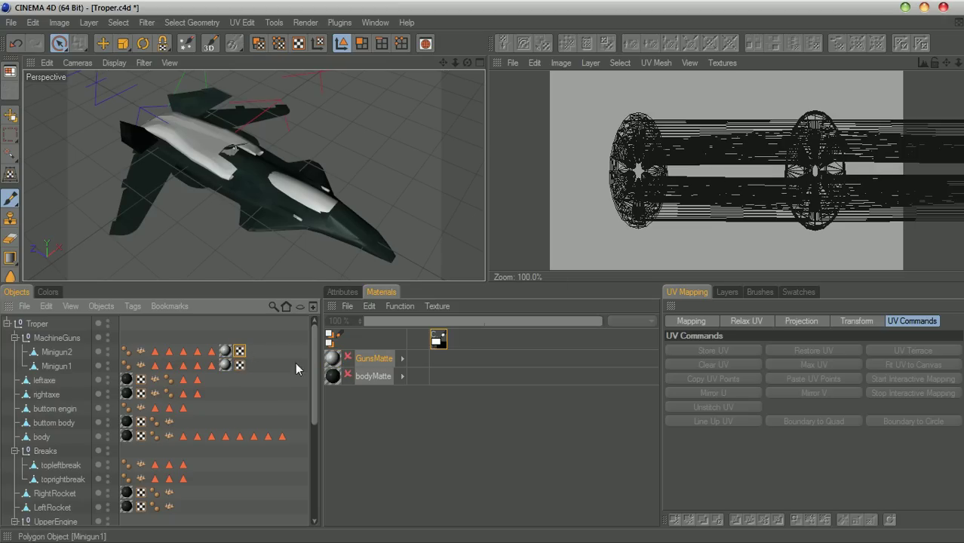
pyautogui.click(241, 367)
pyautogui.click(56, 351)
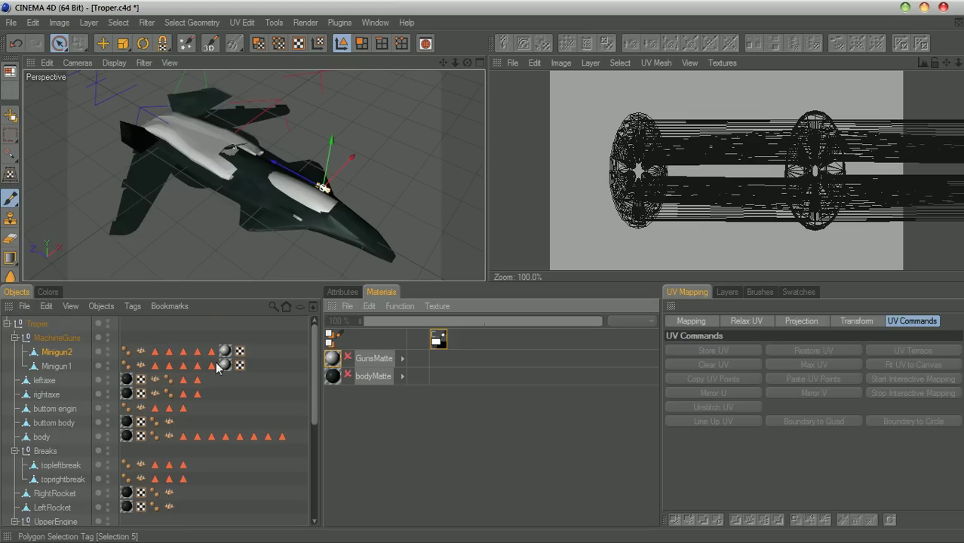
pyautogui.click(262, 351)
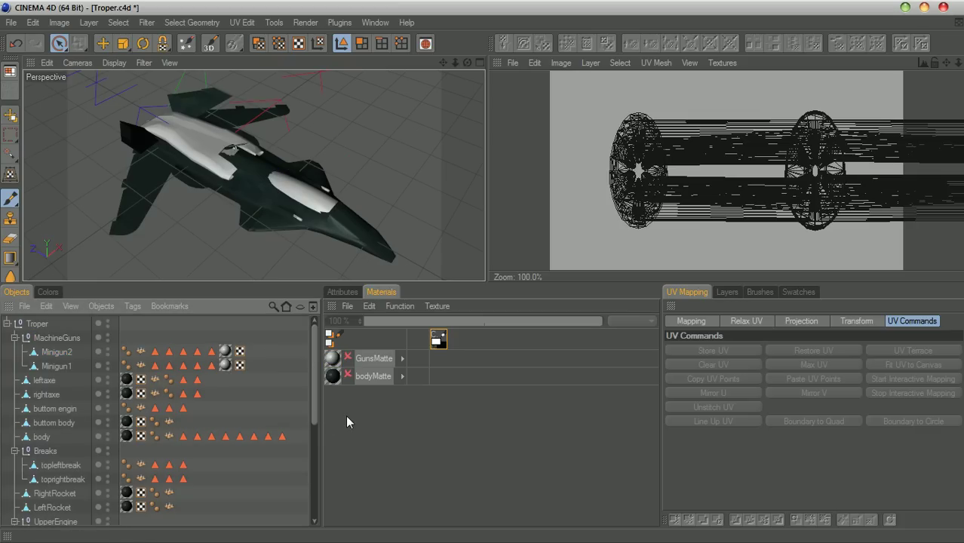
# Add a 1024 x 1024 pixel texture named GunsMatte_Color_1 to GunsMatte's Color channel, filled with a dark blue-grey
pyautogui.click(337, 363)
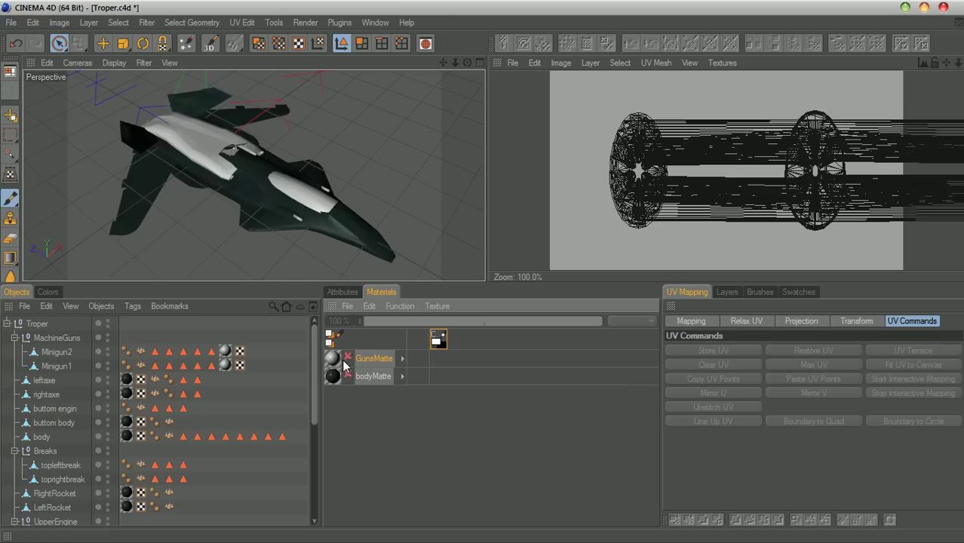
pyautogui.rightClick(337, 363)
pyautogui.moveTo(485, 264)
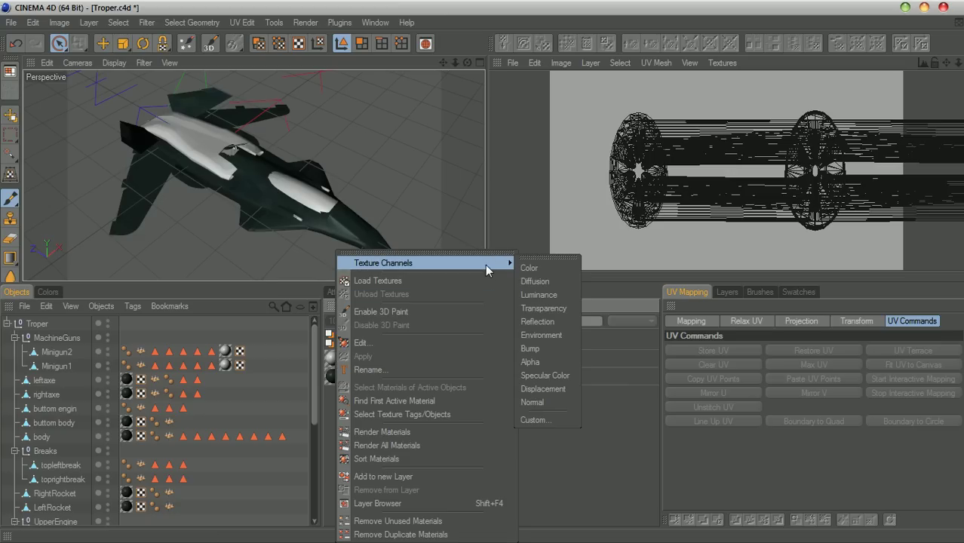
pyautogui.click(523, 270)
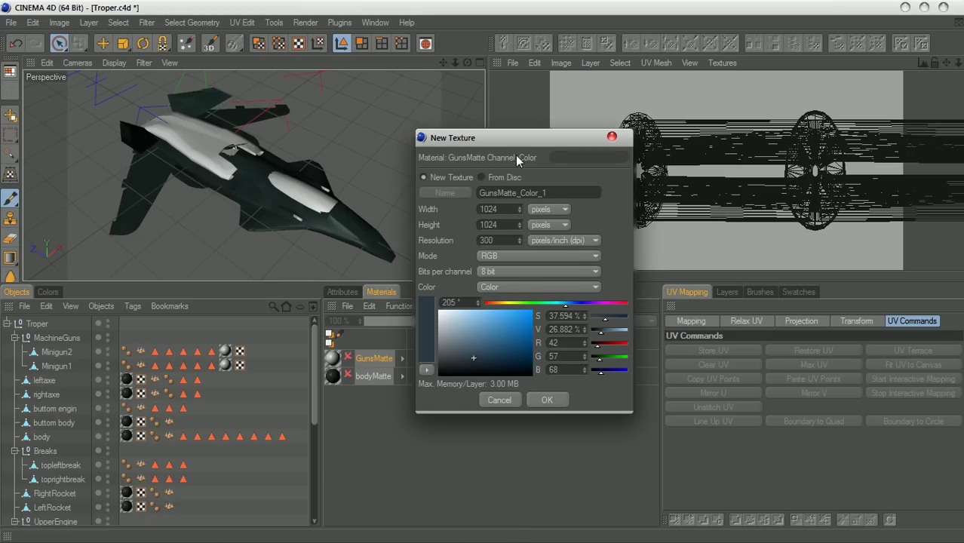
pyautogui.moveTo(507, 137); pyautogui.dragTo(519, 73)
pyautogui.moveTo(460, 286)
pyautogui.mouseDown()
pyautogui.moveTo(458, 277)
pyautogui.moveTo(461, 296)
pyautogui.mouseUp()
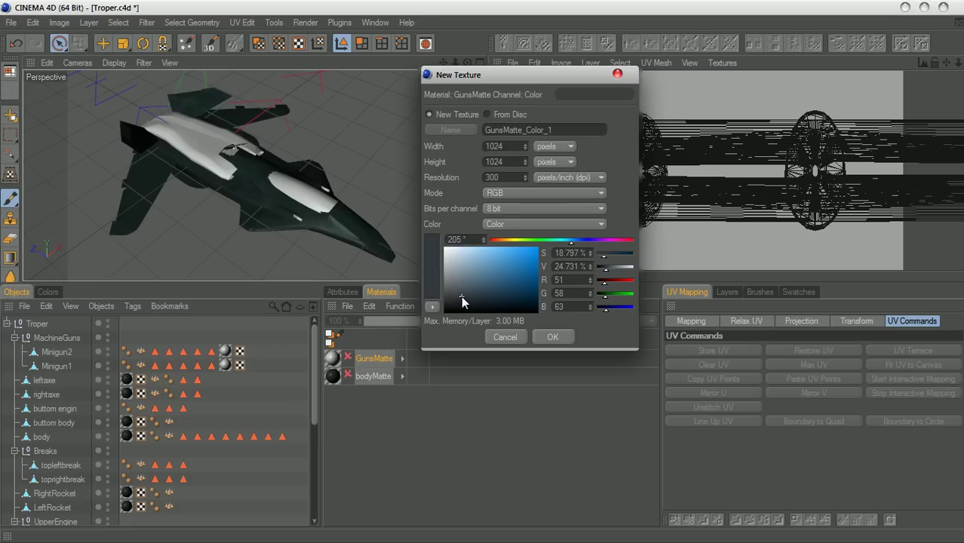
pyautogui.click(550, 339)
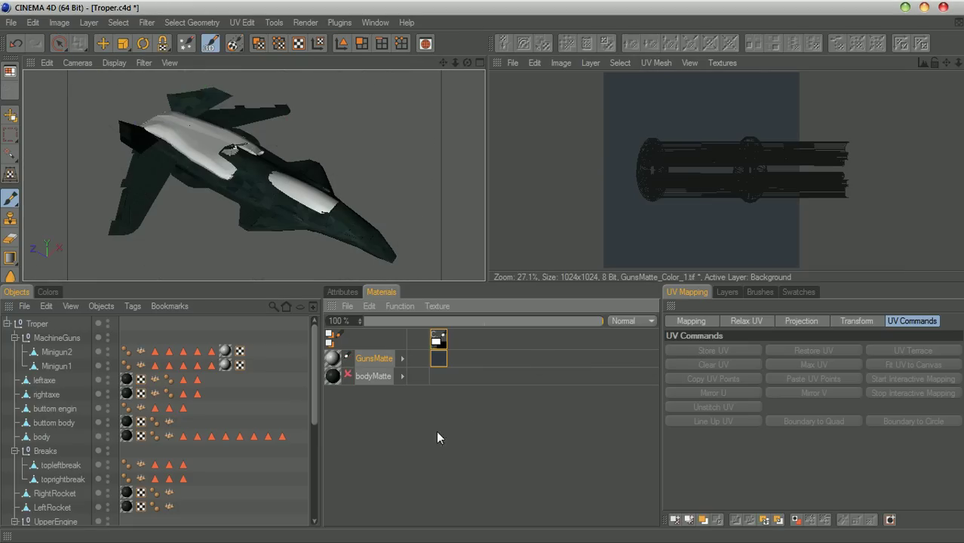
# Check the available canvas textures and render the perspective view to examine the aircraft's materials
pyautogui.click(722, 63)
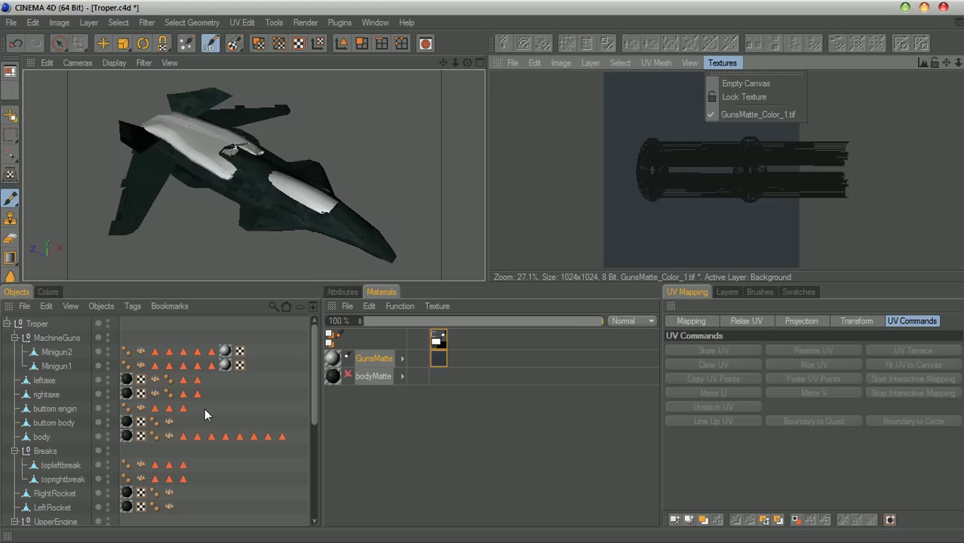
pyautogui.click(349, 213)
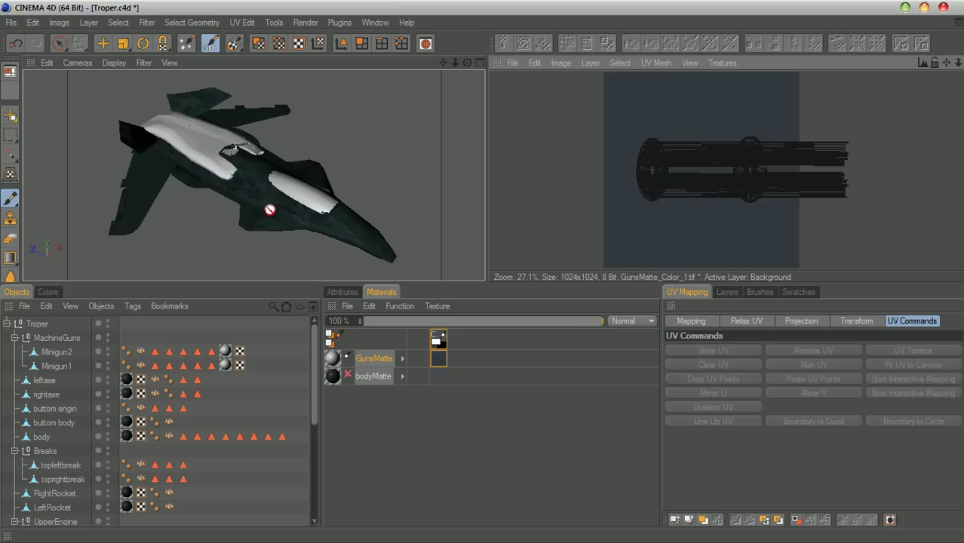
pyautogui.click(112, 64)
pyautogui.click(143, 284)
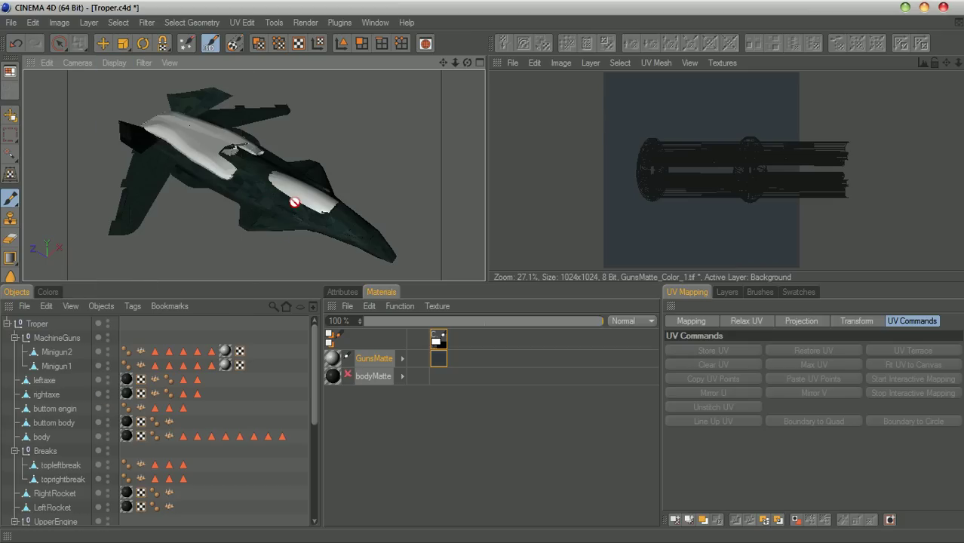
pyautogui.hotkey('ctrl', 'r')
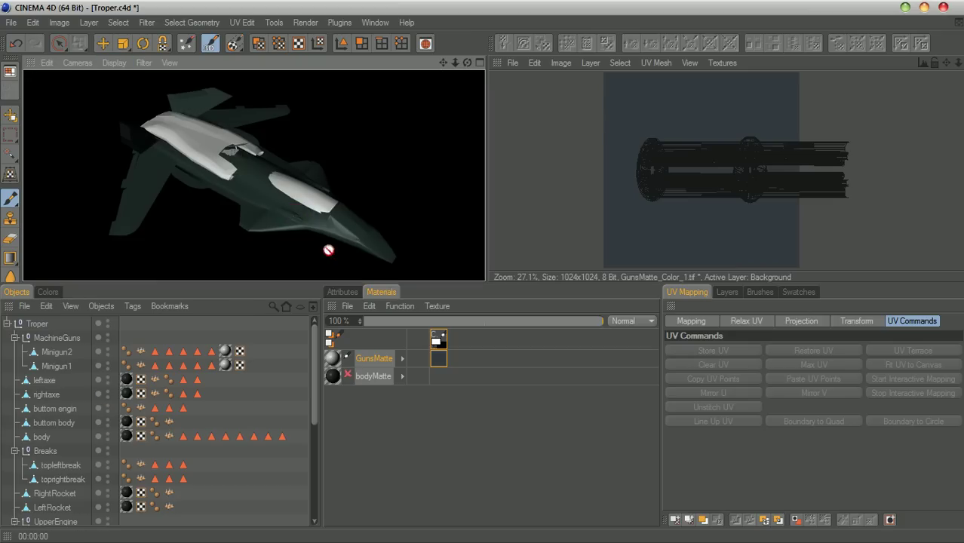
pyautogui.click(435, 360)
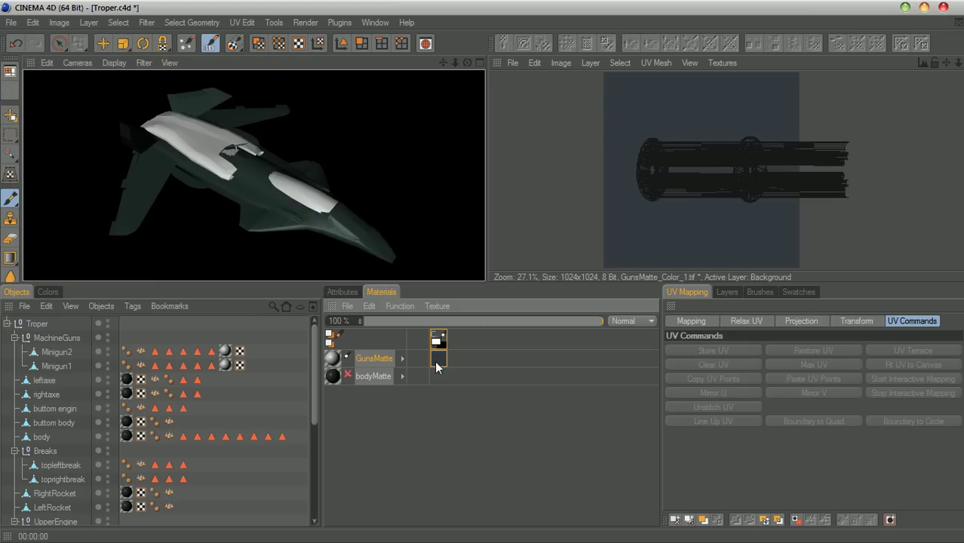
pyautogui.click(376, 378)
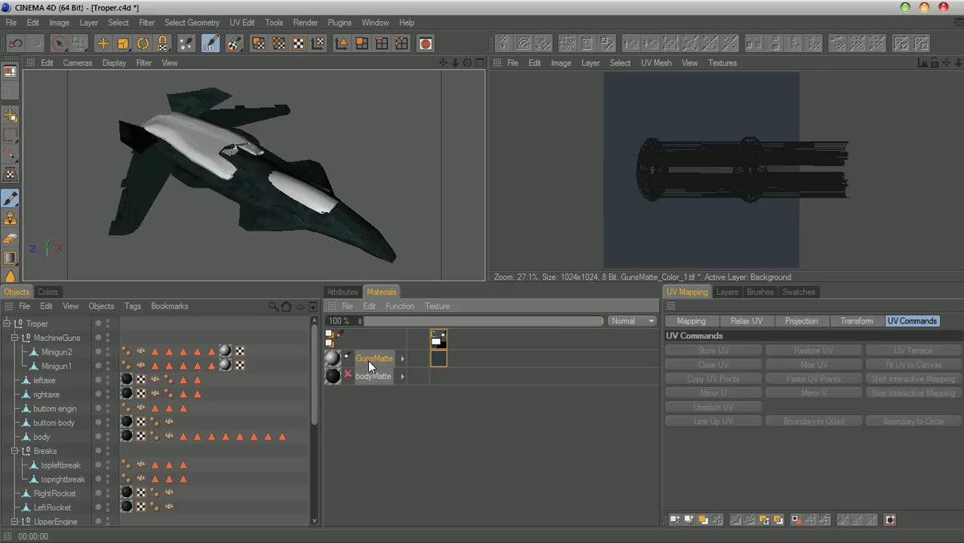
# Select Minigun2 and examine the gun's GunsMatte colour up close in the perspective view
pyautogui.click(55, 352)
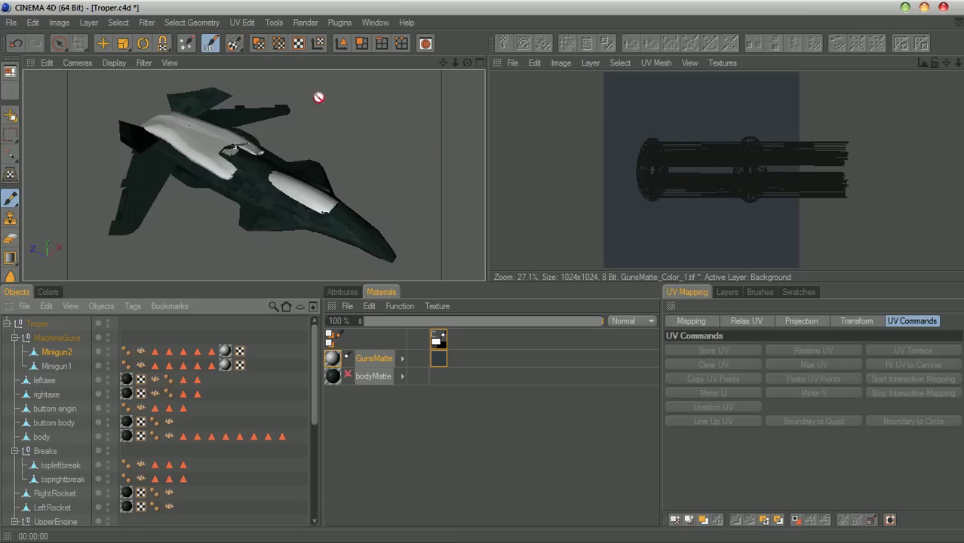
pyautogui.moveTo(467, 63); pyautogui.dragTo(484, 130)
pyautogui.scroll(4, 451, 134)
pyautogui.scroll(-4, 447, 124)
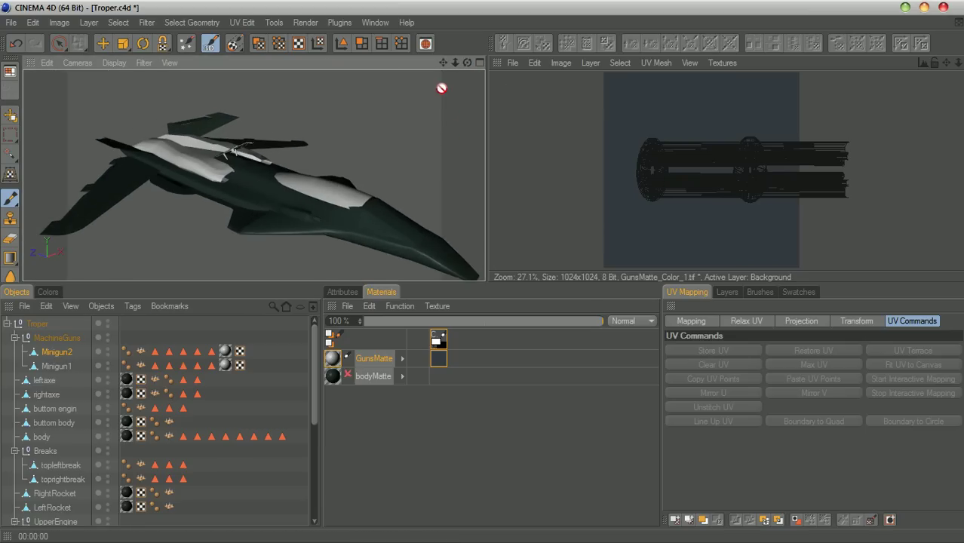
pyautogui.moveTo(442, 63); pyautogui.dragTo(433, 23)
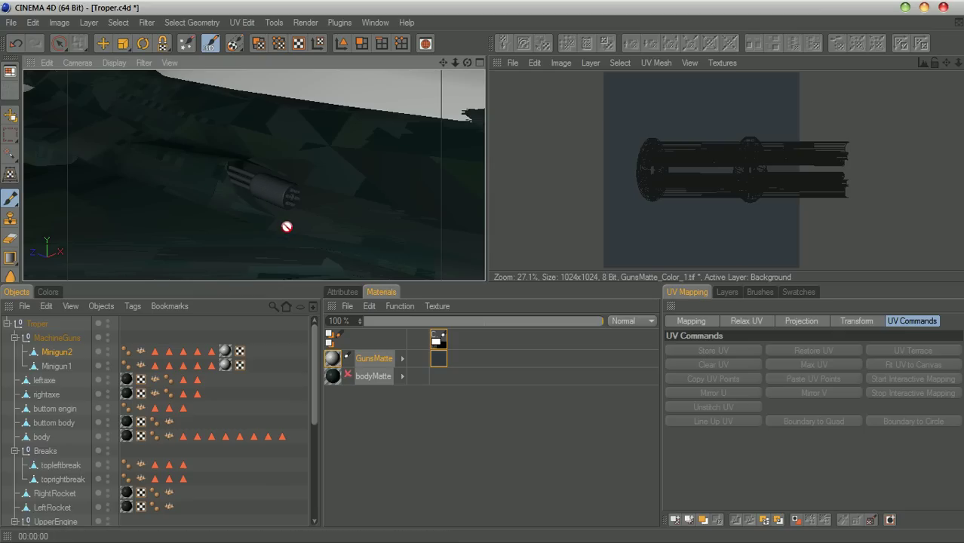
# Show the miniguns in the top view and start interactive mapping of Minigun2's UV polygons
pyautogui.click(480, 62)
pyautogui.click(480, 63)
pyautogui.moveTo(453, 65); pyautogui.dragTo(473, 1)
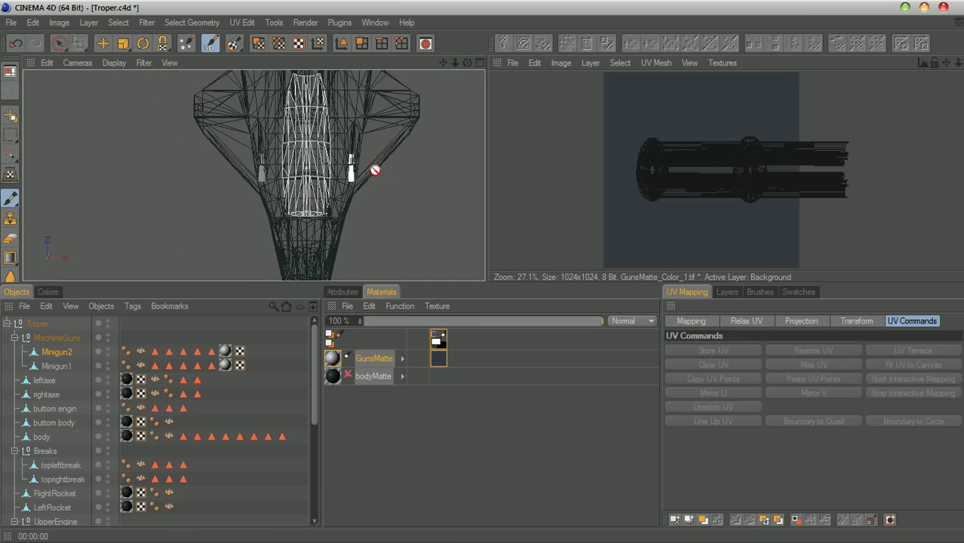
pyautogui.click(259, 43)
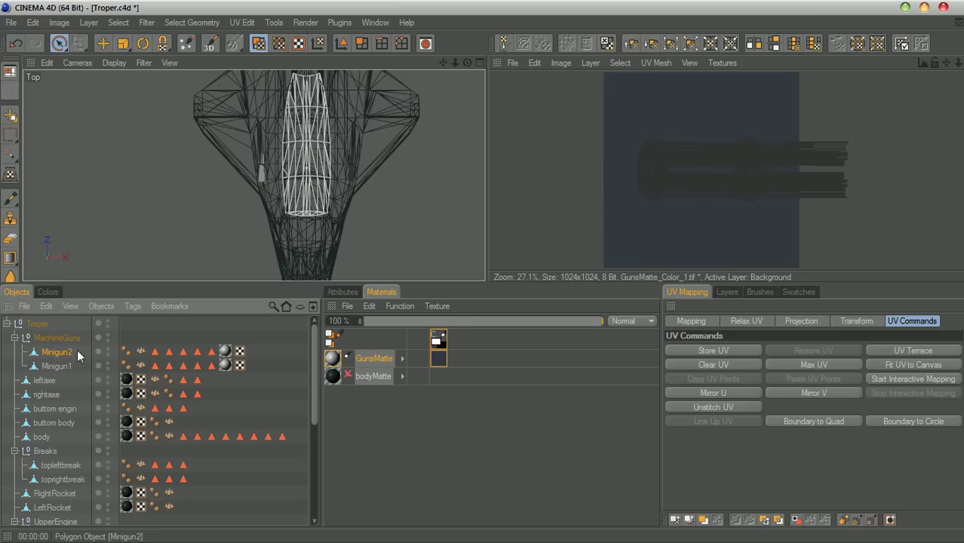
pyautogui.moveTo(239, 351); pyautogui.dragTo(592, 283)
pyautogui.moveTo(691, 183); pyautogui.dragTo(673, 220)
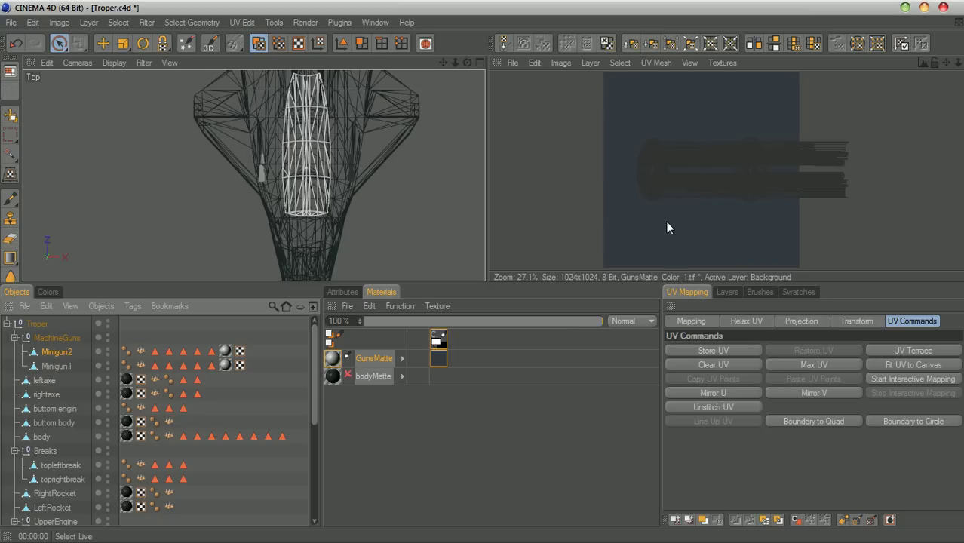
pyautogui.click(901, 377)
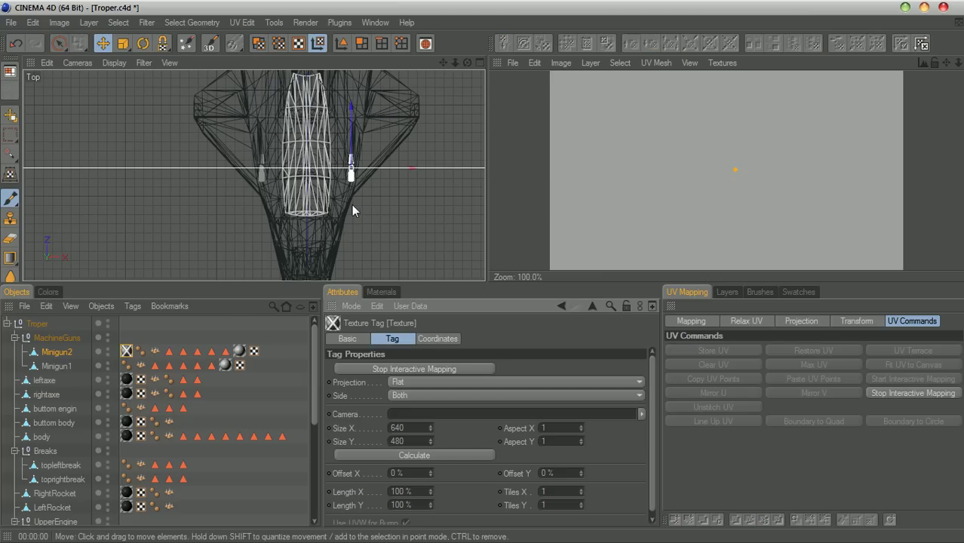
# Rotate Minigun2's flat mapping projection to lie parallel to the top view and adjust its Length X slightly
pyautogui.click(143, 43)
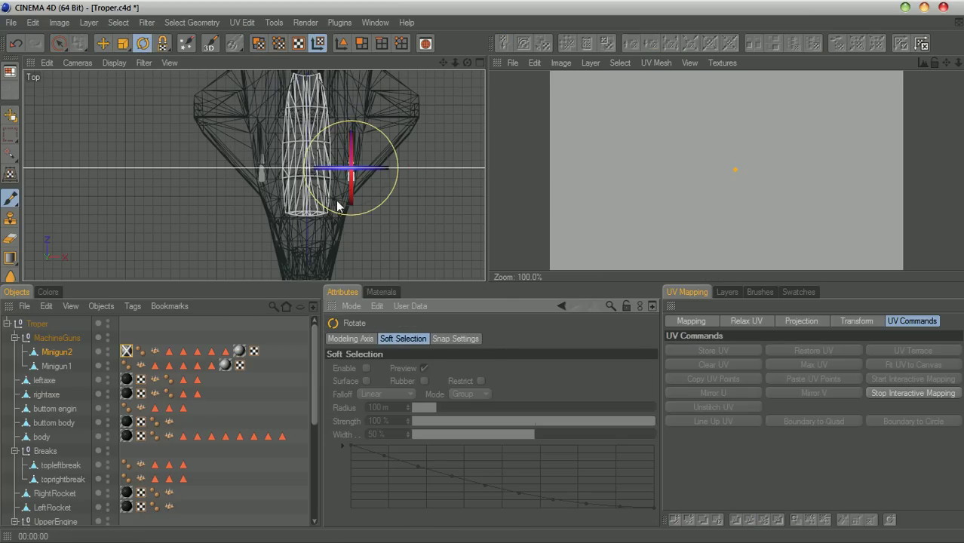
pyautogui.moveTo(348, 160); pyautogui.dragTo(351, 198)
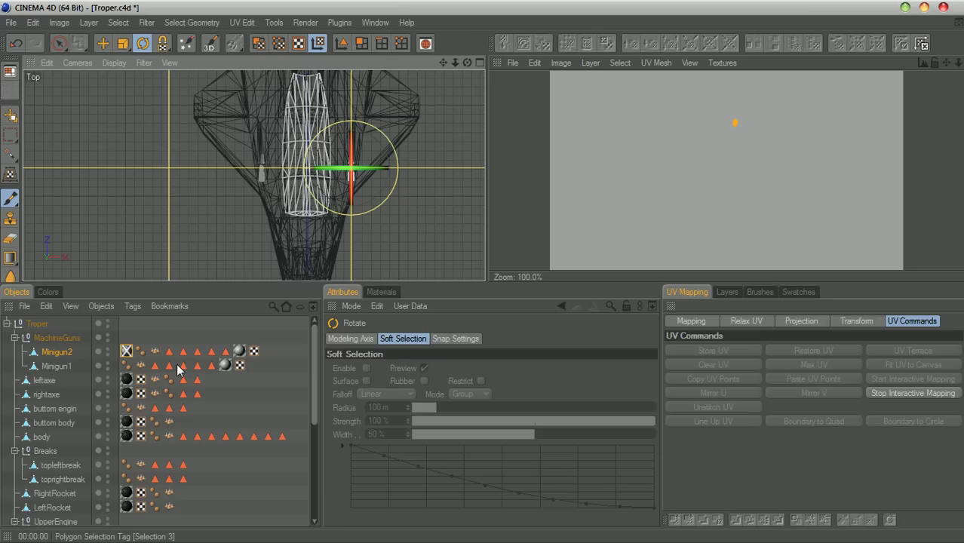
pyautogui.click(126, 350)
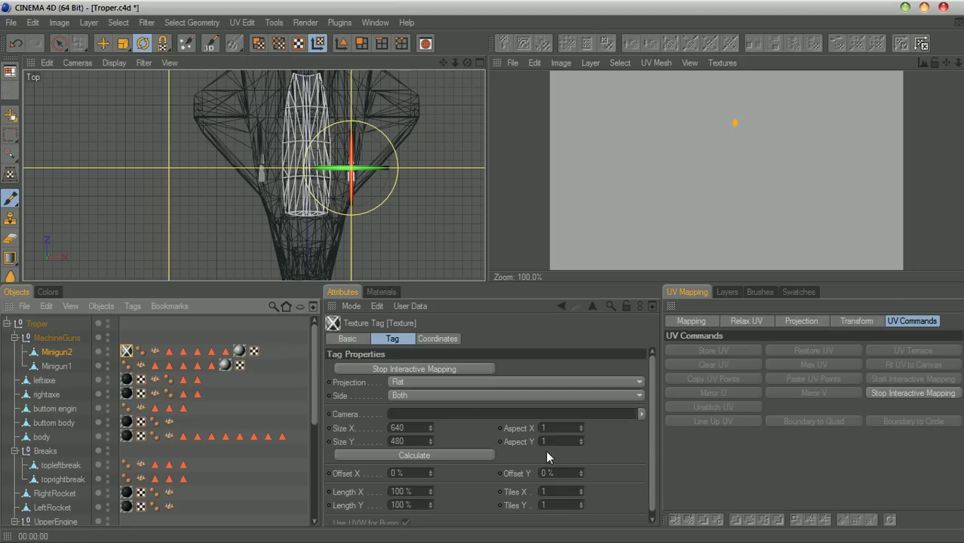
pyautogui.moveTo(650, 435); pyautogui.dragTo(656, 468)
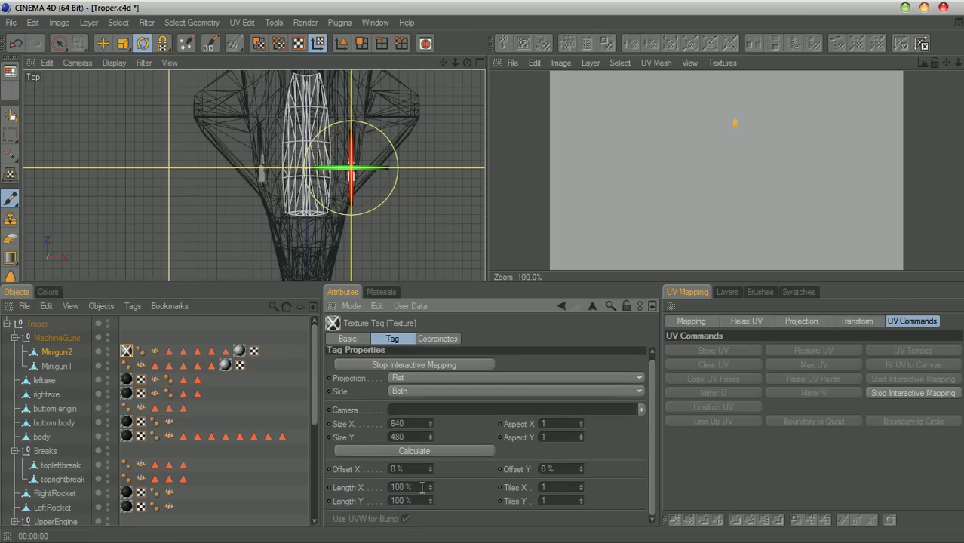
pyautogui.moveTo(429, 491)
pyautogui.mouseDown()
pyautogui.moveTo(429, 532)
pyautogui.moveTo(429, 489)
pyautogui.mouseUp()
# Scale the flat mapping projection down to a small square surrounding Minigun2
pyautogui.click(123, 43)
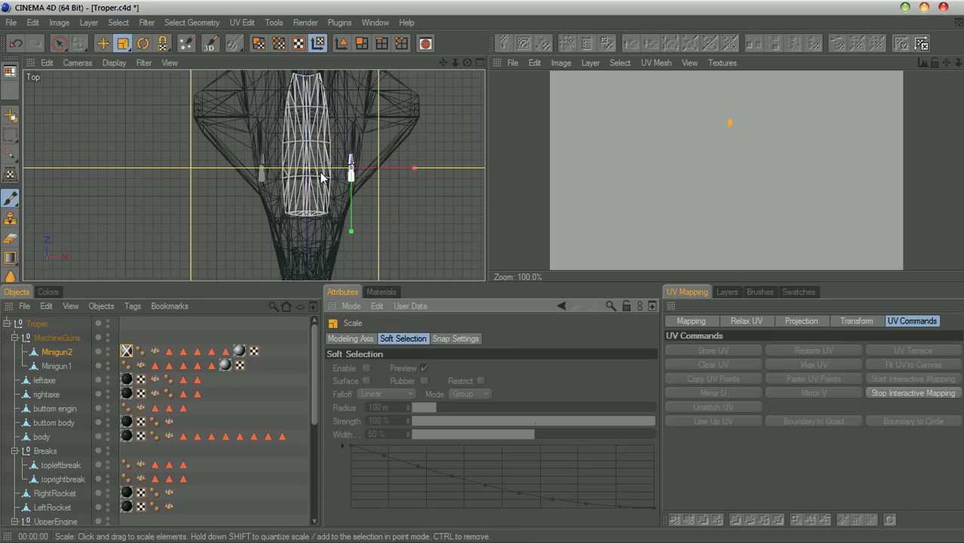
pyautogui.moveTo(350, 174); pyautogui.dragTo(197, 173)
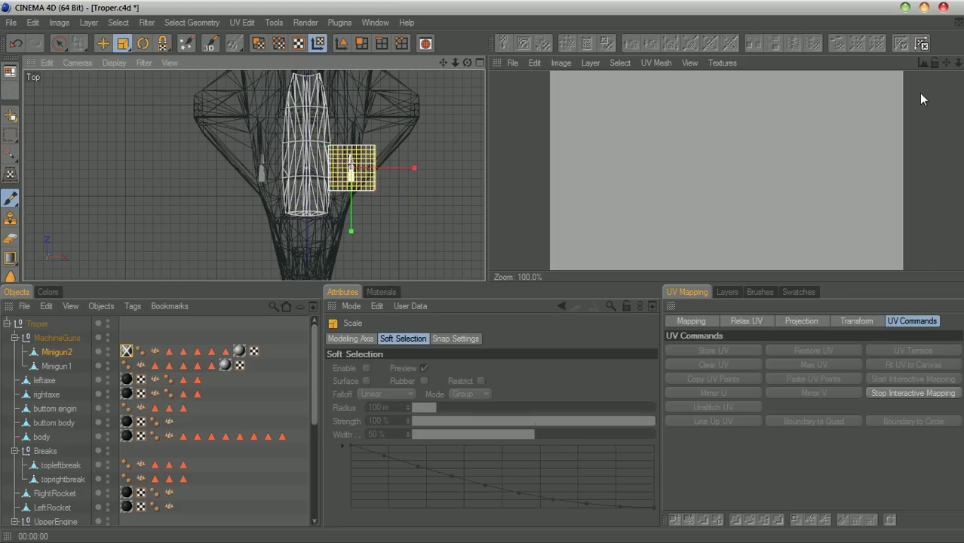
pyautogui.moveTo(958, 62); pyautogui.dragTo(947, 98)
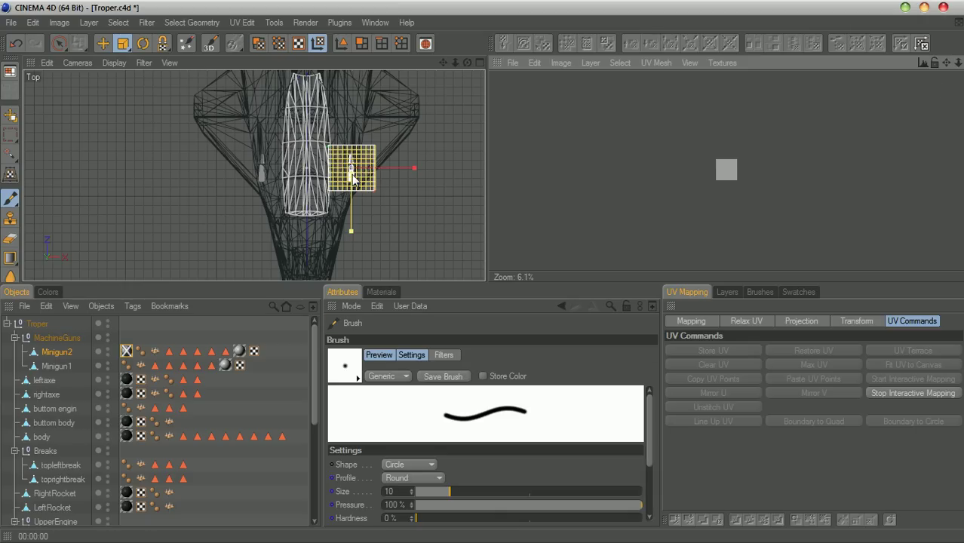
# Enlarge the flat mapping projection around Minigun2 and check the size of its UV island in the UV view
pyautogui.moveTo(353, 171); pyautogui.dragTo(390, 177)
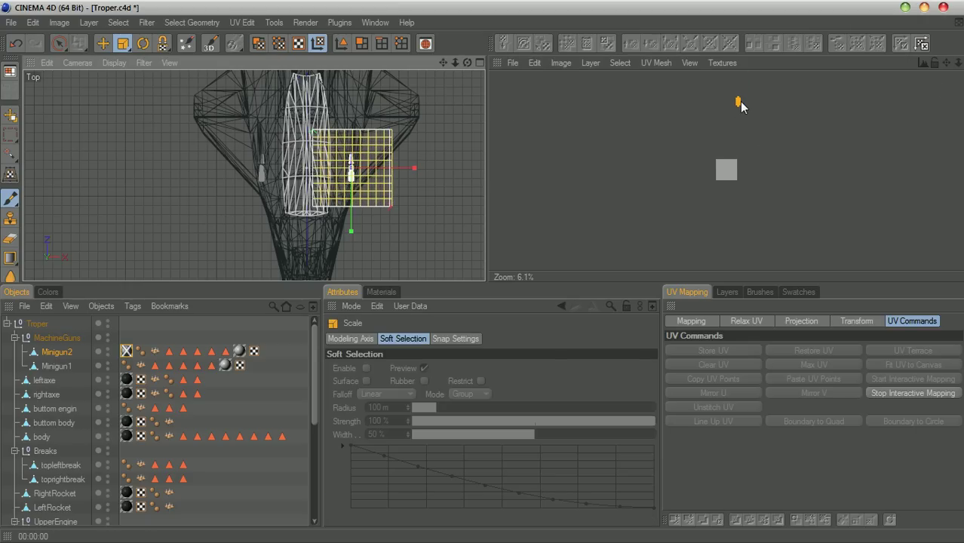
pyautogui.moveTo(726, 169)
pyautogui.keyDown('alt'); pyautogui.mouseDown(button='middle')
pyautogui.moveTo(719, 196)
pyautogui.moveTo(727, 176)
pyautogui.mouseUp(button='middle'); pyautogui.keyUp('alt')
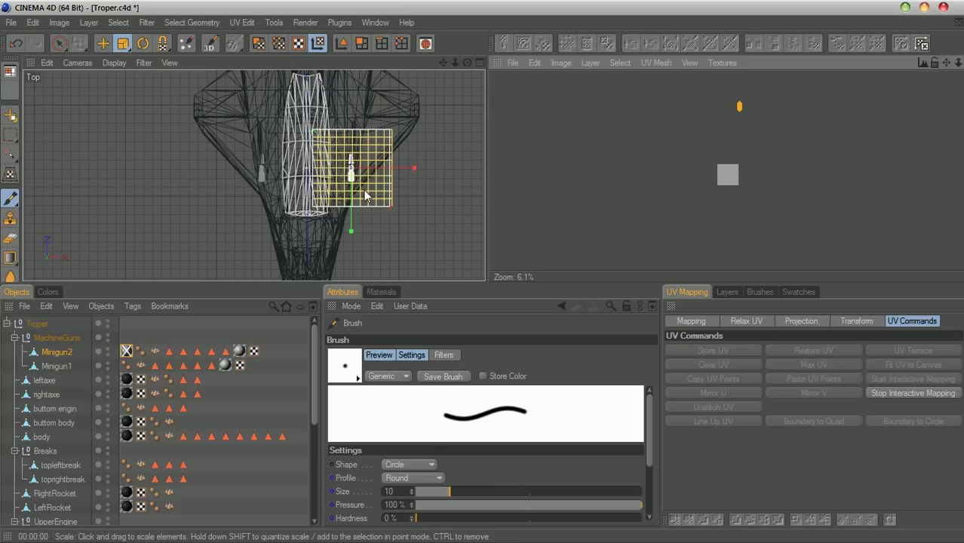
pyautogui.moveTo(454, 63)
pyautogui.mouseDown()
pyautogui.moveTo(792, 49)
pyautogui.moveTo(705, 45)
pyautogui.mouseUp()
pyautogui.moveTo(945, 64)
pyautogui.mouseDown()
pyautogui.moveTo(856, 113)
pyautogui.moveTo(833, 112)
pyautogui.moveTo(962, 58)
pyautogui.moveTo(962, 36)
pyautogui.moveTo(963, 92)
pyautogui.moveTo(952, 67)
pyautogui.moveTo(963, 65)
pyautogui.moveTo(947, 66)
pyautogui.mouseUp()
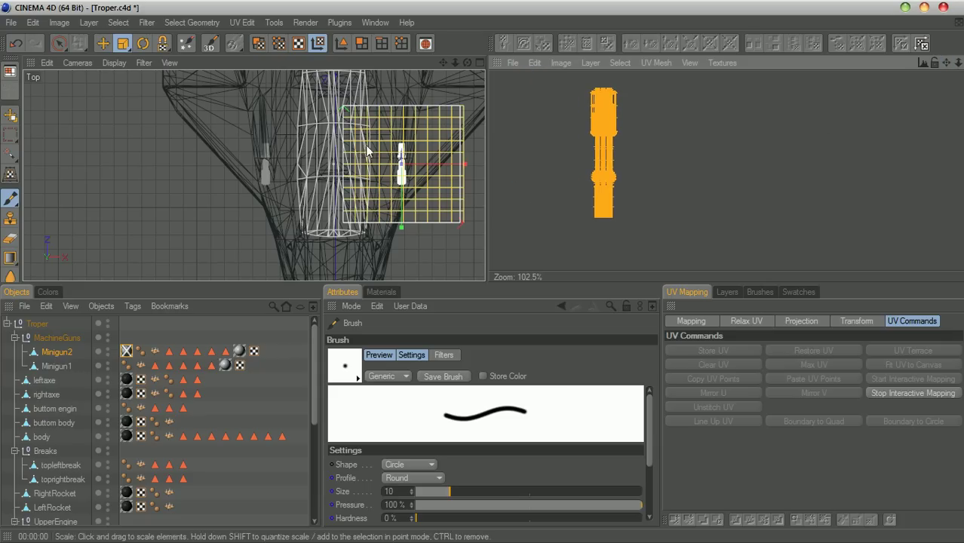
# Rotate Minigun2's flat mapping projection over to its other side so that the gun's UV layout flips vertically
pyautogui.click(143, 43)
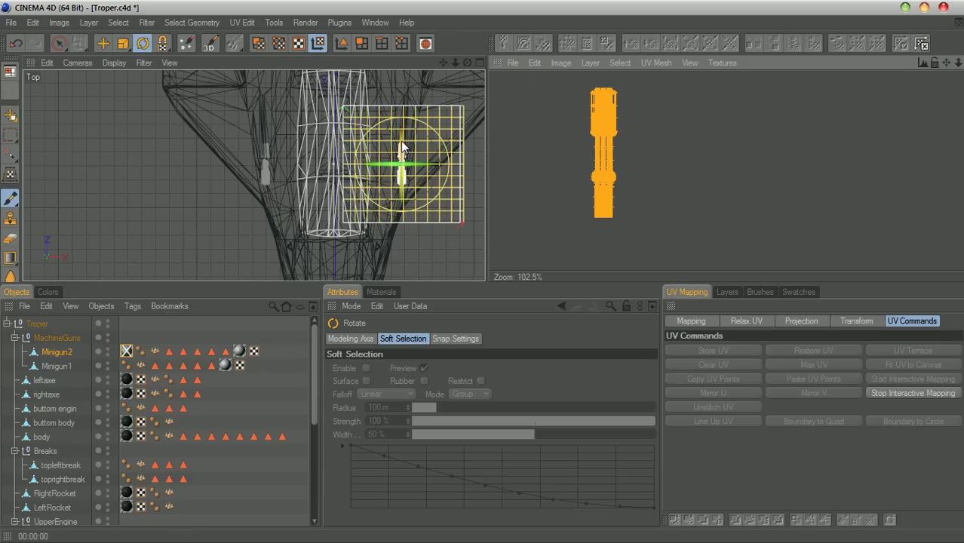
pyautogui.moveTo(401, 147); pyautogui.dragTo(400, 217)
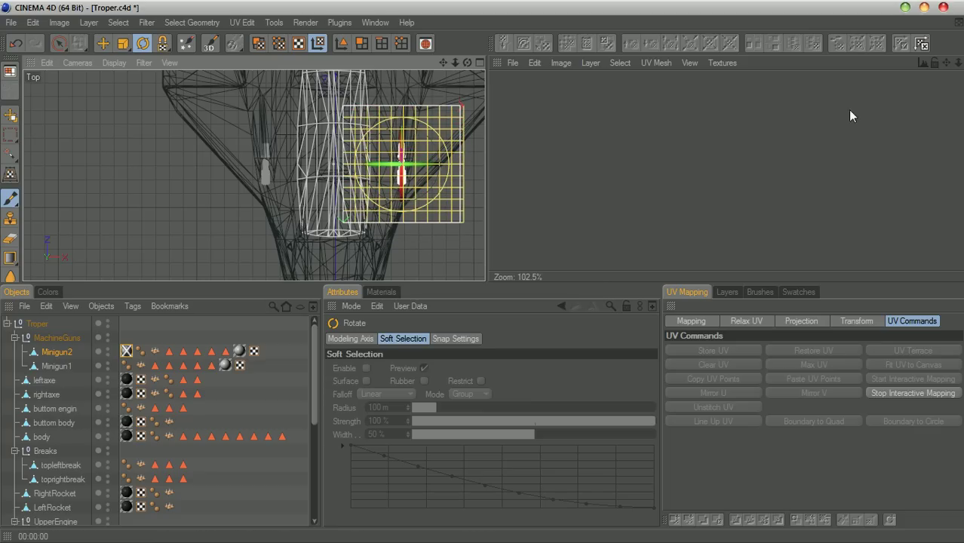
pyautogui.moveTo(958, 63); pyautogui.dragTo(955, 32)
pyautogui.moveTo(947, 62); pyautogui.dragTo(946, 69)
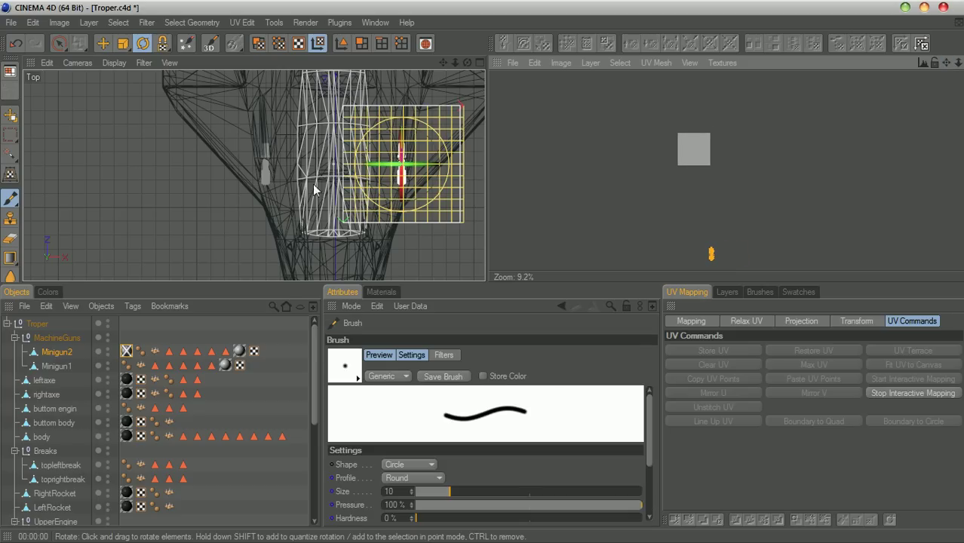
# Scale Minigun2's flat mapping projection down slightly and stop the interactive mapping
pyautogui.click(124, 44)
pyautogui.moveTo(401, 172); pyautogui.dragTo(401, 168)
pyautogui.click(897, 393)
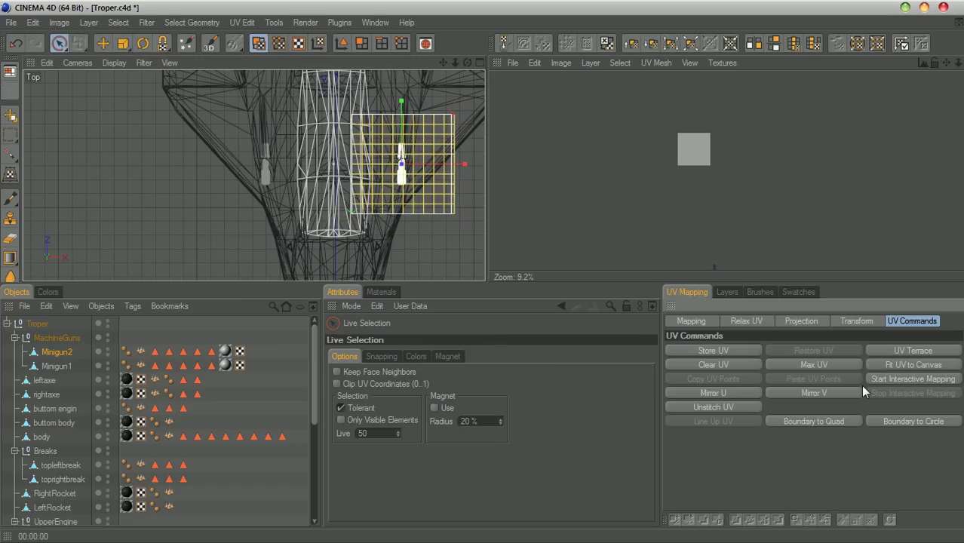
# Select Minigun2's UV polygons below the canvas and move them onto the texture canvas
pyautogui.moveTo(946, 62); pyautogui.dragTo(923, 39)
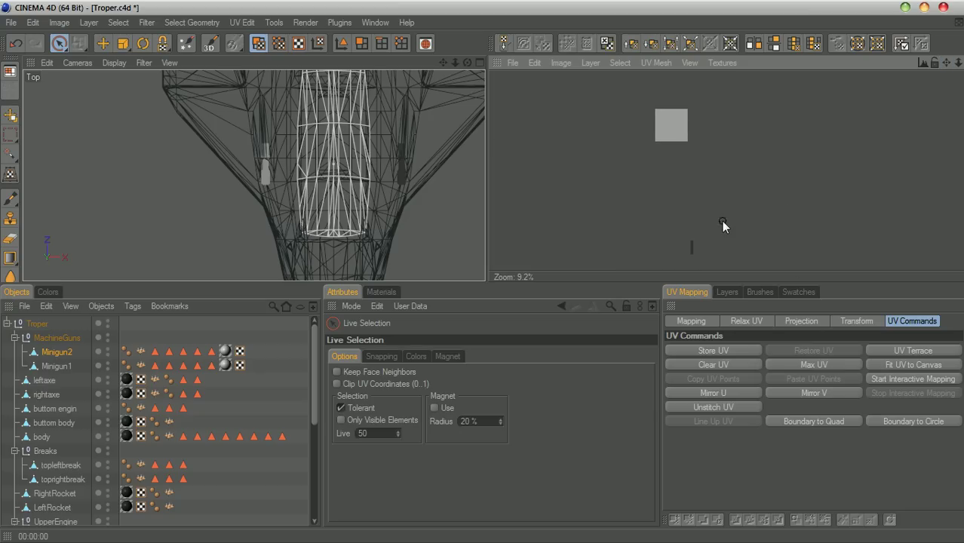
pyautogui.click(692, 251)
pyautogui.moveTo(693, 252); pyautogui.dragTo(671, 126)
pyautogui.moveTo(958, 64)
pyautogui.mouseDown()
pyautogui.moveTo(956, 72)
pyautogui.moveTo(948, 63)
pyautogui.moveTo(957, 68)
pyautogui.moveTo(950, 68)
pyautogui.moveTo(954, 83)
pyautogui.mouseUp()
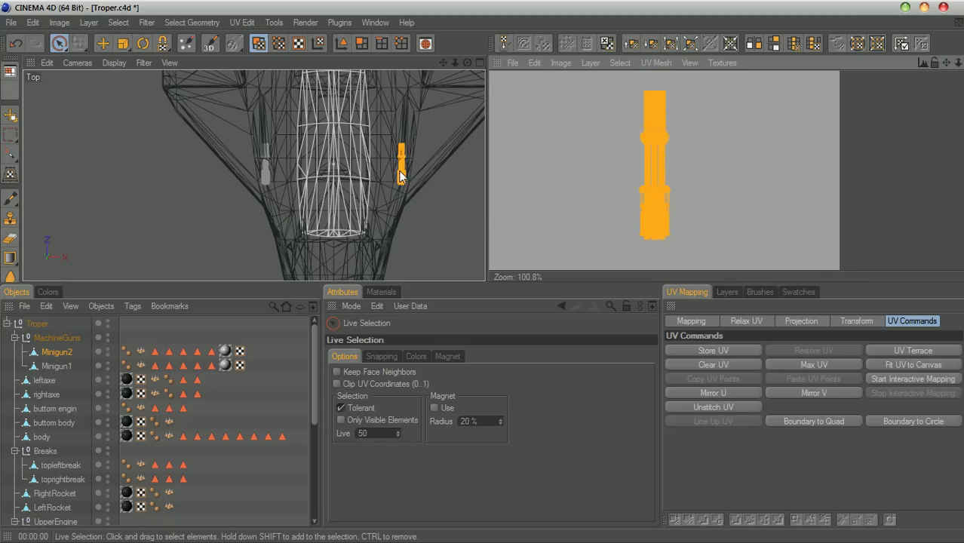
# Select Minigun1 and start interactive mapping of its UV polygons
pyautogui.click(64, 366)
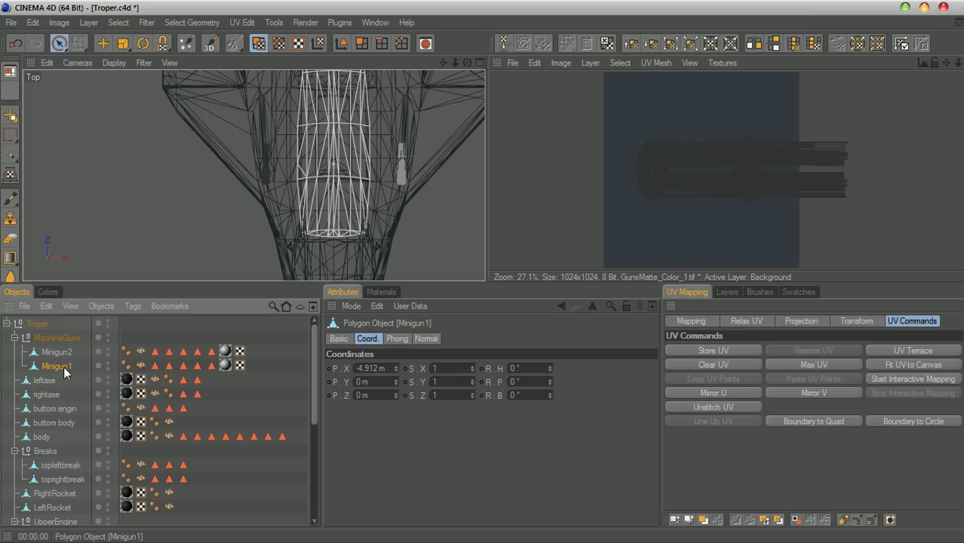
pyautogui.click(257, 43)
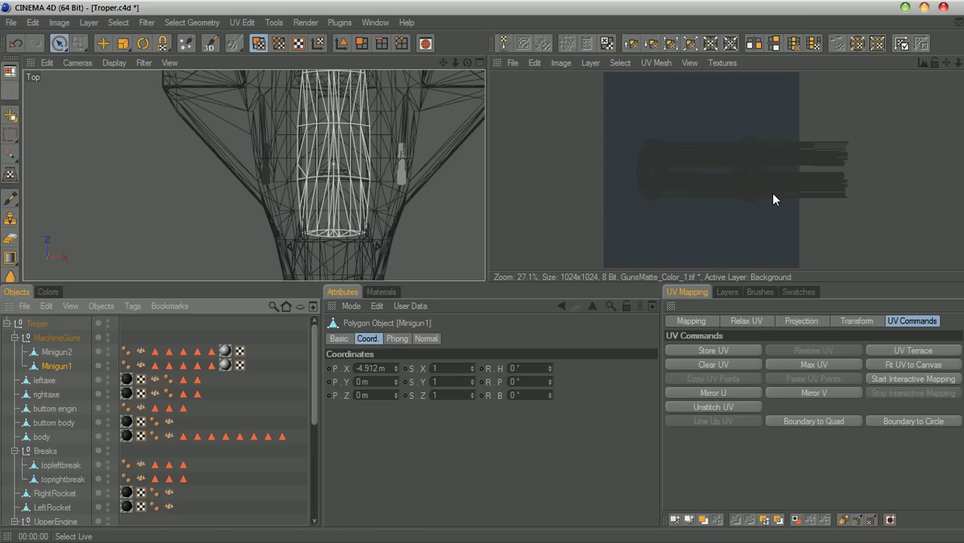
pyautogui.click(893, 377)
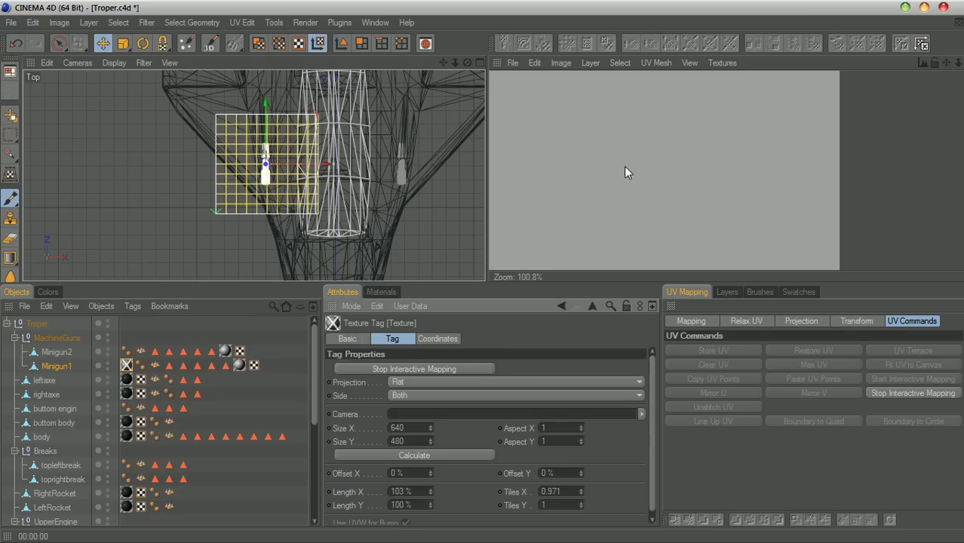
# Scale Minigun1's flat mapping projection down around the gun and stop the interactive mapping
pyautogui.click(957, 64)
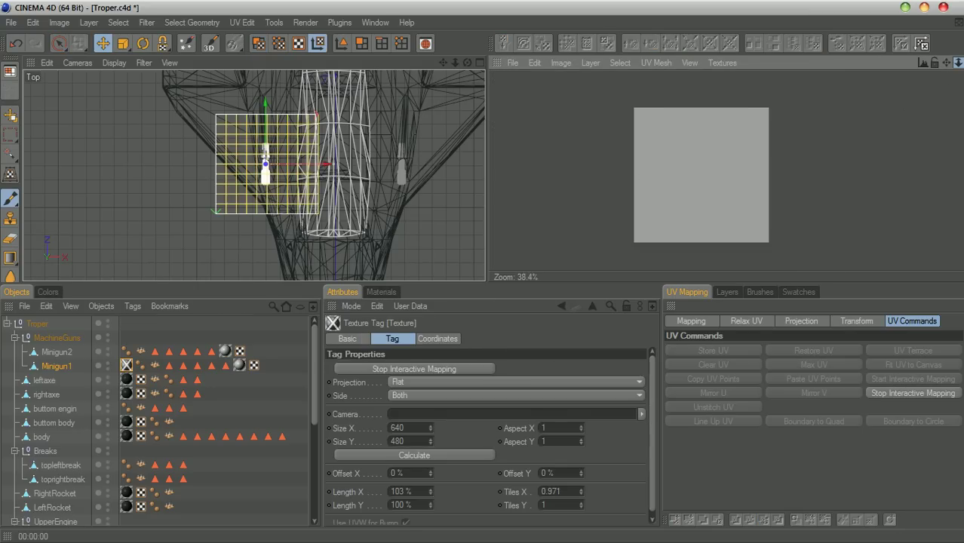
pyautogui.moveTo(958, 63); pyautogui.dragTo(706, 258)
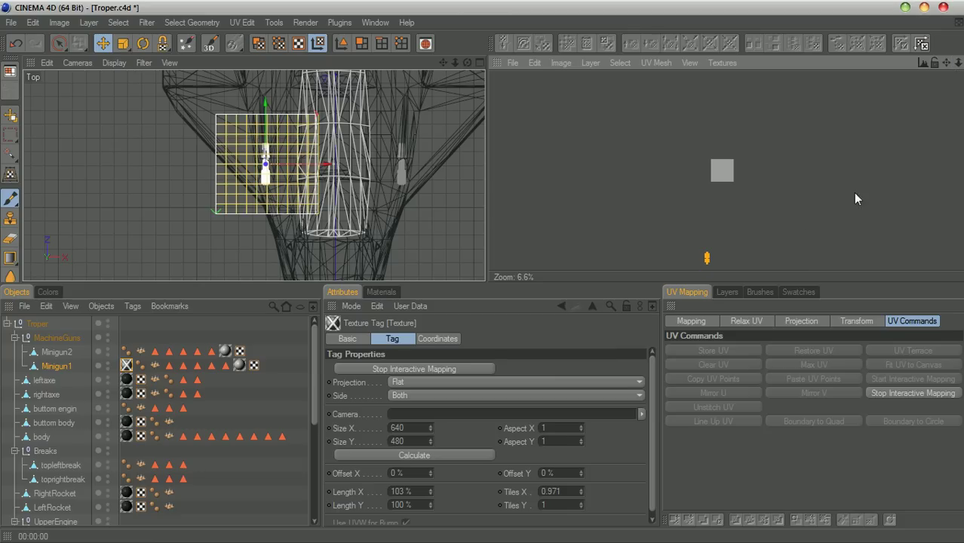
pyautogui.moveTo(946, 65); pyautogui.dragTo(928, 6)
pyautogui.moveTo(957, 65); pyautogui.dragTo(914, 196)
pyautogui.scroll(-5, 892, 147)
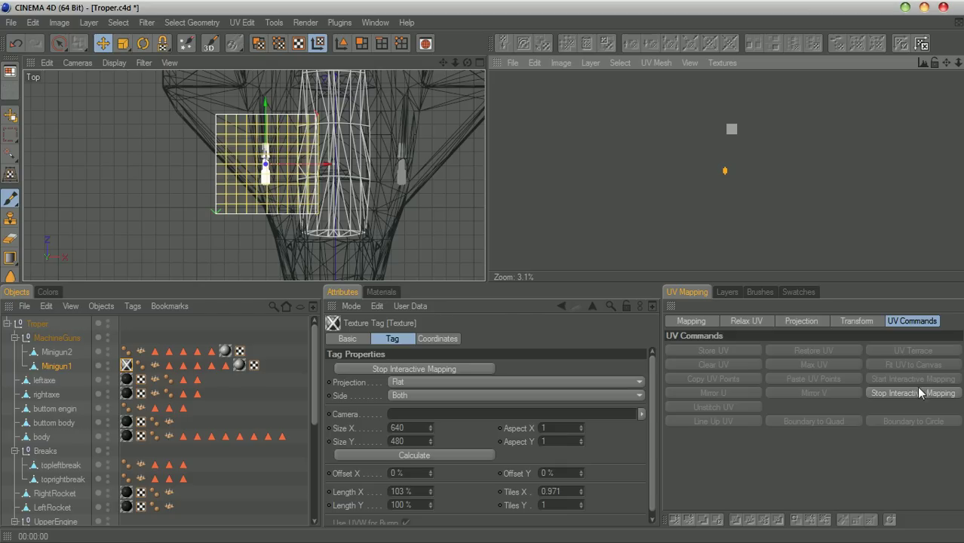
pyautogui.click(569, 443)
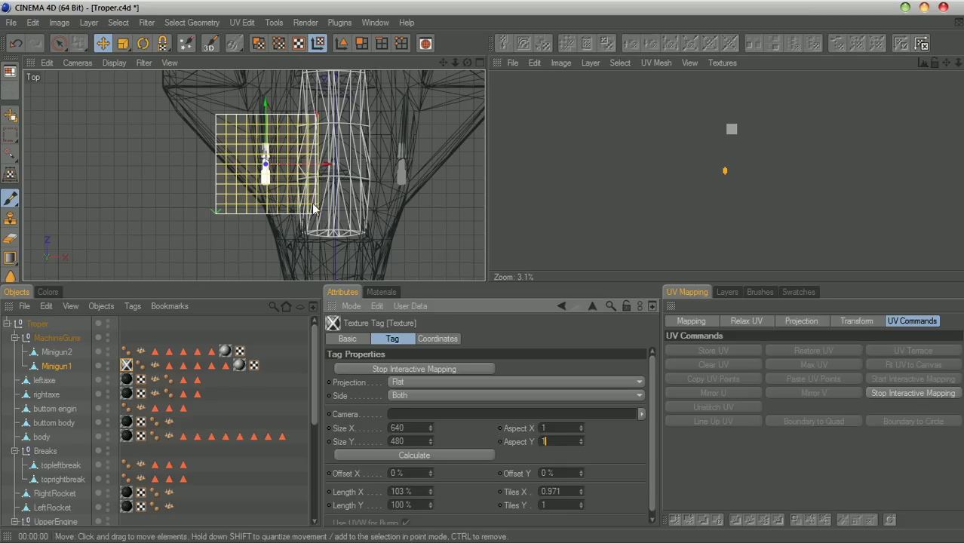
pyautogui.click(122, 45)
pyautogui.moveTo(273, 167); pyautogui.dragTo(265, 165)
pyautogui.click(897, 393)
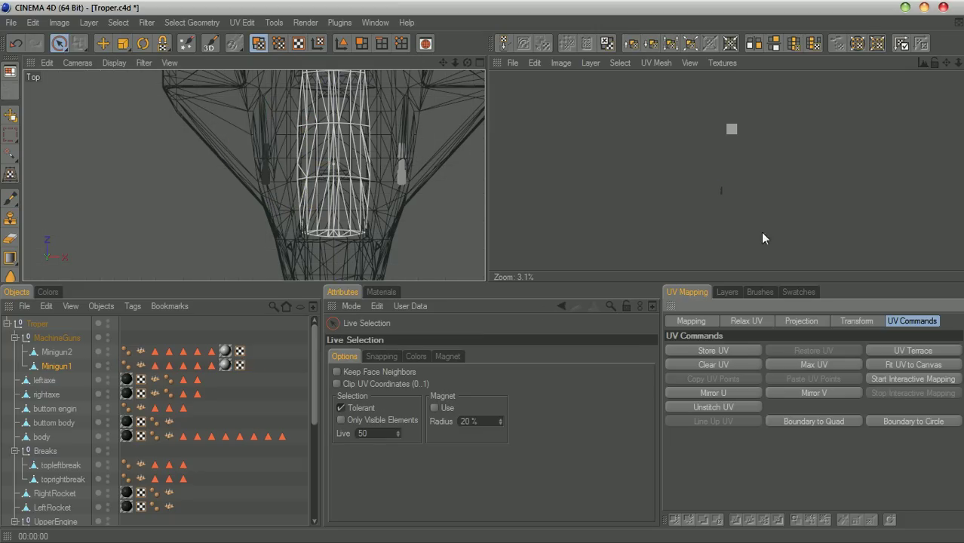
# Select Minigun1's UV polygons, move them onto the texture canvas and check their placement
pyautogui.click(727, 209)
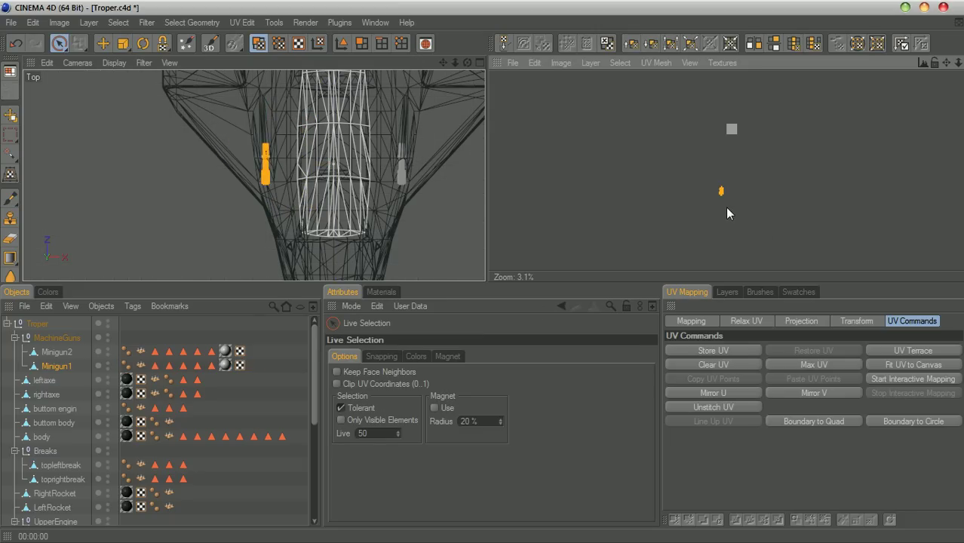
pyautogui.moveTo(719, 192); pyautogui.dragTo(734, 133)
pyautogui.moveTo(954, 64)
pyautogui.mouseDown()
pyautogui.moveTo(940, 177)
pyautogui.moveTo(957, 63)
pyautogui.moveTo(946, 56)
pyautogui.moveTo(951, 0)
pyautogui.moveTo(962, 63)
pyautogui.mouseUp()
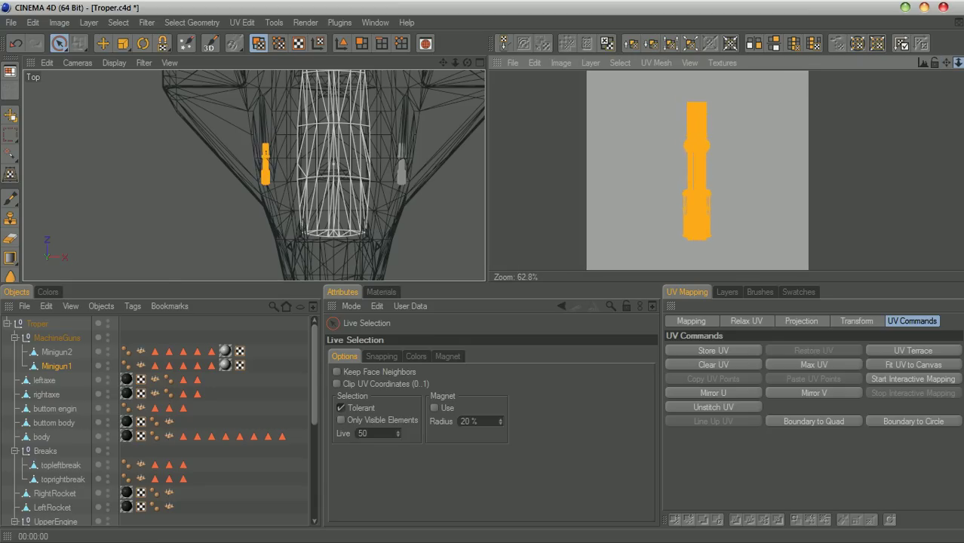
pyautogui.click(690, 63)
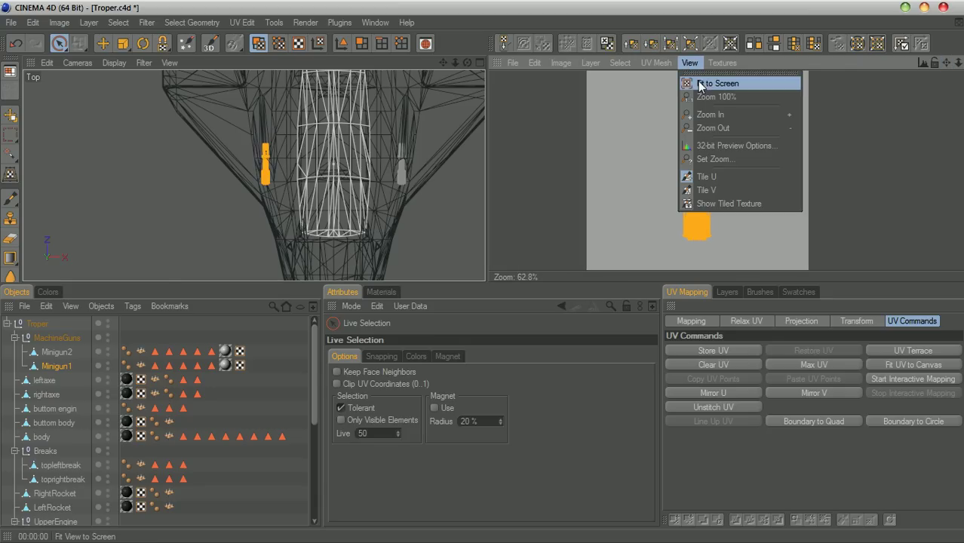
pyautogui.click(715, 83)
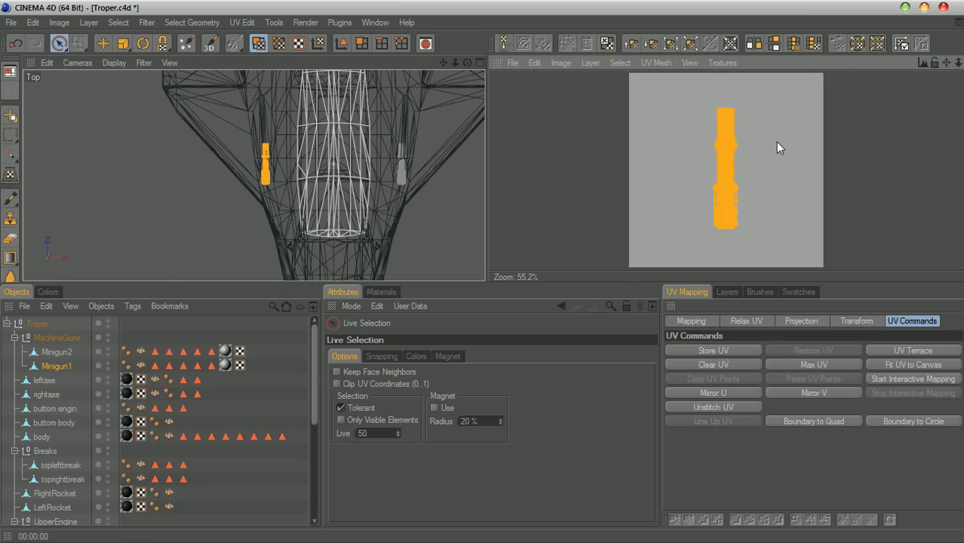
pyautogui.click(691, 63)
pyautogui.click(702, 98)
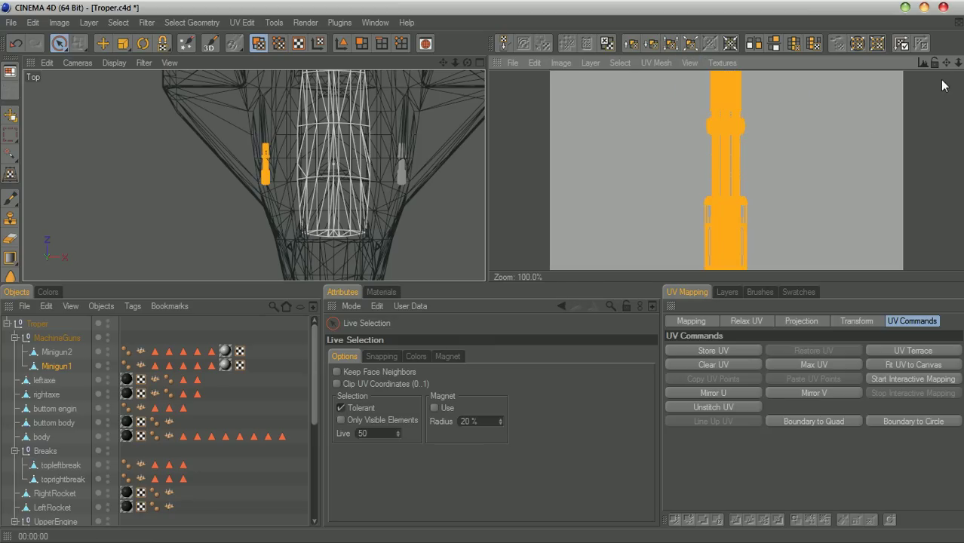
pyautogui.moveTo(958, 63); pyautogui.dragTo(947, 63)
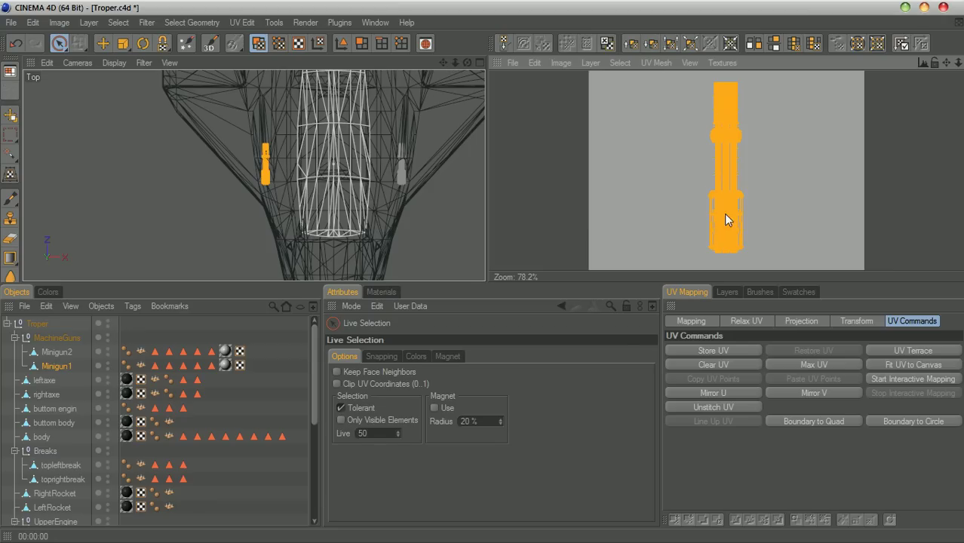
# Collapse the MachineGuns and Breaks groups in the object hierarchy
pyautogui.click(15, 341)
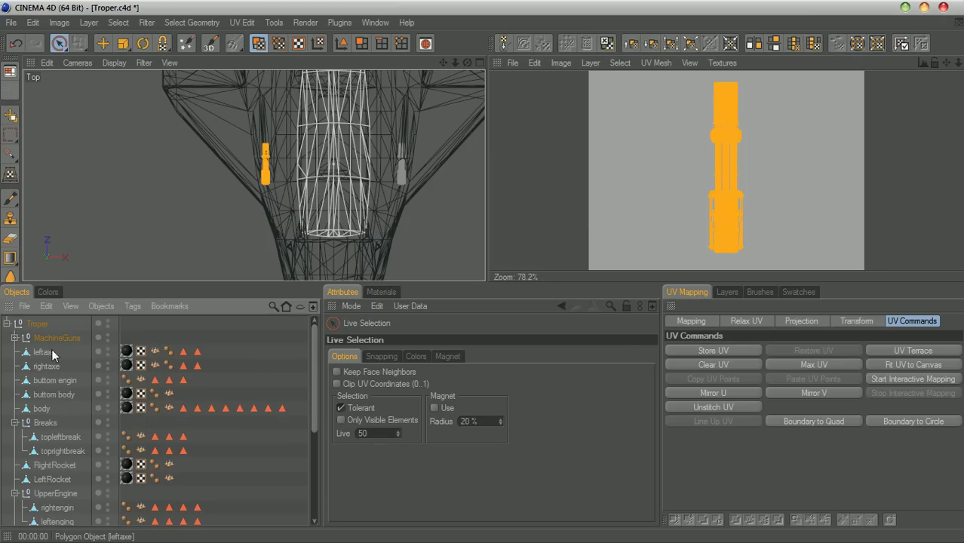
pyautogui.click(45, 423)
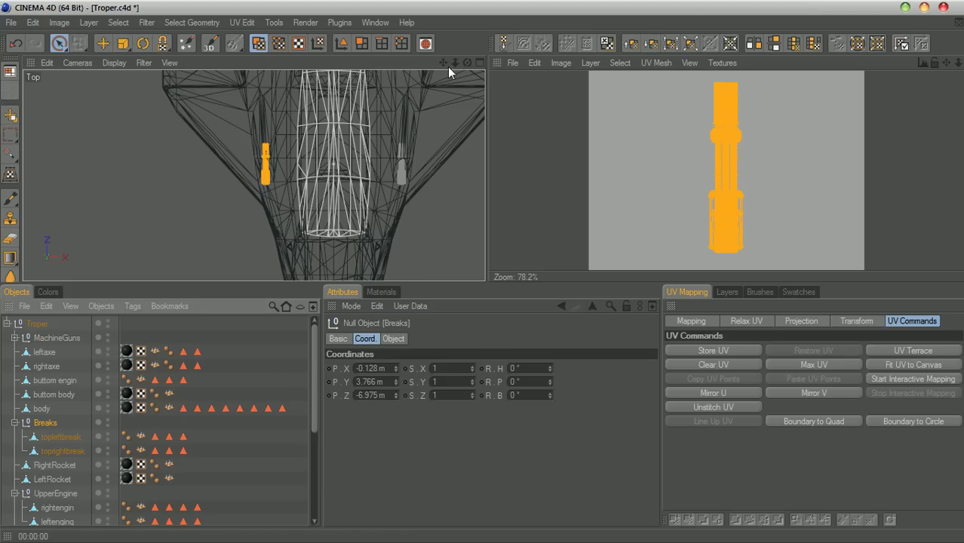
pyautogui.moveTo(443, 62)
pyautogui.mouseDown()
pyautogui.moveTo(443, 136)
pyautogui.moveTo(443, 58)
pyautogui.mouseUp()
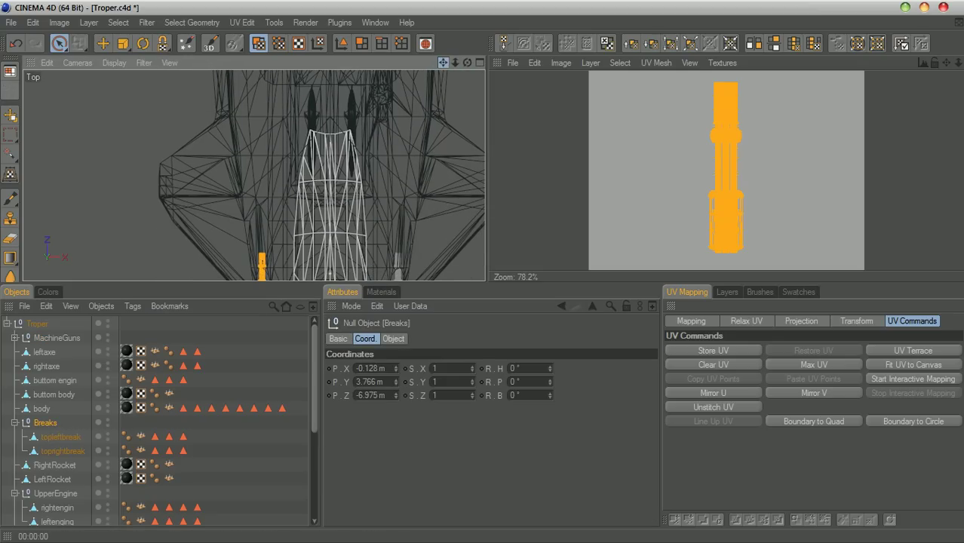
pyautogui.moveTo(442, 57); pyautogui.dragTo(442, 17)
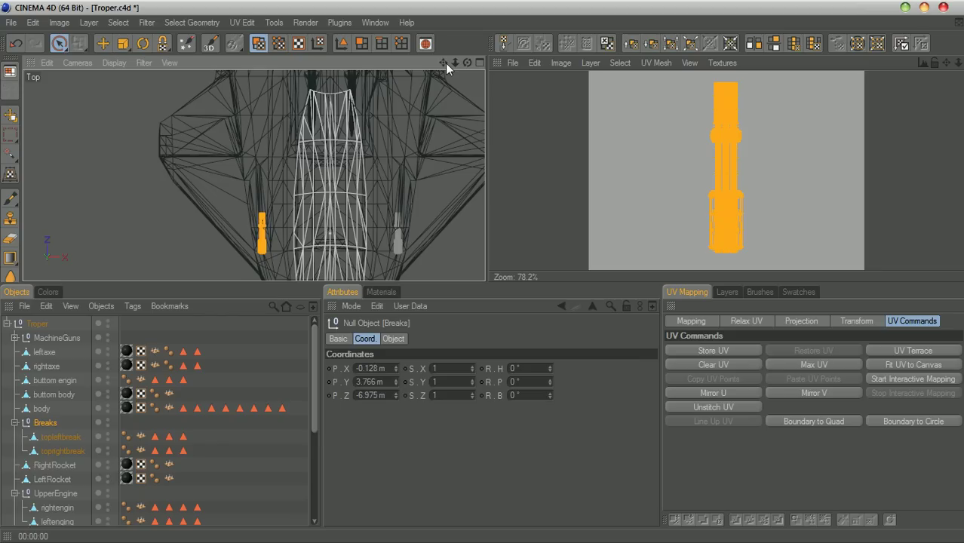
pyautogui.click(15, 423)
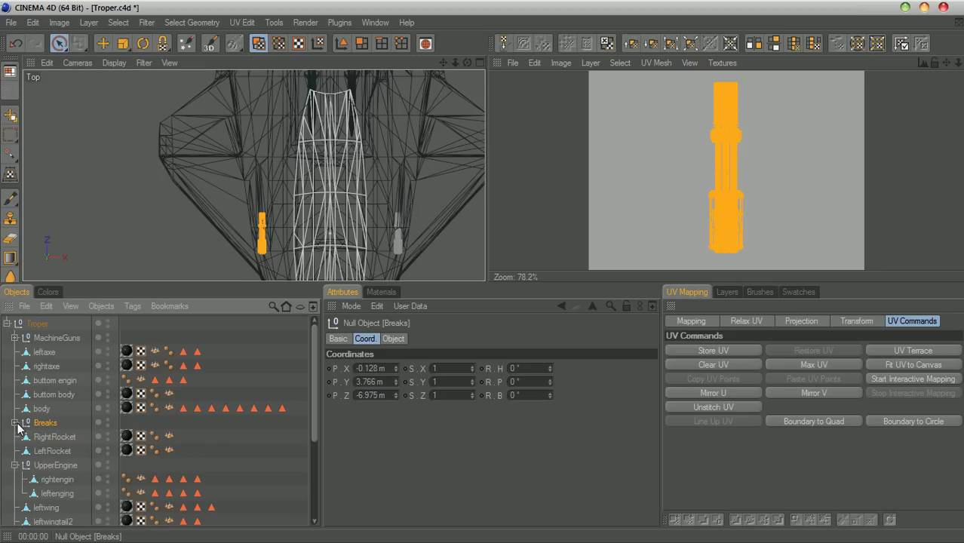
# Select the UpperEngine parts rightengin and leftenging in turn in model mode to identify each one in the top view
pyautogui.click(64, 481)
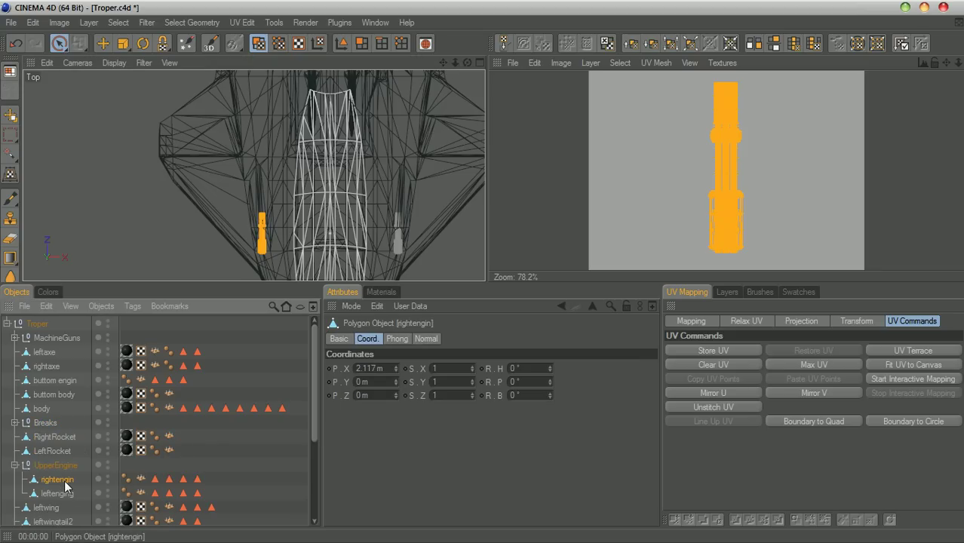
pyautogui.scroll(5, 448, 70)
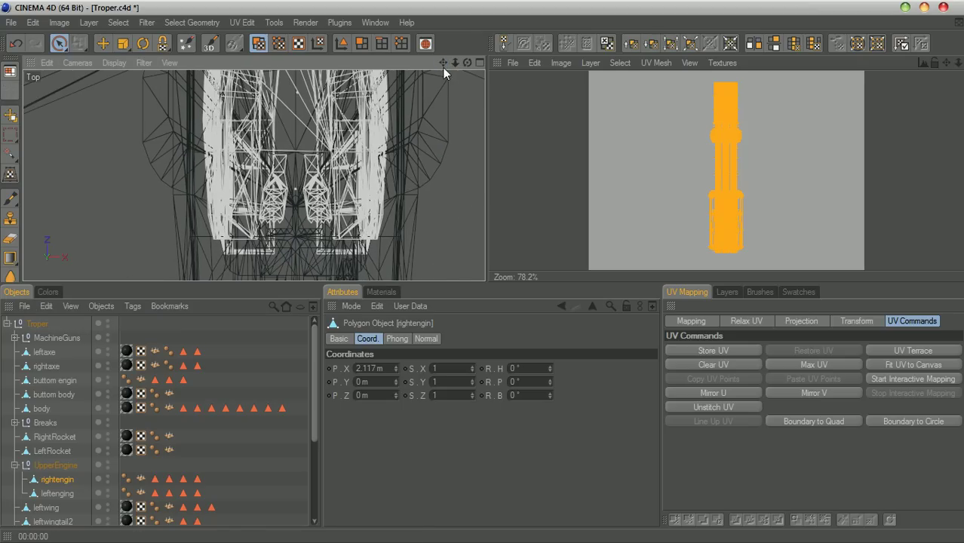
pyautogui.moveTo(455, 62); pyautogui.dragTo(457, 108)
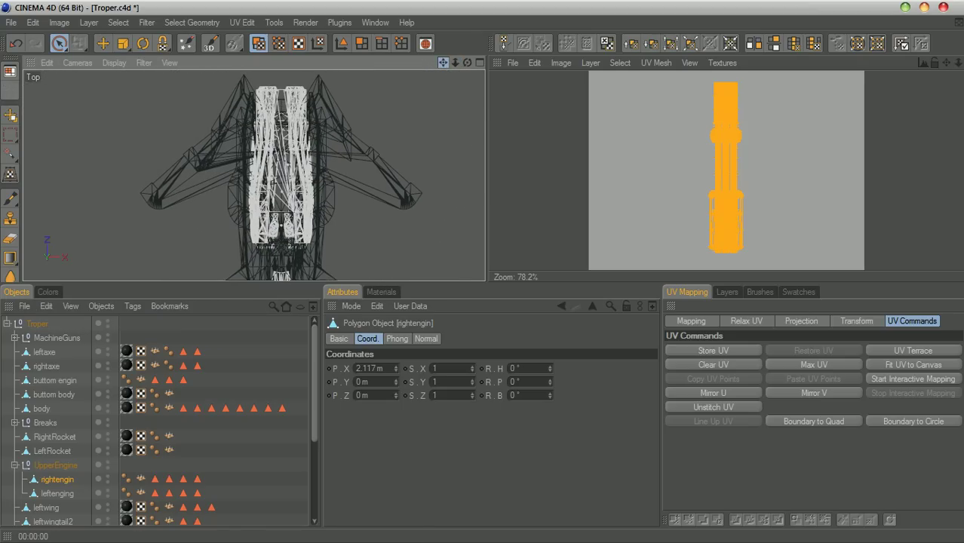
pyautogui.click(63, 493)
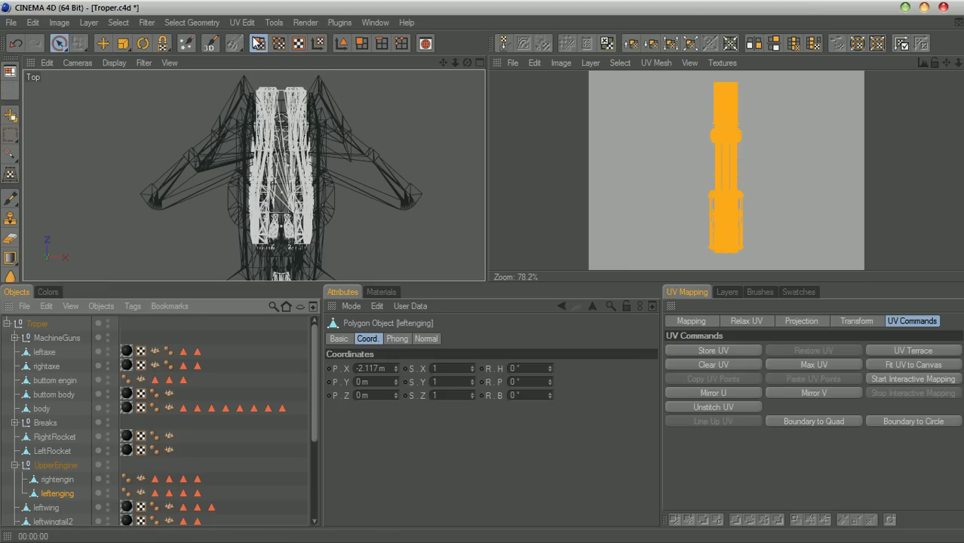
pyautogui.click(340, 43)
pyautogui.click(63, 486)
pyautogui.click(63, 495)
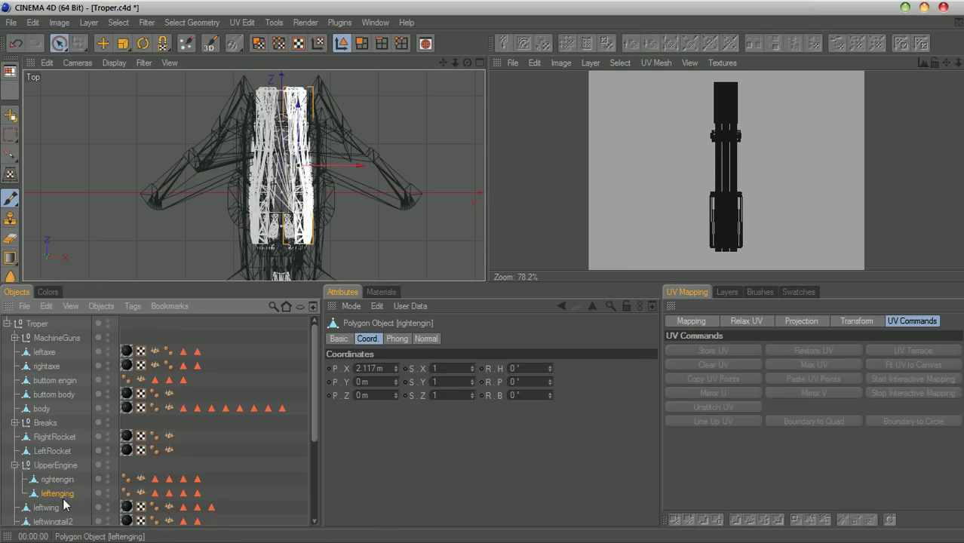
pyautogui.click(62, 480)
pyautogui.click(61, 493)
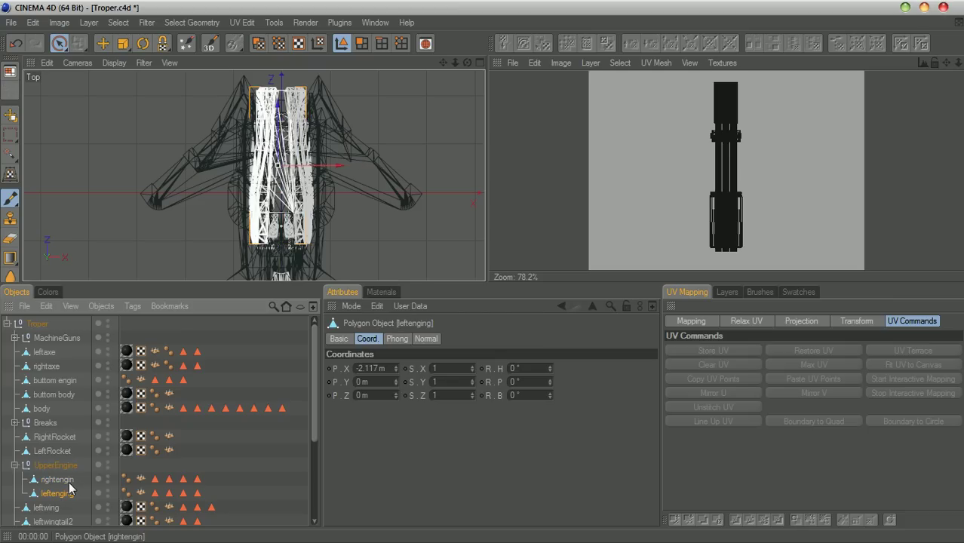
# Select the rightengin and leftenging parts, create a new material and load it for painting
pyautogui.click(84, 492)
pyautogui.moveTo(82, 480)
pyautogui.mouseDown()
pyautogui.moveTo(65, 494)
pyautogui.moveTo(64, 478)
pyautogui.mouseUp()
pyautogui.click(381, 292)
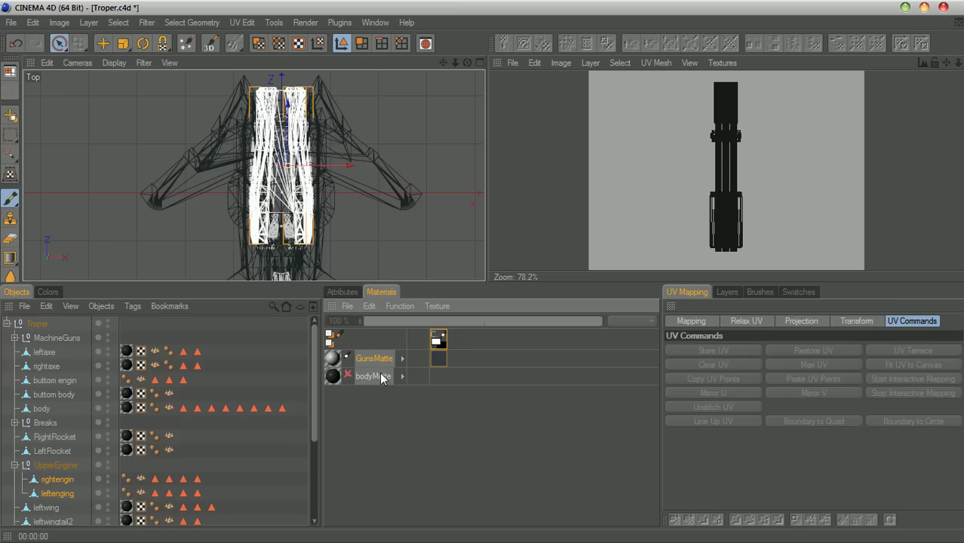
pyautogui.doubleClick(352, 403)
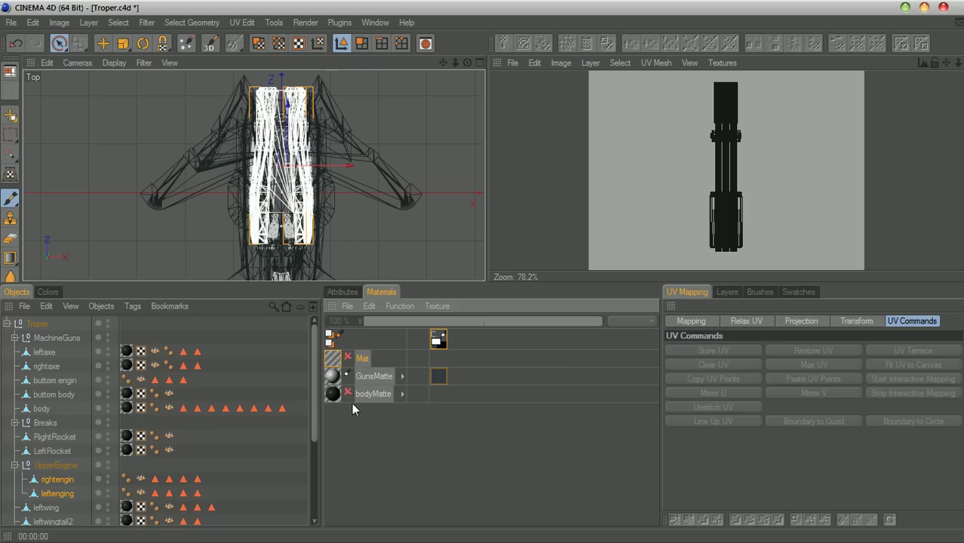
pyautogui.click(348, 356)
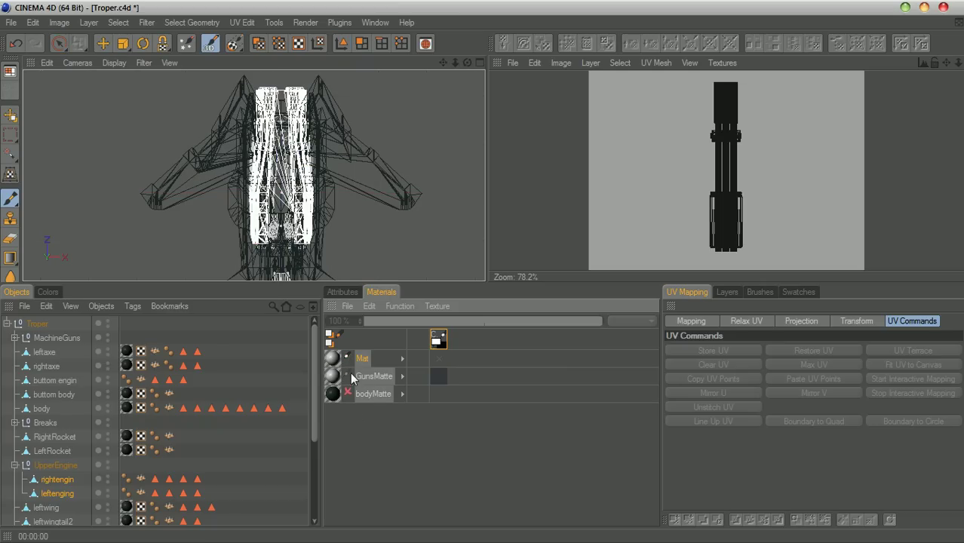
pyautogui.click(347, 374)
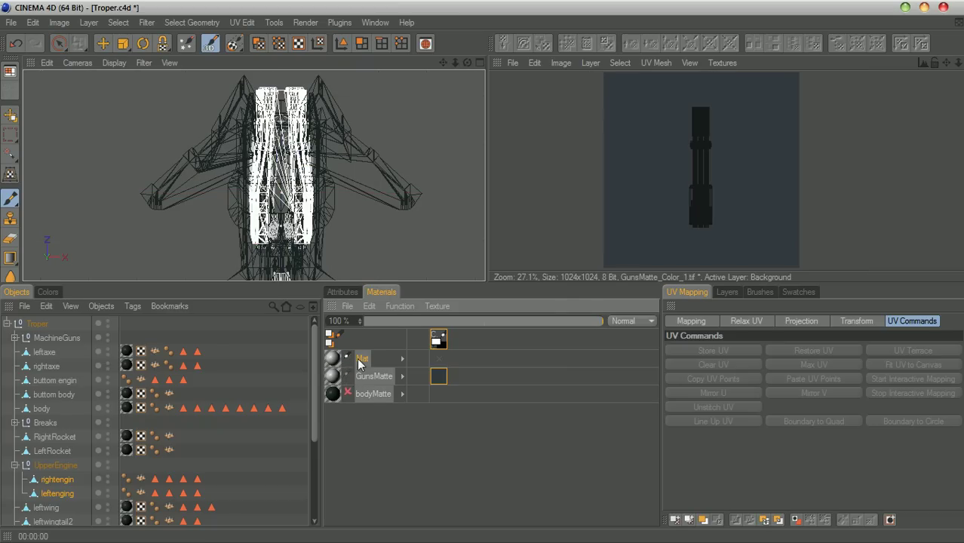
# Rename the new material as Engine
pyautogui.doubleClick(362, 359)
pyautogui.write('Eng')
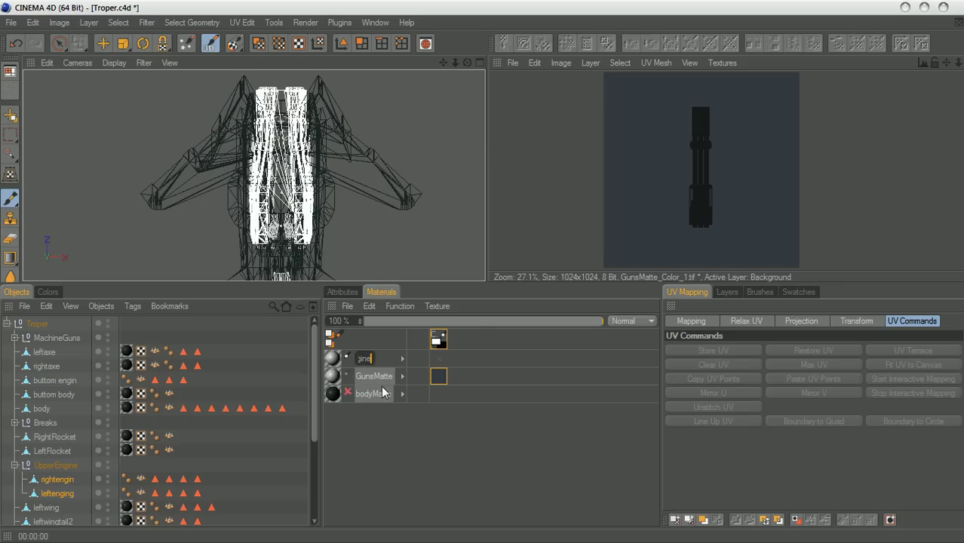
pyautogui.write('ine')
pyautogui.press('Return')
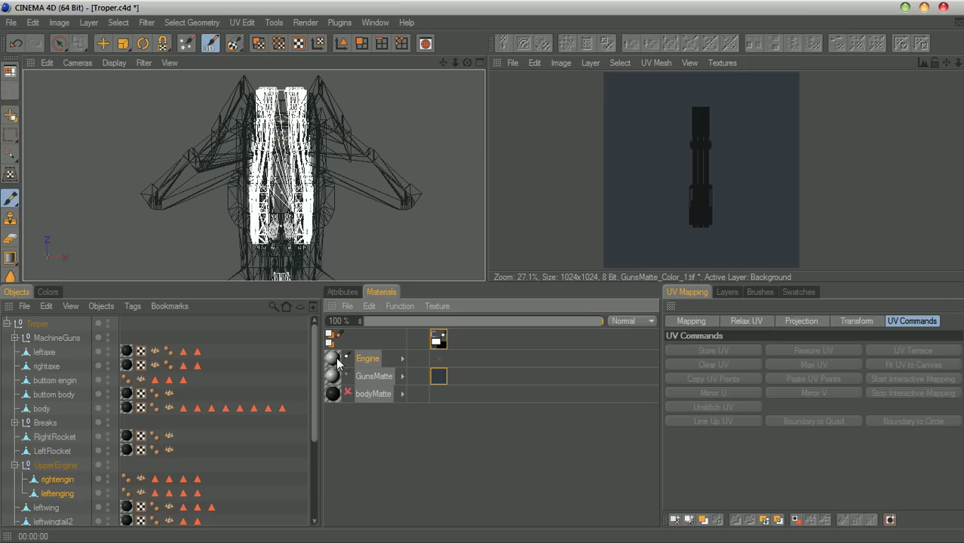
# Apply the Engine material to rightengin and leftenging and generate UVW coordinates for both texture tags
pyautogui.moveTo(336, 362); pyautogui.dragTo(60, 482)
pyautogui.moveTo(332, 359); pyautogui.dragTo(74, 494)
pyautogui.click(210, 491)
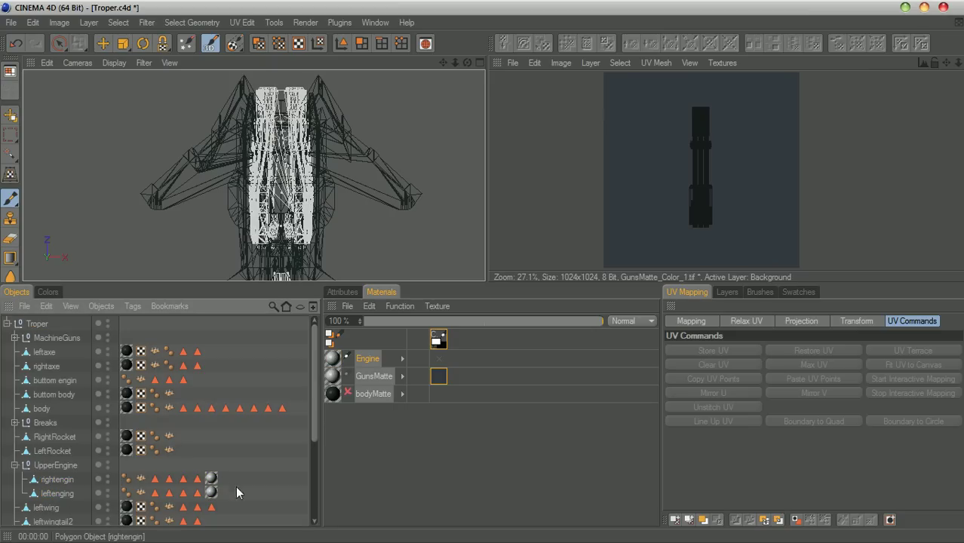
pyautogui.rightClick(211, 491)
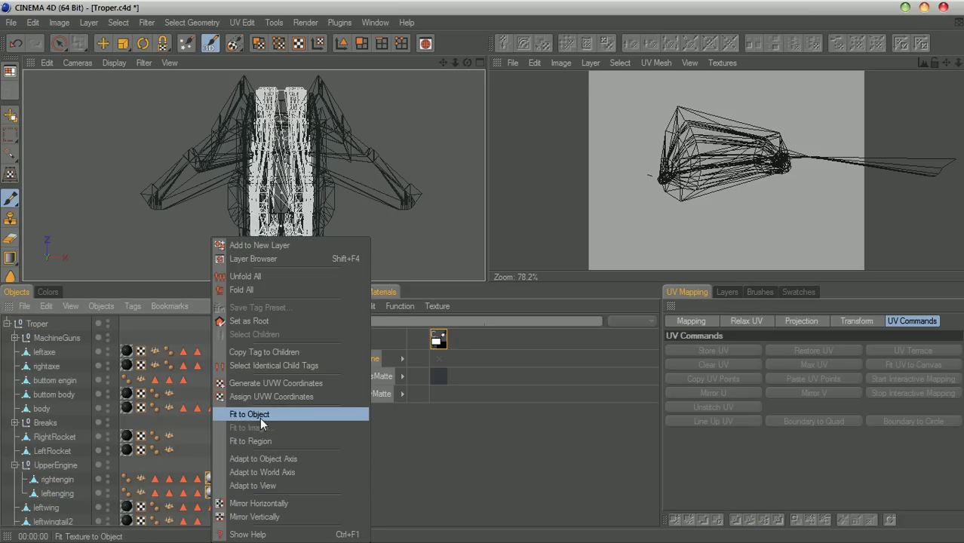
pyautogui.click(270, 381)
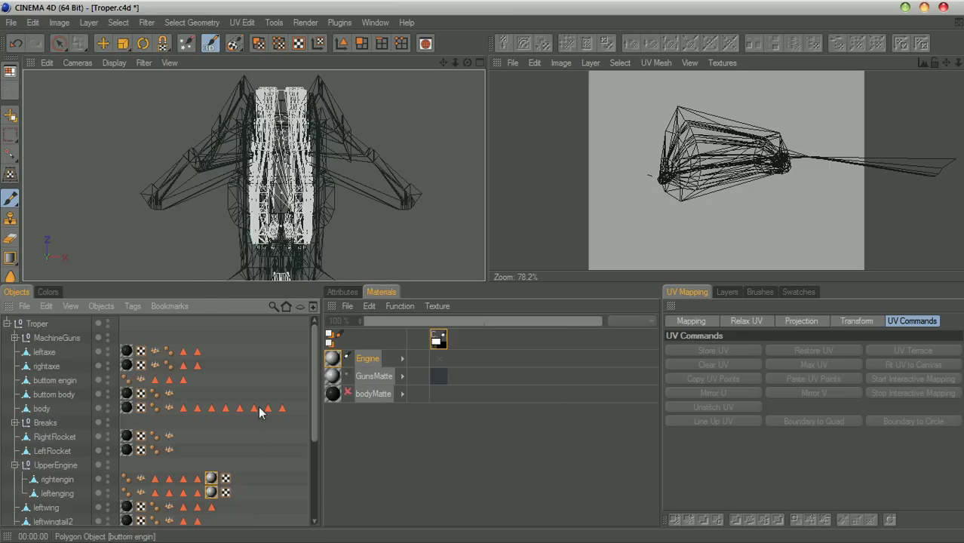
pyautogui.rightClick(214, 492)
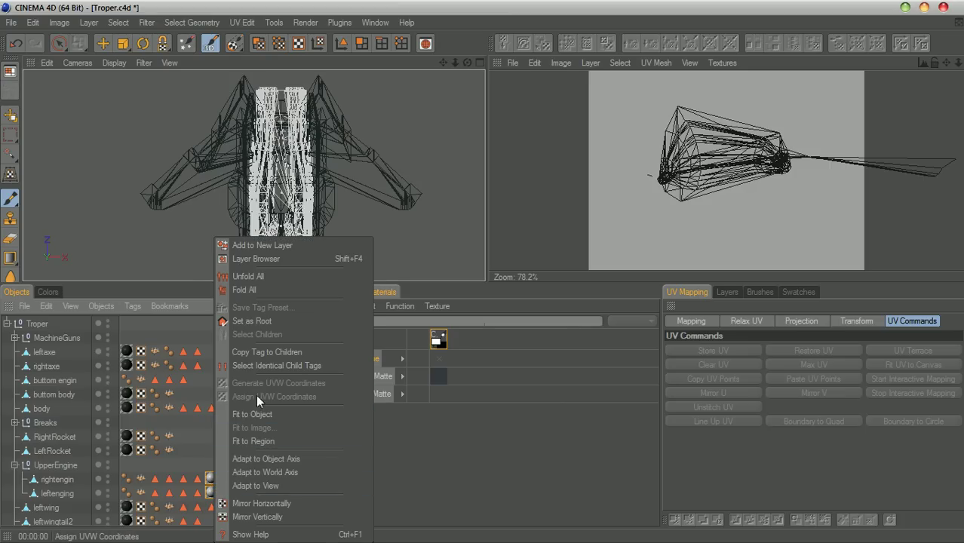
pyautogui.click(464, 436)
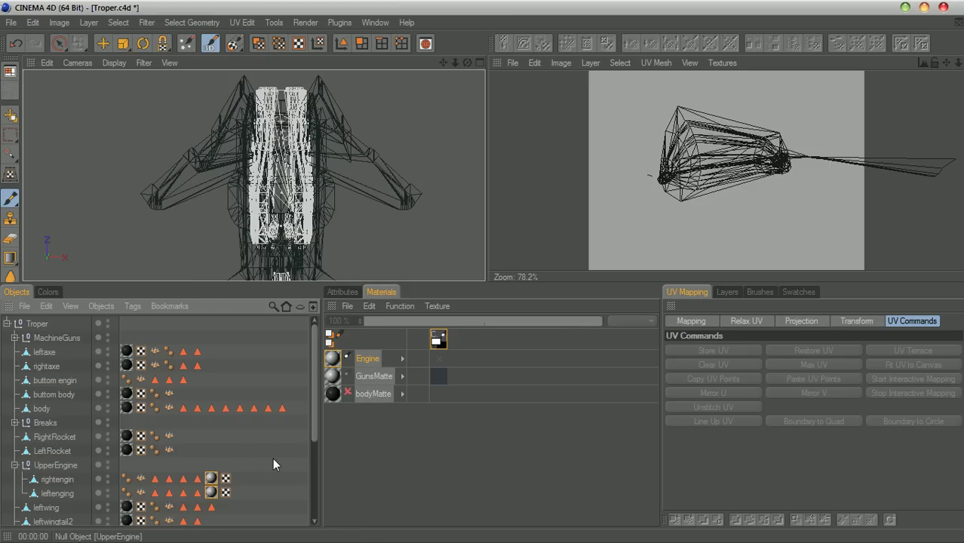
# Map rightengin's UV polygons with a flat interactive projection scaled up around the engine, and move them fully onto the texture canvas
pyautogui.click(47, 481)
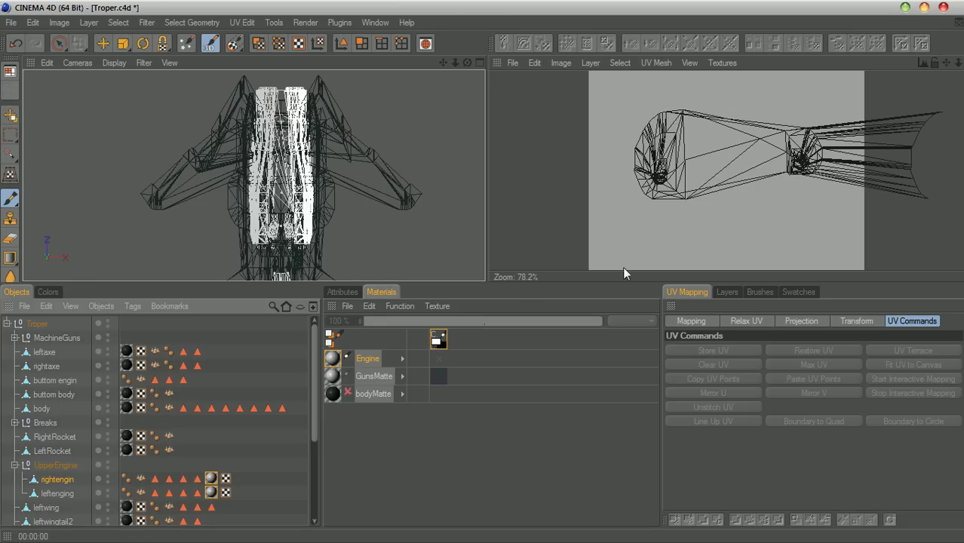
pyautogui.click(259, 43)
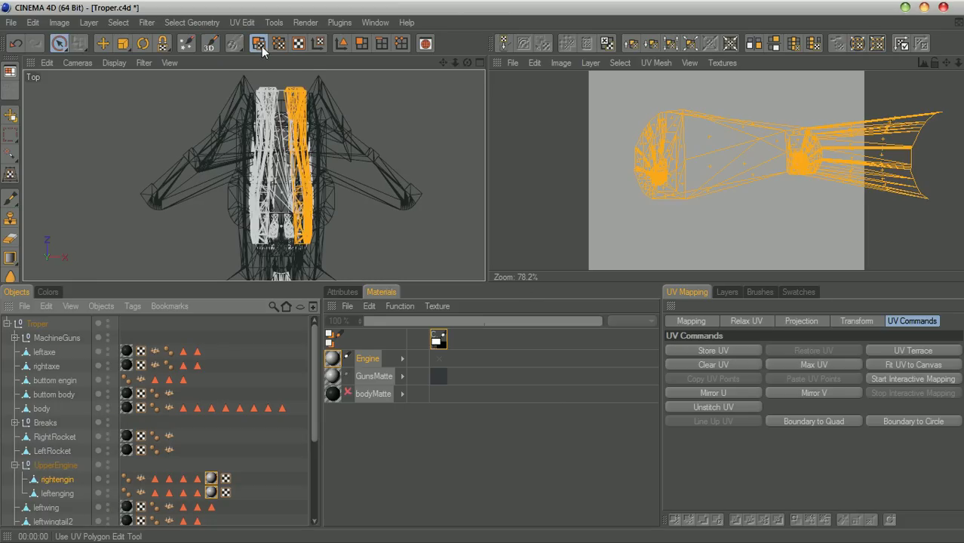
pyautogui.click(909, 379)
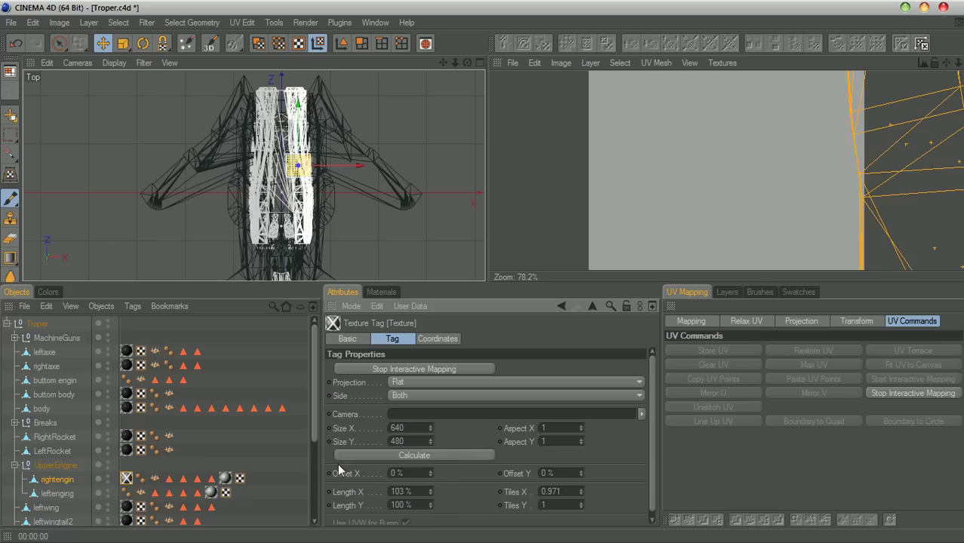
pyautogui.press('t')
pyautogui.moveTo(346, 224); pyautogui.dragTo(526, 223)
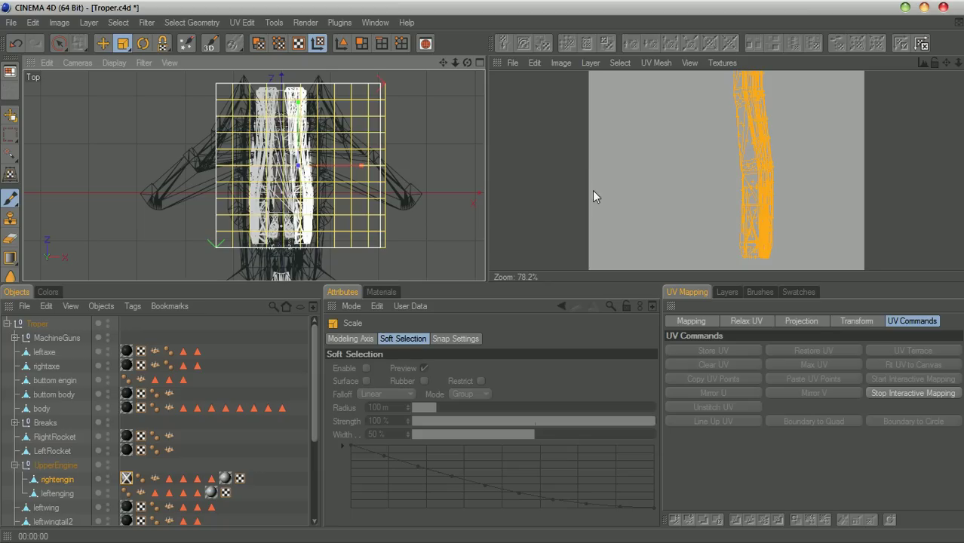
pyautogui.moveTo(947, 63)
pyautogui.mouseDown()
pyautogui.moveTo(943, 172)
pyautogui.moveTo(924, 56)
pyautogui.mouseUp()
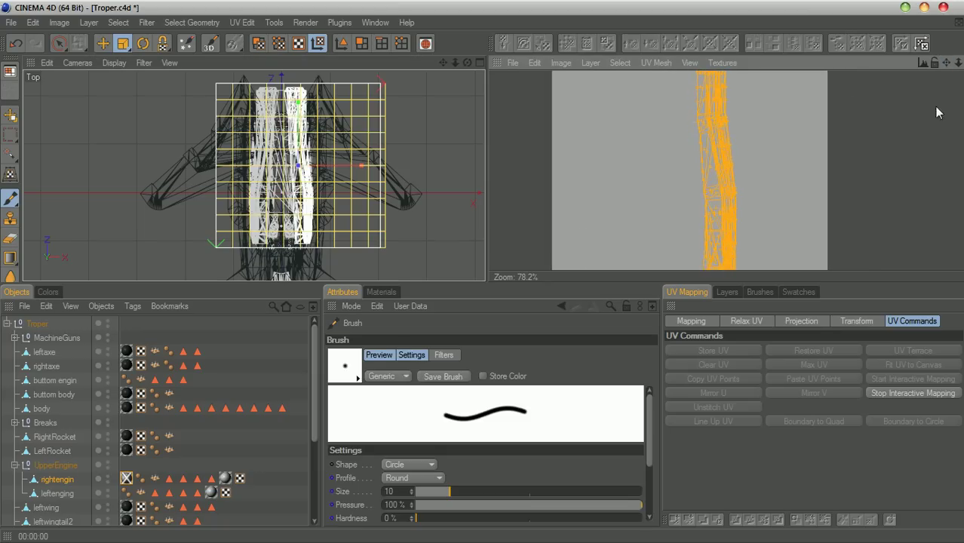
pyautogui.scroll(-3, 924, 121)
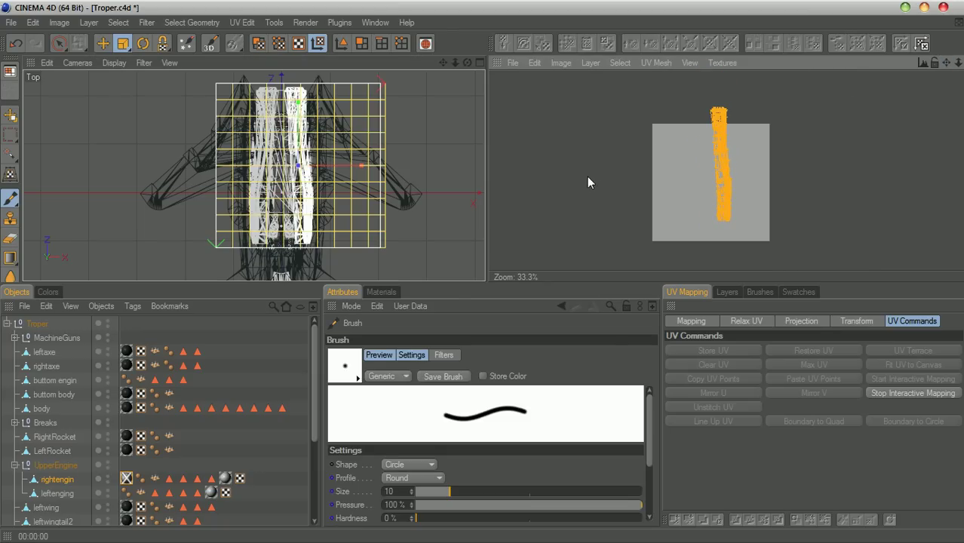
pyautogui.click(895, 393)
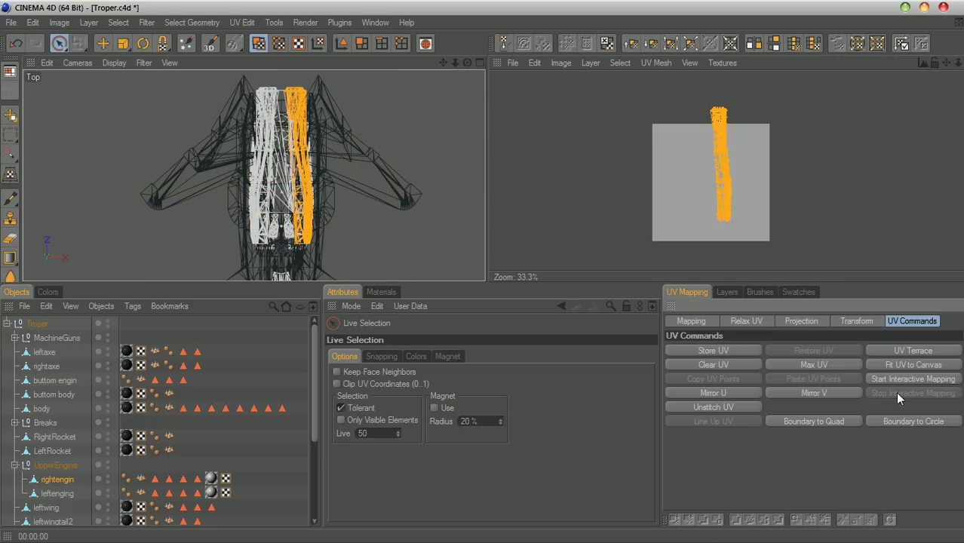
pyautogui.moveTo(722, 154); pyautogui.dragTo(724, 173)
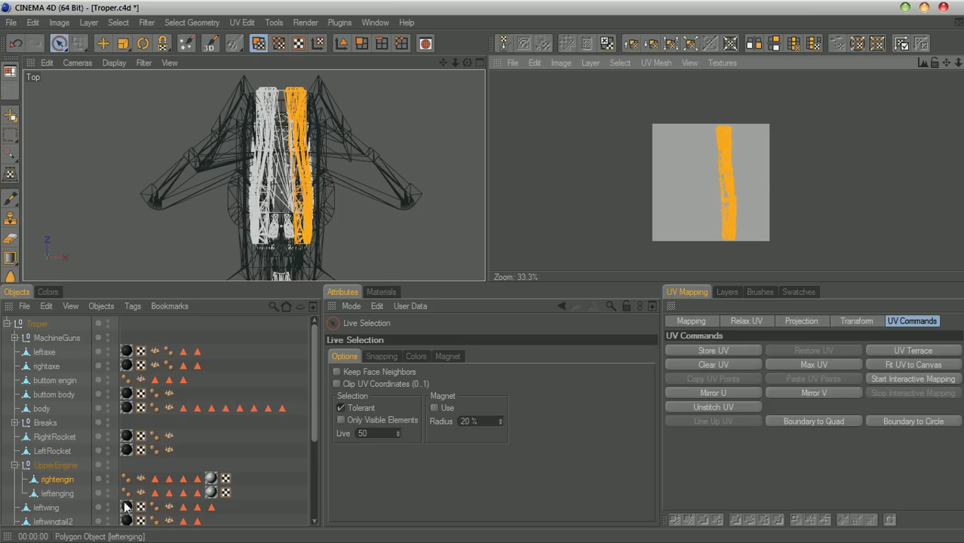
# Map leftenging with the same flat interactive projection, then select all its UV polygons and move them fully onto the canvas
pyautogui.click(56, 493)
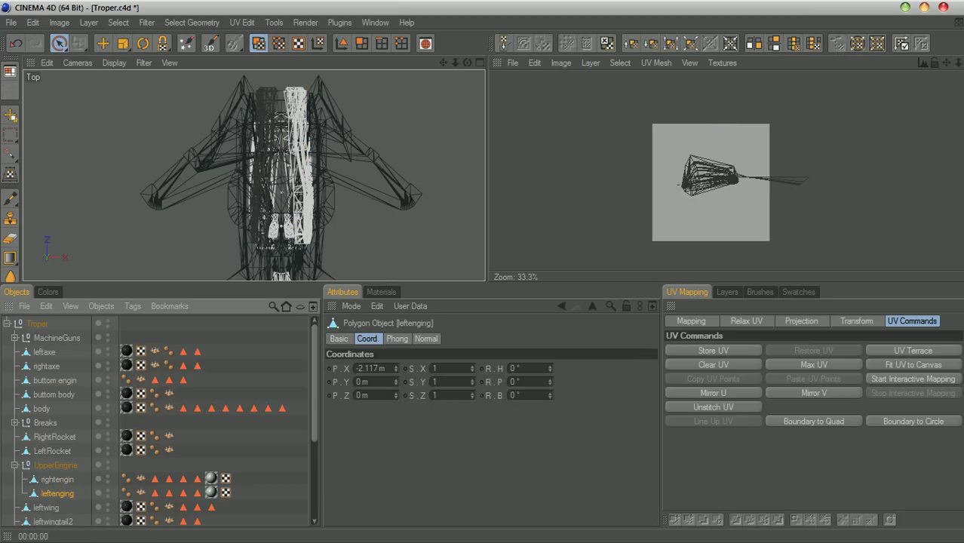
pyautogui.click(884, 379)
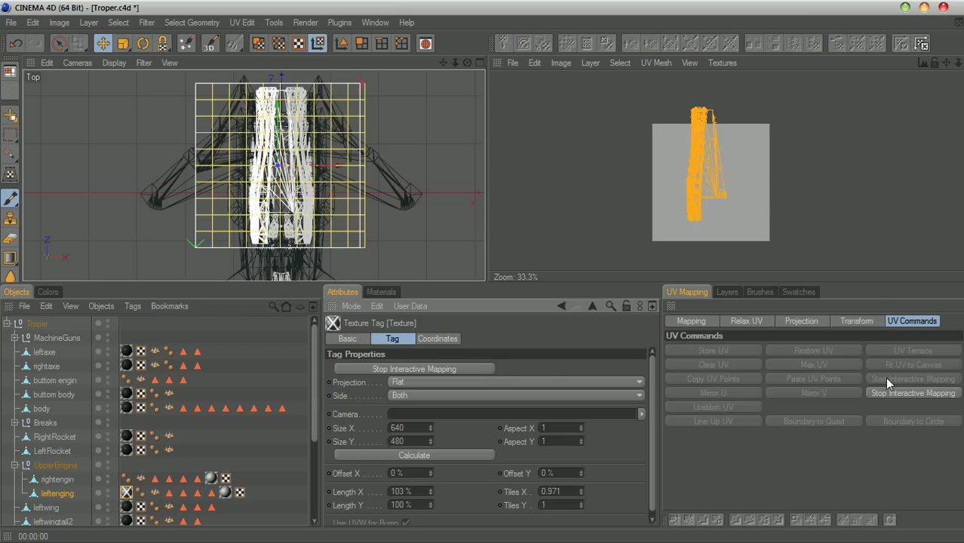
pyautogui.click(883, 394)
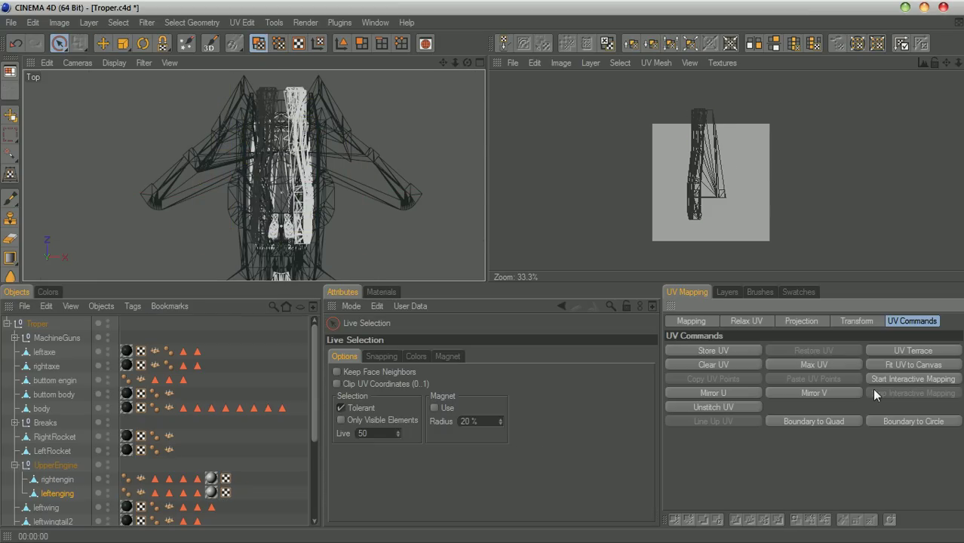
pyautogui.click(709, 169)
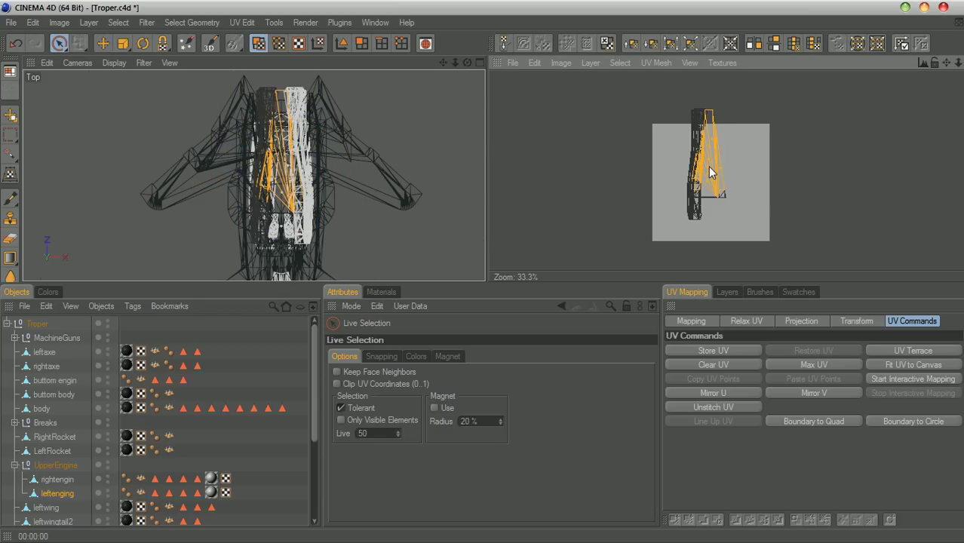
pyautogui.hotkey('ctrl', 'a')
pyautogui.moveTo(703, 166); pyautogui.dragTo(702, 187)
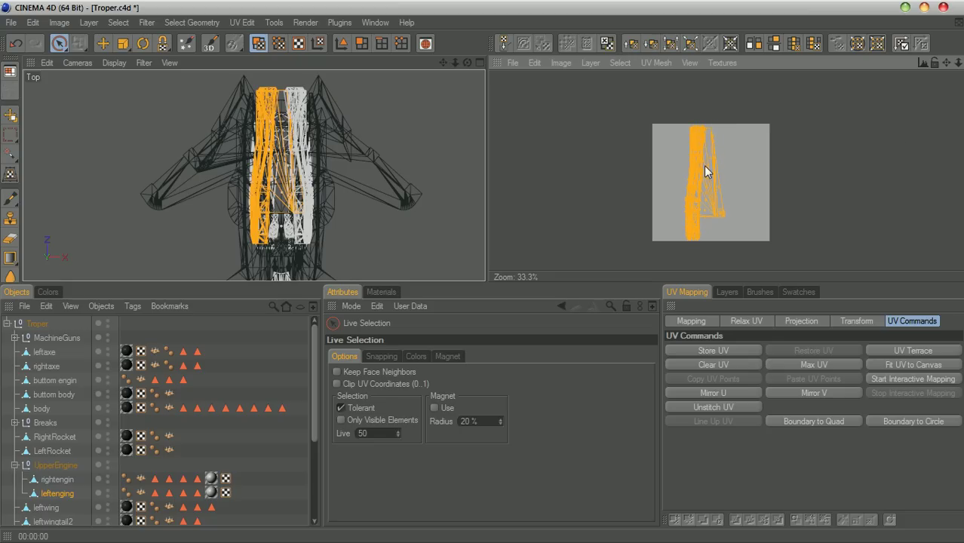
pyautogui.moveTo(958, 62)
pyautogui.mouseDown()
pyautogui.moveTo(963, 52)
pyautogui.moveTo(946, 62)
pyautogui.moveTo(949, 48)
pyautogui.mouseUp()
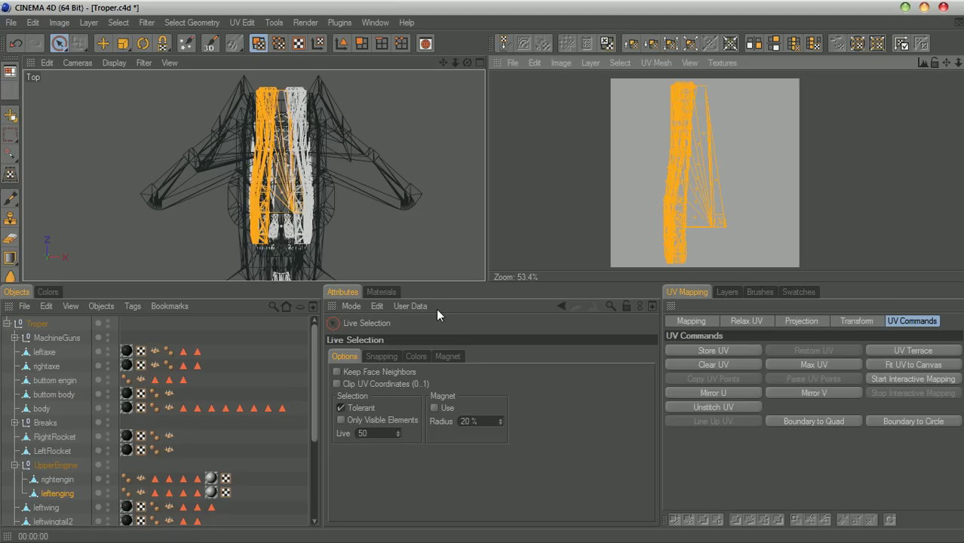
# Collapse the UpperEngine group in the object hierarchy
pyautogui.moveTo(317, 394)
pyautogui.mouseDown()
pyautogui.moveTo(315, 449)
pyautogui.moveTo(312, 391)
pyautogui.mouseUp()
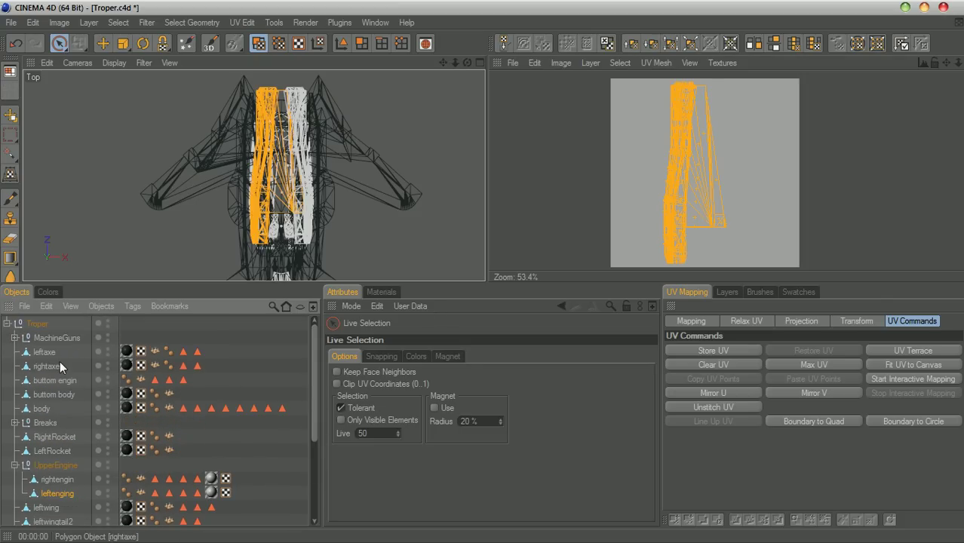
pyautogui.click(15, 338)
pyautogui.click(14, 338)
pyautogui.click(14, 465)
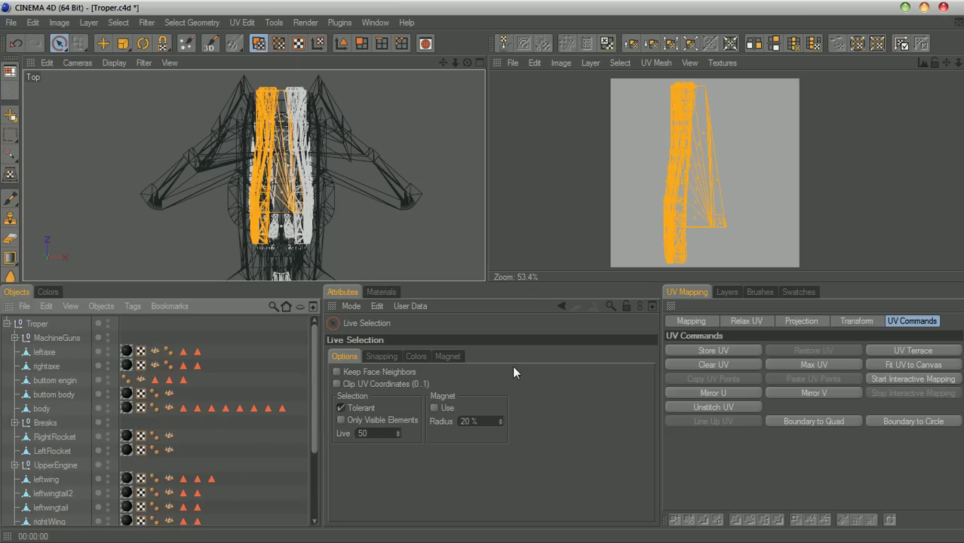
# Show the aircraft in a maximized perspective view with the upper engines in sight
pyautogui.click(480, 63)
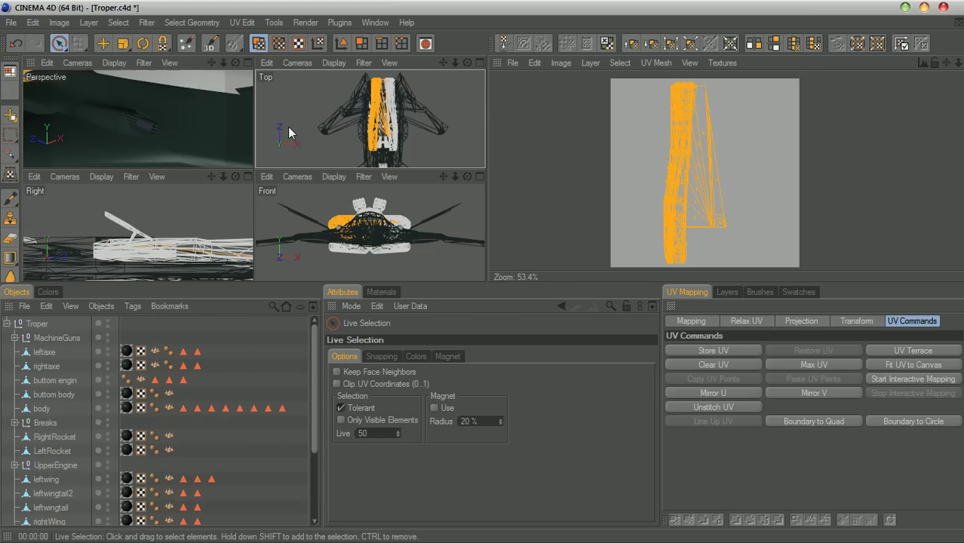
pyautogui.click(247, 63)
pyautogui.moveTo(455, 64); pyautogui.dragTo(286, 227)
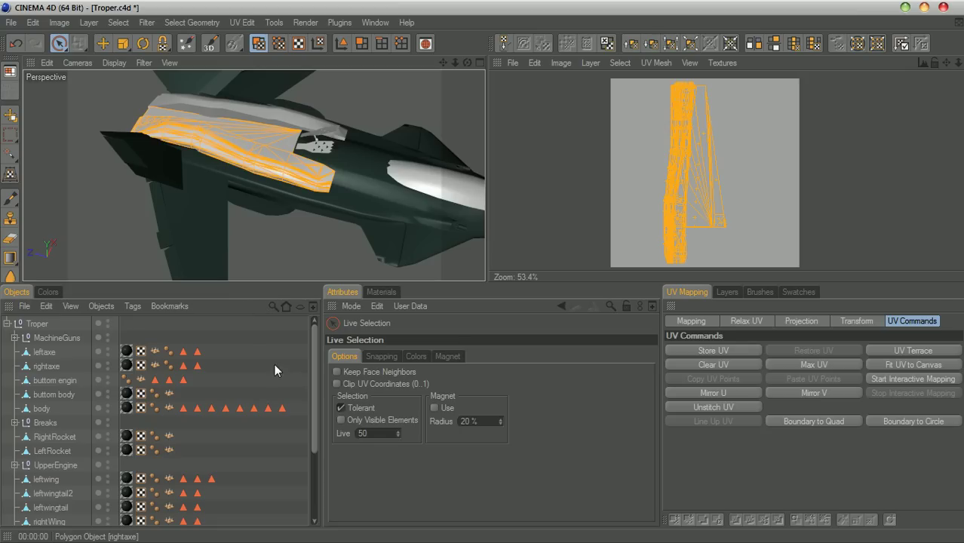
# Review the Engine material's settings and the list of textures available for the UV canvas
pyautogui.click(380, 292)
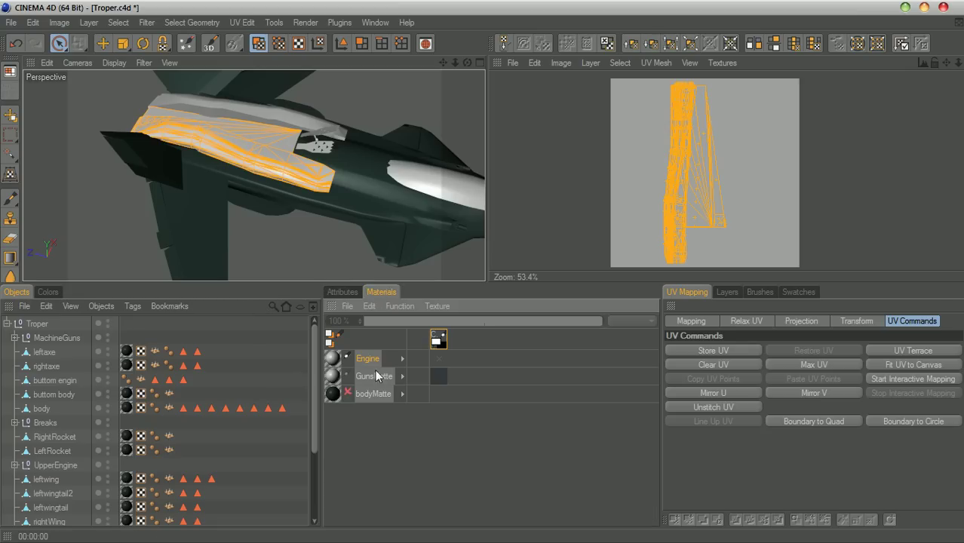
pyautogui.doubleClick(334, 358)
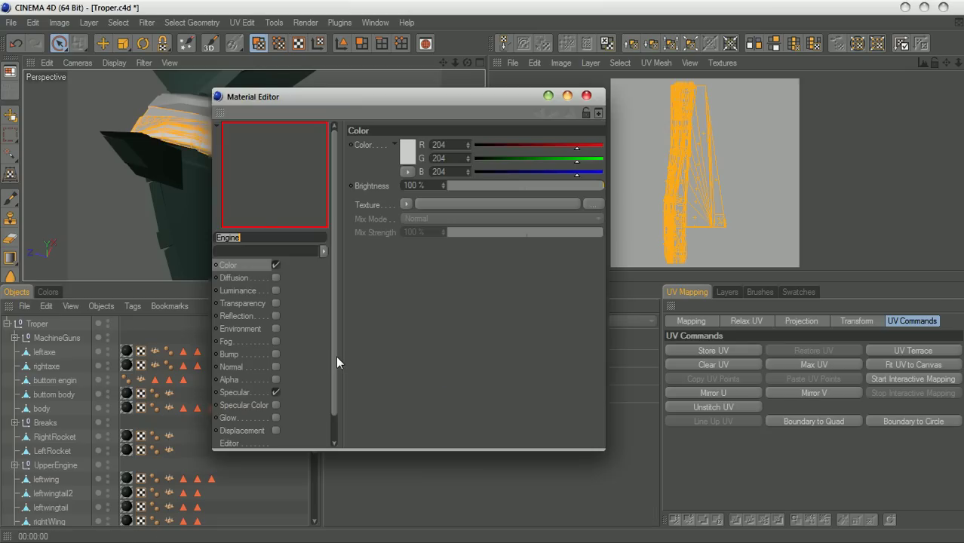
pyautogui.click(586, 97)
pyautogui.click(732, 62)
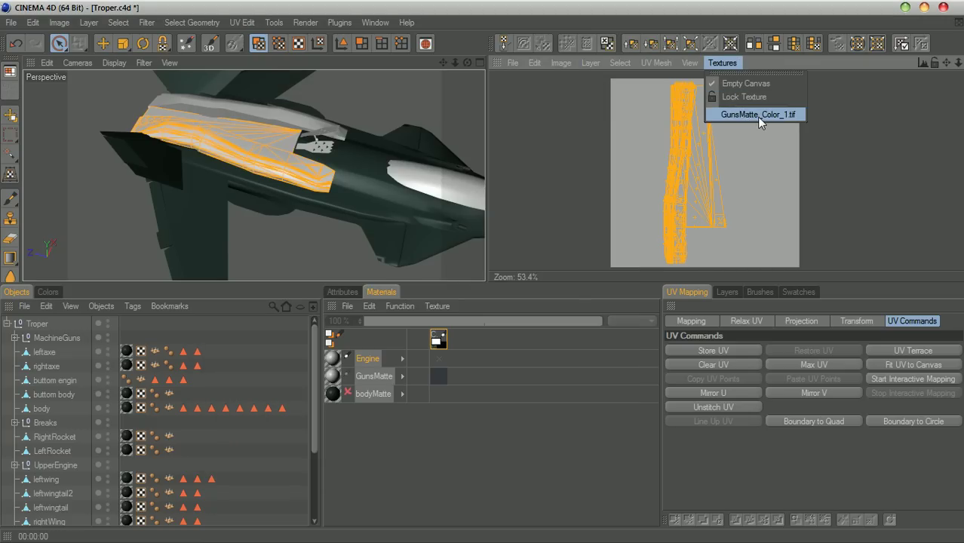
# Load the bodyMatte material's texture for painting and check it in the canvas's texture list
pyautogui.click(347, 393)
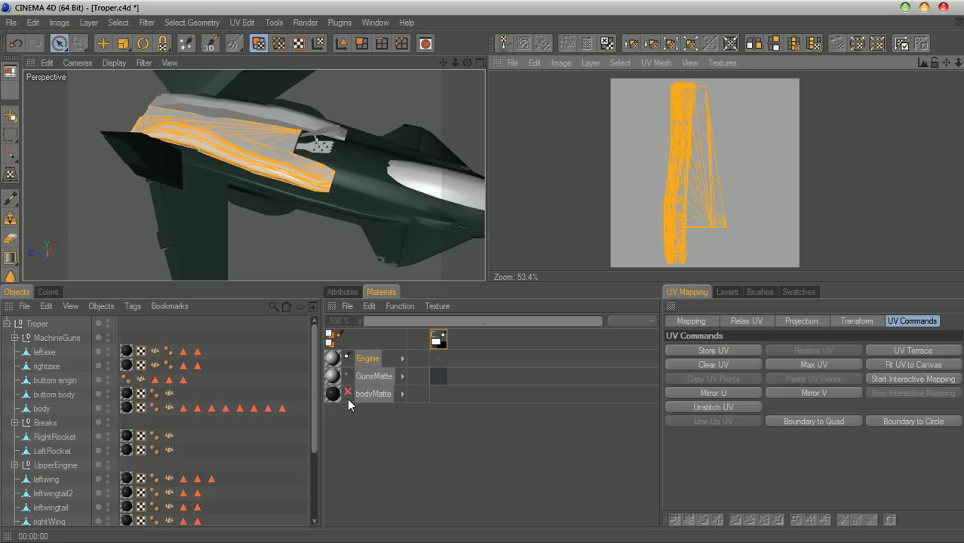
pyautogui.click(347, 393)
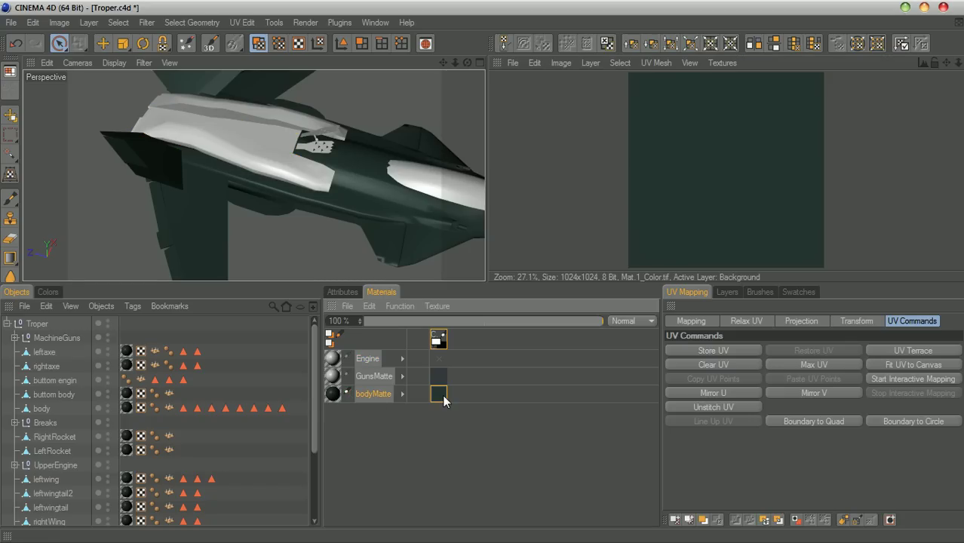
pyautogui.click(721, 64)
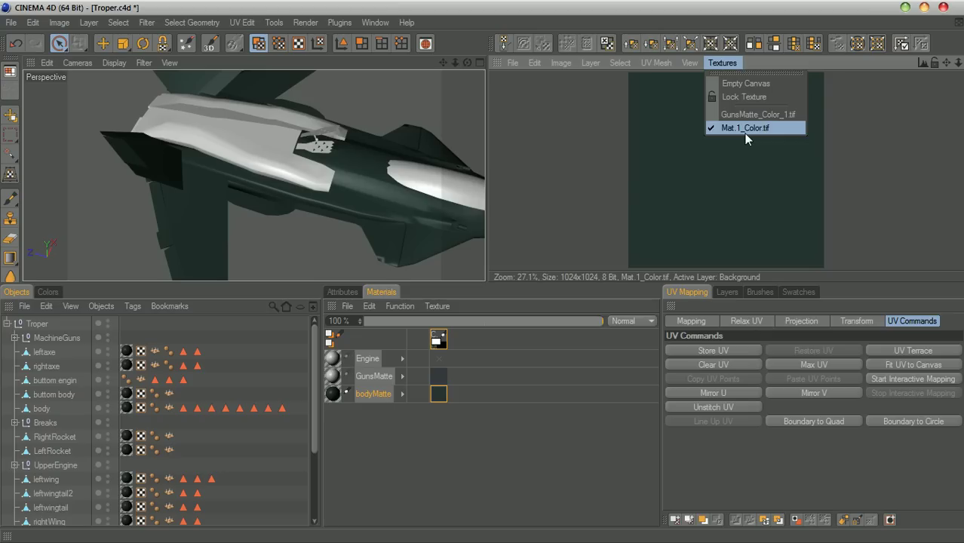
# Select the Engine material and check which textures are available for the UV canvas
pyautogui.click(370, 371)
pyautogui.click(343, 360)
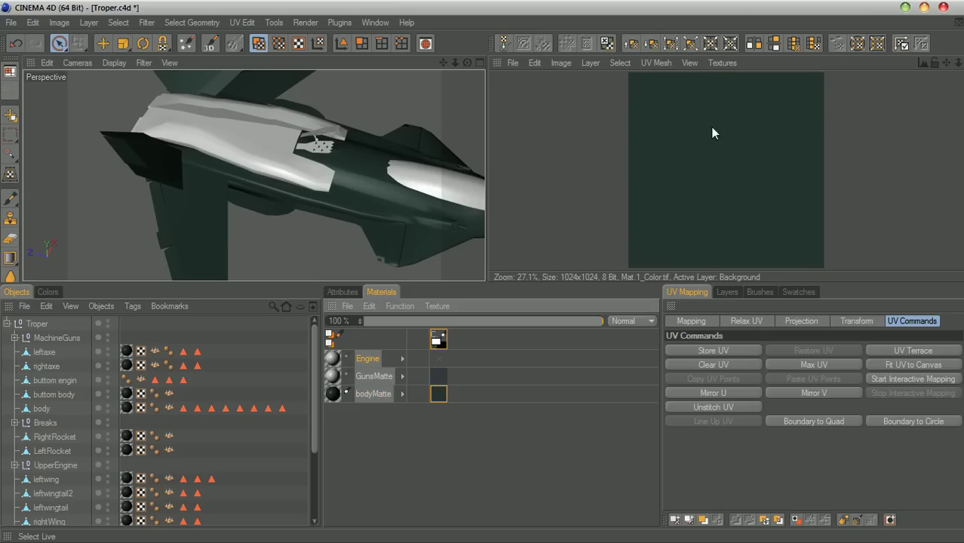
pyautogui.click(722, 64)
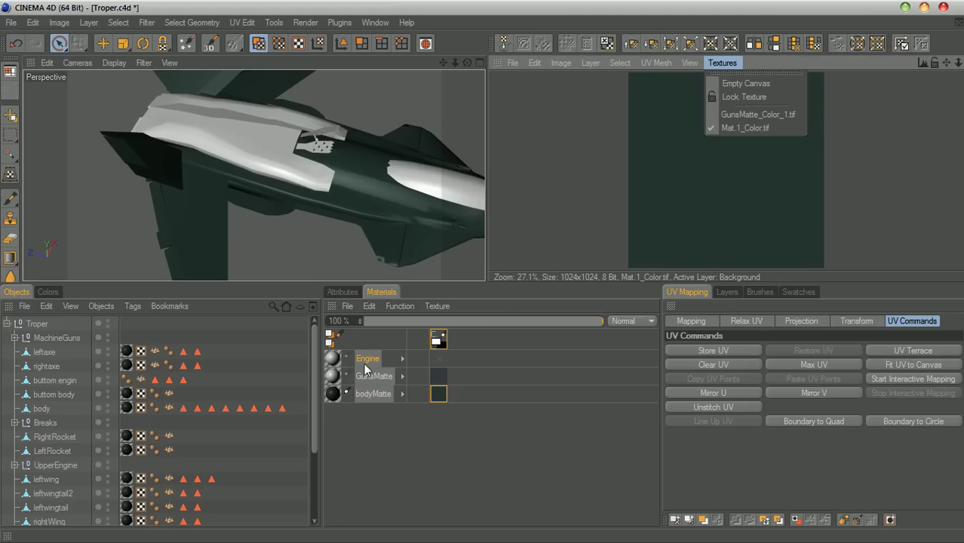
pyautogui.click(343, 359)
pyautogui.click(728, 62)
pyautogui.click(357, 372)
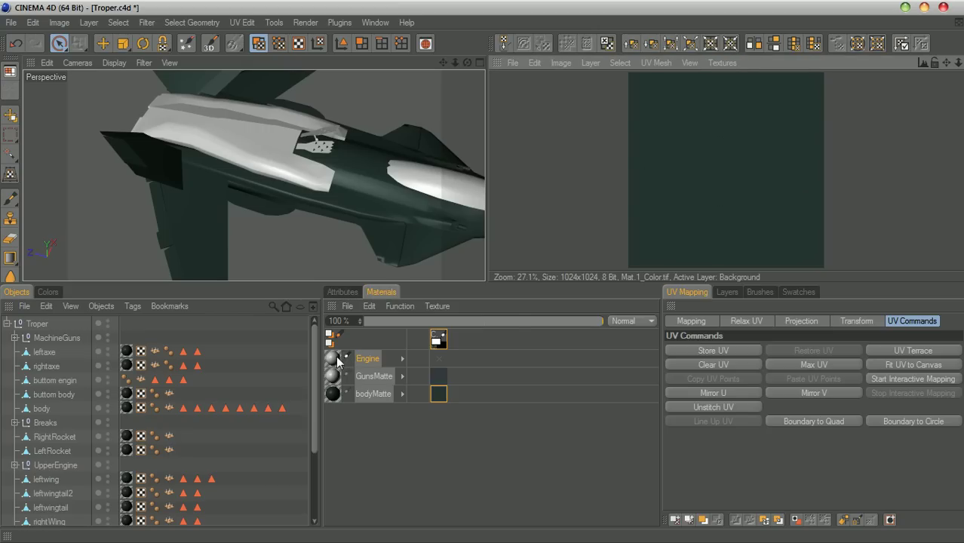
# Create a 1024 x 1024 pixel, 8-bit RGB colour texture named Engine_Color_1 for the Engine material
pyautogui.rightClick(337, 359)
pyautogui.moveTo(498, 263)
pyautogui.click(531, 268)
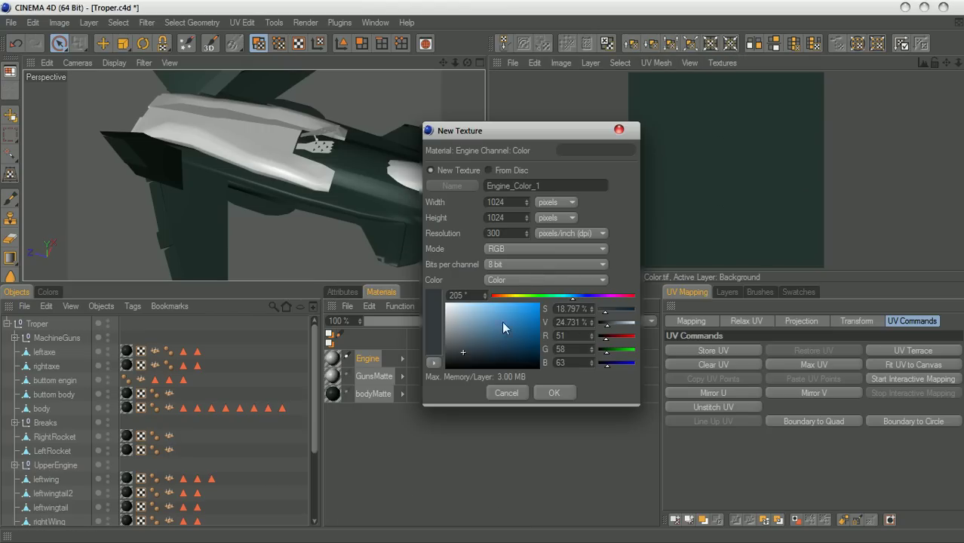
pyautogui.click(553, 396)
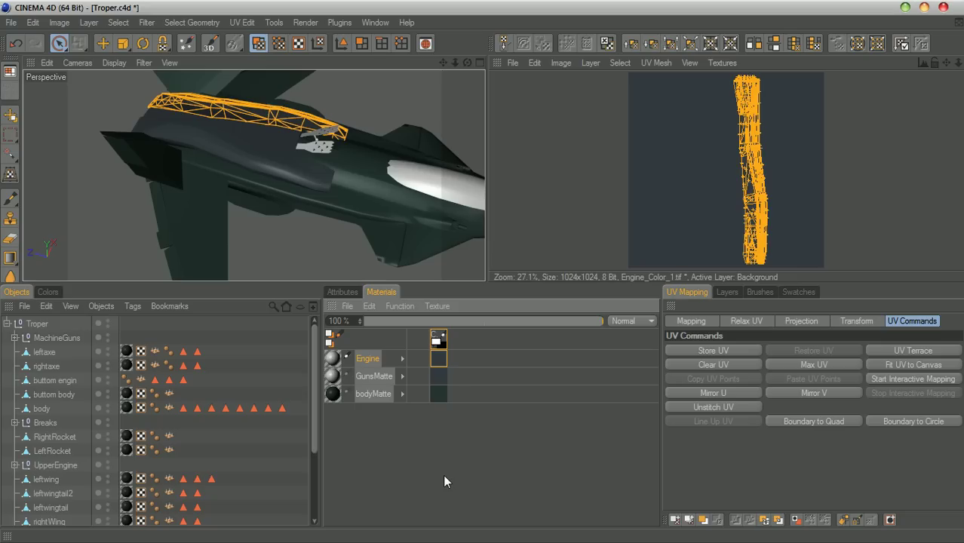
# Clear the highlighted UV polygons, expand the UpperEngine group and select both rightengin and leftenging
pyautogui.click(516, 166)
pyautogui.moveTo(467, 62); pyautogui.dragTo(441, 73)
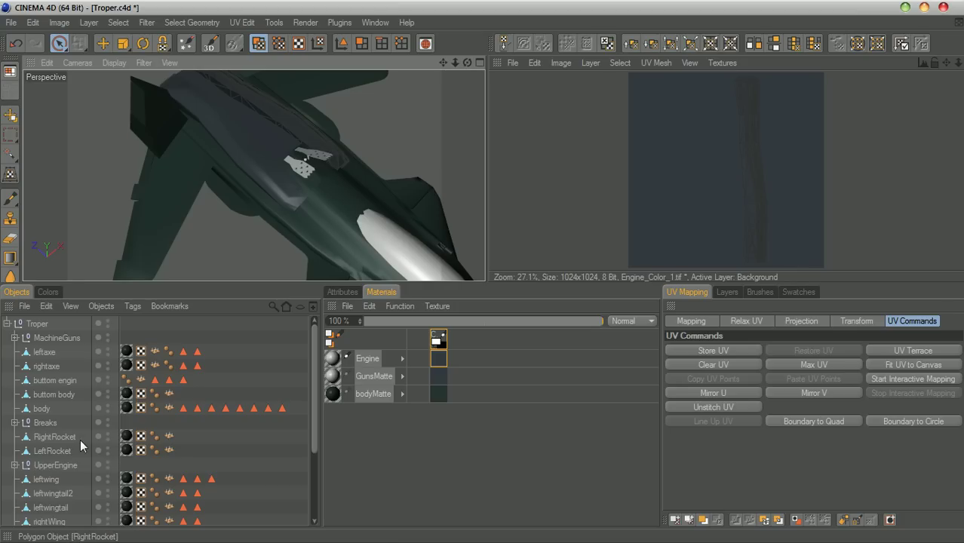
pyautogui.click(14, 465)
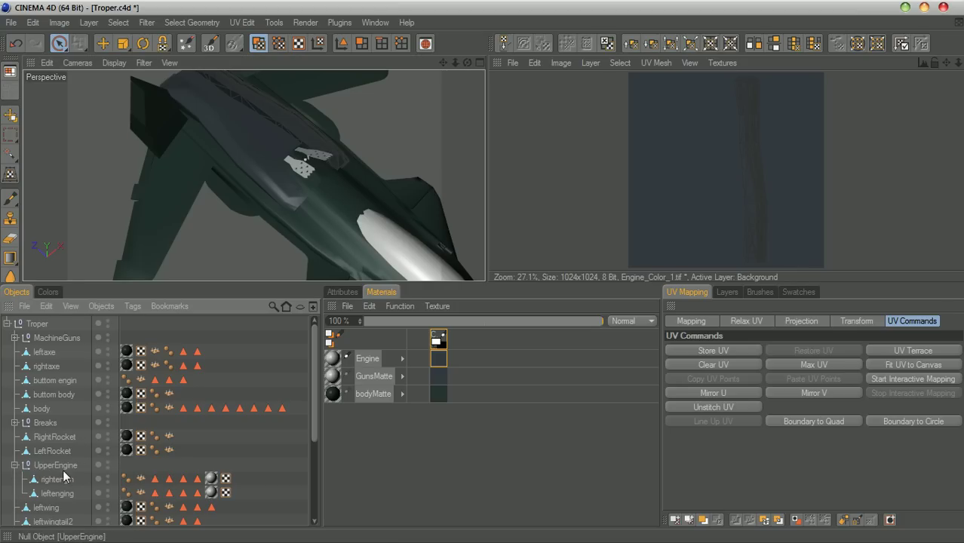
pyautogui.click(61, 466)
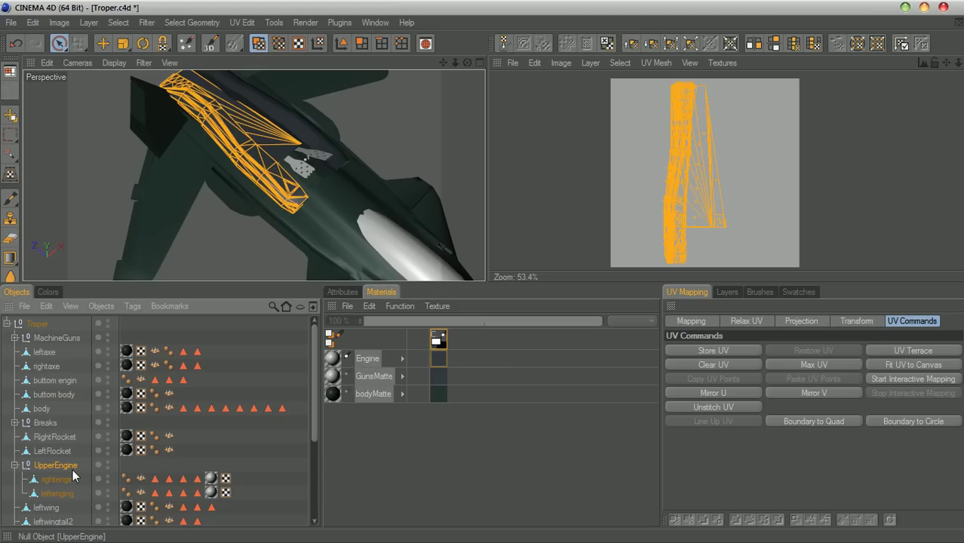
pyautogui.click(70, 492)
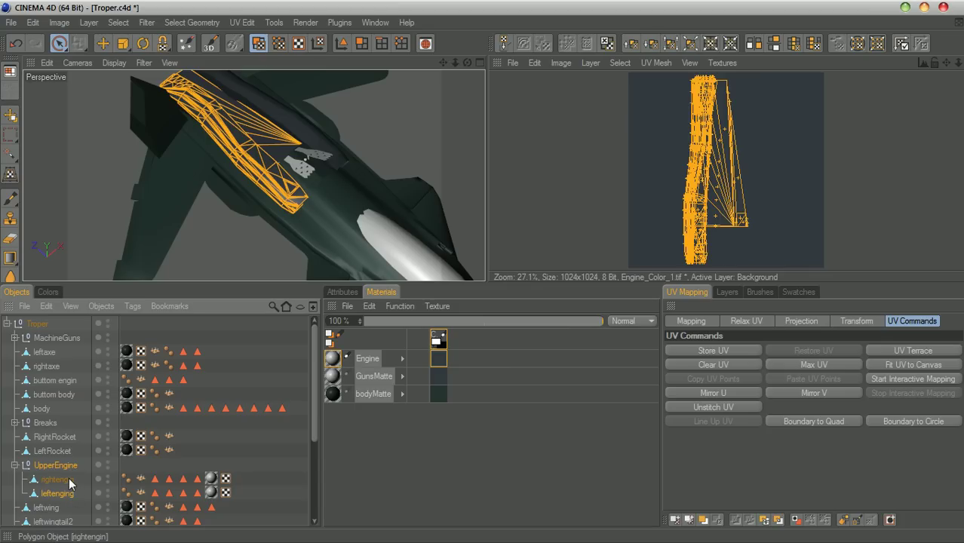
pyautogui.click(69, 479)
pyautogui.click(69, 494)
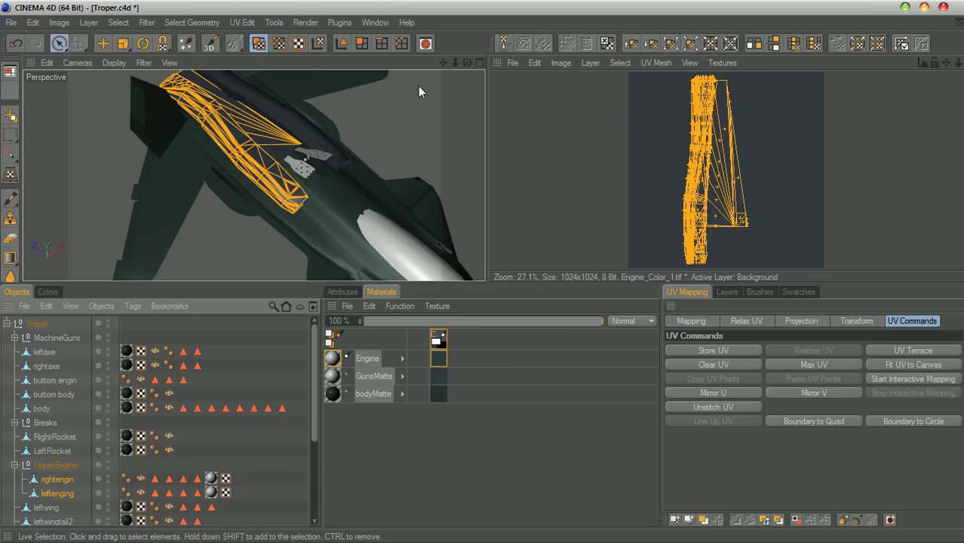
# Deselect the engines' UV polygons and examine the textured engines and the whole aircraft in the perspective view
pyautogui.moveTo(442, 63); pyautogui.dragTo(433, 92)
pyautogui.click(736, 200)
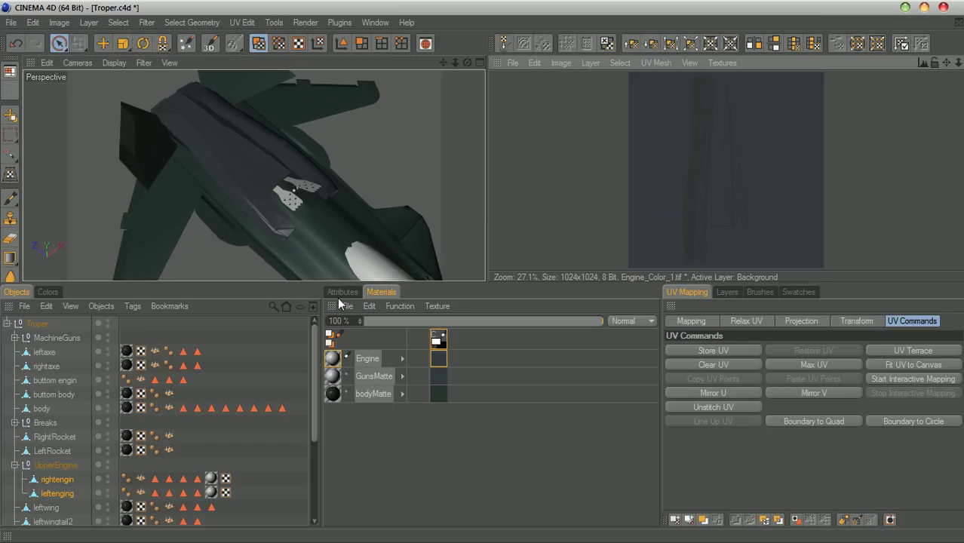
pyautogui.moveTo(442, 64); pyautogui.dragTo(469, 53)
pyautogui.scroll(-3, 406, 128)
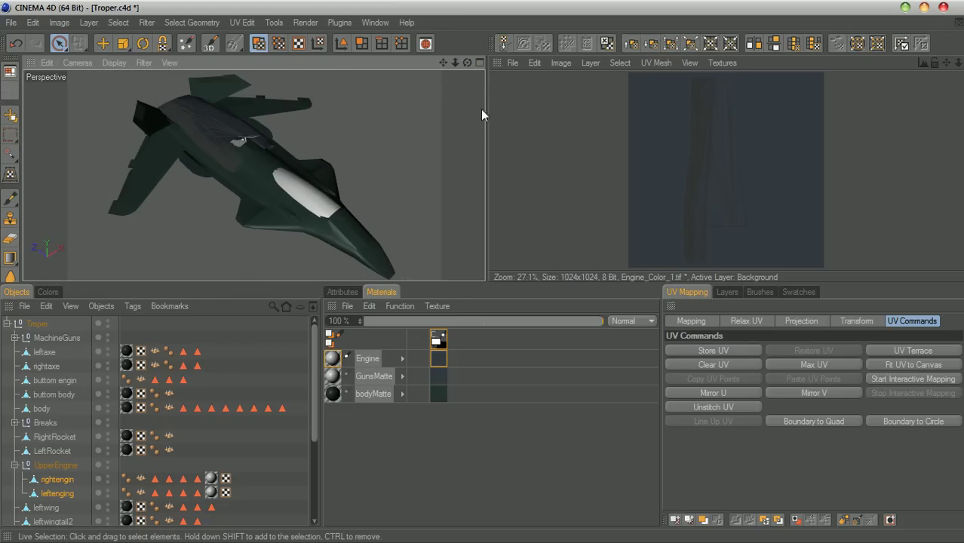
pyautogui.moveTo(467, 64); pyautogui.dragTo(422, 154)
# Activate the bodyMatte material's texture for painting and collapse the UpperEngine group
pyautogui.click(349, 394)
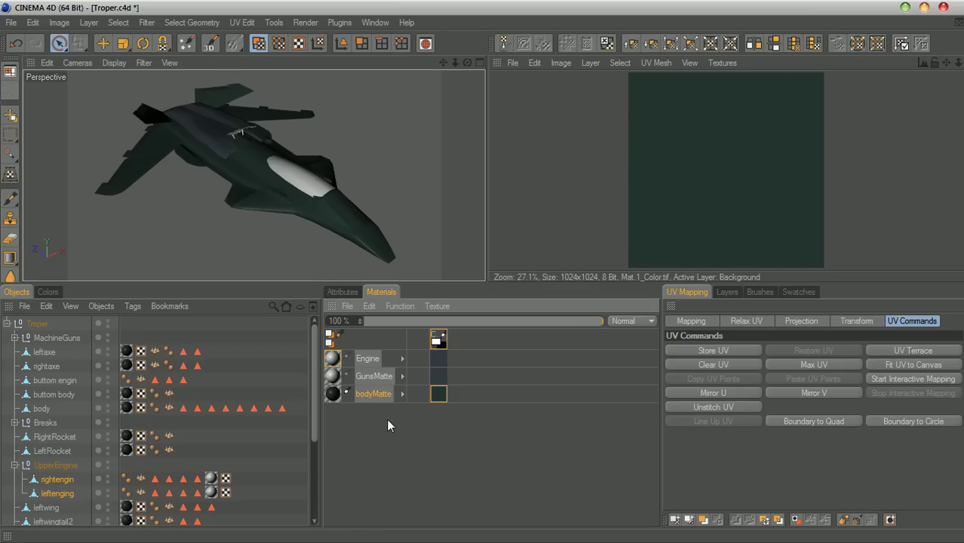
pyautogui.moveTo(467, 63); pyautogui.dragTo(360, 199)
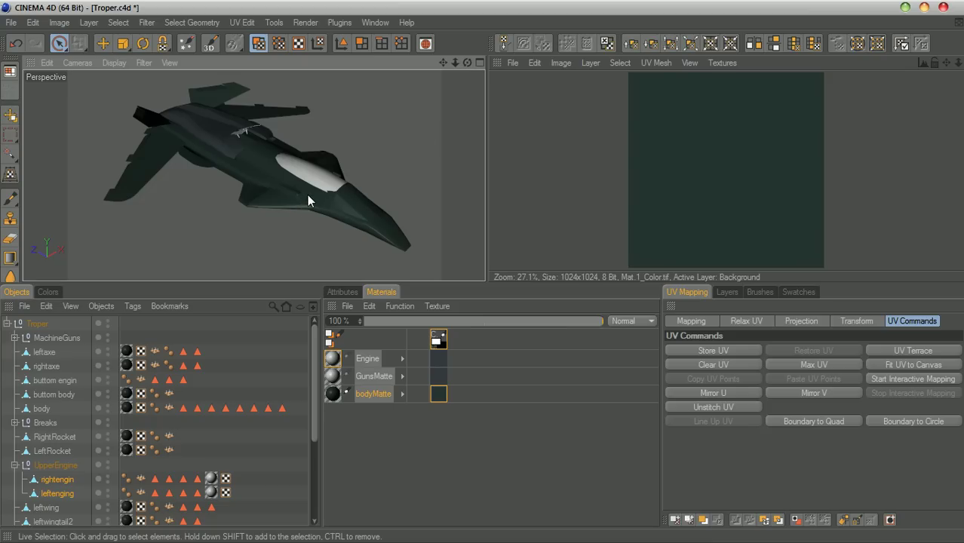
pyautogui.click(14, 465)
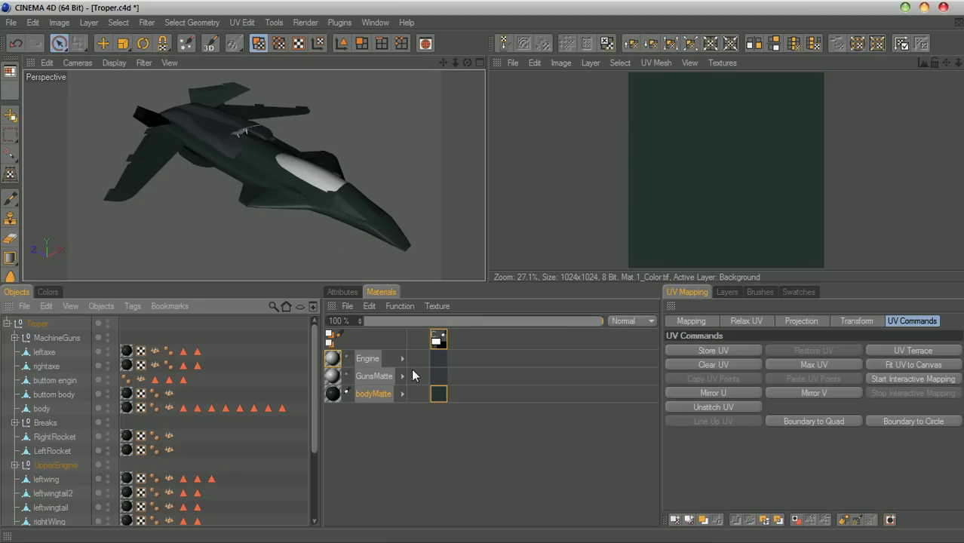
# Add a new layer to the bodyMatte texture and expand the material's layer list
pyautogui.moveTo(455, 63); pyautogui.dragTo(411, 57)
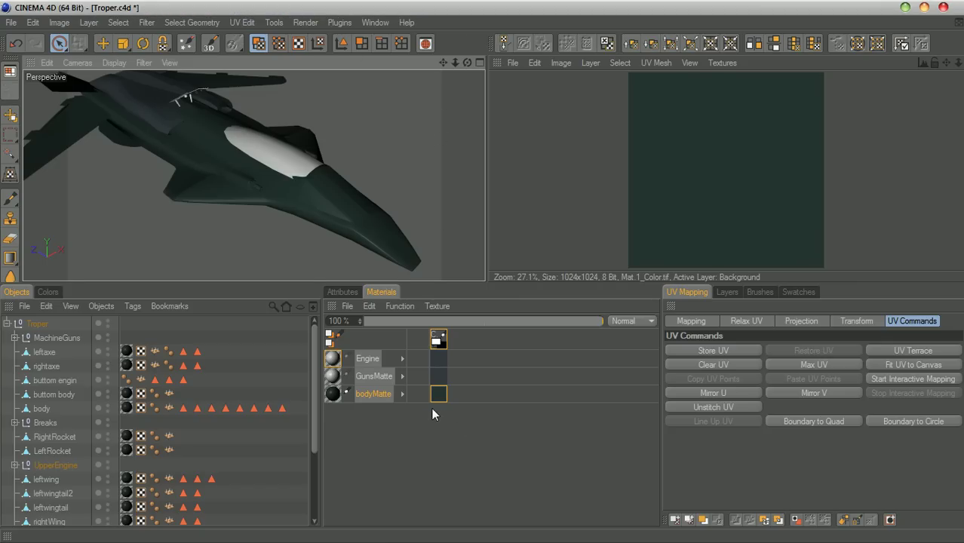
pyautogui.click(402, 394)
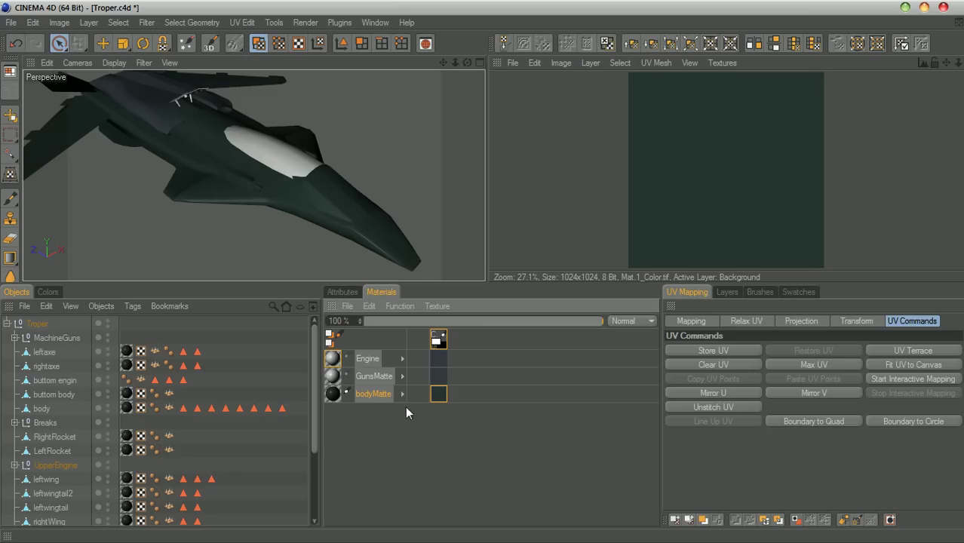
pyautogui.rightClick(440, 398)
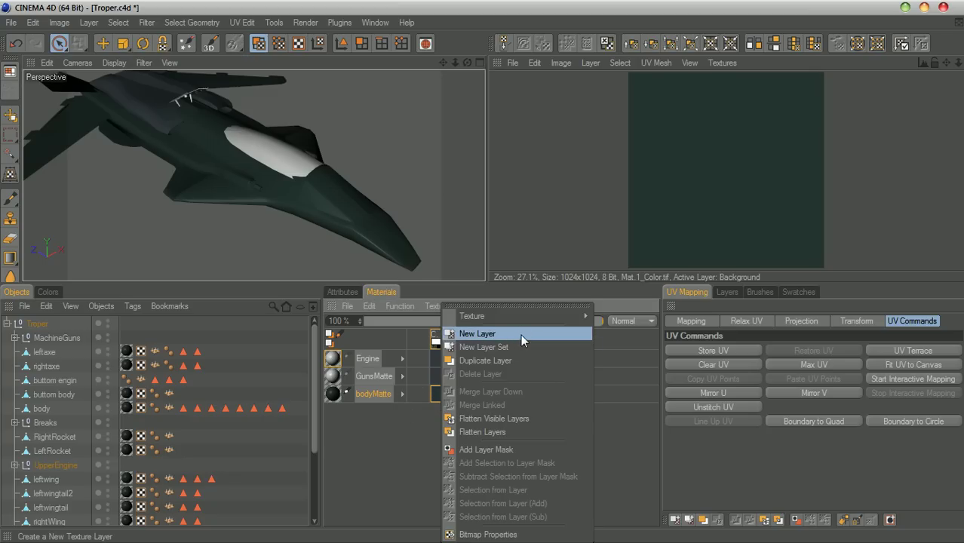
pyautogui.click(519, 335)
pyautogui.click(405, 394)
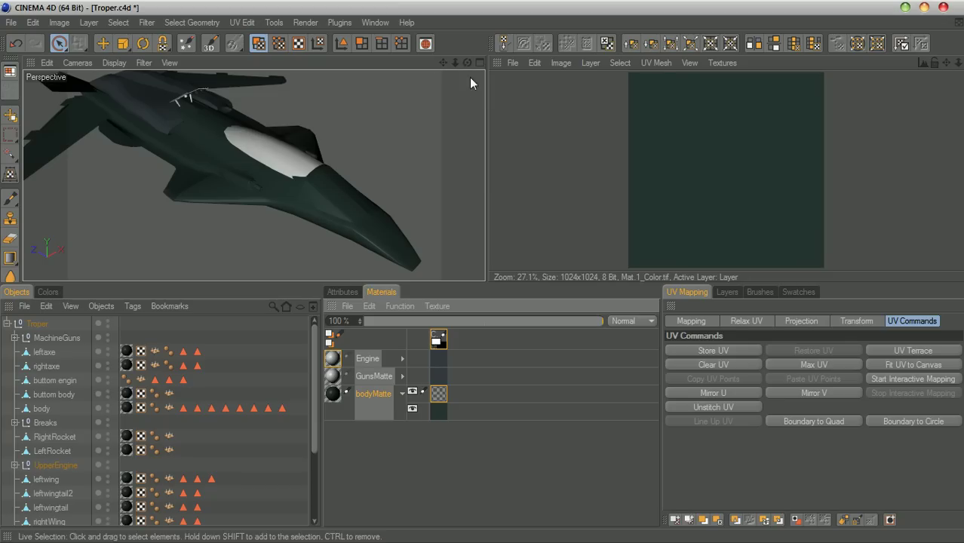
# Enlarge the perspective viewport in width and height and frame the whole aircraft in it
pyautogui.moveTo(487, 254); pyautogui.dragTo(553, 254)
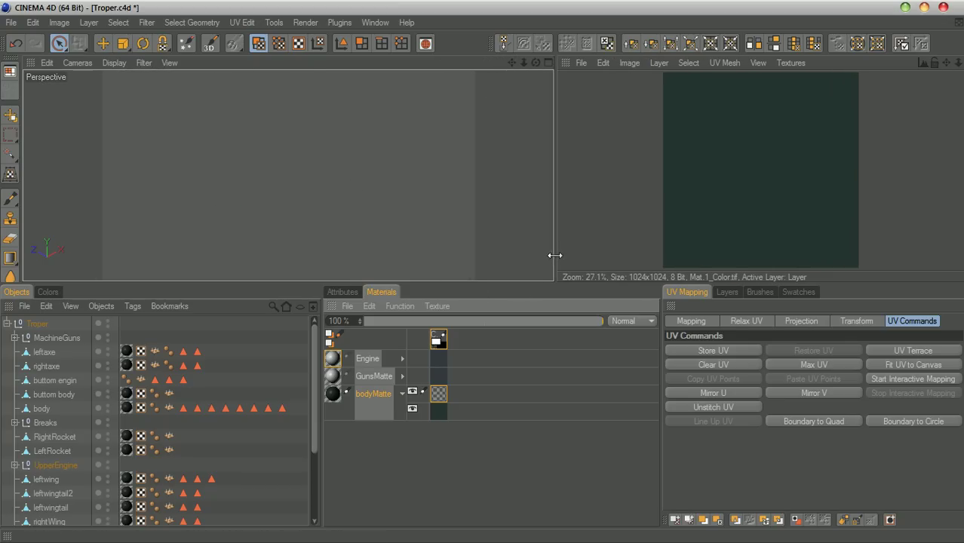
pyautogui.moveTo(469, 283); pyautogui.dragTo(467, 352)
pyautogui.moveTo(523, 63); pyautogui.dragTo(511, 149)
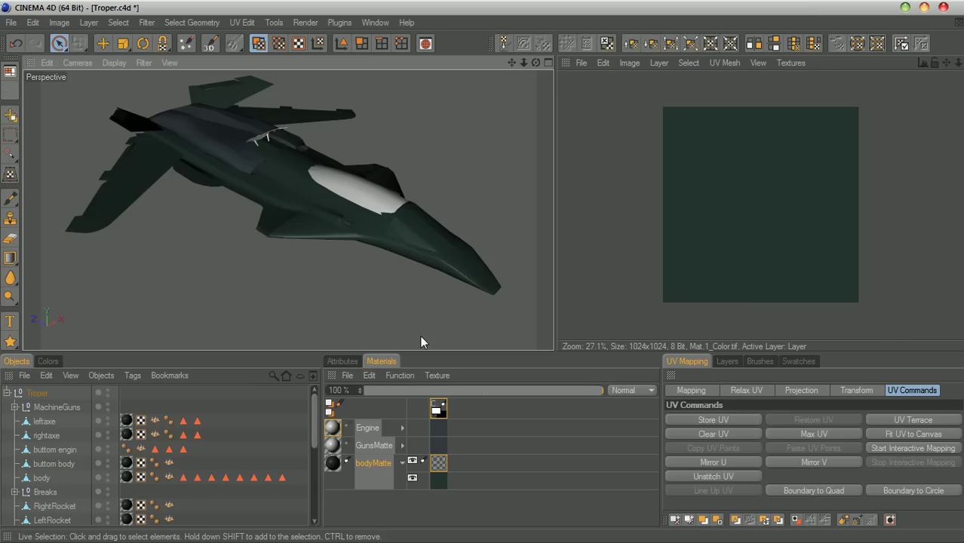
# Show the paint colour settings, try a brush dab on the fuselage near the cockpit and adjust the brush size
pyautogui.click(49, 361)
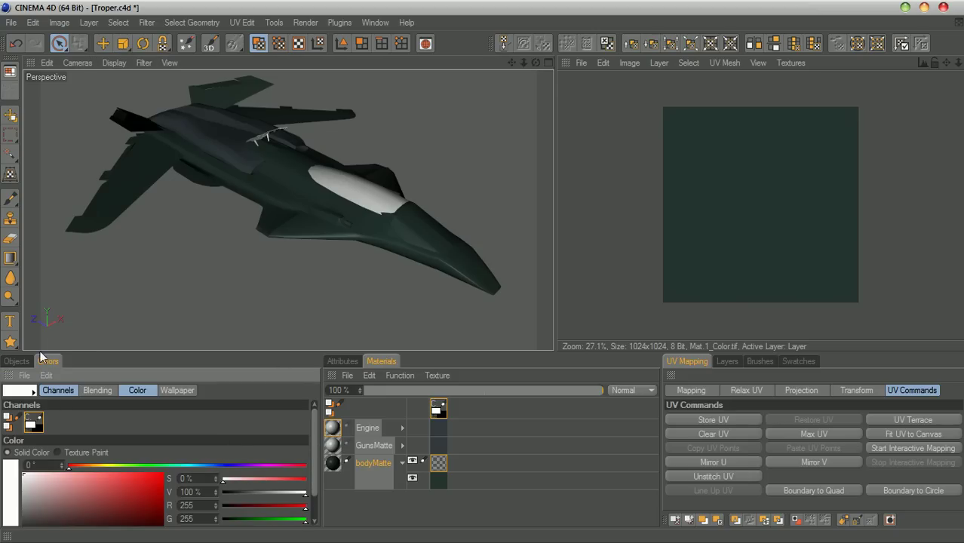
pyautogui.click(10, 199)
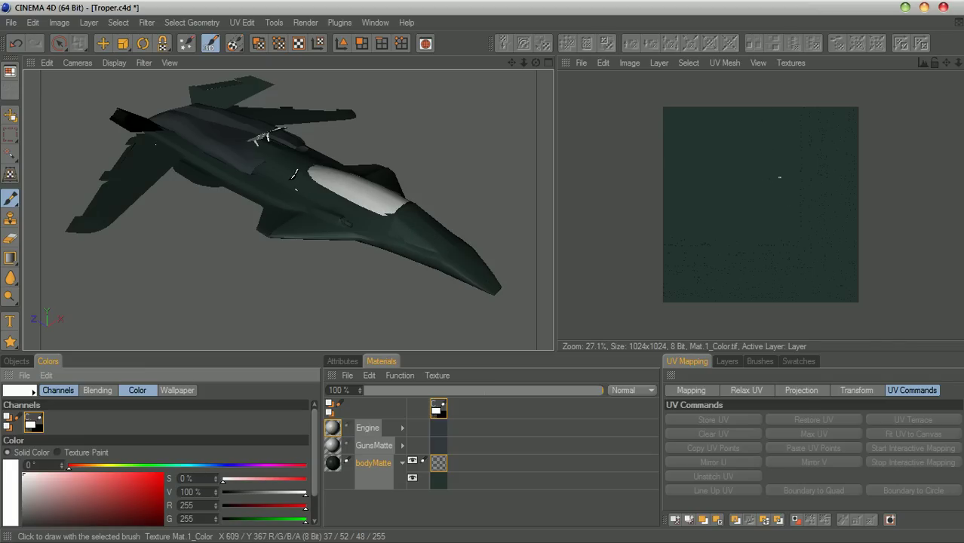
pyautogui.click(295, 189)
pyautogui.press(']')
pyautogui.press(']')
pyautogui.press(']')
pyautogui.press(']')
pyautogui.press('[')
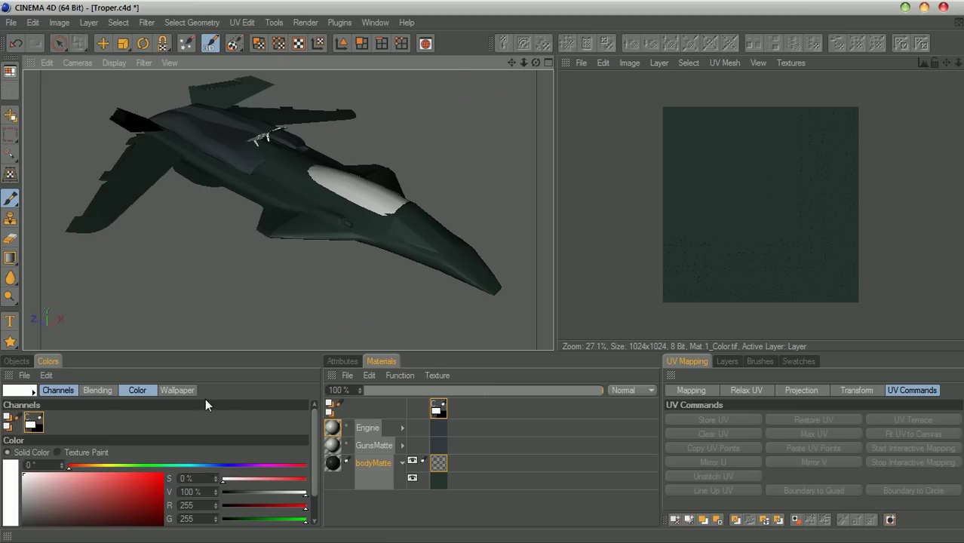
# Select the aircraft's body in model mode and show its UV mesh enlarged on the texture canvas
pyautogui.click(372, 466)
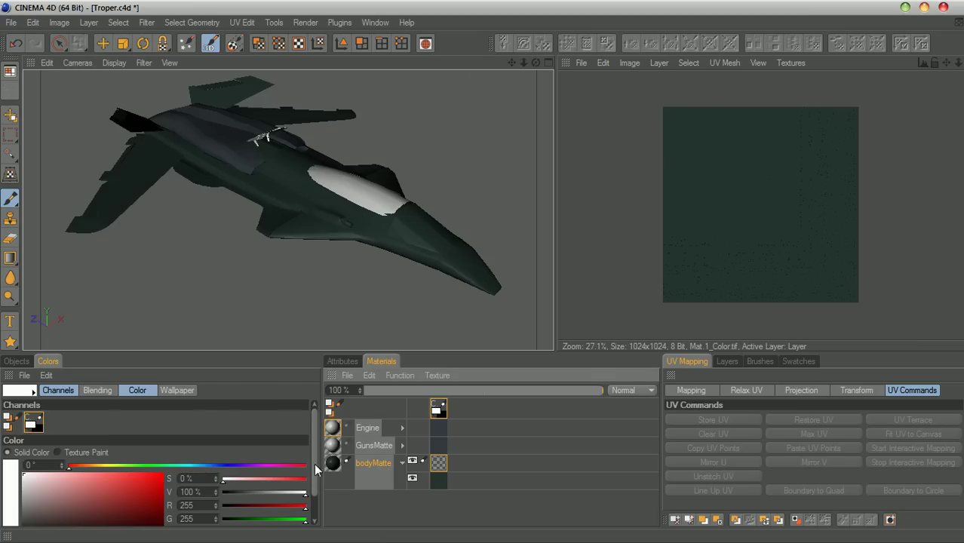
pyautogui.click(12, 362)
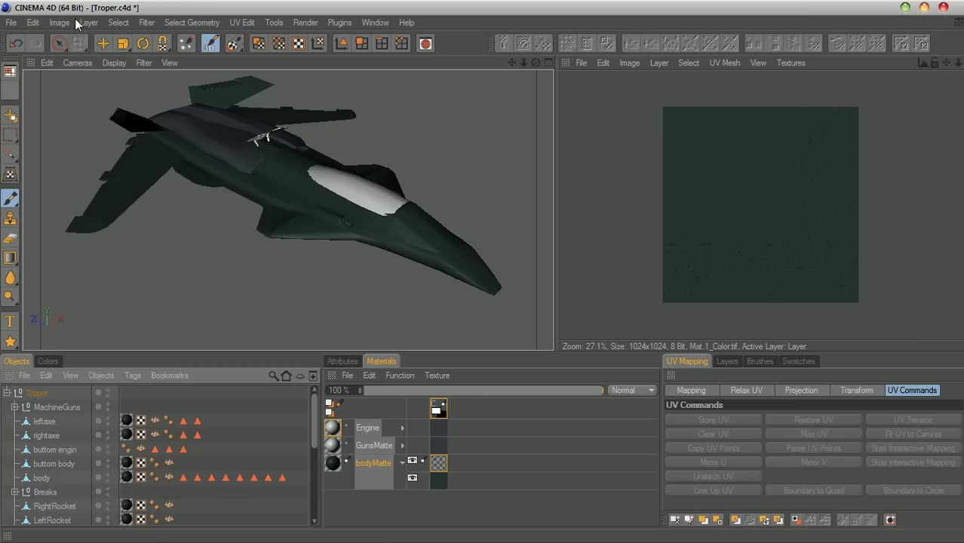
pyautogui.click(341, 44)
pyautogui.click(310, 198)
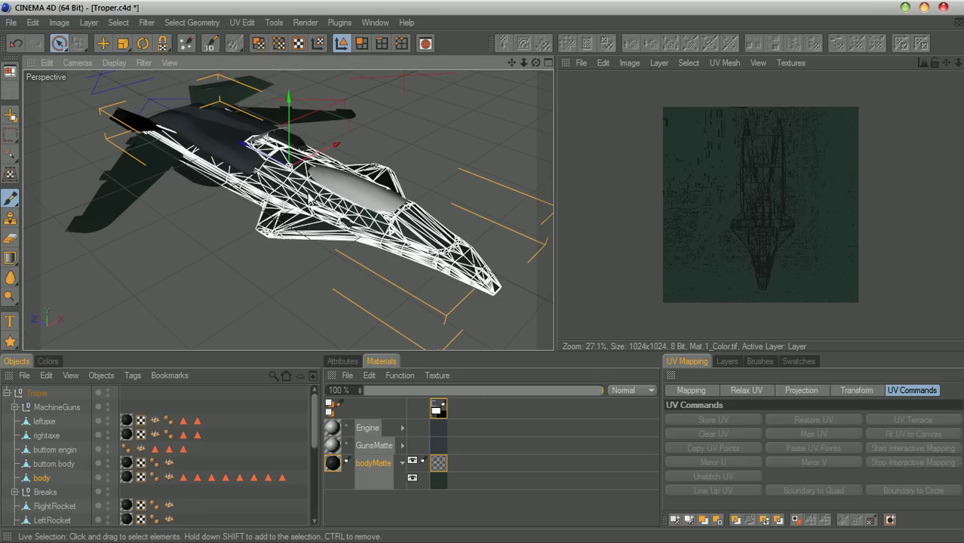
pyautogui.moveTo(958, 63)
pyautogui.mouseDown()
pyautogui.moveTo(921, 69)
pyautogui.moveTo(925, 52)
pyautogui.mouseUp()
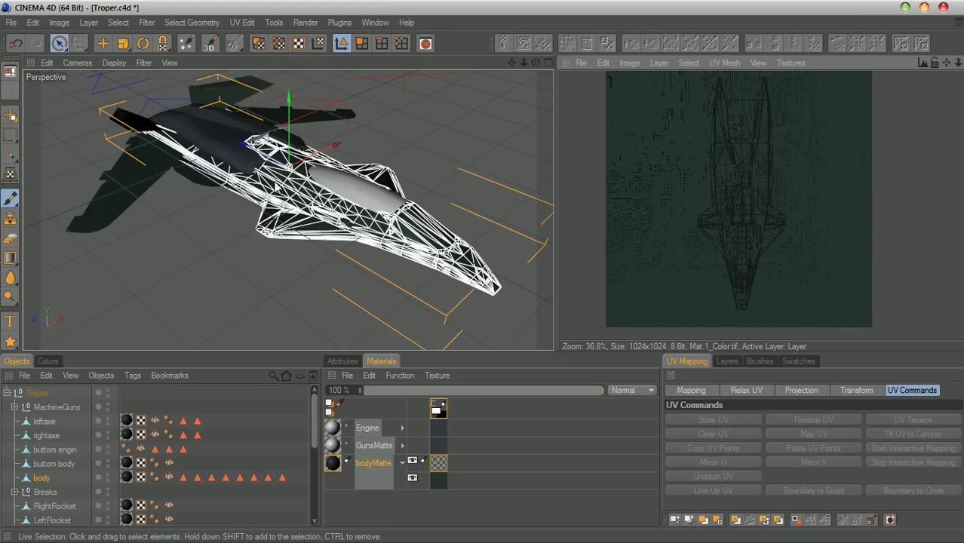
# Activate the Brush tool and browse the preset brush shapes in its settings
pyautogui.click(15, 201)
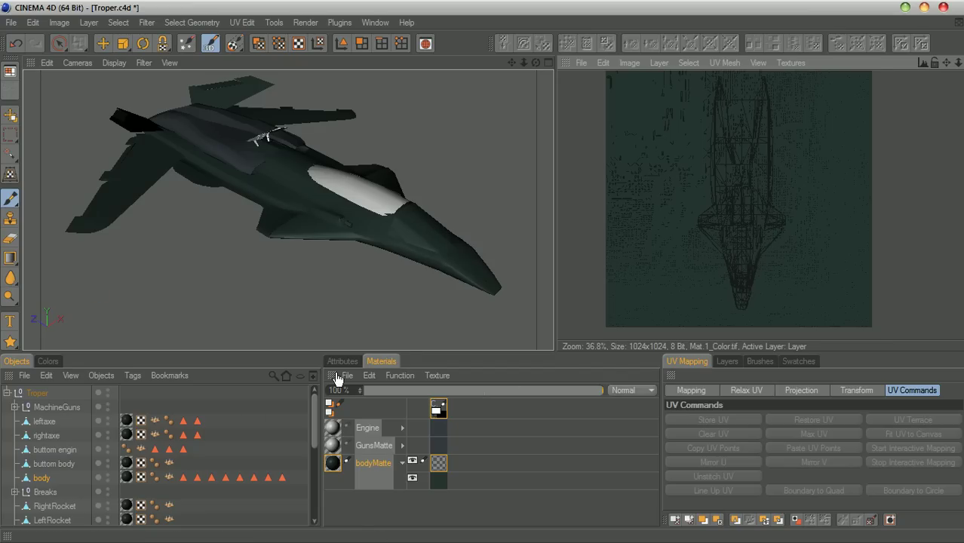
pyautogui.click(342, 360)
pyautogui.moveTo(650, 470); pyautogui.dragTo(648, 468)
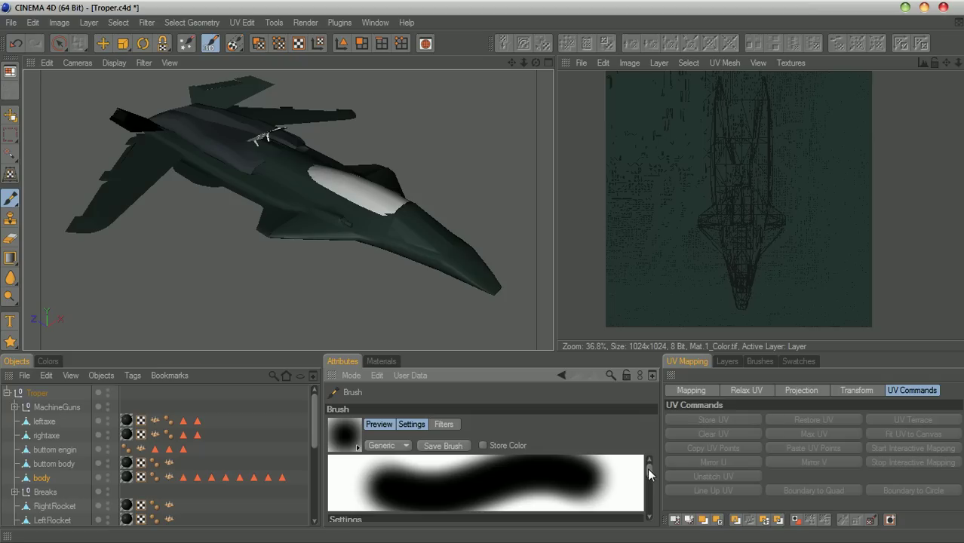
pyautogui.click(358, 447)
pyautogui.moveTo(571, 131); pyautogui.dragTo(561, 453)
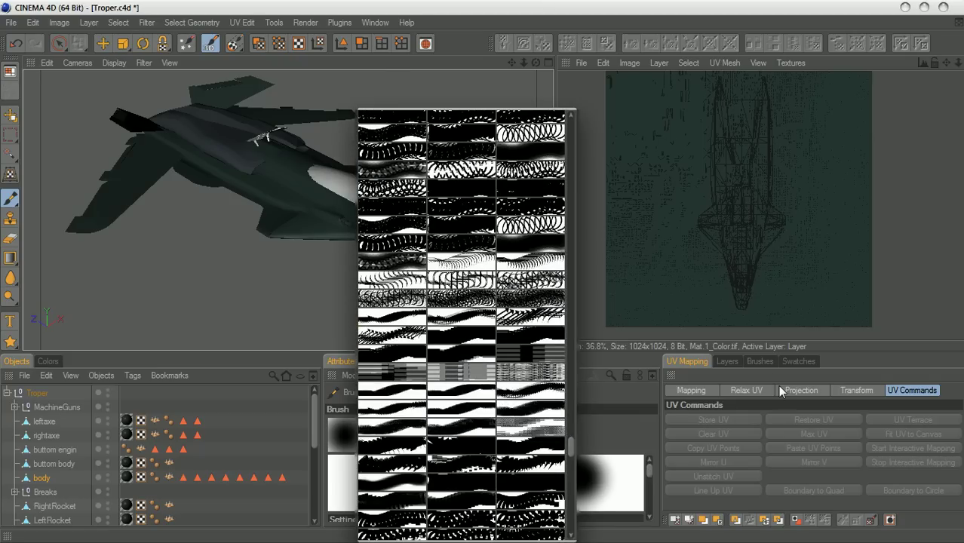
# Choose the Chalk brush from the Standard Tools of the BodyPaint Presets brushes
pyautogui.click(762, 362)
pyautogui.click(761, 362)
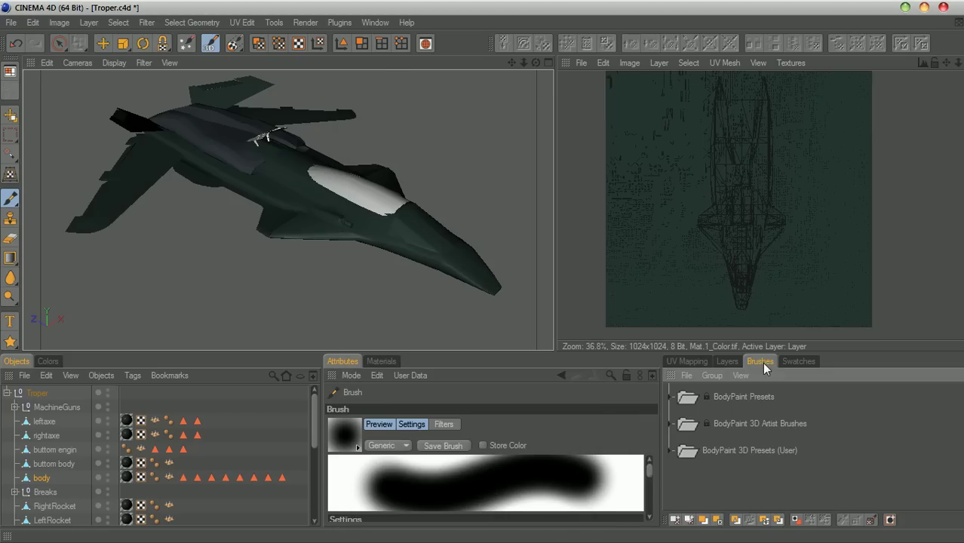
pyautogui.click(669, 398)
pyautogui.click(681, 423)
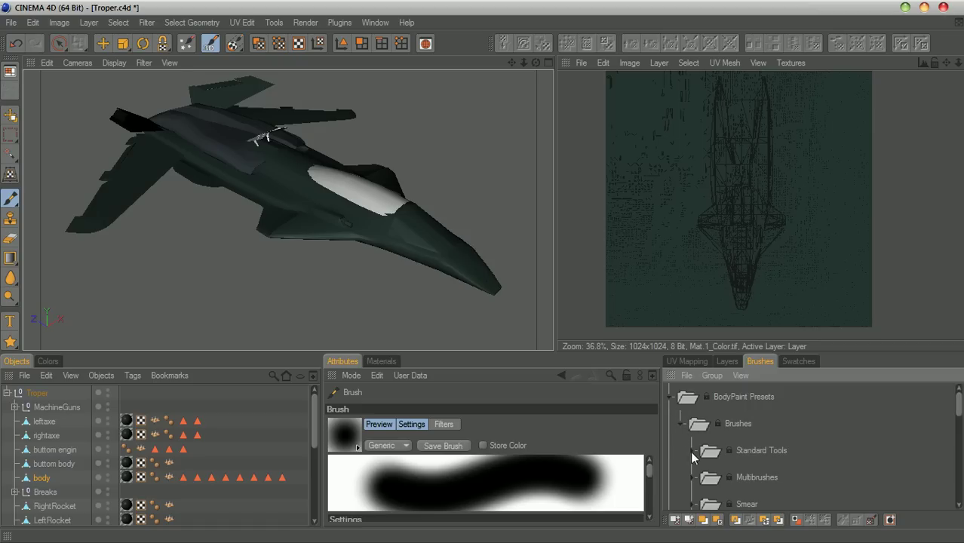
pyautogui.click(692, 450)
pyautogui.scroll(-5, 691, 451)
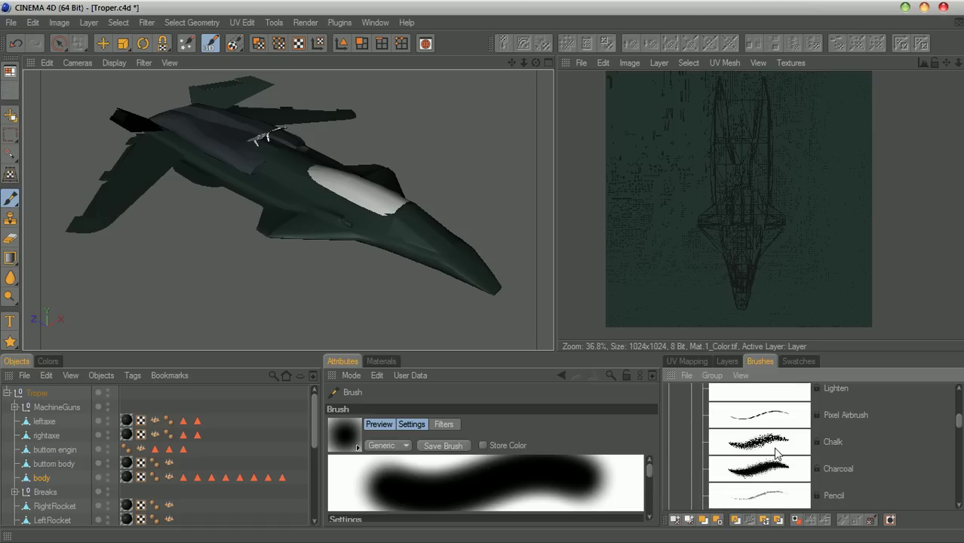
pyautogui.click(769, 447)
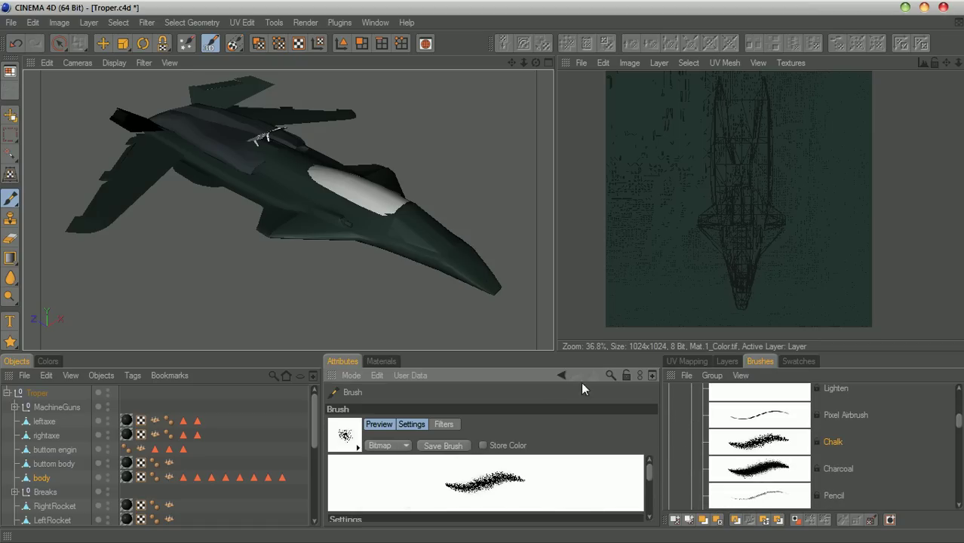
# Set the Chalk brush size to 80 and enlarge the body's UV mesh on the texture canvas
pyautogui.moveTo(648, 469); pyautogui.dragTo(649, 486)
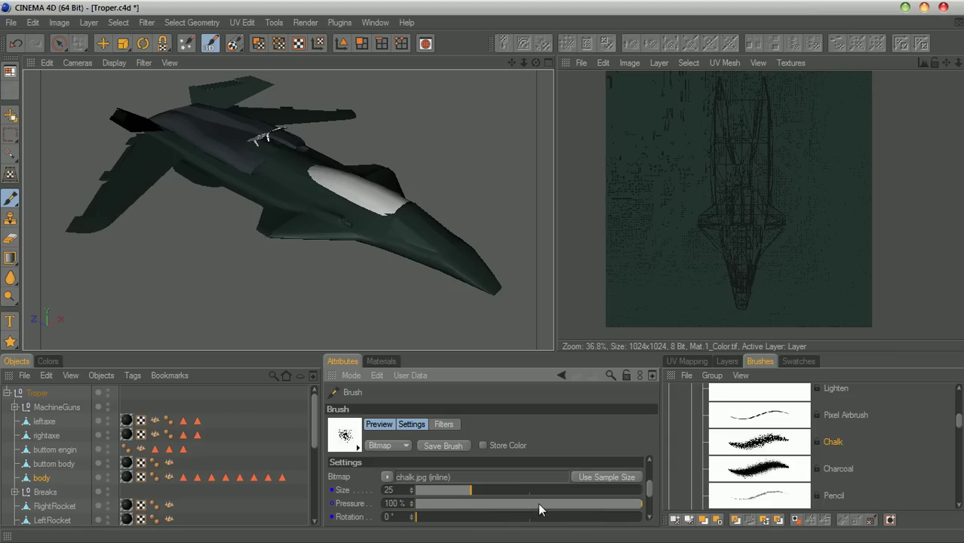
pyautogui.moveTo(536, 62)
pyautogui.mouseDown()
pyautogui.moveTo(503, 77)
pyautogui.moveTo(524, 48)
pyautogui.mouseUp()
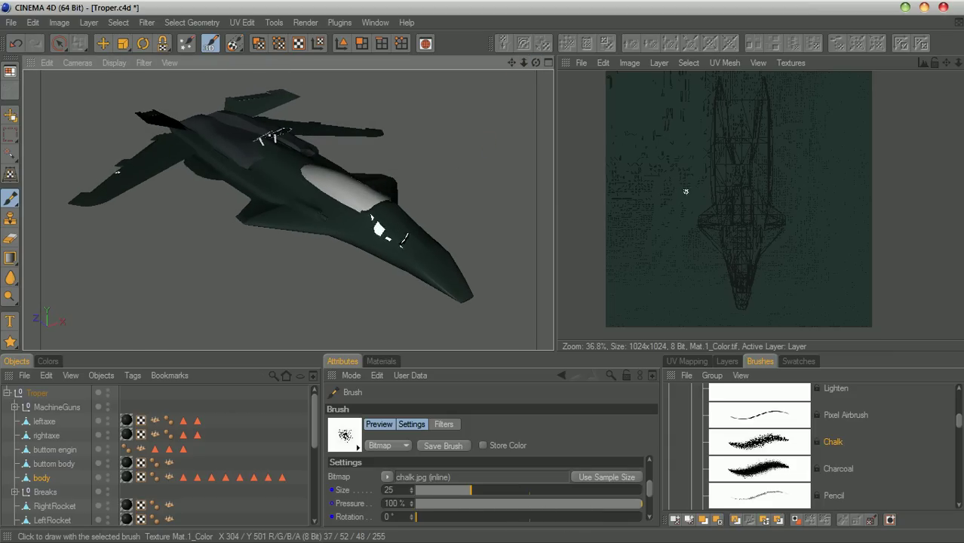
pyautogui.moveTo(958, 64); pyautogui.dragTo(945, 15)
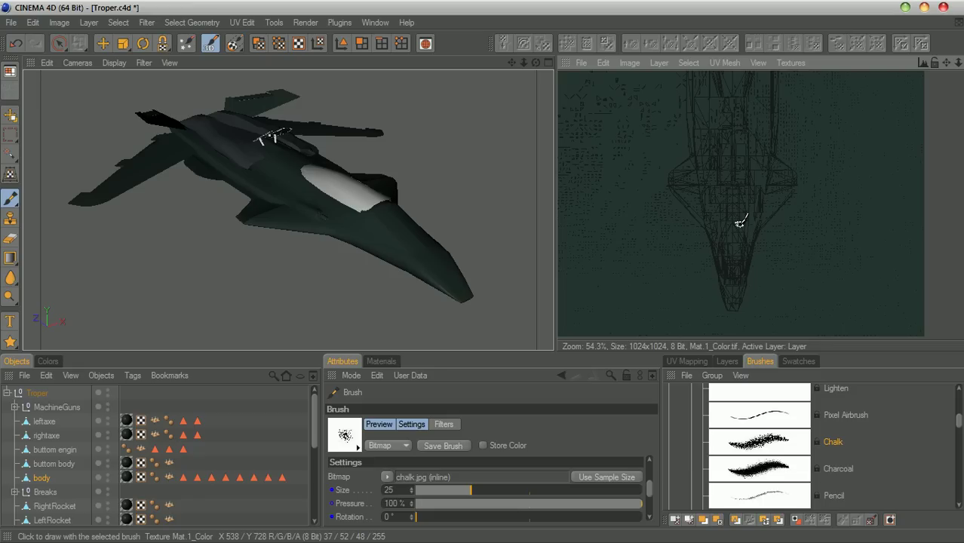
pyautogui.moveTo(741, 222); pyautogui.dragTo(738, 223, button='middle')
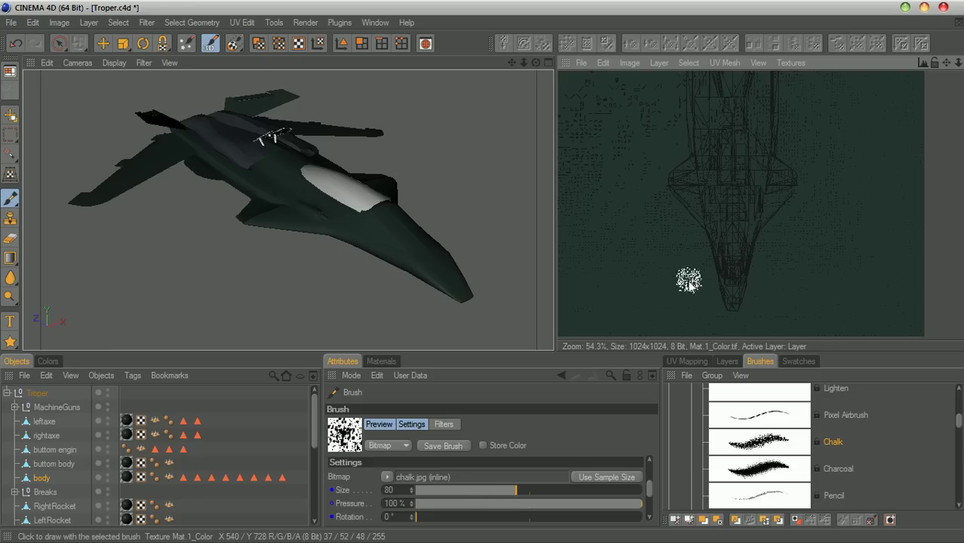
# Paint white Chalk strokes over the nose and front fuselage on the body texture and render the view
pyautogui.click(49, 361)
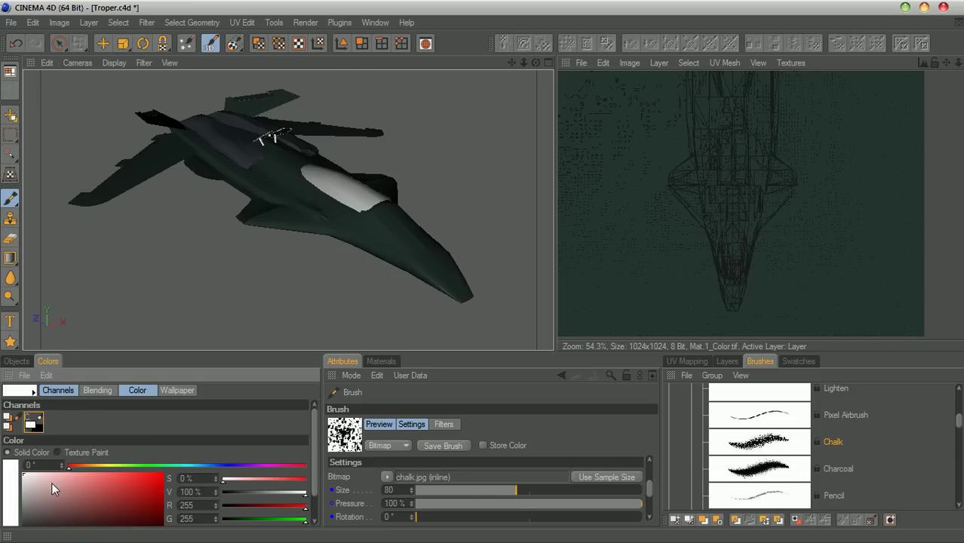
pyautogui.moveTo(752, 293)
pyautogui.mouseDown()
pyautogui.moveTo(738, 278)
pyautogui.moveTo(742, 286)
pyautogui.moveTo(728, 290)
pyautogui.moveTo(725, 260)
pyautogui.moveTo(785, 178)
pyautogui.moveTo(724, 200)
pyautogui.moveTo(716, 223)
pyautogui.moveTo(698, 196)
pyautogui.moveTo(709, 264)
pyautogui.moveTo(722, 243)
pyautogui.moveTo(743, 263)
pyautogui.moveTo(736, 280)
pyautogui.mouseUp()
pyautogui.click(279, 169)
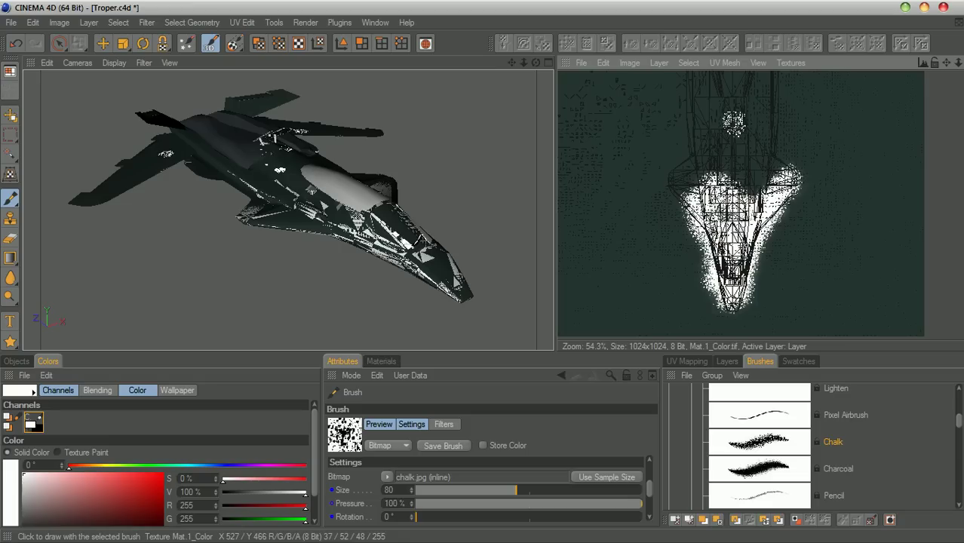
pyautogui.hotkey('ctrl', 'r')
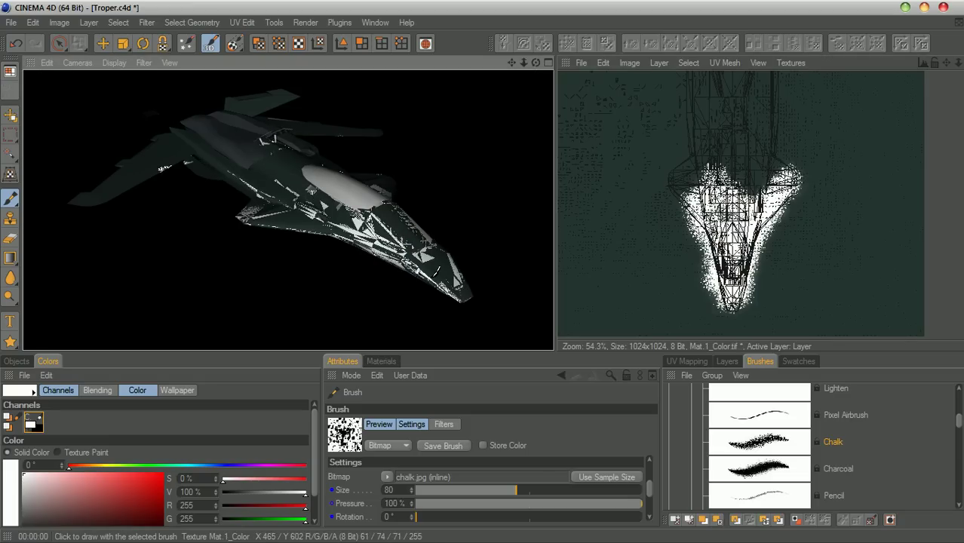
# Undo the last dab, lower the brush pressure and paint faint strokes over the UV mesh behind the nose
pyautogui.click(733, 124)
pyautogui.hotkey('ctrl', 'z')
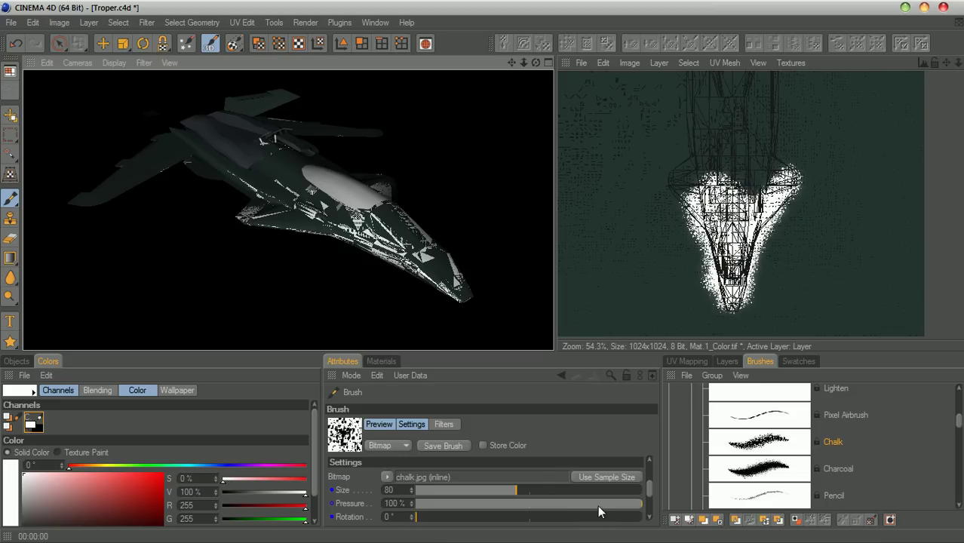
pyautogui.moveTo(598, 506); pyautogui.dragTo(455, 500)
pyautogui.moveTo(729, 143)
pyautogui.mouseDown()
pyautogui.moveTo(732, 158)
pyautogui.moveTo(763, 135)
pyautogui.moveTo(707, 161)
pyautogui.moveTo(706, 152)
pyautogui.moveTo(777, 189)
pyautogui.moveTo(750, 166)
pyautogui.mouseUp()
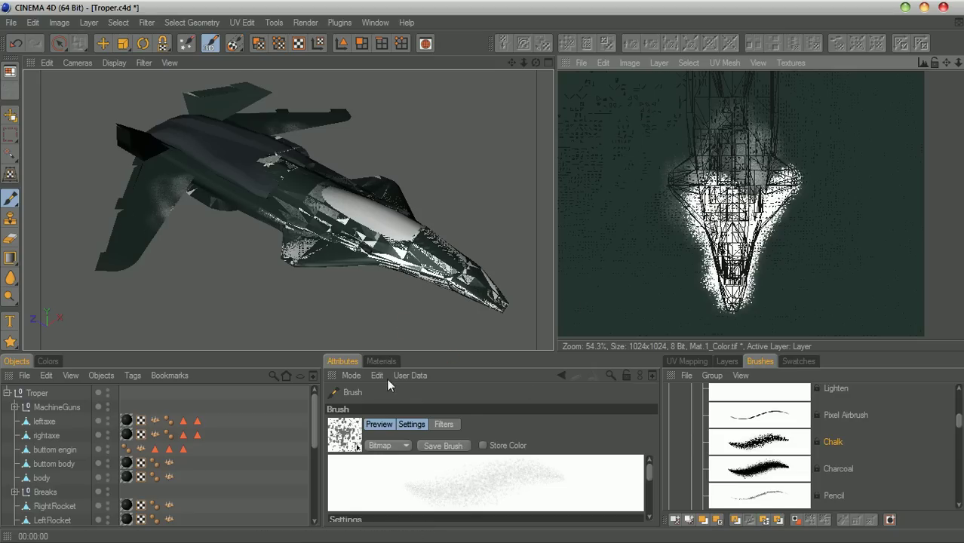
# Delete the bodyMatte texture tag and the UVW tag from the body object
pyautogui.click(126, 477)
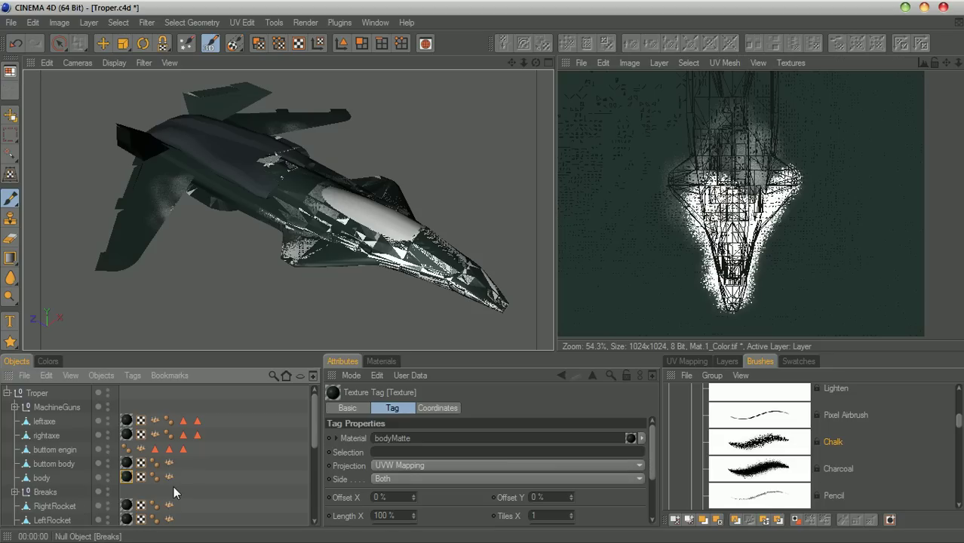
pyautogui.press('Delete')
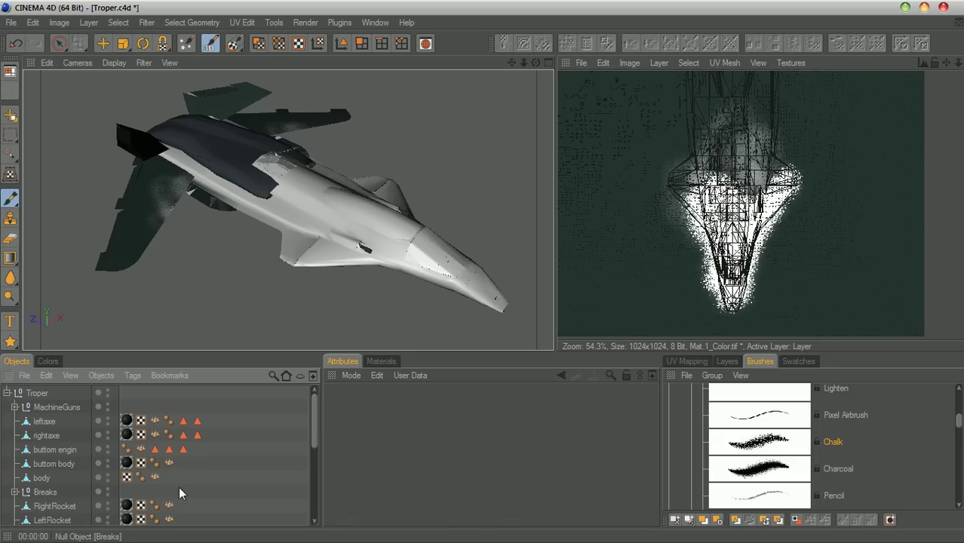
pyautogui.click(128, 479)
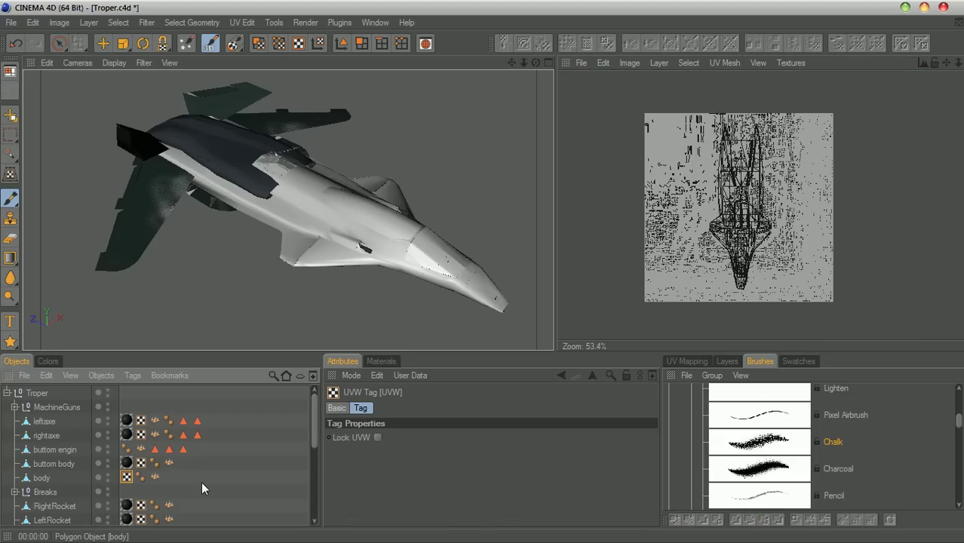
pyautogui.press('Delete')
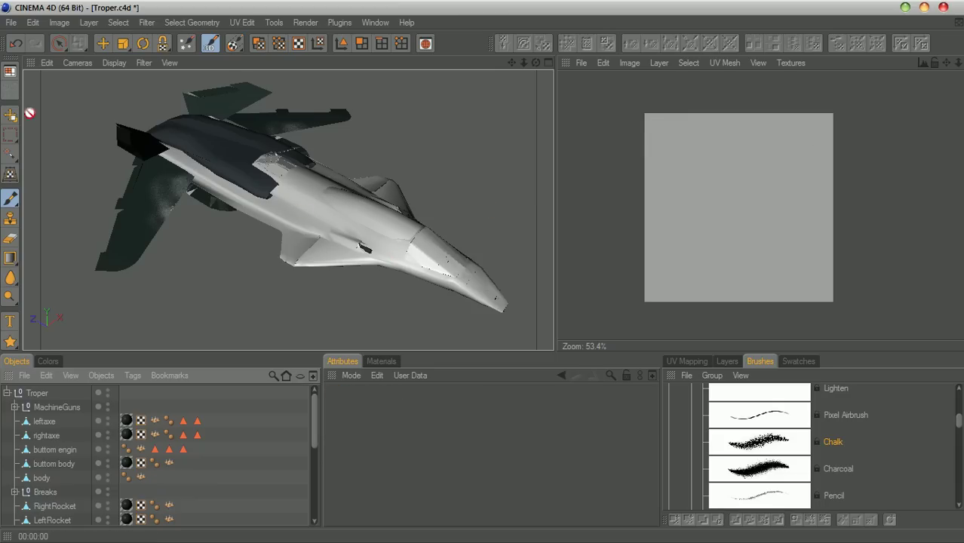
# Select the body in model mode, then hide it and show it again to identify its parts
pyautogui.click(338, 47)
pyautogui.click(423, 271)
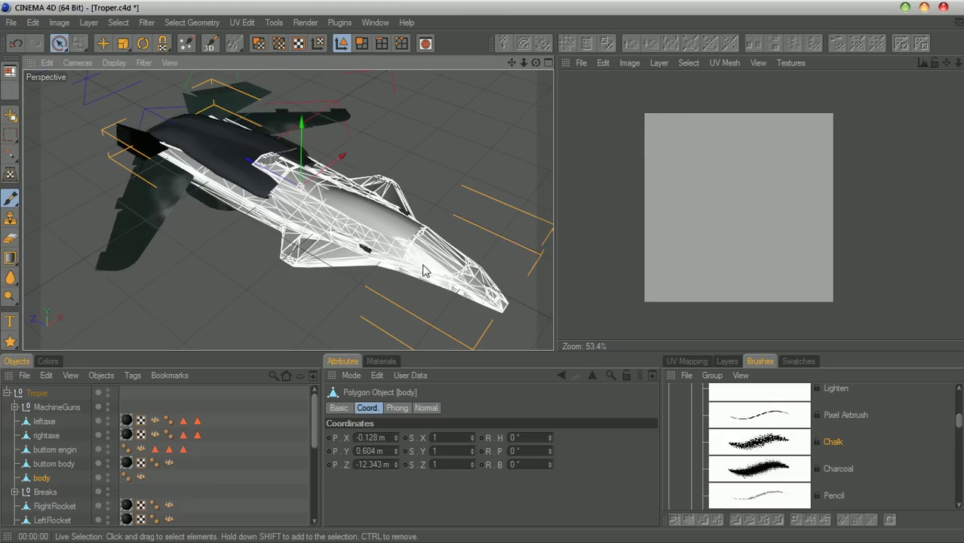
pyautogui.moveTo(536, 62); pyautogui.dragTo(615, 106)
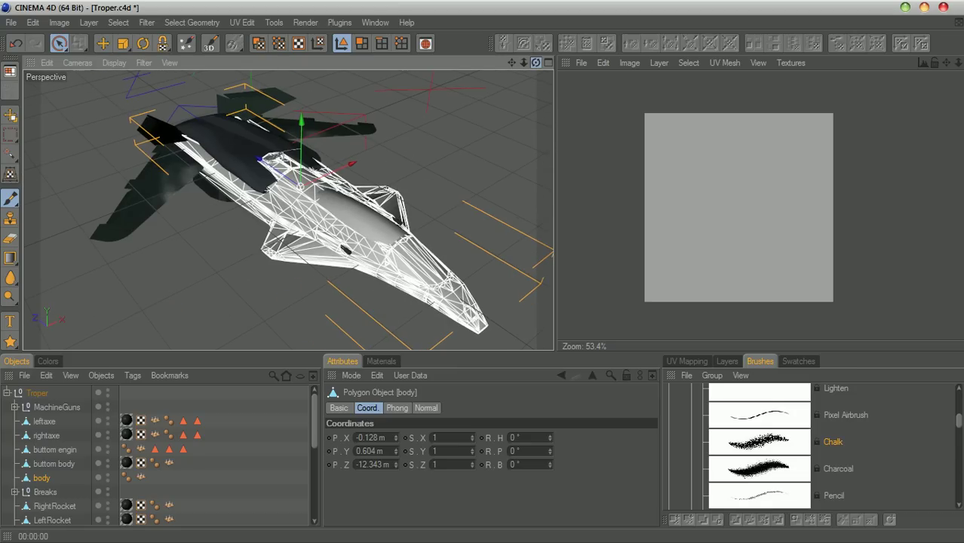
pyautogui.click(107, 476)
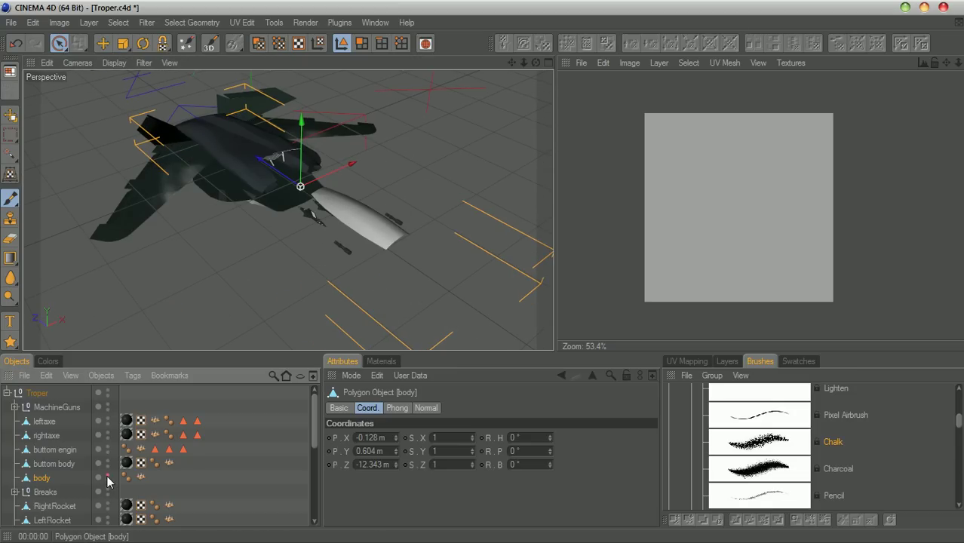
pyautogui.click(108, 477)
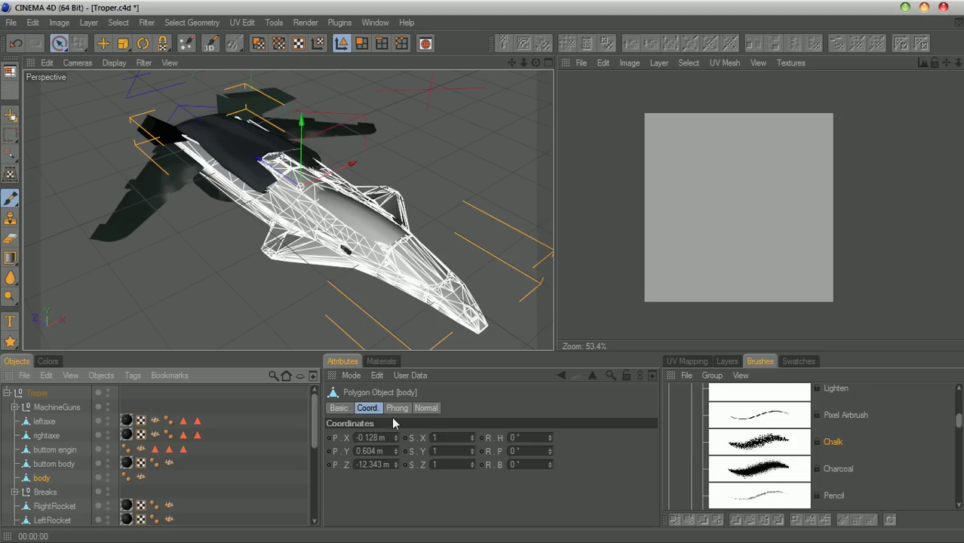
# Apply the bodyMatte material to the body object again and reselect the body
pyautogui.click(385, 361)
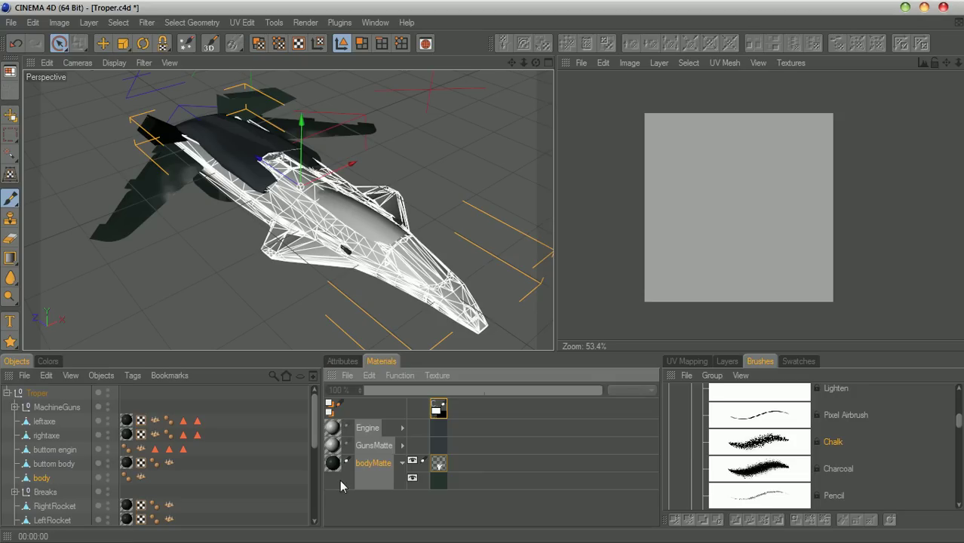
pyautogui.moveTo(332, 467); pyautogui.dragTo(50, 479)
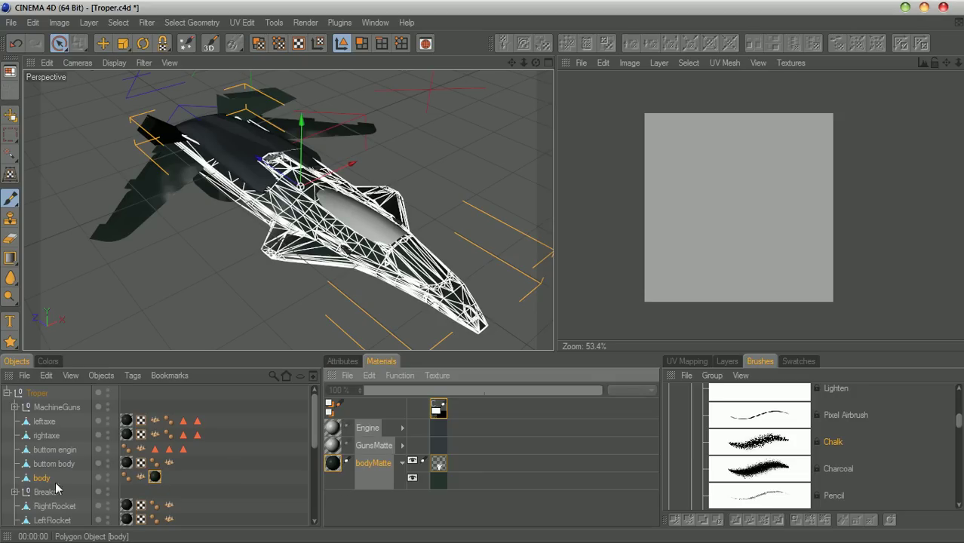
pyautogui.click(474, 174)
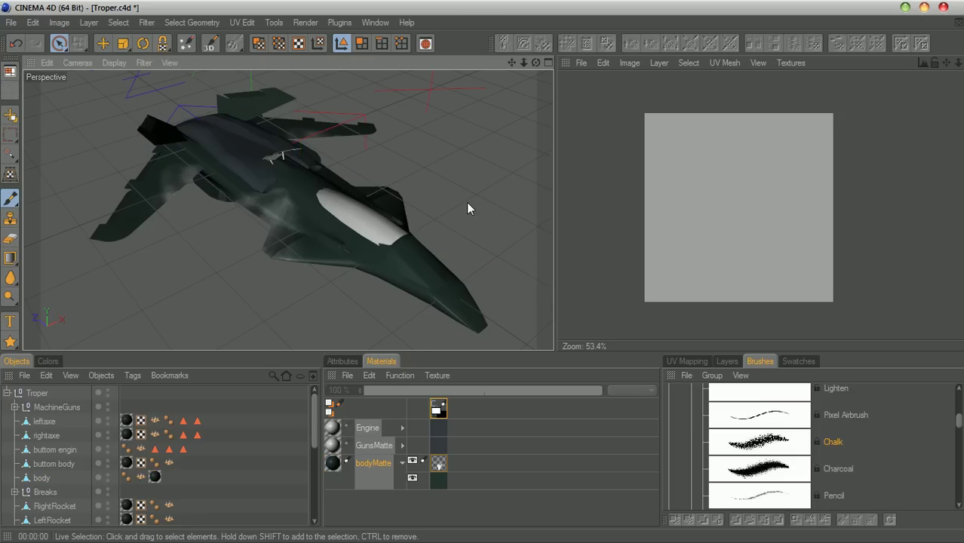
pyautogui.click(402, 260)
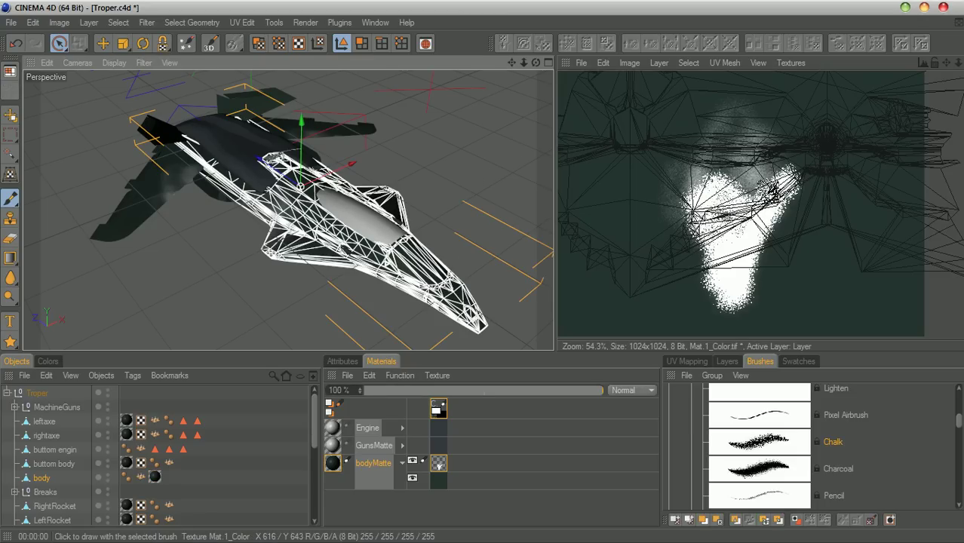
# Maximize the Top view and frame the whole aircraft in it
pyautogui.click(550, 60)
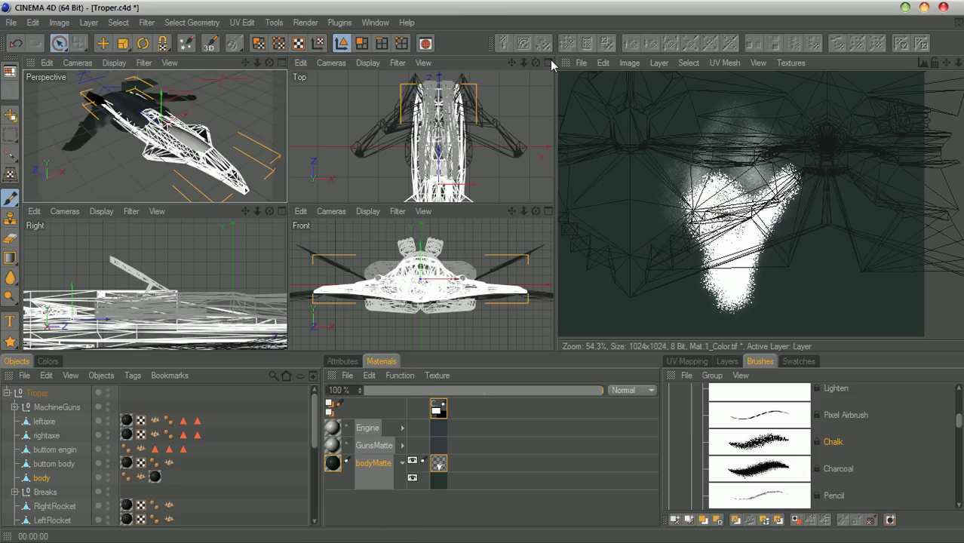
pyautogui.click(550, 60)
pyautogui.moveTo(520, 64); pyautogui.dragTo(516, 94)
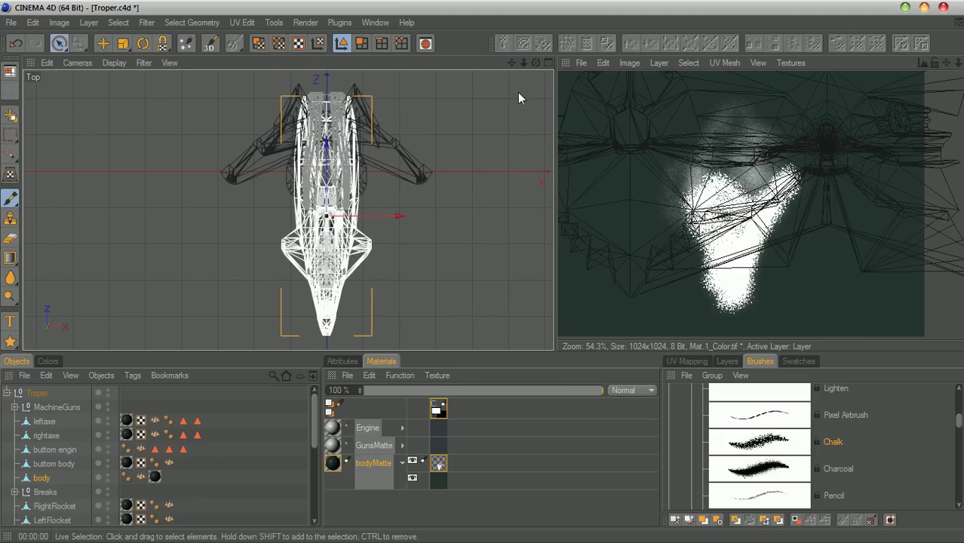
# Show the UV Commands and activate UV polygon editing for the body
pyautogui.click(693, 362)
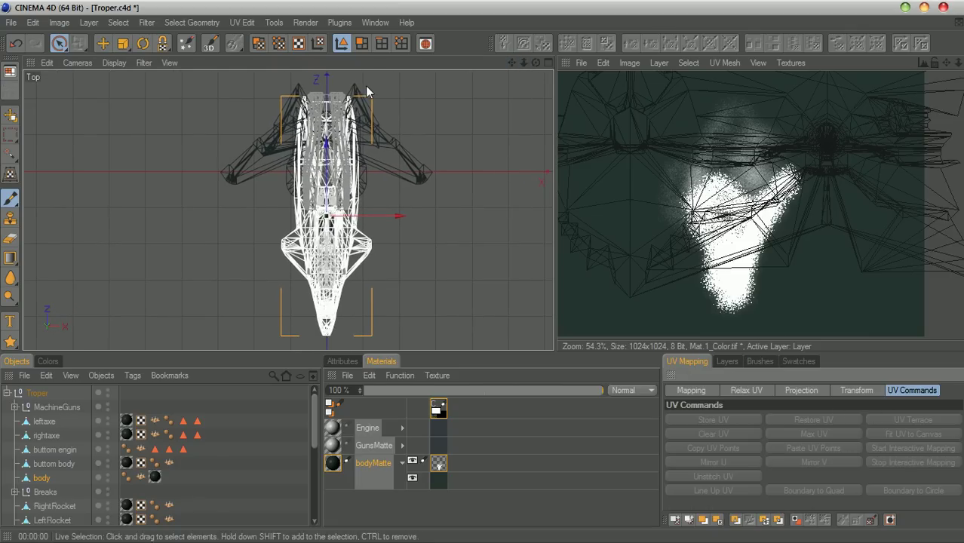
pyautogui.click(258, 43)
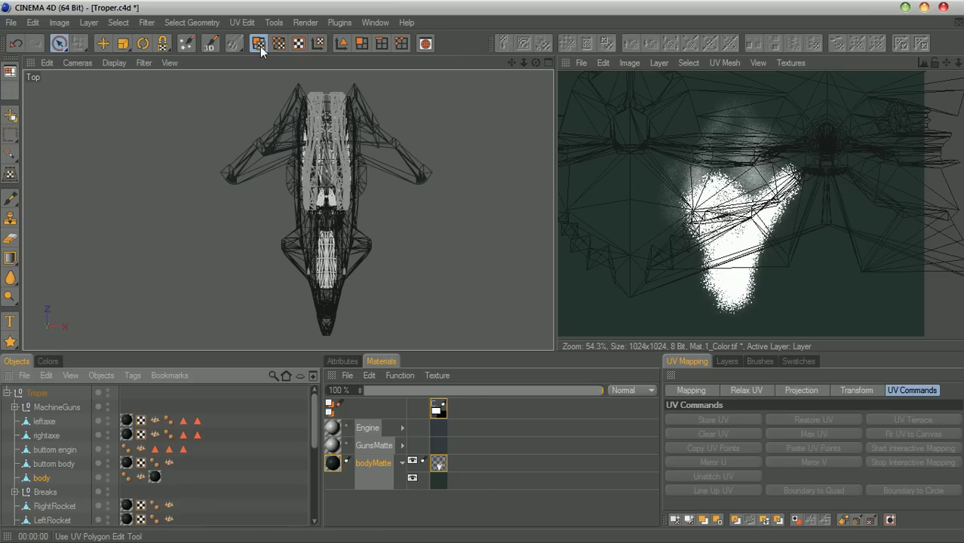
pyautogui.click(346, 46)
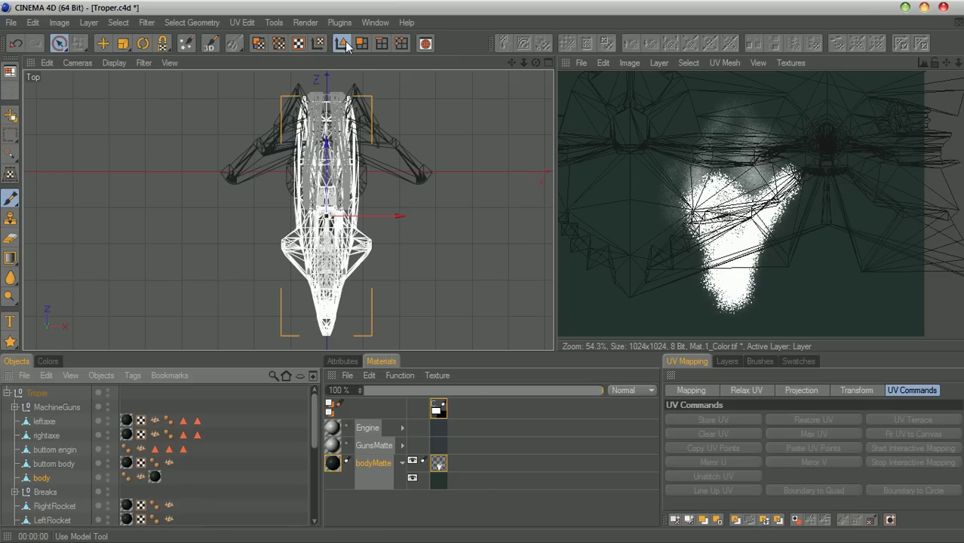
pyautogui.click(262, 43)
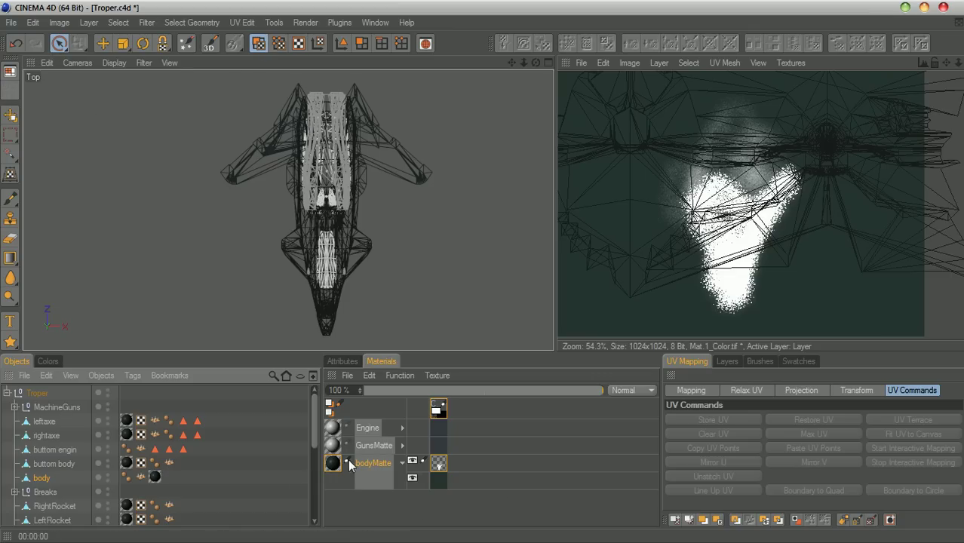
# Generate UVW coordinates for the body from its bodyMatte texture tag and inspect the mesh on the canvas
pyautogui.click(153, 476)
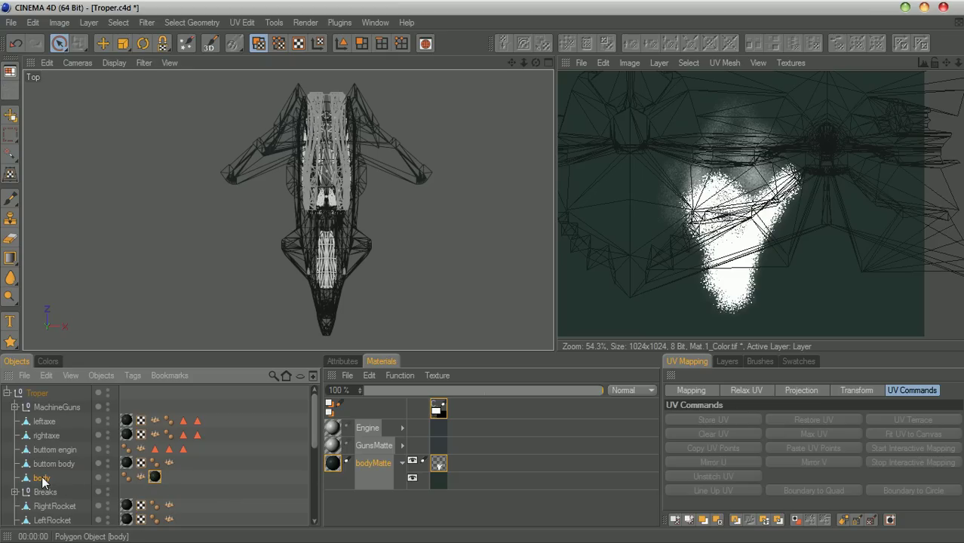
pyautogui.rightClick(155, 478)
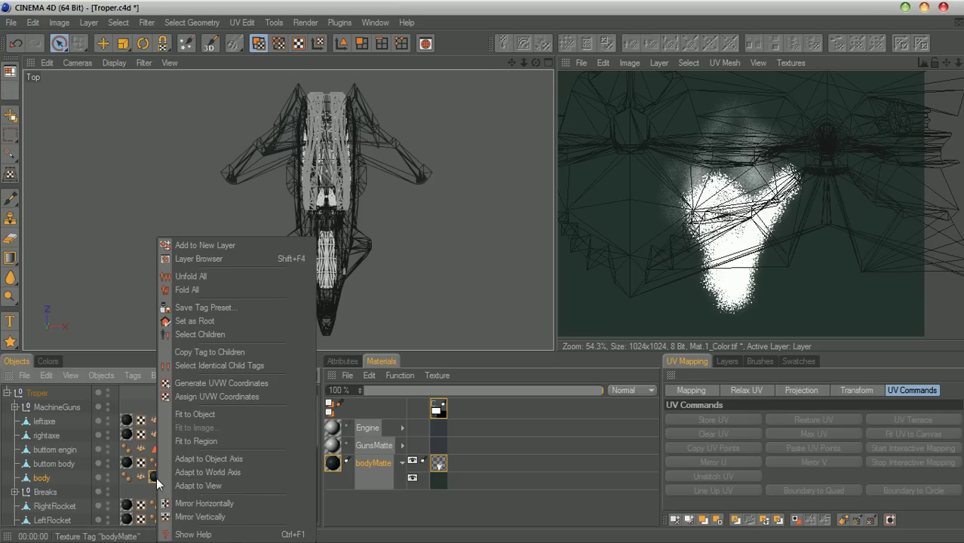
pyautogui.click(218, 382)
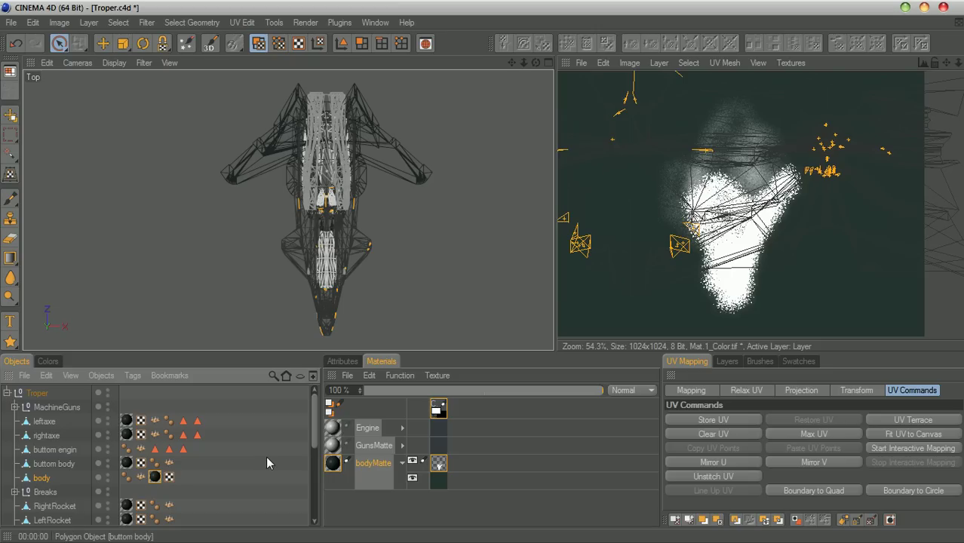
pyautogui.scroll(-10, 730, 214)
pyautogui.scroll(9, 730, 213)
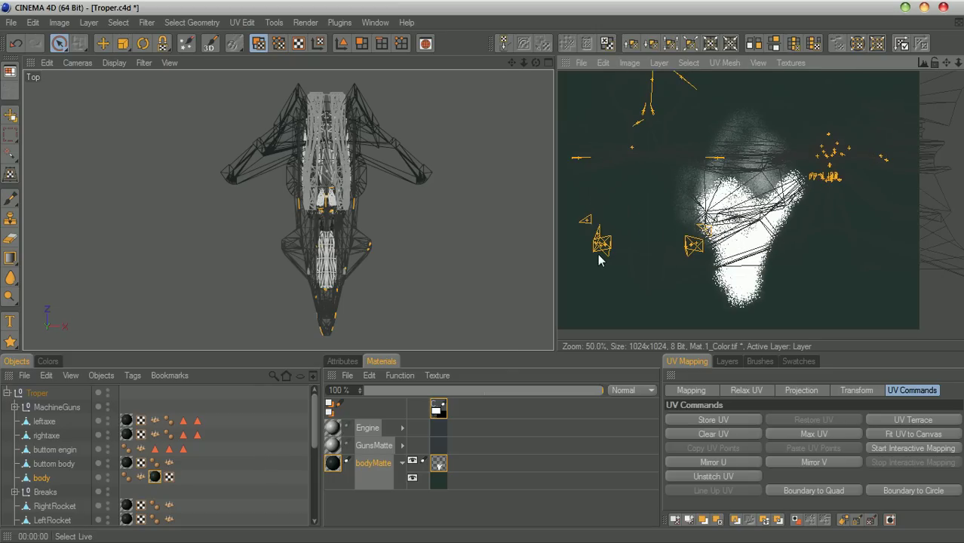
# Delete the generated UVW tag from the body object
pyautogui.click(204, 478)
pyautogui.click(170, 478)
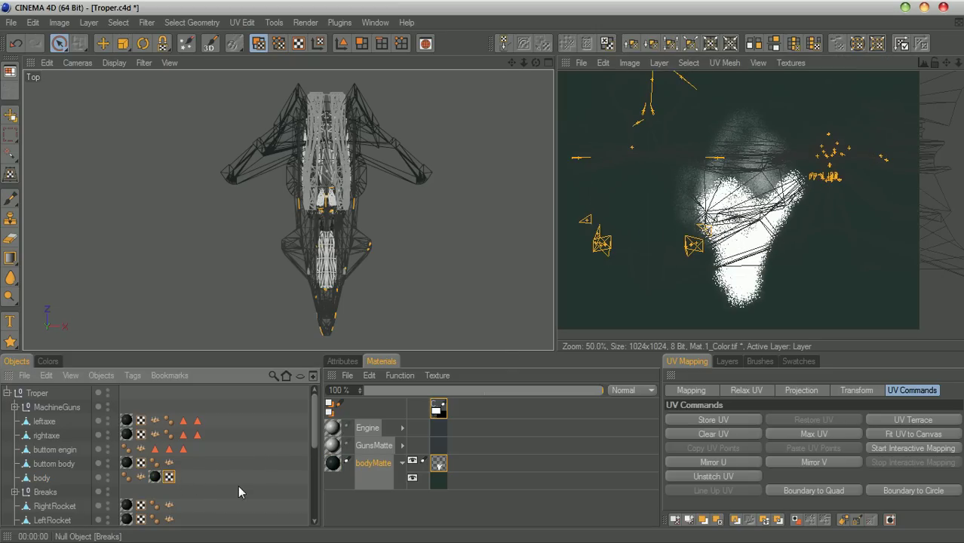
pyautogui.press('Delete')
# Try to generate UVW coordinates from the body's bodyMatte texture tag in Model mode
pyautogui.click(42, 478)
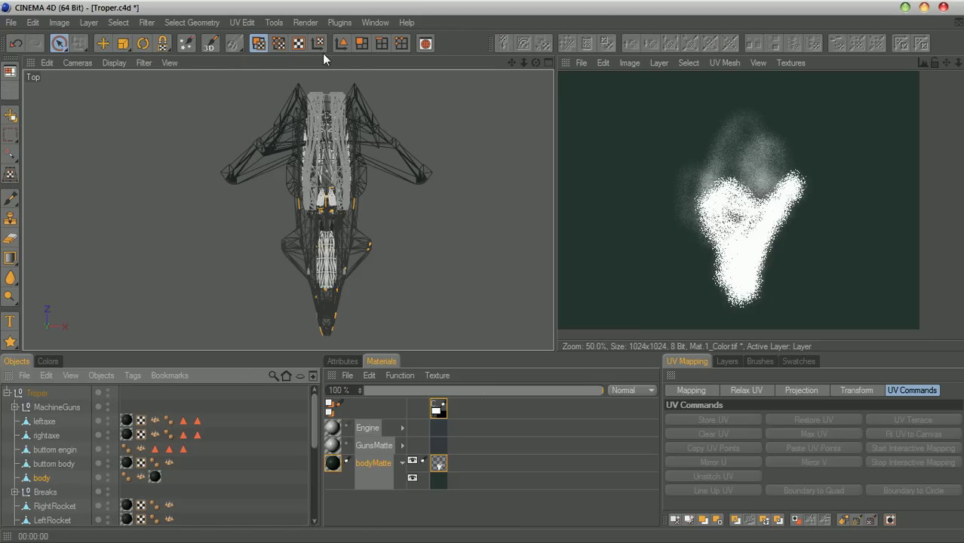
pyautogui.click(341, 43)
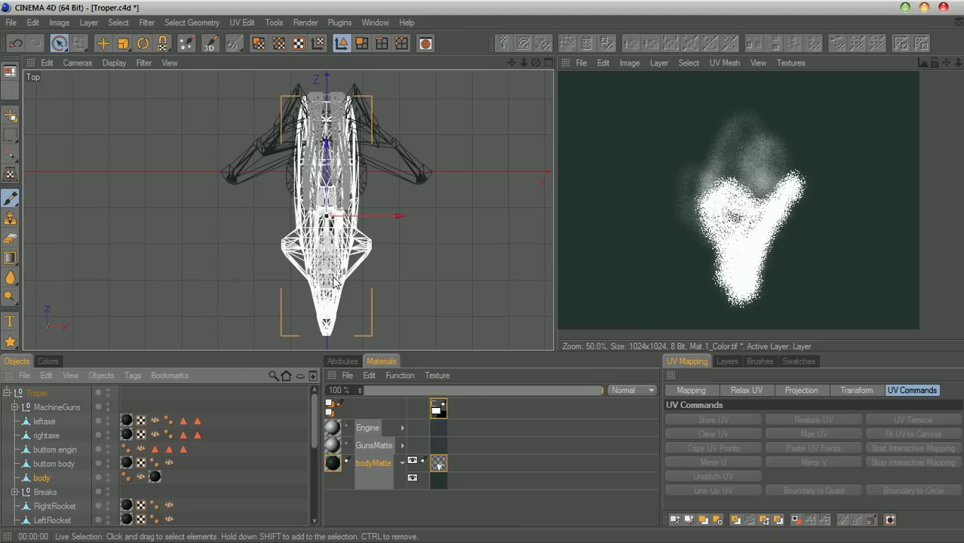
pyautogui.rightClick(157, 478)
pyautogui.click(216, 413)
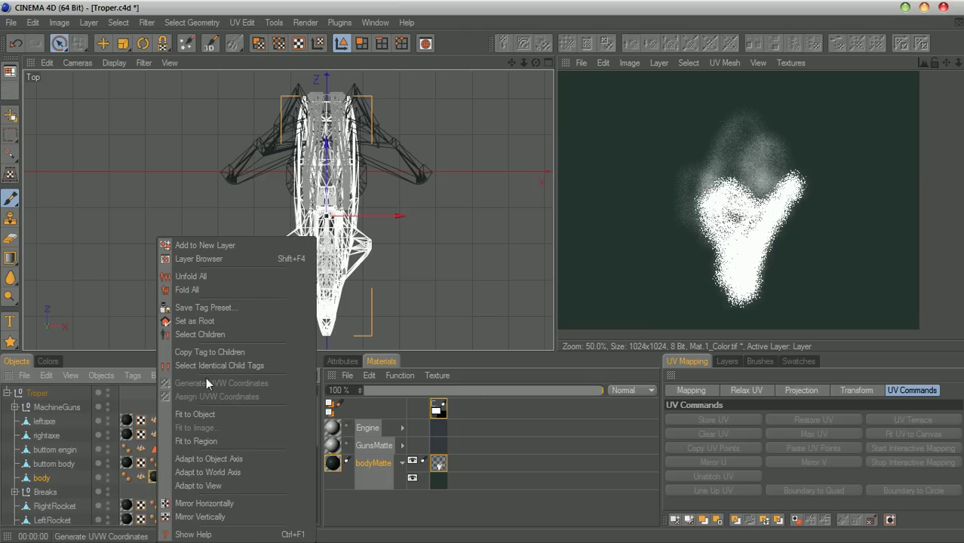
# Select all the body's polygons in UV polygon mode and retry generating UVW coordinates from the bodyMatte tag
pyautogui.click(256, 44)
pyautogui.click(347, 248)
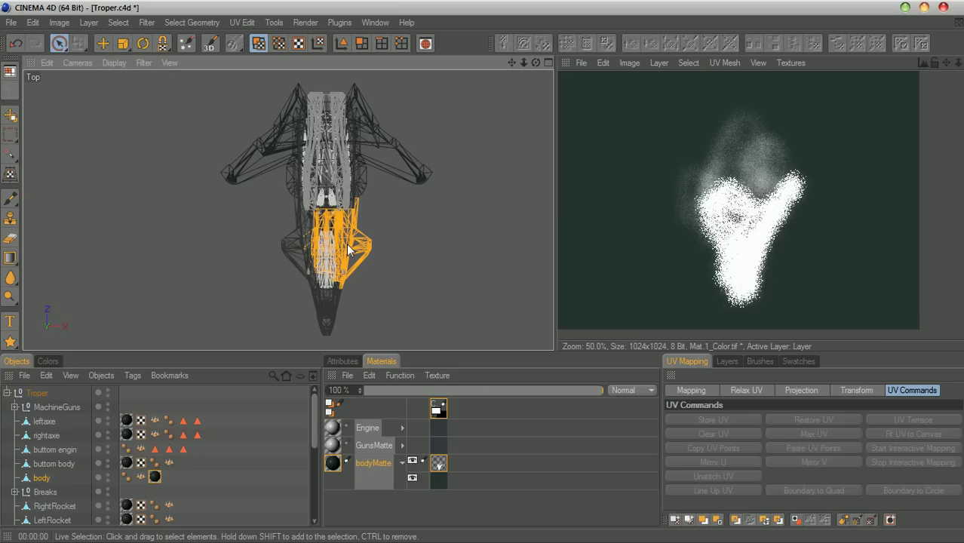
pyautogui.click(331, 306)
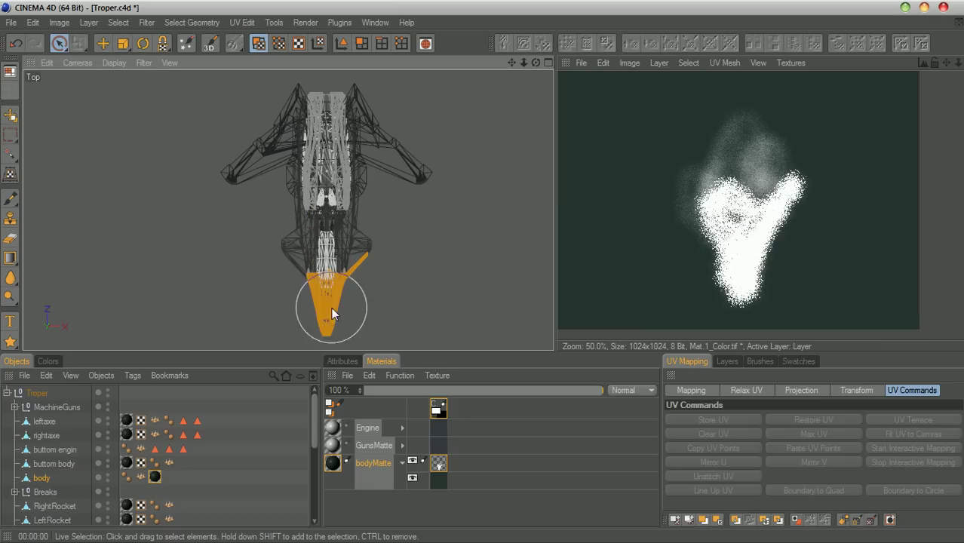
pyautogui.moveTo(364, 311)
pyautogui.mouseDown()
pyautogui.moveTo(296, 236)
pyautogui.moveTo(361, 121)
pyautogui.moveTo(362, 213)
pyautogui.moveTo(302, 151)
pyautogui.moveTo(335, 276)
pyautogui.mouseUp()
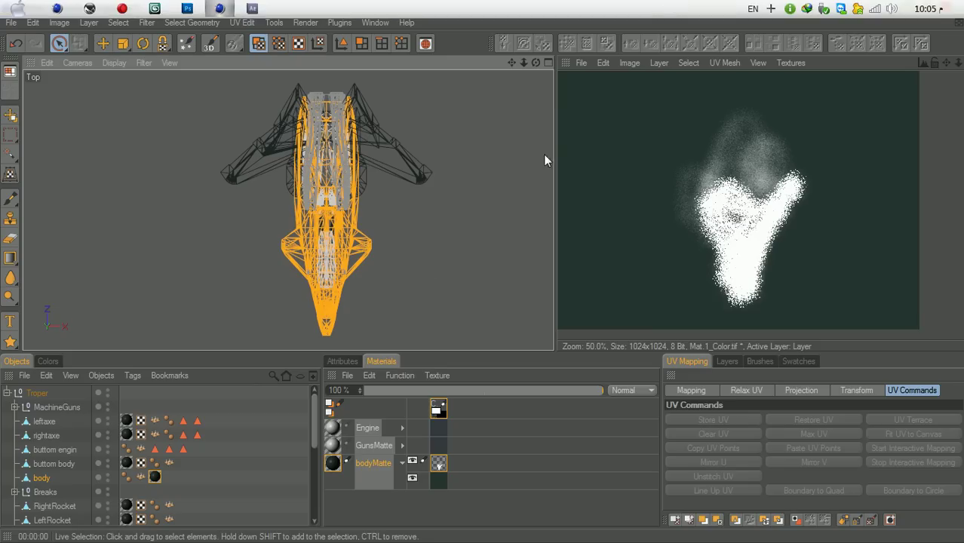
pyautogui.rightClick(154, 477)
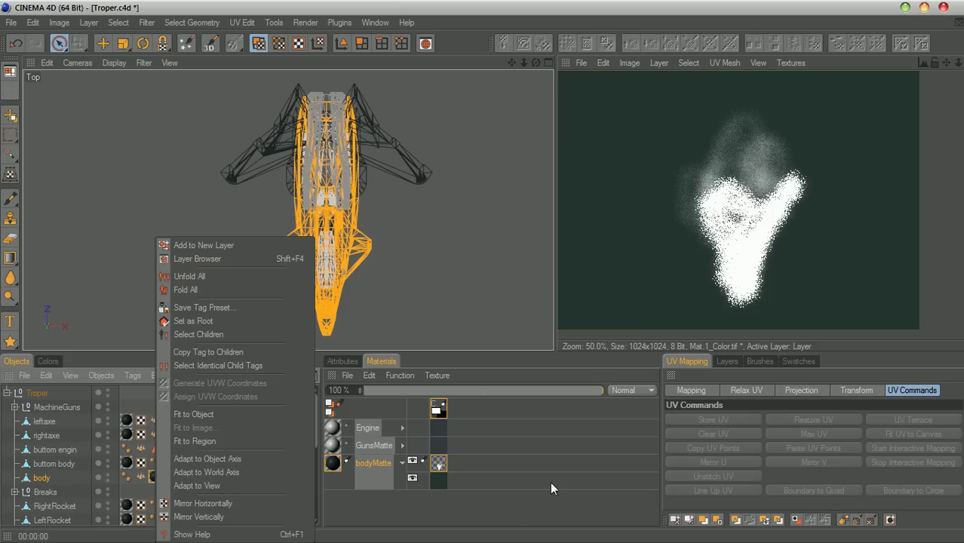
pyautogui.click(506, 510)
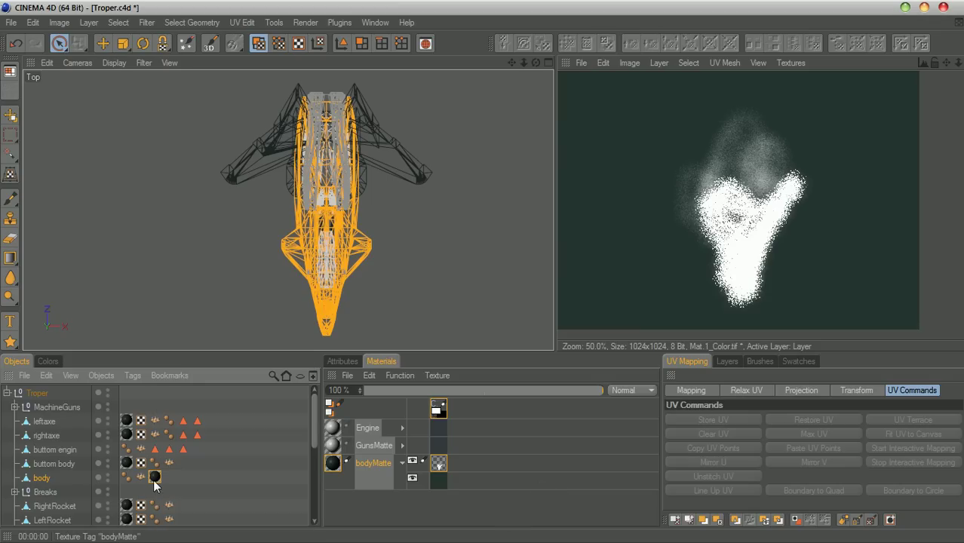
# Delete the bodyMatte texture tag from the body object and switch to Model mode
pyautogui.press('Delete')
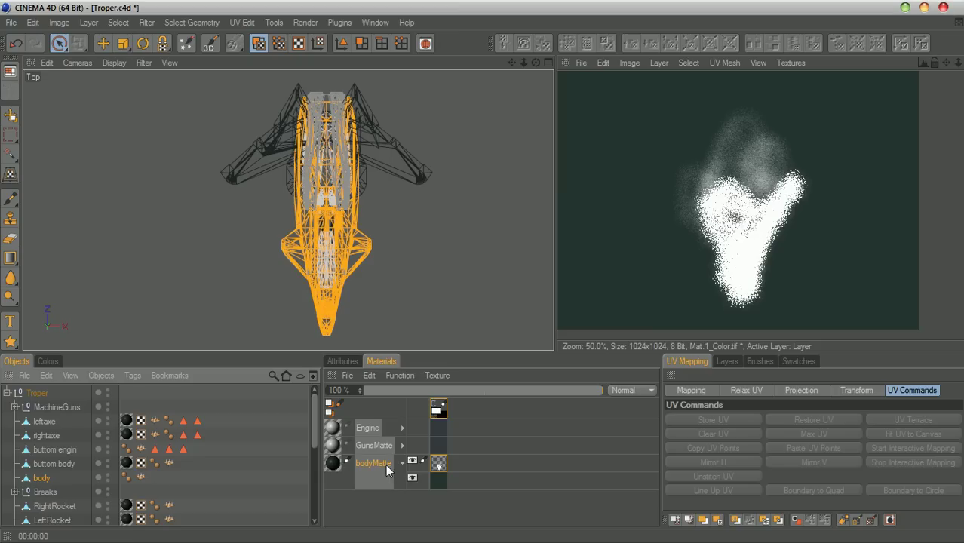
pyautogui.click(45, 481)
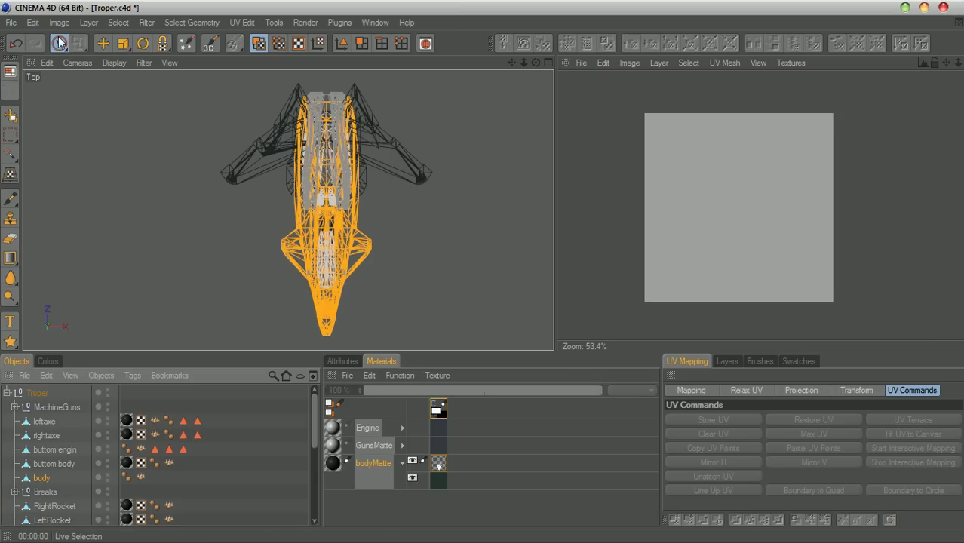
pyautogui.click(342, 43)
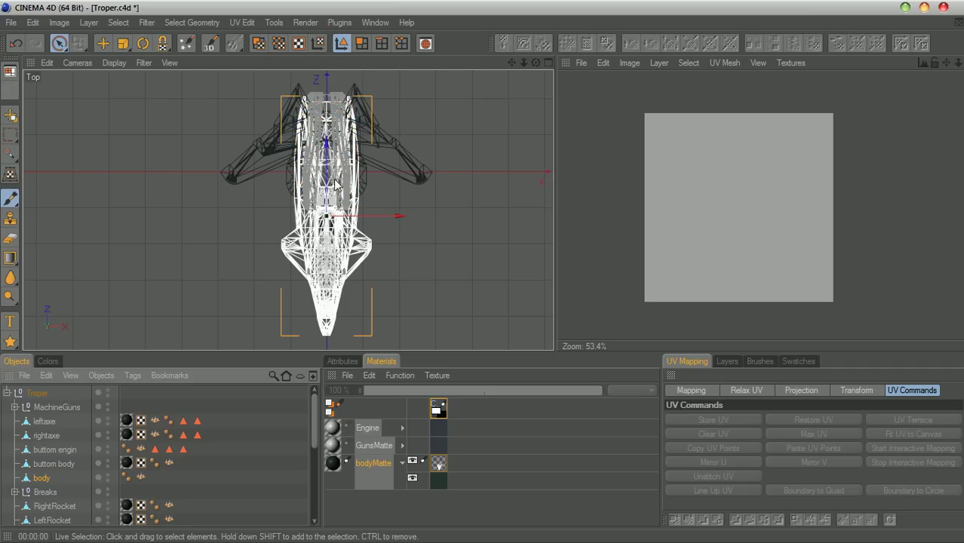
pyautogui.click(448, 248)
pyautogui.click(342, 270)
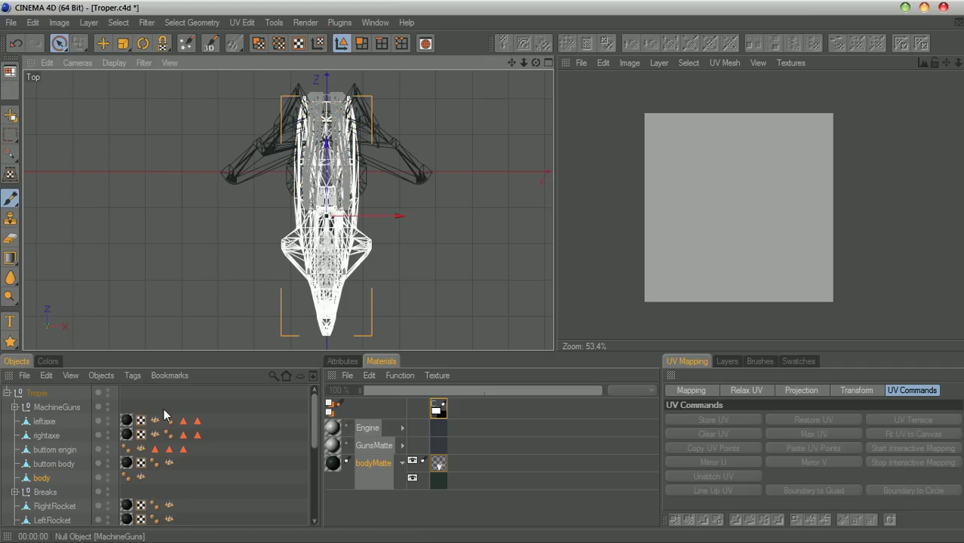
# Create a new material named body and rename the bodyMatte material to Spare
pyautogui.doubleClick(349, 508)
pyautogui.doubleClick(363, 427)
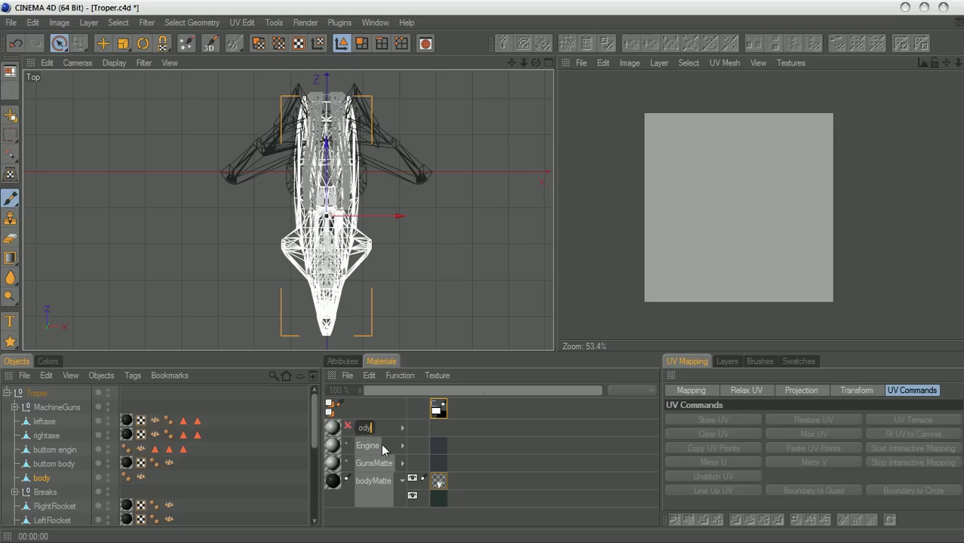
pyautogui.write('body')
pyautogui.press('Return')
pyautogui.doubleClick(370, 479)
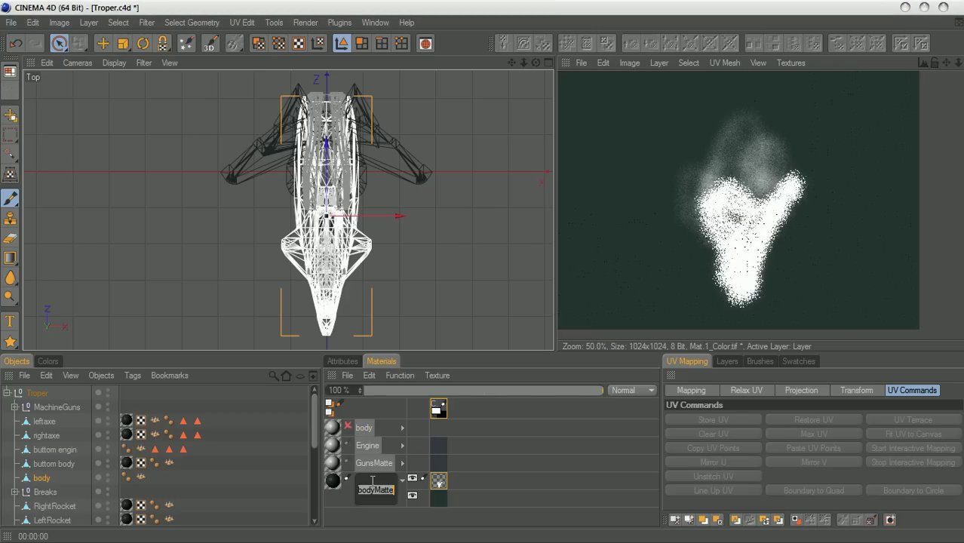
pyautogui.write('Spare')
pyautogui.press('Return')
# Enable the new body material for 3D painting and apply it to the body object
pyautogui.click(347, 428)
pyautogui.click(360, 431)
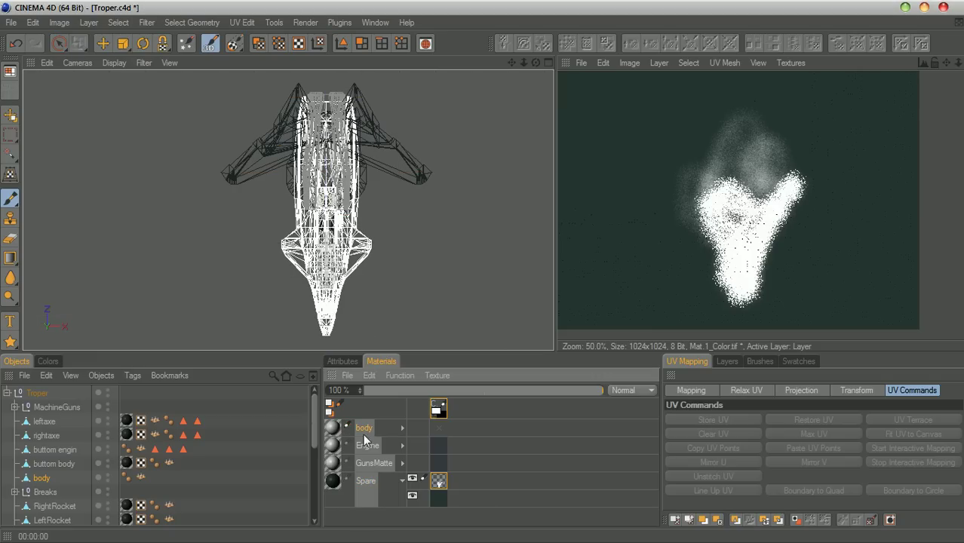
pyautogui.moveTo(334, 427)
pyautogui.mouseDown()
pyautogui.moveTo(46, 492)
pyautogui.moveTo(39, 478)
pyautogui.mouseUp()
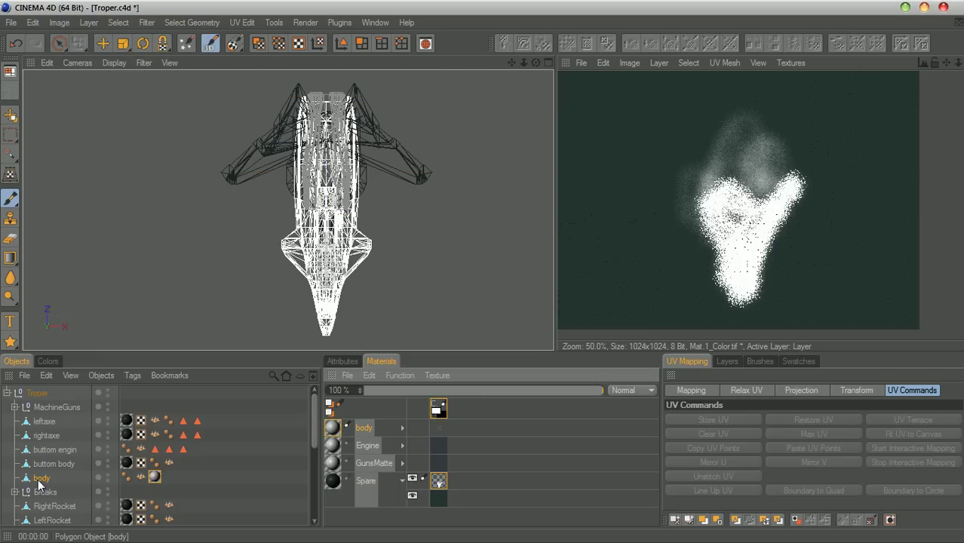
# Generate UVW coordinates for the body from its new texture tag and show its UV mesh on an empty canvas
pyautogui.rightClick(154, 477)
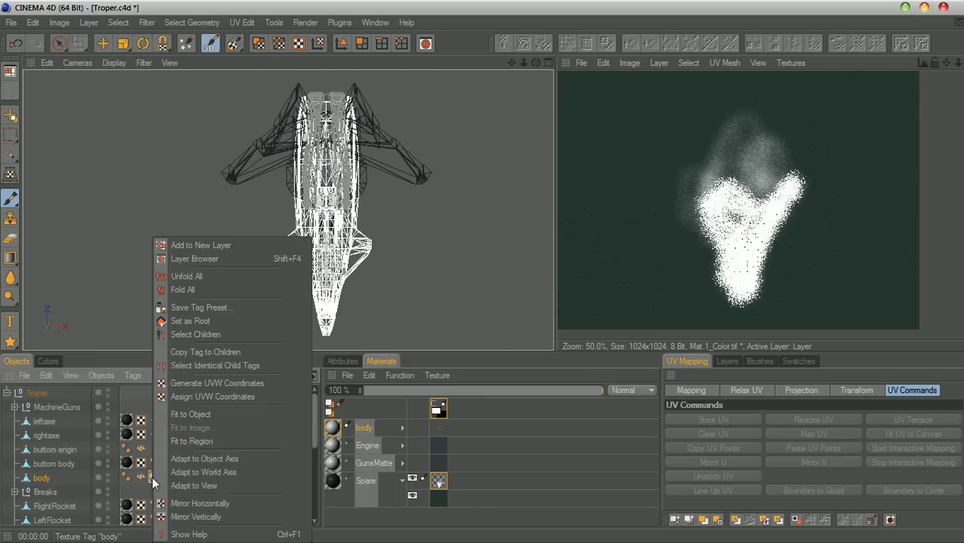
pyautogui.click(204, 383)
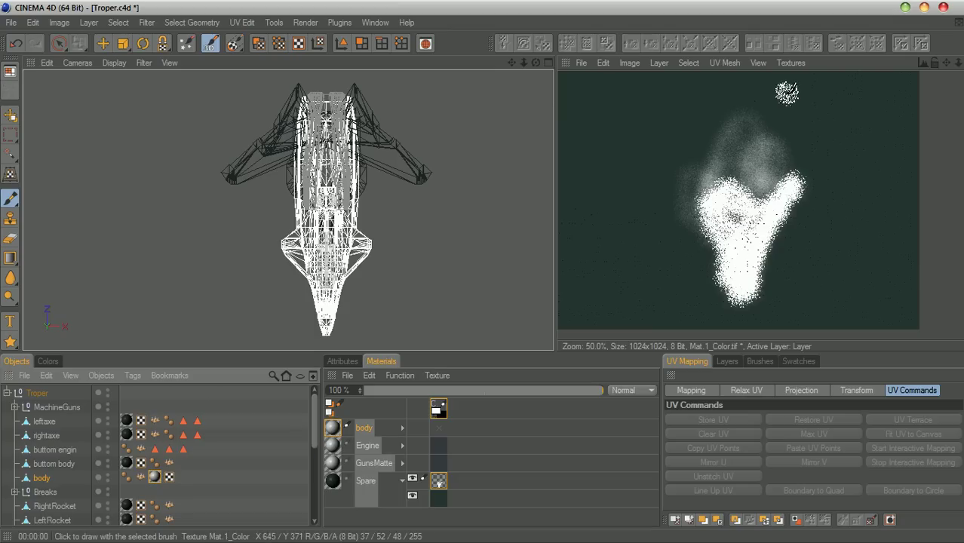
pyautogui.click(793, 63)
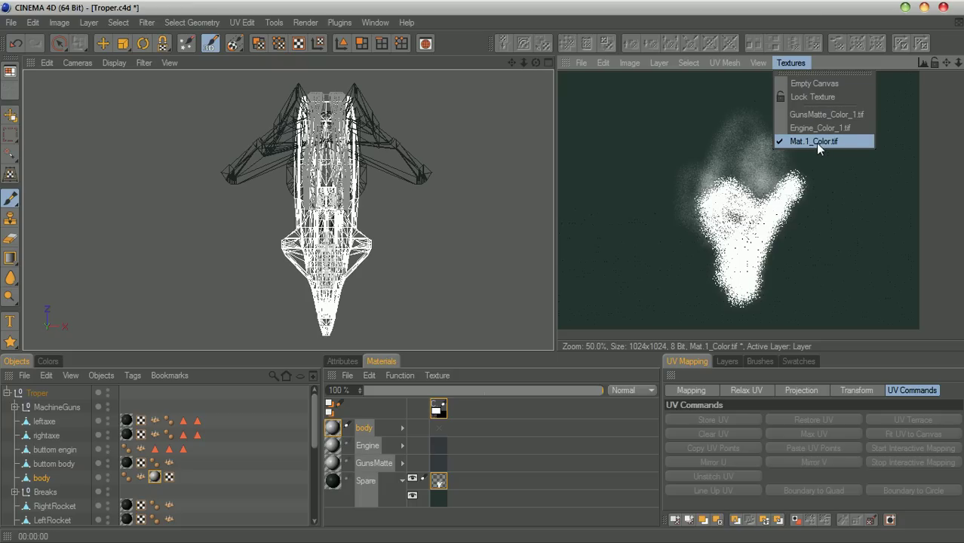
pyautogui.click(824, 83)
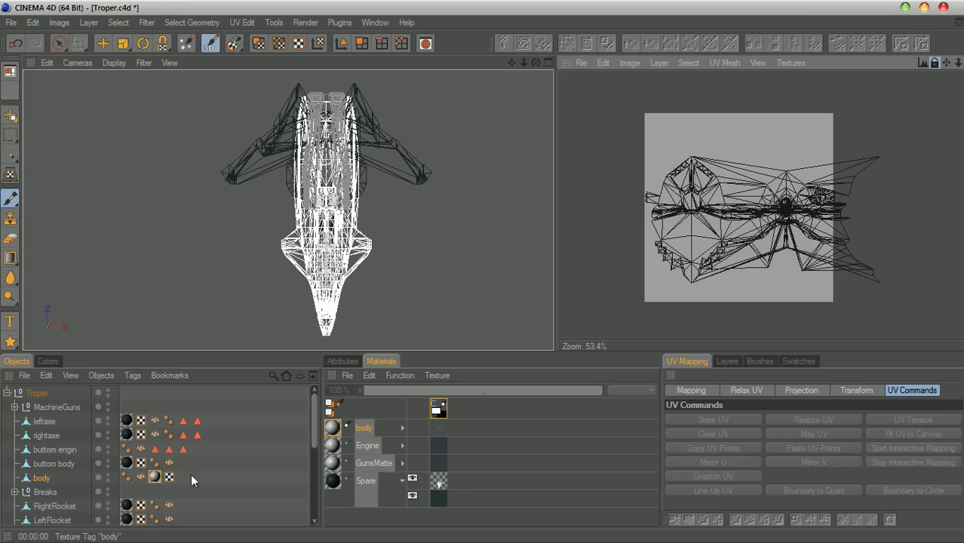
# Select all of the body's UV polygons and start interactive mapping
pyautogui.click(156, 477)
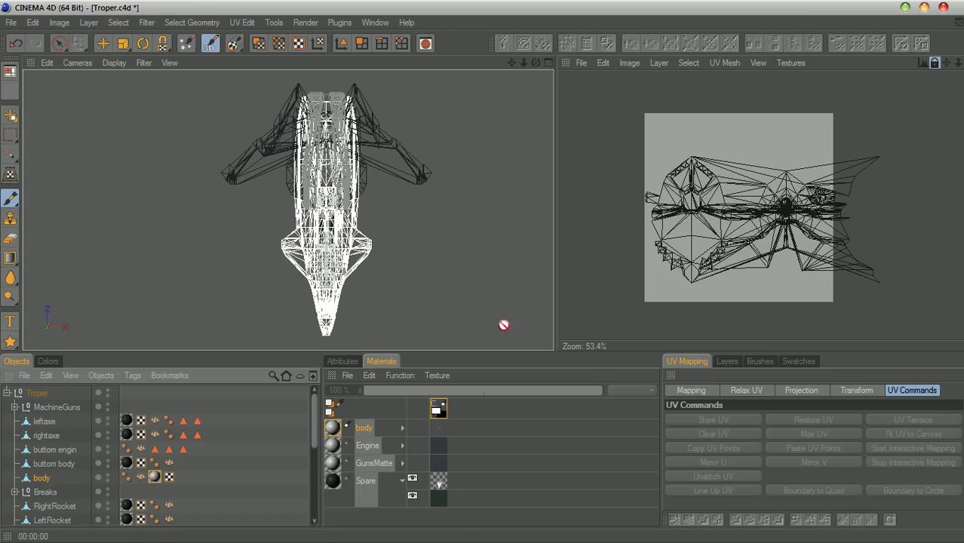
pyautogui.click(258, 43)
pyautogui.hotkey('ctrl', 'a')
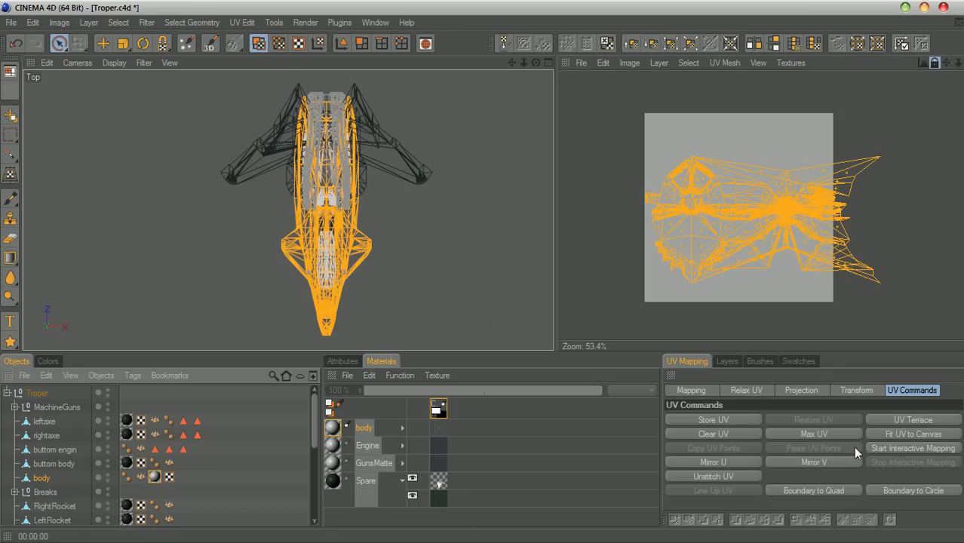
pyautogui.click(898, 448)
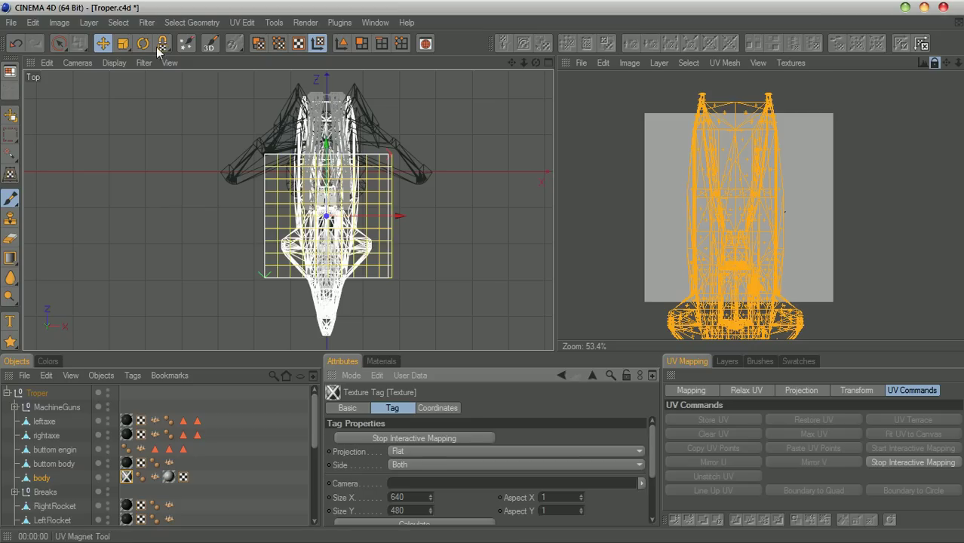
# Scale the flat projection to enclose the whole body, stop interactive mapping and move the UV mesh fully inside the canvas
pyautogui.click(122, 43)
pyautogui.moveTo(401, 216); pyautogui.dragTo(413, 216)
pyautogui.moveTo(322, 219); pyautogui.dragTo(325, 219)
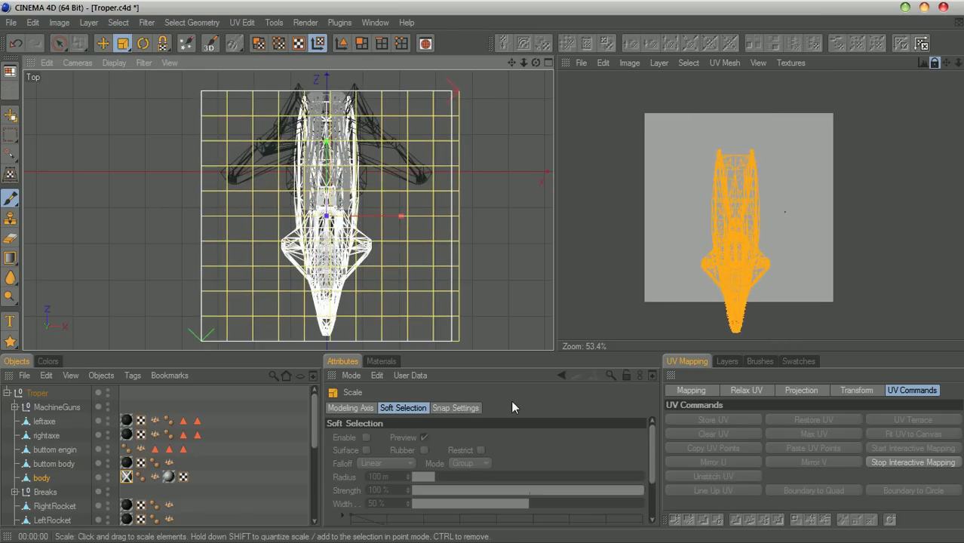
pyautogui.click(900, 464)
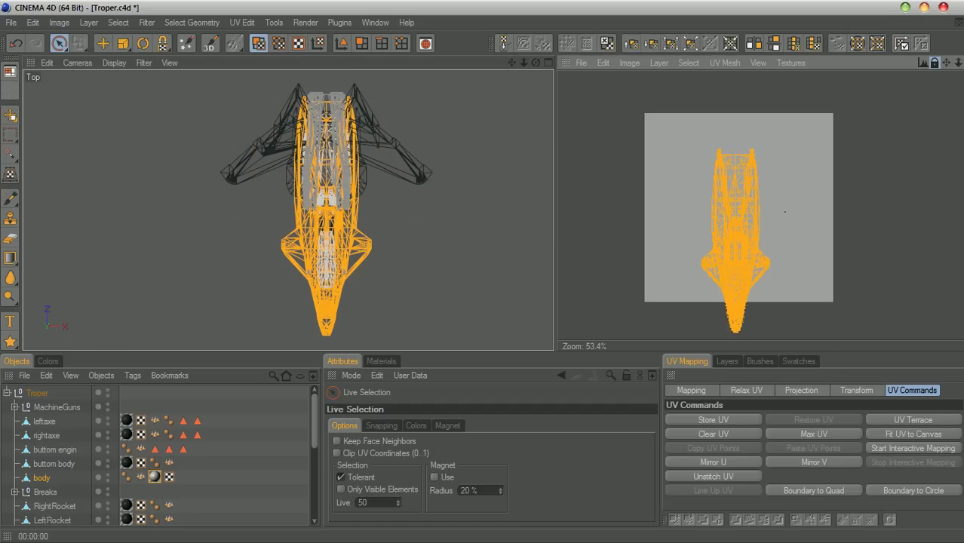
pyautogui.moveTo(744, 282); pyautogui.dragTo(755, 247)
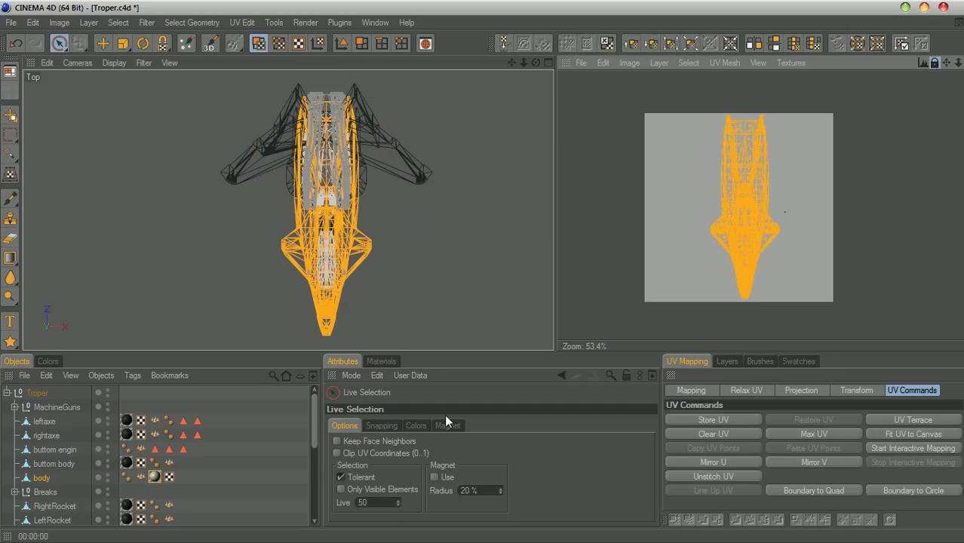
pyautogui.click(382, 362)
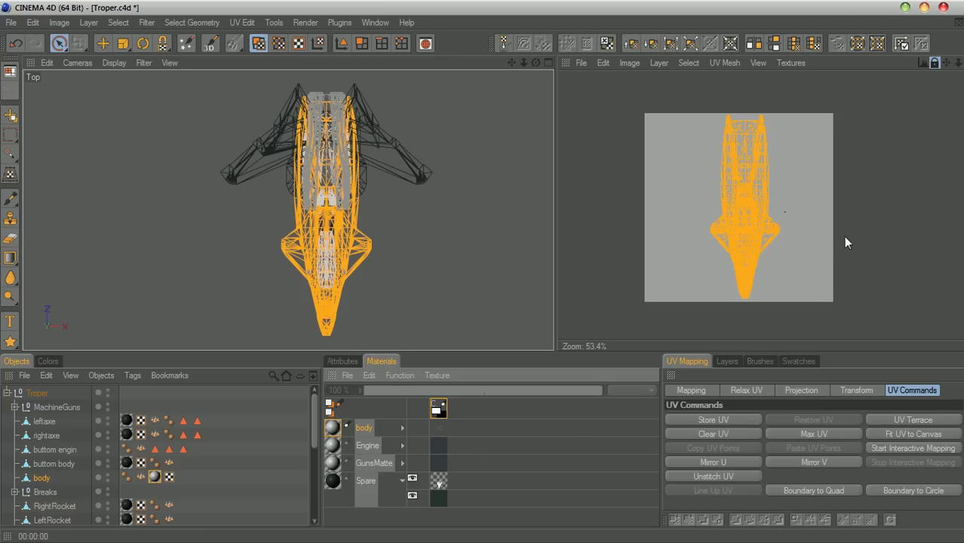
pyautogui.click(933, 62)
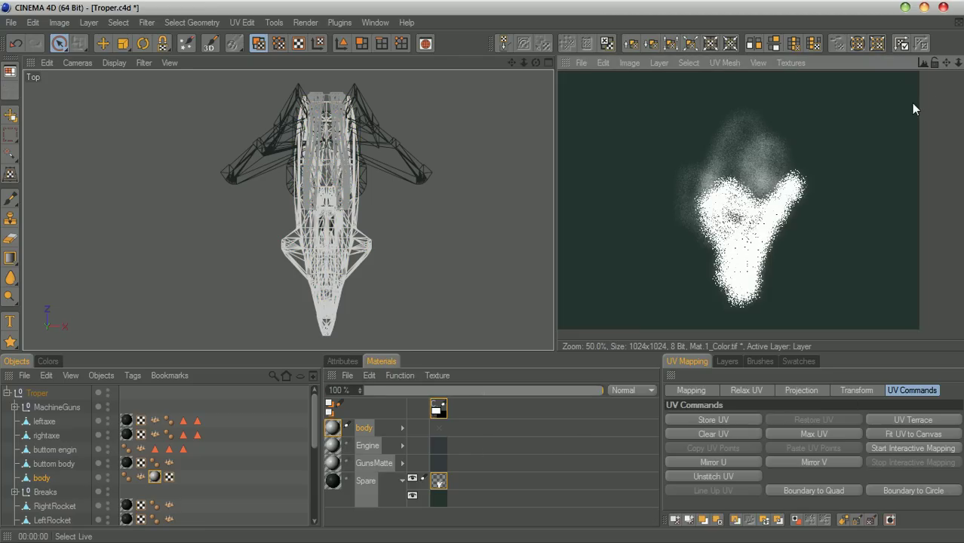
pyautogui.click(790, 63)
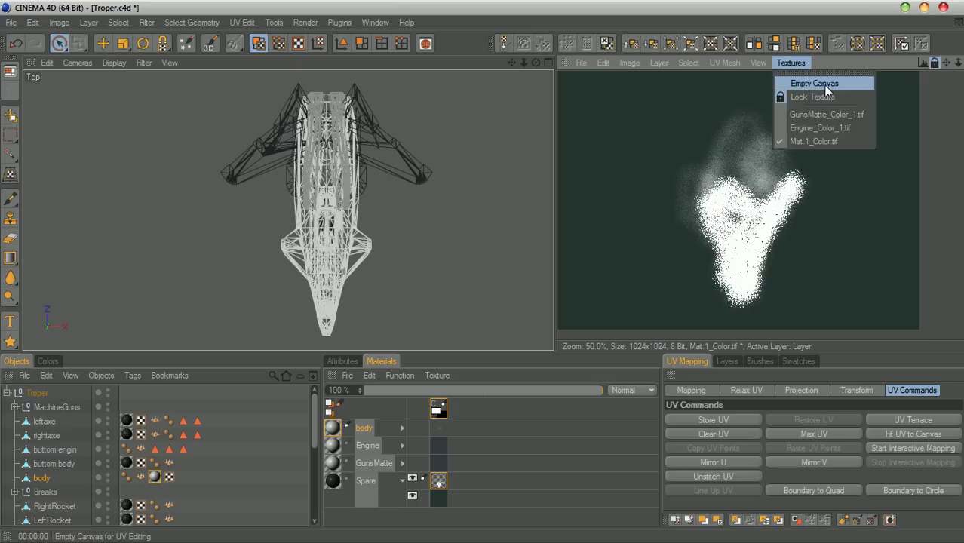
pyautogui.click(823, 83)
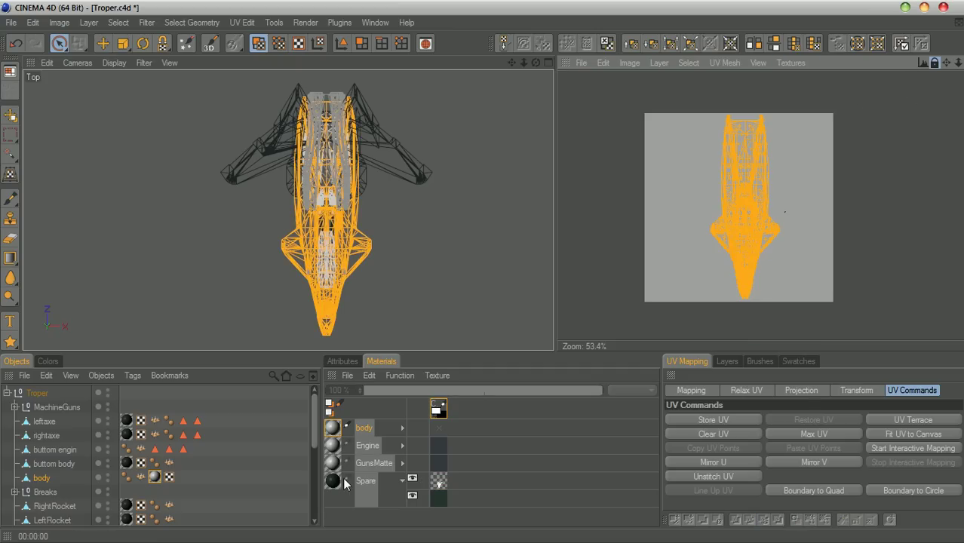
# Add a 1024 x 1024 pixel Color texture named body_Color_1 with hue 155° to the body material and display it on the canvas
pyautogui.rightClick(332, 428)
pyautogui.moveTo(461, 263)
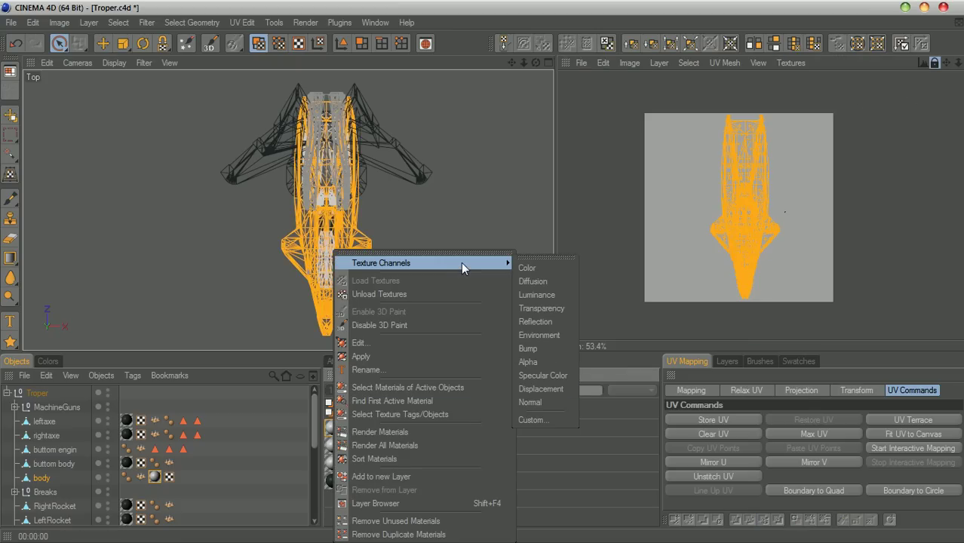
pyautogui.click(525, 264)
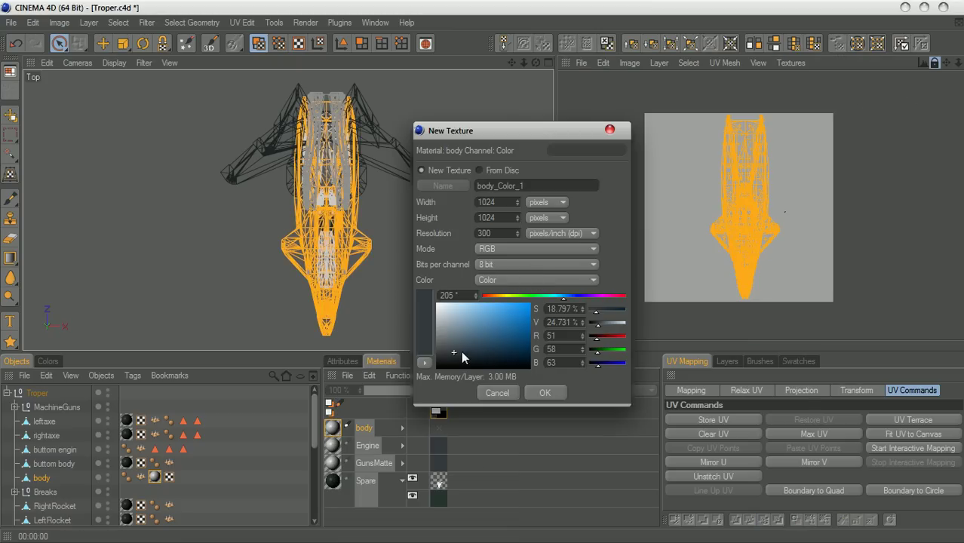
pyautogui.moveTo(561, 298); pyautogui.dragTo(543, 301)
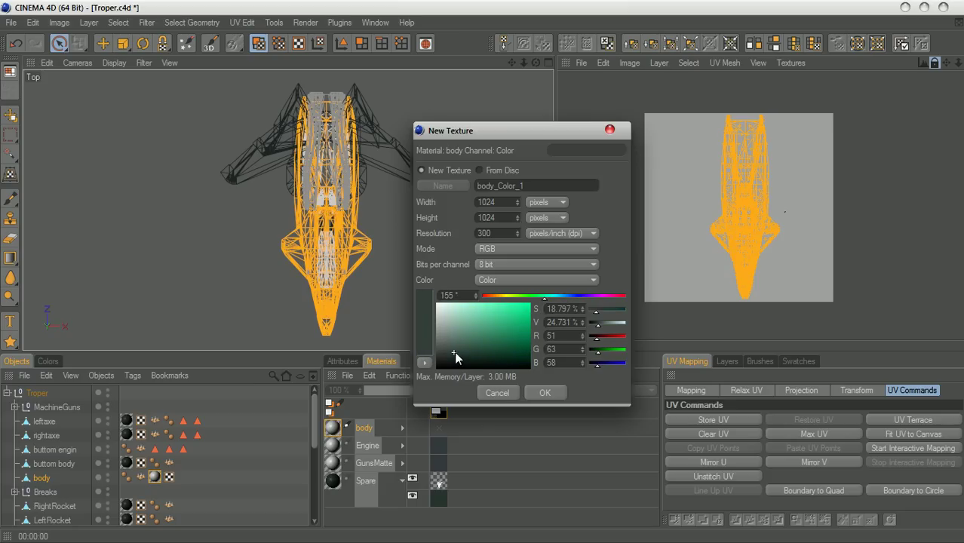
pyautogui.click(541, 393)
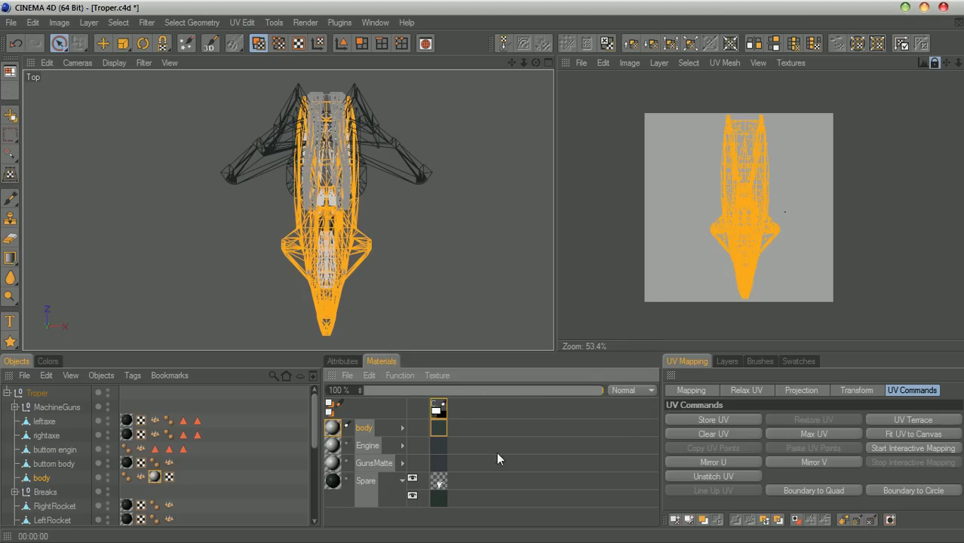
pyautogui.click(791, 63)
pyautogui.click(812, 128)
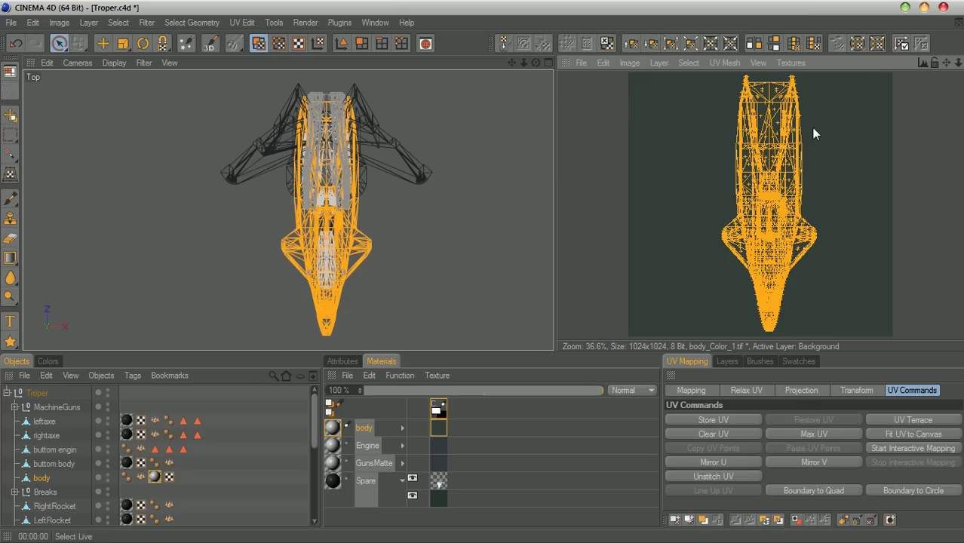
# Switch from the Top view to a maximized Perspective view of the aircraft and clear the body's UV polygon selection
pyautogui.click(549, 63)
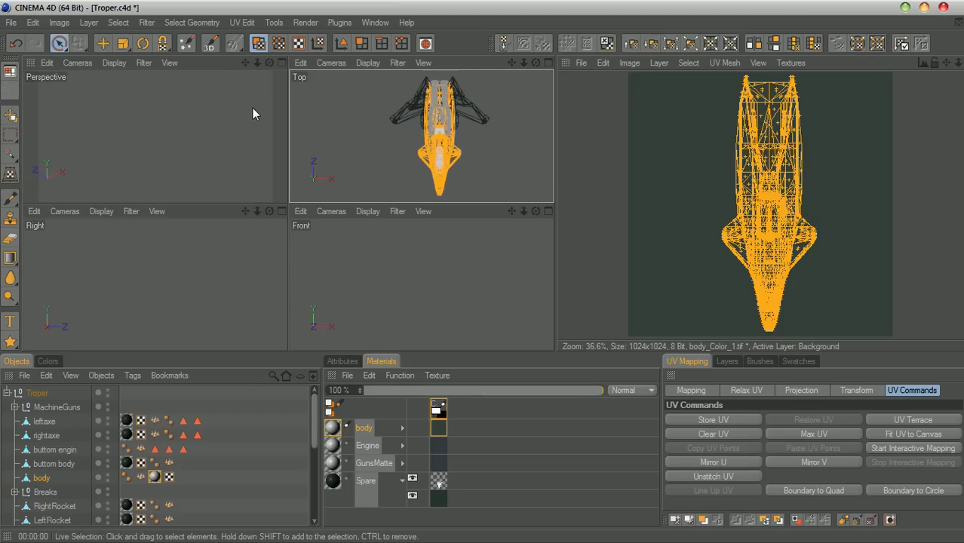
pyautogui.click(281, 64)
pyautogui.click(506, 184)
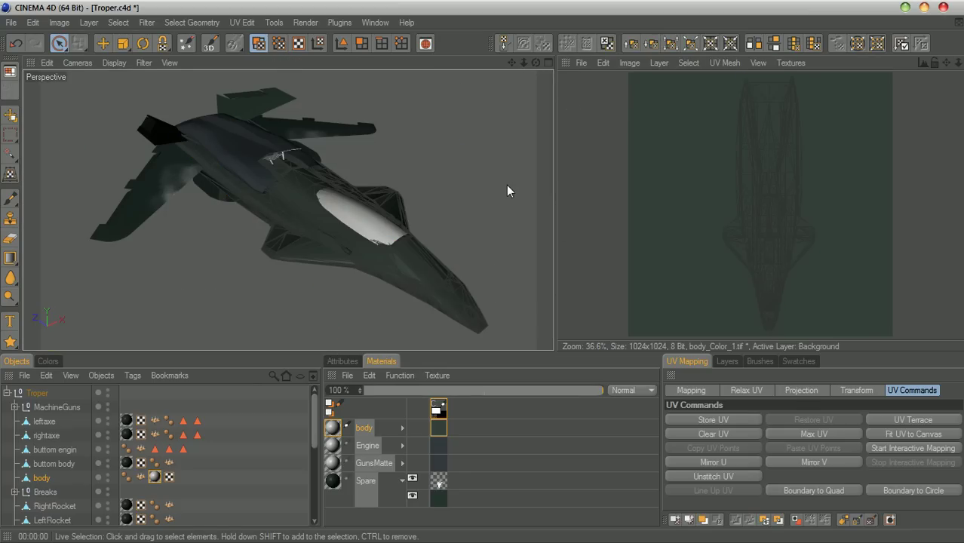
pyautogui.moveTo(535, 63)
pyautogui.mouseDown()
pyautogui.moveTo(534, 34)
pyautogui.moveTo(536, 61)
pyautogui.mouseUp()
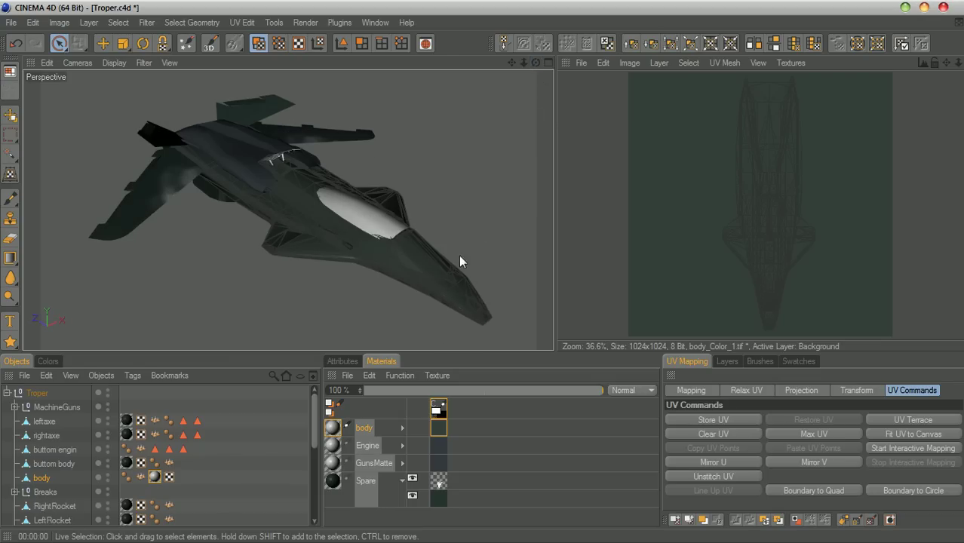
# Activate the Brush tool and add a new layer to the body material's Color texture
pyautogui.click(9, 200)
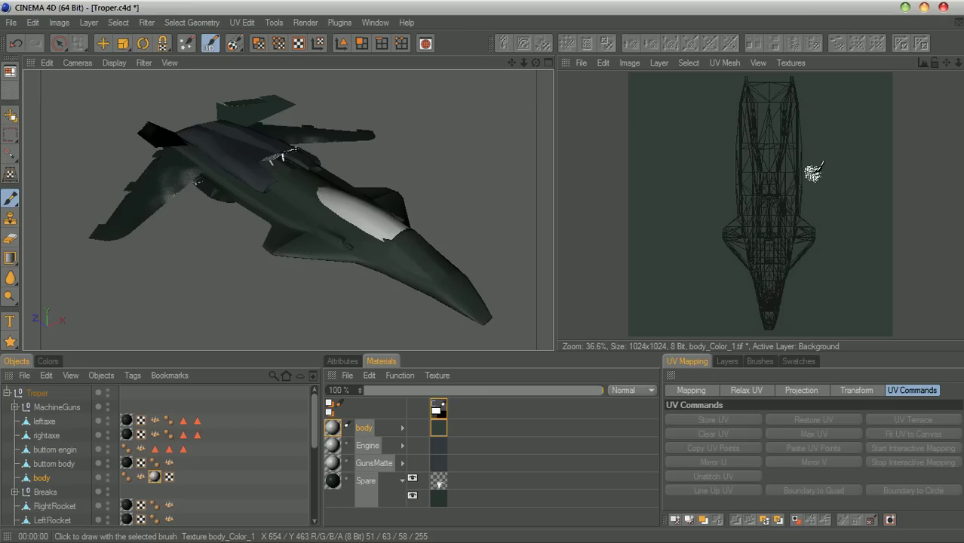
pyautogui.moveTo(535, 62)
pyautogui.mouseDown()
pyautogui.moveTo(520, 82)
pyautogui.moveTo(534, 57)
pyautogui.moveTo(539, 92)
pyautogui.mouseUp()
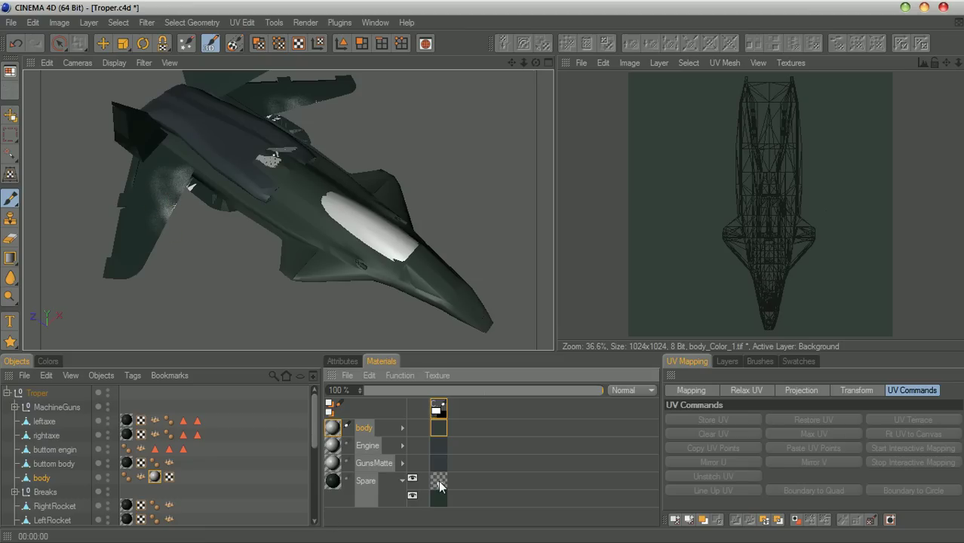
pyautogui.click(439, 480)
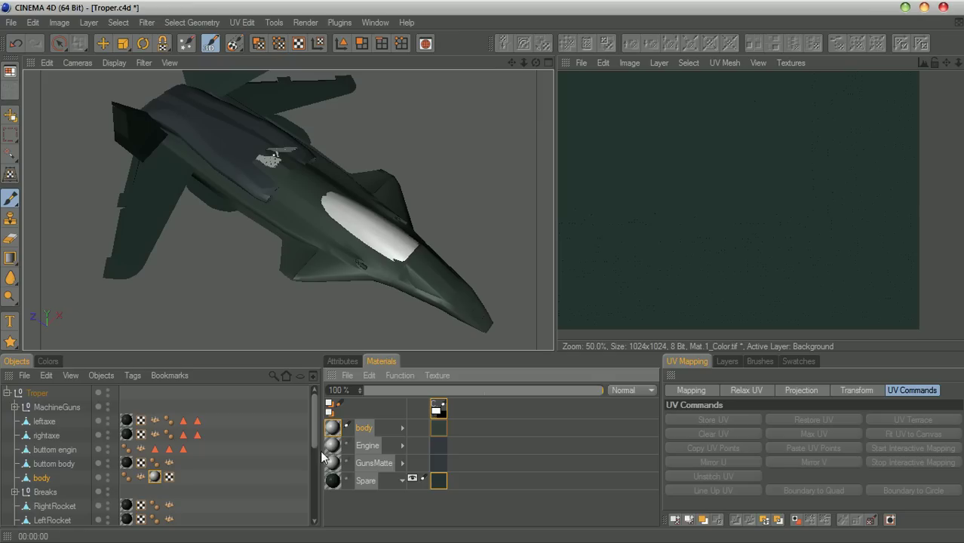
pyautogui.click(369, 429)
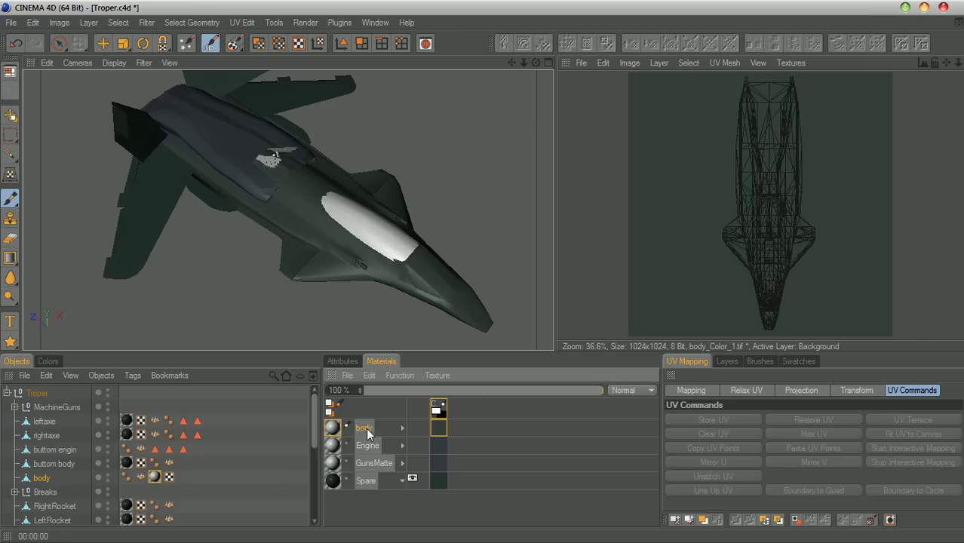
pyautogui.rightClick(431, 434)
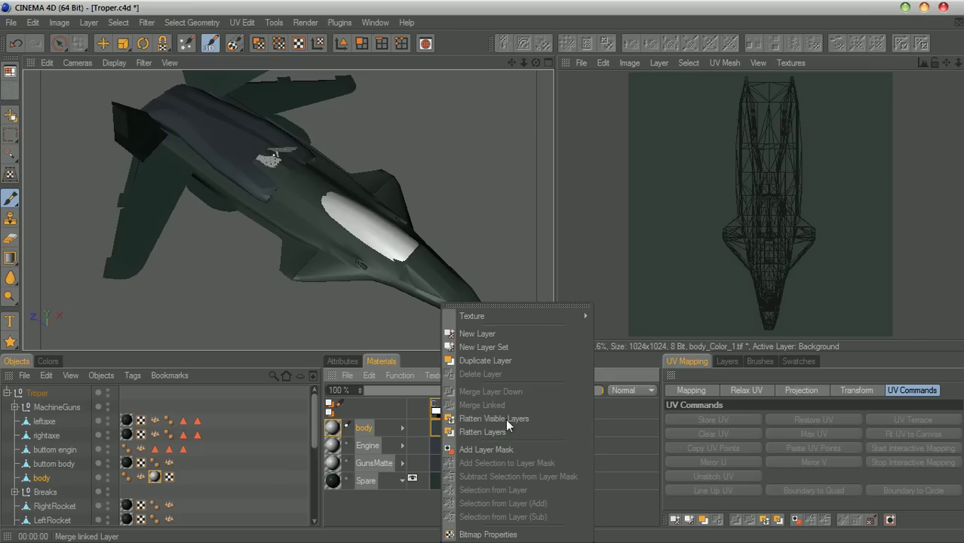
pyautogui.click(512, 340)
pyautogui.click(401, 427)
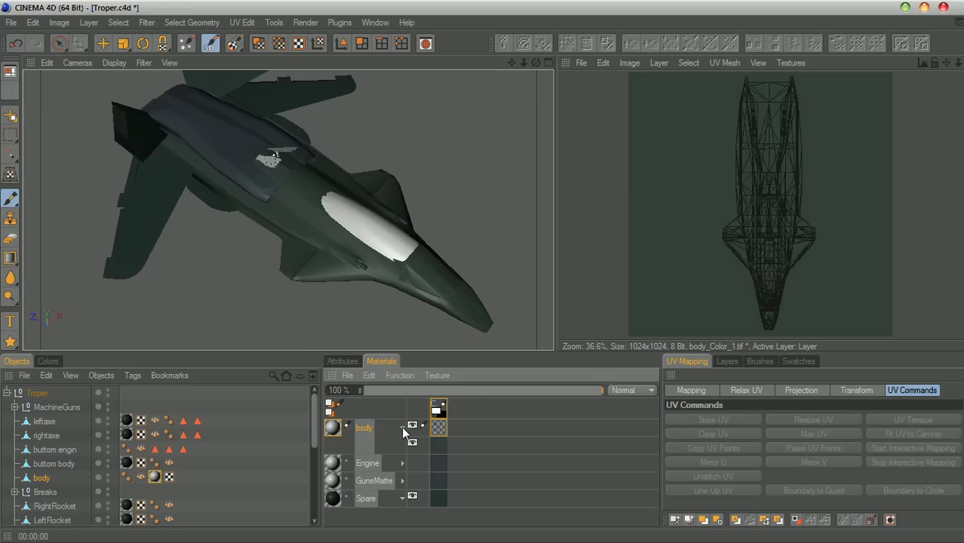
# Set the paint color to Texture Paint and load MetalMixed0010.jpg from D:\AVATAR-WS\Assets\Assets-tex as the pattern
pyautogui.click(49, 361)
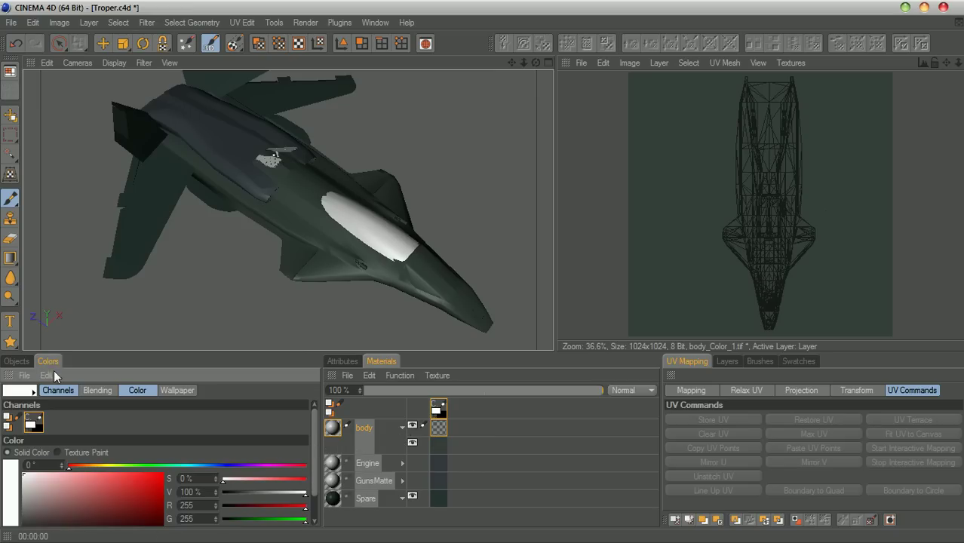
pyautogui.click(57, 453)
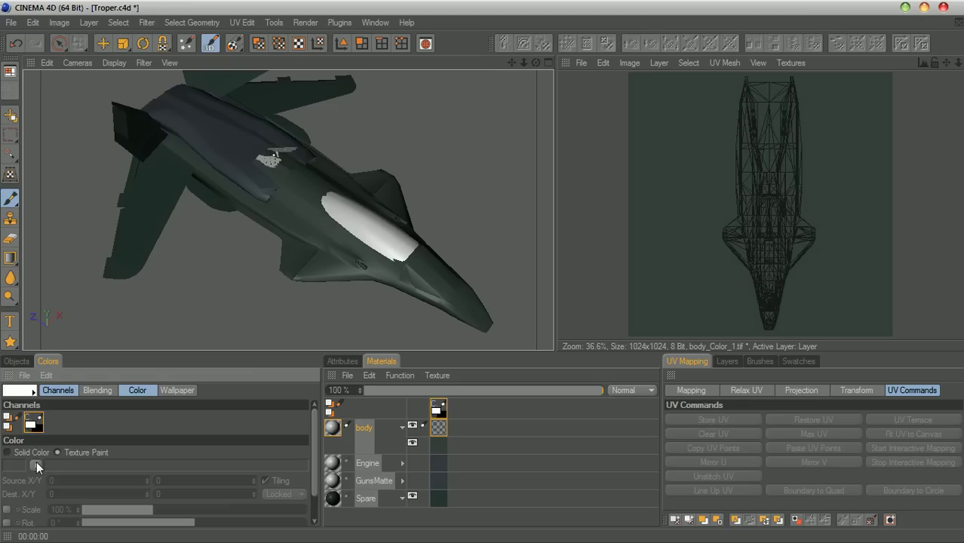
pyautogui.click(36, 466)
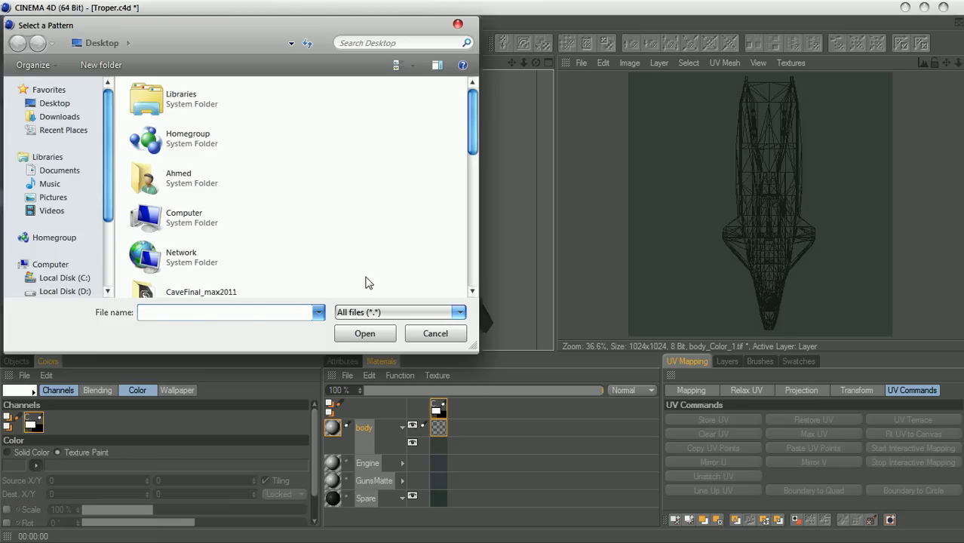
pyautogui.doubleClick(215, 212)
pyautogui.doubleClick(233, 158)
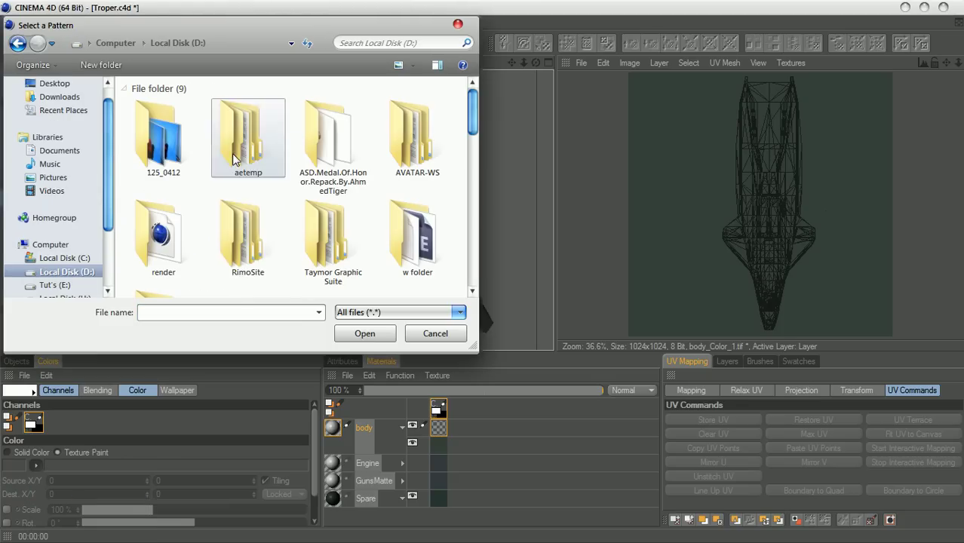
pyautogui.doubleClick(411, 128)
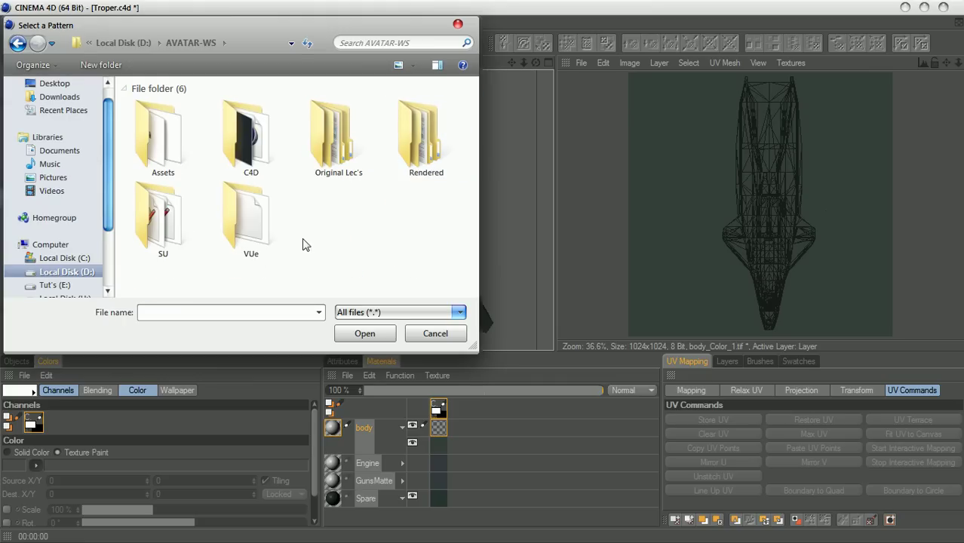
pyautogui.doubleClick(160, 150)
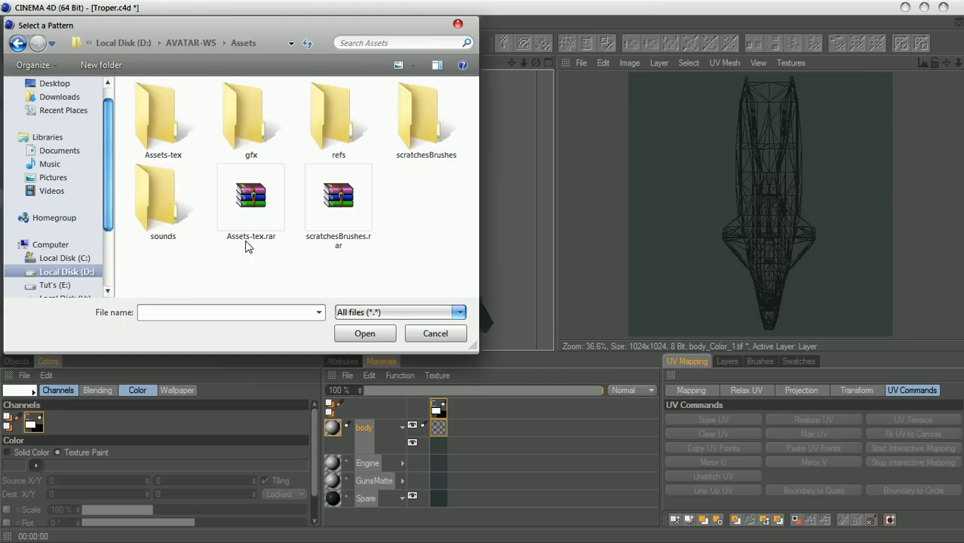
pyautogui.doubleClick(164, 151)
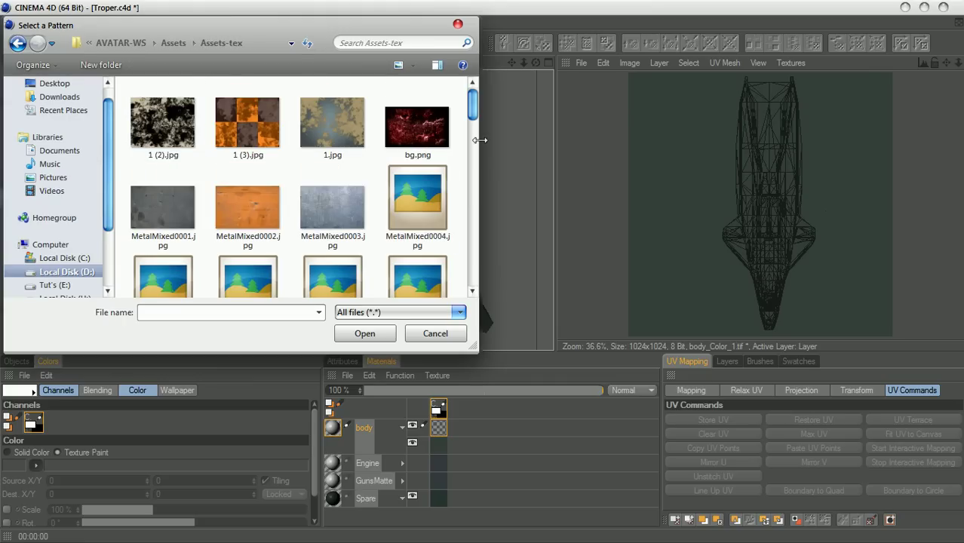
pyautogui.moveTo(475, 111); pyautogui.dragTo(475, 134)
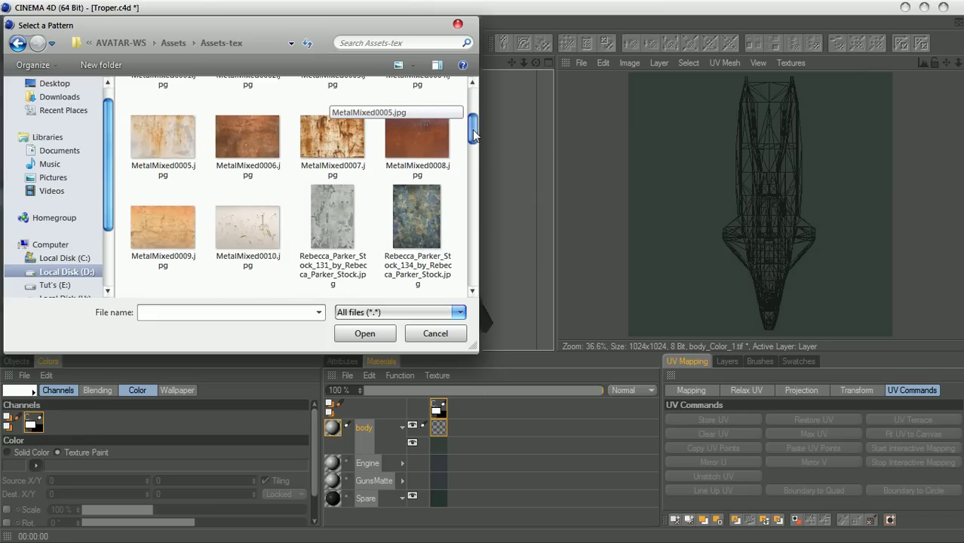
pyautogui.doubleClick(232, 212)
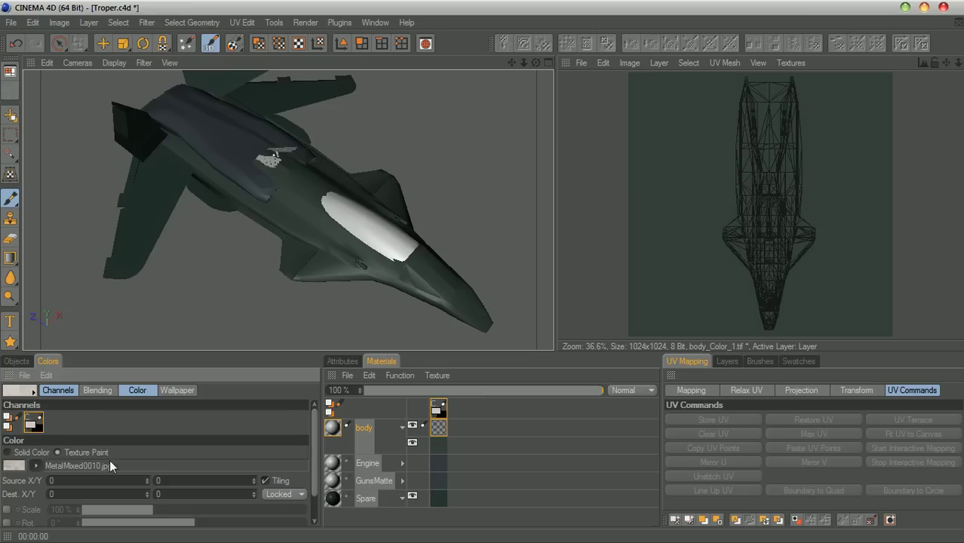
# Set the brush size to 80 and pressure to 100%, and try a textured stroke on the body beside the canopy
pyautogui.moveTo(526, 65); pyautogui.dragTo(565, 65)
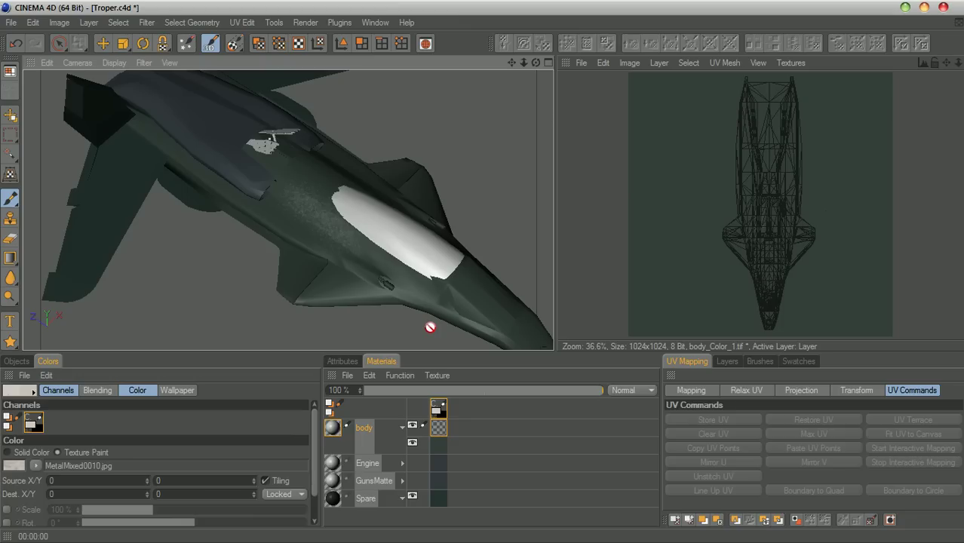
pyautogui.hotkey('ctrl', 'z')
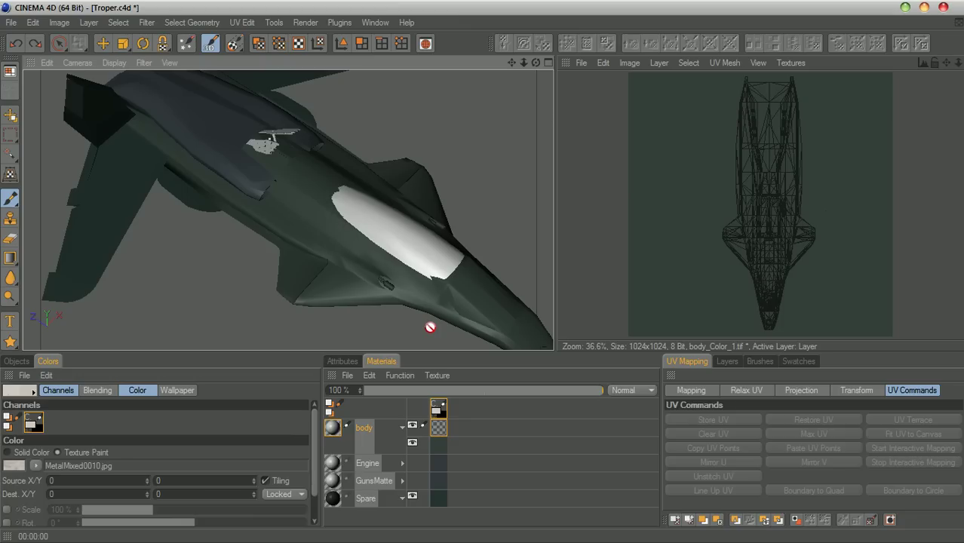
pyautogui.click(342, 363)
pyautogui.click(9, 200)
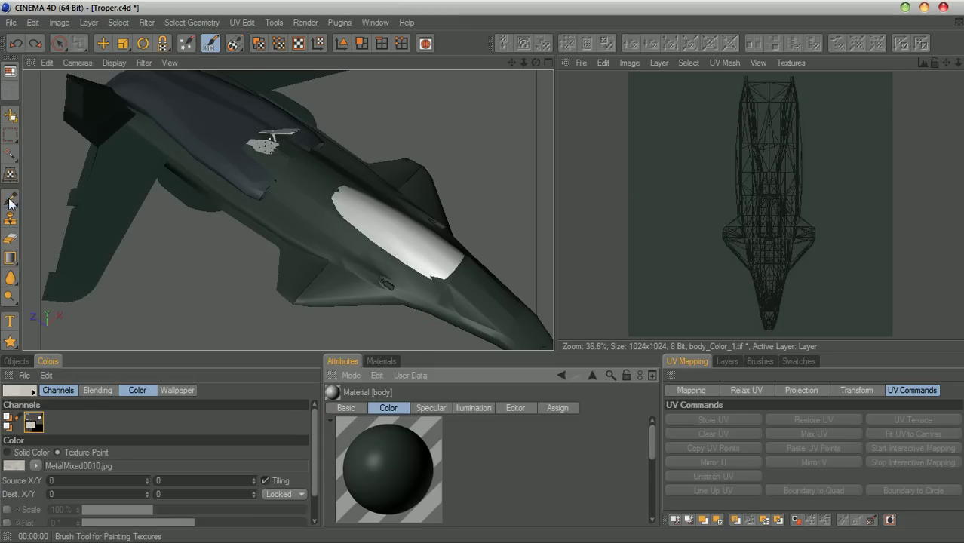
pyautogui.moveTo(639, 469); pyautogui.dragTo(639, 486)
pyautogui.moveTo(573, 498); pyautogui.dragTo(638, 503)
pyautogui.moveTo(394, 251)
pyautogui.mouseDown()
pyautogui.moveTo(317, 252)
pyautogui.moveTo(320, 271)
pyautogui.moveTo(292, 211)
pyautogui.moveTo(300, 202)
pyautogui.moveTo(288, 217)
pyautogui.moveTo(298, 204)
pyautogui.moveTo(317, 234)
pyautogui.mouseUp()
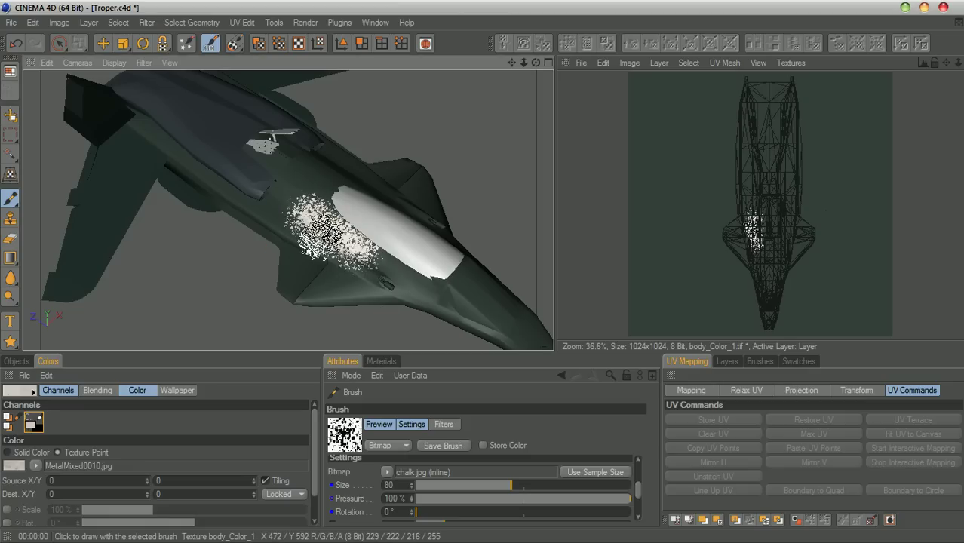
pyautogui.hotkey('ctrl', 'z')
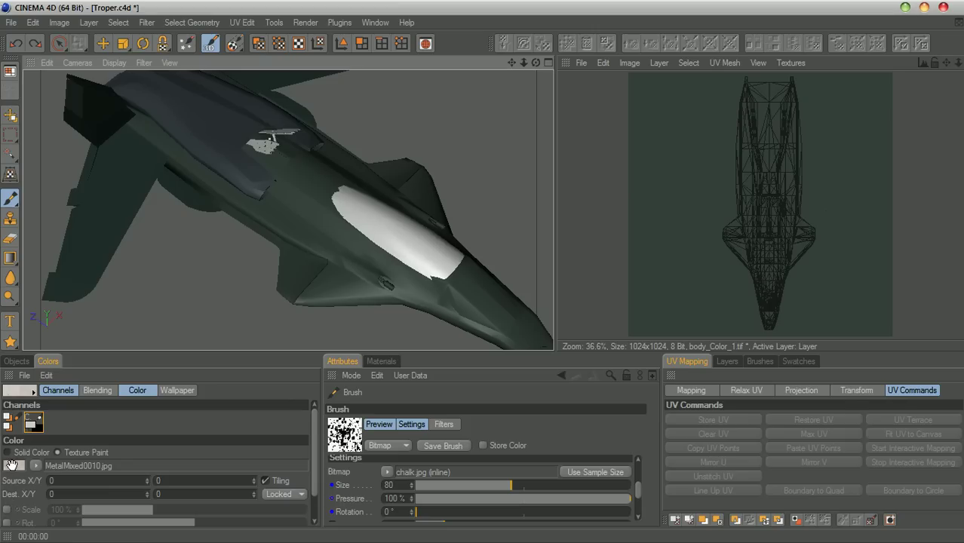
# Open the MetalMixed0010.jpg pattern for editing and apply Levels with input levels 98, 1, 174 and output levels 0 to 234
pyautogui.click(36, 465)
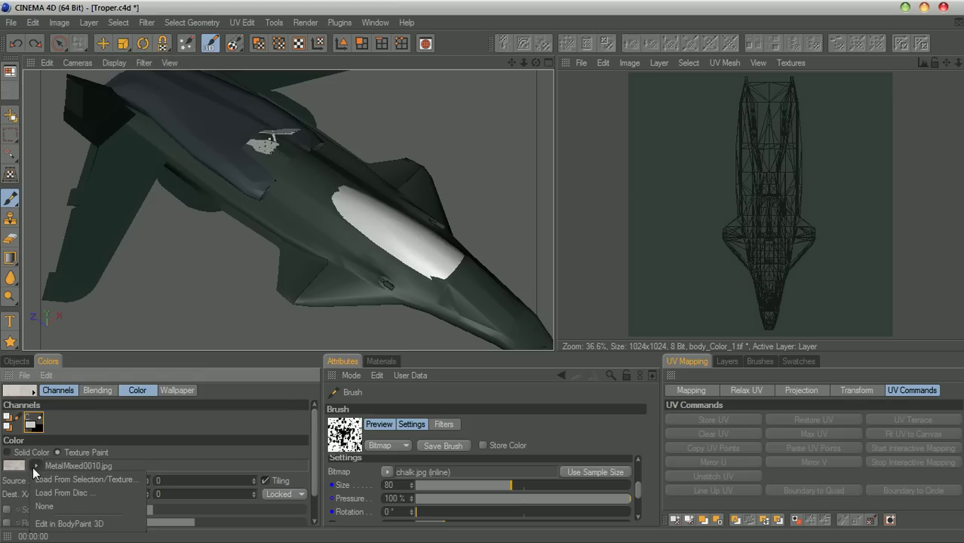
pyautogui.click(75, 524)
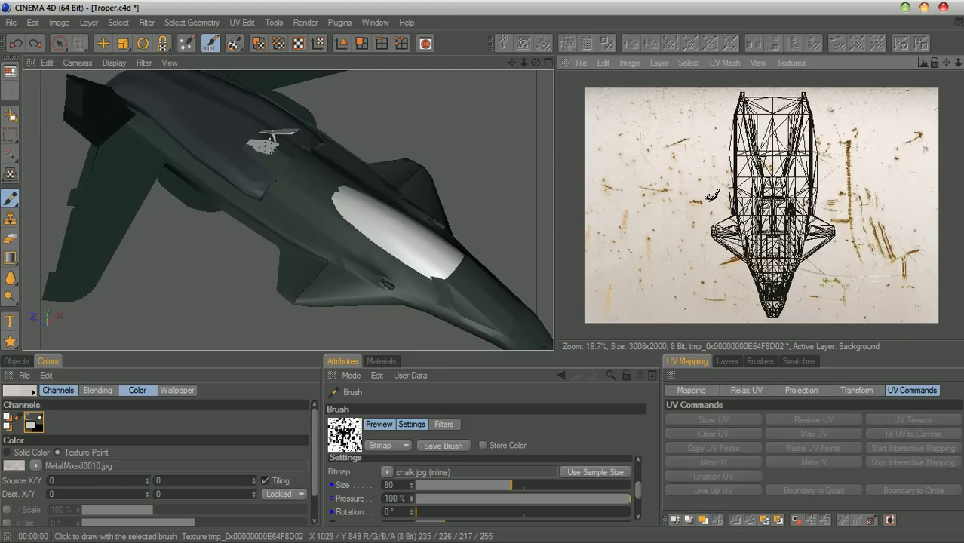
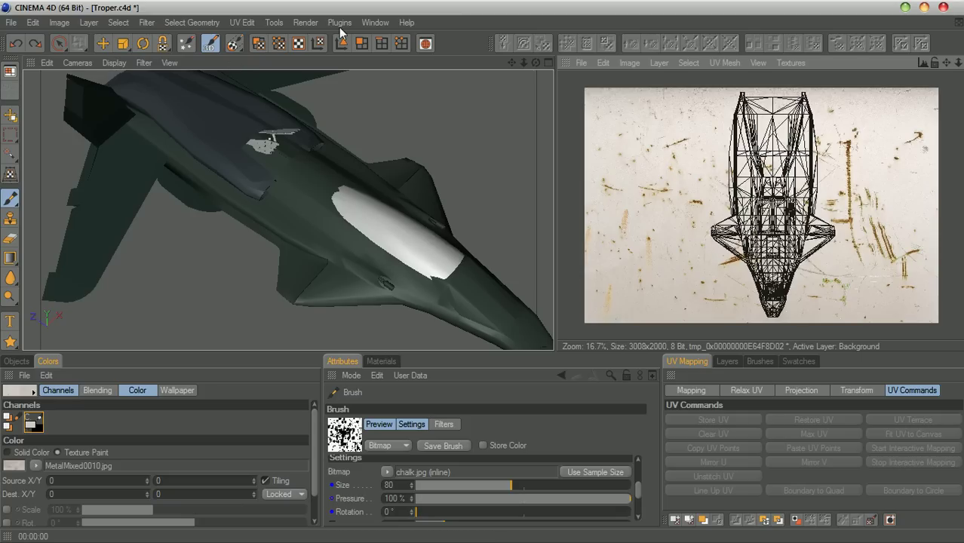
pyautogui.click(147, 23)
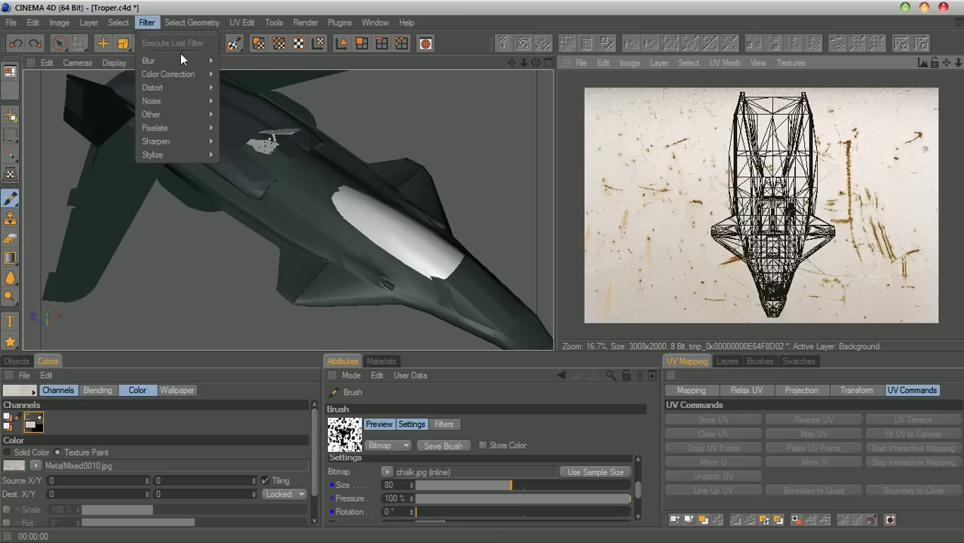
pyautogui.moveTo(197, 73)
pyautogui.click(298, 100)
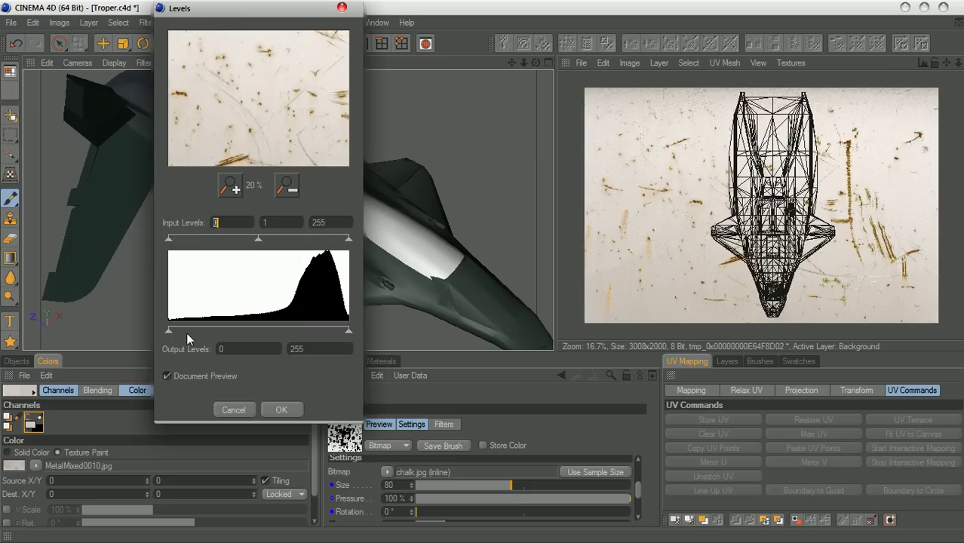
pyautogui.moveTo(347, 241)
pyautogui.mouseDown()
pyautogui.moveTo(242, 239)
pyautogui.moveTo(299, 239)
pyautogui.mouseUp()
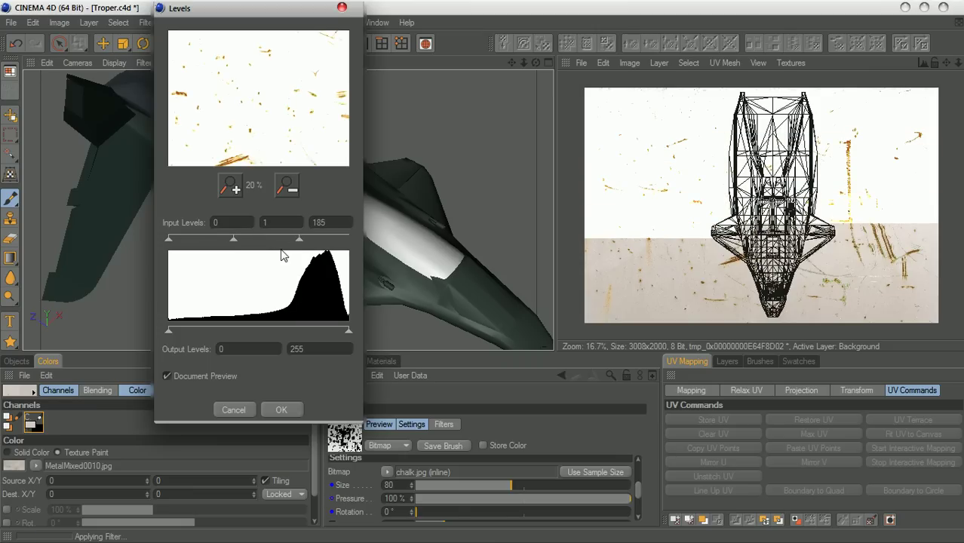
pyautogui.moveTo(171, 240); pyautogui.dragTo(221, 239)
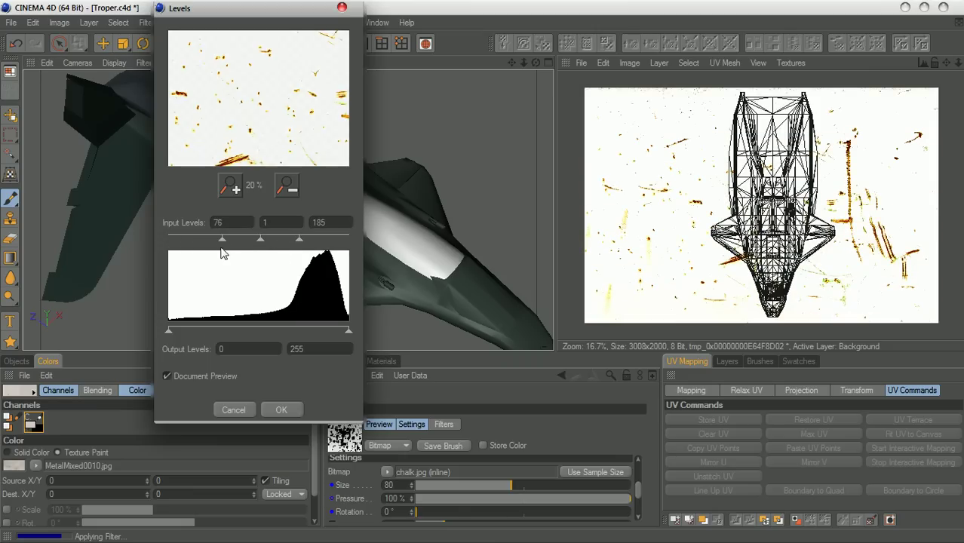
pyautogui.moveTo(167, 330)
pyautogui.mouseDown()
pyautogui.moveTo(200, 331)
pyautogui.moveTo(169, 331)
pyautogui.mouseUp()
pyautogui.moveTo(348, 331); pyautogui.dragTo(326, 330)
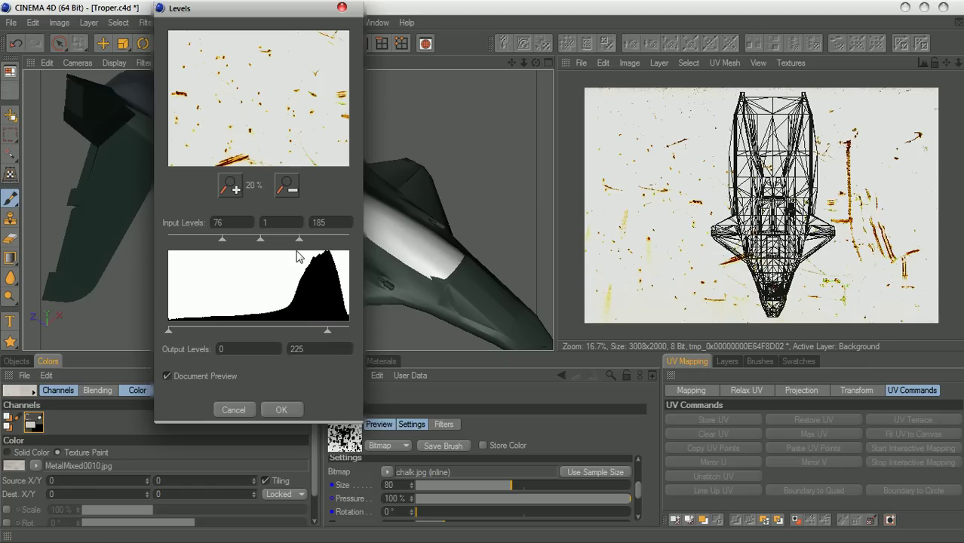
pyautogui.moveTo(299, 239)
pyautogui.mouseDown()
pyautogui.moveTo(281, 238)
pyautogui.moveTo(291, 238)
pyautogui.mouseUp()
pyautogui.moveTo(222, 239); pyautogui.dragTo(237, 240)
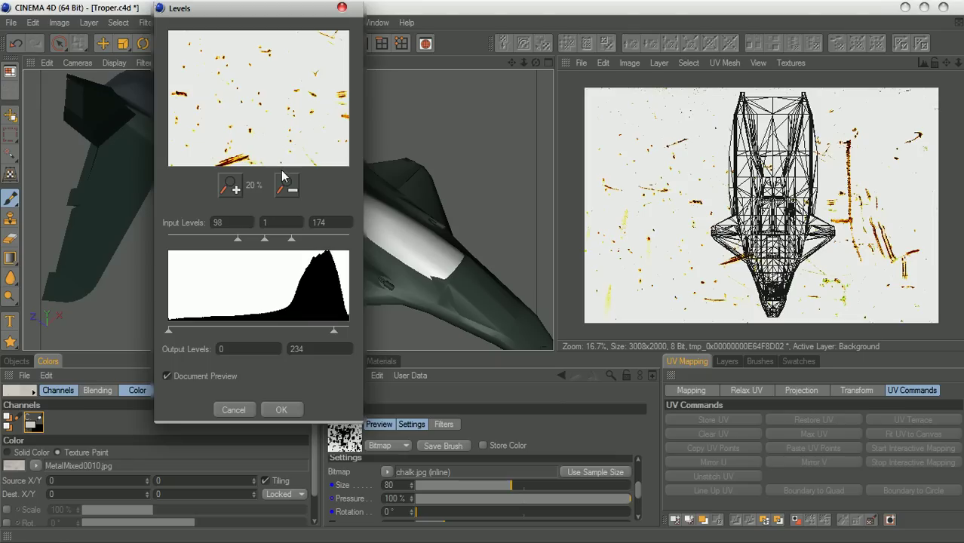
pyautogui.click(282, 413)
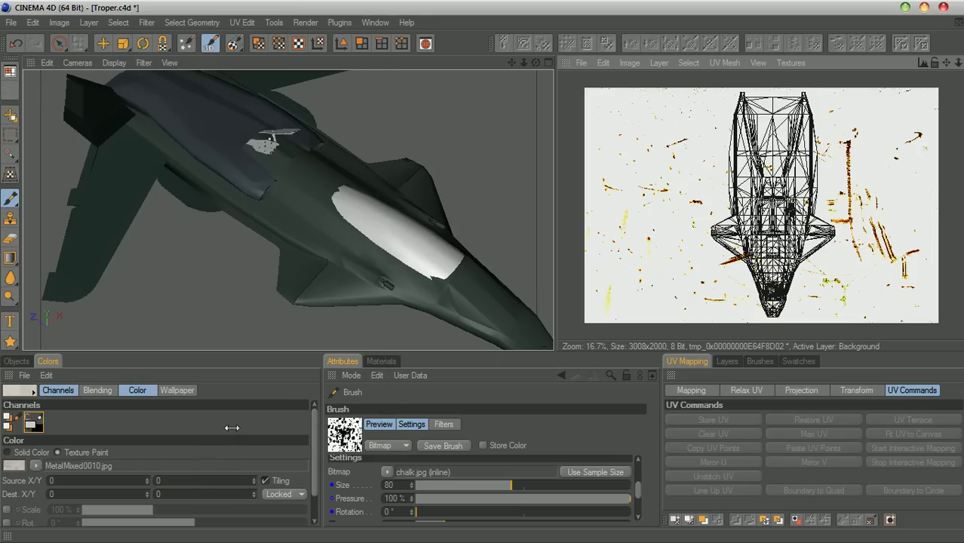
# Colorize the MetalMixed0010.jpg pattern with Hue/Saturation, setting H to -109, S to 30 and L to 14
pyautogui.click(790, 62)
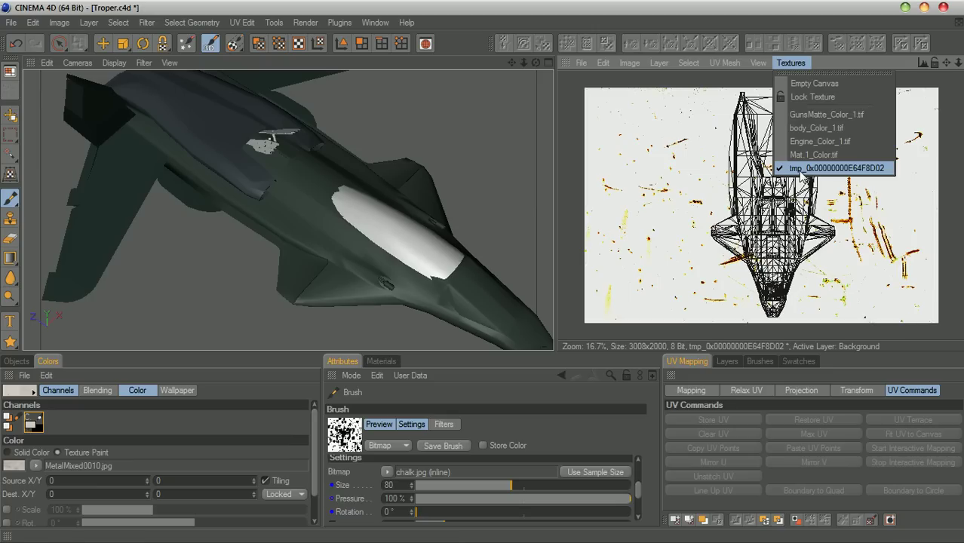
pyautogui.click(250, 26)
pyautogui.click(150, 23)
pyautogui.moveTo(173, 74)
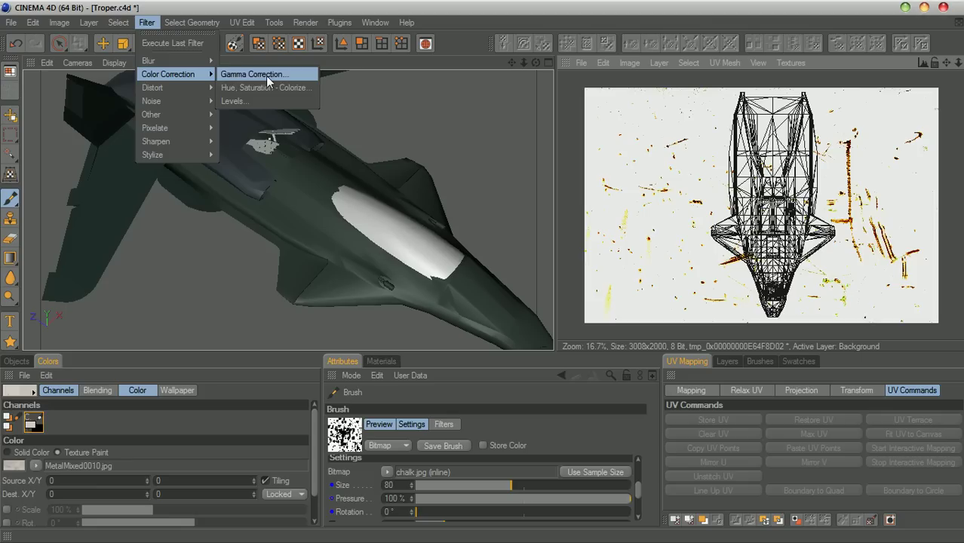
pyautogui.click(284, 87)
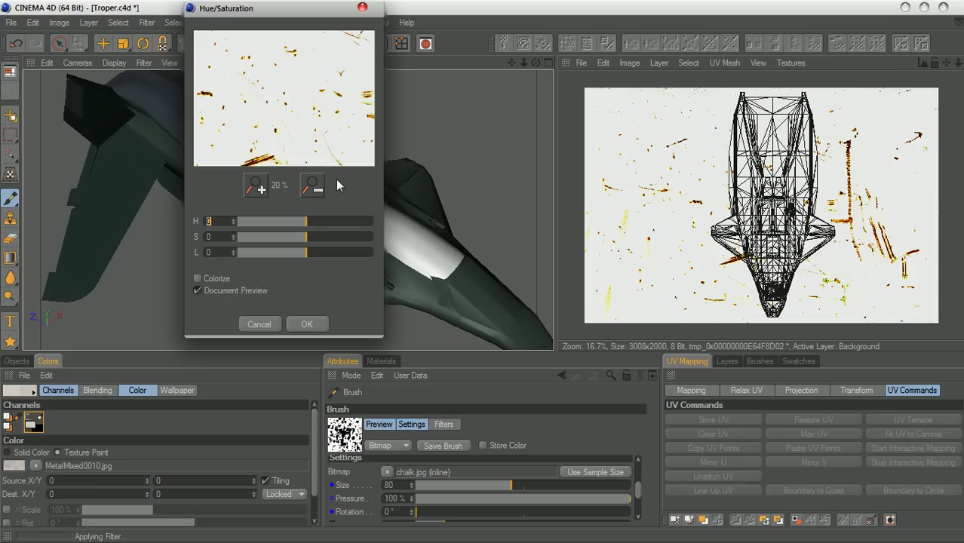
pyautogui.click(213, 279)
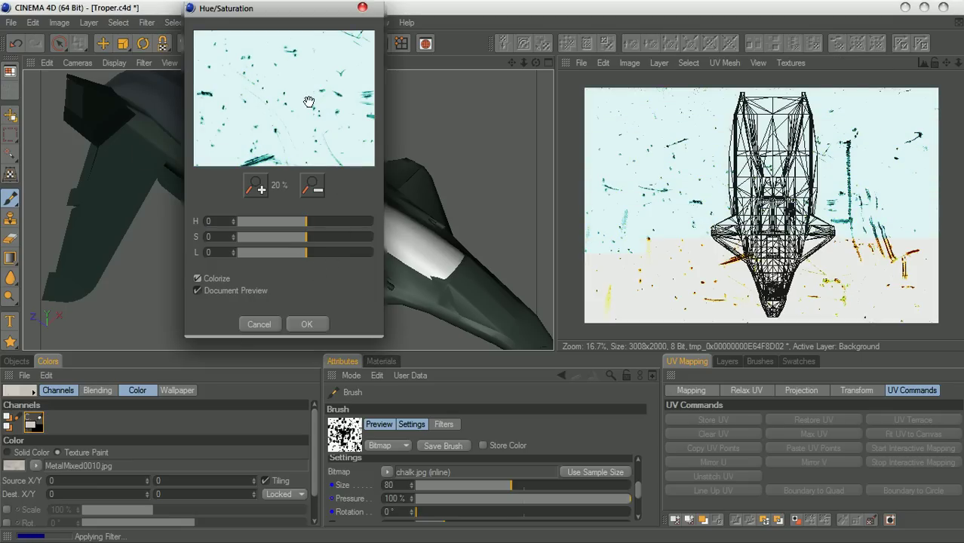
pyautogui.moveTo(308, 240)
pyautogui.mouseDown()
pyautogui.moveTo(320, 240)
pyautogui.moveTo(304, 224)
pyautogui.moveTo(332, 231)
pyautogui.moveTo(319, 232)
pyautogui.mouseUp()
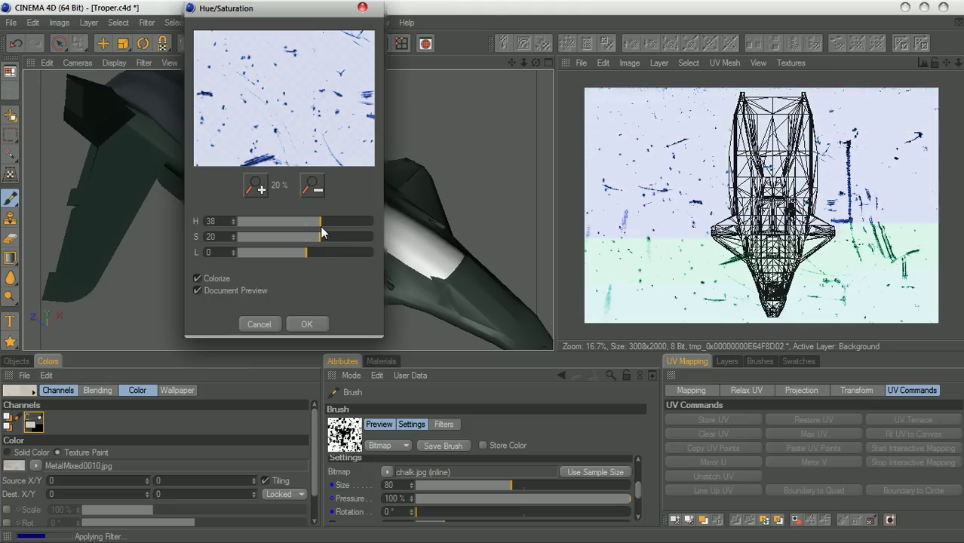
pyautogui.moveTo(308, 254); pyautogui.dragTo(264, 222)
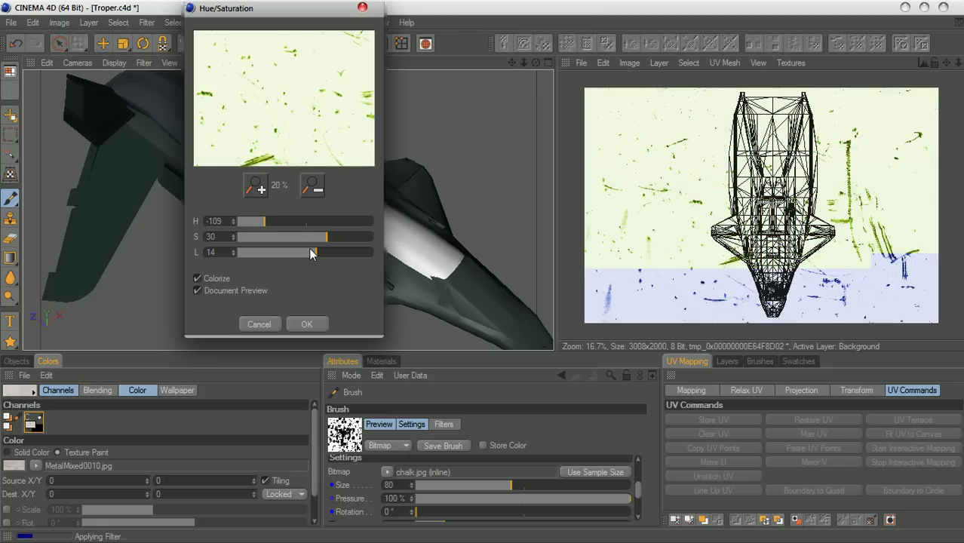
pyautogui.click(316, 330)
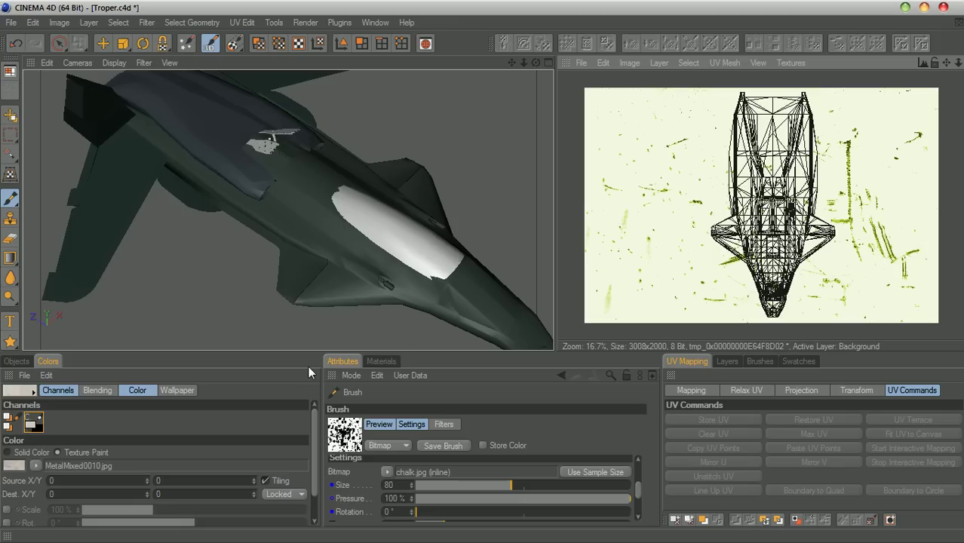
# Switch the texture view back to body_Color_1.tif, try a chalk stroke on the body behind the canopy and undo it
pyautogui.click(297, 494)
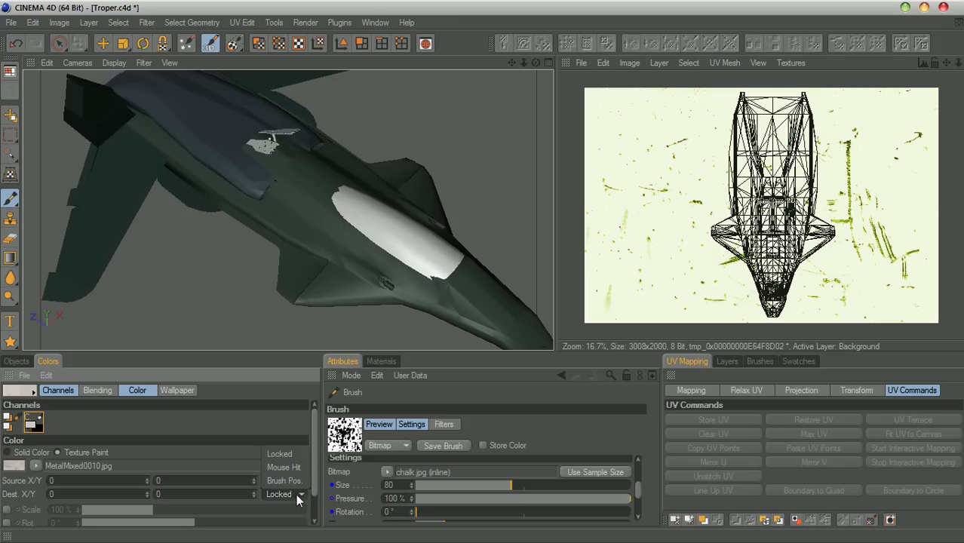
pyautogui.click(296, 494)
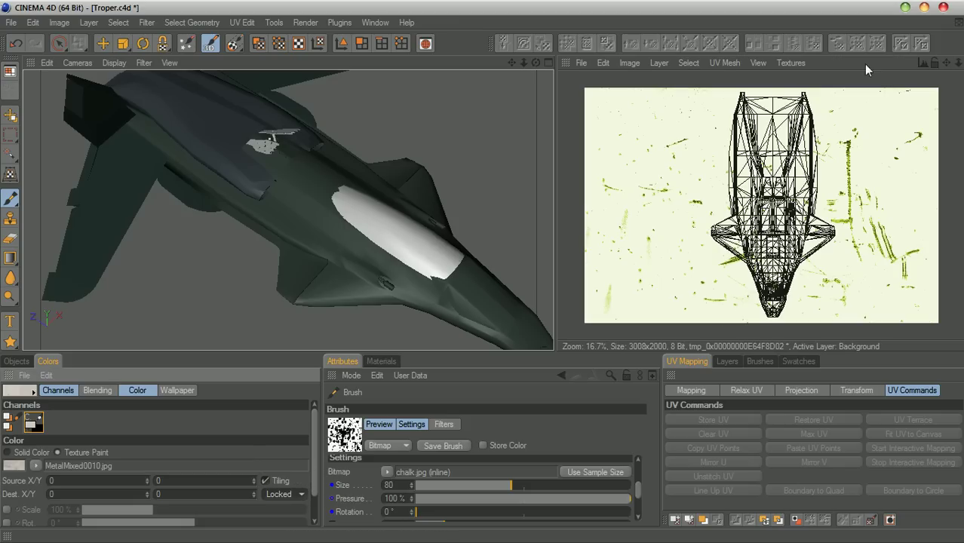
pyautogui.click(791, 64)
pyautogui.click(816, 128)
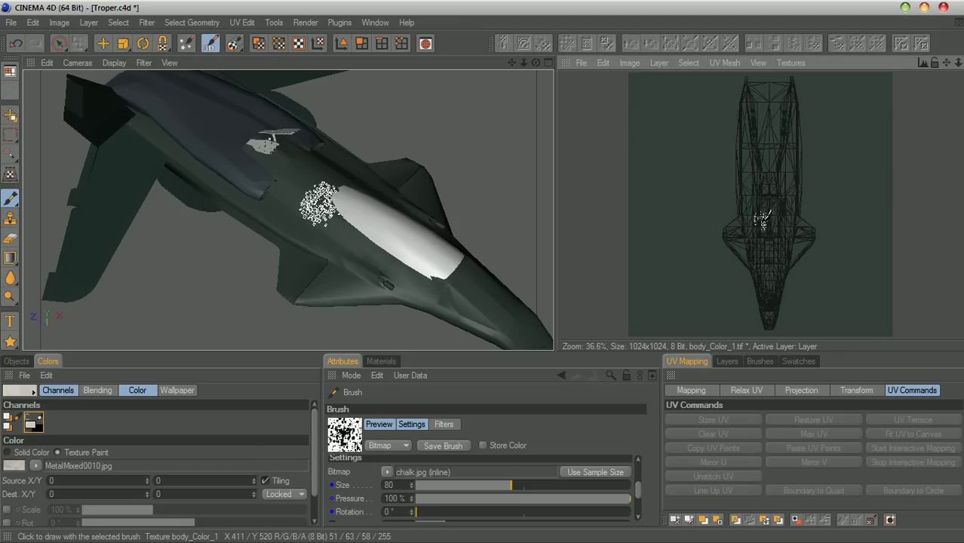
pyautogui.moveTo(305, 201); pyautogui.dragTo(327, 233)
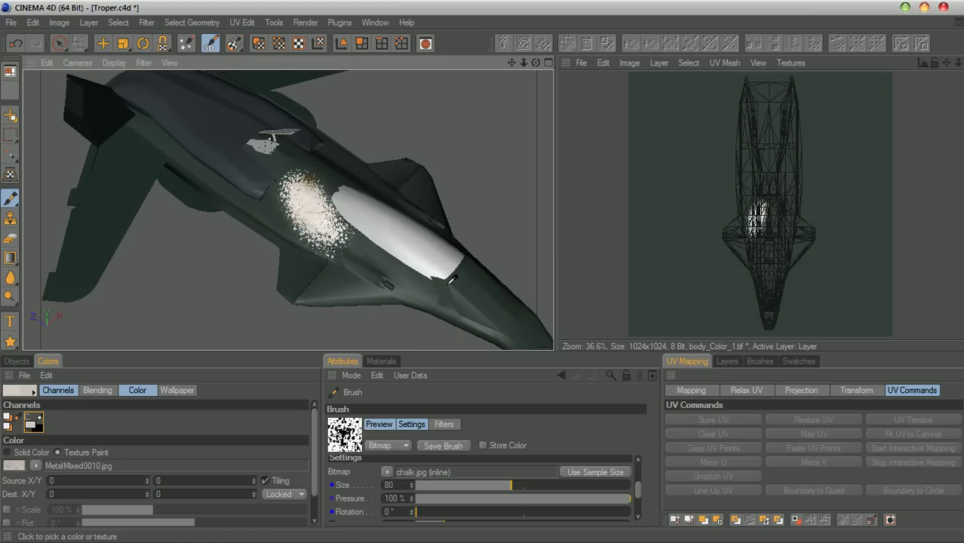
pyautogui.hotkey('ctrl', 'z')
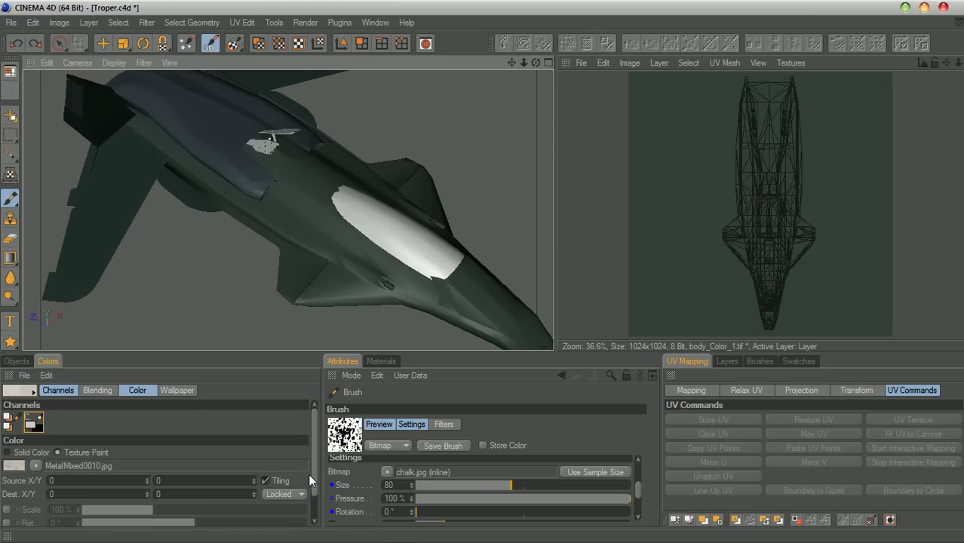
# Enable pattern scaling at 112%, try a chalk stroke beside the canopy and undo it
pyautogui.scroll(-2, 309, 475)
pyautogui.click(6, 481)
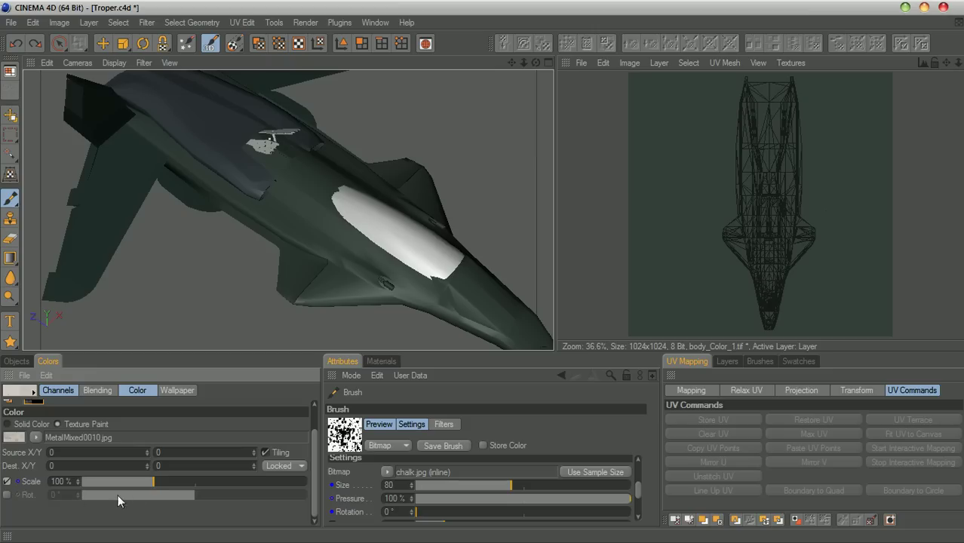
pyautogui.moveTo(153, 483)
pyautogui.mouseDown()
pyautogui.moveTo(104, 482)
pyautogui.moveTo(198, 483)
pyautogui.moveTo(158, 482)
pyautogui.mouseUp()
pyautogui.moveTo(293, 249)
pyautogui.mouseDown()
pyautogui.moveTo(301, 207)
pyautogui.moveTo(317, 242)
pyautogui.mouseUp()
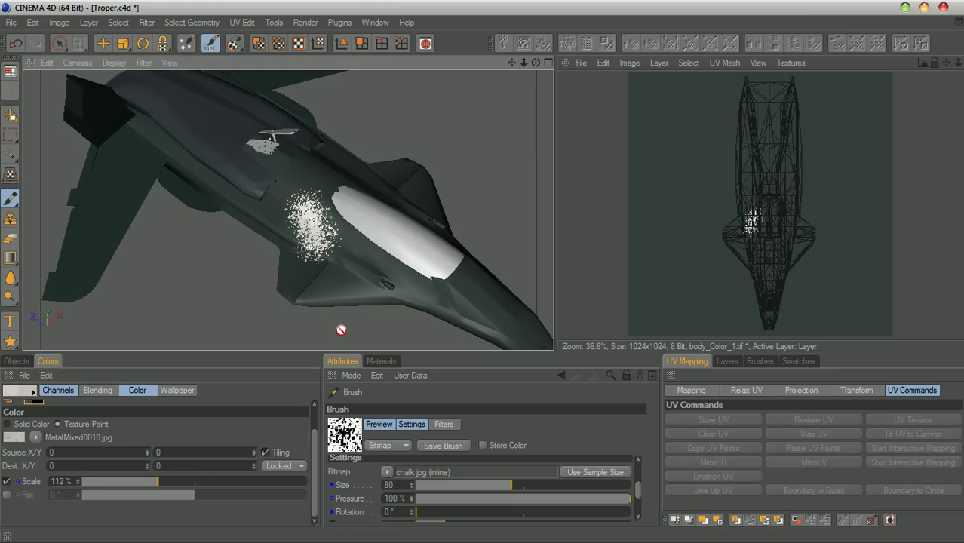
pyautogui.hotkey('ctrl', 'z')
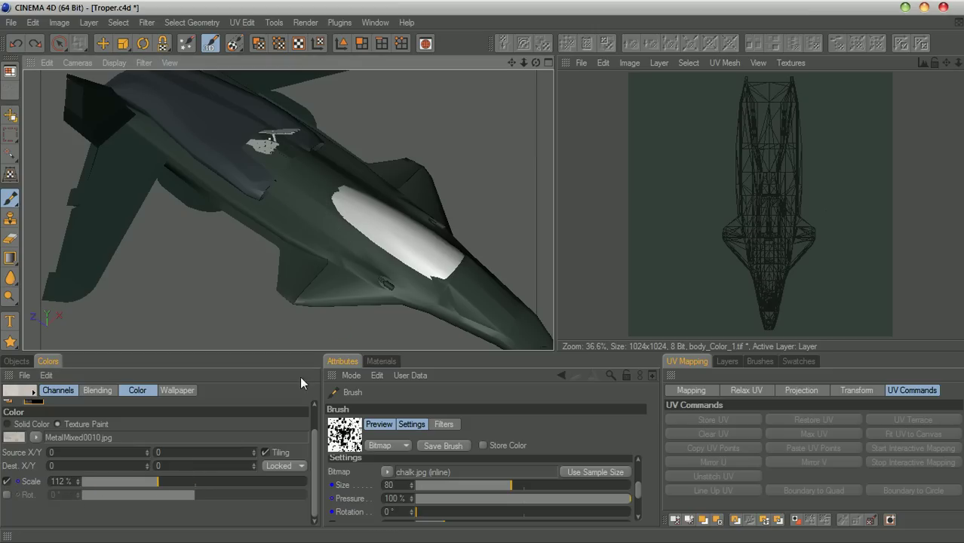
# Try a stroke behind the canopy with pattern tiling off and the scale at 21%, and undo it
pyautogui.click(265, 452)
pyautogui.moveTo(141, 483); pyautogui.dragTo(114, 481)
pyautogui.moveTo(280, 186); pyautogui.dragTo(320, 220)
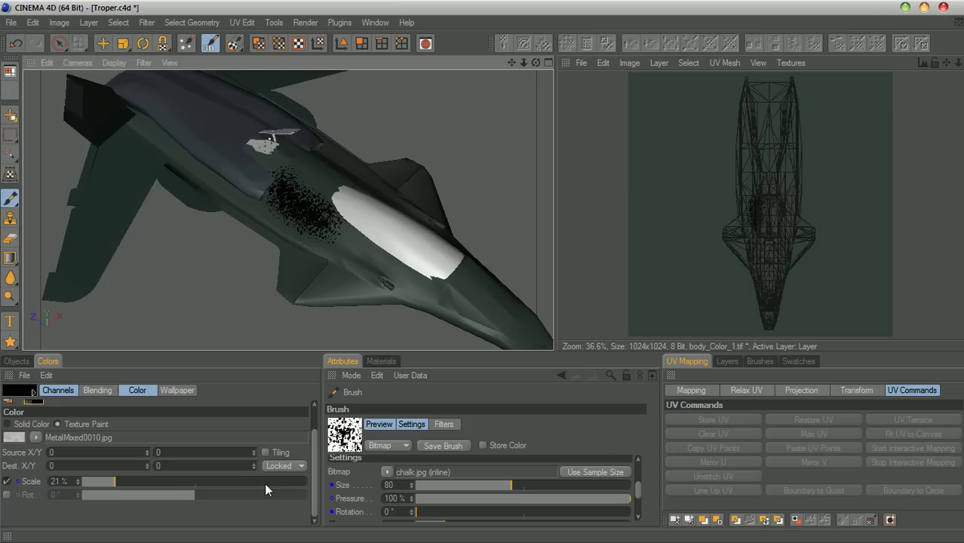
pyautogui.hotkey('ctrl', 'z')
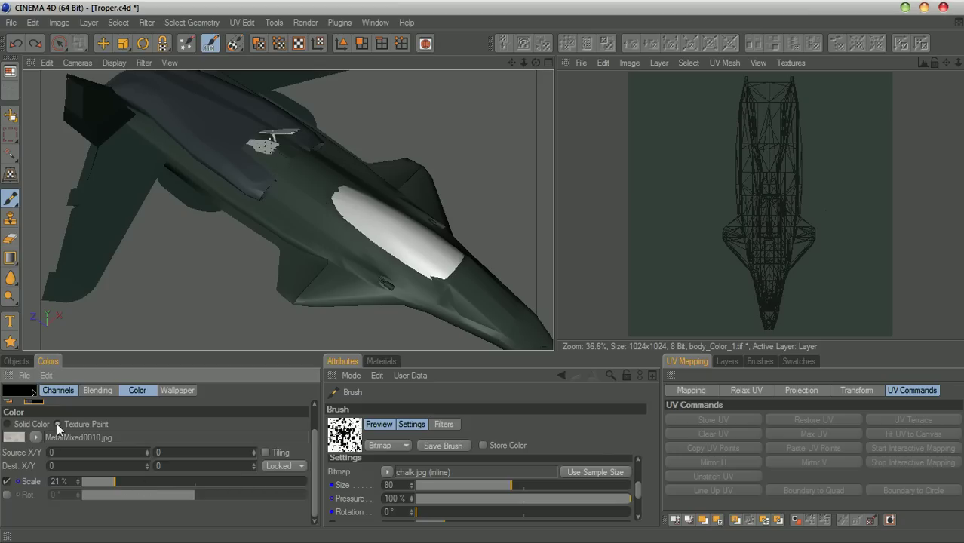
# Turn pattern tiling back on, try strokes on the body at 21% scale and undo them
pyautogui.click(264, 452)
pyautogui.moveTo(288, 285); pyautogui.dragTo(315, 217)
pyautogui.hotkey('ctrl', 'z')
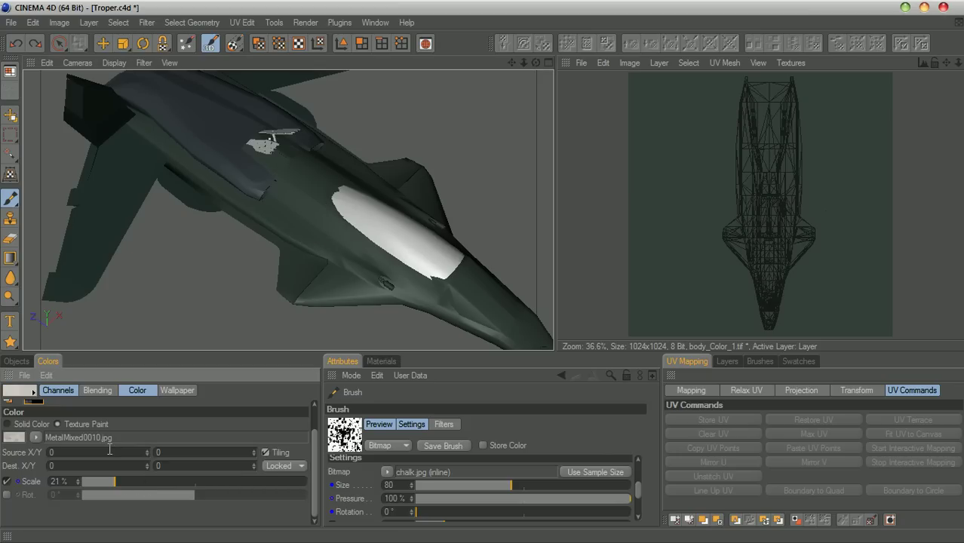
pyautogui.moveTo(331, 249); pyautogui.dragTo(323, 225)
pyautogui.hotkey('ctrl', 'z')
pyautogui.hotkey('ctrl', 'z')
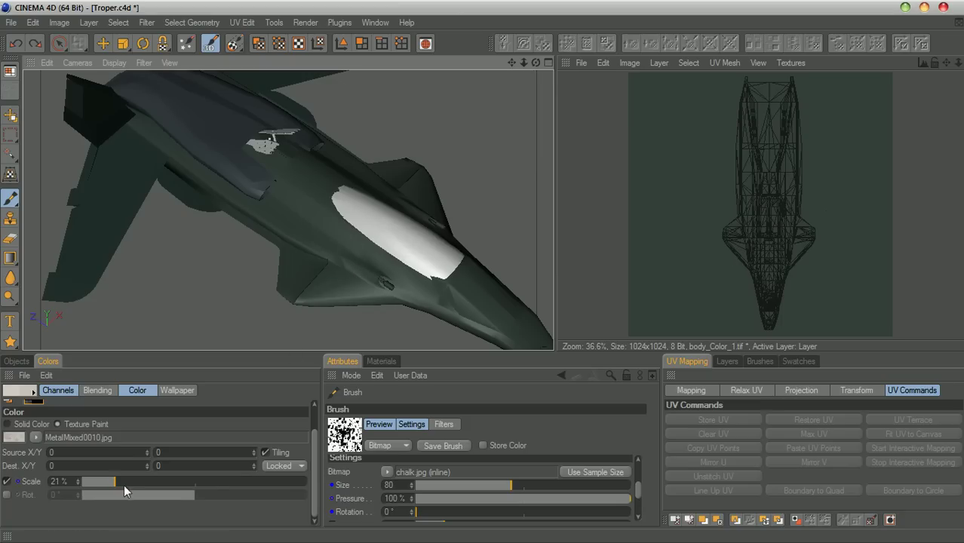
# Try a stroke beside the canopy with the pattern scale at 404% and undo it
pyautogui.moveTo(120, 483); pyautogui.dragTo(225, 481)
pyautogui.moveTo(314, 228); pyautogui.dragTo(345, 260)
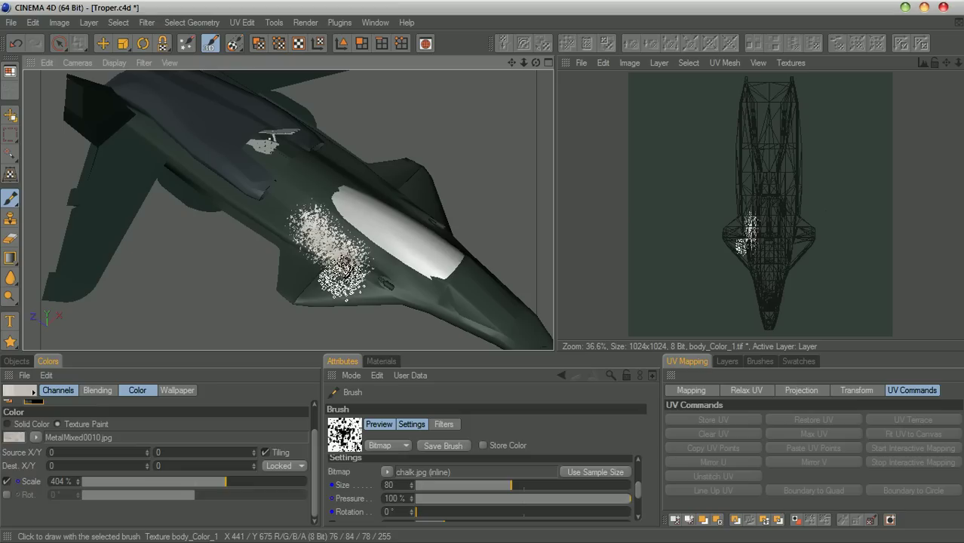
pyautogui.hotkey('ctrl', 'z')
# Set the pattern scale to 35%, try chalk strokes on the body beside the canopy and undo them
pyautogui.click(216, 482)
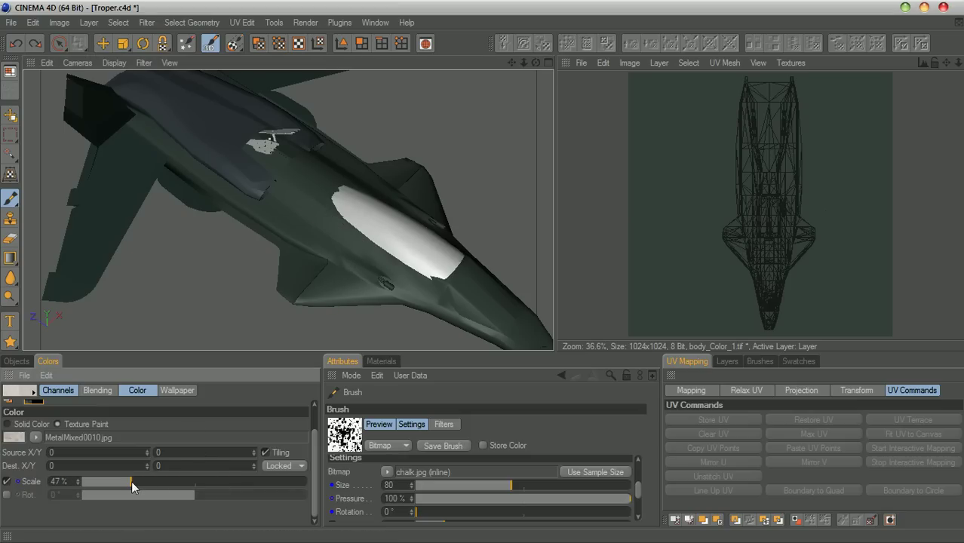
pyautogui.moveTo(131, 480); pyautogui.dragTo(124, 481)
pyautogui.moveTo(298, 215)
pyautogui.mouseDown()
pyautogui.moveTo(331, 244)
pyautogui.moveTo(318, 264)
pyautogui.moveTo(363, 268)
pyautogui.moveTo(362, 279)
pyautogui.mouseUp()
pyautogui.hotkey('ctrl', 'z')
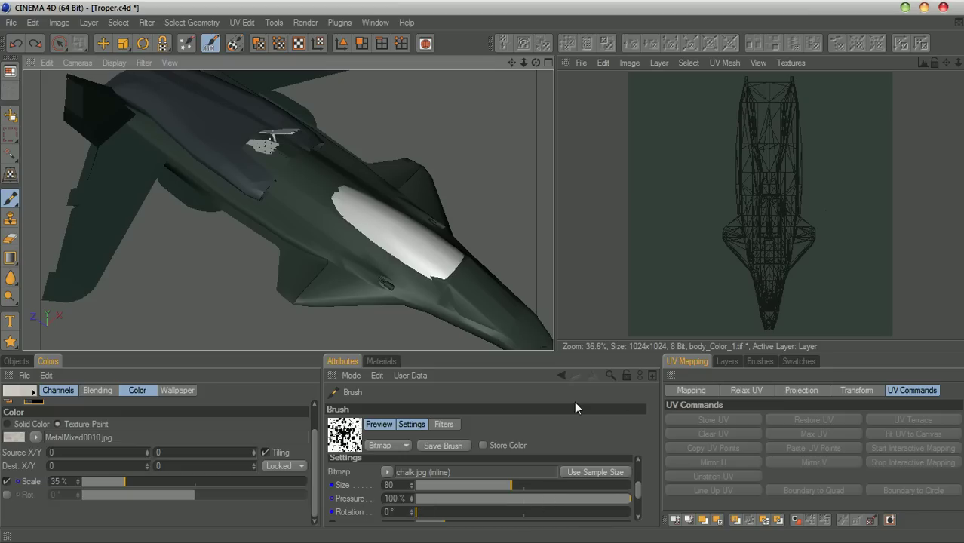
pyautogui.moveTo(353, 263); pyautogui.dragTo(325, 233)
pyautogui.hotkey('ctrl', 'z')
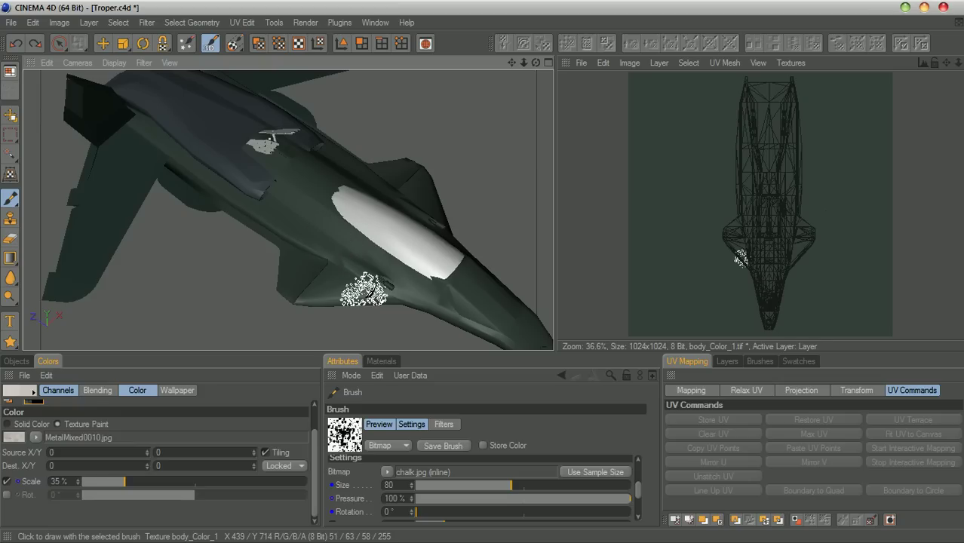
pyautogui.hotkey('ctrl', 'z')
# Load the Airbrush preset, enlarge the brush to size 60, try a stroke beside the canopy and undo it
pyautogui.click(757, 361)
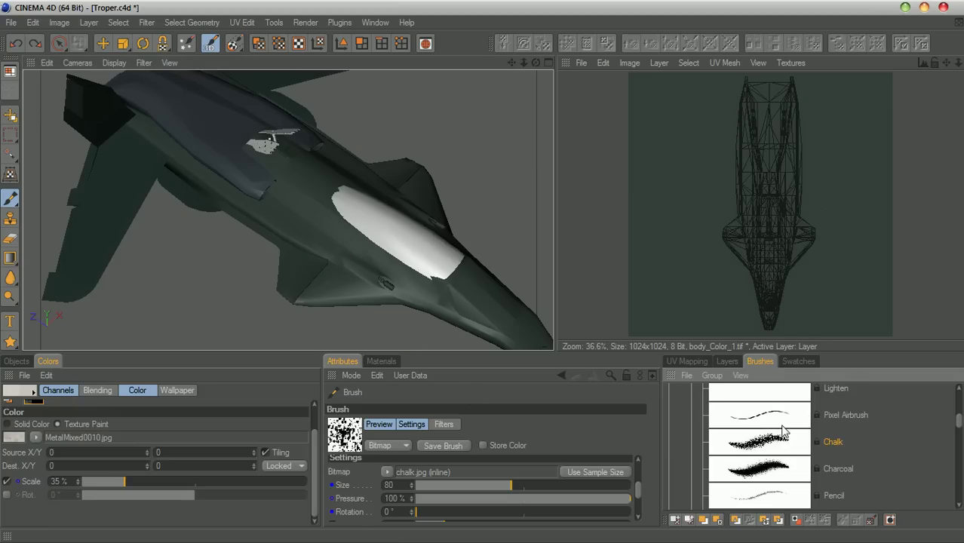
pyautogui.click(784, 421)
pyautogui.scroll(3, 792, 444)
pyautogui.scroll(3, 792, 445)
pyautogui.click(782, 480)
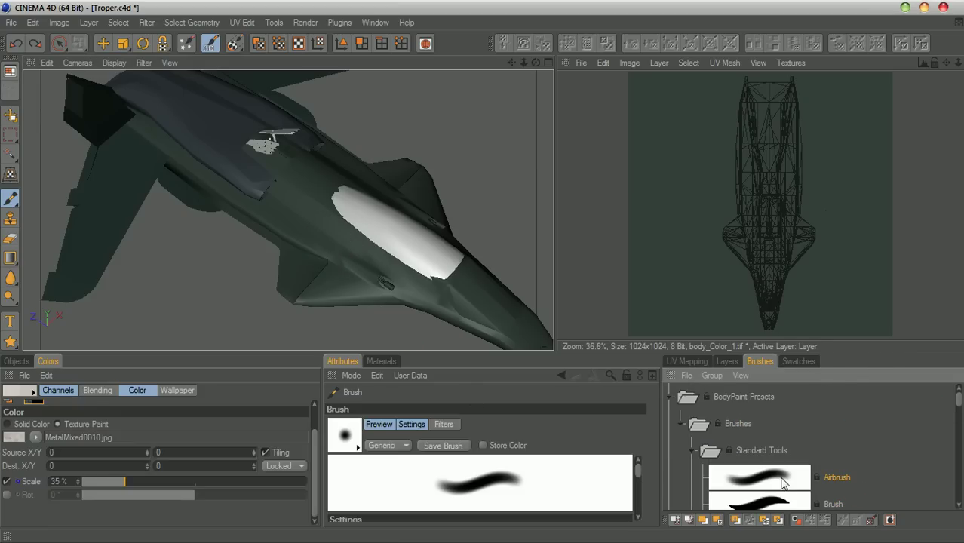
pyautogui.moveTo(332, 236); pyautogui.dragTo(346, 236, button='middle')
pyautogui.moveTo(327, 229)
pyautogui.mouseDown()
pyautogui.moveTo(386, 266)
pyautogui.moveTo(311, 207)
pyautogui.mouseUp()
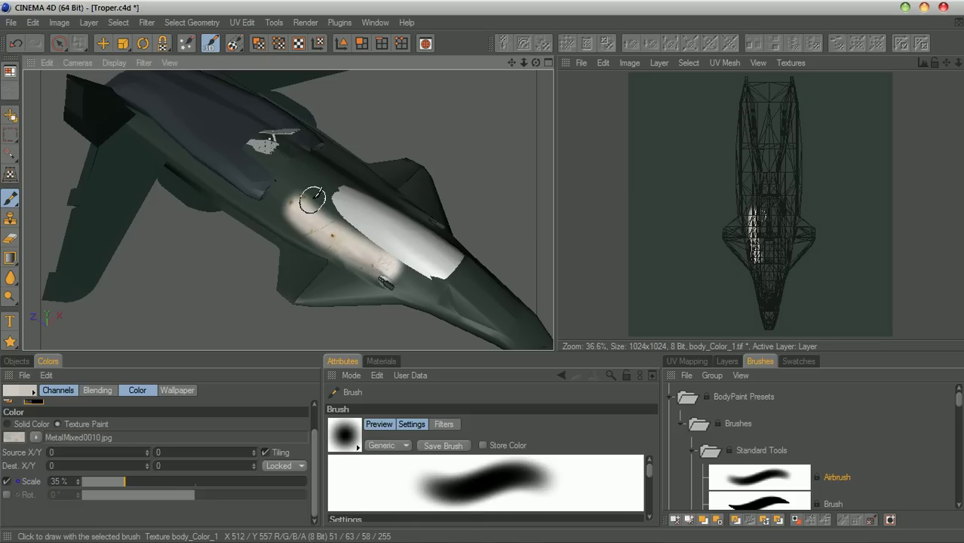
pyautogui.hotkey('ctrl', 'z')
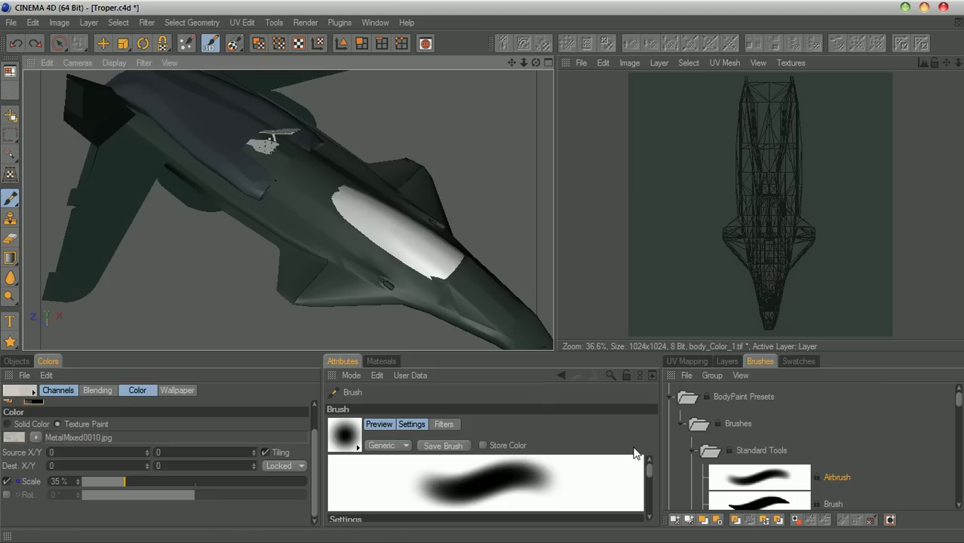
# Set the airbrush pressure to 4%, try a soft stroke along the side of the fuselage and undo it
pyautogui.moveTo(645, 465)
pyautogui.mouseDown()
pyautogui.moveTo(649, 490)
pyautogui.moveTo(422, 493)
pyautogui.mouseUp()
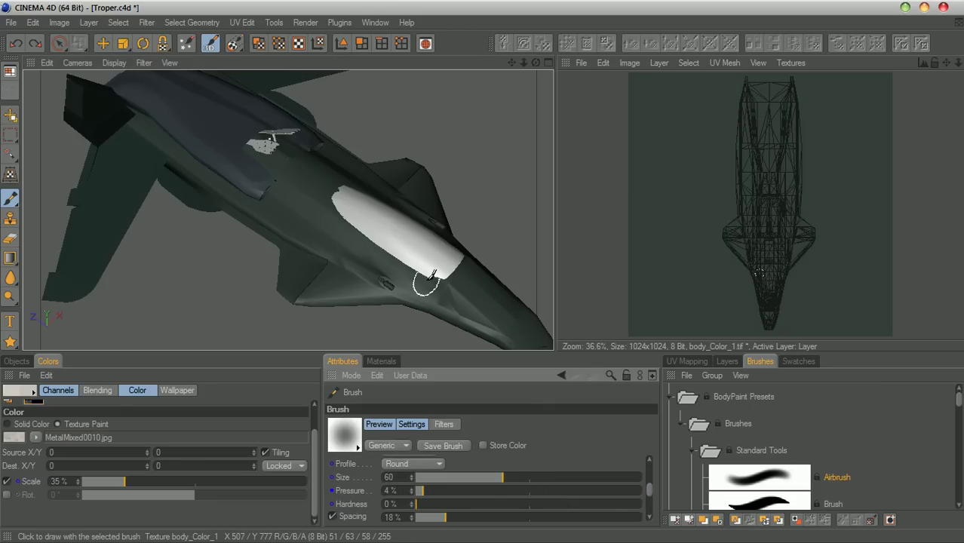
pyautogui.moveTo(536, 64); pyautogui.dragTo(592, 66)
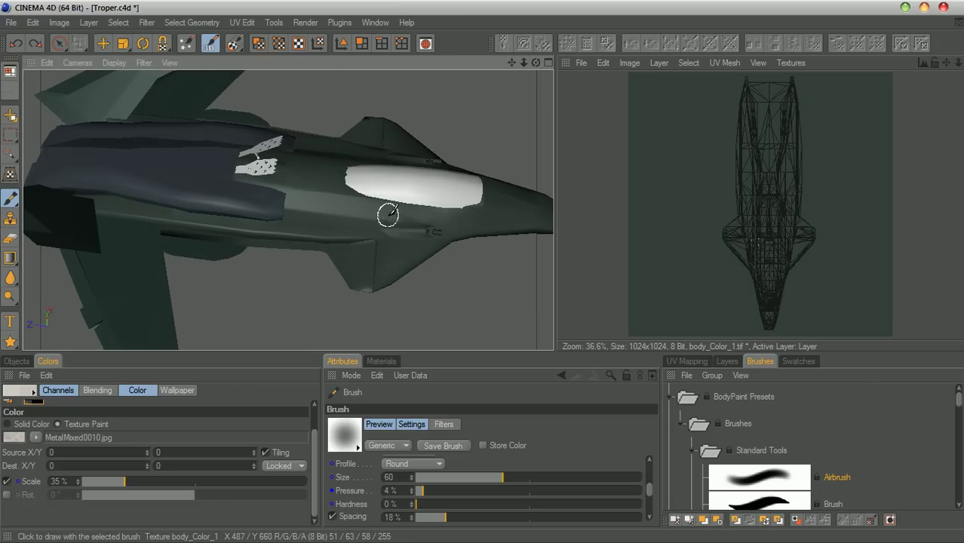
pyautogui.moveTo(327, 205)
pyautogui.mouseDown()
pyautogui.moveTo(245, 223)
pyautogui.moveTo(132, 214)
pyautogui.mouseUp()
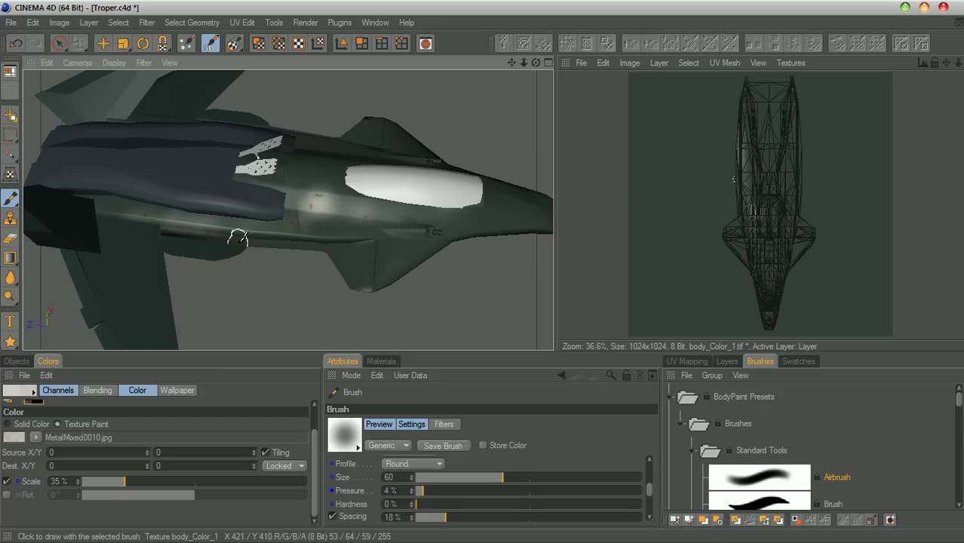
pyautogui.hotkey('ctrl', 'z')
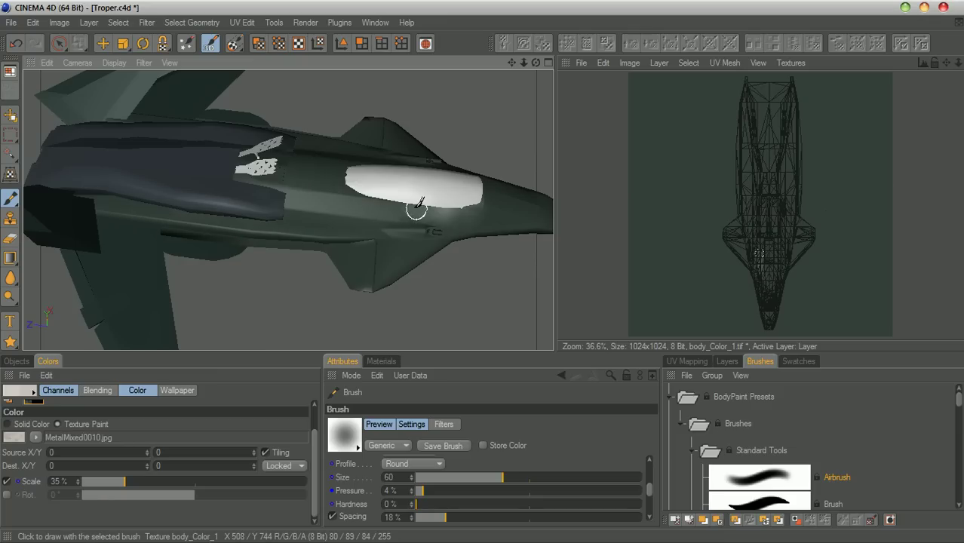
# Paint soft metal strokes on the body behind the canopy and along the opposite side of the fuselage
pyautogui.moveTo(535, 62)
pyautogui.mouseDown()
pyautogui.moveTo(558, 75)
pyautogui.moveTo(301, 136)
pyautogui.moveTo(201, 264)
pyautogui.mouseUp()
pyautogui.moveTo(313, 193); pyautogui.dragTo(214, 245)
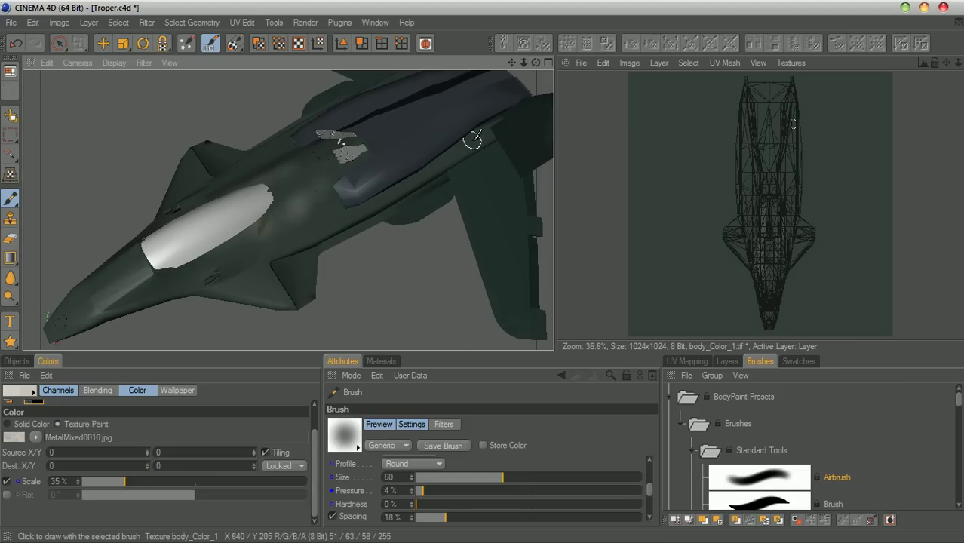
pyautogui.moveTo(445, 155); pyautogui.dragTo(315, 221)
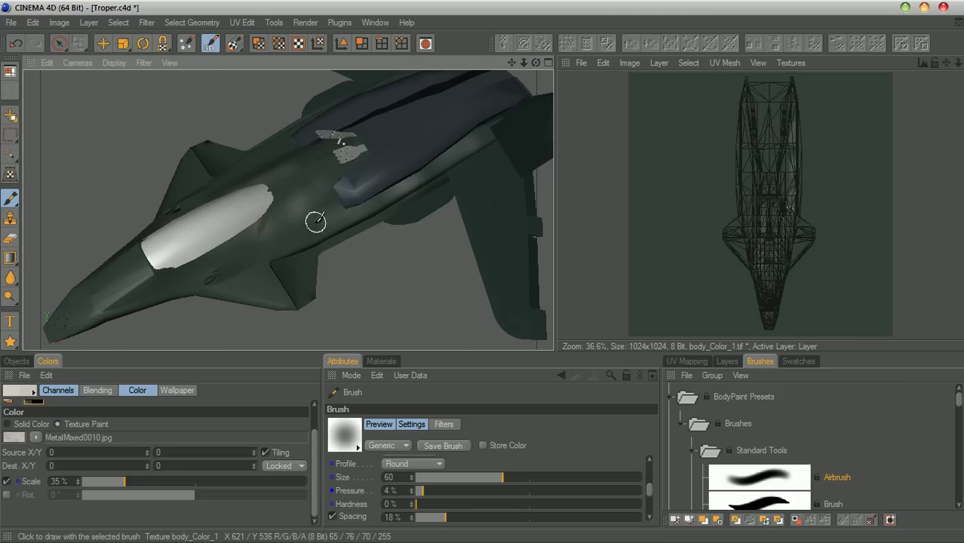
# Set the pattern scale to 6% and paint soft strokes from the nose toward the front fin
pyautogui.moveTo(84, 482); pyautogui.dragTo(101, 482)
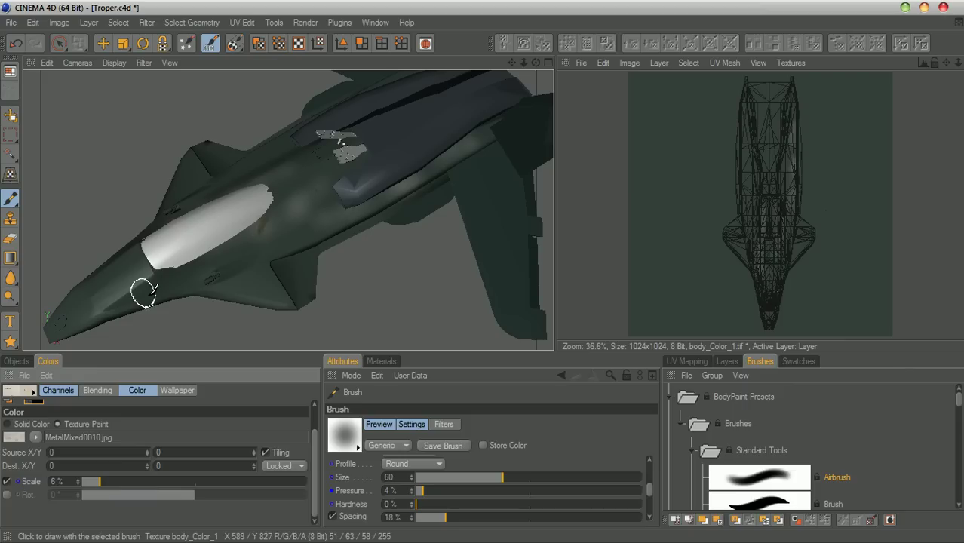
pyautogui.moveTo(103, 285)
pyautogui.mouseDown()
pyautogui.moveTo(209, 267)
pyautogui.moveTo(259, 284)
pyautogui.mouseUp()
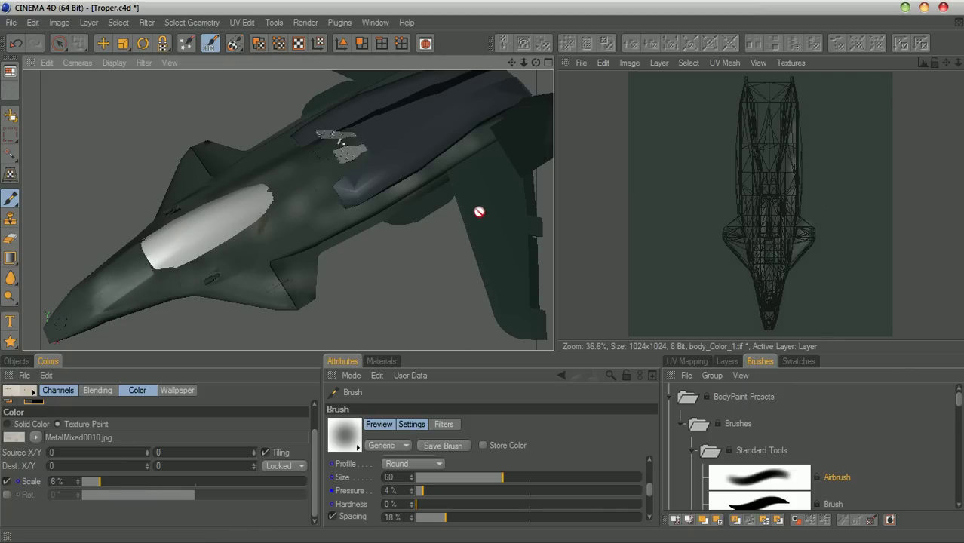
# Set the pattern scale to 2% and airbrush soft metal strokes over the nose and the fuselage behind the canopy
pyautogui.moveTo(535, 62); pyautogui.dragTo(513, 124)
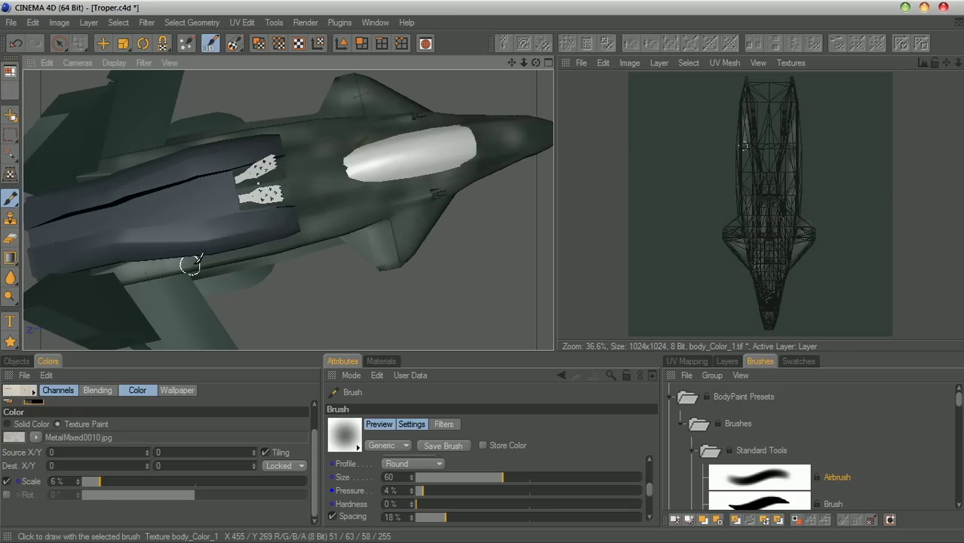
pyautogui.moveTo(98, 481); pyautogui.dragTo(91, 481)
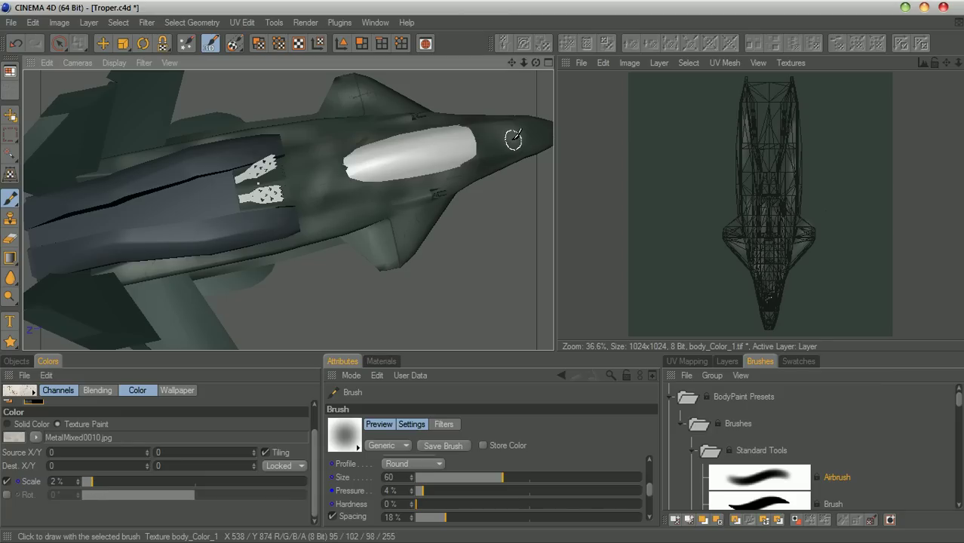
pyautogui.moveTo(536, 63); pyautogui.dragTo(505, 107)
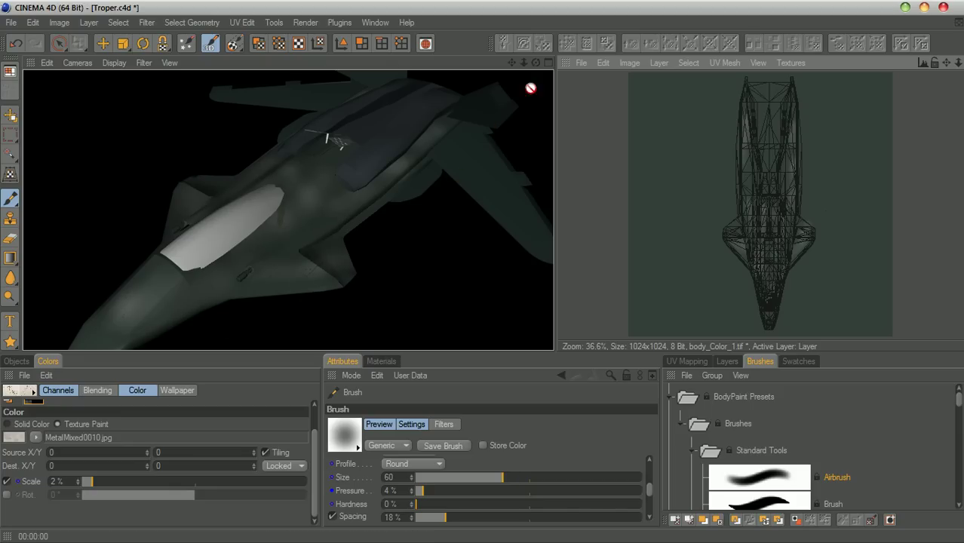
pyautogui.moveTo(536, 62); pyautogui.dragTo(611, 60)
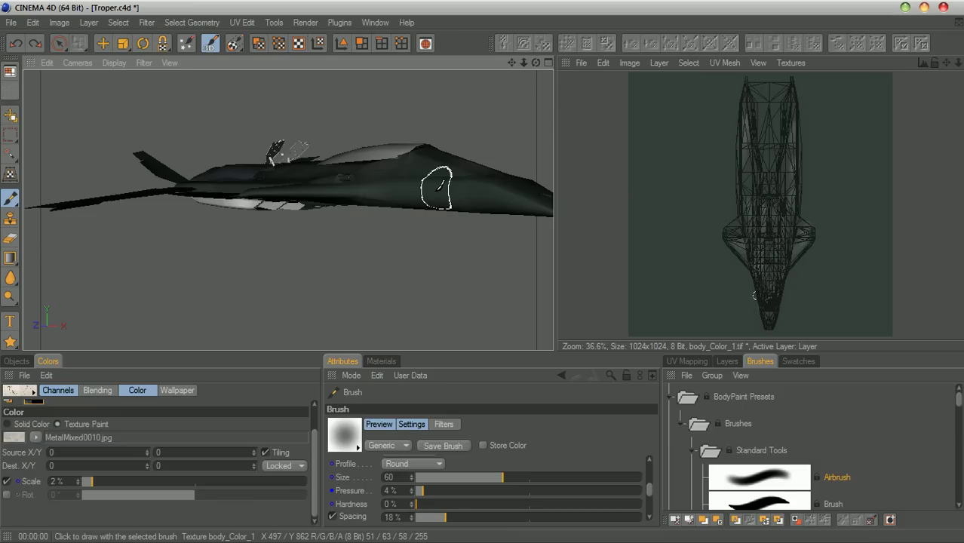
pyautogui.moveTo(534, 63)
pyautogui.mouseDown()
pyautogui.moveTo(520, 102)
pyautogui.moveTo(535, 63)
pyautogui.mouseUp()
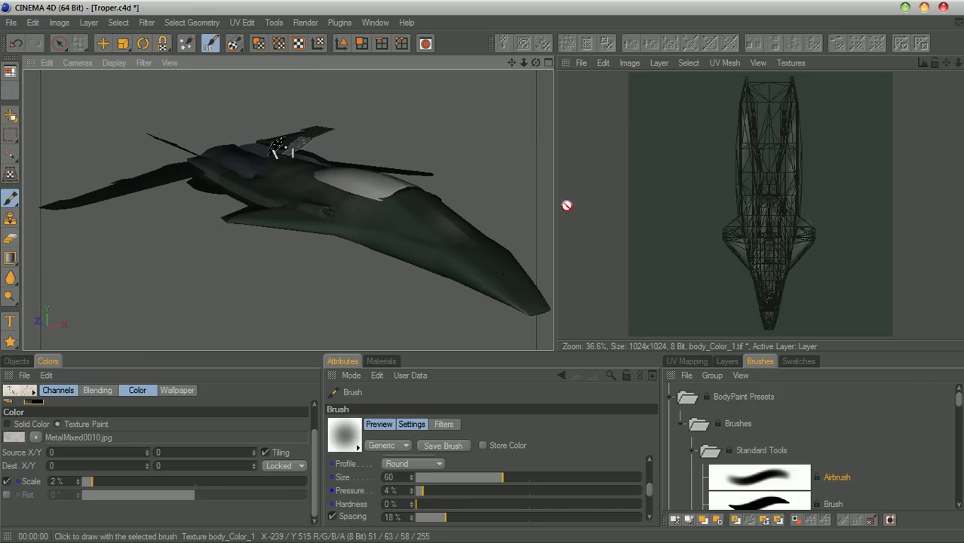
# Switch to UV point editing for the body and show the side of its nose in the Perspective view
pyautogui.click(547, 61)
pyautogui.click(547, 61)
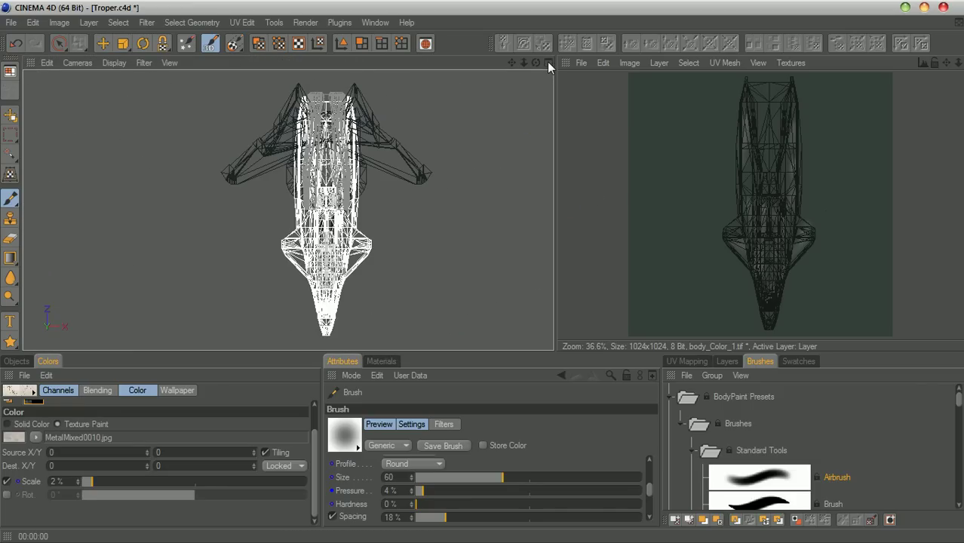
pyautogui.moveTo(524, 63); pyautogui.dragTo(577, 63)
pyautogui.moveTo(513, 63); pyautogui.dragTo(526, 25)
pyautogui.scroll(2, 496, 147)
pyautogui.scroll(1, 497, 146)
pyautogui.moveTo(512, 63); pyautogui.dragTo(473, 49)
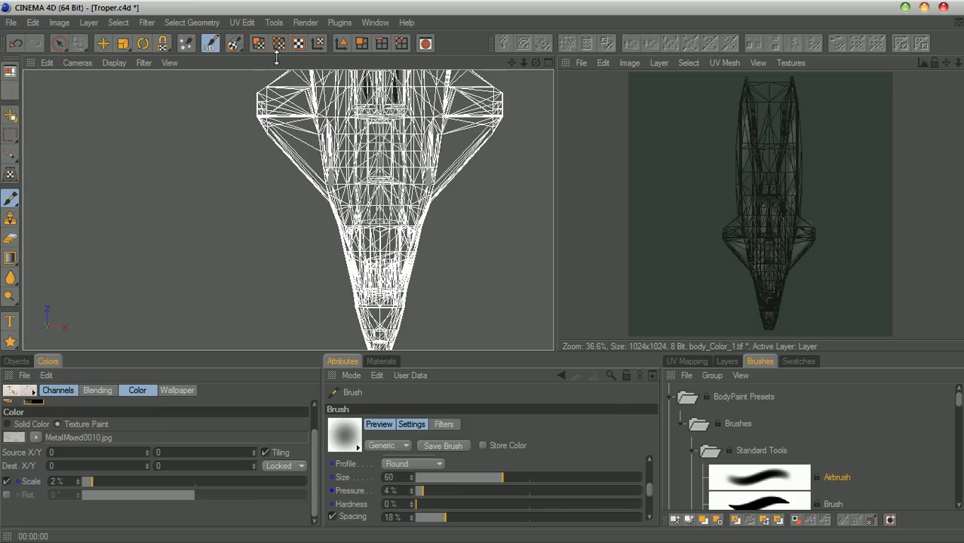
pyautogui.click(279, 44)
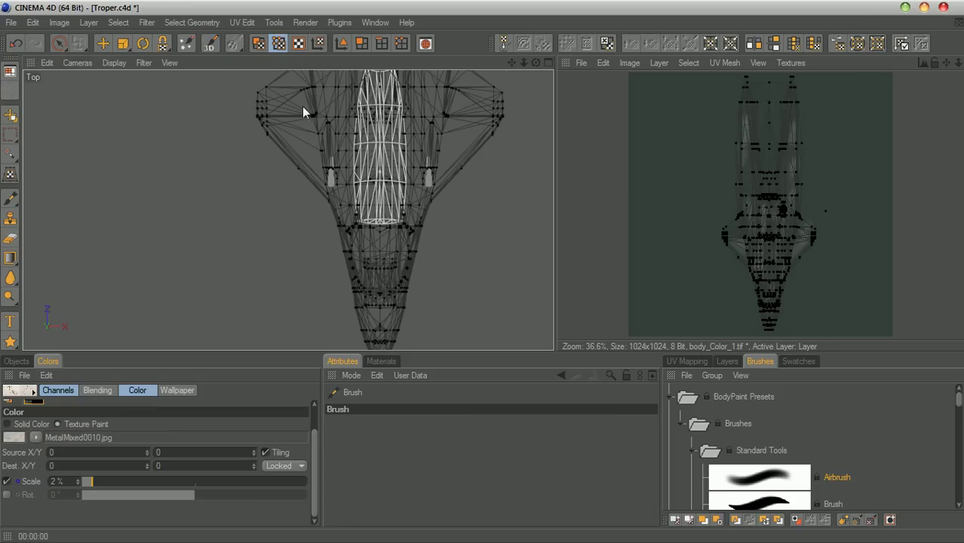
pyautogui.moveTo(511, 63); pyautogui.dragTo(517, 63)
pyautogui.click(547, 62)
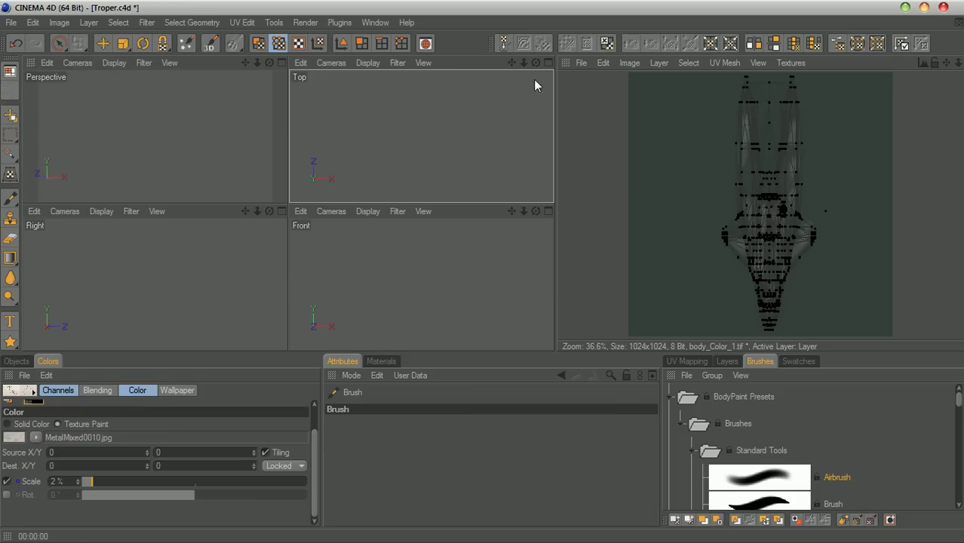
pyautogui.click(281, 63)
pyautogui.moveTo(535, 63); pyautogui.dragTo(515, 207)
pyautogui.moveTo(511, 63)
pyautogui.mouseDown()
pyautogui.moveTo(483, 60)
pyautogui.moveTo(527, 66)
pyautogui.moveTo(520, 70)
pyautogui.mouseUp()
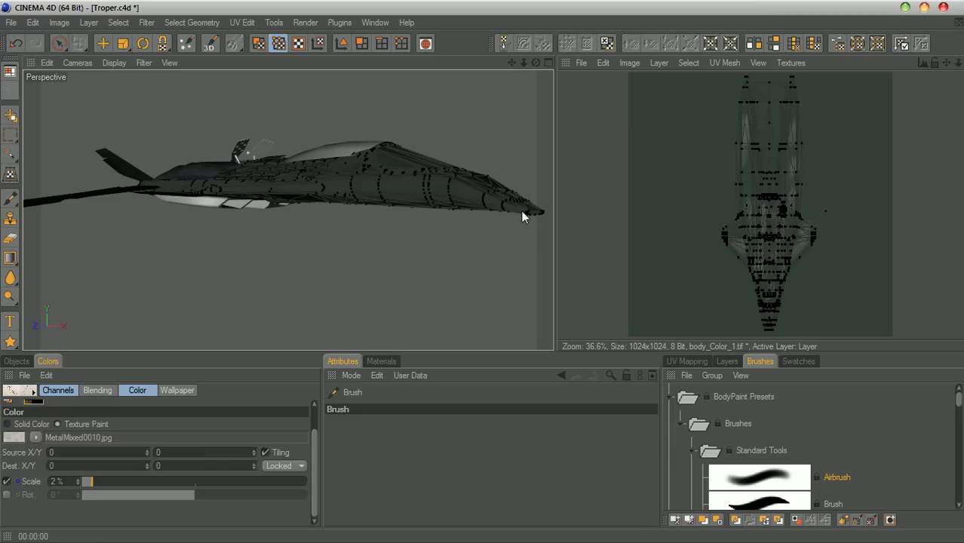
# Set up Live Selection with a radius of 3 limited to visible elements, and clear the trial point selection
pyautogui.click(60, 44)
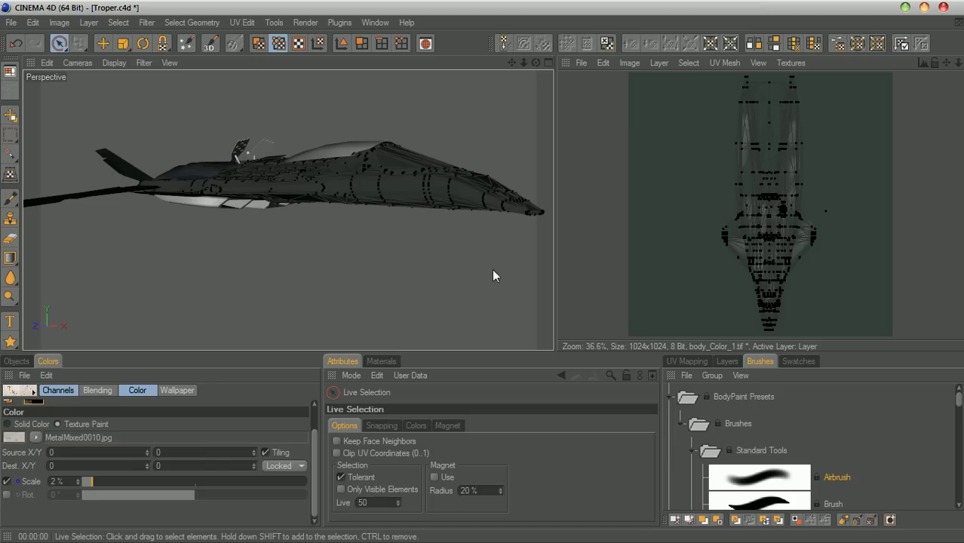
pyautogui.moveTo(505, 220); pyautogui.dragTo(506, 213)
pyautogui.moveTo(374, 503); pyautogui.dragTo(326, 503)
pyautogui.write('3')
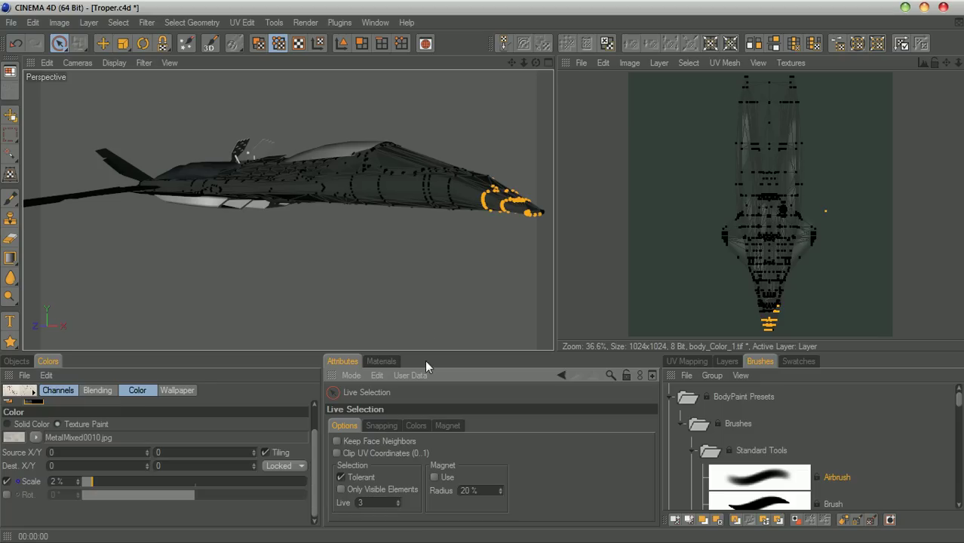
pyautogui.click(492, 259)
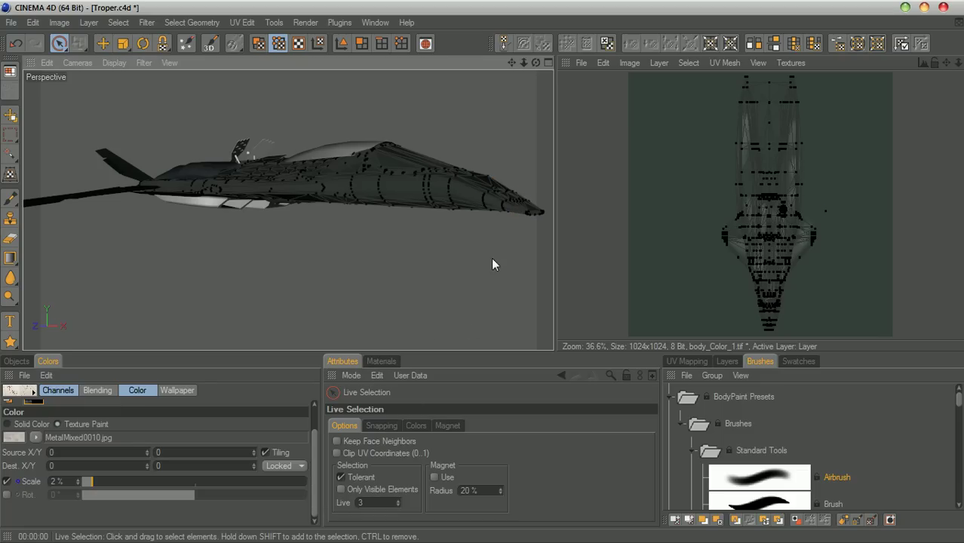
pyautogui.click(340, 490)
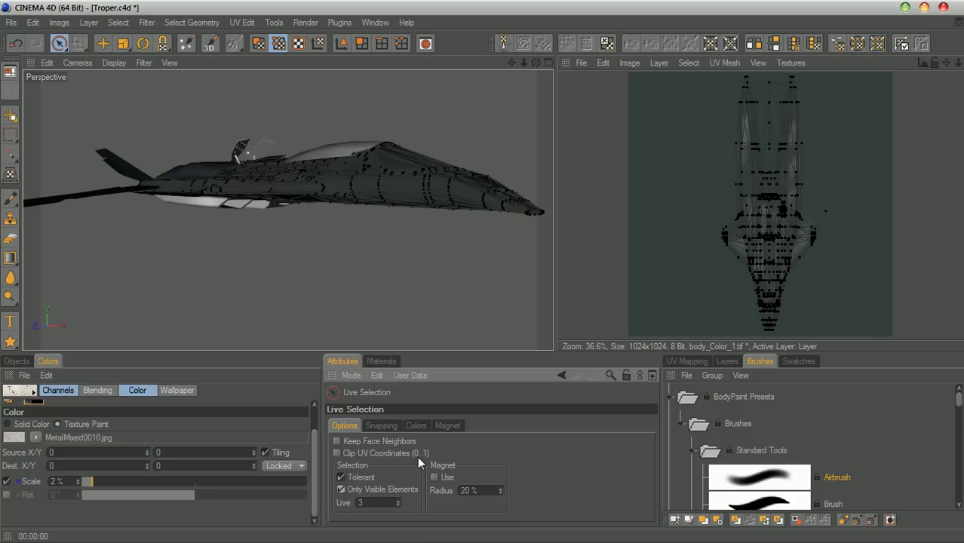
# Select the rows of points along the lower side of the nose, from the tip back toward the front fin
pyautogui.click(526, 213)
pyautogui.moveTo(502, 209); pyautogui.dragTo(487, 208)
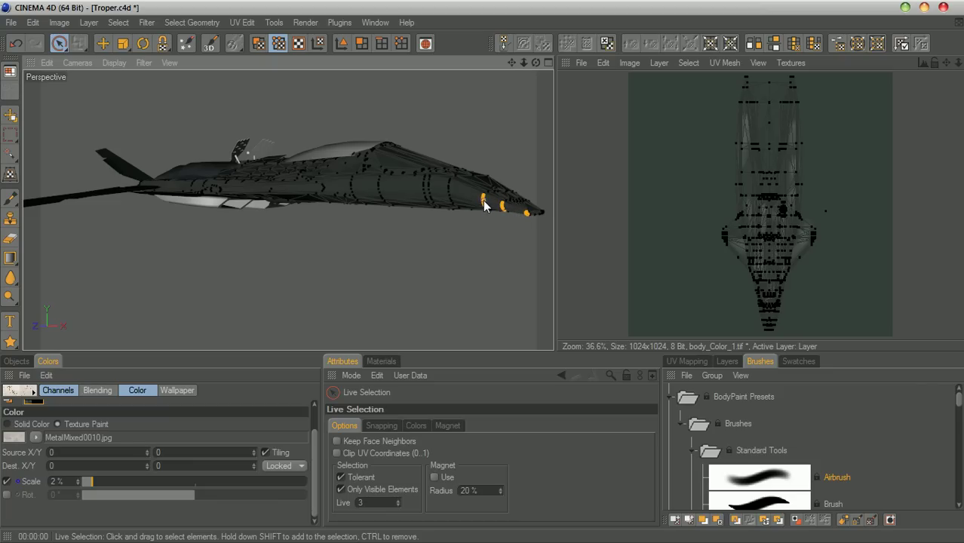
pyautogui.moveTo(448, 194)
pyautogui.keyDown('shift'); pyautogui.mouseDown()
pyautogui.moveTo(448, 181)
pyautogui.moveTo(450, 198)
pyautogui.mouseUp(); pyautogui.keyUp('shift')
pyautogui.keyDown('shift'); pyautogui.moveTo(425, 198); pyautogui.dragTo(430, 196); pyautogui.keyUp('shift')
pyautogui.keyDown('shift'); pyautogui.moveTo(426, 181); pyautogui.dragTo(424, 189); pyautogui.keyUp('shift')
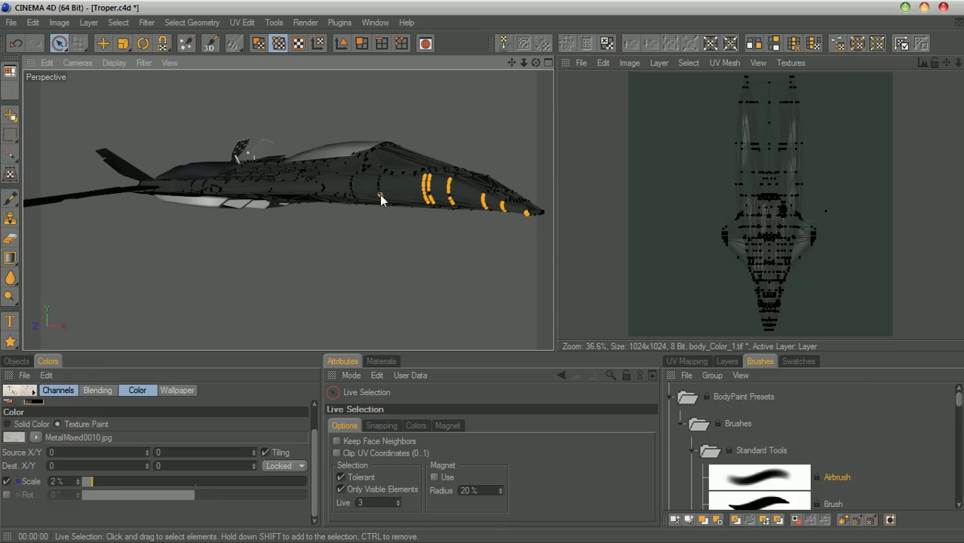
pyautogui.moveTo(378, 182)
pyautogui.keyDown('shift'); pyautogui.mouseDown()
pyautogui.moveTo(381, 202)
pyautogui.moveTo(352, 187)
pyautogui.mouseUp(); pyautogui.keyUp('shift')
pyautogui.moveTo(535, 63); pyautogui.dragTo(517, 101)
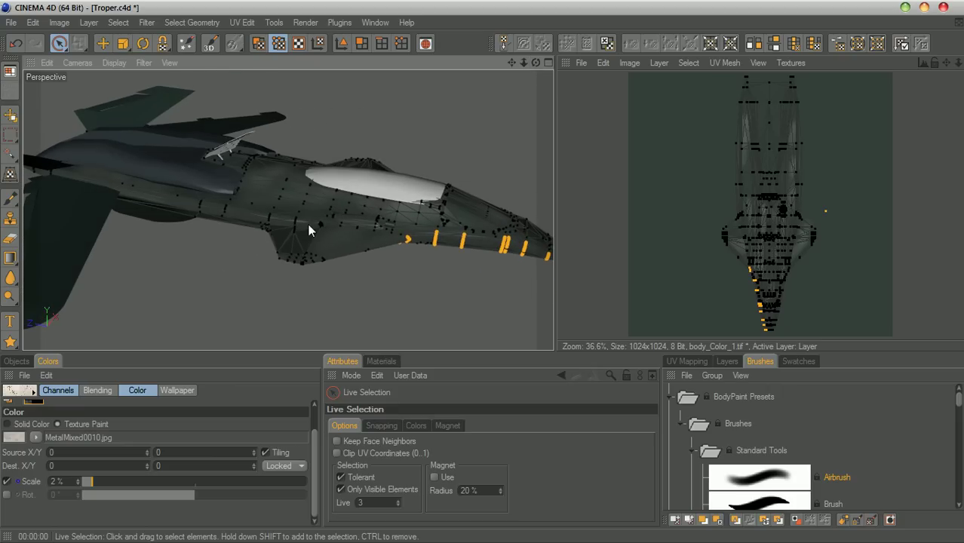
# Set the Live Selection radius to 5 and add the side points from the front fin back along the fuselage
pyautogui.click(398, 501)
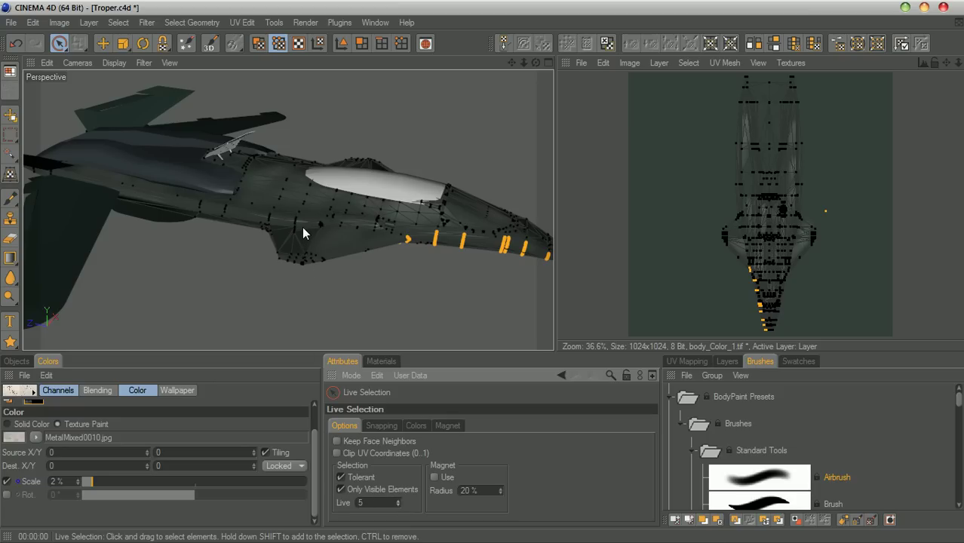
pyautogui.moveTo(296, 223)
pyautogui.mouseDown()
pyautogui.moveTo(301, 231)
pyautogui.moveTo(273, 222)
pyautogui.mouseUp()
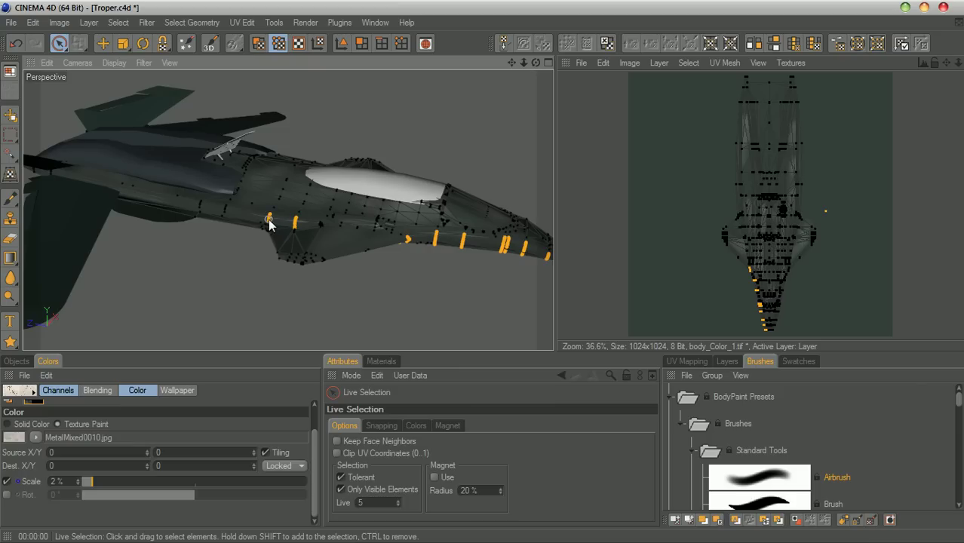
pyautogui.click(224, 211)
pyautogui.click(199, 206)
pyautogui.click(178, 200)
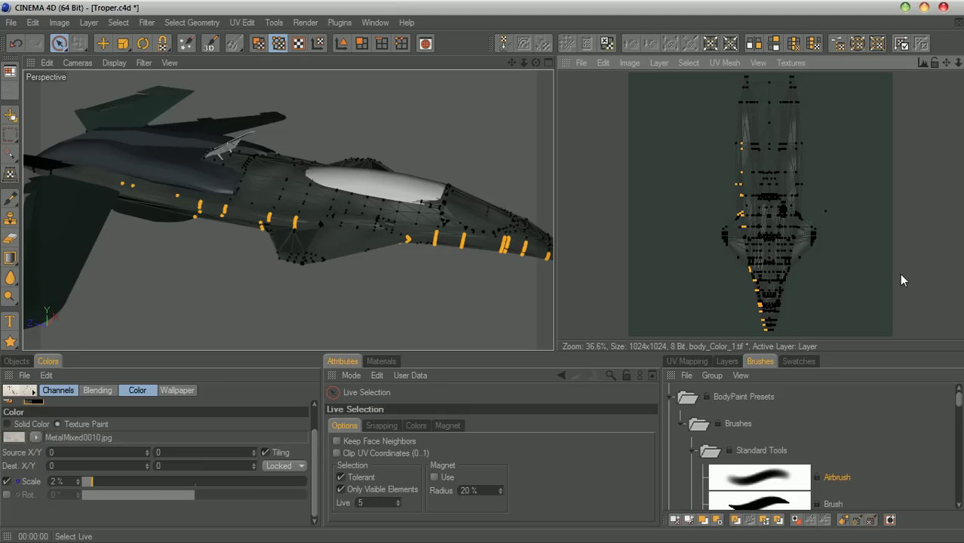
pyautogui.moveTo(536, 62); pyautogui.dragTo(551, 77)
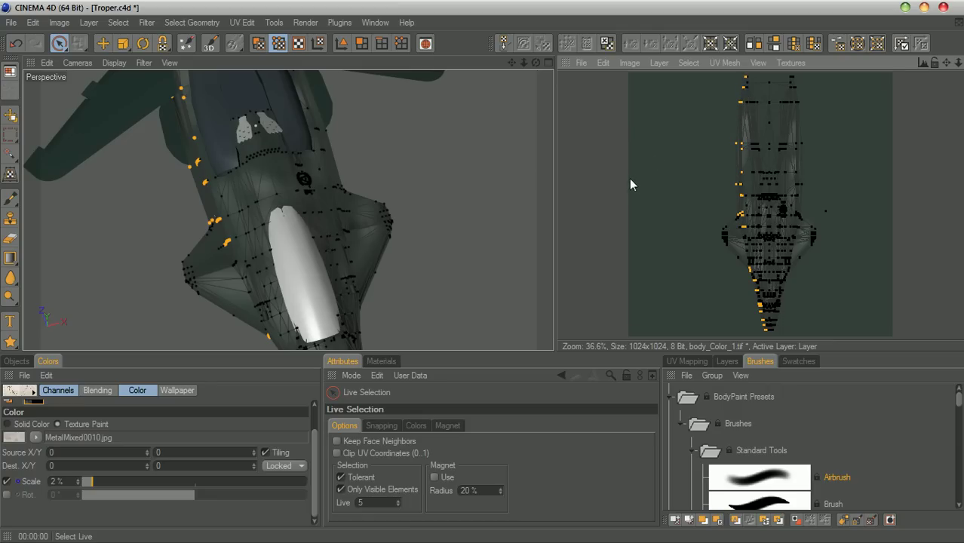
# Move the selected UV points slightly outward from the body's layout on the texture, and reactivate the brush
pyautogui.click(105, 43)
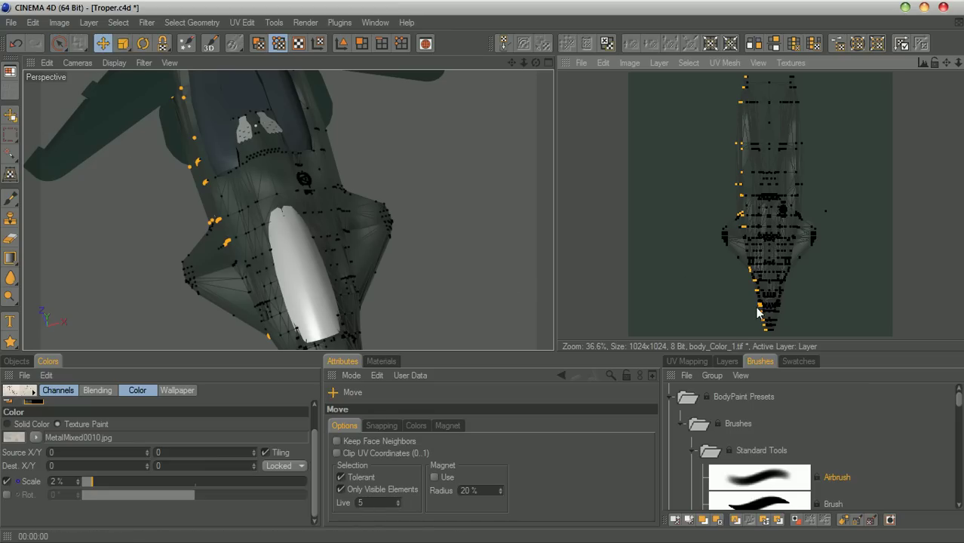
pyautogui.moveTo(742, 214); pyautogui.dragTo(734, 215)
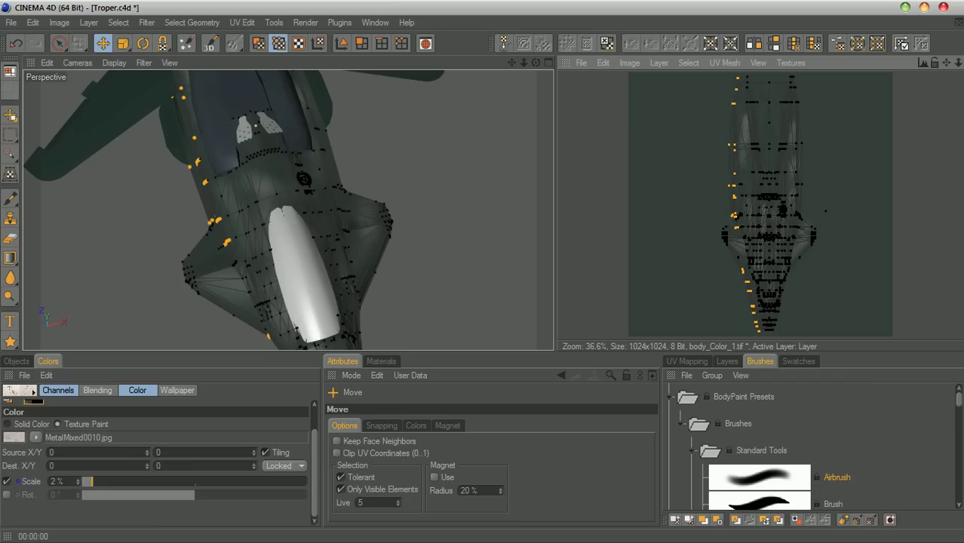
pyautogui.moveTo(535, 62); pyautogui.dragTo(460, 81)
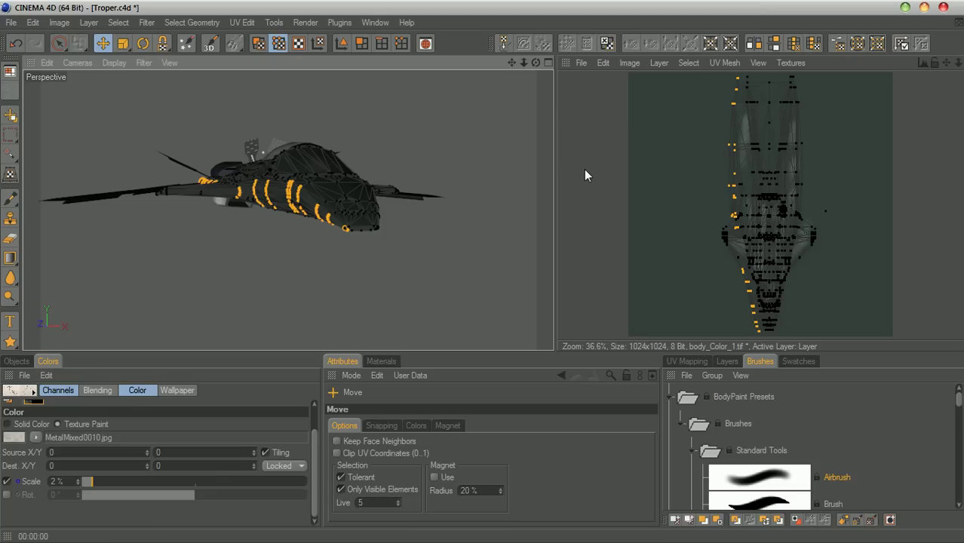
pyautogui.click(260, 46)
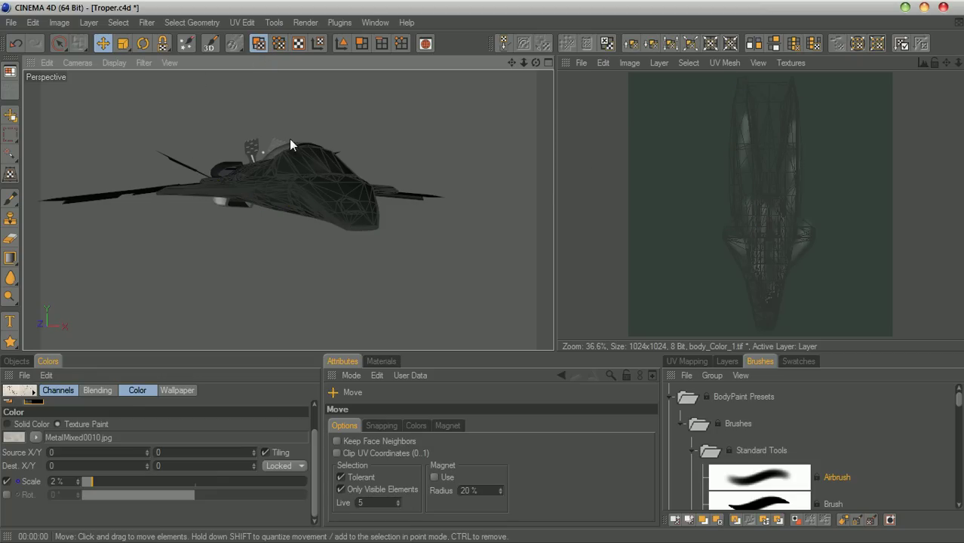
pyautogui.click(10, 198)
# Try a soft metal stroke along the side of the nose and undo it
pyautogui.moveTo(535, 63)
pyautogui.mouseDown()
pyautogui.moveTo(580, 82)
pyautogui.moveTo(592, 63)
pyautogui.mouseUp()
pyautogui.moveTo(381, 194); pyautogui.dragTo(459, 197)
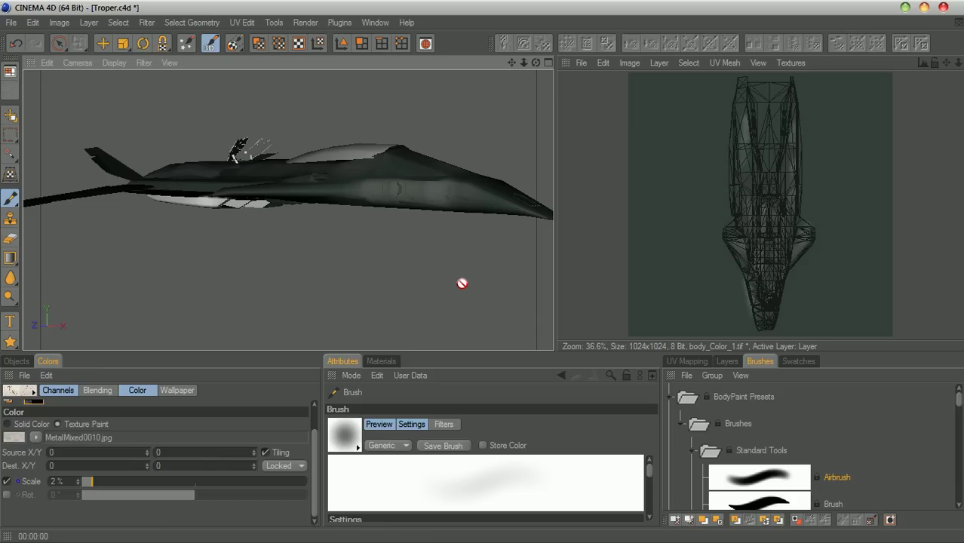
pyautogui.hotkey('ctrl', 'z')
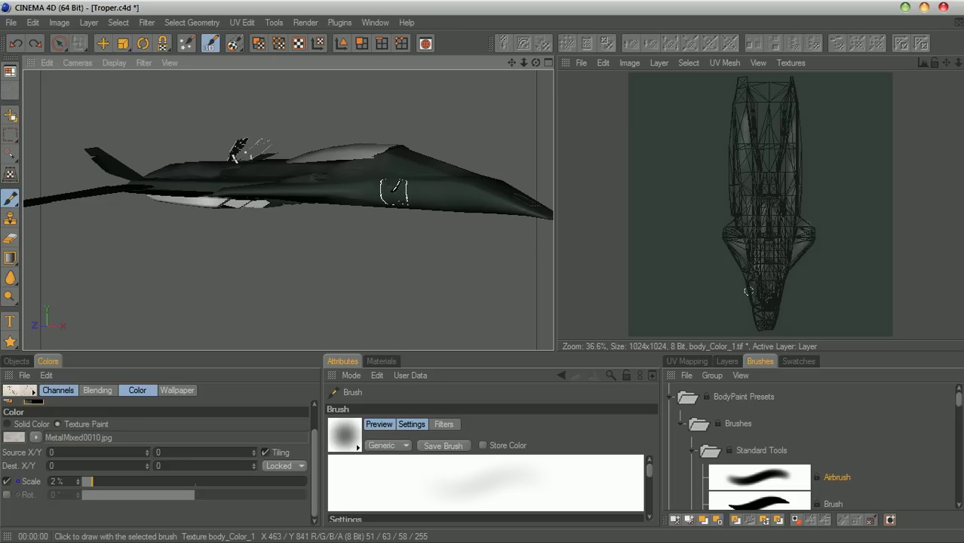
# Shrink the airbrush and paint soft metal strokes along the side of the nose
pyautogui.moveTo(535, 66); pyautogui.dragTo(468, 159)
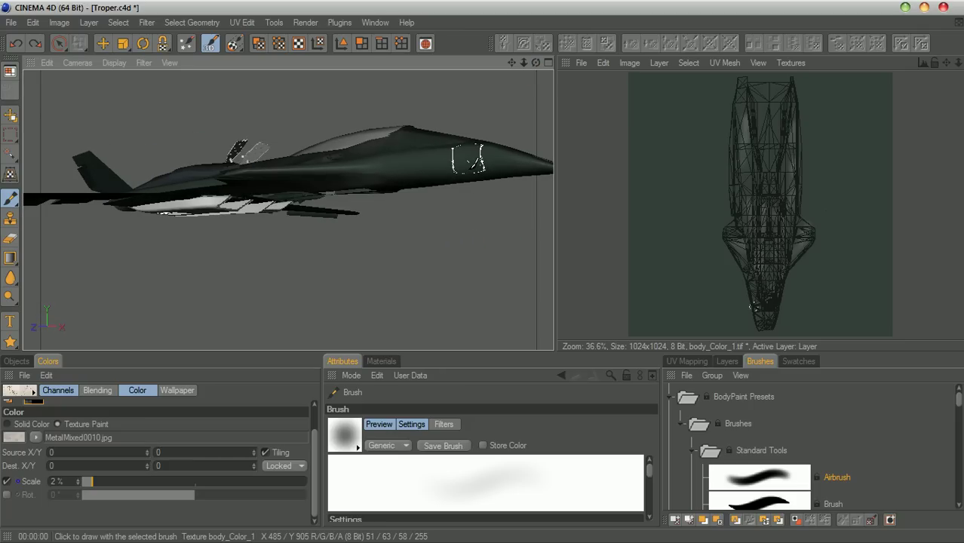
pyautogui.press('[')
pyautogui.press('[')
pyautogui.press('[')
pyautogui.press('[')
pyautogui.press('[')
pyautogui.moveTo(473, 157); pyautogui.dragTo(354, 162)
pyautogui.moveTo(533, 72); pyautogui.dragTo(383, 204)
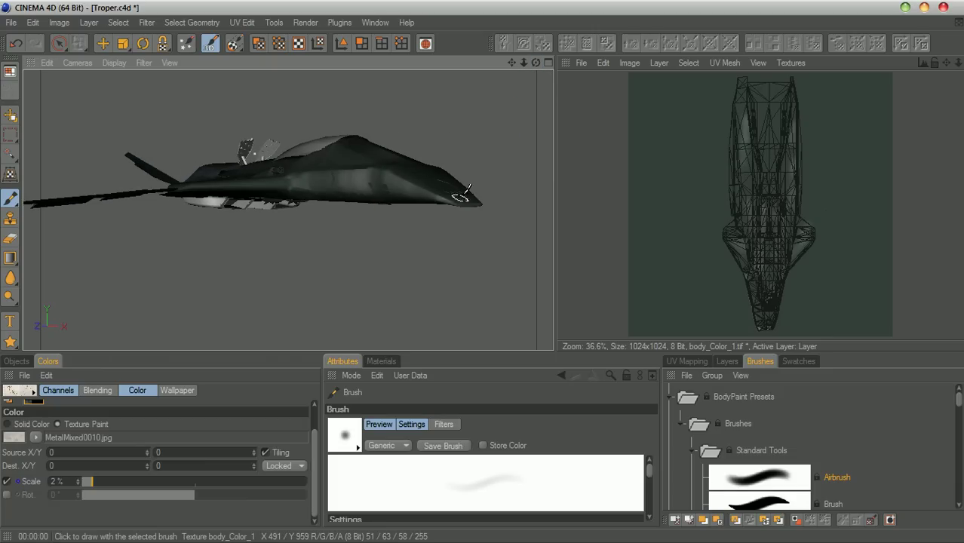
pyautogui.moveTo(536, 63)
pyautogui.mouseDown()
pyautogui.moveTo(445, 106)
pyautogui.moveTo(442, 118)
pyautogui.mouseUp()
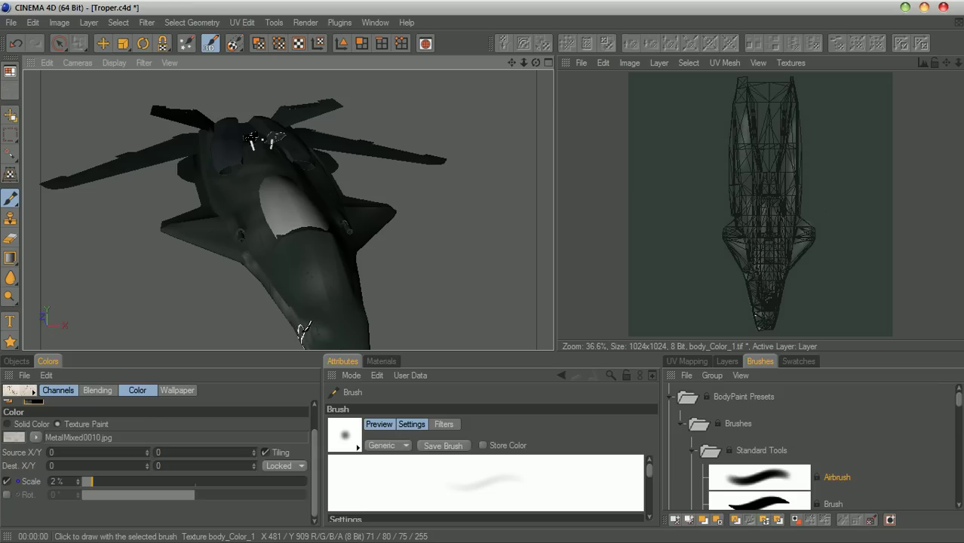
# Examine the painted body from below and above, and display the object list and the material list
pyautogui.moveTo(524, 64); pyautogui.dragTo(539, 21)
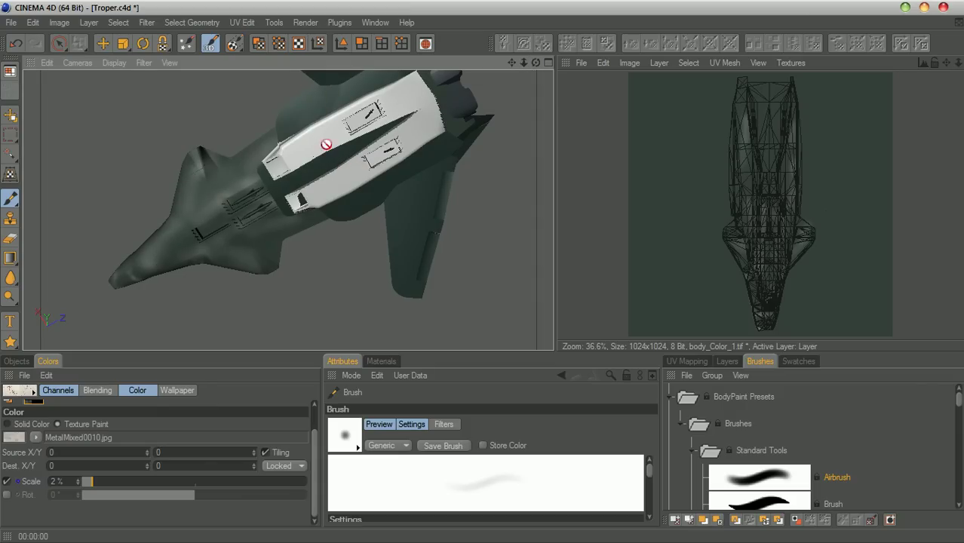
pyautogui.moveTo(535, 63); pyautogui.dragTo(506, 95)
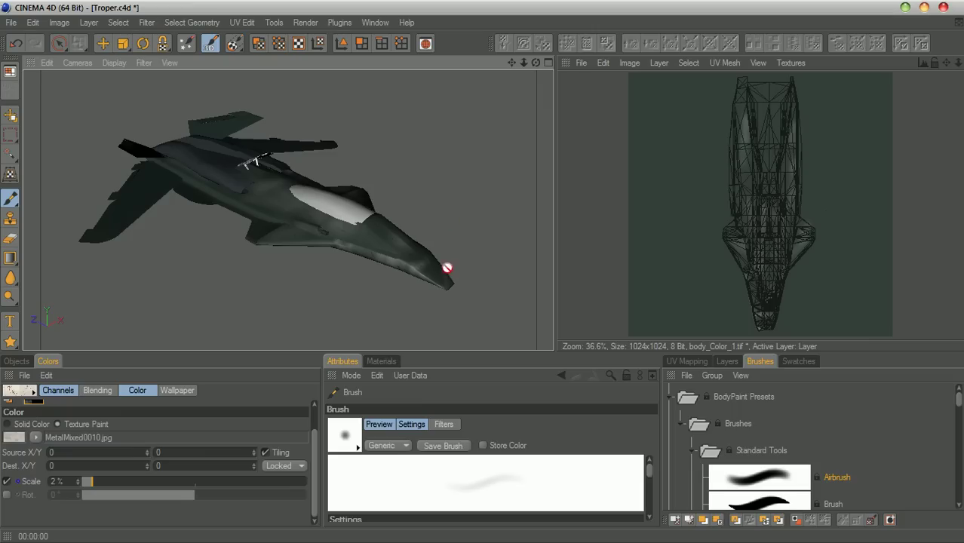
pyautogui.click(17, 361)
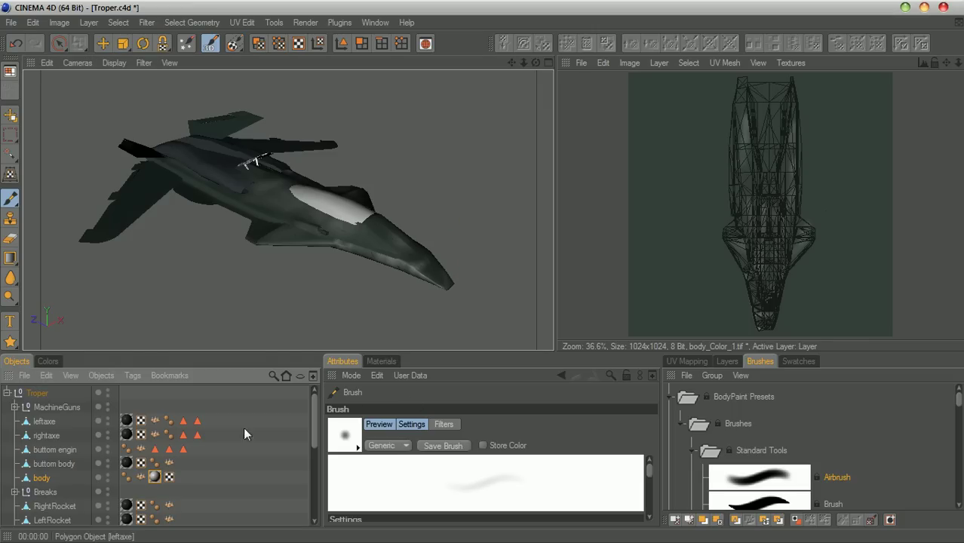
pyautogui.click(377, 362)
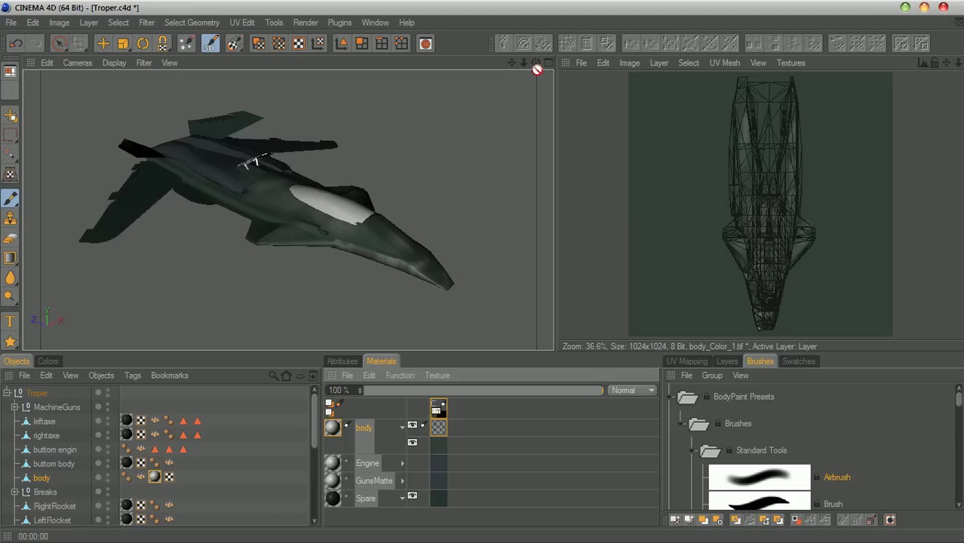
pyautogui.moveTo(535, 64); pyautogui.dragTo(533, 65)
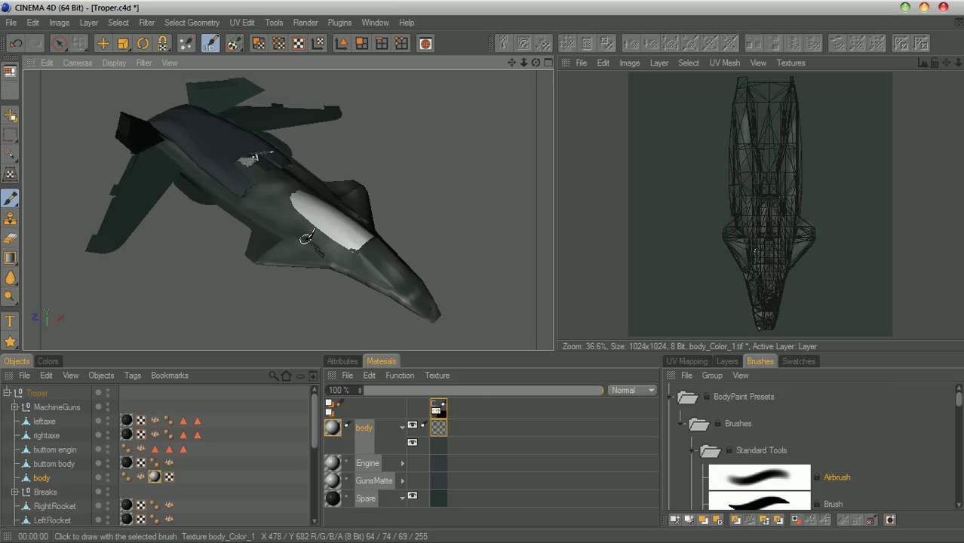
# Add a light grey (224/224/224) Specular Color texture to the body material and create a new layer on it
pyautogui.rightClick(333, 431)
pyautogui.moveTo(479, 263)
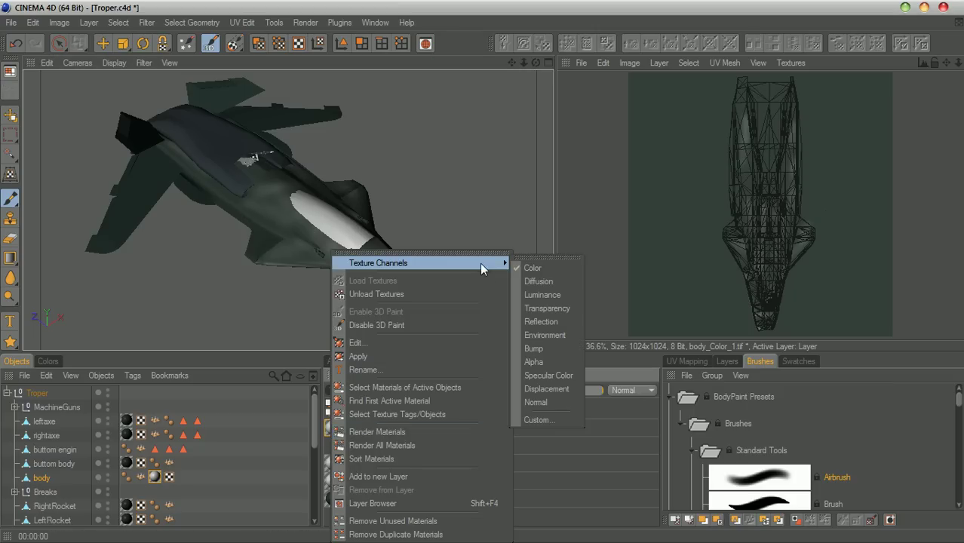
pyautogui.click(559, 377)
pyautogui.moveTo(570, 248); pyautogui.dragTo(631, 159)
pyautogui.moveTo(543, 336); pyautogui.dragTo(512, 341)
pyautogui.click(641, 419)
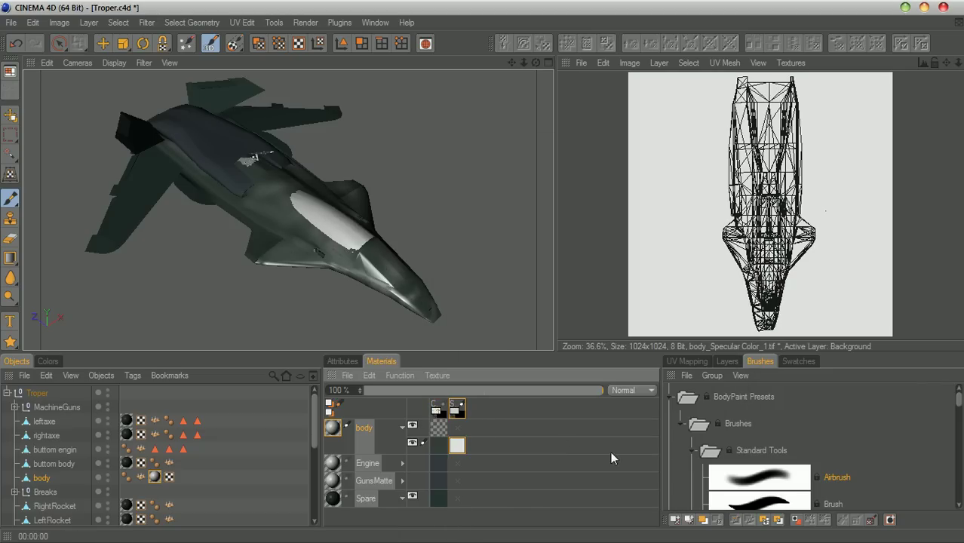
pyautogui.rightClick(456, 448)
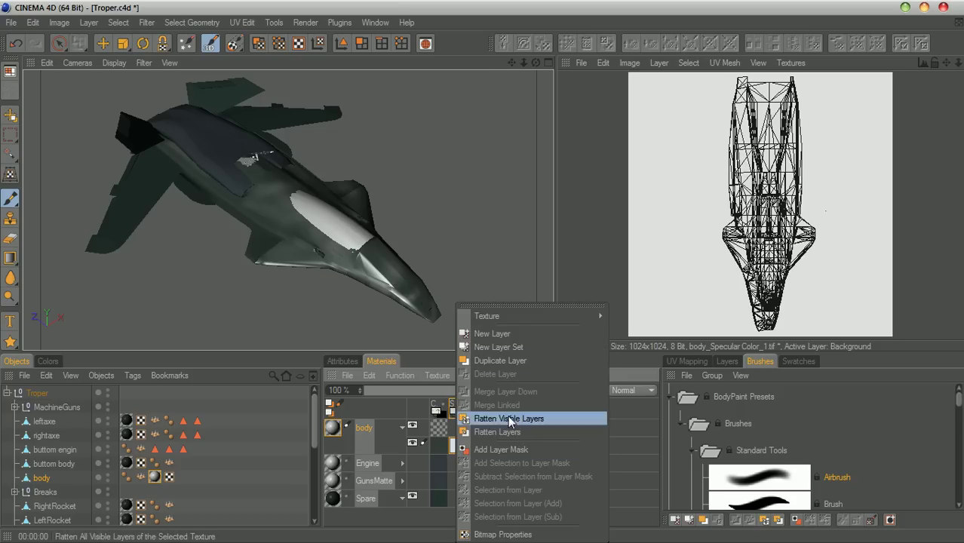
pyautogui.click(509, 336)
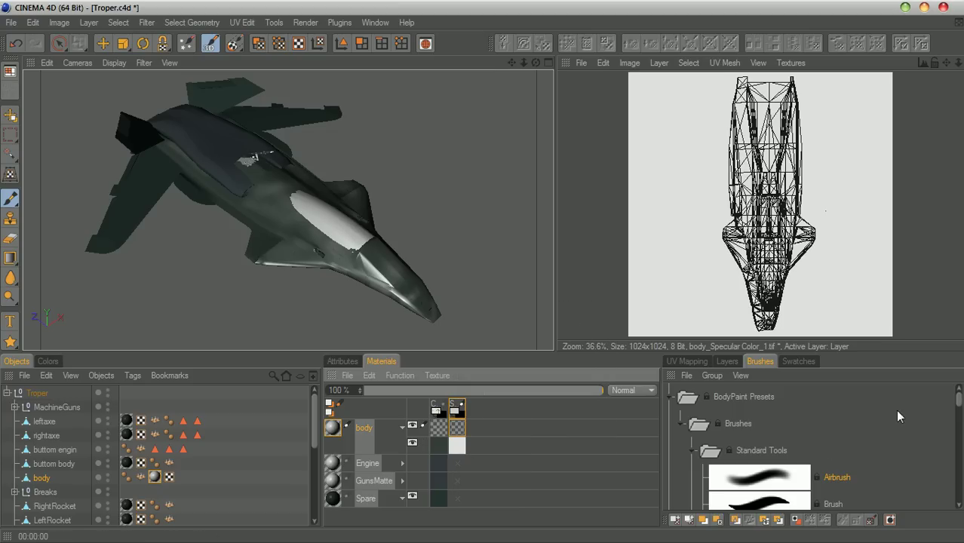
# Set up the Chalk brush with size 50, 5 % pressure and a mid-grey color (126/126/126)
pyautogui.moveTo(956, 405); pyautogui.dragTo(959, 429)
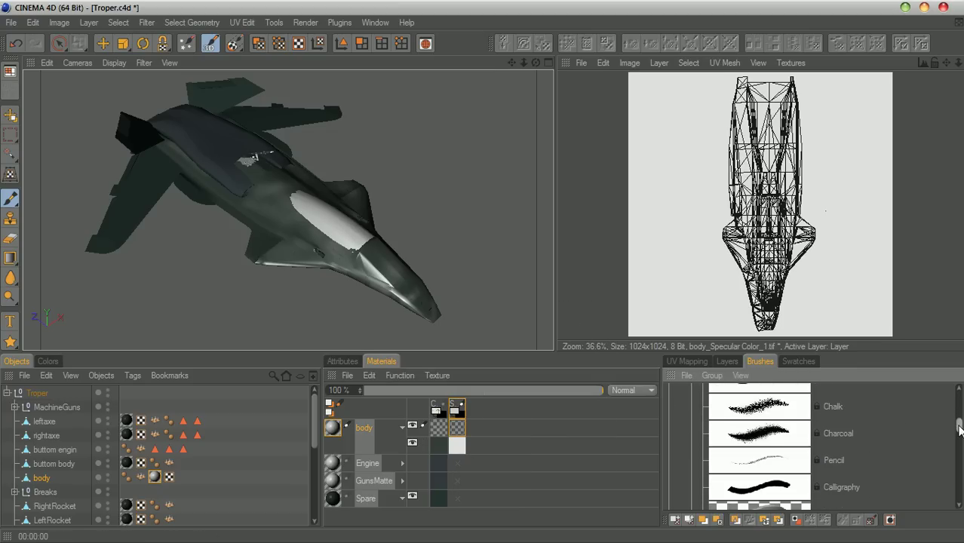
pyautogui.click(767, 412)
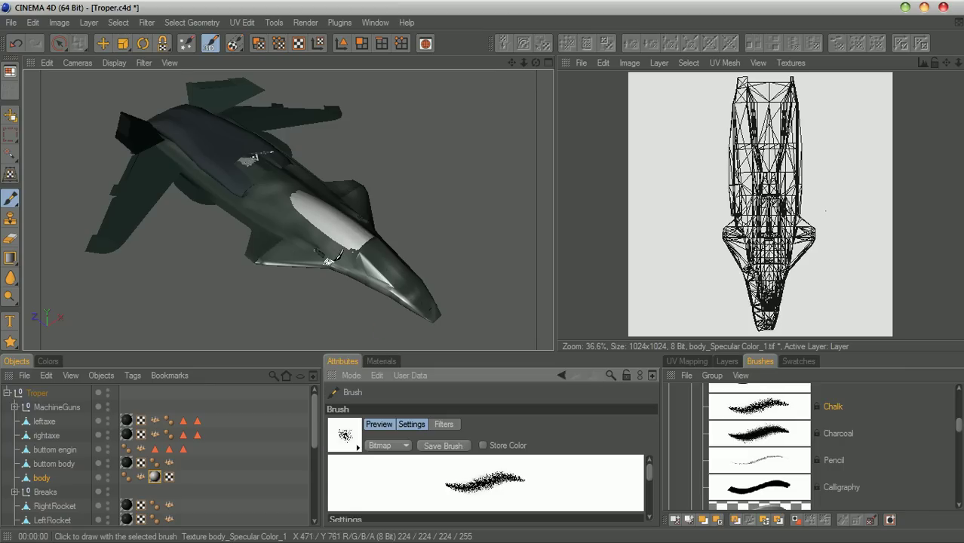
pyautogui.click(287, 224)
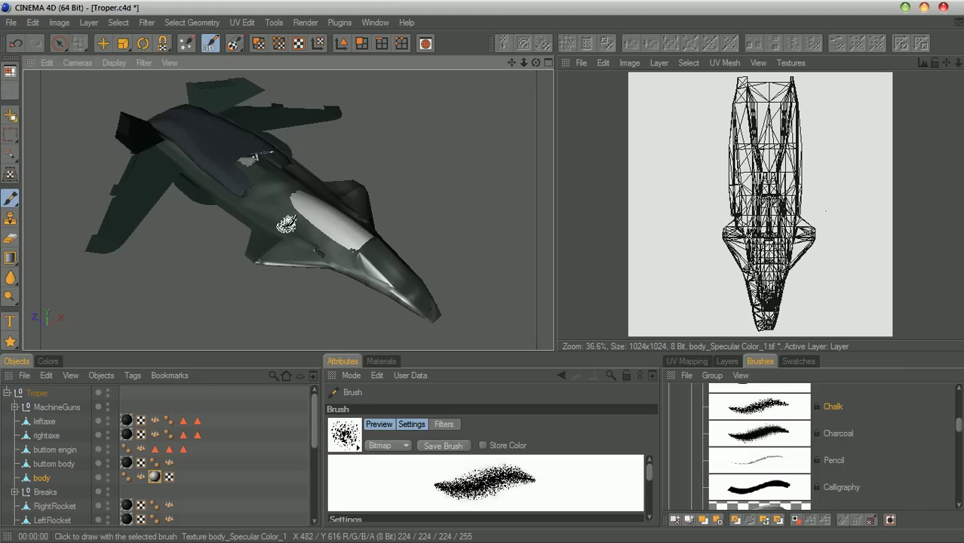
pyautogui.moveTo(650, 473); pyautogui.dragTo(643, 492)
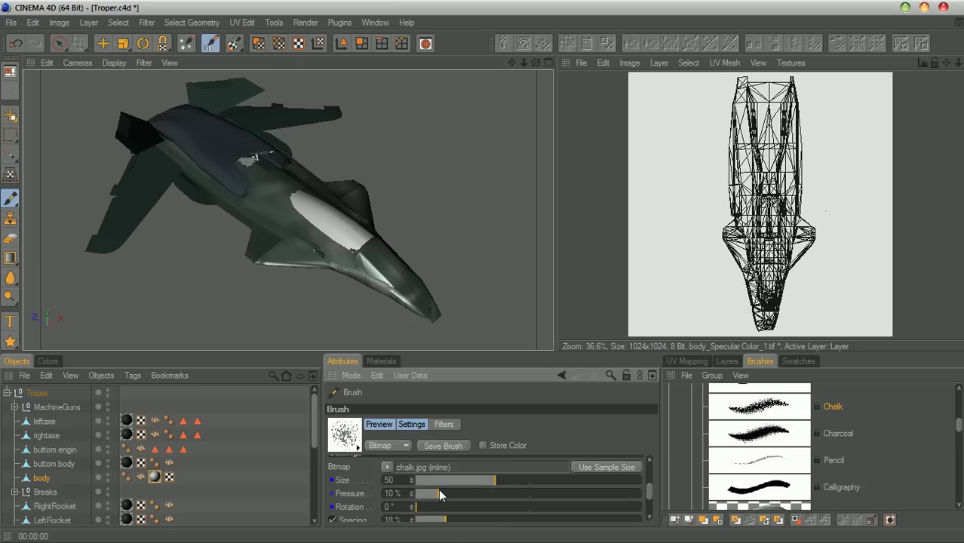
pyautogui.click(48, 361)
pyautogui.moveTo(23, 473)
pyautogui.mouseDown()
pyautogui.moveTo(6, 494)
pyautogui.moveTo(4, 478)
pyautogui.mouseUp()
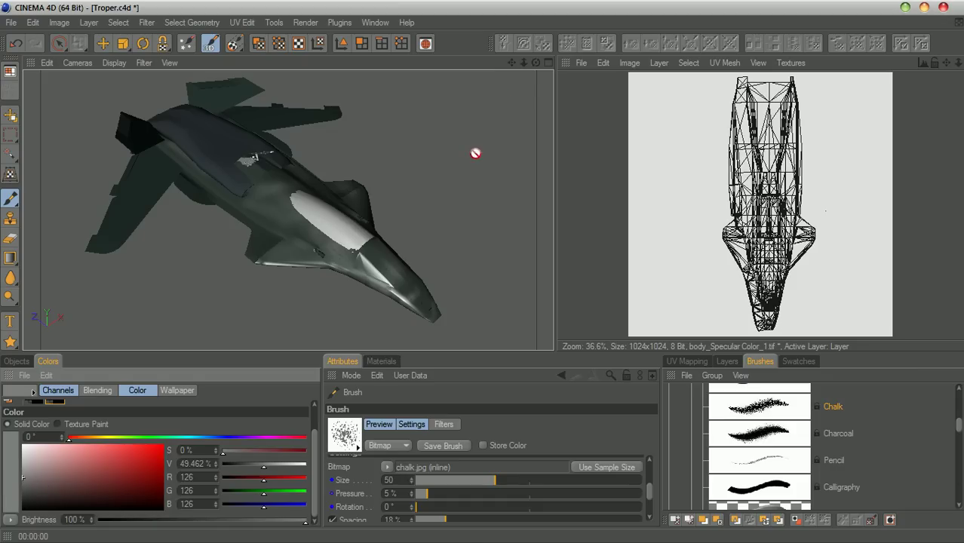
# Paint faint grey chalk strokes on the specular layer along the side of the nose
pyautogui.moveTo(525, 62); pyautogui.dragTo(494, 4)
pyautogui.moveTo(455, 240); pyautogui.dragTo(324, 177)
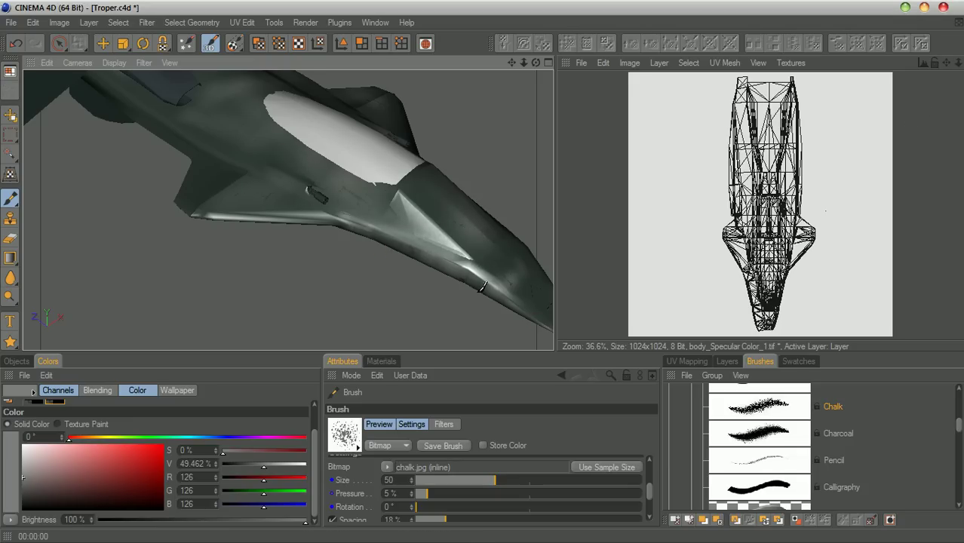
pyautogui.moveTo(525, 62); pyautogui.dragTo(596, 61)
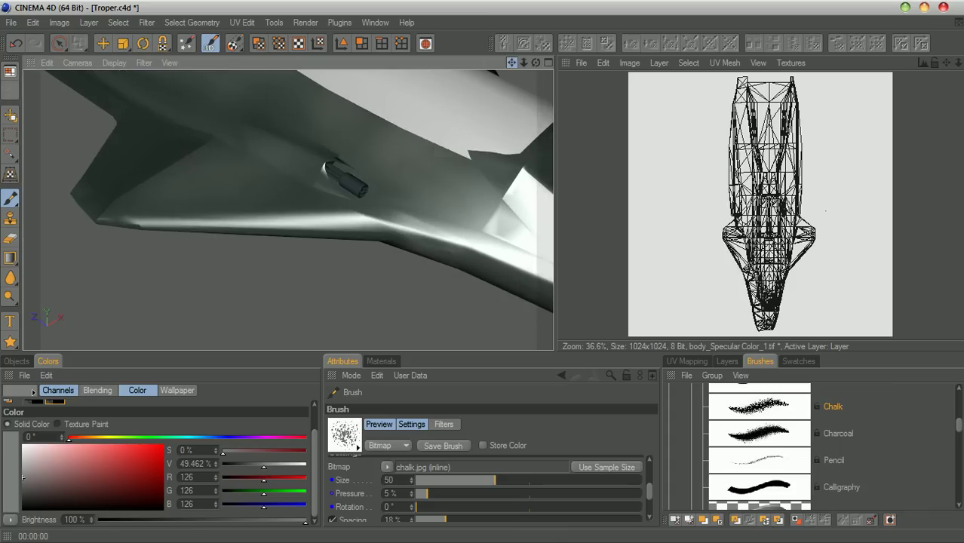
pyautogui.moveTo(511, 63); pyautogui.dragTo(285, 15)
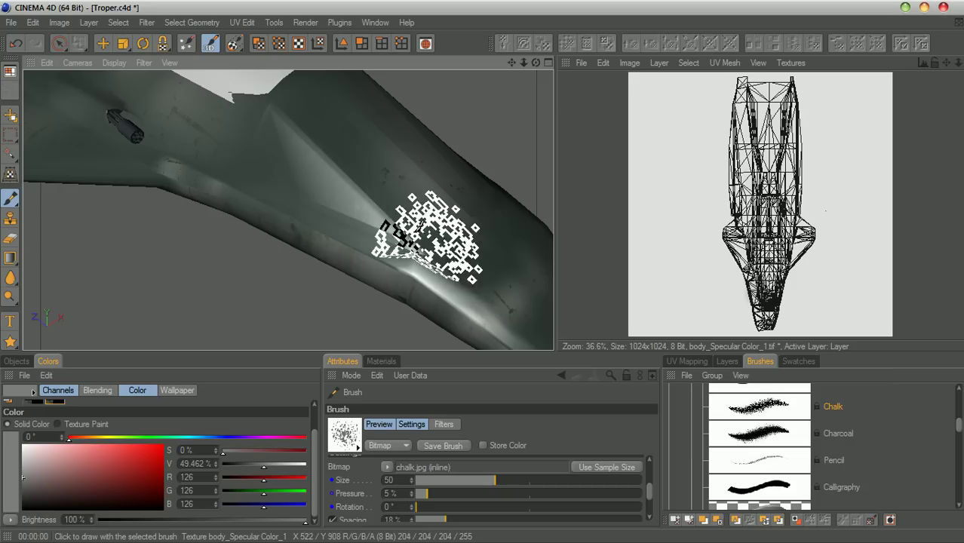
pyautogui.scroll(-4, 449, 189)
pyautogui.keyDown('alt'); pyautogui.moveTo(448, 189); pyautogui.dragTo(524, 113); pyautogui.keyUp('alt')
pyautogui.keyDown('alt'); pyautogui.moveTo(189, 122); pyautogui.dragTo(332, 203, button='middle'); pyautogui.keyUp('alt')
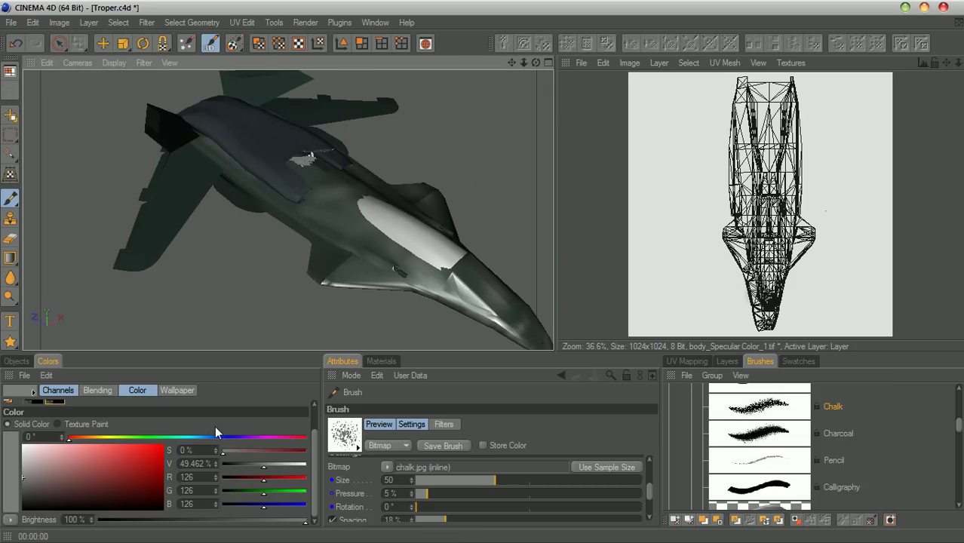
# Set the chalk's pressure to 8 % and its size to 80, and paint grey speckles around the nose on the texture
pyautogui.moveTo(429, 498); pyautogui.dragTo(433, 500)
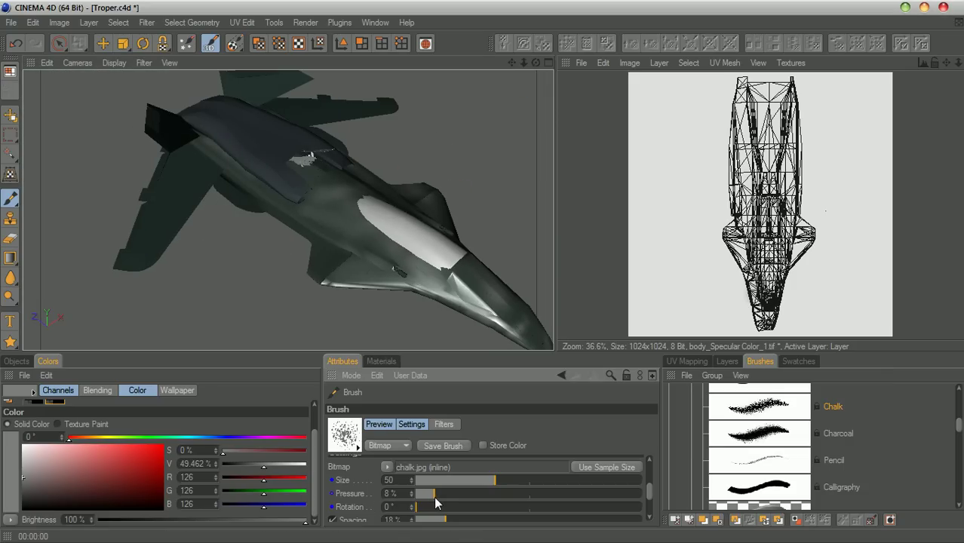
pyautogui.keyDown('alt'); pyautogui.moveTo(357, 249); pyautogui.dragTo(372, 239, button='right'); pyautogui.keyUp('alt')
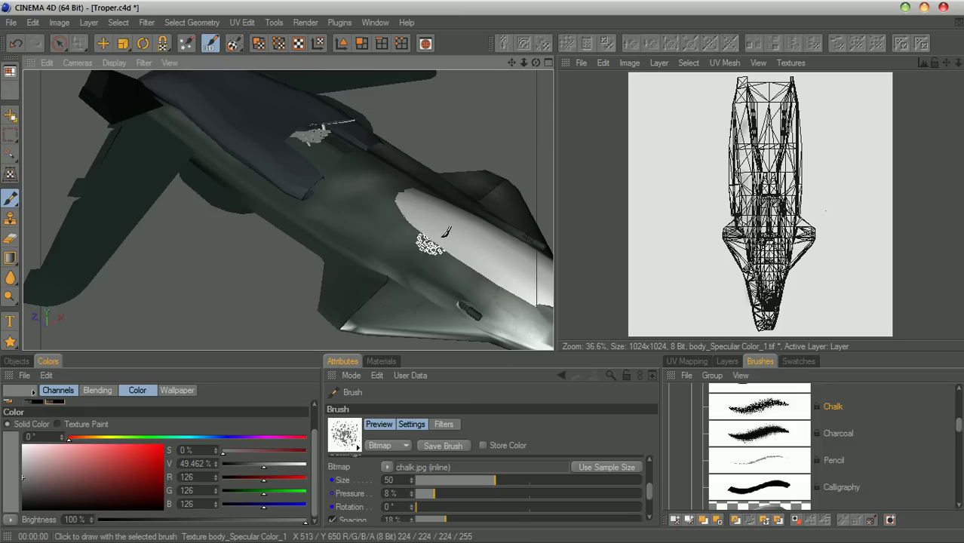
pyautogui.moveTo(535, 63)
pyautogui.mouseDown()
pyautogui.moveTo(434, 83)
pyautogui.moveTo(545, 56)
pyautogui.mouseUp()
pyautogui.moveTo(843, 182); pyautogui.dragTo(883, 203, button='middle')
pyautogui.moveTo(786, 297); pyautogui.dragTo(800, 297)
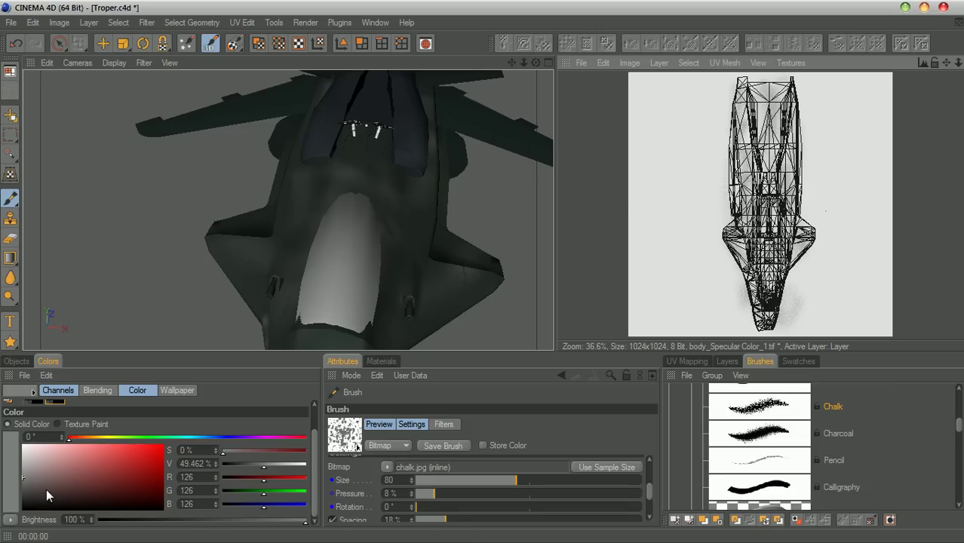
# Set the chalk color to dark grey (46/46/46) and enlarge the brush to size 150
pyautogui.moveTo(46, 494); pyautogui.dragTo(14, 496)
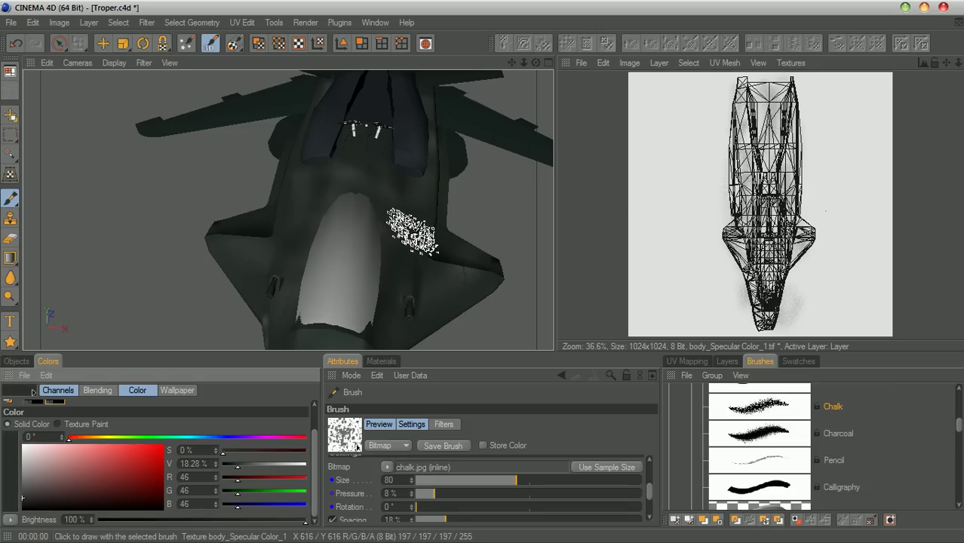
pyautogui.press(']')
pyautogui.press(']')
pyautogui.press(']')
pyautogui.press(']')
pyautogui.press(']')
pyautogui.press(']')
pyautogui.press(']')
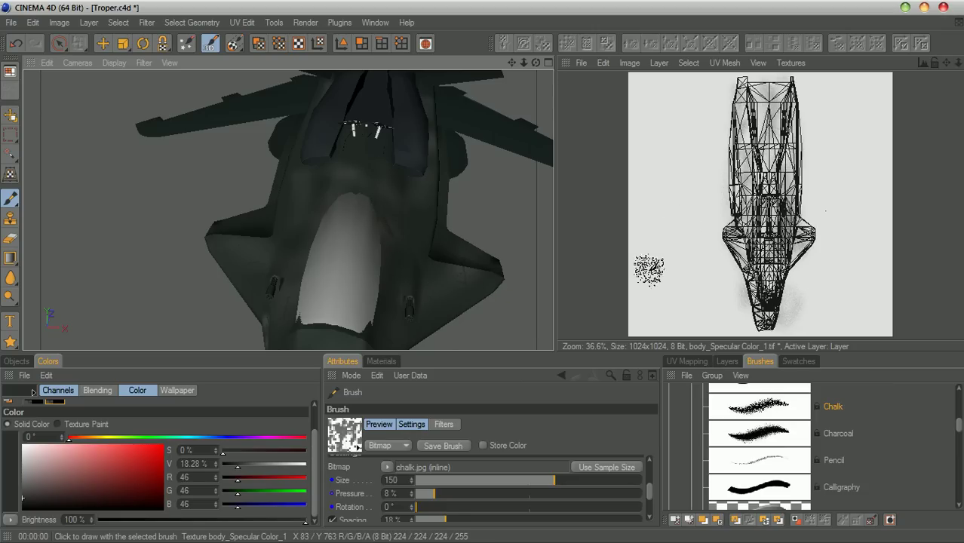
# Paint dark chalk speckles along the nose and the flanks of the body's specular texture, and render the view
pyautogui.moveTo(536, 62); pyautogui.dragTo(633, 45)
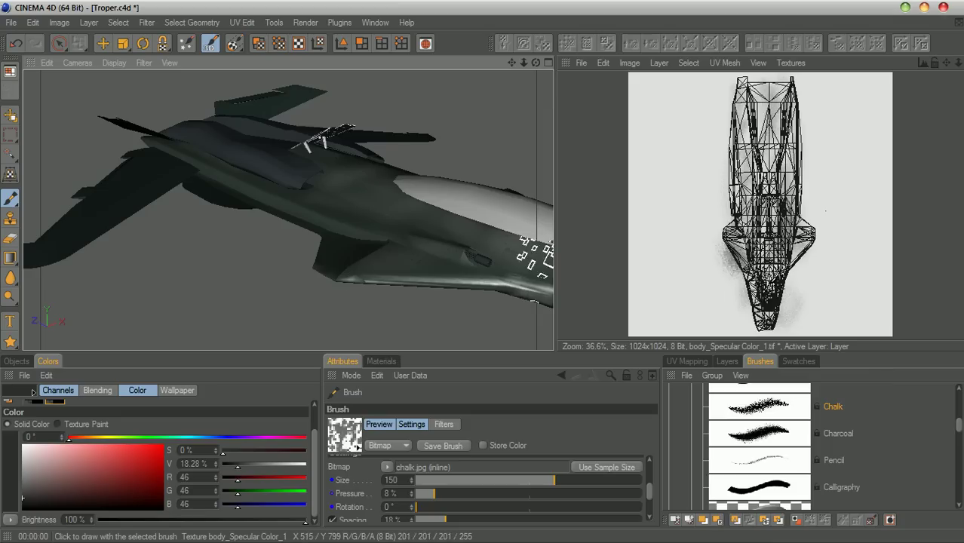
pyautogui.moveTo(741, 199)
pyautogui.mouseDown()
pyautogui.moveTo(785, 186)
pyautogui.moveTo(781, 221)
pyautogui.moveTo(809, 250)
pyautogui.moveTo(763, 319)
pyautogui.mouseUp()
pyautogui.moveTo(536, 63); pyautogui.dragTo(481, 142)
pyautogui.scroll(-3, 476, 141)
pyautogui.moveTo(513, 64); pyautogui.dragTo(480, 31)
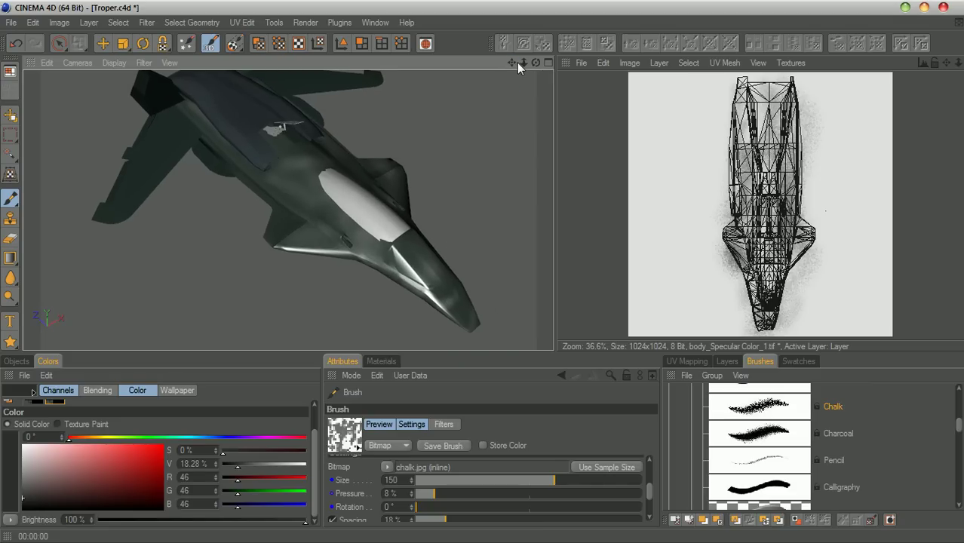
pyautogui.hotkey('ctrl', 'r')
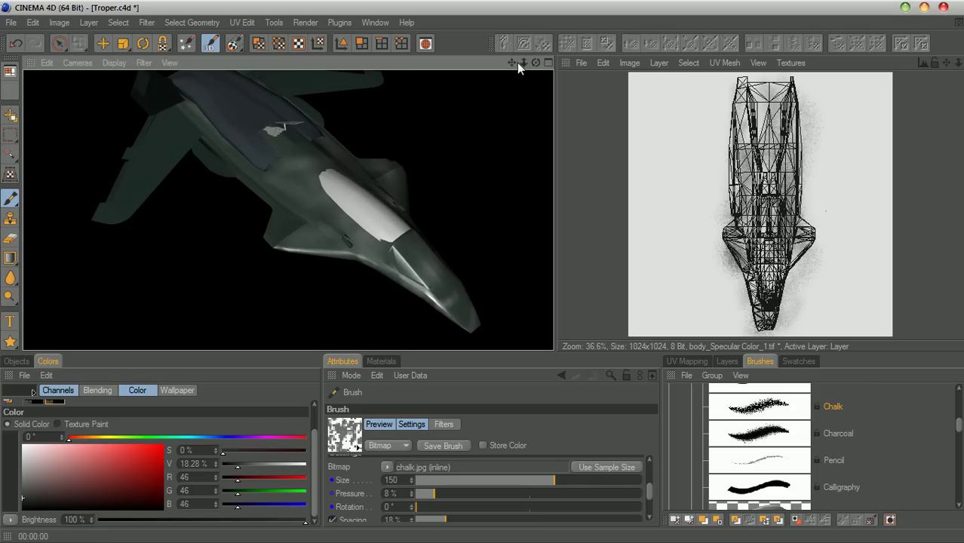
# Paint dark chalk strokes on the underside and rear flank of the body, and undo the last stroke
pyautogui.moveTo(535, 63); pyautogui.dragTo(528, 64)
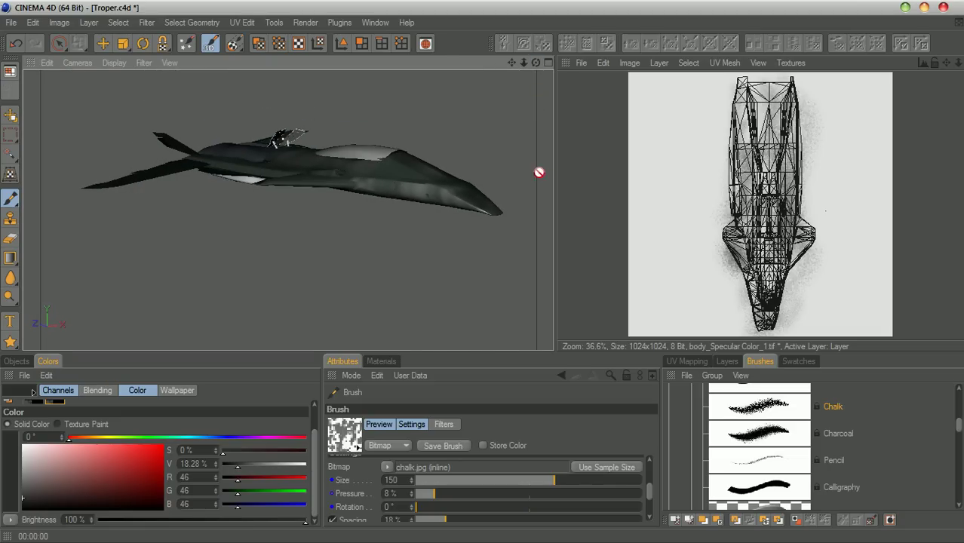
pyautogui.scroll(5, 539, 176)
pyautogui.moveTo(536, 62)
pyautogui.mouseDown()
pyautogui.moveTo(573, 30)
pyautogui.moveTo(463, 128)
pyautogui.mouseUp()
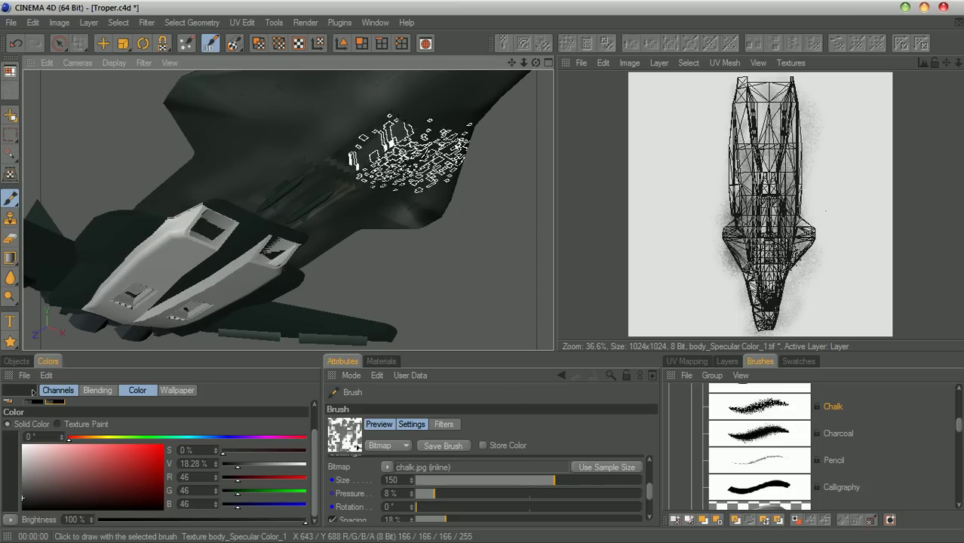
pyautogui.moveTo(533, 64)
pyautogui.mouseDown()
pyautogui.moveTo(492, 102)
pyautogui.moveTo(419, 69)
pyautogui.mouseUp()
pyautogui.hotkey('ctrl', 'z')
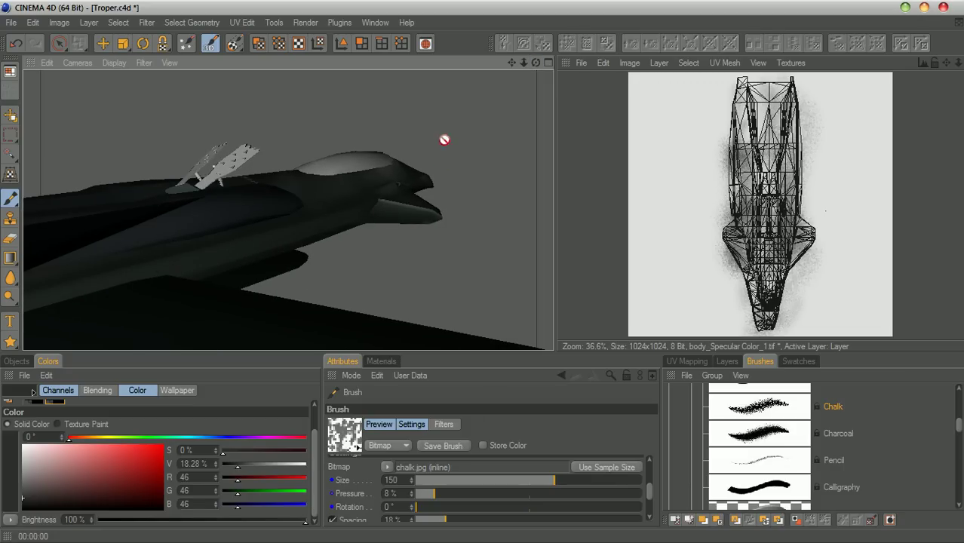
# Redo and undo the last chalk stroke to compare the body's shine, and display the material list
pyautogui.moveTo(535, 63); pyautogui.dragTo(490, 100)
pyautogui.scroll(-4, 403, 195)
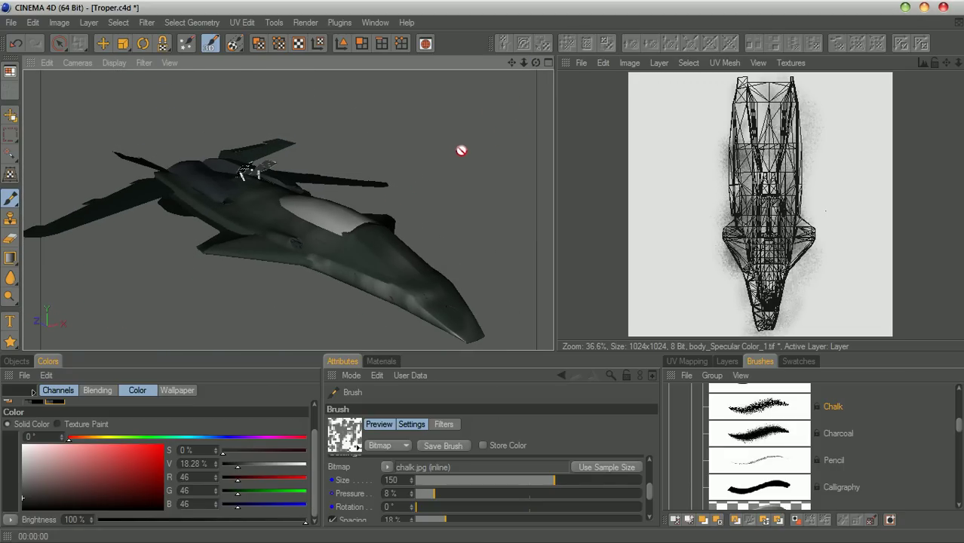
pyautogui.hotkey('ctrl', 'y')
pyautogui.hotkey('ctrl', 'z')
pyautogui.click(382, 361)
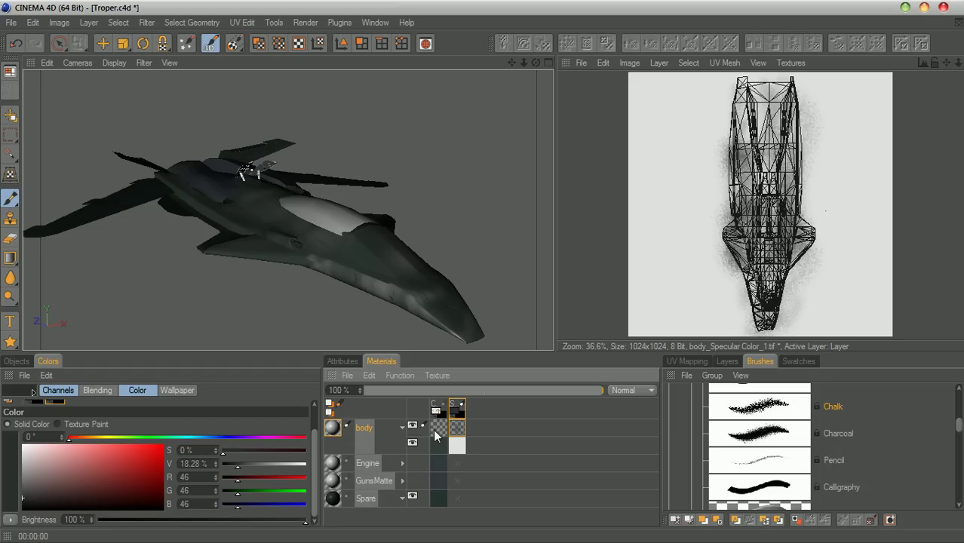
# Try a dark chalk stroke along the side of the nose and undo it
pyautogui.moveTo(523, 64); pyautogui.dragTo(482, 66)
pyautogui.moveTo(535, 62)
pyautogui.mouseDown()
pyautogui.moveTo(527, 78)
pyautogui.moveTo(536, 64)
pyautogui.moveTo(512, 64)
pyautogui.mouseUp()
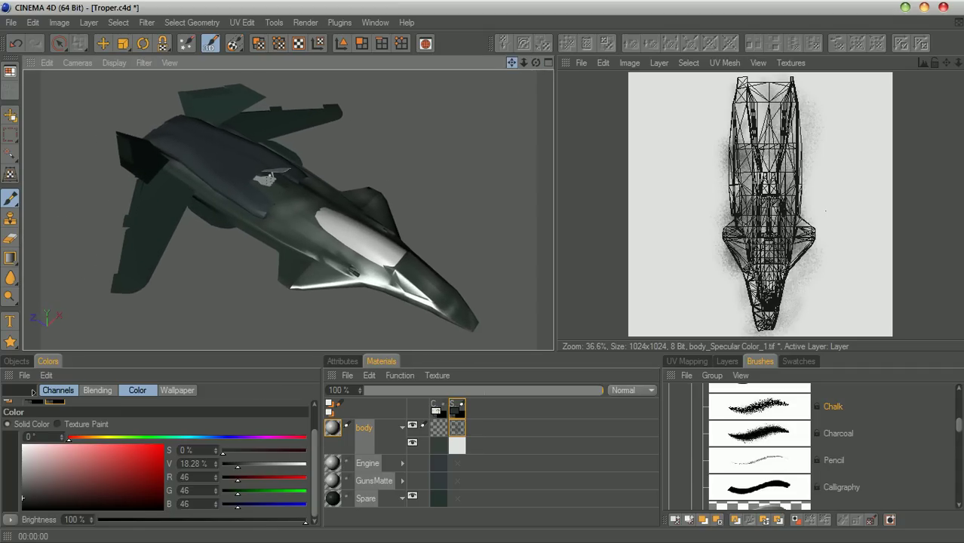
pyautogui.moveTo(369, 260); pyautogui.dragTo(415, 283)
pyautogui.hotkey('ctrl', 'z')
pyautogui.hotkey('ctrl', 'z')
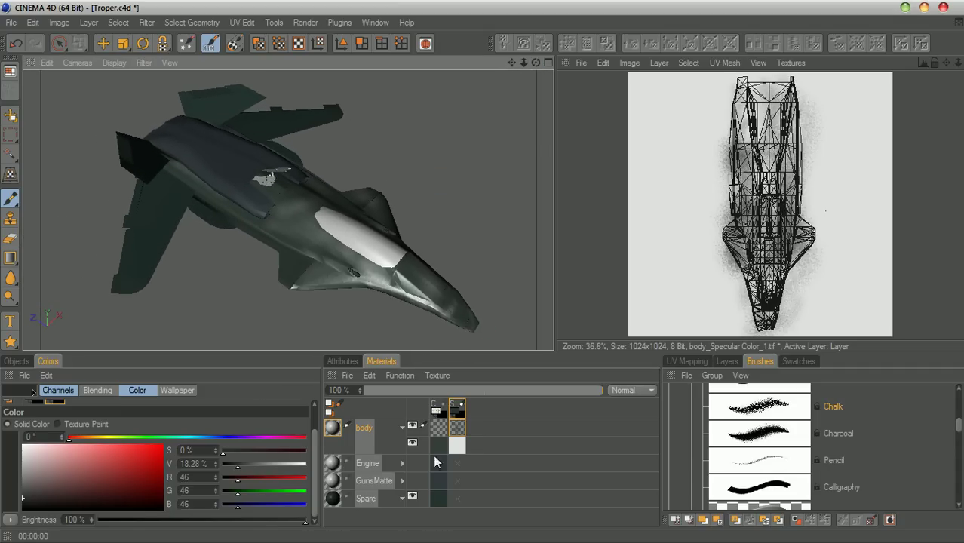
# Add a white Diffusion texture to the body material and open the layer commands for its background
pyautogui.rightClick(360, 434)
pyautogui.moveTo(499, 262)
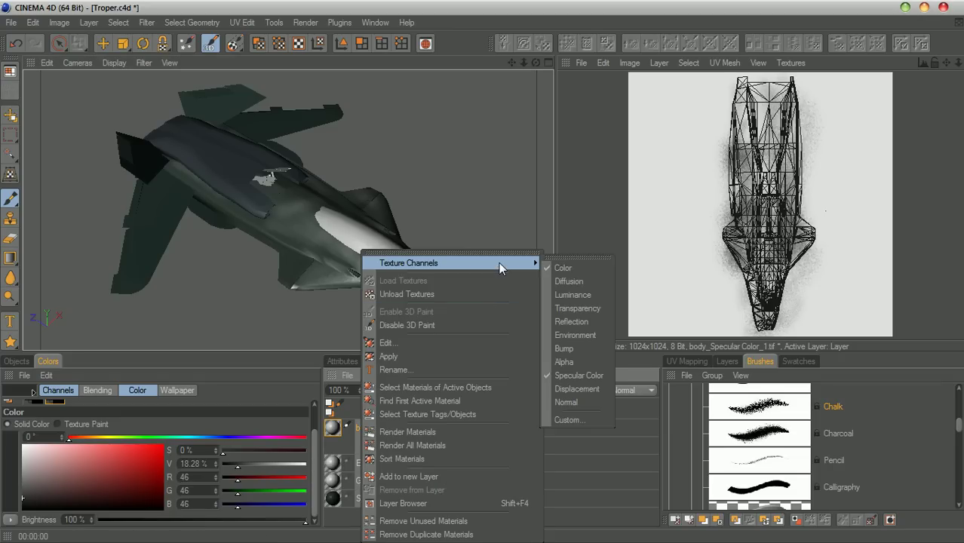
pyautogui.click(546, 279)
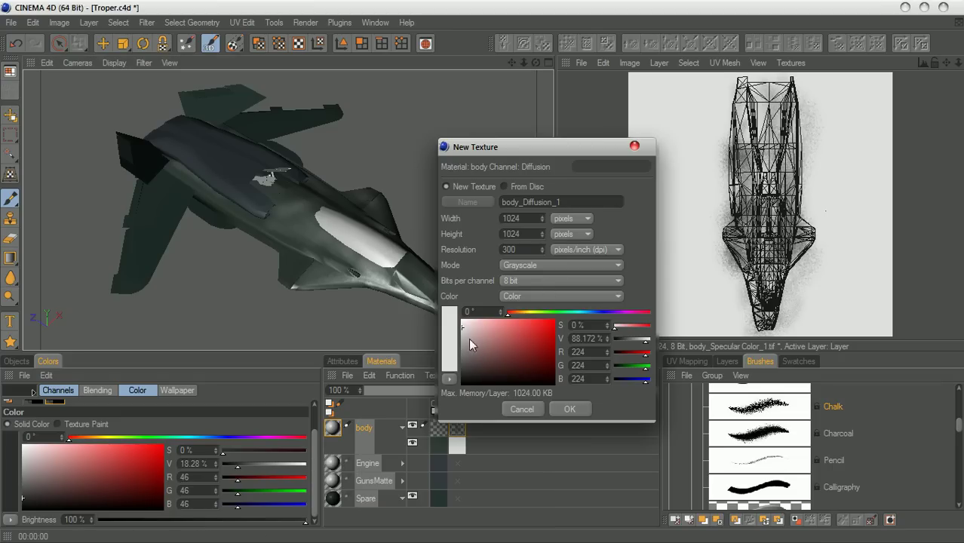
pyautogui.moveTo(468, 338); pyautogui.dragTo(436, 319)
pyautogui.click(566, 409)
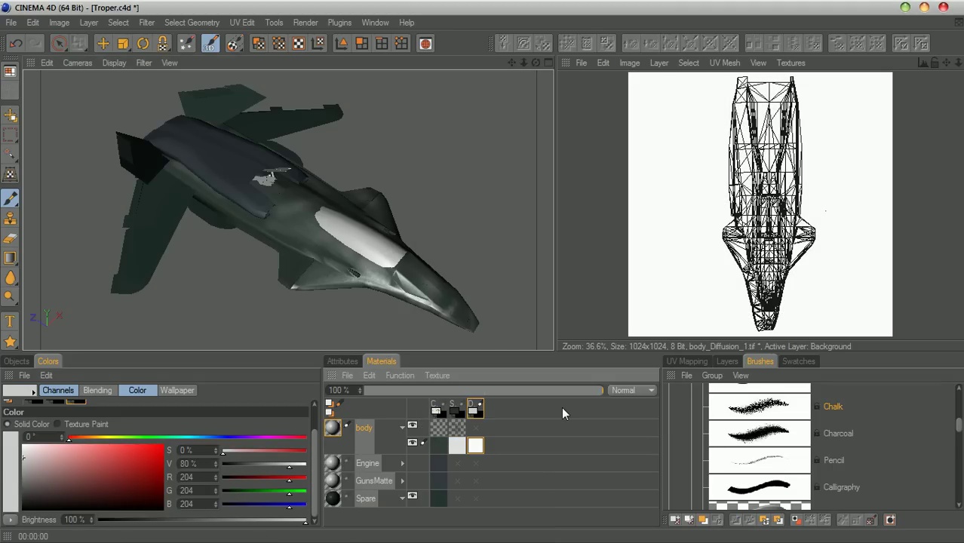
pyautogui.rightClick(487, 446)
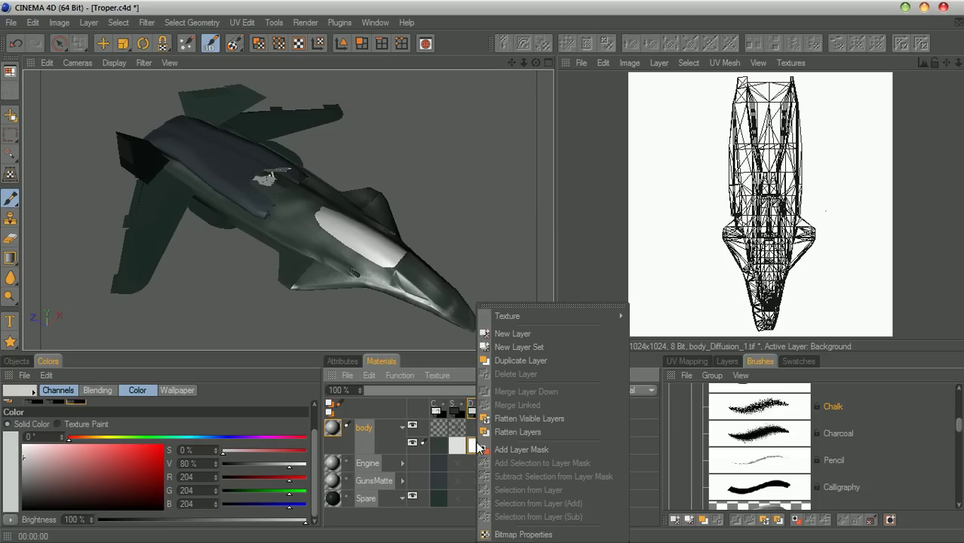
# Add a new layer to the body material's diffusion texture and set the paint colour to grey 98 RGB
pyautogui.click(524, 333)
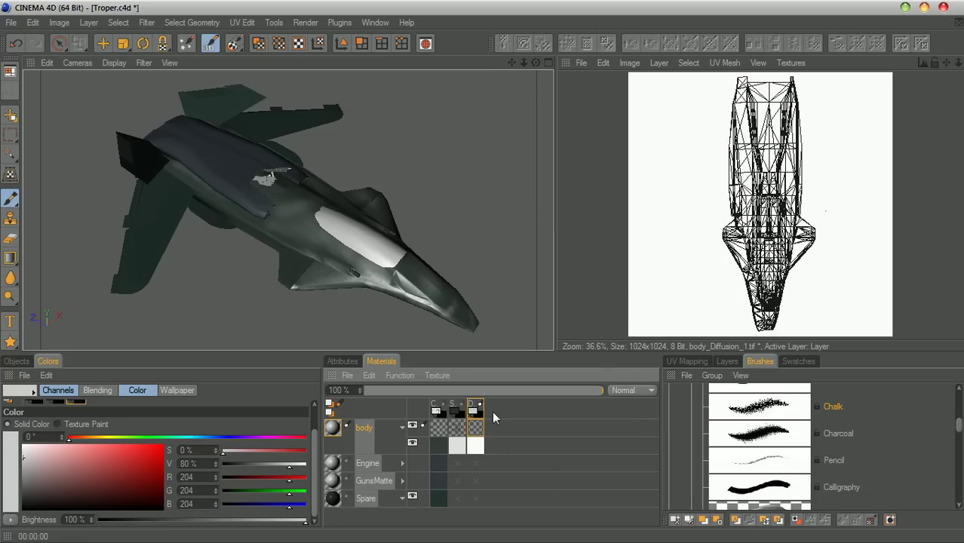
pyautogui.moveTo(26, 486); pyautogui.dragTo(16, 486)
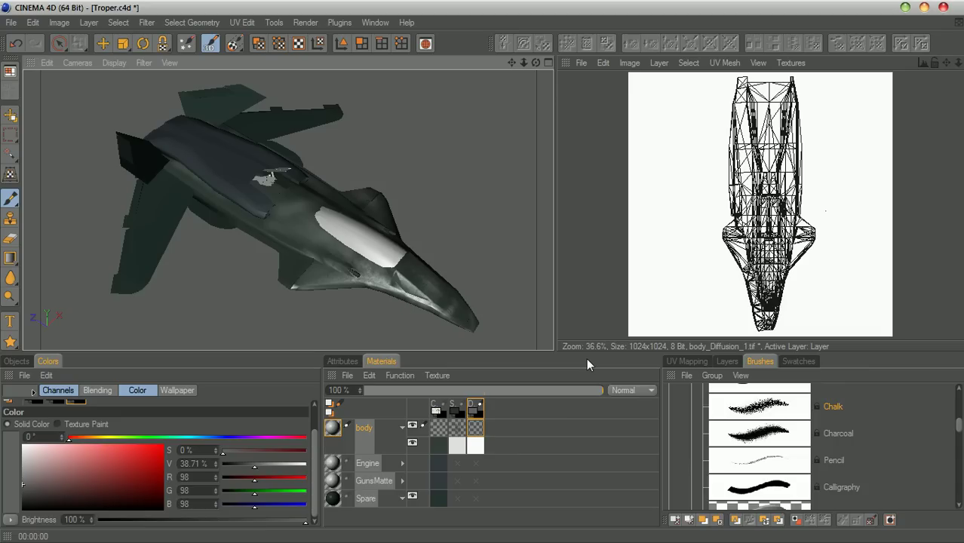
# Undo the last change and try an Airbrush stroke on the fuselage side beside the canopy
pyautogui.hotkey('ctrl', 'z')
pyautogui.scroll(5, 948, 429)
pyautogui.click(795, 402)
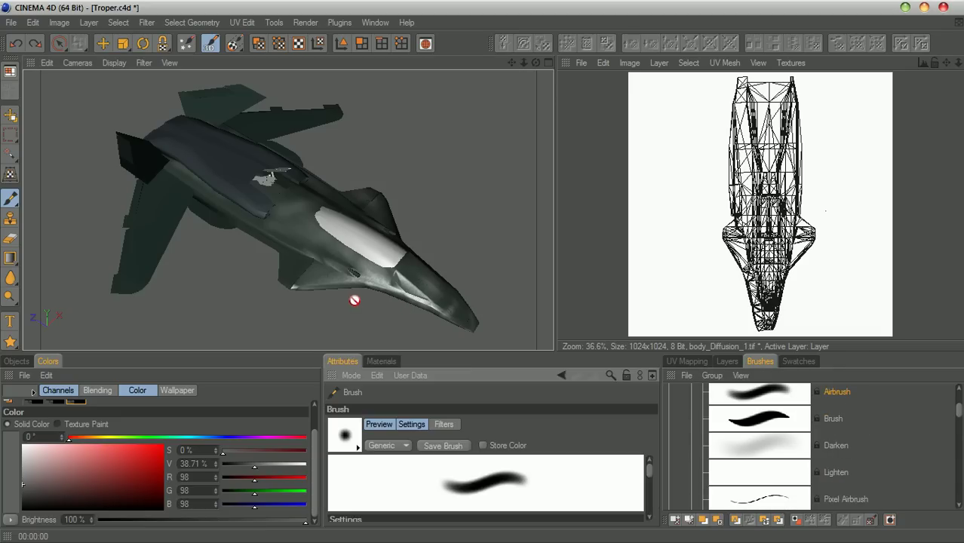
pyautogui.moveTo(320, 240); pyautogui.dragTo(343, 260)
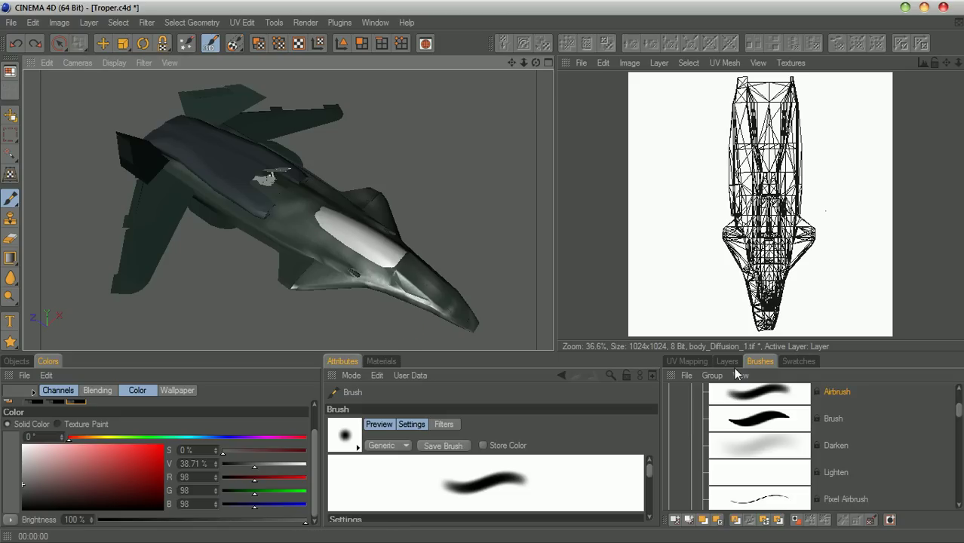
# Choose the Charcoal brush and set its pressure to 7%
pyautogui.moveTo(959, 420); pyautogui.dragTo(960, 431)
pyautogui.click(778, 437)
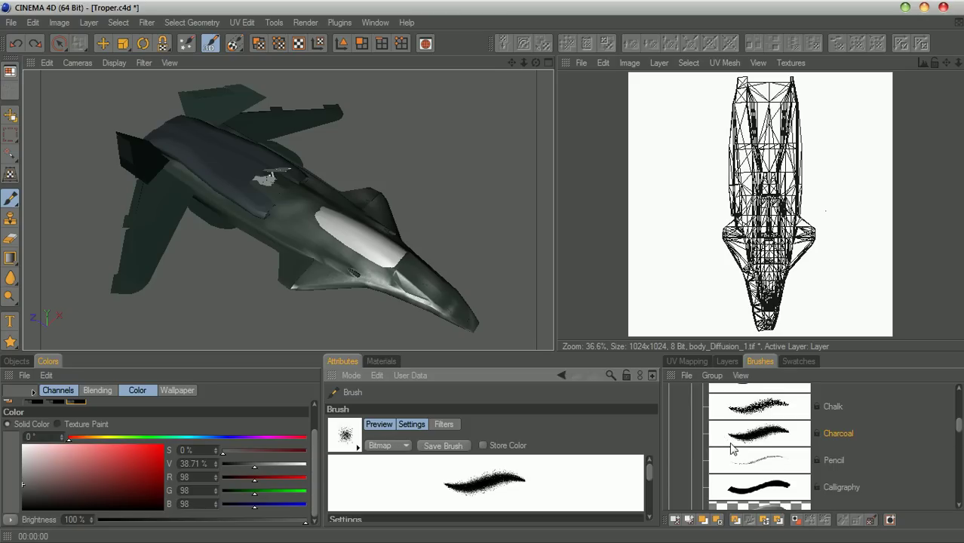
pyautogui.moveTo(649, 476); pyautogui.dragTo(647, 501)
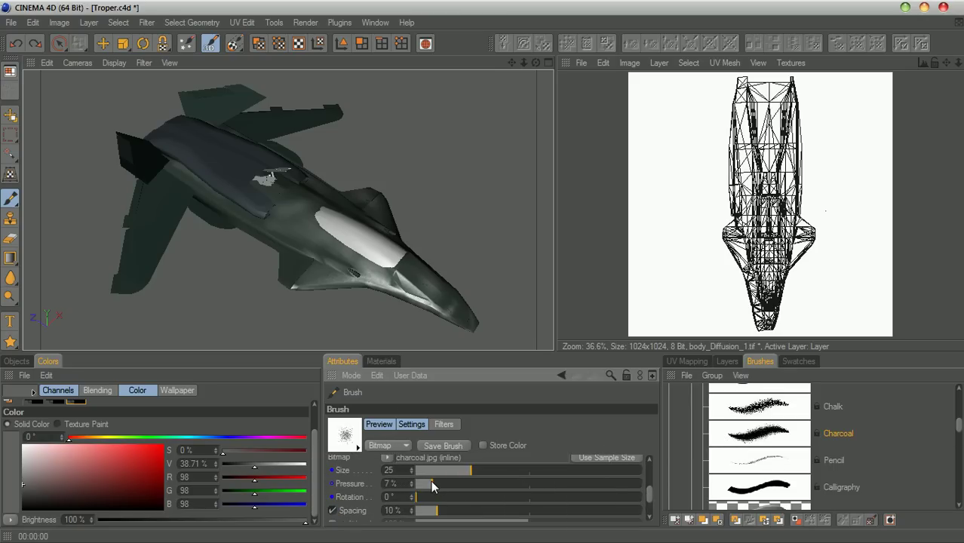
# Set the paint colour to grey 134 RGB and brush charcoal shading onto the fuselage around the canopy
pyautogui.scroll(1, 337, 249)
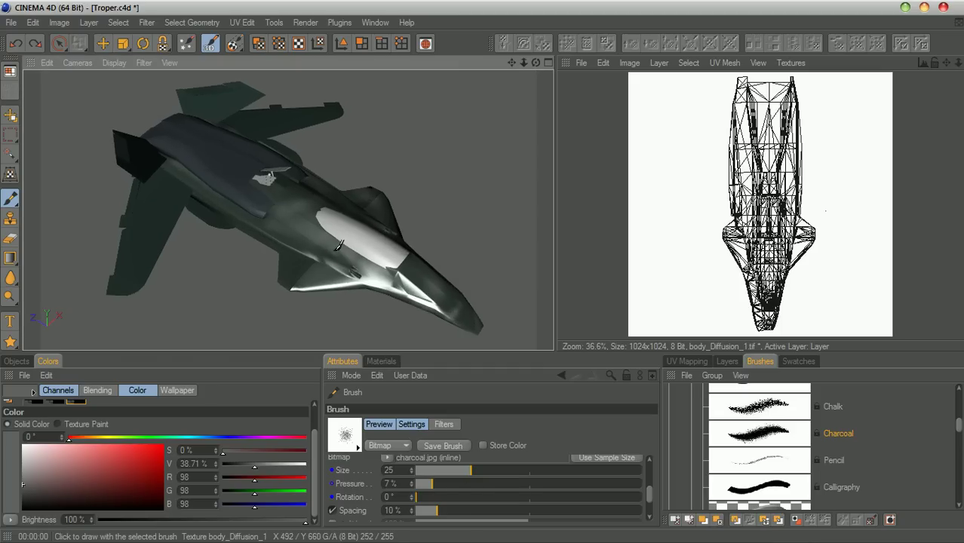
pyautogui.scroll(4, 337, 247)
pyautogui.moveTo(512, 64); pyautogui.dragTo(511, 38)
pyautogui.scroll(3, 454, 199)
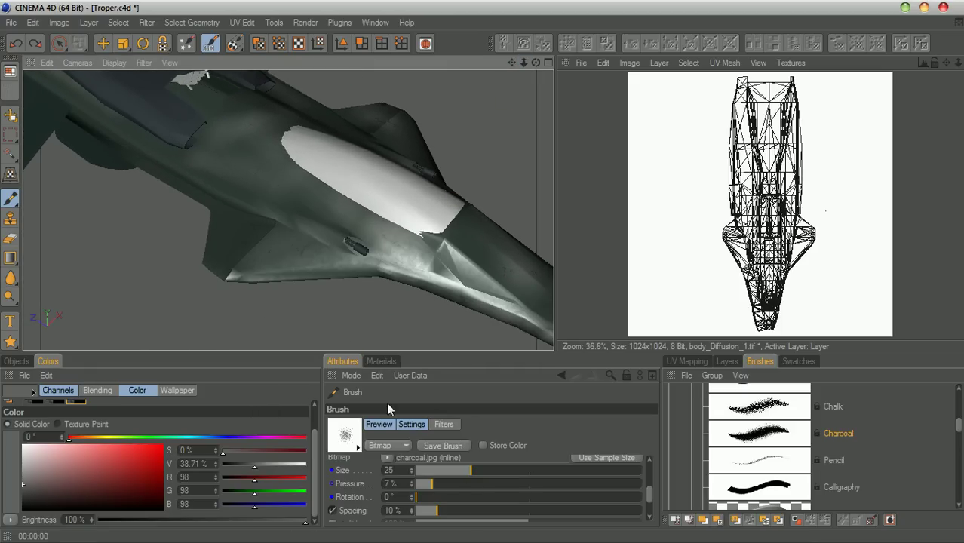
pyautogui.moveTo(46, 466); pyautogui.dragTo(14, 475)
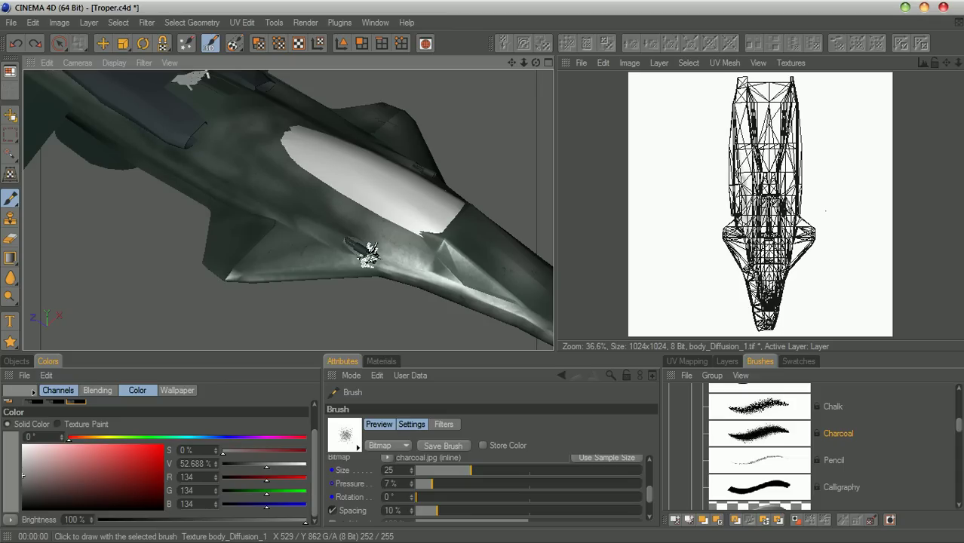
# Enlarge the Charcoal brush to size 60, paint grime on the fuselage's opposite side and nose, and undo the last stroke
pyautogui.moveTo(530, 64); pyautogui.dragTo(462, 125)
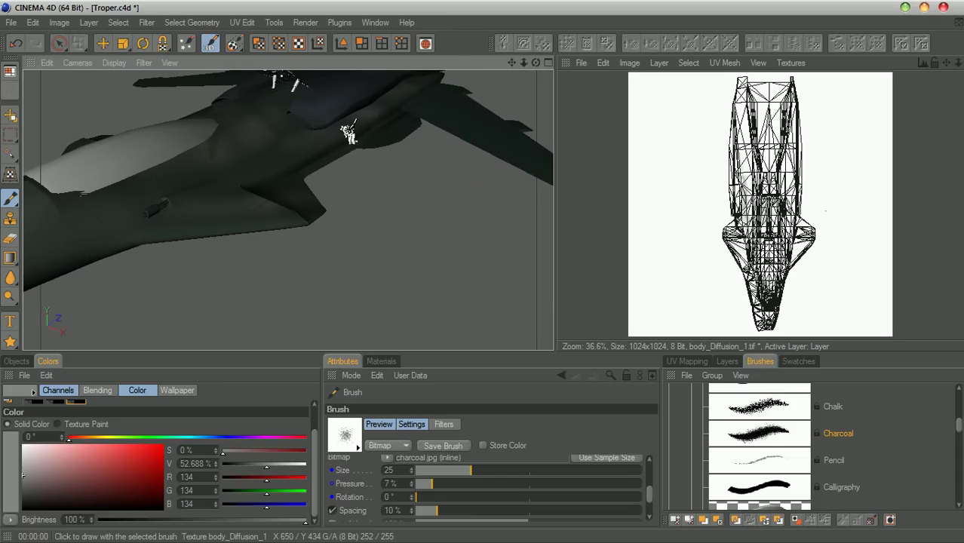
pyautogui.press(']')
pyautogui.press(']')
pyautogui.press(']')
pyautogui.press(']')
pyautogui.press(']')
pyautogui.press(']')
pyautogui.press(']')
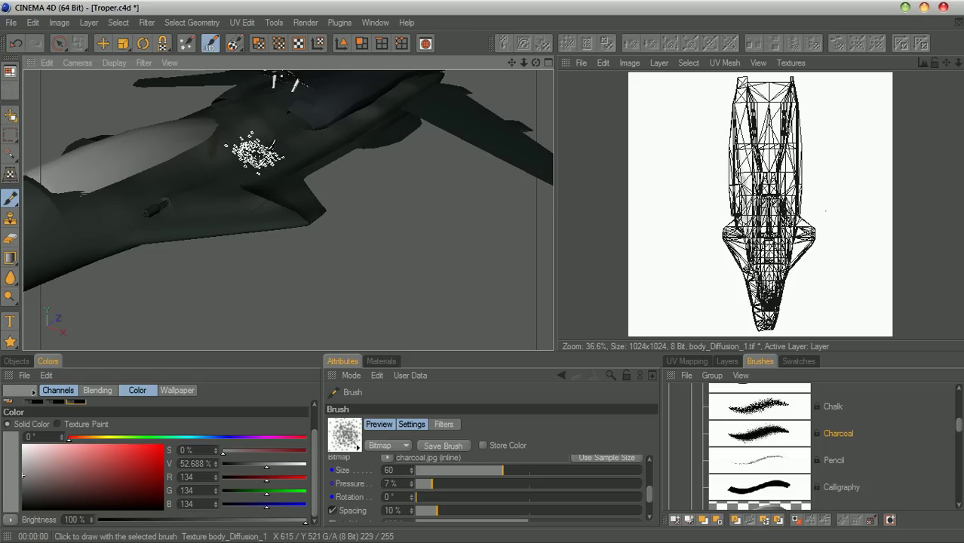
pyautogui.scroll(-5, 368, 179)
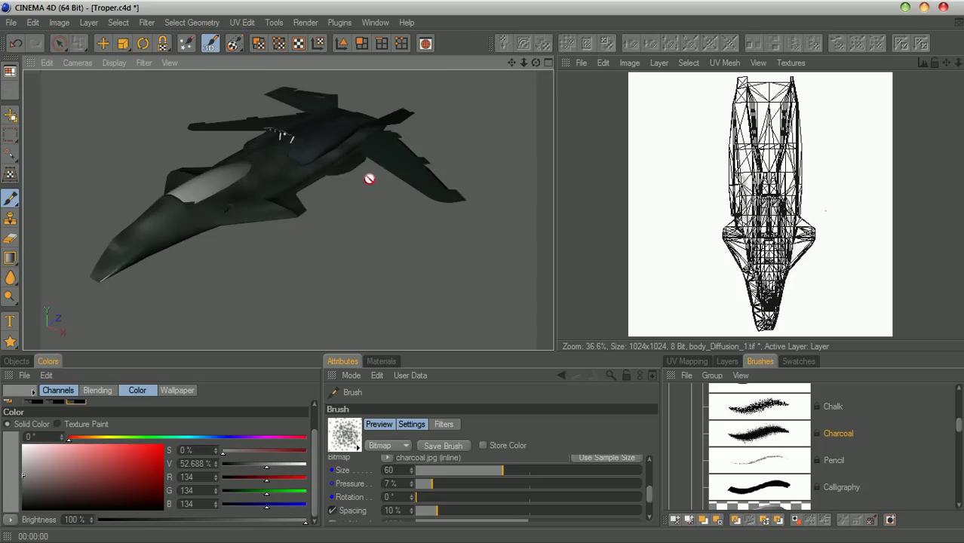
pyautogui.moveTo(524, 64)
pyautogui.mouseDown()
pyautogui.moveTo(558, 63)
pyautogui.moveTo(634, 33)
pyautogui.mouseUp()
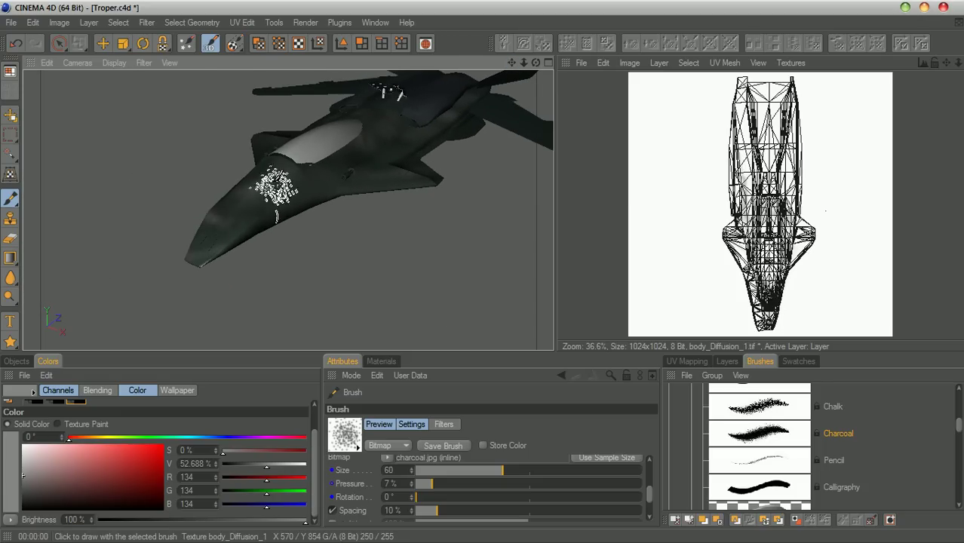
pyautogui.hotkey('ctrl', 'z')
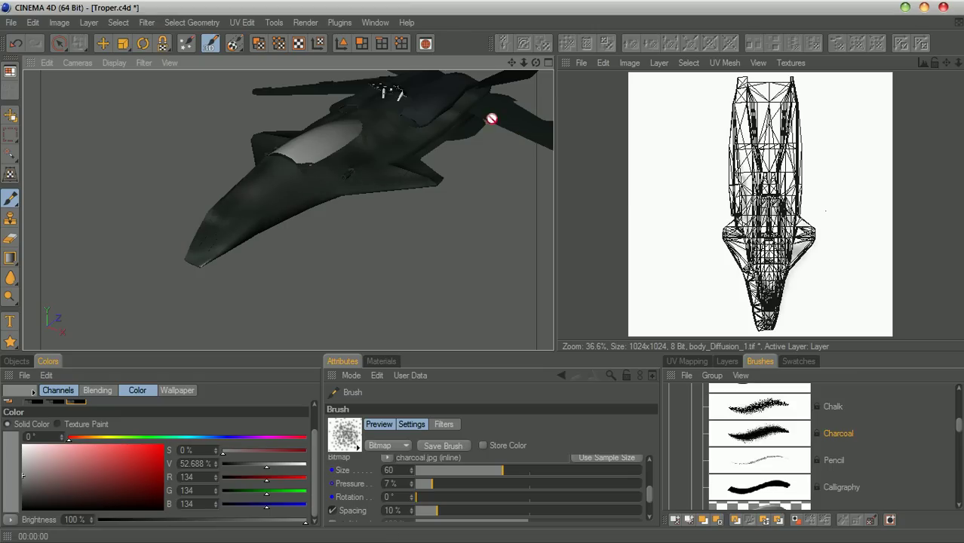
# Paint more charcoal grime over the jet's nose, wing roots and rear fuselage sides
pyautogui.moveTo(536, 64)
pyautogui.mouseDown()
pyautogui.moveTo(641, 91)
pyautogui.moveTo(634, 113)
pyautogui.mouseUp()
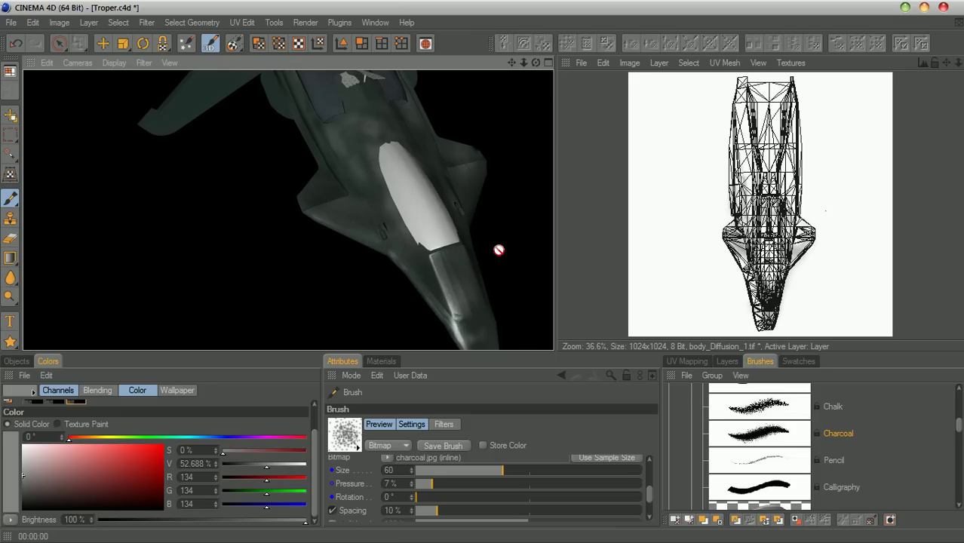
pyautogui.moveTo(513, 64)
pyautogui.mouseDown()
pyautogui.moveTo(461, 68)
pyautogui.moveTo(535, 62)
pyautogui.moveTo(490, 15)
pyautogui.moveTo(565, 57)
pyautogui.moveTo(590, 26)
pyautogui.mouseUp()
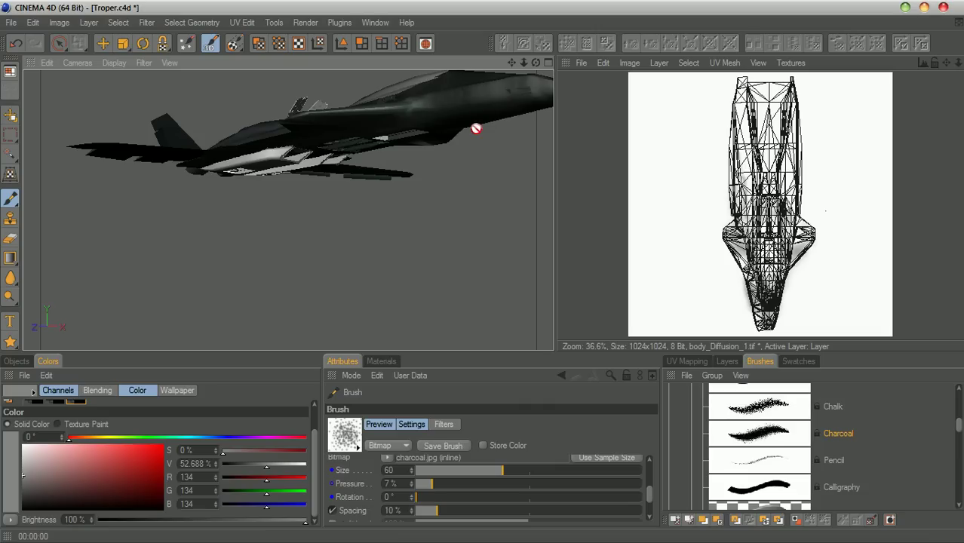
pyautogui.moveTo(536, 64); pyautogui.dragTo(523, 172)
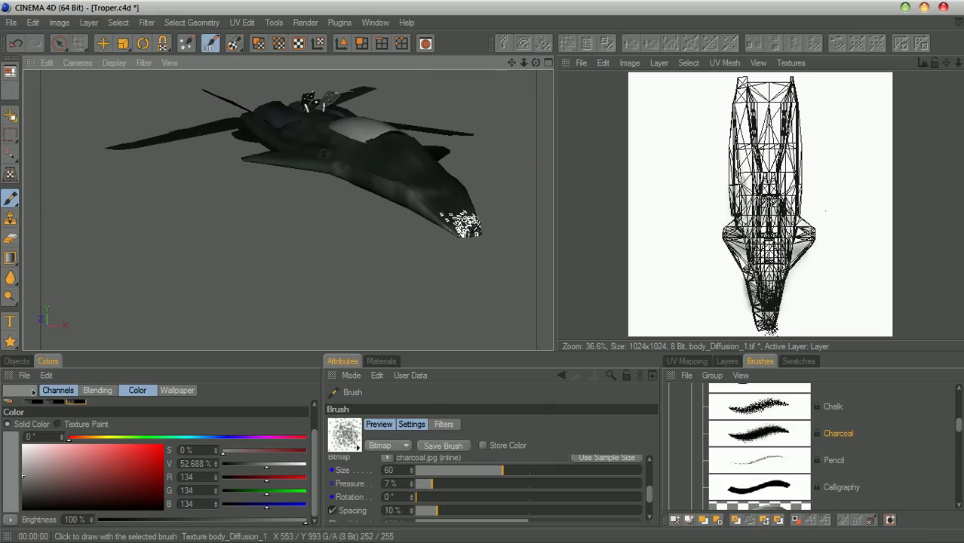
pyautogui.moveTo(536, 63)
pyautogui.mouseDown()
pyautogui.moveTo(528, 106)
pyautogui.moveTo(584, 114)
pyautogui.moveTo(633, 158)
pyautogui.mouseUp()
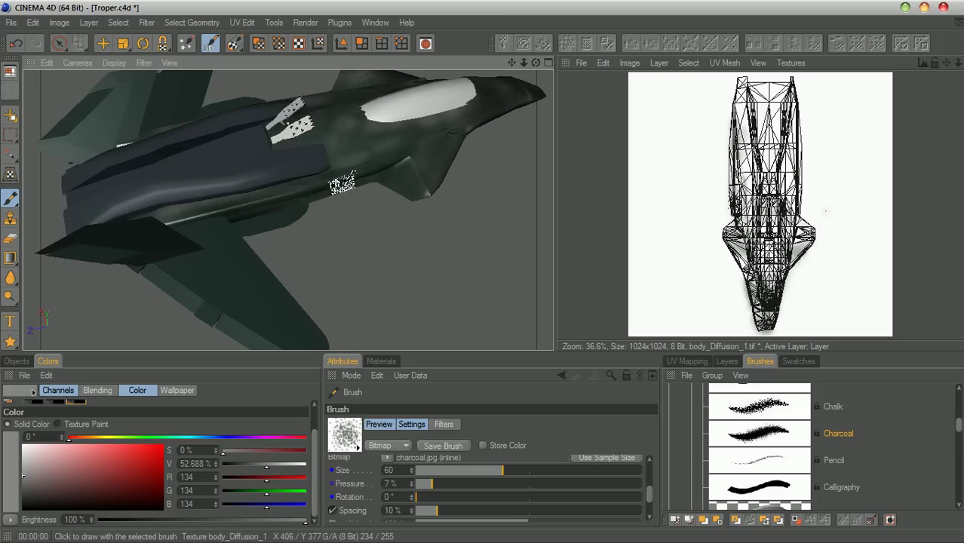
pyautogui.moveTo(537, 63); pyautogui.dragTo(570, 144)
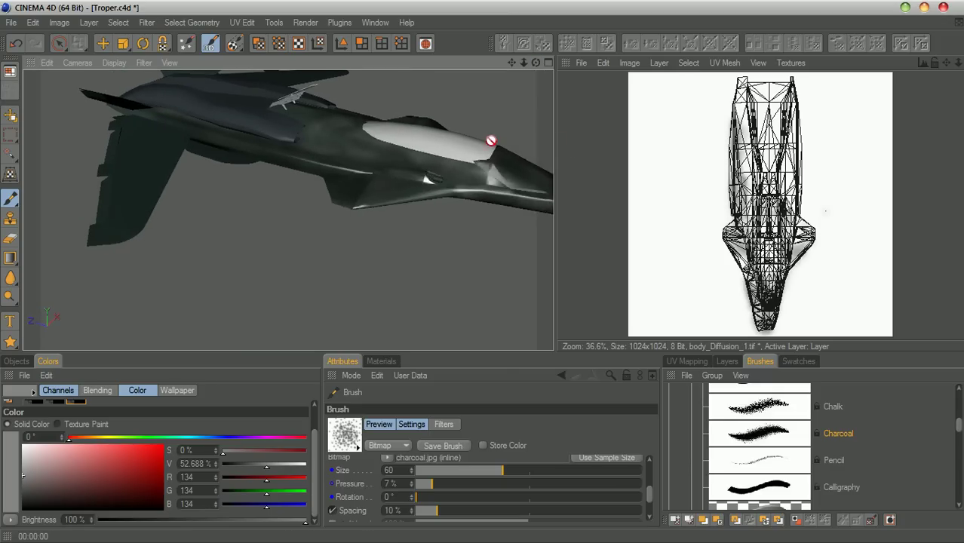
pyautogui.scroll(3, 491, 141)
pyautogui.moveTo(511, 63); pyautogui.dragTo(445, 86)
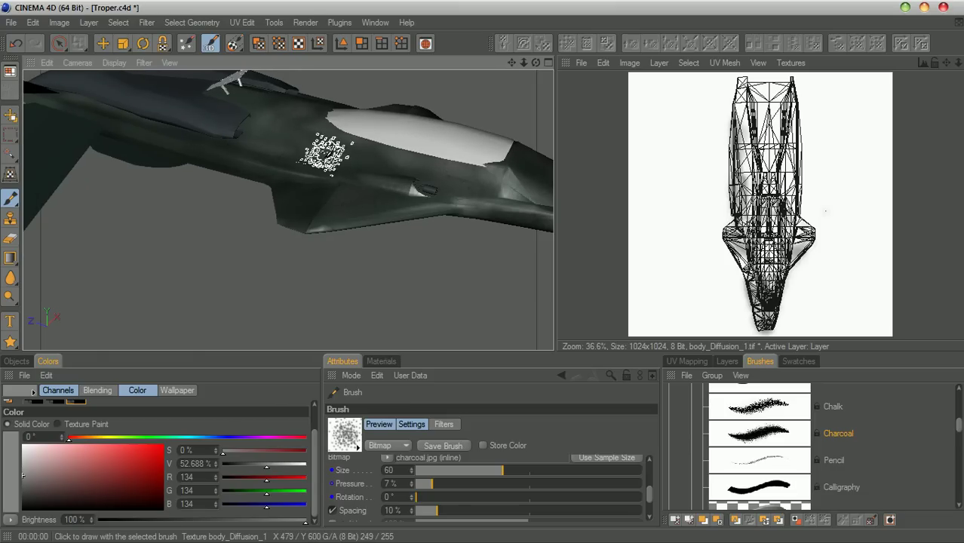
# Switch to the Airbrush with 8% pressure and set the paint colour to dark grey 43 RGB
pyautogui.click(790, 411)
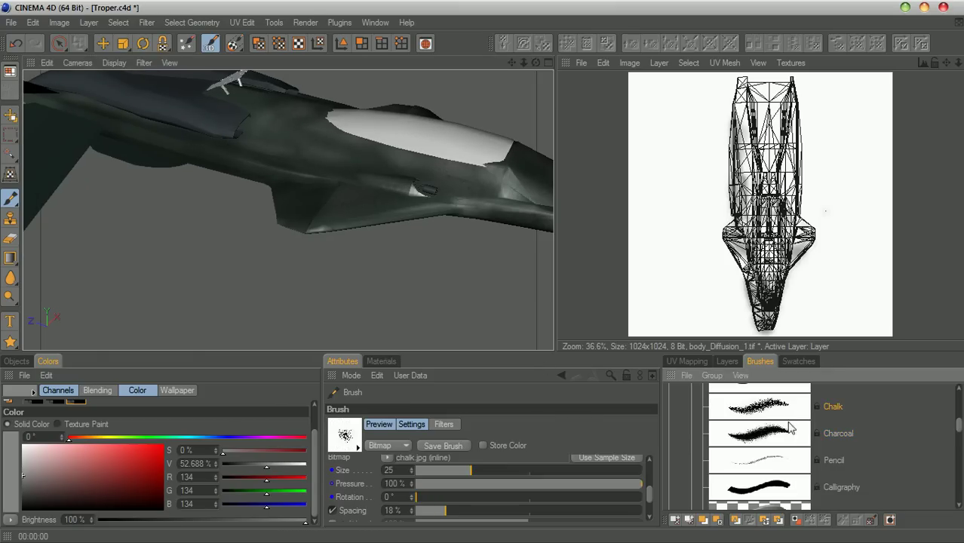
pyautogui.scroll(2, 804, 424)
pyautogui.scroll(3, 955, 422)
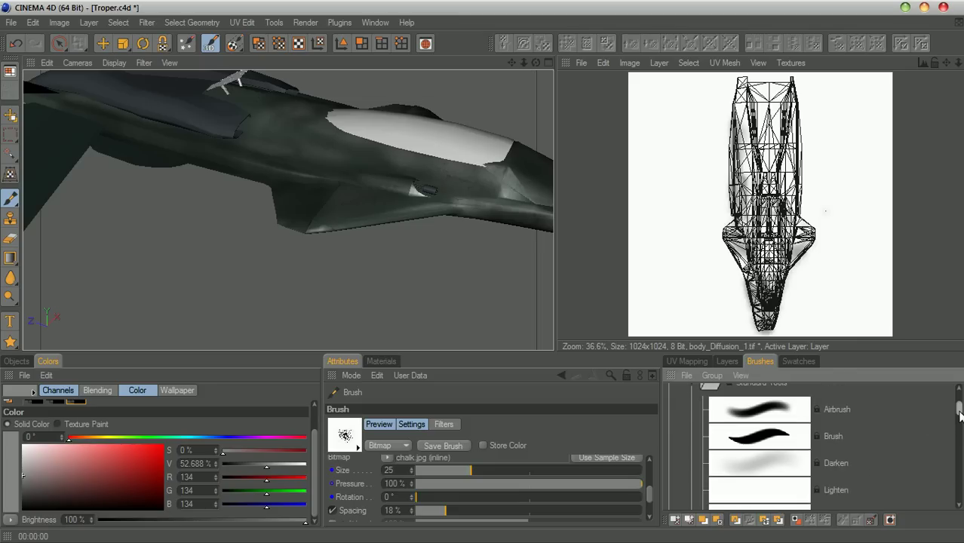
pyautogui.click(786, 426)
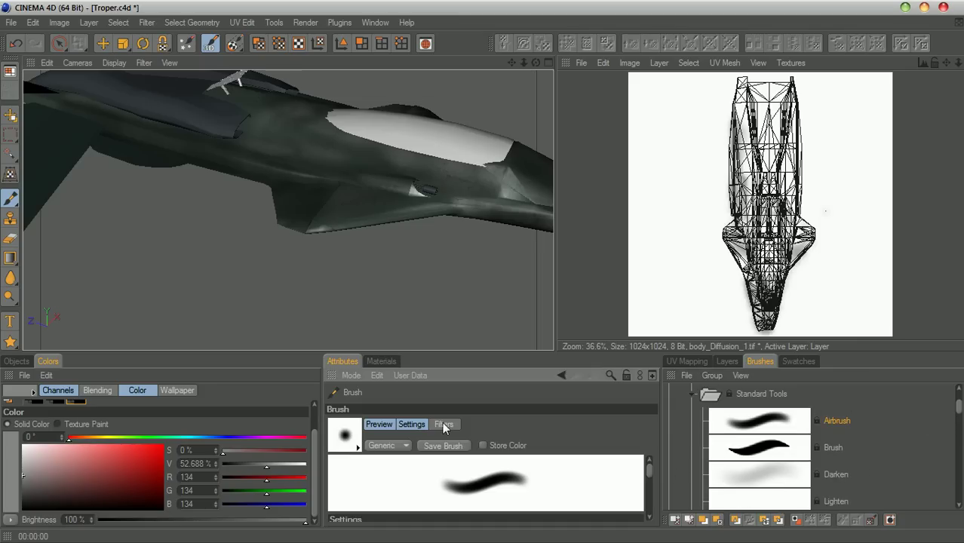
pyautogui.moveTo(647, 471)
pyautogui.mouseDown()
pyautogui.moveTo(648, 485)
pyautogui.moveTo(442, 511)
pyautogui.mouseUp()
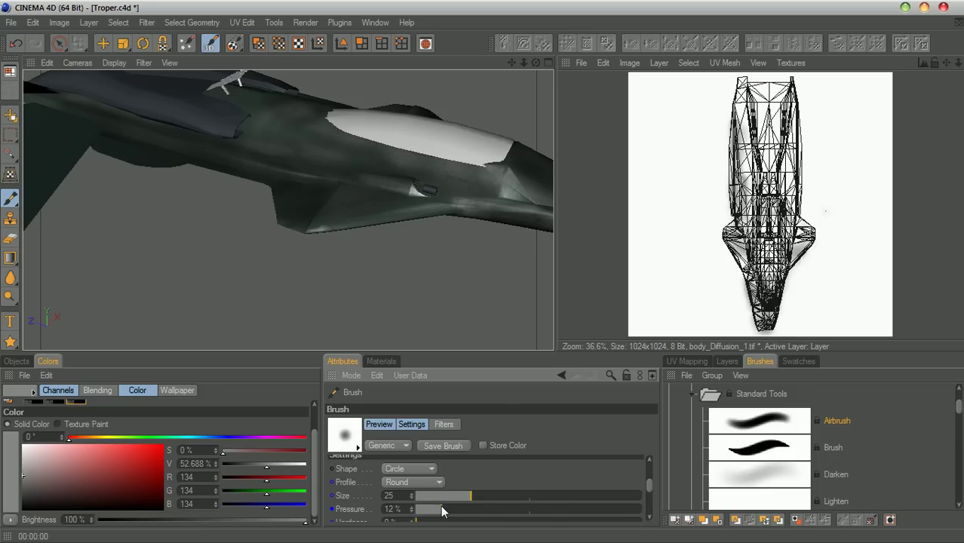
pyautogui.moveTo(59, 500); pyautogui.dragTo(9, 499)
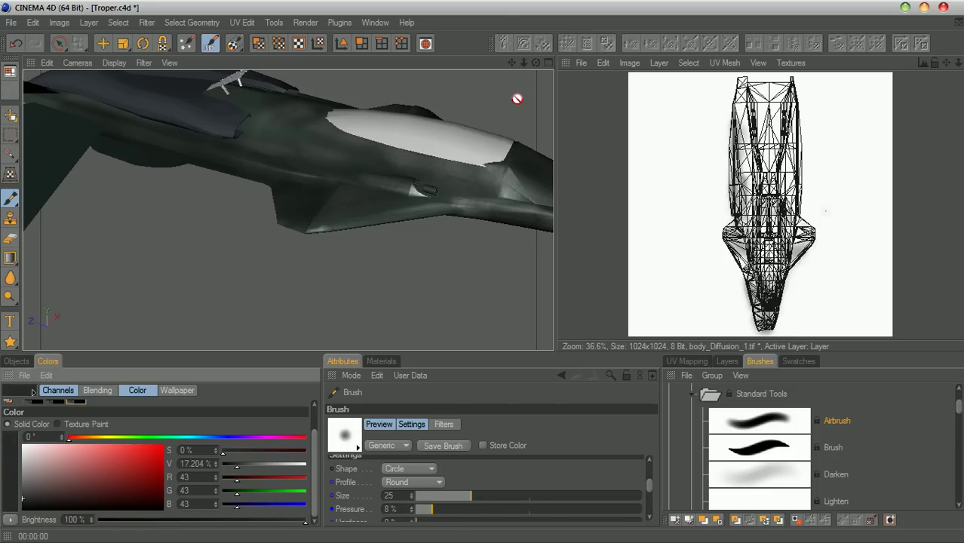
# Airbrush dark streaks along the fuselage side beside and behind the canopy
pyautogui.moveTo(538, 62); pyautogui.dragTo(529, 103)
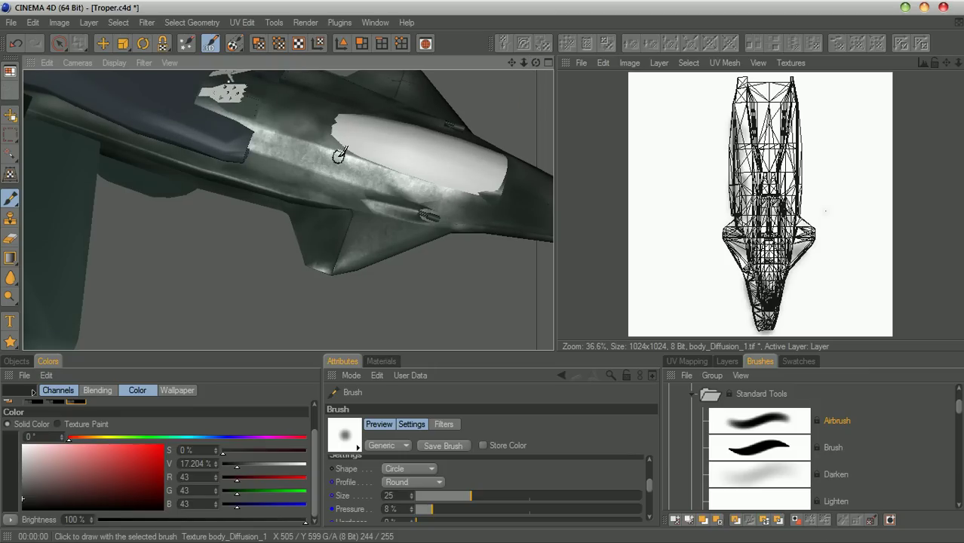
pyautogui.moveTo(523, 62)
pyautogui.mouseDown()
pyautogui.moveTo(565, 63)
pyautogui.moveTo(512, 82)
pyautogui.moveTo(516, 105)
pyautogui.mouseUp()
pyautogui.moveTo(444, 210)
pyautogui.mouseDown()
pyautogui.moveTo(237, 142)
pyautogui.moveTo(403, 187)
pyautogui.moveTo(417, 199)
pyautogui.mouseUp()
pyautogui.moveTo(382, 251); pyautogui.dragTo(323, 224)
pyautogui.moveTo(268, 213); pyautogui.dragTo(49, 162)
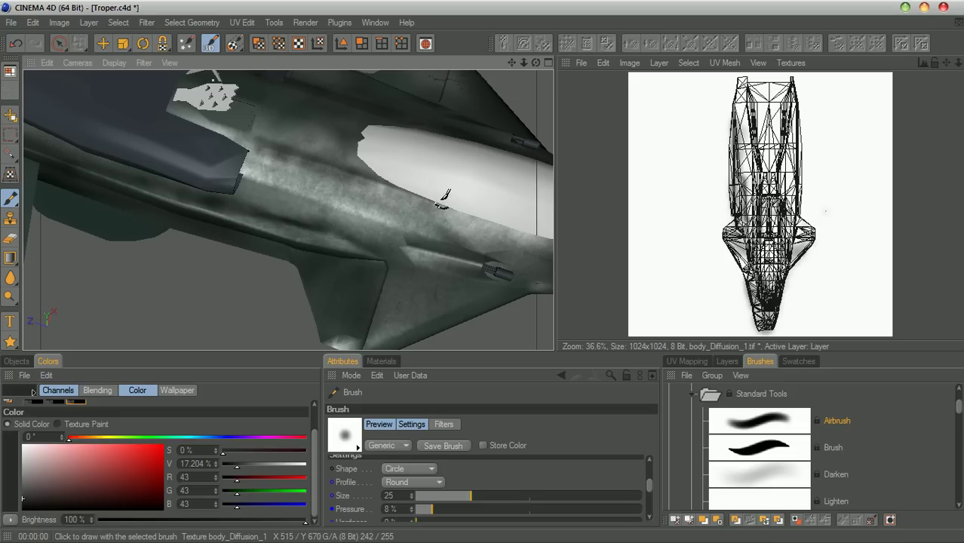
pyautogui.moveTo(431, 237); pyautogui.dragTo(238, 171)
# Reduce the Airbrush to 5% pressure and size 20, and darken the fuselage on the canopy's opposite side
pyautogui.moveTo(536, 63); pyautogui.dragTo(332, 275)
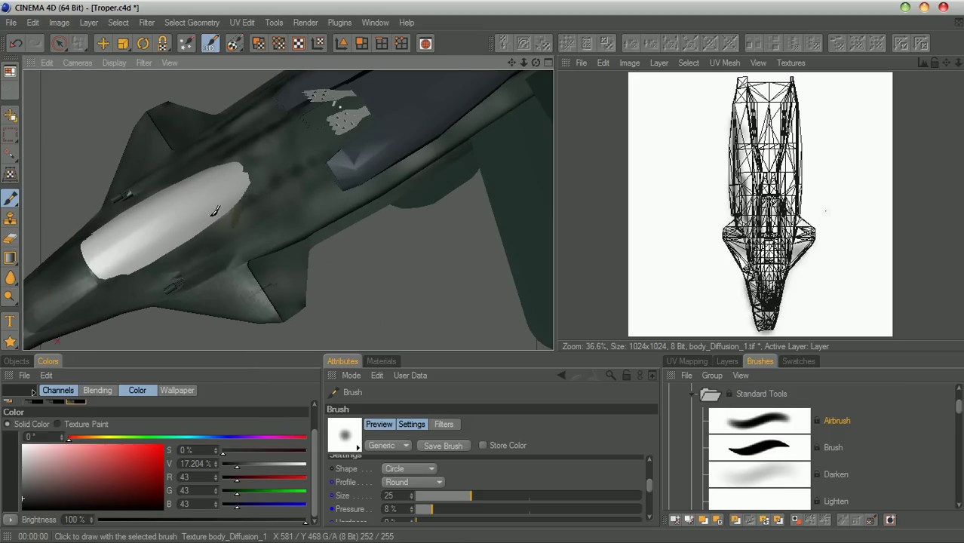
pyautogui.click(411, 511)
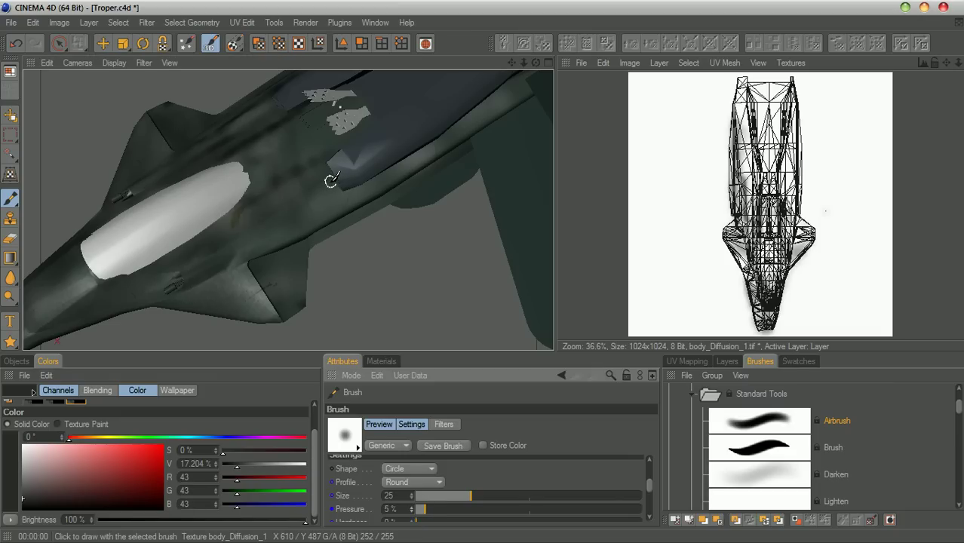
pyautogui.press('[')
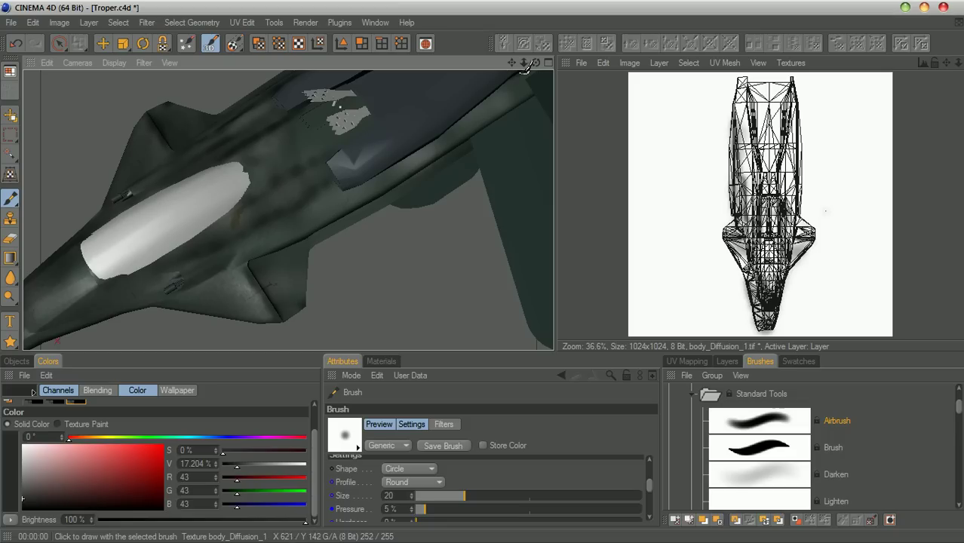
# Set the Airbrush size to 40 and paint dark shading over the nose and hull around the front of the canopy
pyautogui.moveTo(512, 62); pyautogui.dragTo(656, 0)
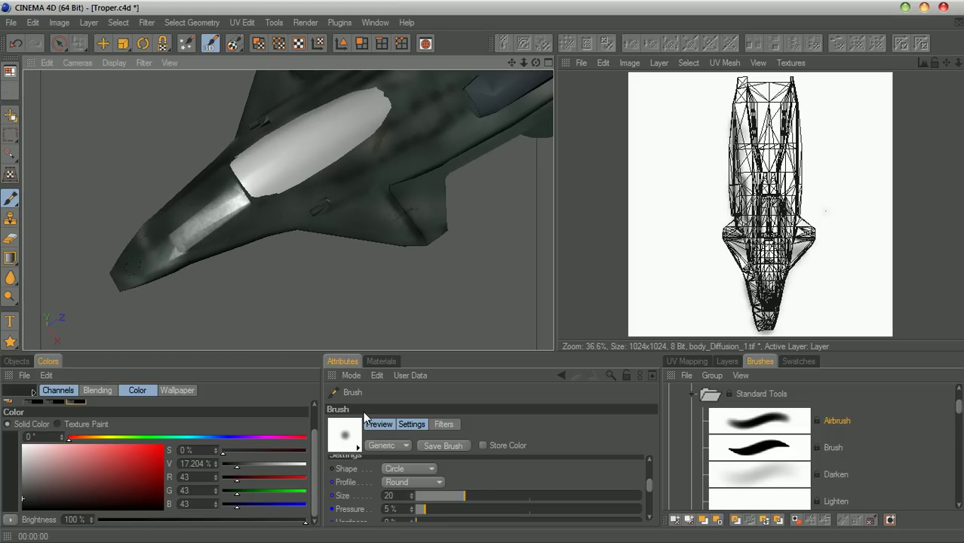
pyautogui.press(']')
pyautogui.press(']')
pyautogui.press(']')
pyautogui.press(']')
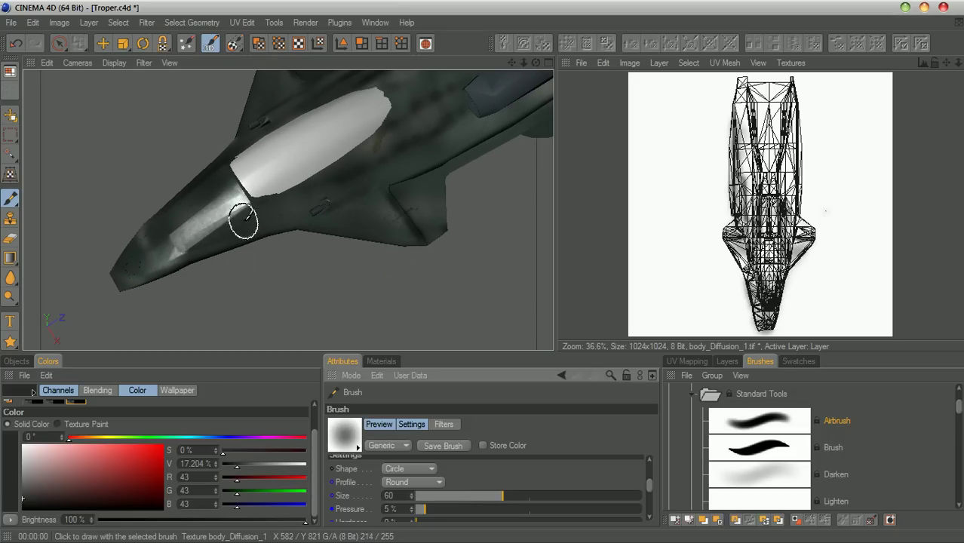
pyautogui.press('[')
pyautogui.press('[')
pyautogui.moveTo(247, 212)
pyautogui.mouseDown()
pyautogui.moveTo(169, 257)
pyautogui.moveTo(224, 199)
pyautogui.moveTo(188, 221)
pyautogui.mouseUp()
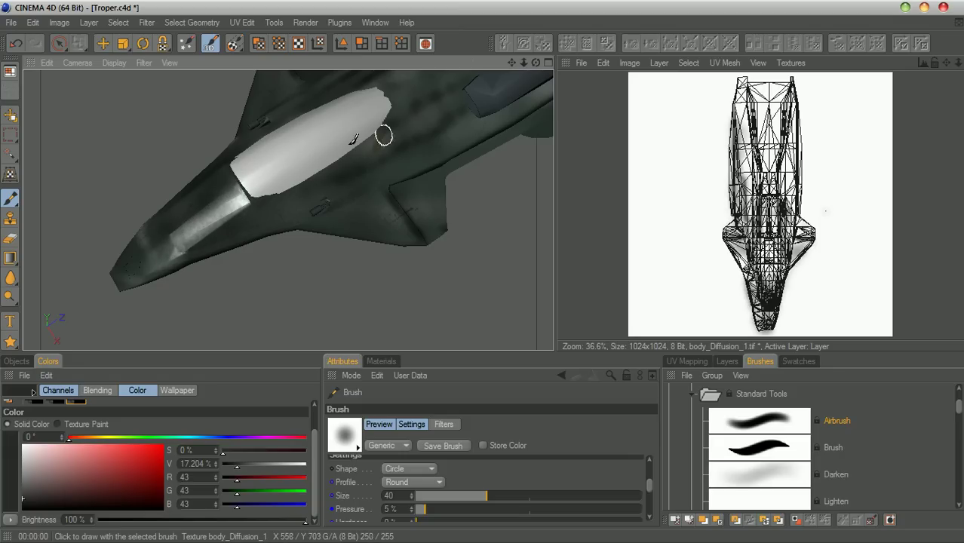
pyautogui.moveTo(535, 63); pyautogui.dragTo(623, 97)
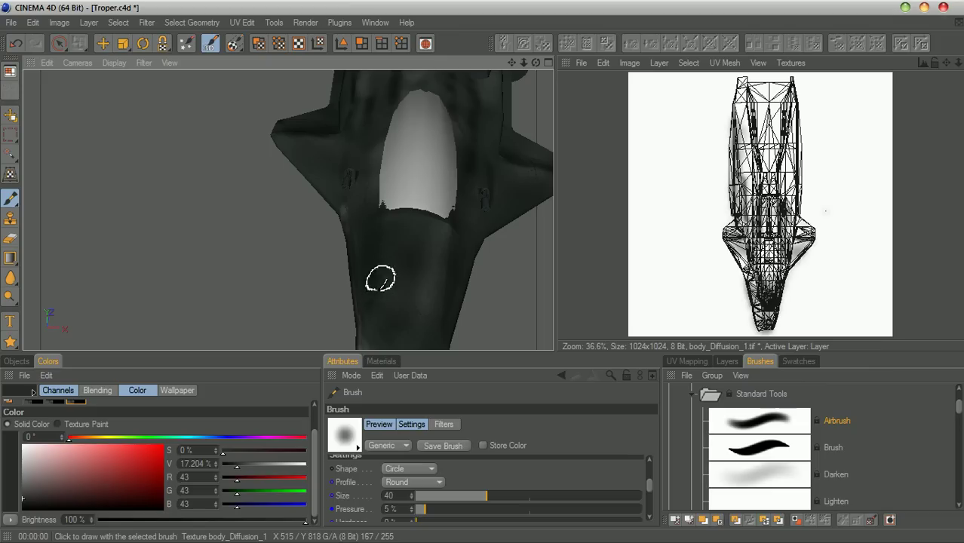
pyautogui.moveTo(536, 63); pyautogui.dragTo(288, 35)
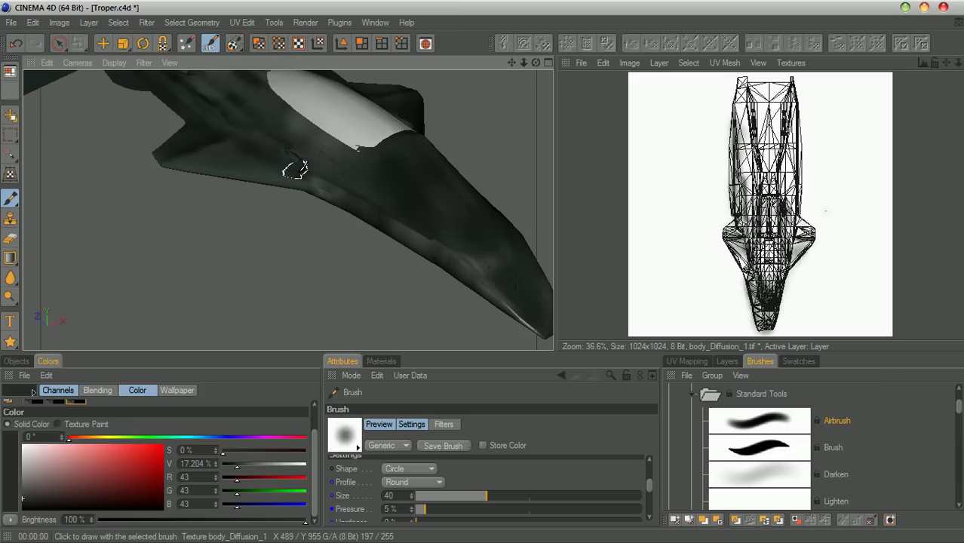
# Inspect the painted grime around the jet's canopy and hull from several angles and render a preview
pyautogui.moveTo(536, 63)
pyautogui.mouseDown()
pyautogui.moveTo(441, 143)
pyautogui.moveTo(399, 151)
pyautogui.mouseUp()
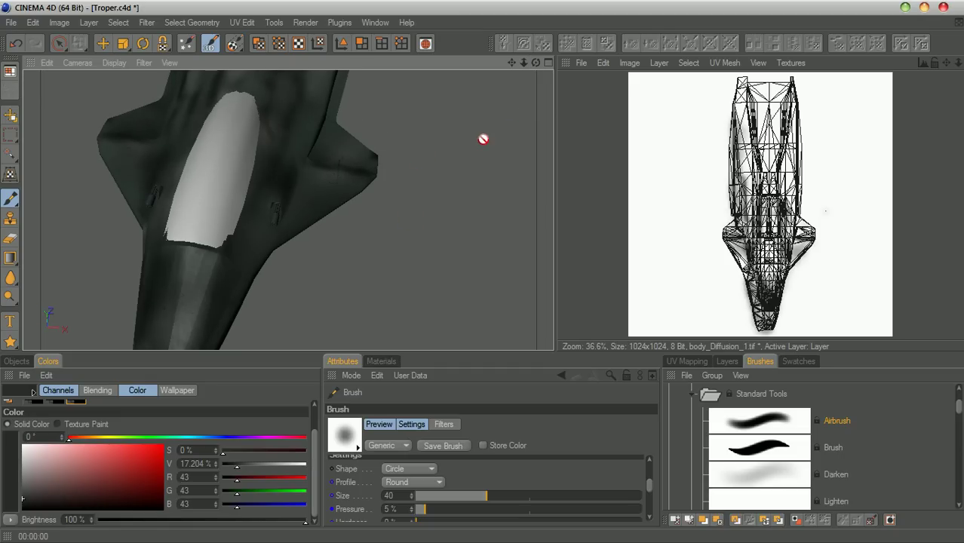
pyautogui.moveTo(535, 63); pyautogui.dragTo(592, 70)
pyautogui.moveTo(528, 87); pyautogui.dragTo(497, 92)
pyautogui.moveTo(452, 156); pyautogui.dragTo(337, 204)
pyautogui.moveTo(539, 66); pyautogui.dragTo(637, 40)
pyautogui.moveTo(536, 63)
pyautogui.mouseDown()
pyautogui.moveTo(524, 67)
pyautogui.moveTo(564, 46)
pyautogui.moveTo(535, 62)
pyautogui.mouseUp()
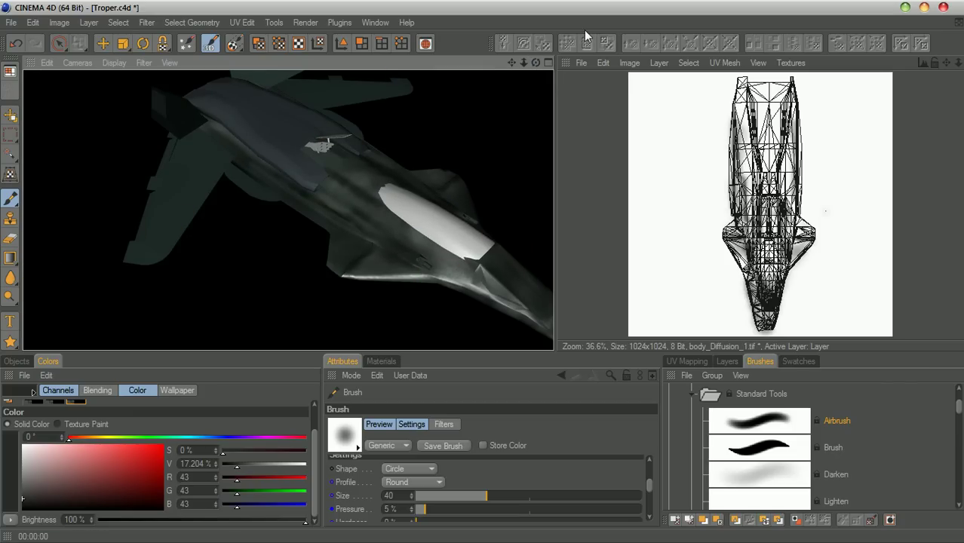
pyautogui.moveTo(511, 63); pyautogui.dragTo(533, 75)
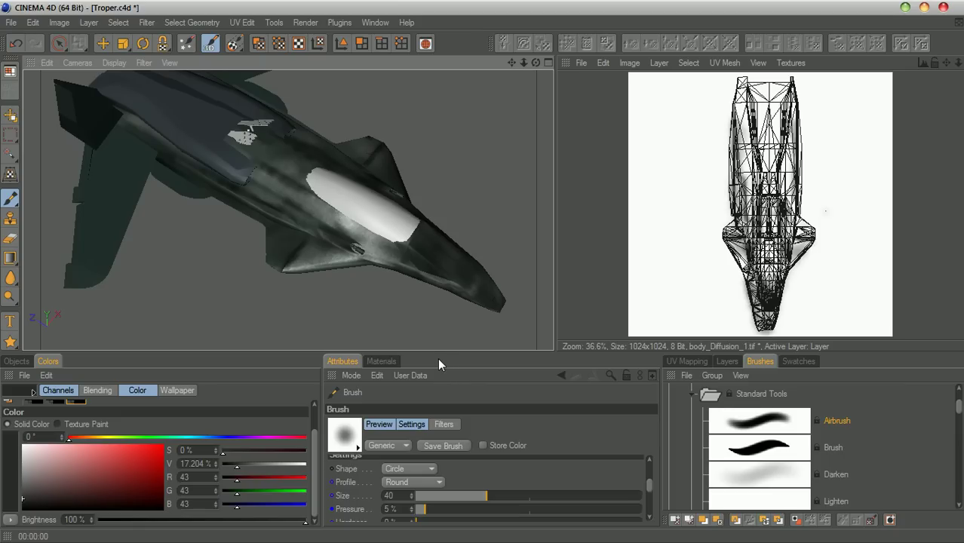
# Switch the workspace to the Standard layout and bring the whole jet into view
pyautogui.hotkey('shift', 'F2')
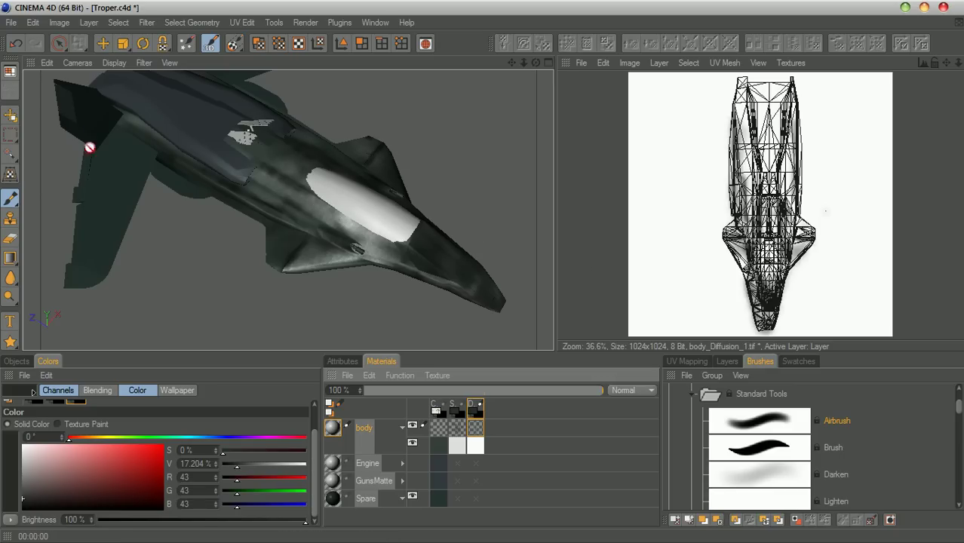
pyautogui.click(10, 74)
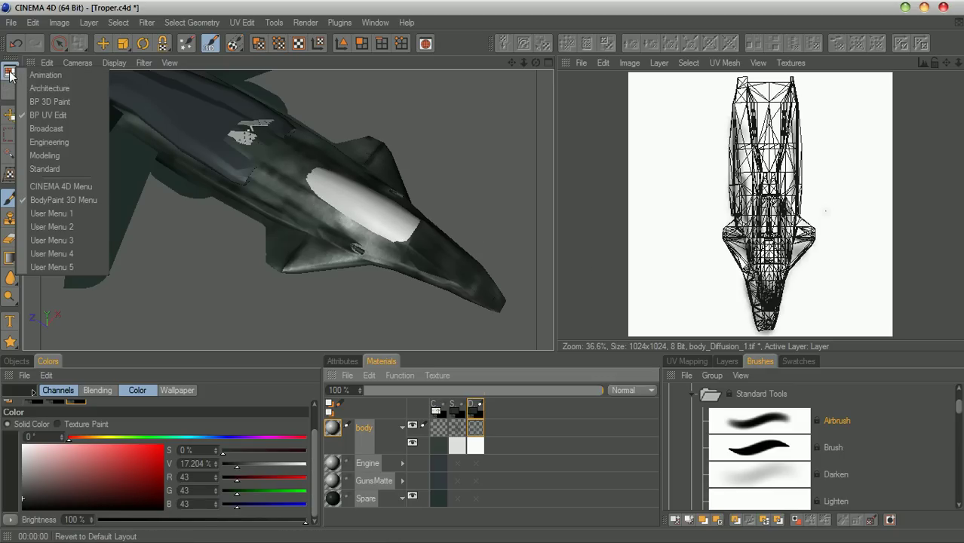
pyautogui.click(76, 167)
pyautogui.scroll(-5, 468, 213)
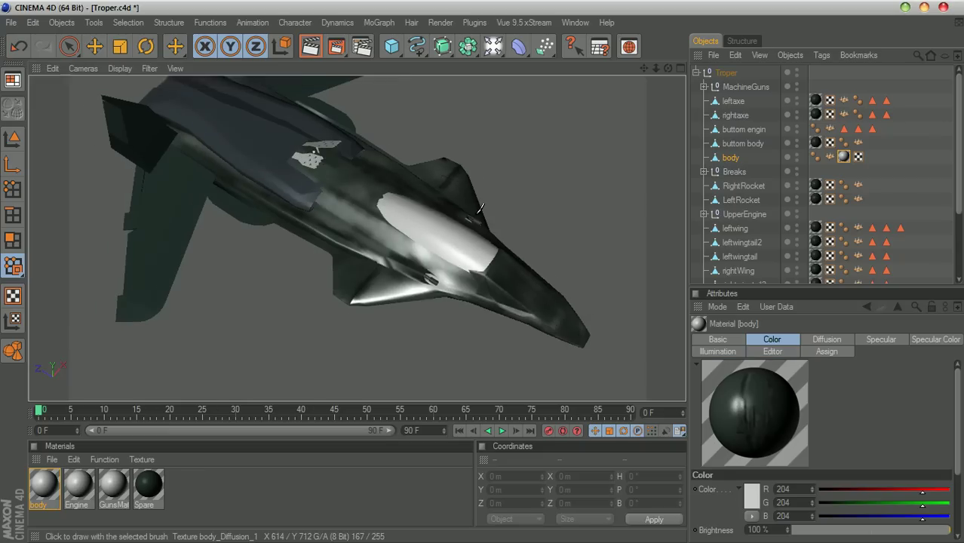
pyautogui.moveTo(668, 69); pyautogui.dragTo(668, 69)
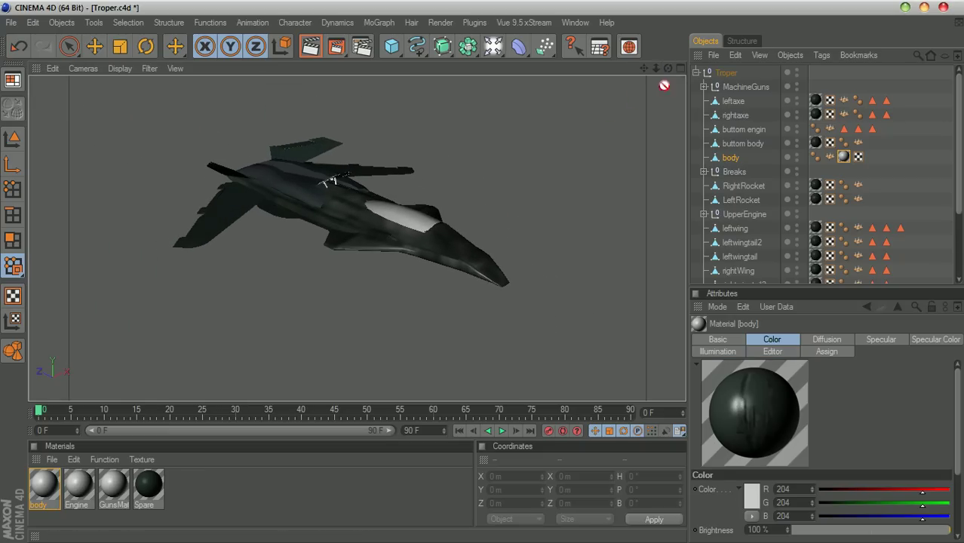
# Add an infinite light to the scene and select it
pyautogui.click(495, 48)
pyautogui.click(735, 58)
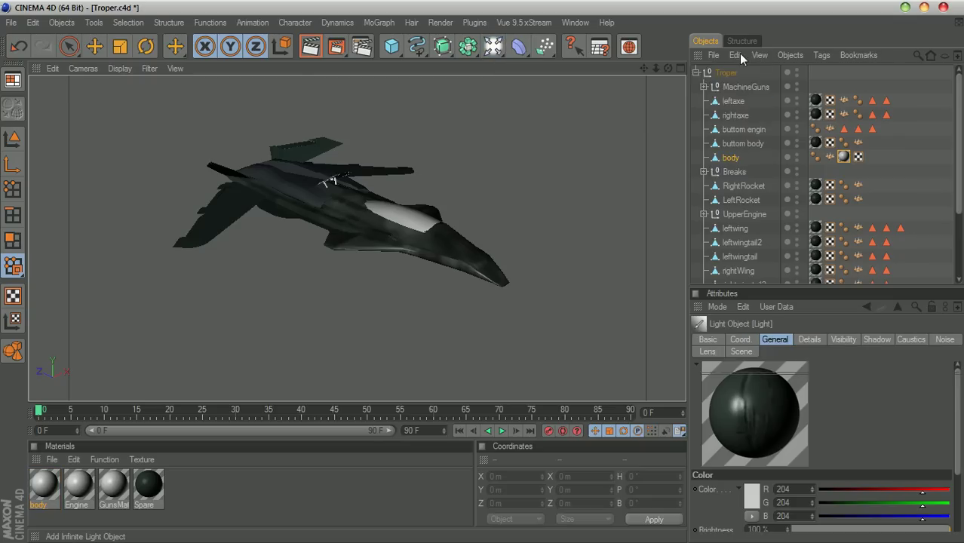
pyautogui.moveTo(656, 129); pyautogui.dragTo(656, 134)
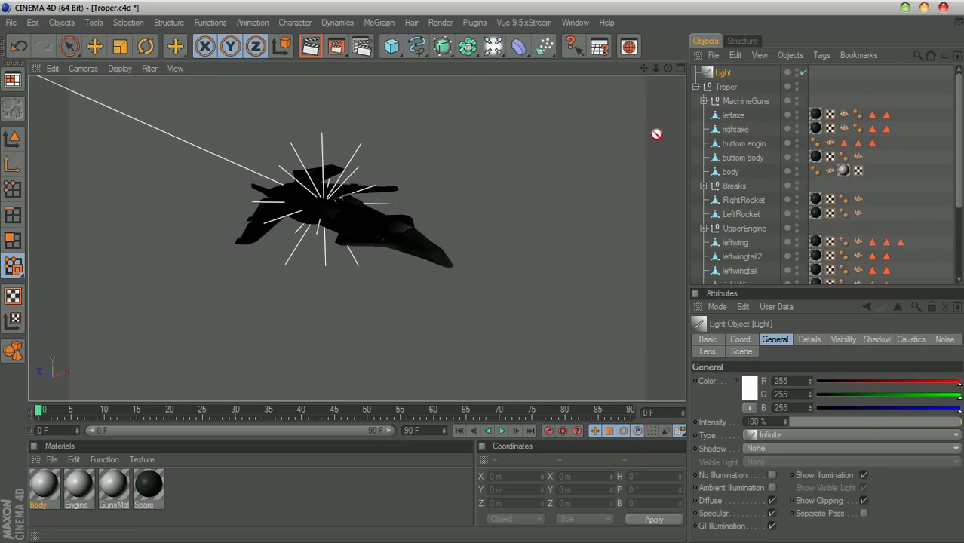
pyautogui.click(175, 46)
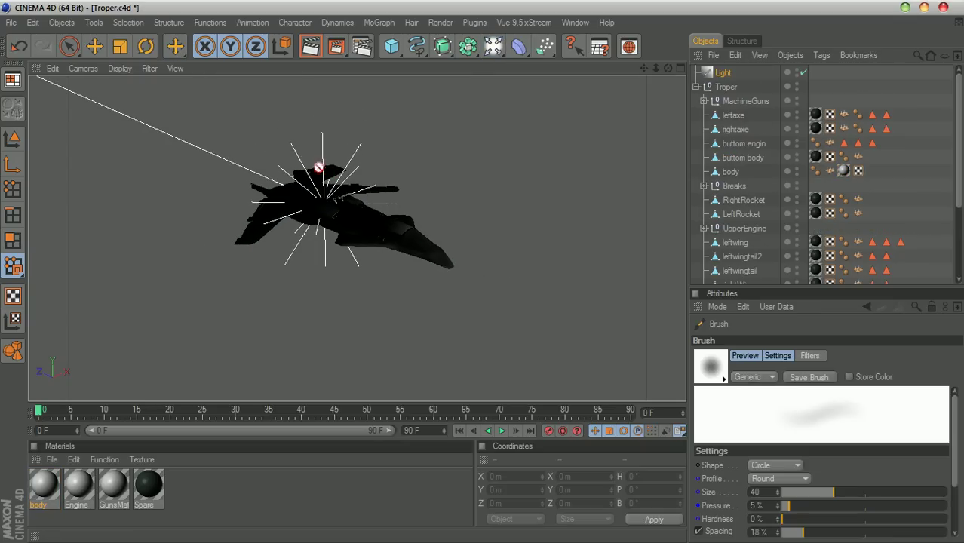
pyautogui.click(716, 77)
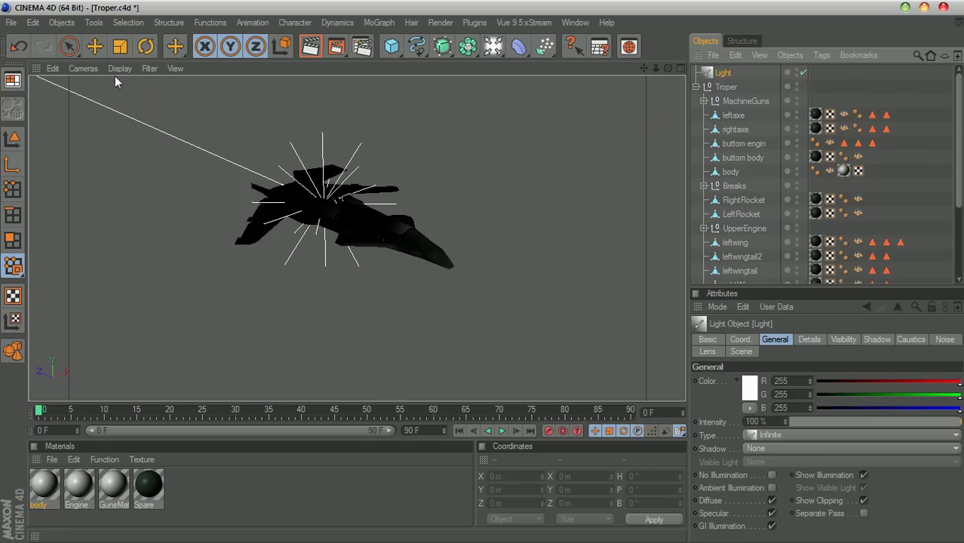
# Raise the light to about Y 38 m above the jet and rotate its pitch to about -145°
pyautogui.press('e')
pyautogui.scroll(-3, 291, 169)
pyautogui.scroll(-2, 291, 173)
pyautogui.click(722, 76)
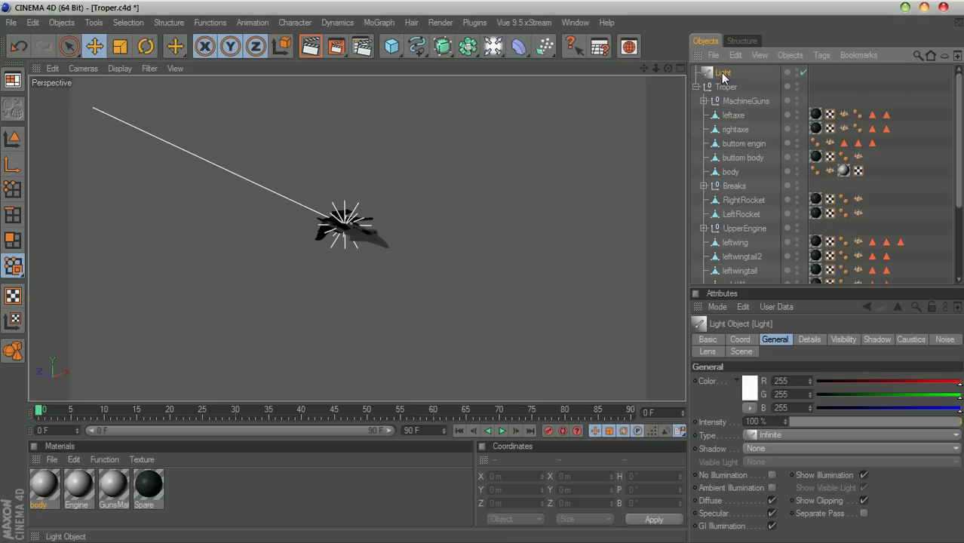
pyautogui.click(3, 143)
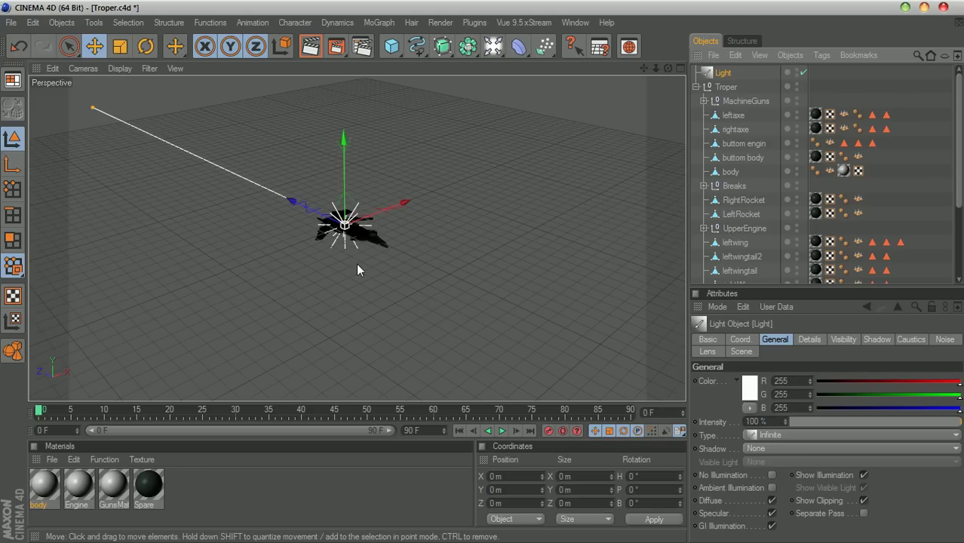
pyautogui.moveTo(346, 174); pyautogui.dragTo(179, 134)
pyautogui.click(146, 46)
pyautogui.moveTo(643, 69); pyautogui.dragTo(705, 137)
pyautogui.moveTo(667, 69); pyautogui.dragTo(720, 59)
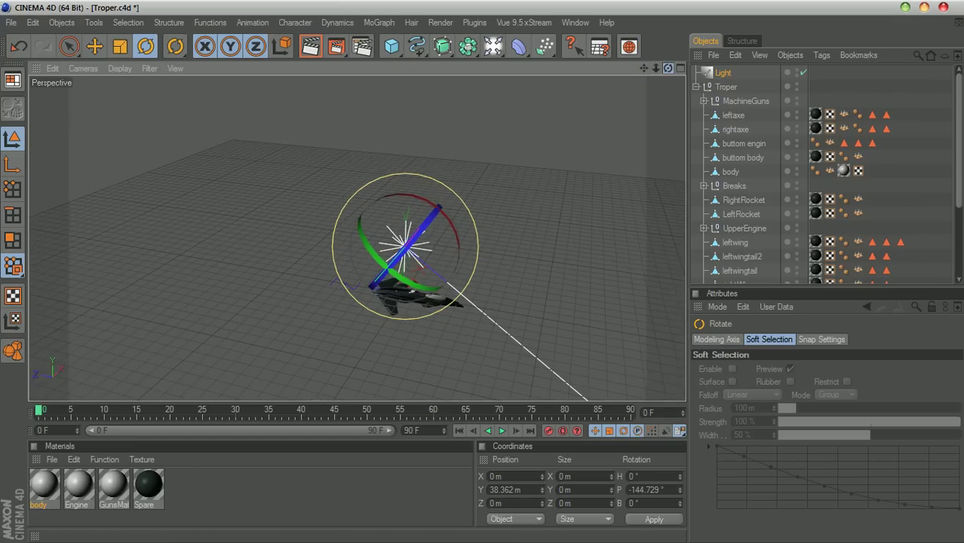
# Move the light to about Y 145 m and Z 150 m, and adjust its pitch to about -140°
pyautogui.click(95, 47)
pyautogui.moveTo(473, 303); pyautogui.dragTo(280, 142)
pyautogui.scroll(-5, 632, 330)
pyautogui.moveTo(530, 366); pyautogui.dragTo(431, 283)
pyautogui.moveTo(386, 249); pyautogui.dragTo(404, 264)
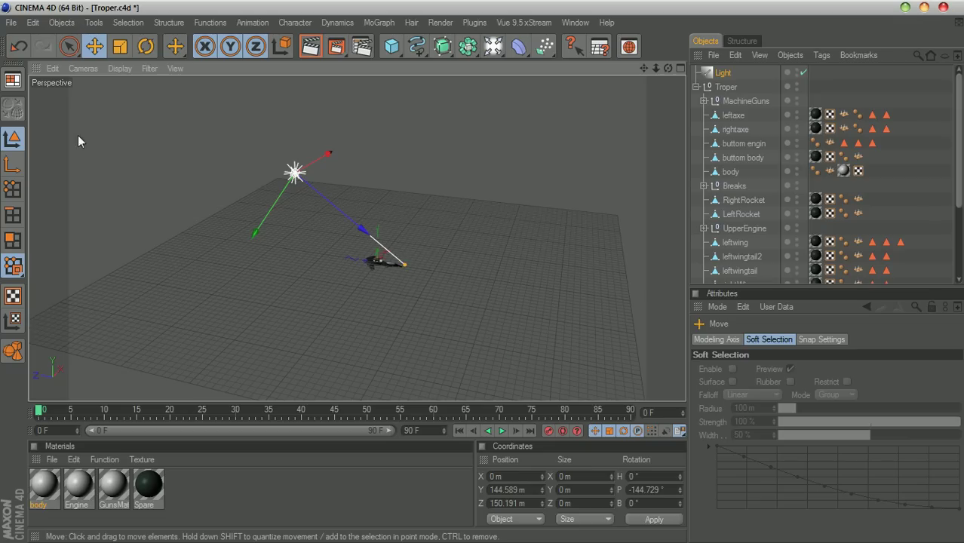
pyautogui.click(146, 47)
pyautogui.moveTo(299, 118); pyautogui.dragTo(303, 129)
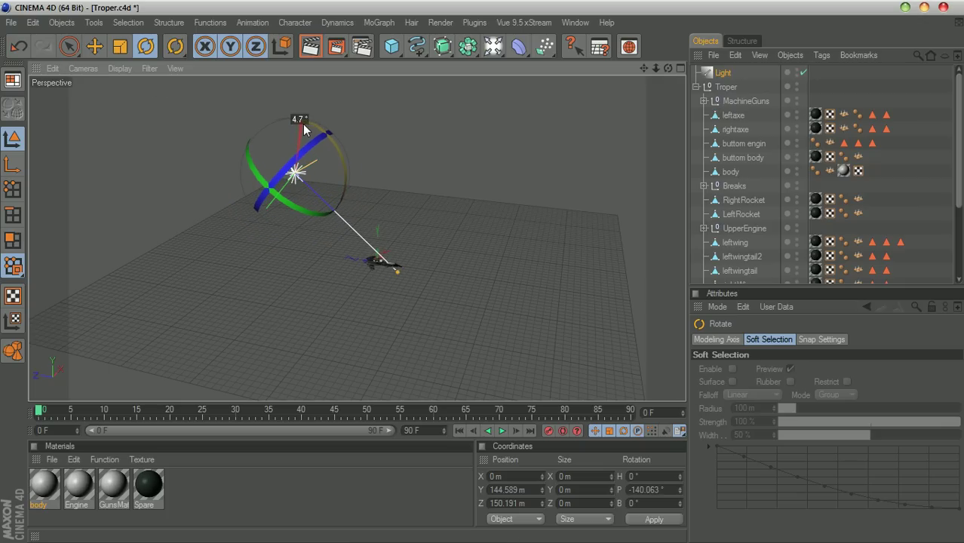
# Set the light's colour to a pale blue, RGB 198, 214, 227
pyautogui.moveTo(656, 68); pyautogui.dragTo(743, 69)
pyautogui.moveTo(644, 69); pyautogui.dragTo(498, 1)
pyautogui.scroll(4, 552, 185)
pyautogui.scroll(3, 553, 185)
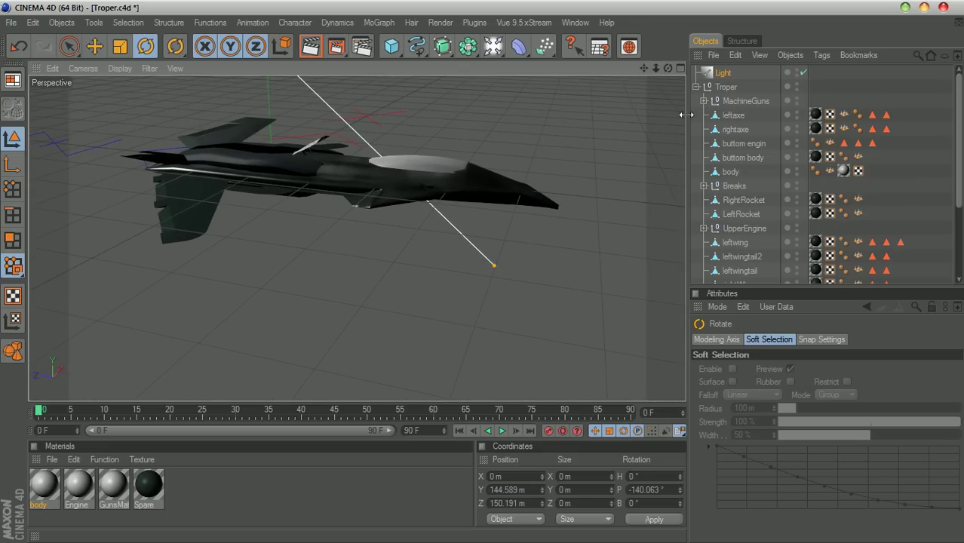
pyautogui.moveTo(668, 68); pyautogui.dragTo(748, 276)
pyautogui.click(723, 74)
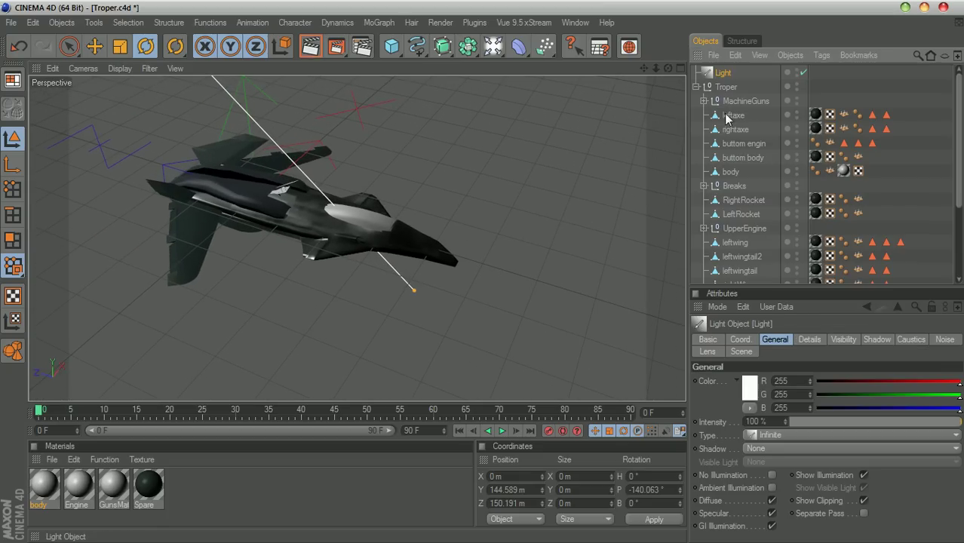
pyautogui.click(748, 389)
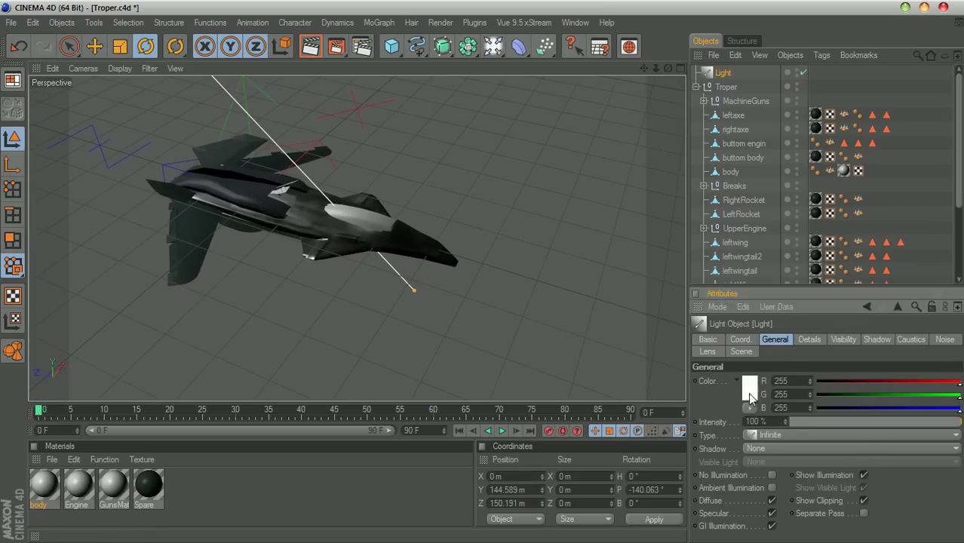
pyautogui.moveTo(717, 352); pyautogui.dragTo(524, 164)
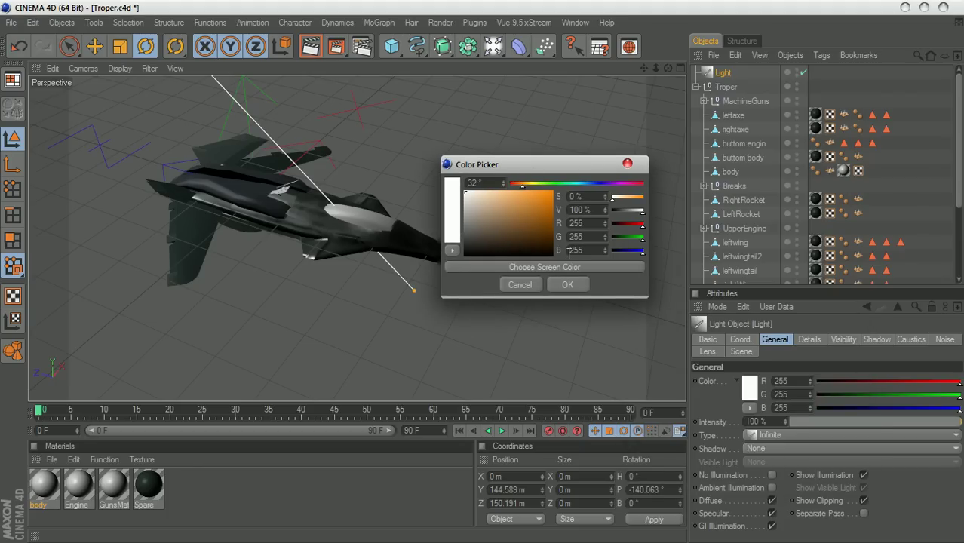
pyautogui.moveTo(465, 194); pyautogui.dragTo(474, 199)
pyautogui.click(587, 185)
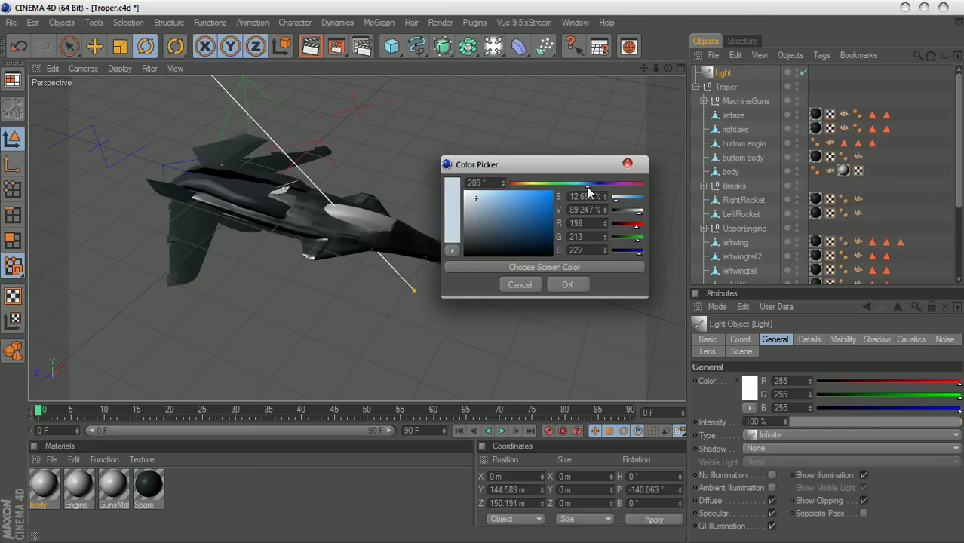
pyautogui.click(559, 285)
pyautogui.click(497, 246)
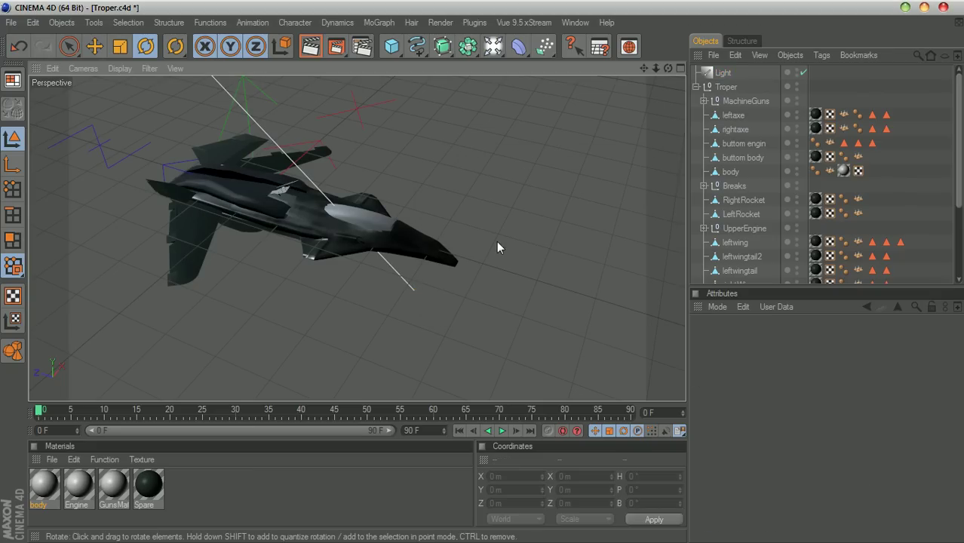
# Set the light's intensity to 150%
pyautogui.click(729, 73)
pyautogui.click(775, 423)
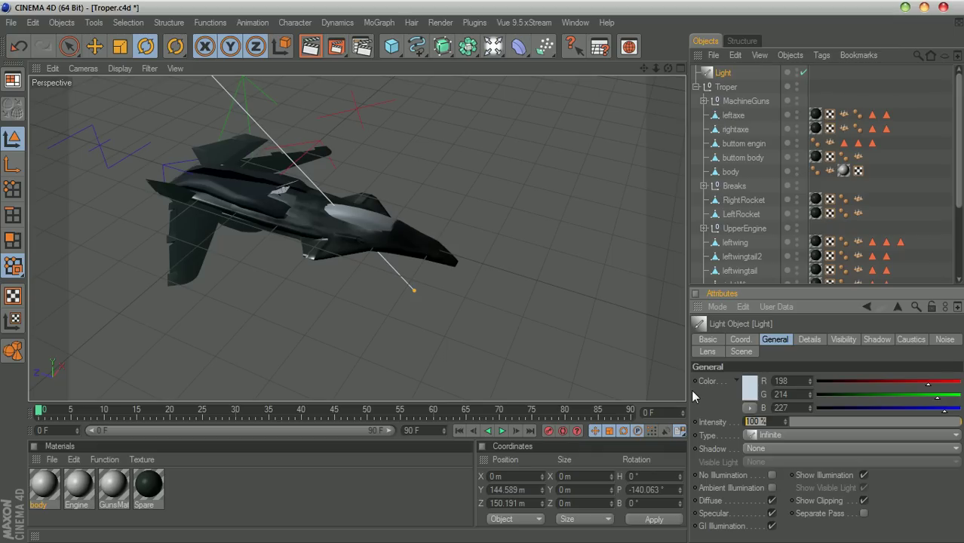
pyautogui.write('150')
pyautogui.press('Return')
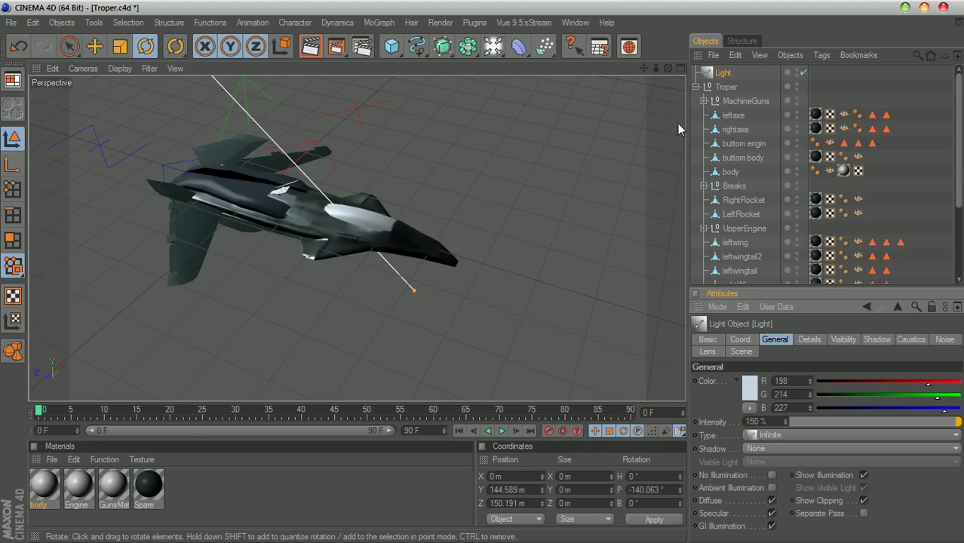
pyautogui.click(229, 121)
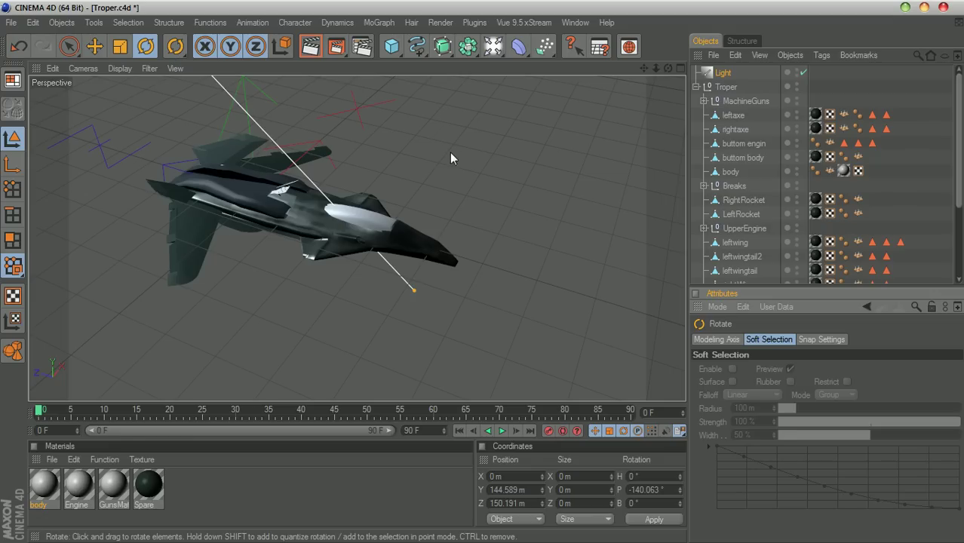
# Rotate the light's pitch to about -111° and render a close preview of the jet
pyautogui.moveTo(645, 68); pyautogui.dragTo(602, 117)
pyautogui.scroll(-4, 601, 121)
pyautogui.moveTo(644, 69); pyautogui.dragTo(651, 108)
pyautogui.moveTo(241, 105); pyautogui.dragTo(274, 154)
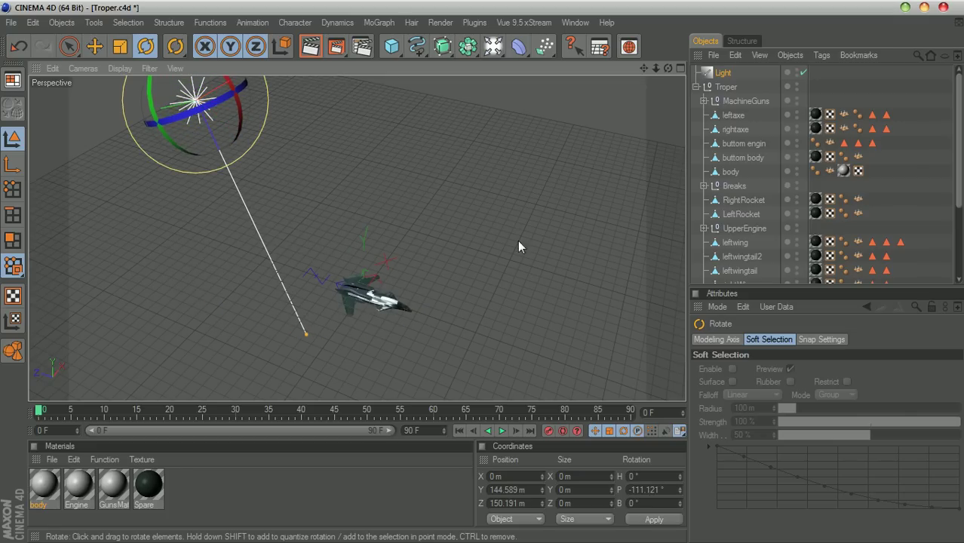
pyautogui.moveTo(643, 69); pyautogui.dragTo(626, 3)
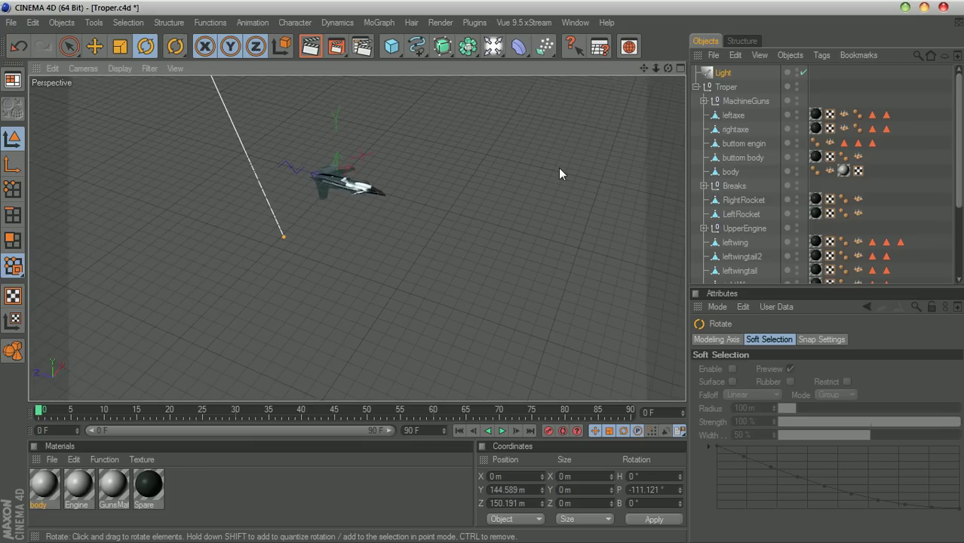
pyautogui.moveTo(656, 68)
pyautogui.mouseDown()
pyautogui.moveTo(770, 69)
pyautogui.moveTo(656, 69)
pyautogui.mouseUp()
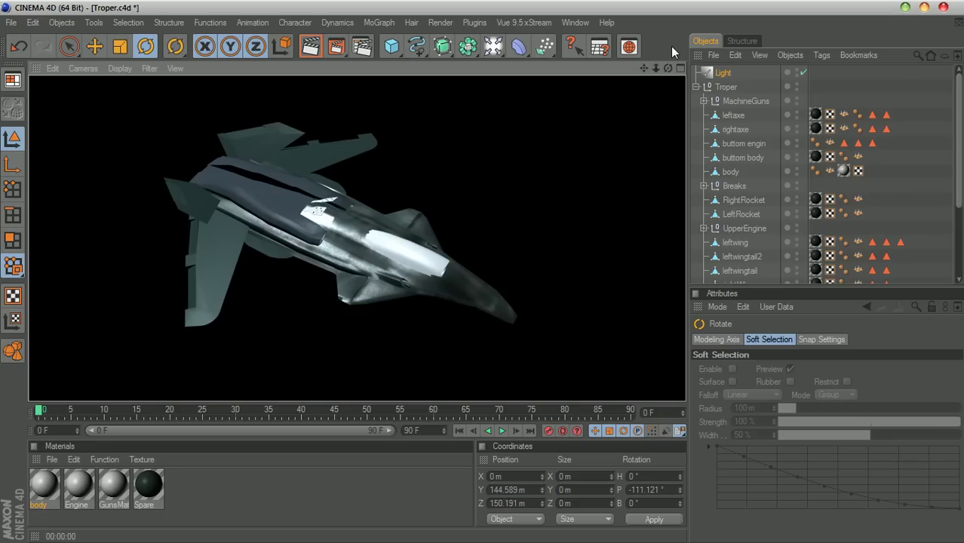
# Reduce the light's intensity to 120%
pyautogui.click(722, 73)
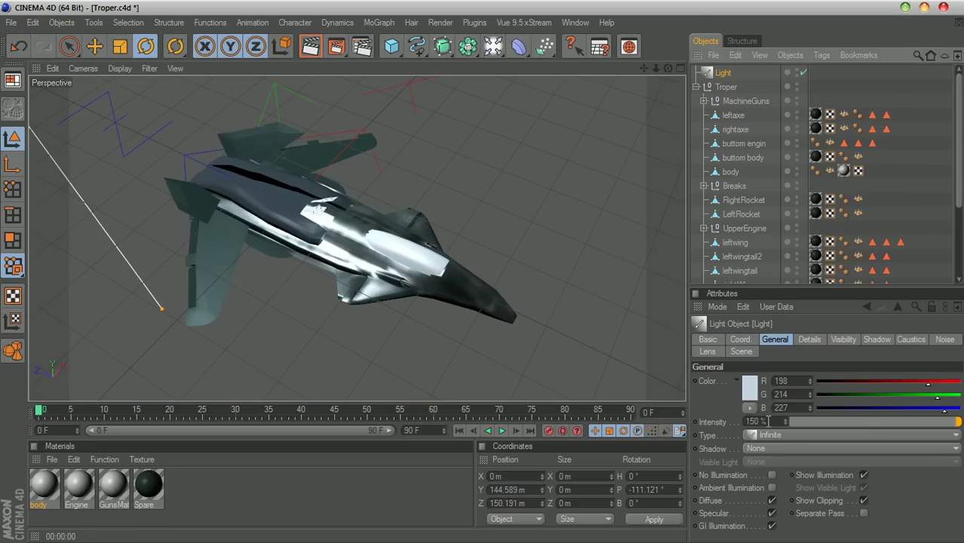
pyautogui.click(767, 422)
pyautogui.write('120')
pyautogui.press('Return')
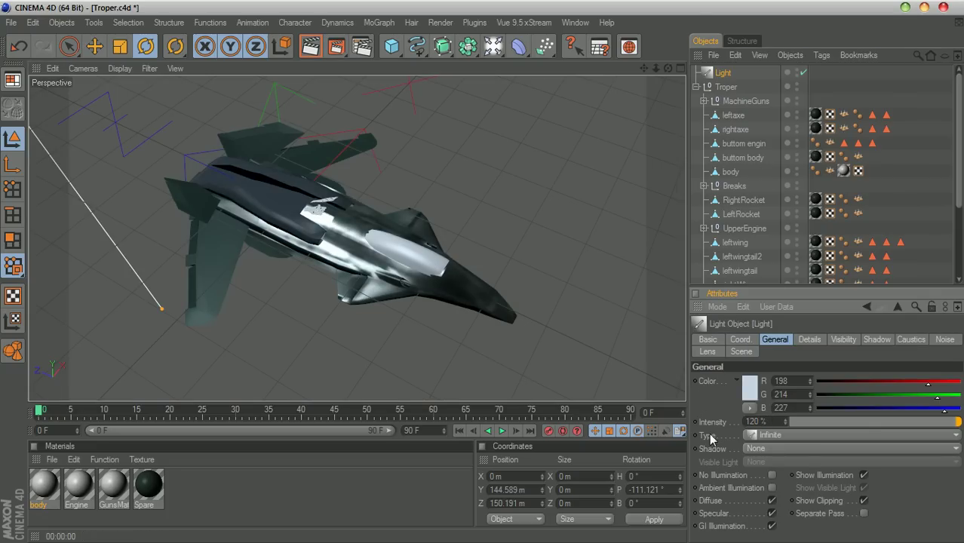
# Rotate the light's pitch to about -121° and set its intensity to 150%
pyautogui.moveTo(668, 68); pyautogui.dragTo(706, 193)
pyautogui.scroll(-8, 589, 148)
pyautogui.moveTo(208, 103); pyautogui.dragTo(208, 91)
pyautogui.doubleClick(762, 421)
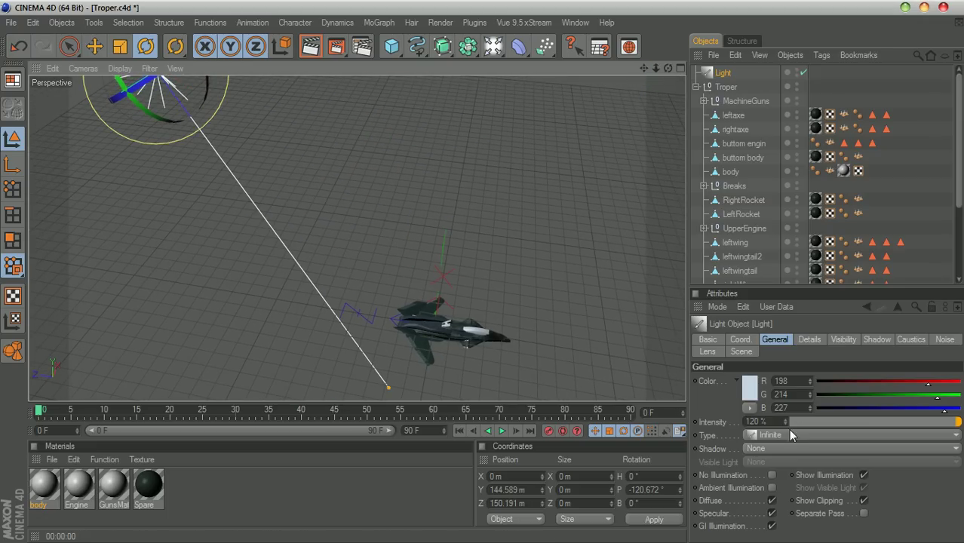
pyautogui.write('150')
pyautogui.press('Return')
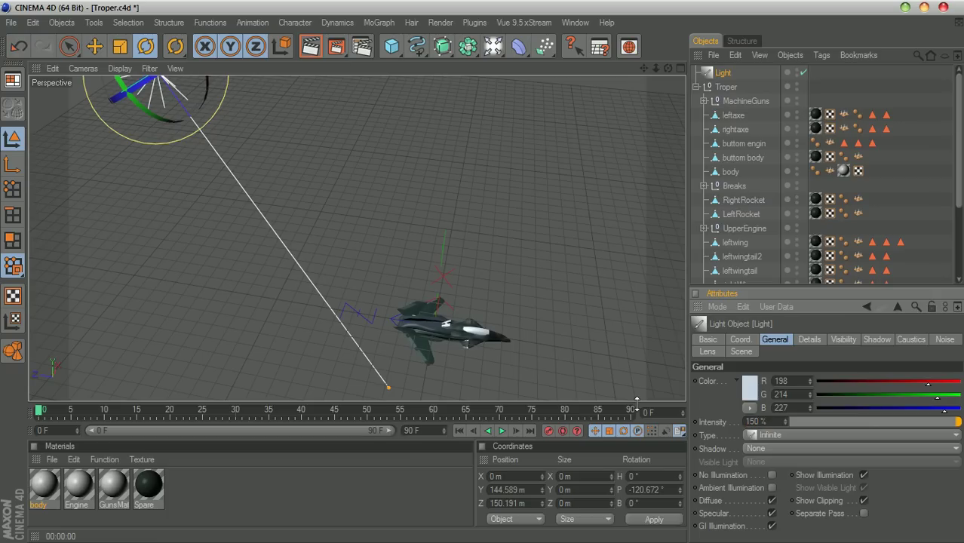
# Select the Troper group, frame the jet close up and render a preview of it
pyautogui.click(717, 91)
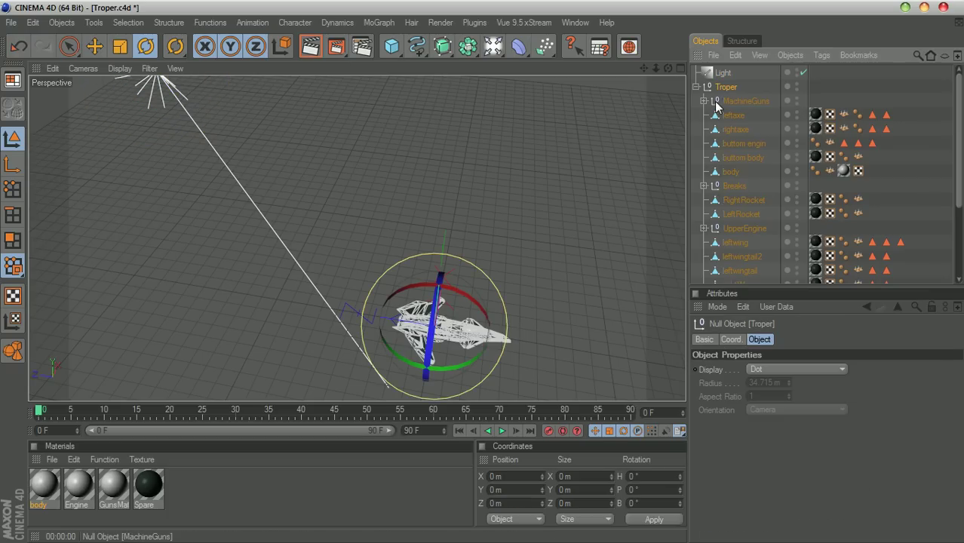
pyautogui.moveTo(656, 69); pyautogui.dragTo(483, 8)
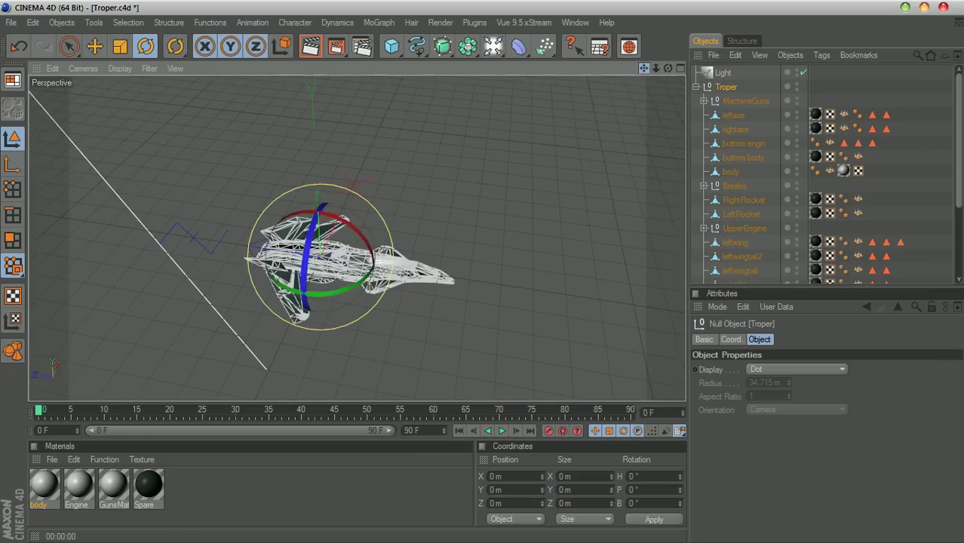
pyautogui.scroll(6, 602, 140)
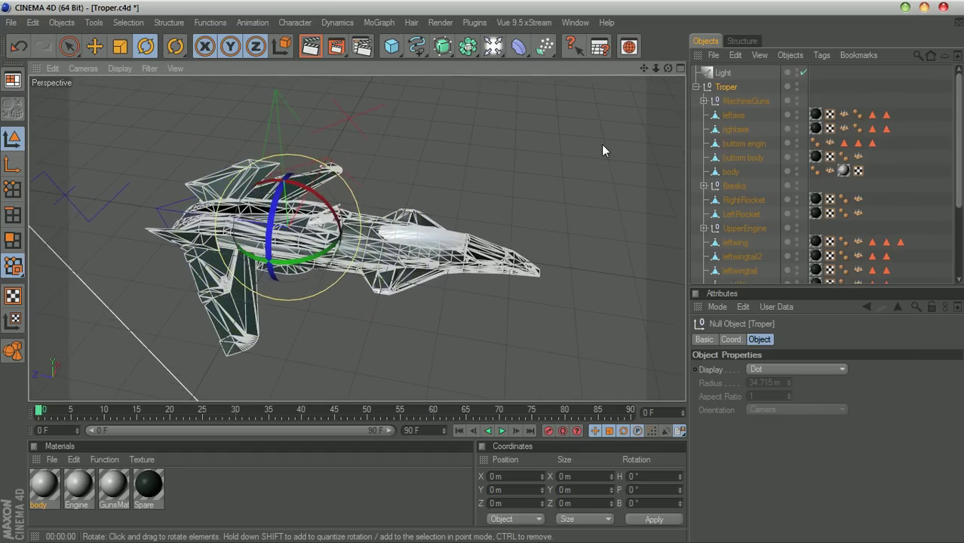
pyautogui.scroll(4, 601, 144)
pyautogui.moveTo(643, 68)
pyautogui.mouseDown()
pyautogui.moveTo(663, 57)
pyautogui.moveTo(646, 58)
pyautogui.mouseUp()
pyautogui.hotkey('ctrl', 'r')
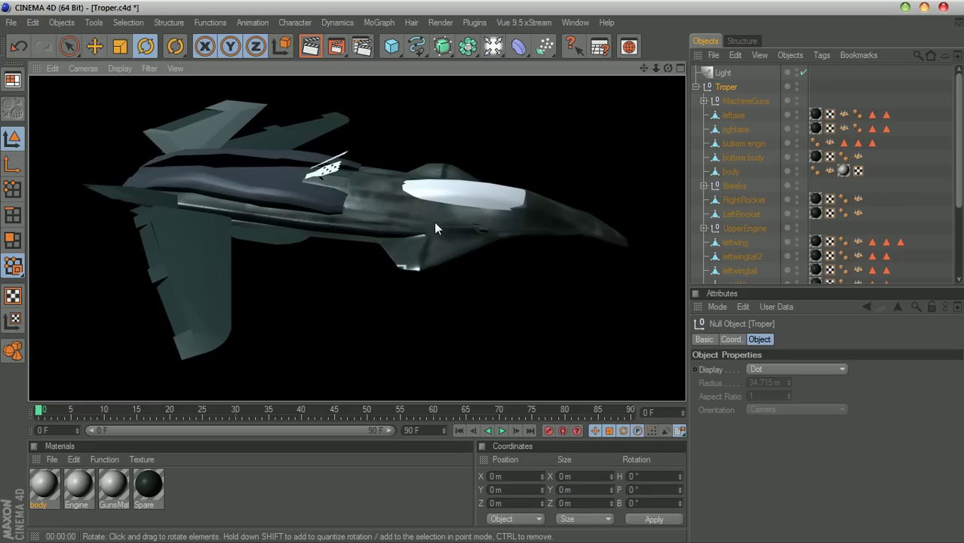
# Collapse the Troper hierarchy and add a Sky object to the scene
pyautogui.click(695, 88)
pyautogui.click(753, 144)
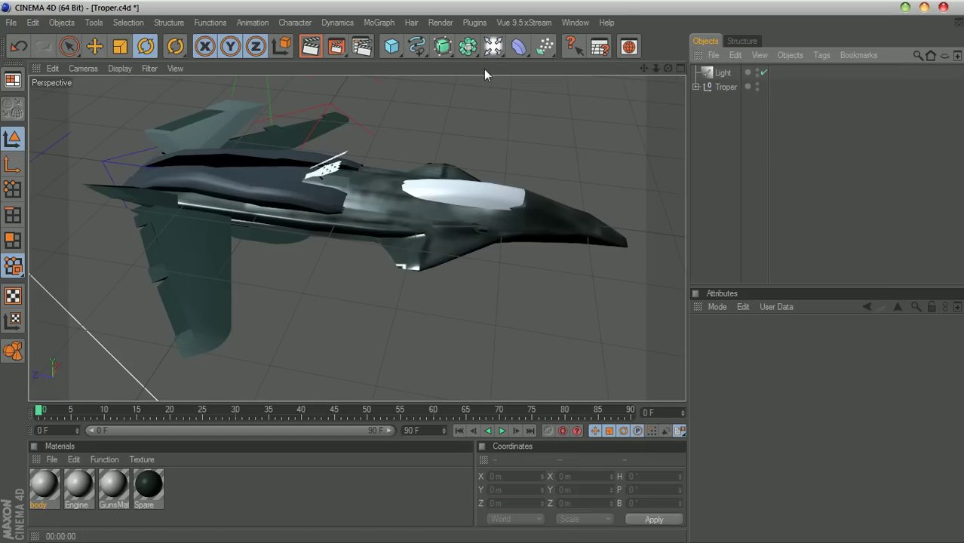
pyautogui.click(494, 47)
pyautogui.click(699, 114)
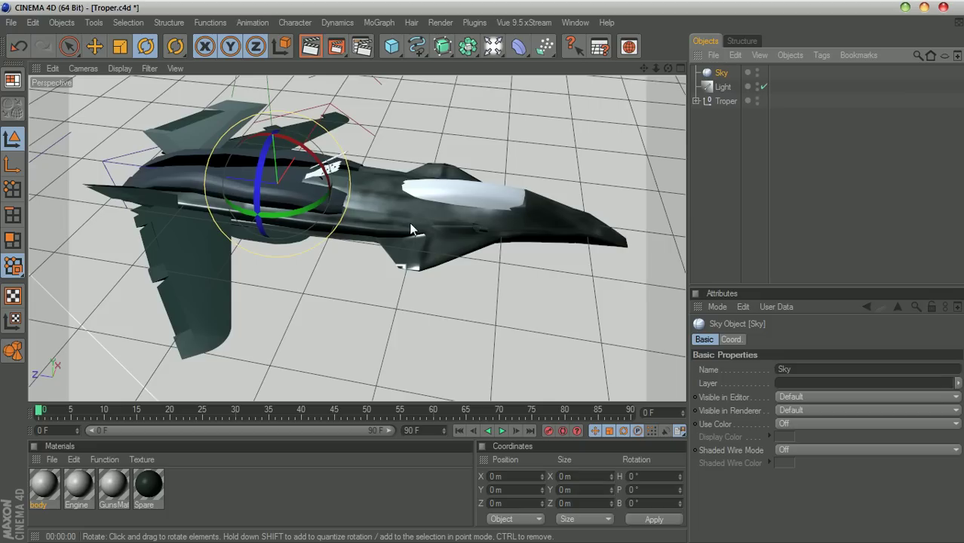
pyautogui.click(574, 21)
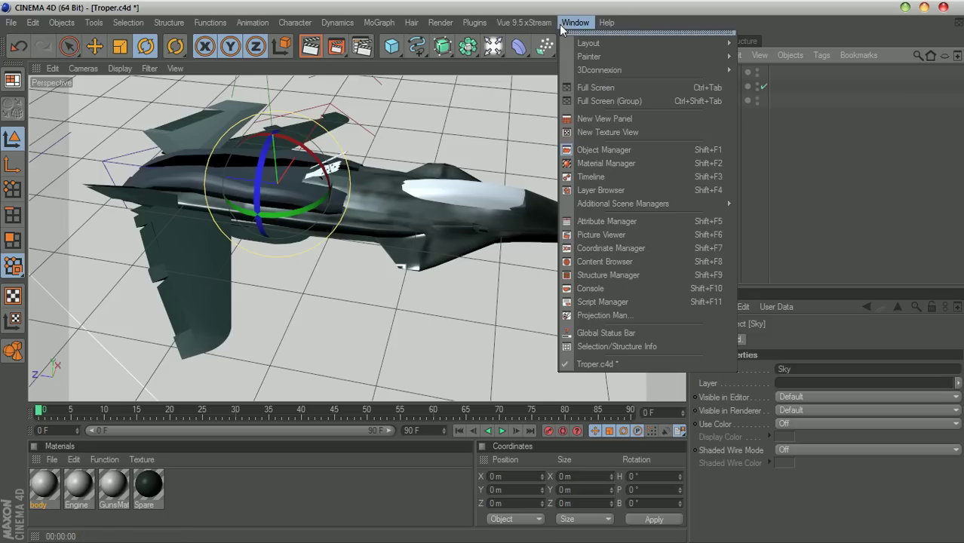
pyautogui.click(623, 262)
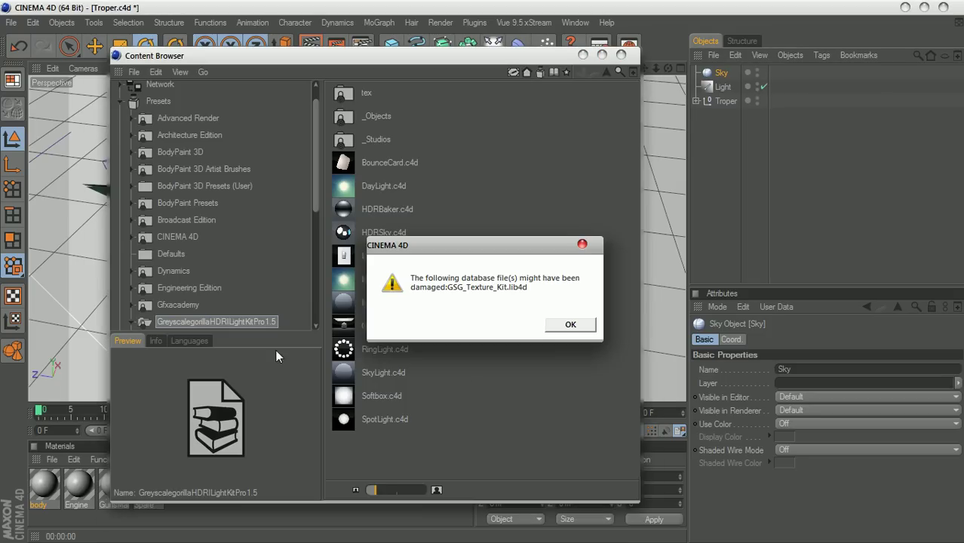
pyautogui.click(570, 324)
pyautogui.click(620, 54)
# Create a new material and name it env
pyautogui.doubleClick(222, 491)
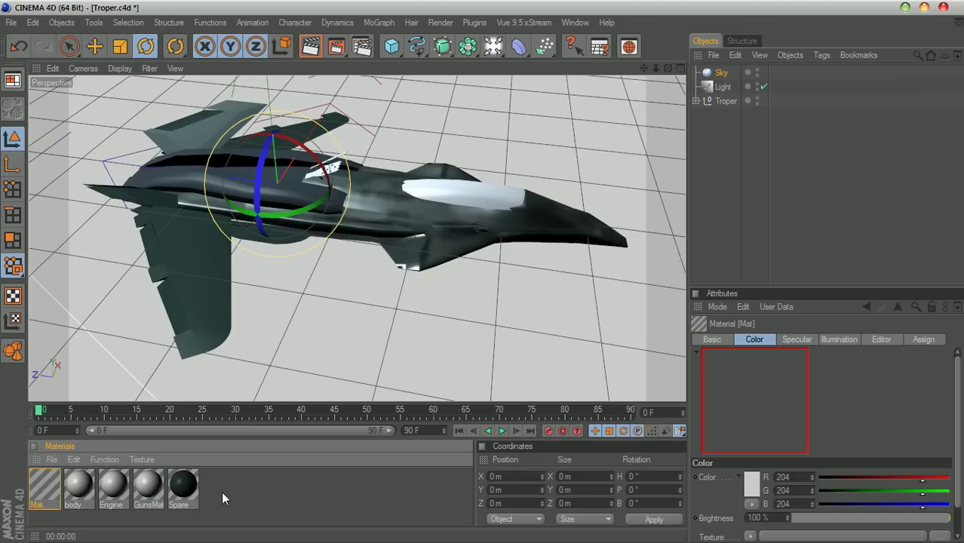
pyautogui.doubleClick(37, 504)
pyautogui.write('env')
pyautogui.press('Return')
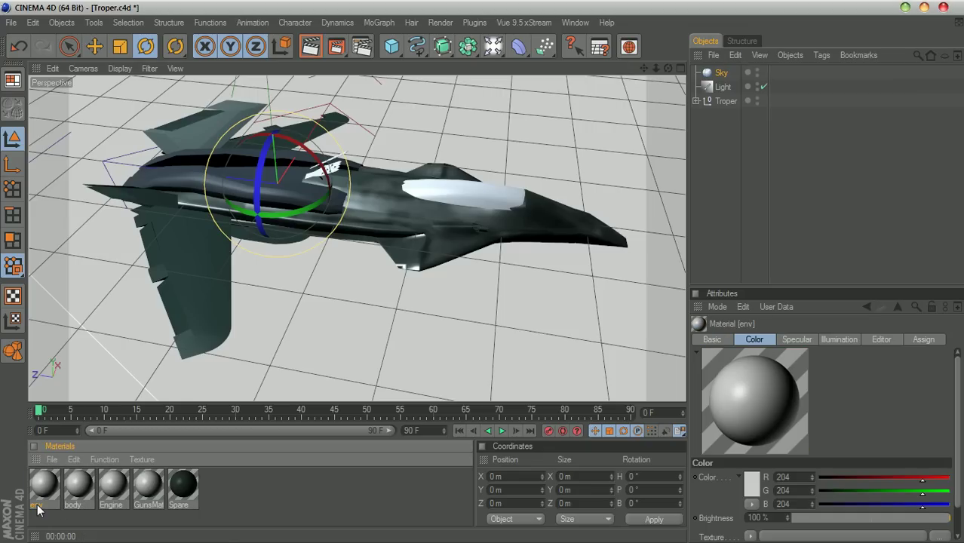
# Disable the env material's Color and Specular channels and enable only Luminance
pyautogui.doubleClick(47, 496)
pyautogui.moveTo(457, 103); pyautogui.dragTo(647, 71)
pyautogui.click(466, 361)
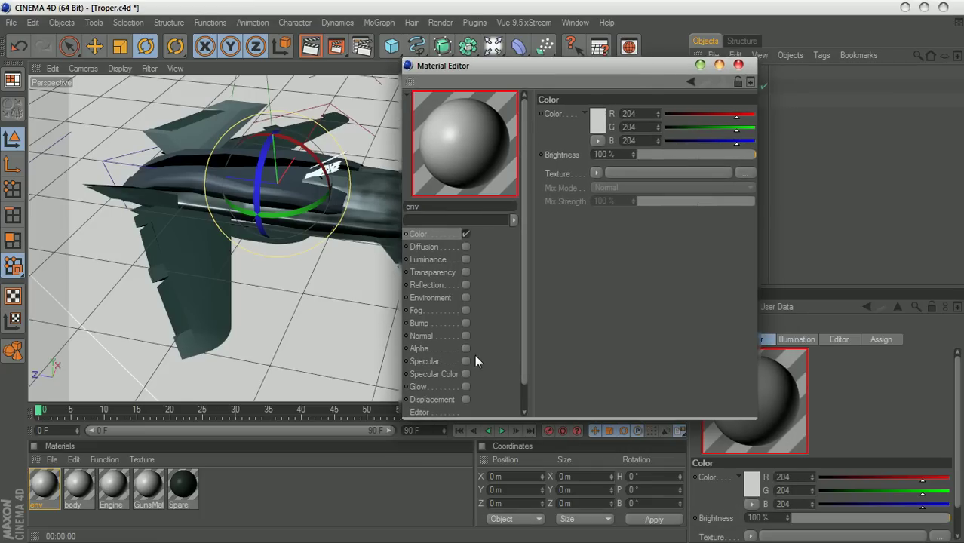
pyautogui.click(465, 234)
pyautogui.click(452, 258)
pyautogui.click(465, 259)
# Load avatar-flying-island_1920x1080_51-hd.jpg from the refs folder as the env material's Luminance texture, without copying it to the document location
pyautogui.click(594, 172)
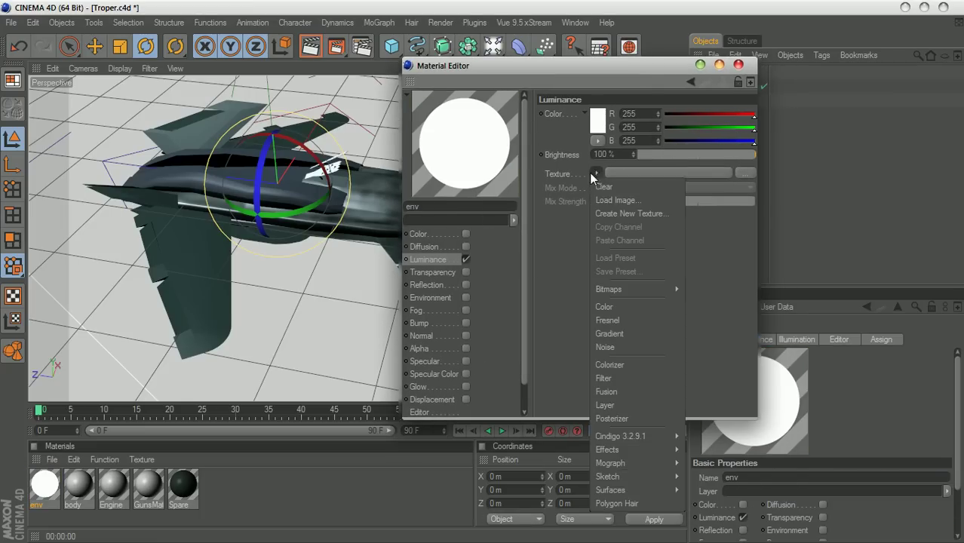
pyautogui.click(608, 198)
pyautogui.click(581, 103)
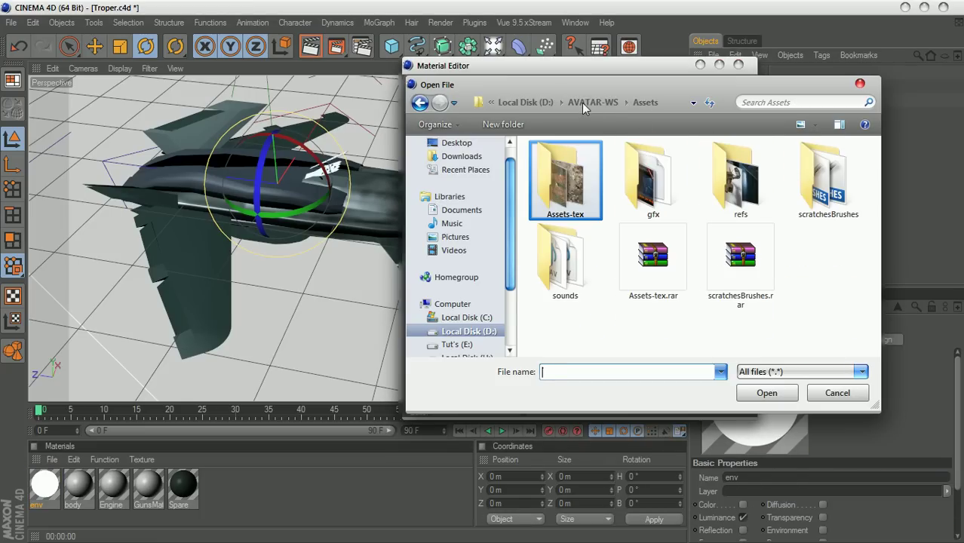
pyautogui.moveTo(638, 85); pyautogui.dragTo(542, 52)
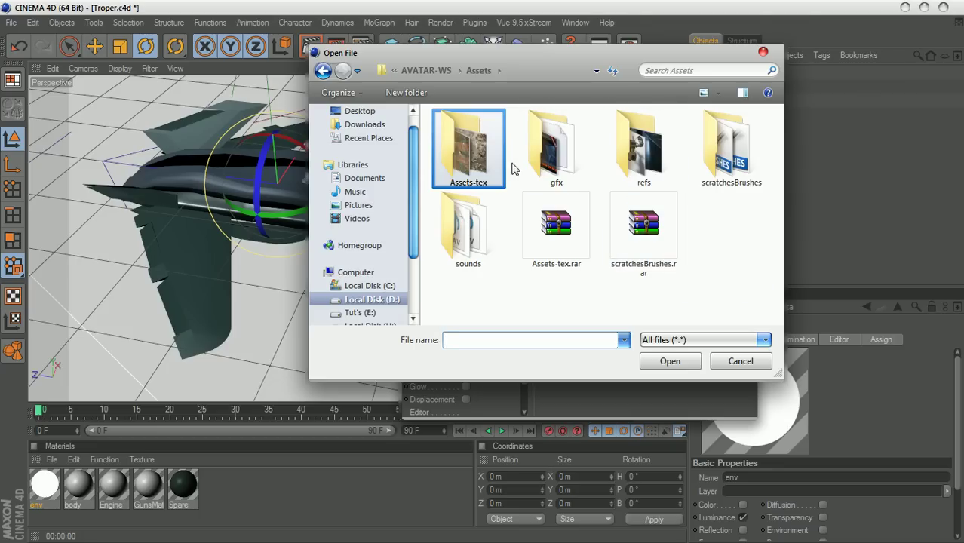
pyautogui.click(630, 172)
pyautogui.doubleClick(629, 172)
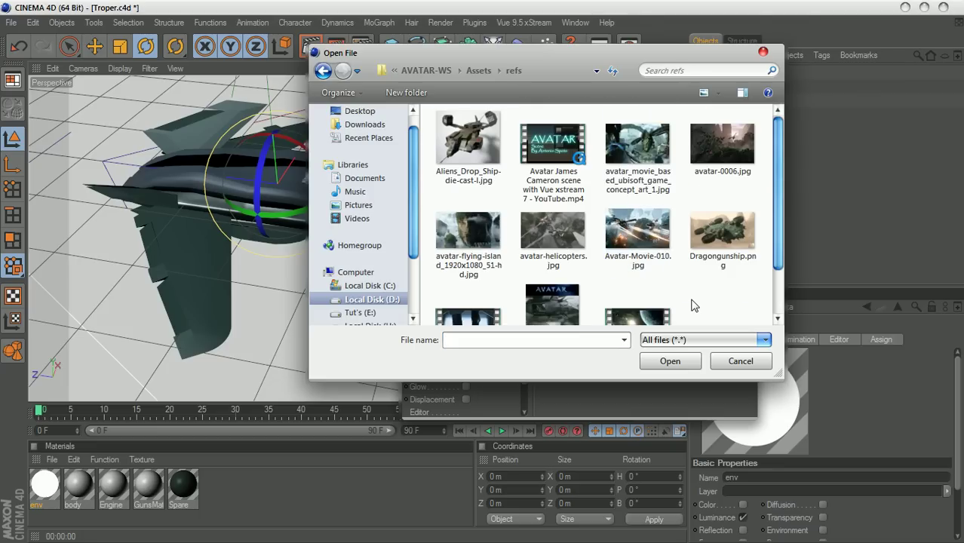
pyautogui.scroll(-1, 694, 306)
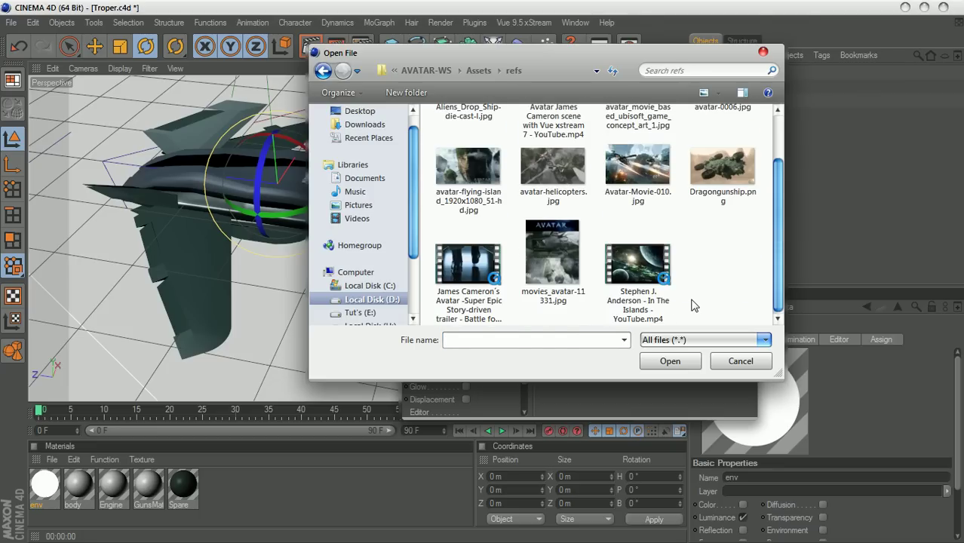
pyautogui.doubleClick(467, 166)
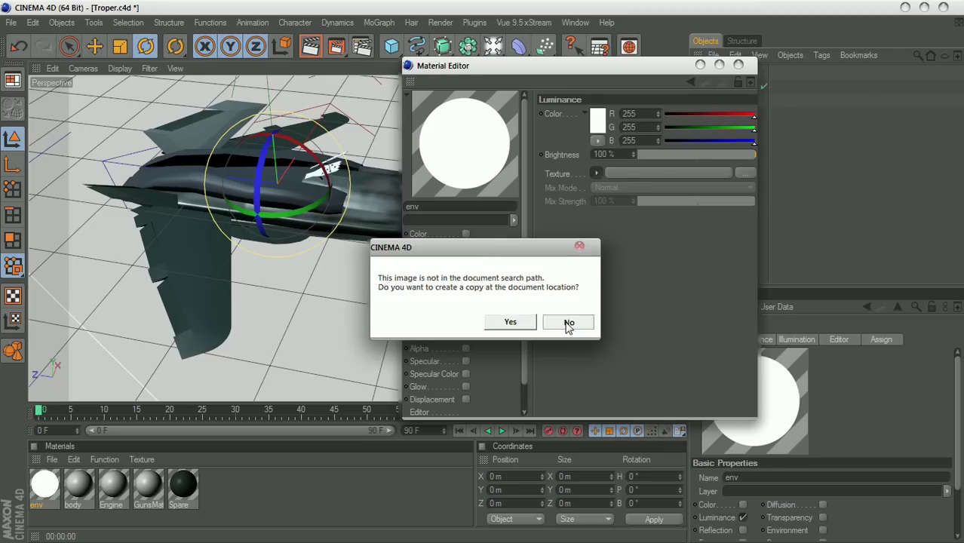
pyautogui.click(566, 322)
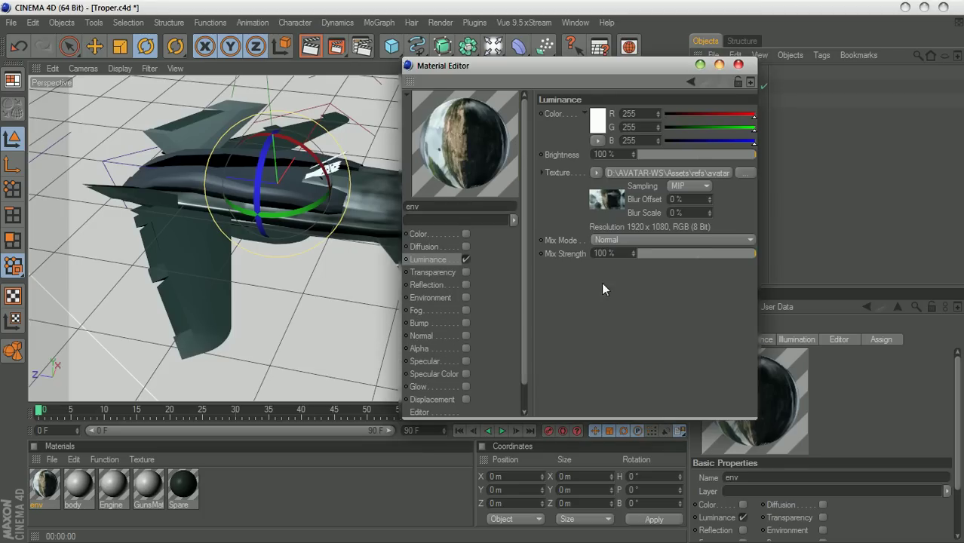
# Close the material's settings and apply the env material to the Sky object
pyautogui.click(626, 152)
pyautogui.click(738, 64)
pyautogui.moveTo(54, 485); pyautogui.dragTo(661, 125)
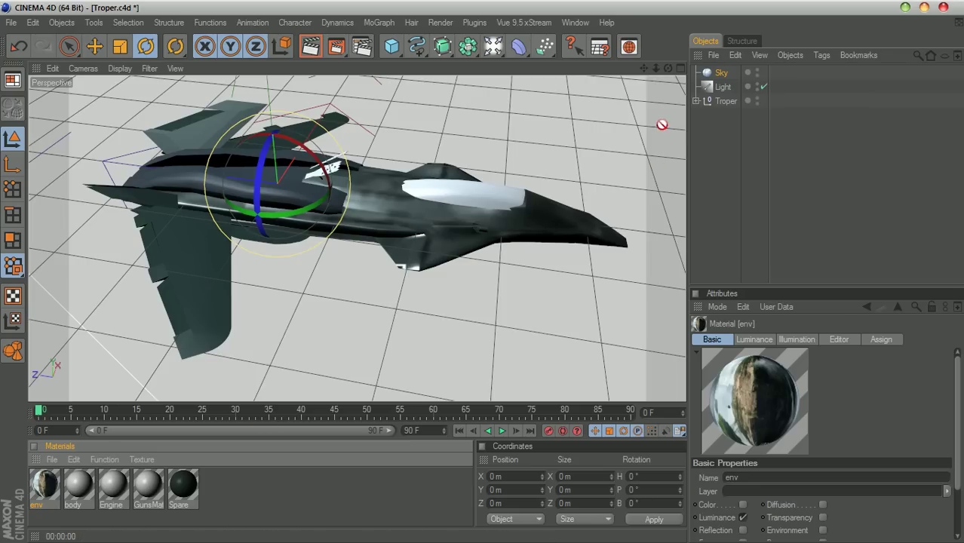
pyautogui.moveTo(709, 73); pyautogui.dragTo(709, 73)
# Add a Compositing tag to the Sky object and disable Seen by Camera
pyautogui.rightClick(709, 73)
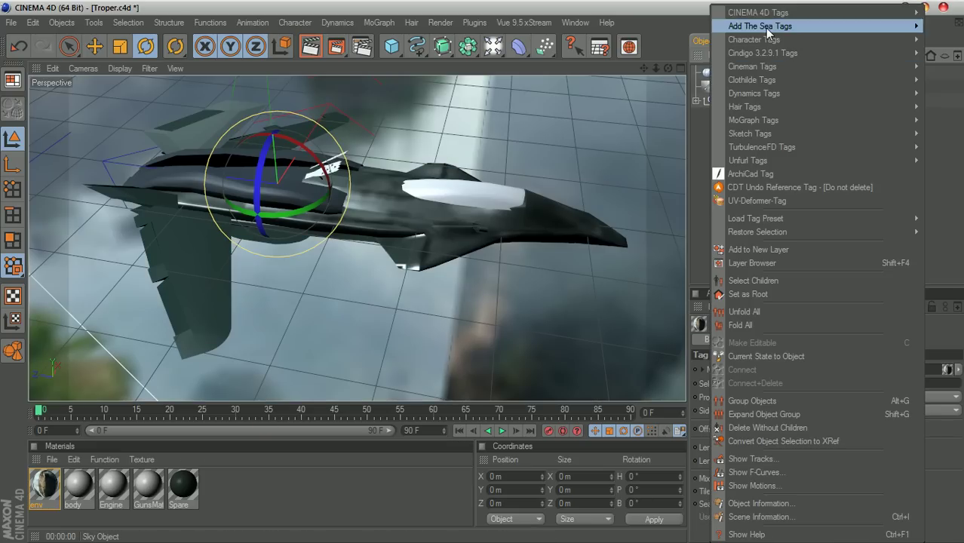
pyautogui.moveTo(750, 13)
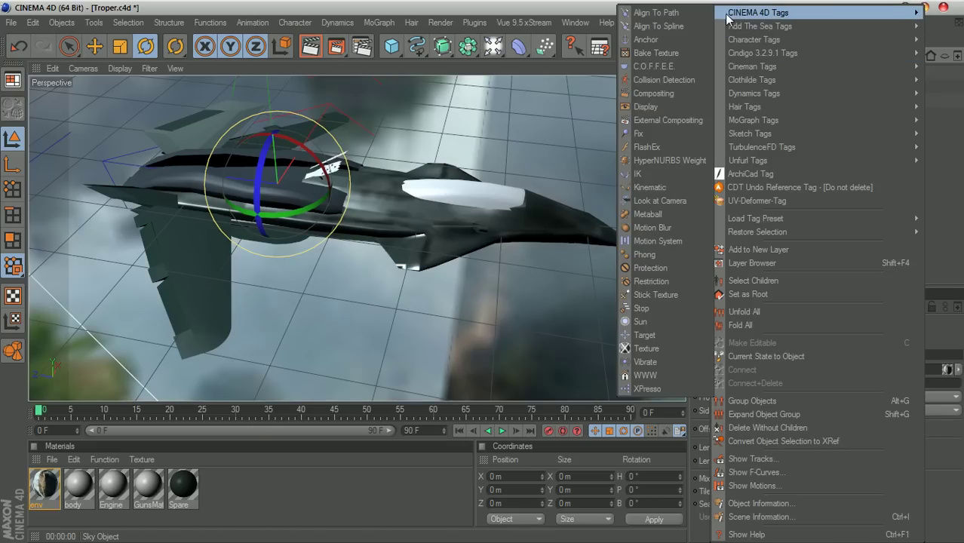
pyautogui.click(673, 97)
pyautogui.click(767, 399)
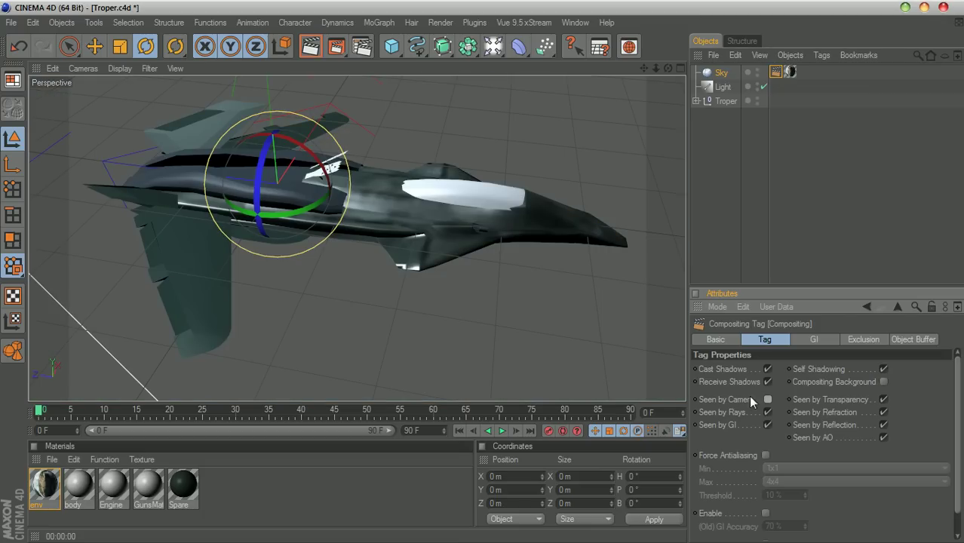
# Add the Global Illumination render effect in IR (Still Image) mode and start a preview render of the jet
pyautogui.moveTo(668, 68); pyautogui.dragTo(668, 69)
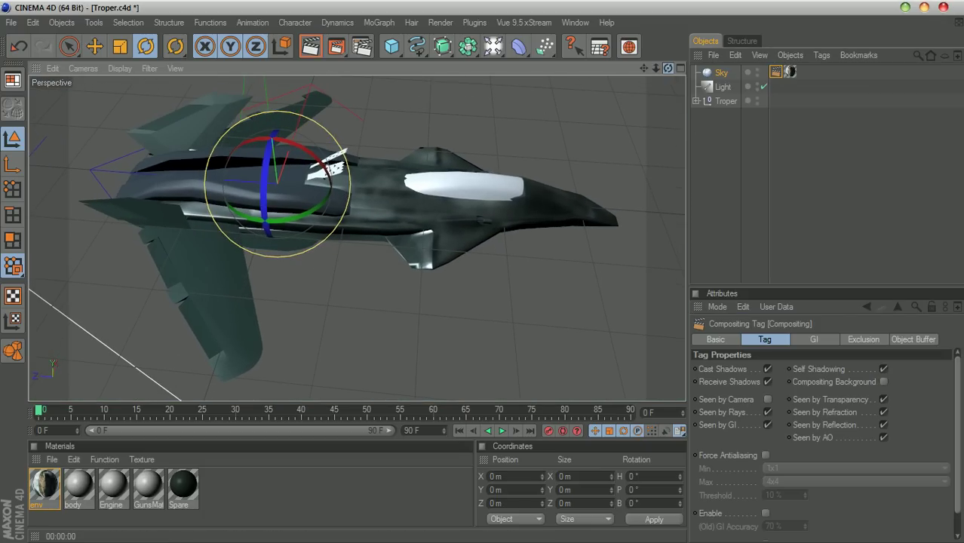
pyautogui.click(357, 49)
pyautogui.click(128, 254)
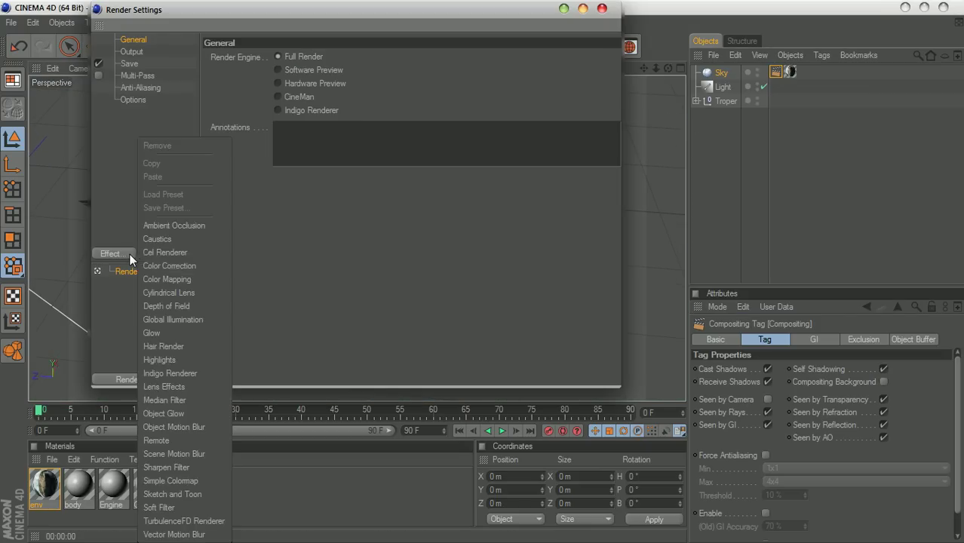
pyautogui.click(195, 320)
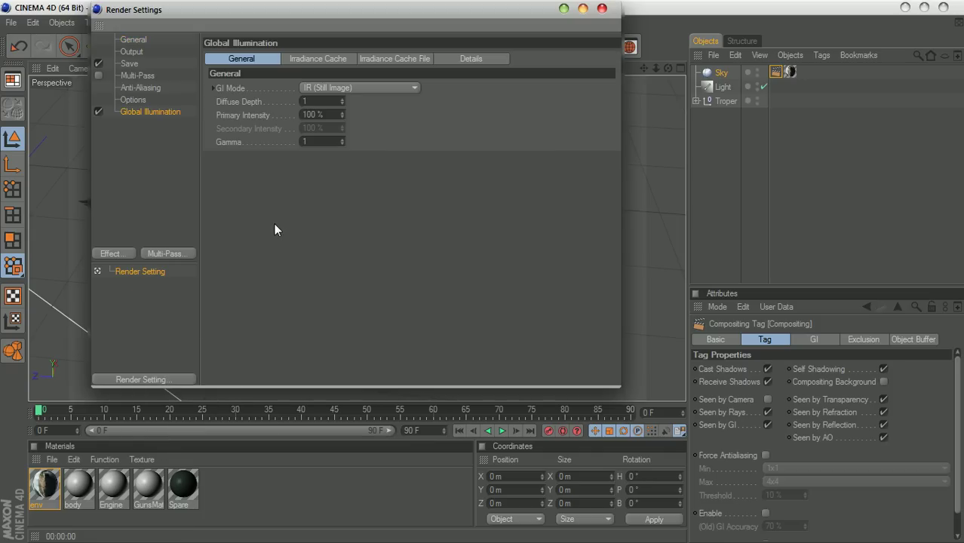
pyautogui.click(368, 87)
pyautogui.click(276, 312)
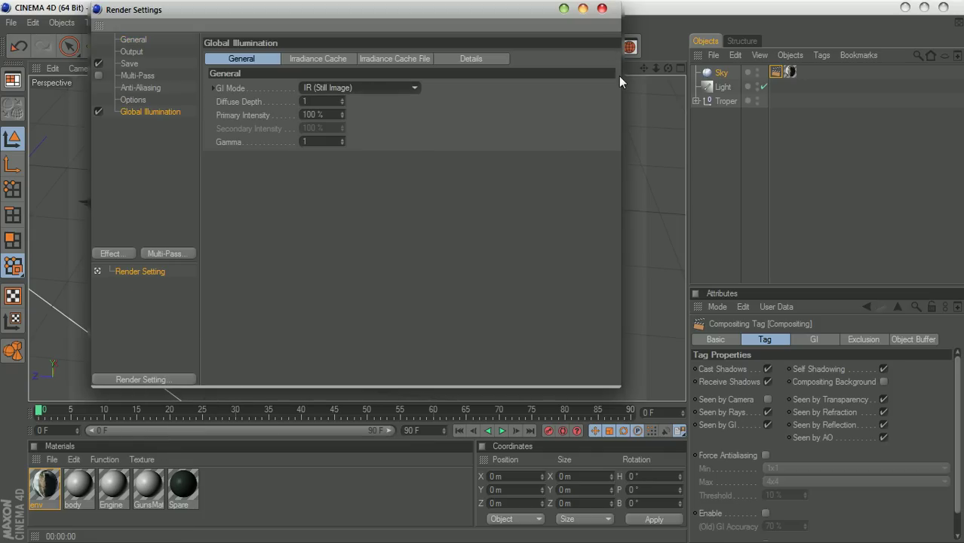
pyautogui.click(601, 9)
pyautogui.click(310, 46)
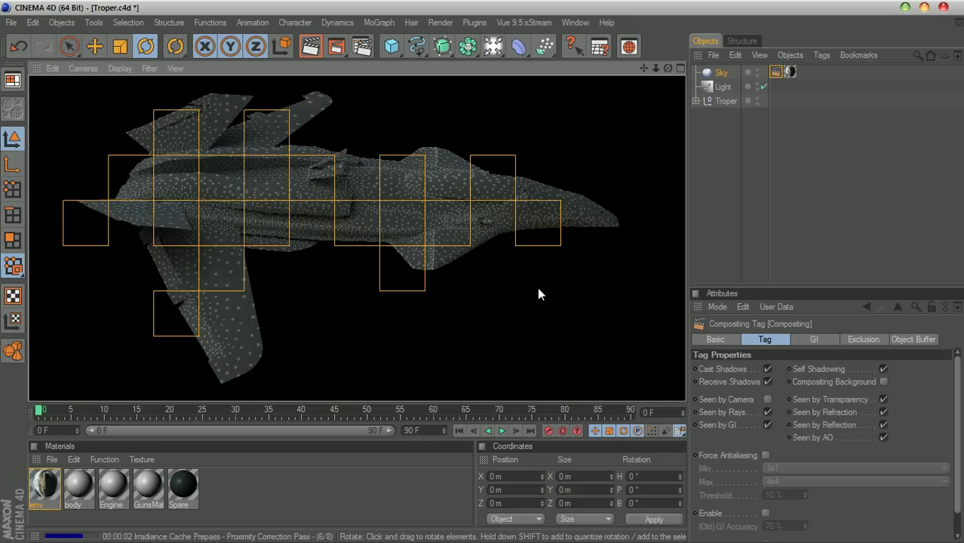
# Set the irradiance cache's stochastic samples and record density to Low and render the jet again
pyautogui.click(361, 47)
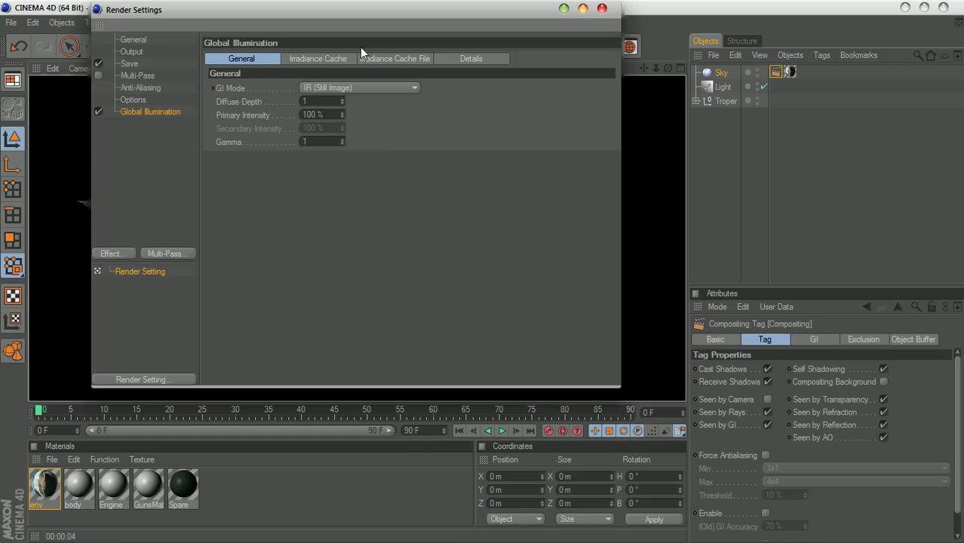
pyautogui.click(305, 59)
pyautogui.click(354, 88)
pyautogui.click(345, 129)
pyautogui.click(342, 88)
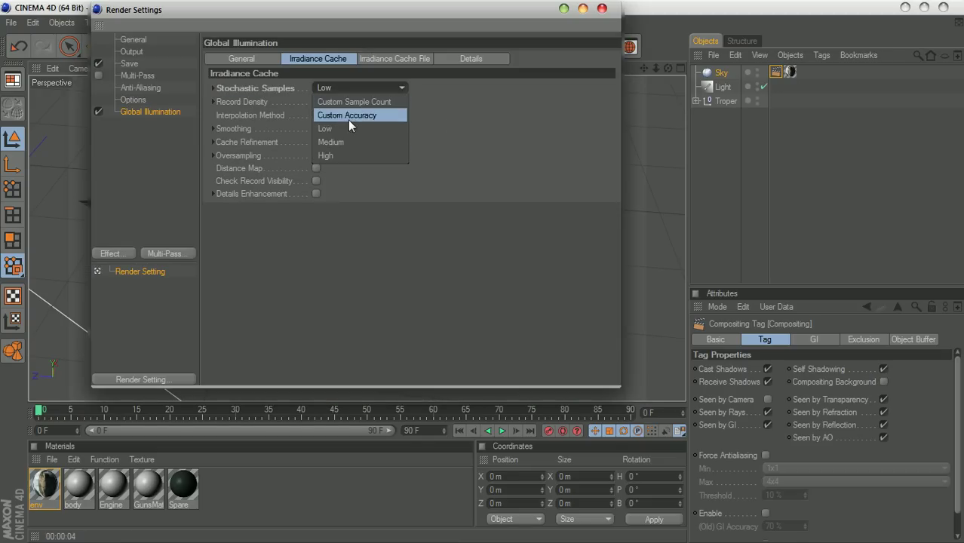
pyautogui.click(376, 101)
pyautogui.click(361, 137)
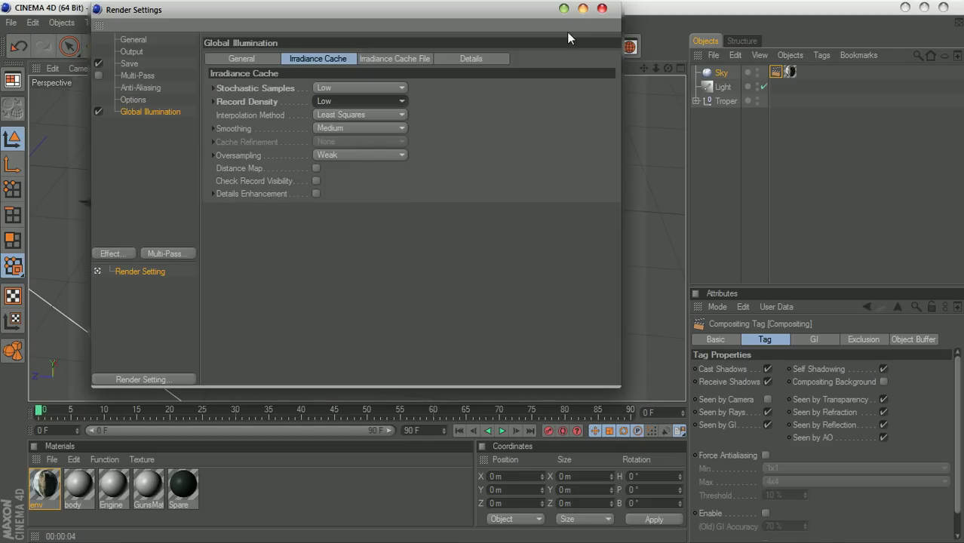
pyautogui.click(601, 9)
pyautogui.hotkey('ctrl', 'r')
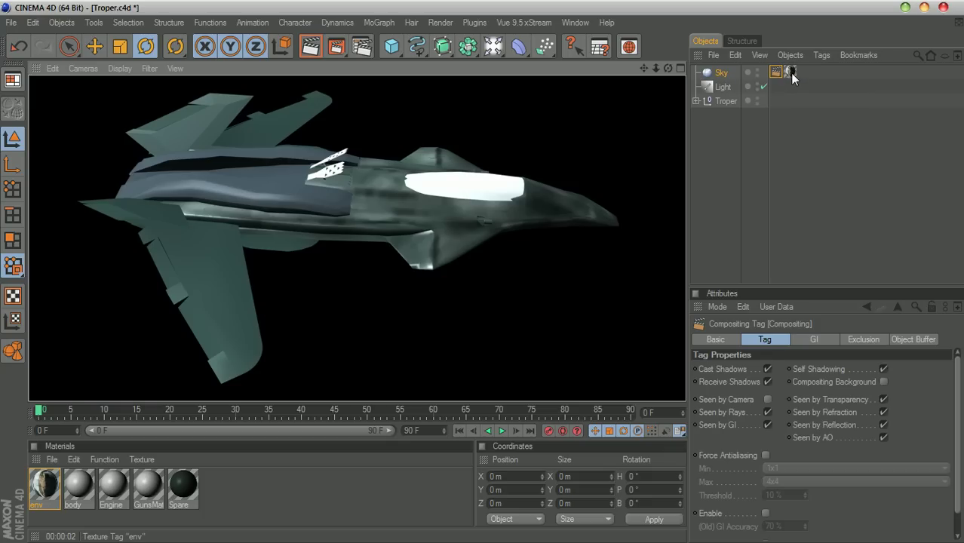
# Change the global illumination mode to Sky Sampler and set its gamma to 1.2
pyautogui.click(362, 48)
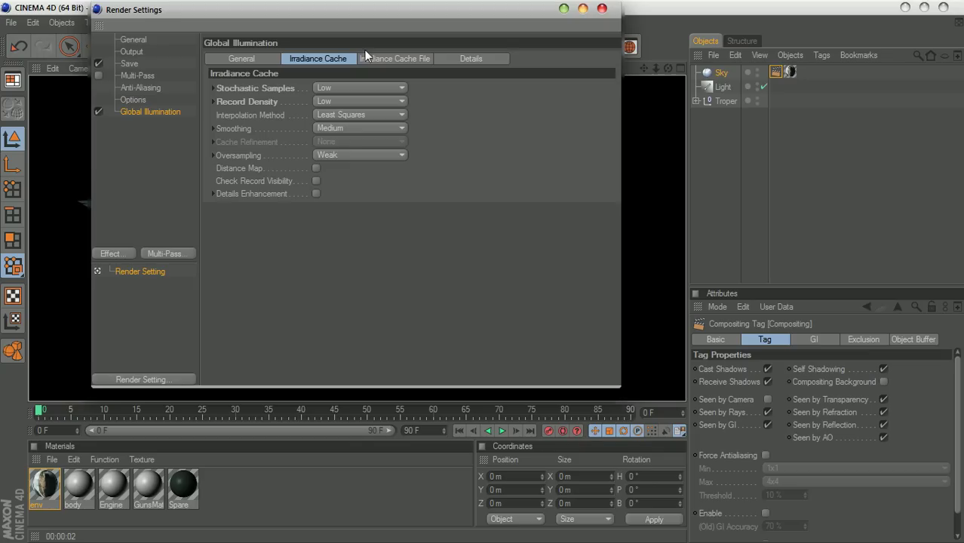
pyautogui.click(241, 58)
pyautogui.click(336, 88)
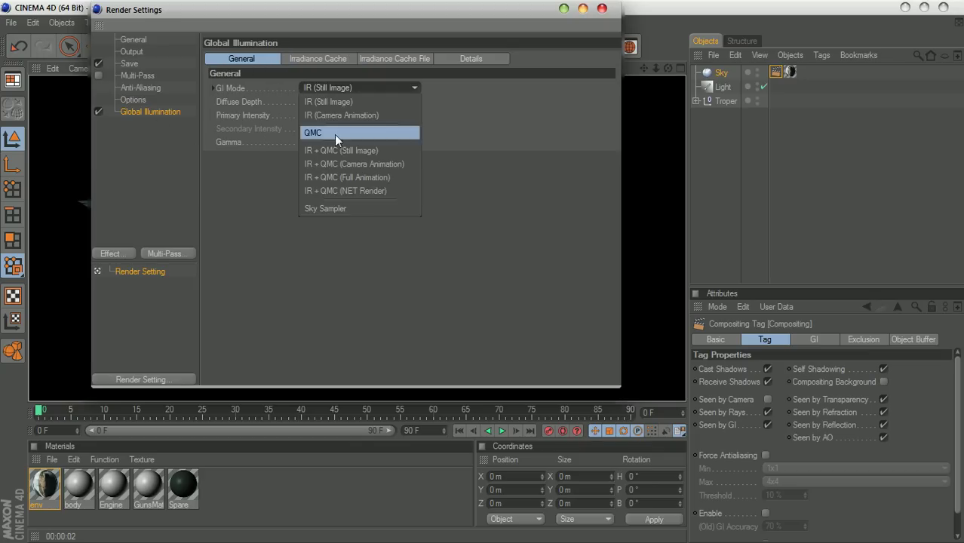
pyautogui.click(337, 211)
pyautogui.click(330, 143)
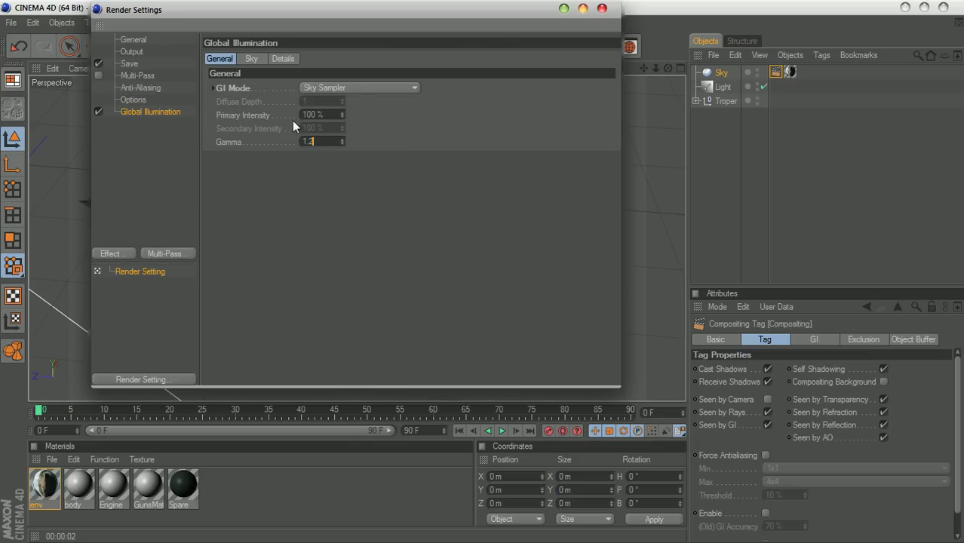
pyautogui.write('1.2')
# Set the global illumination sky samples to 265, change an option in the GI details, and close the render settings
pyautogui.click(245, 59)
pyautogui.click(264, 88)
pyautogui.moveTo(286, 24); pyautogui.dragTo(508, 80)
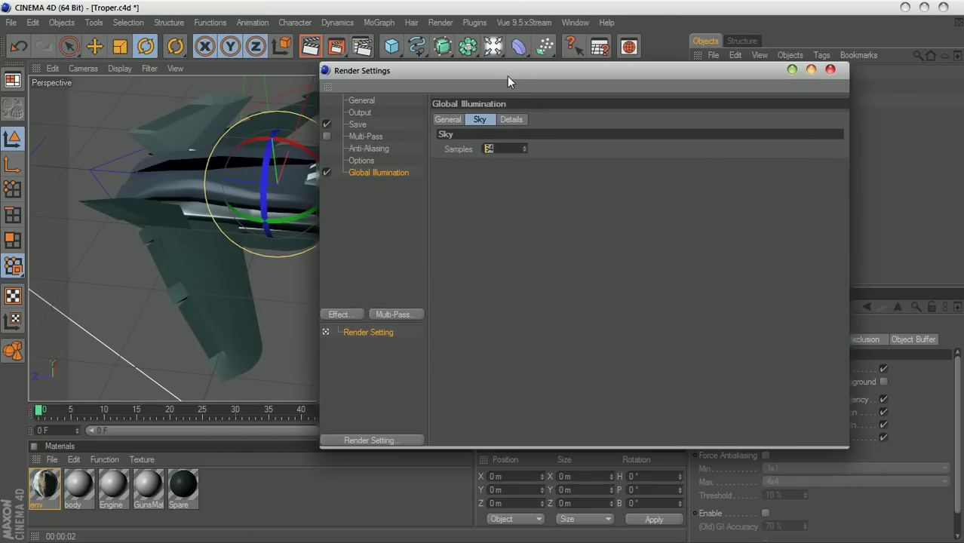
pyautogui.write('265')
pyautogui.click(502, 120)
pyautogui.click(587, 150)
pyautogui.click(592, 189)
pyautogui.click(830, 69)
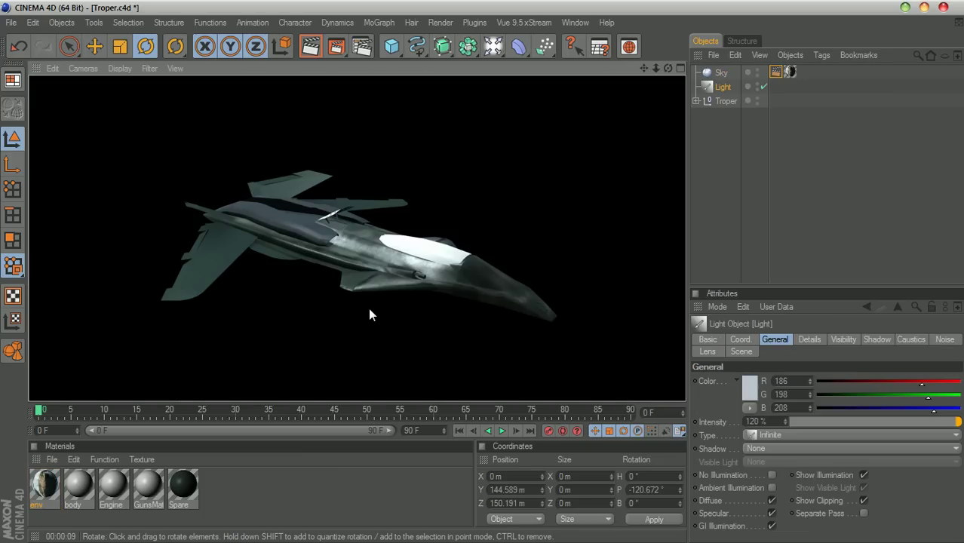
# Rotate the infinite light in the Right view to about H -49.5°, P -113.8°, B -70.5°, and preview-render the maximized perspective view
pyautogui.click(477, 290)
pyautogui.moveTo(668, 68); pyautogui.dragTo(650, 85)
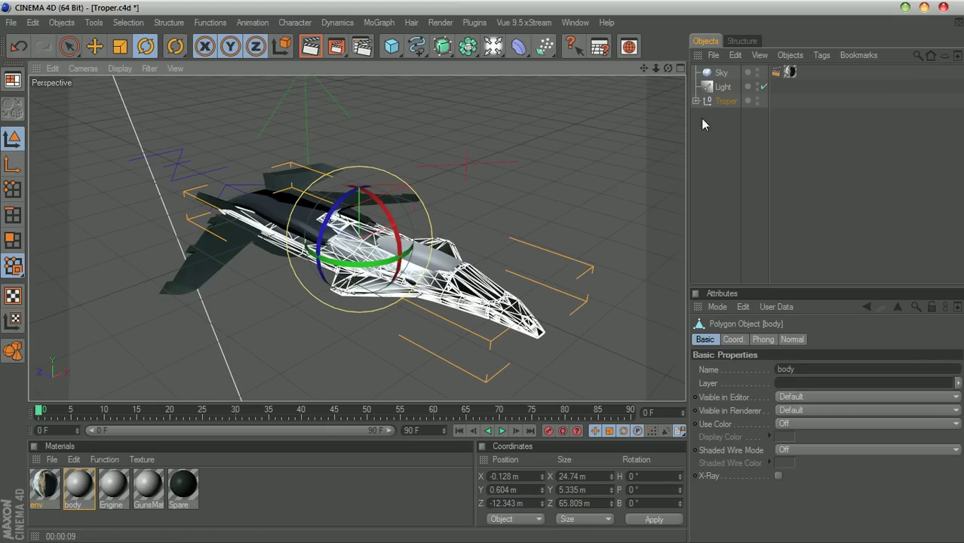
pyautogui.click(681, 70)
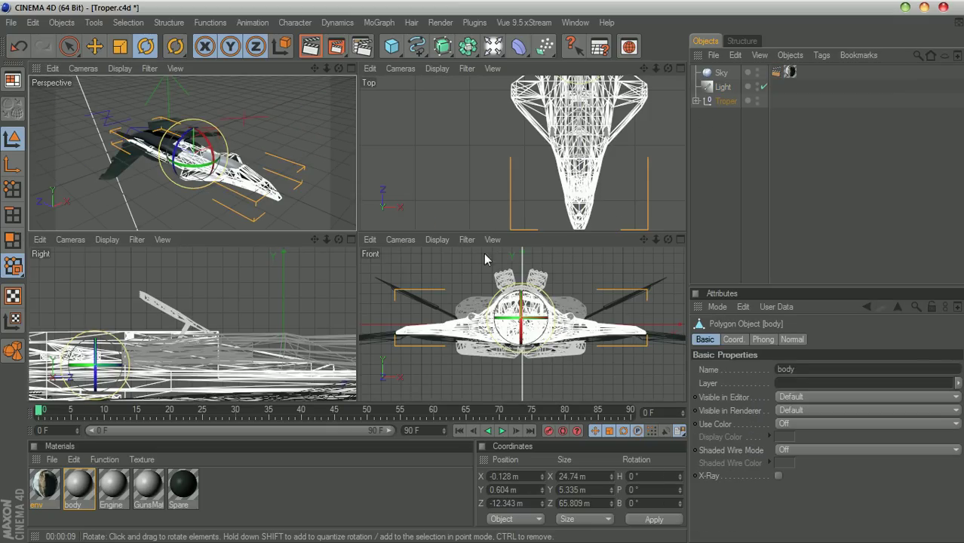
pyautogui.scroll(-2, 251, 336)
pyautogui.scroll(-12, 251, 336)
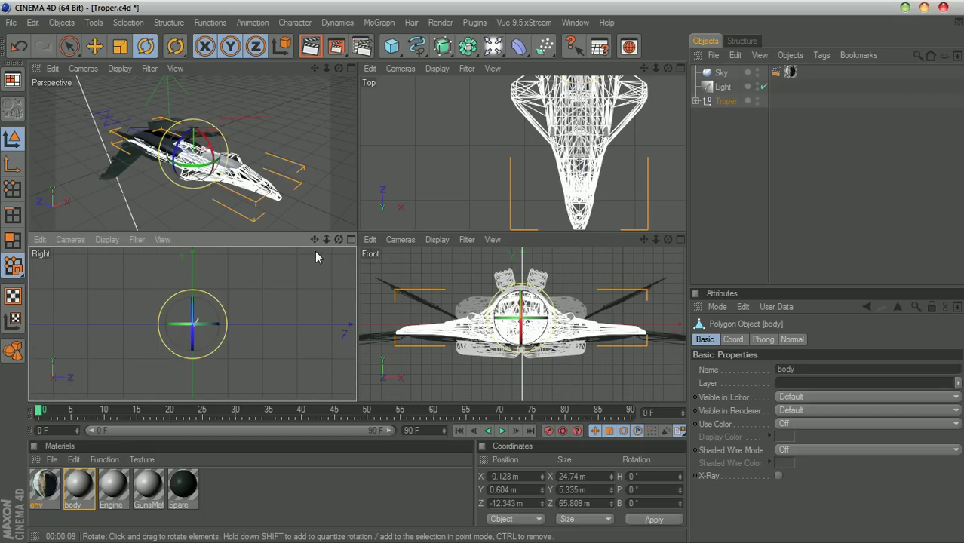
pyautogui.moveTo(326, 240); pyautogui.dragTo(383, 240)
pyautogui.click(718, 87)
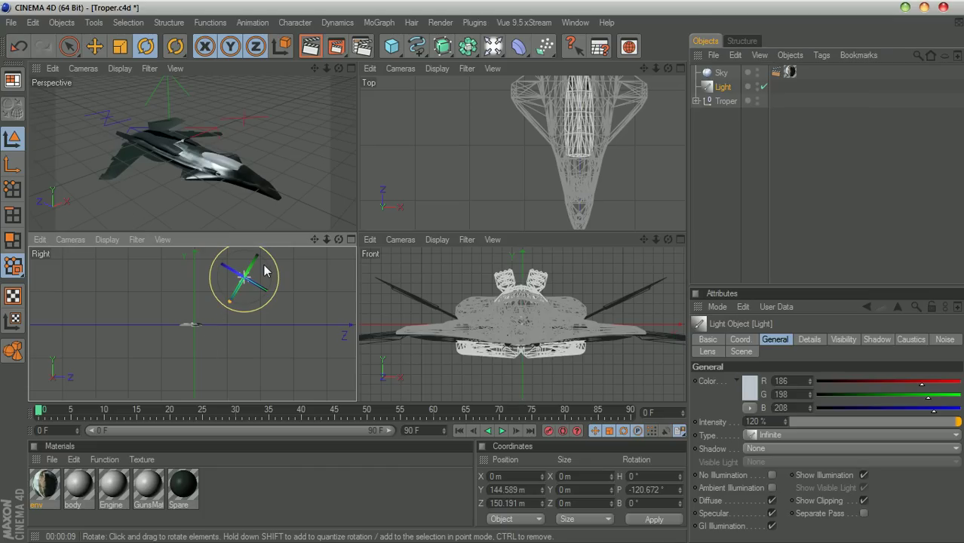
pyautogui.moveTo(263, 269); pyautogui.dragTo(263, 276)
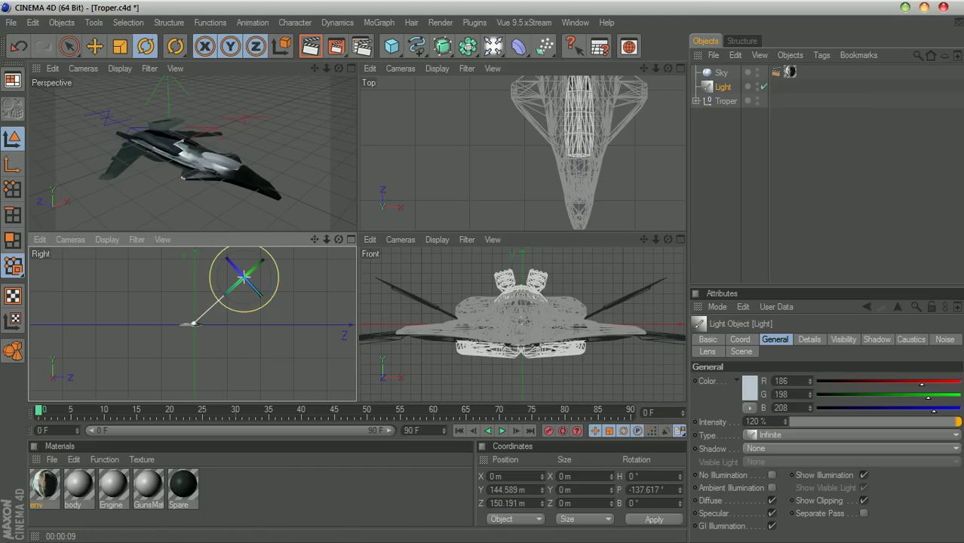
pyautogui.moveTo(258, 267)
pyautogui.mouseDown()
pyautogui.moveTo(267, 267)
pyautogui.moveTo(246, 283)
pyautogui.moveTo(253, 272)
pyautogui.mouseUp()
pyautogui.moveTo(253, 272)
pyautogui.mouseDown()
pyautogui.moveTo(257, 252)
pyautogui.moveTo(261, 261)
pyautogui.moveTo(248, 258)
pyautogui.moveTo(264, 294)
pyautogui.mouseUp()
pyautogui.moveTo(236, 259); pyautogui.dragTo(229, 264)
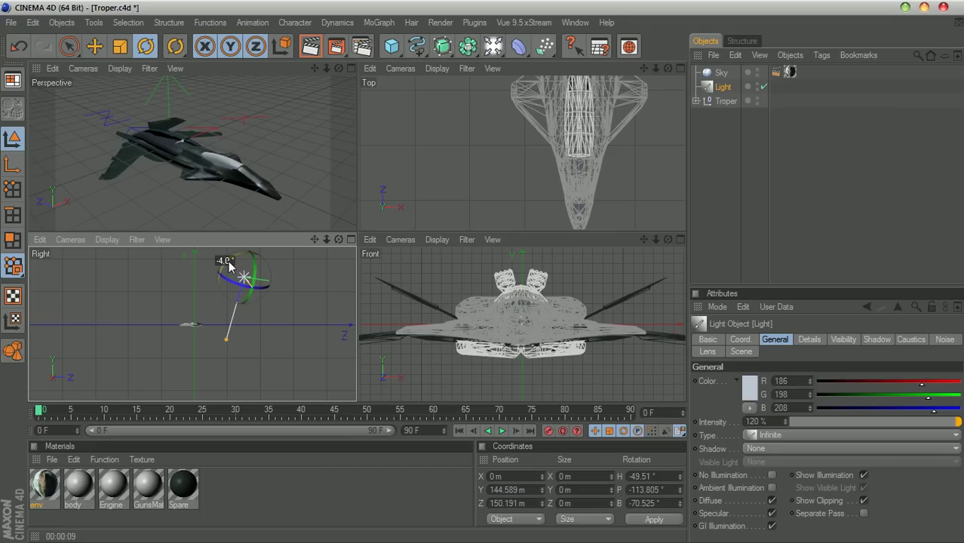
pyautogui.click(351, 68)
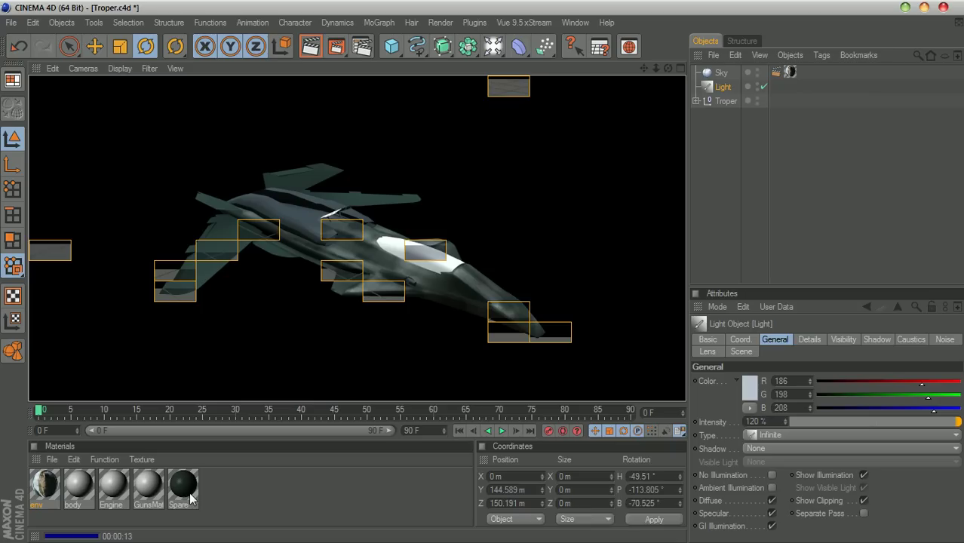
# Enable the Reflection channel of the body material and set its brightness to 8%
pyautogui.doubleClick(83, 490)
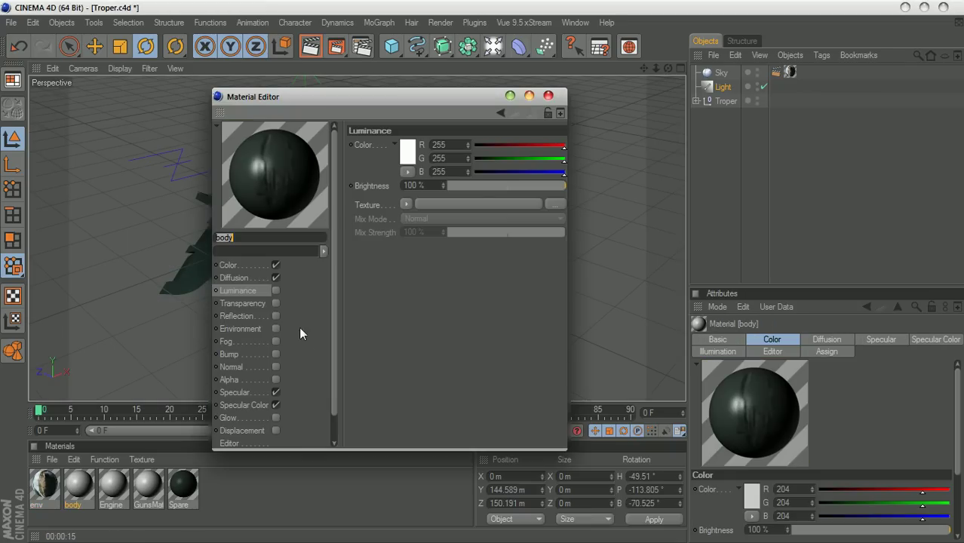
pyautogui.click(250, 266)
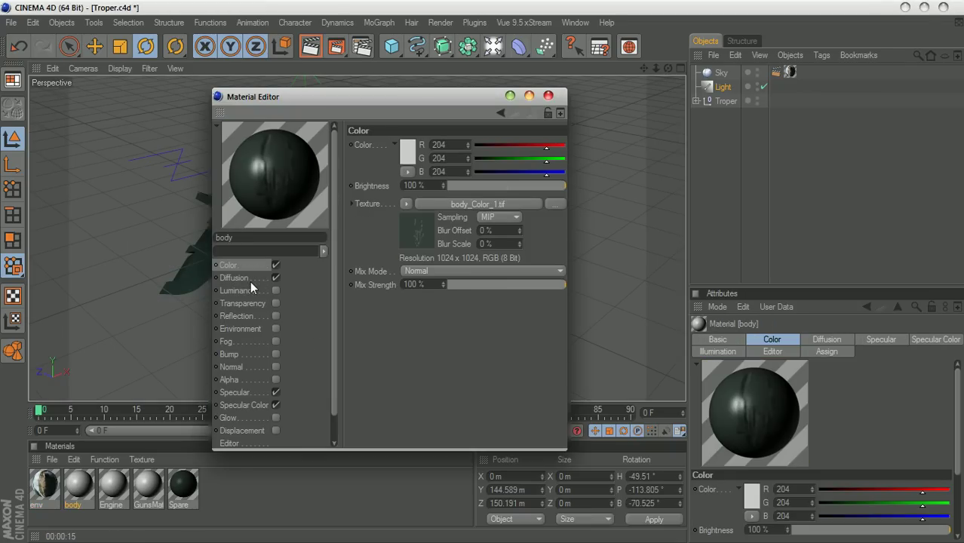
pyautogui.click(249, 279)
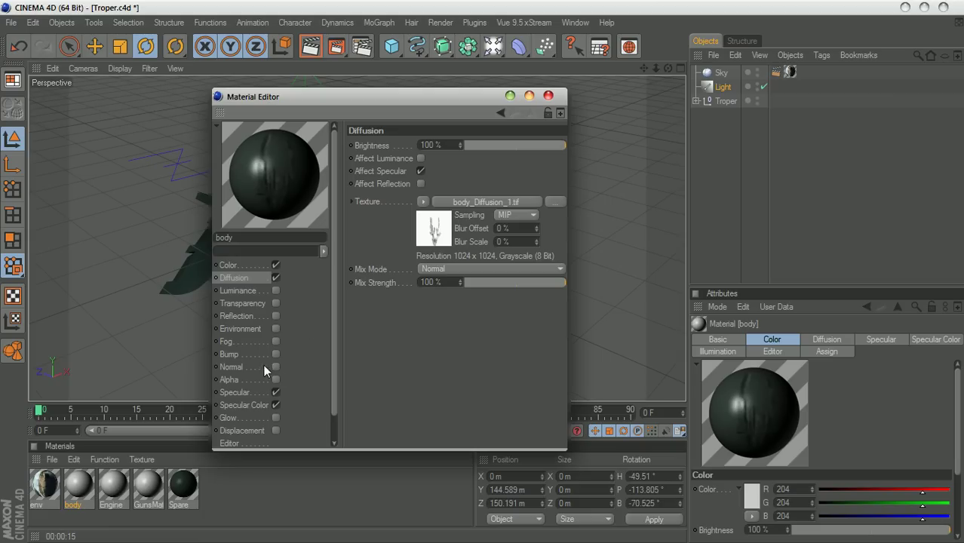
pyautogui.click(249, 316)
pyautogui.click(276, 315)
pyautogui.moveTo(562, 185); pyautogui.dragTo(459, 188)
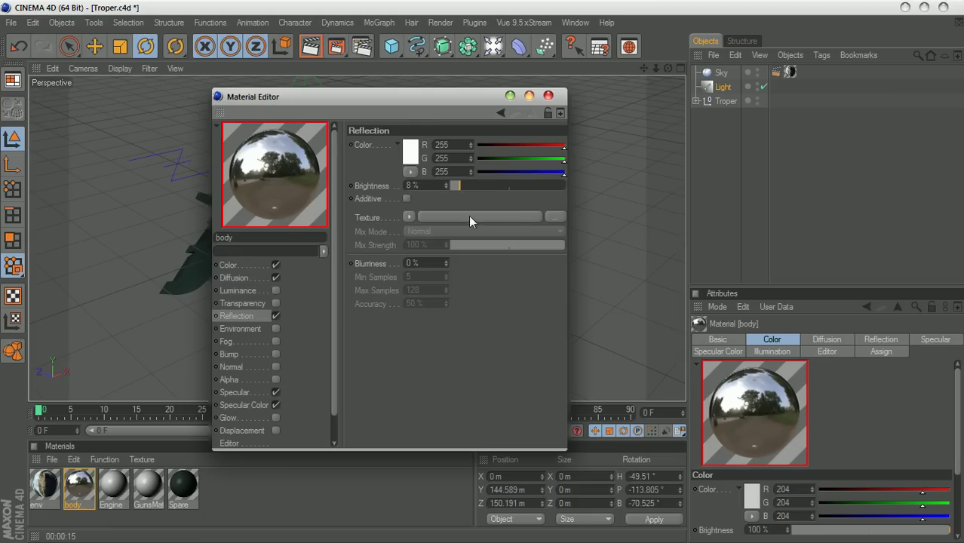
pyautogui.moveTo(393, 98); pyautogui.dragTo(455, 83)
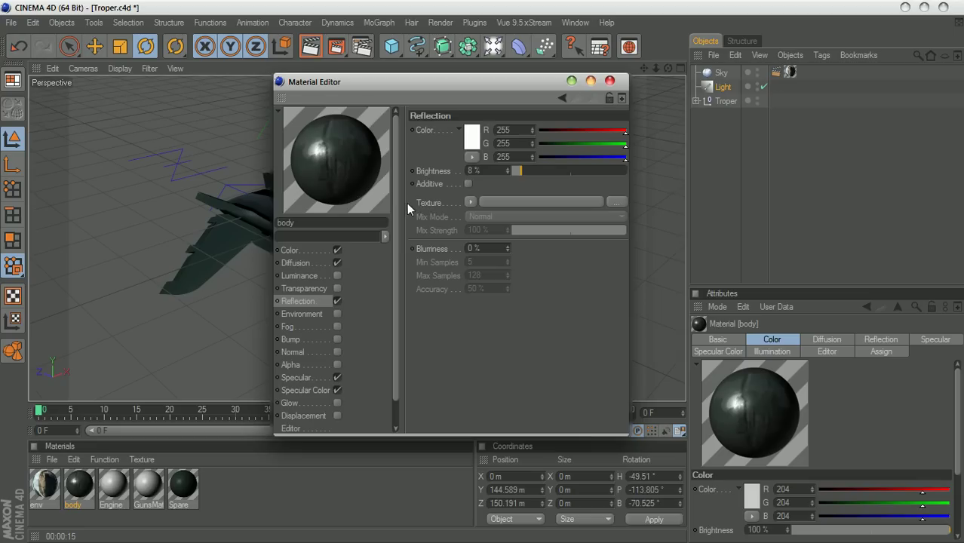
# Enable the body material's Environment channel with avatar-flying-island_1920x1080_51-hd.jpg as texture, set its brightness to 8%, and render the jet
pyautogui.click(332, 314)
pyautogui.click(336, 314)
pyautogui.click(467, 190)
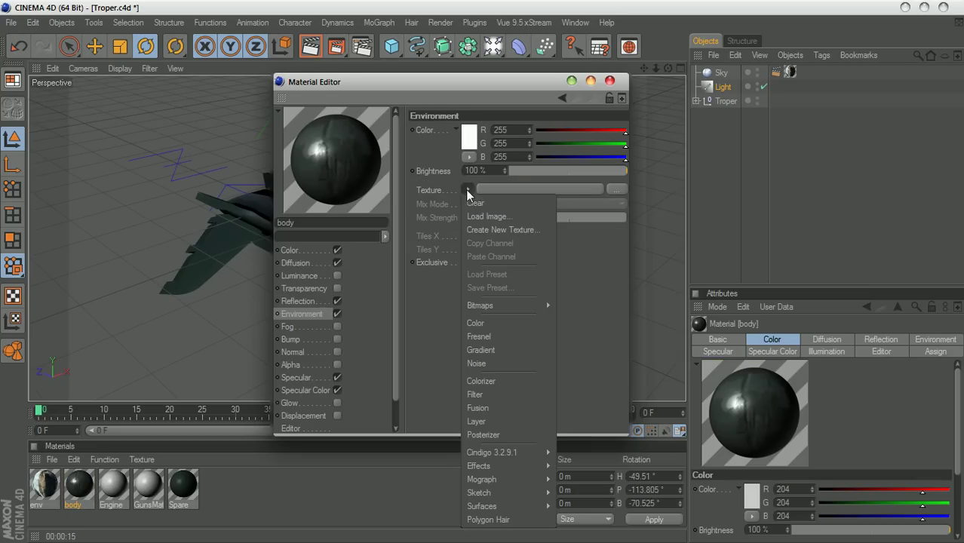
pyautogui.moveTo(528, 305)
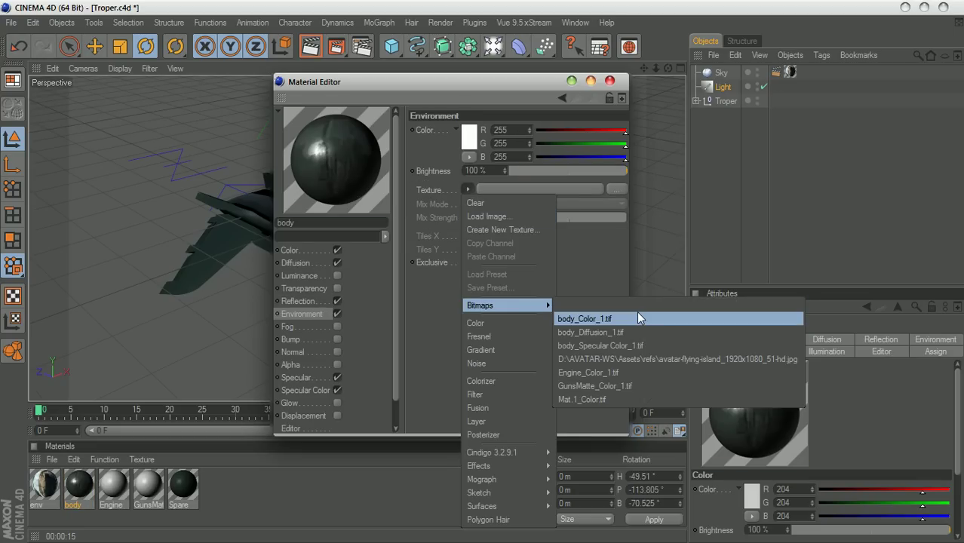
pyautogui.click(689, 361)
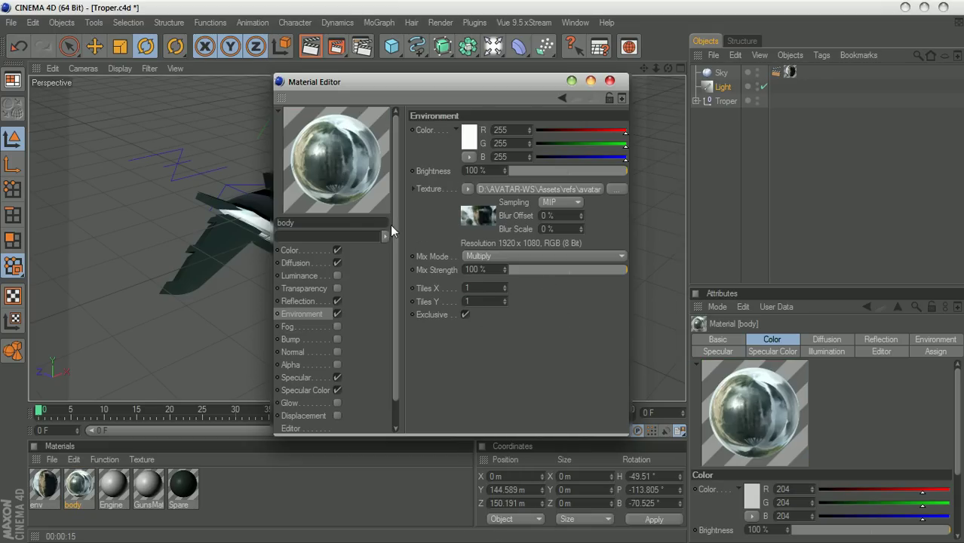
pyautogui.moveTo(472, 80); pyautogui.dragTo(738, 43)
pyautogui.moveTo(828, 132); pyautogui.dragTo(784, 132)
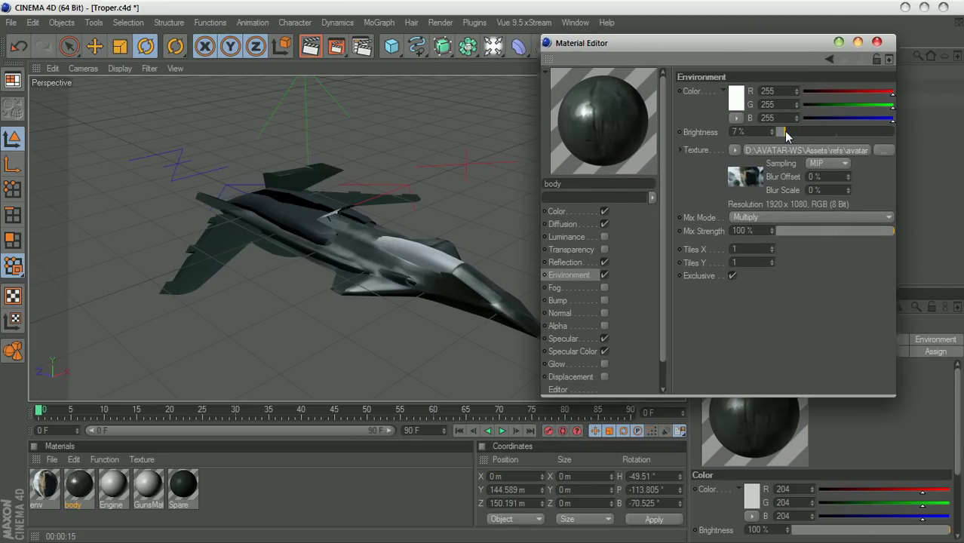
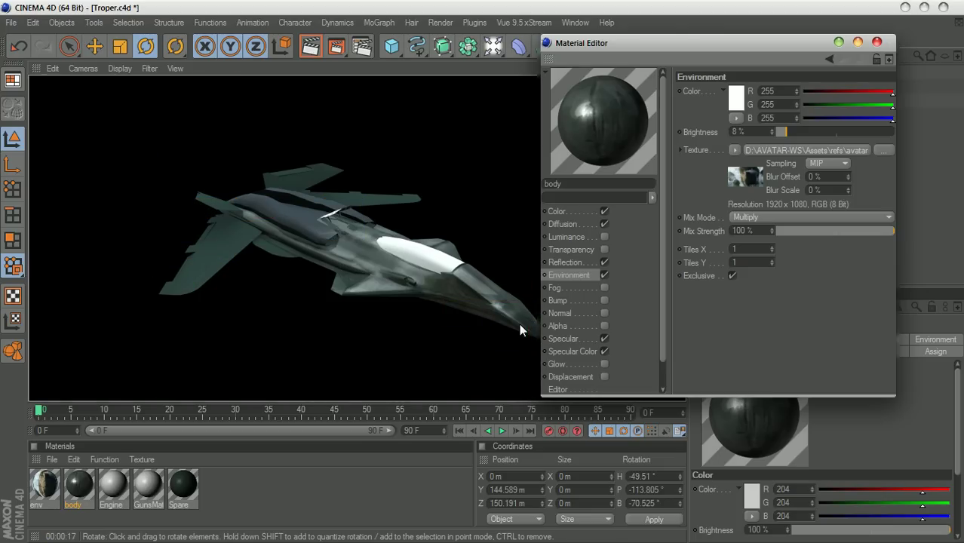
# Set the body material's reflection brightness to 5% and close the material editor
pyautogui.moveTo(653, 51); pyautogui.dragTo(722, 55)
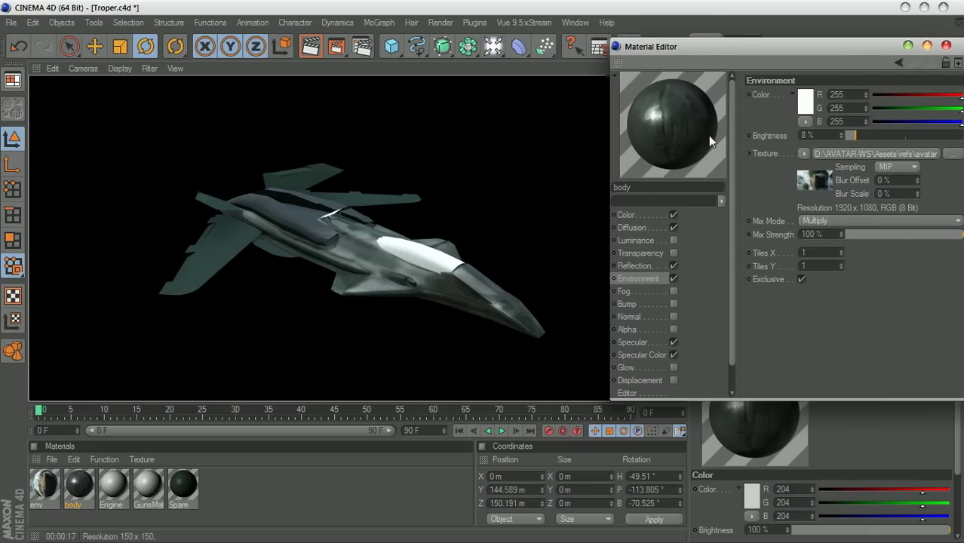
pyautogui.click(652, 265)
pyautogui.click(844, 139)
pyautogui.click(843, 137)
pyautogui.click(843, 138)
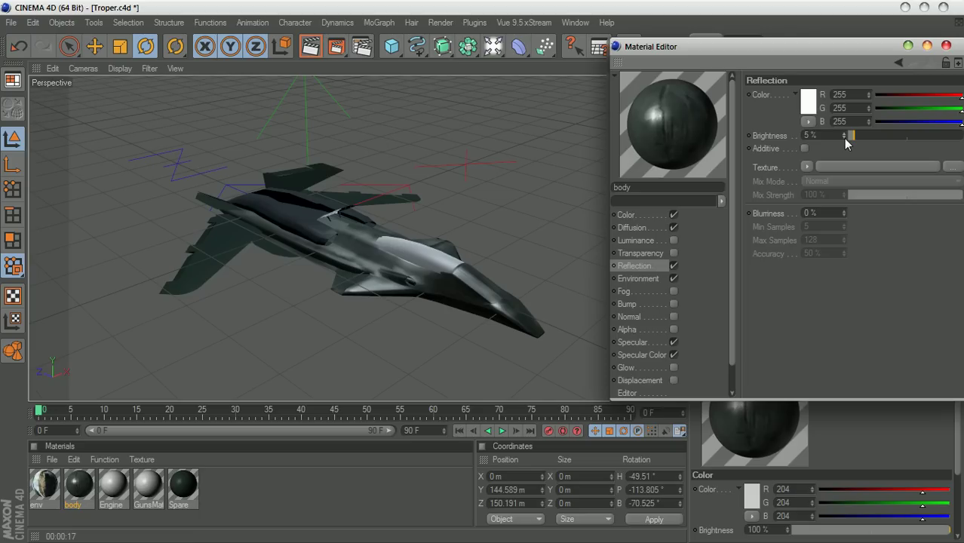
pyautogui.moveTo(771, 52); pyautogui.dragTo(619, 63)
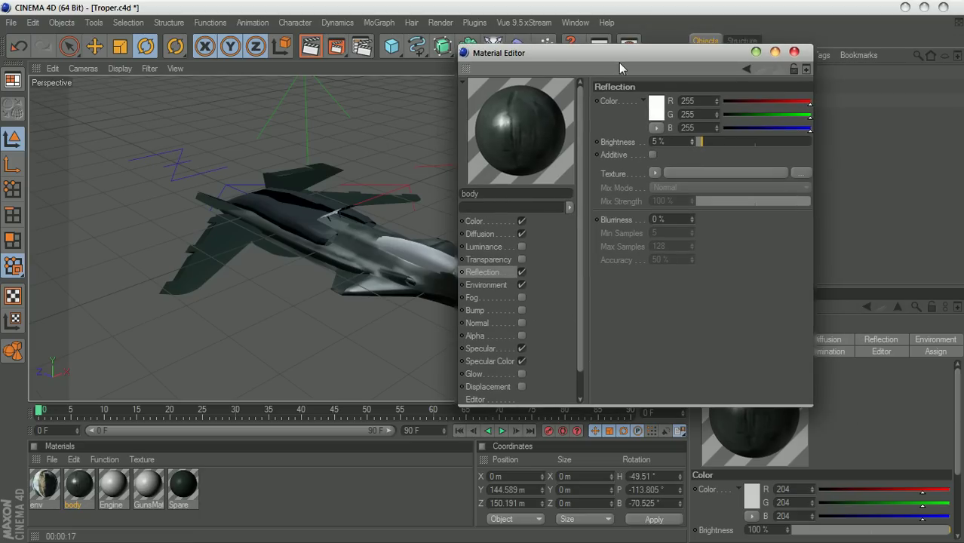
pyautogui.click(794, 51)
# Switch to the BP UV Edit layout and dock the Materials manager beside the Attributes manager
pyautogui.click(12, 79)
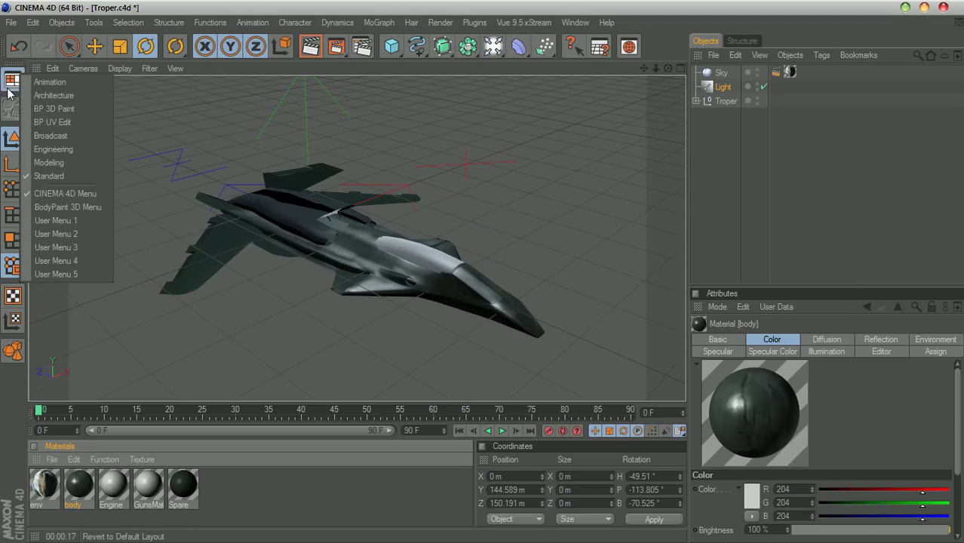
pyautogui.click(66, 122)
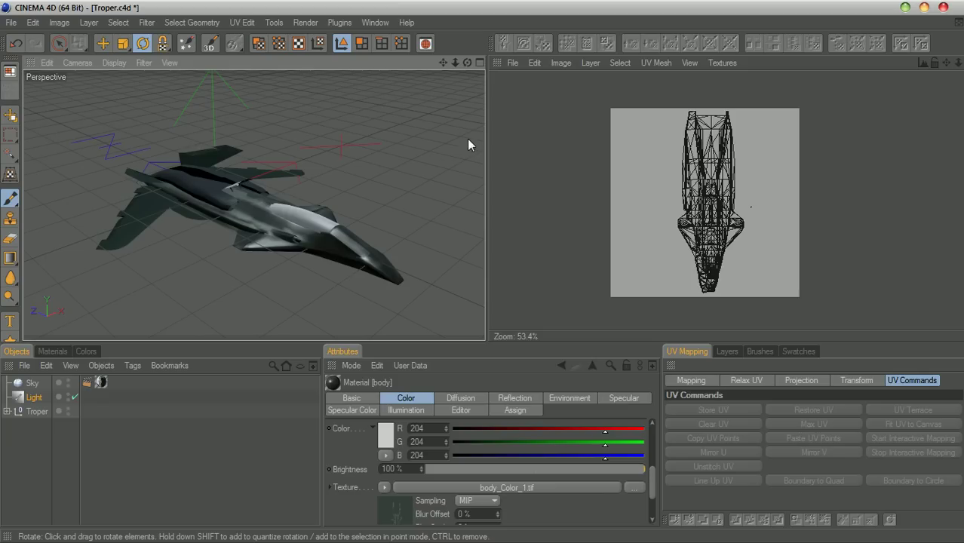
pyautogui.moveTo(467, 64); pyautogui.dragTo(437, 68)
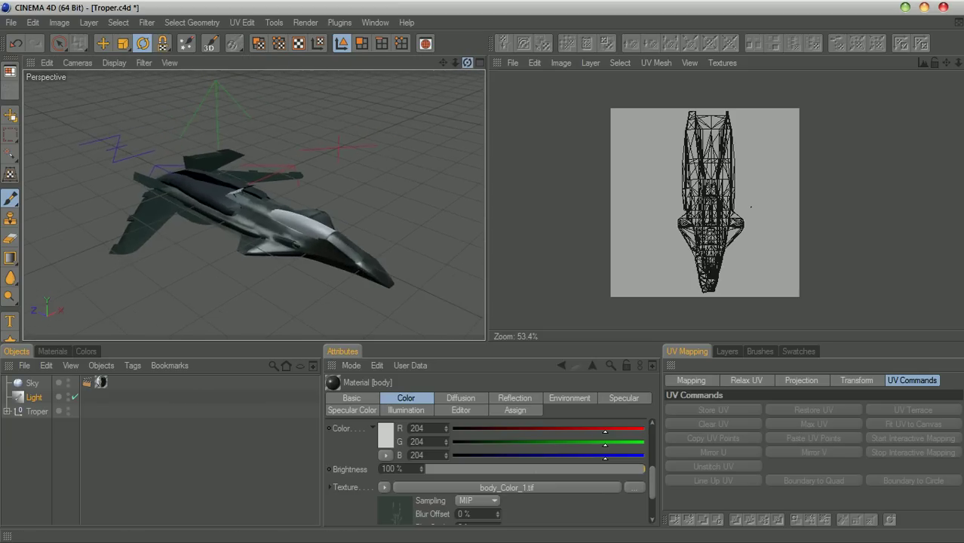
pyautogui.click(53, 351)
pyautogui.moveTo(9, 366); pyautogui.dragTo(340, 361)
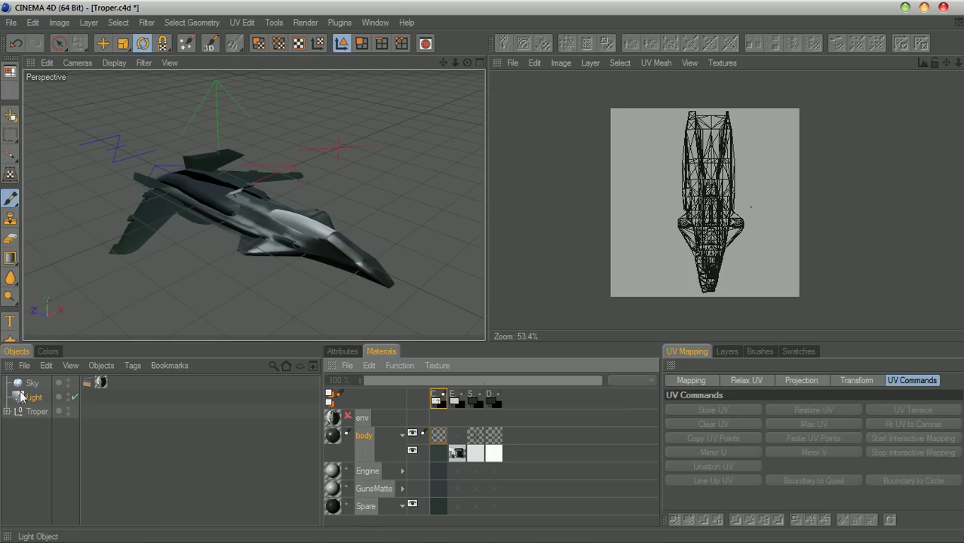
# Expand the Troper group, select the jet's body, and activate the body material's Diffusion texture over its UV mesh
pyautogui.click(7, 411)
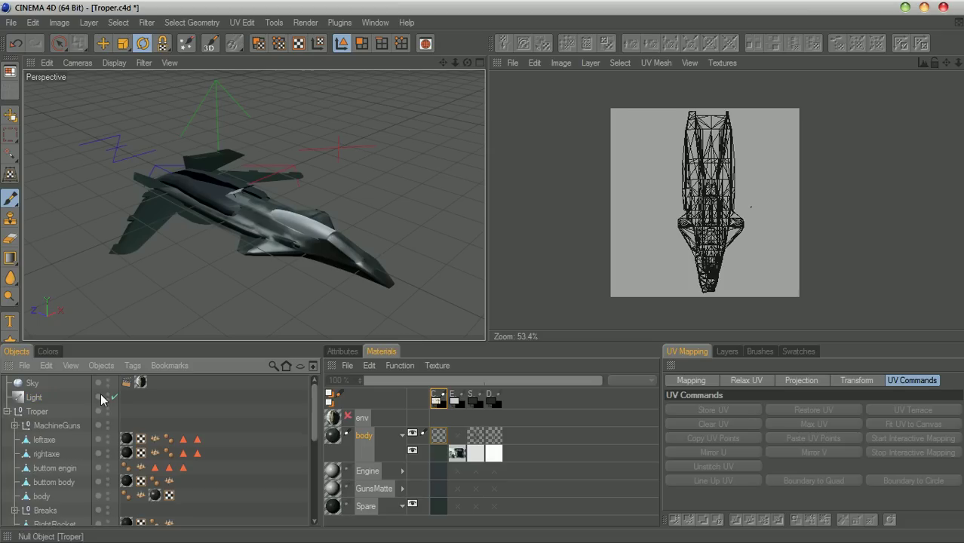
pyautogui.click(351, 261)
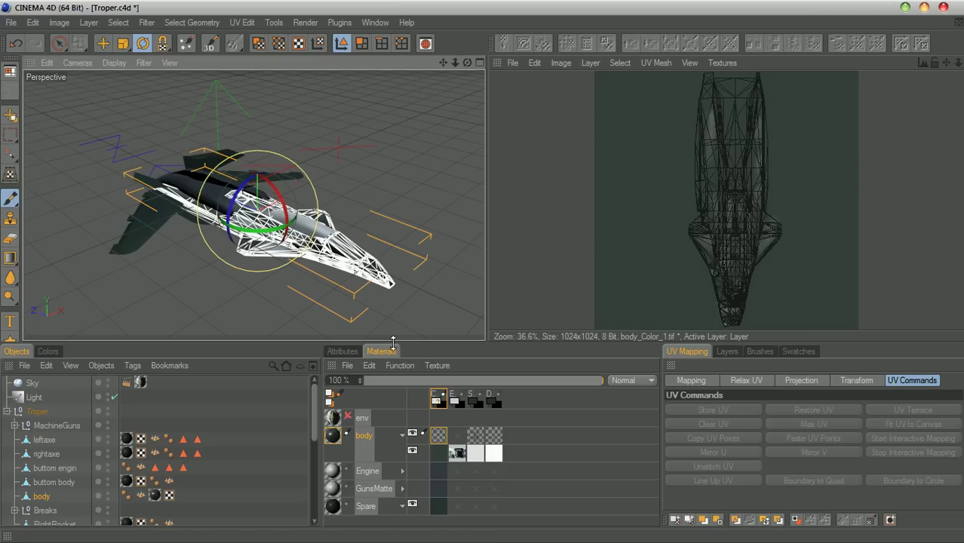
pyautogui.click(494, 435)
pyautogui.moveTo(467, 63); pyautogui.dragTo(466, 102)
pyautogui.scroll(2, 420, 163)
pyautogui.scroll(2, 421, 163)
pyautogui.moveTo(454, 63)
pyautogui.mouseDown()
pyautogui.moveTo(490, 63)
pyautogui.moveTo(437, 68)
pyautogui.moveTo(400, 15)
pyautogui.moveTo(409, 6)
pyautogui.moveTo(414, 25)
pyautogui.moveTo(461, 66)
pyautogui.moveTo(448, 55)
pyautogui.moveTo(466, 32)
pyautogui.moveTo(471, 58)
pyautogui.mouseUp()
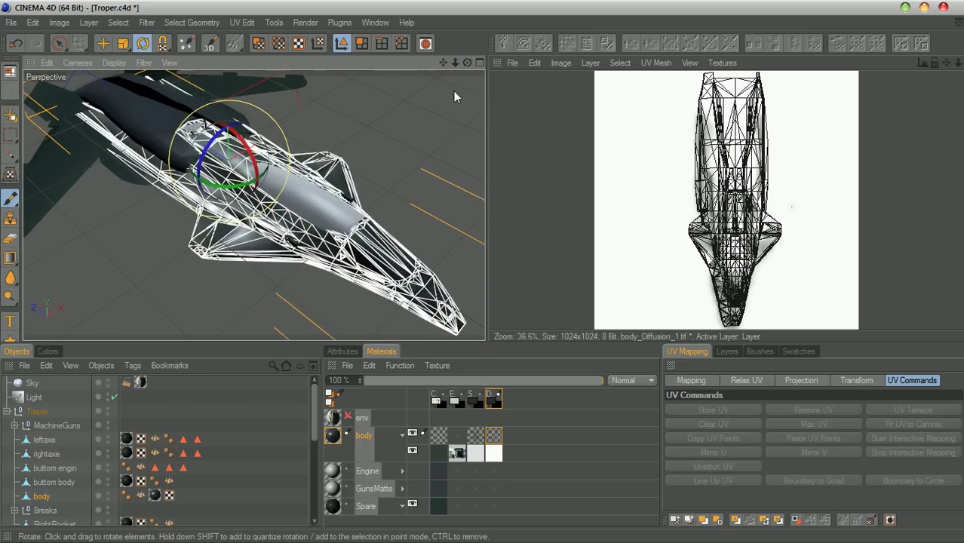
pyautogui.click(410, 222)
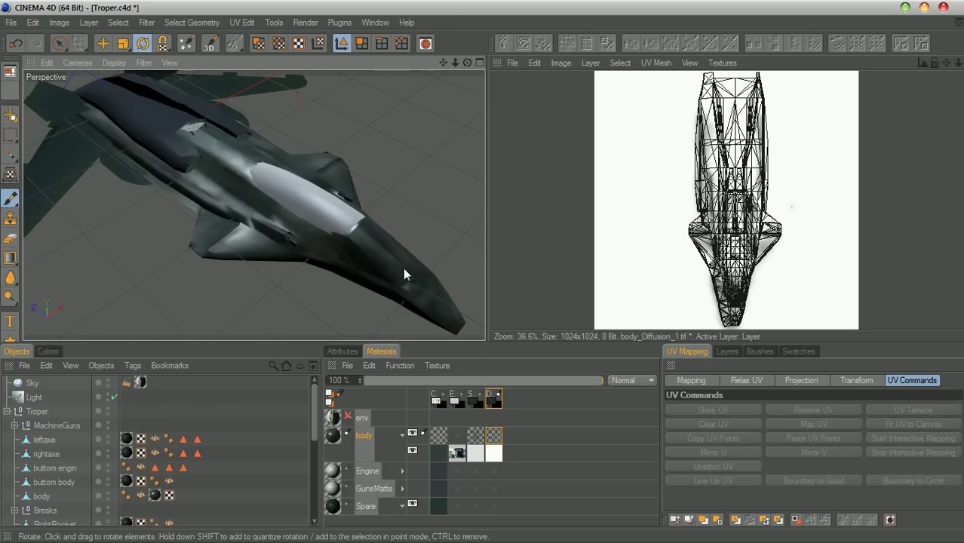
# Set the body material's environment brightness to 7%, close the editor, and render the jet's front close-up
pyautogui.doubleClick(334, 436)
pyautogui.click(276, 329)
pyautogui.moveTo(442, 186); pyautogui.dragTo(442, 187)
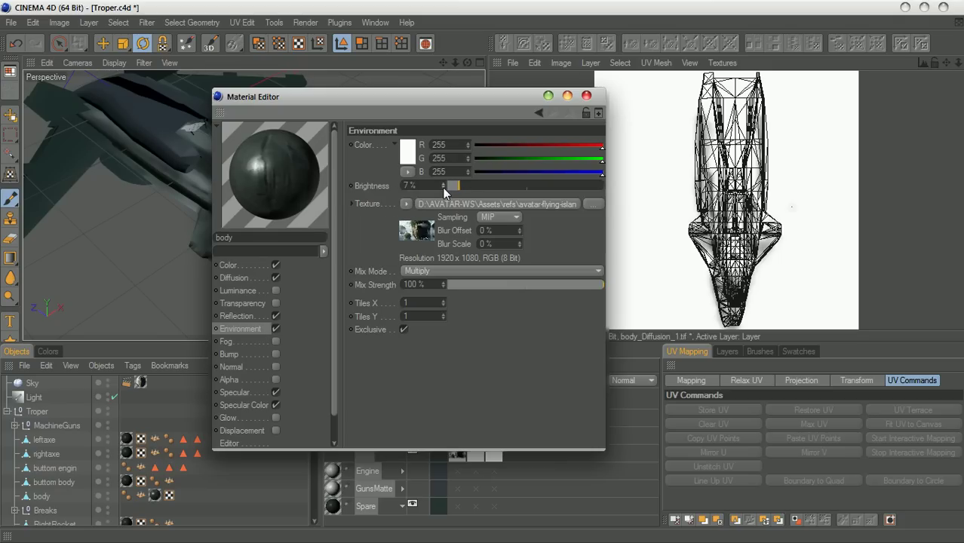
pyautogui.click(586, 96)
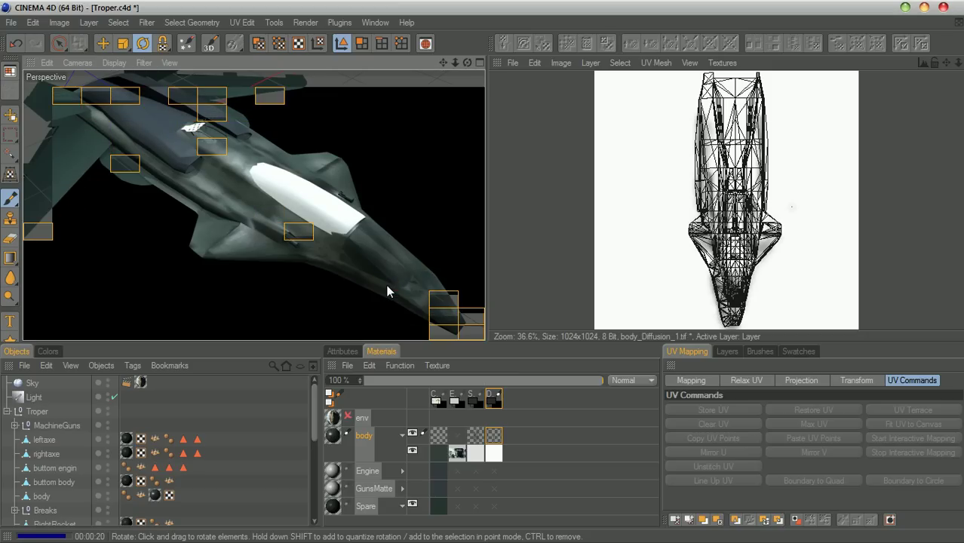
# Add a new 1024 × 1024 pixel, 8-bit grayscale Bump texture to the body material, filled with grey (RGB 178)
pyautogui.click(518, 435)
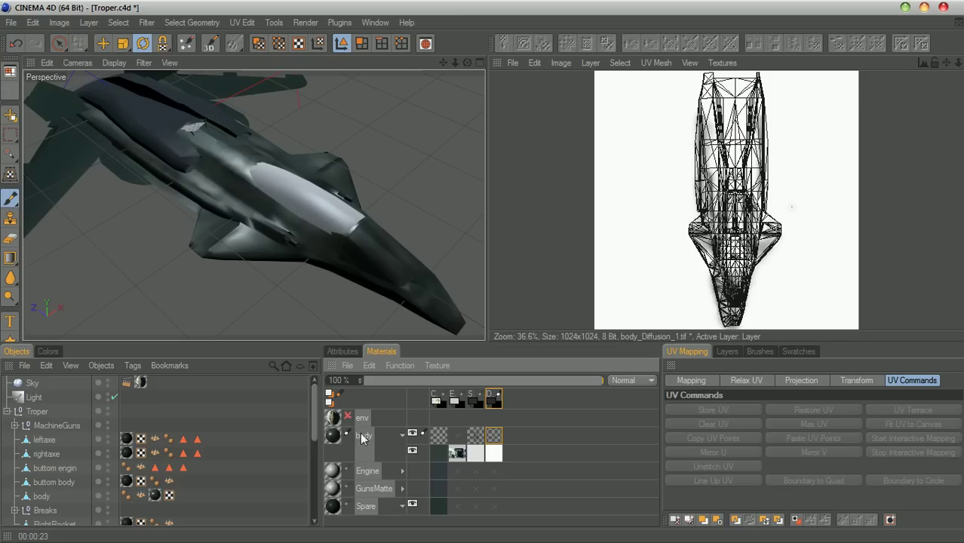
pyautogui.rightClick(330, 438)
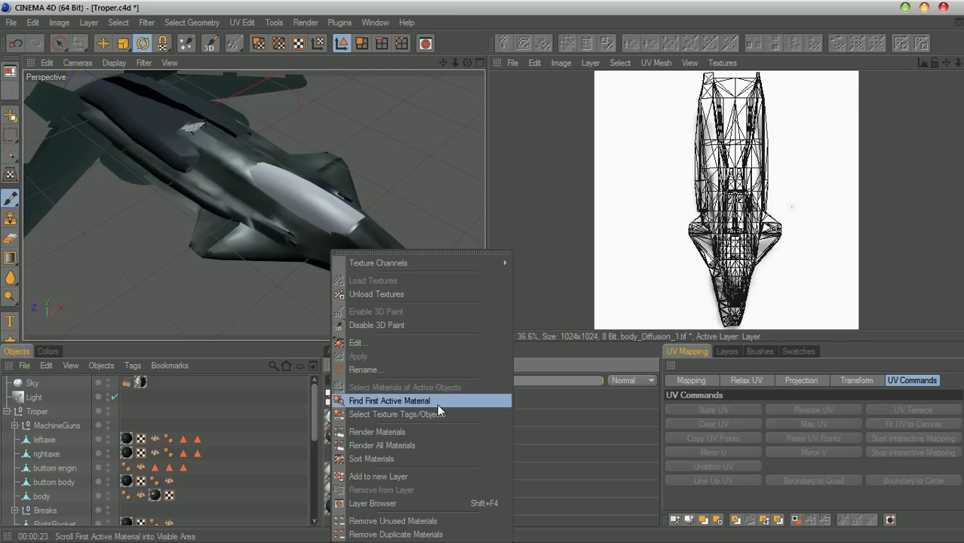
pyautogui.moveTo(411, 264)
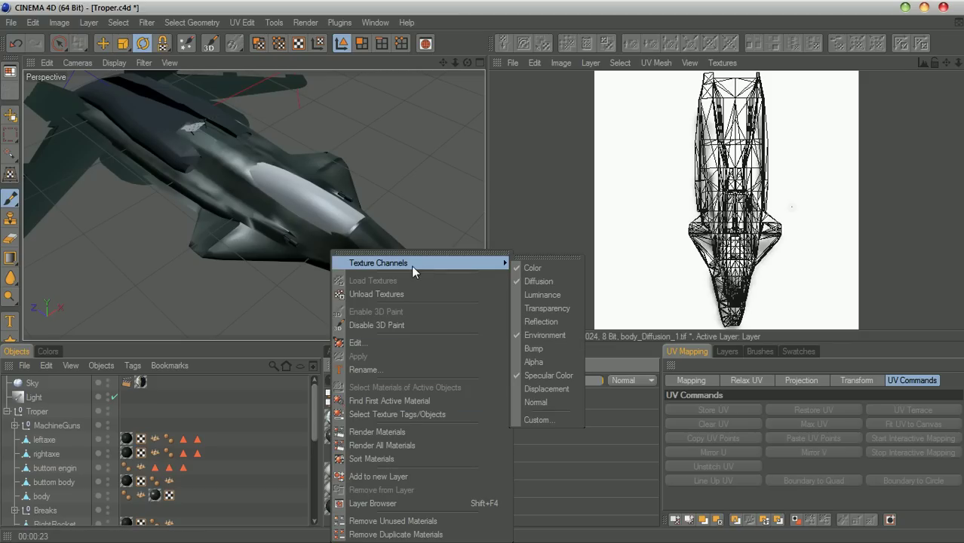
pyautogui.click(537, 351)
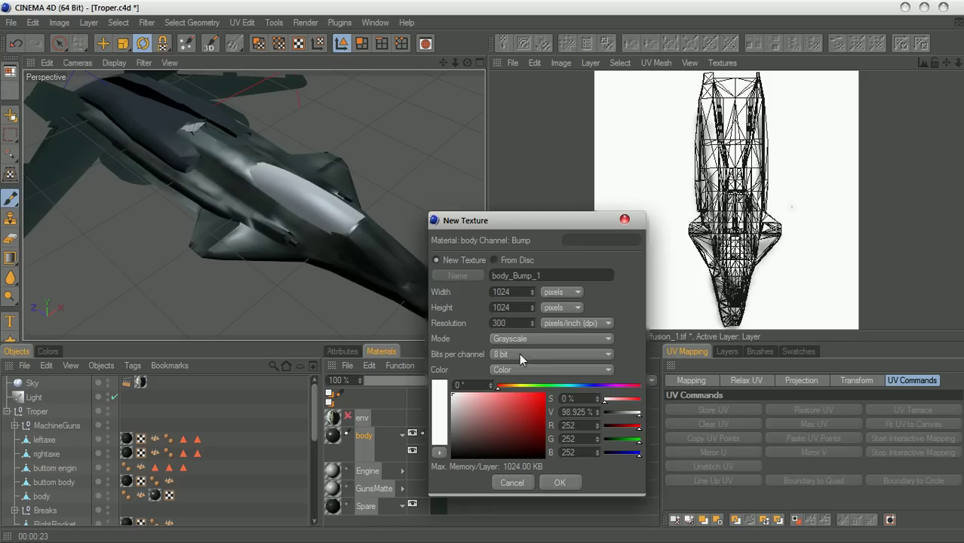
pyautogui.moveTo(535, 219); pyautogui.dragTo(655, 155)
pyautogui.click(630, 227)
pyautogui.press('Tab')
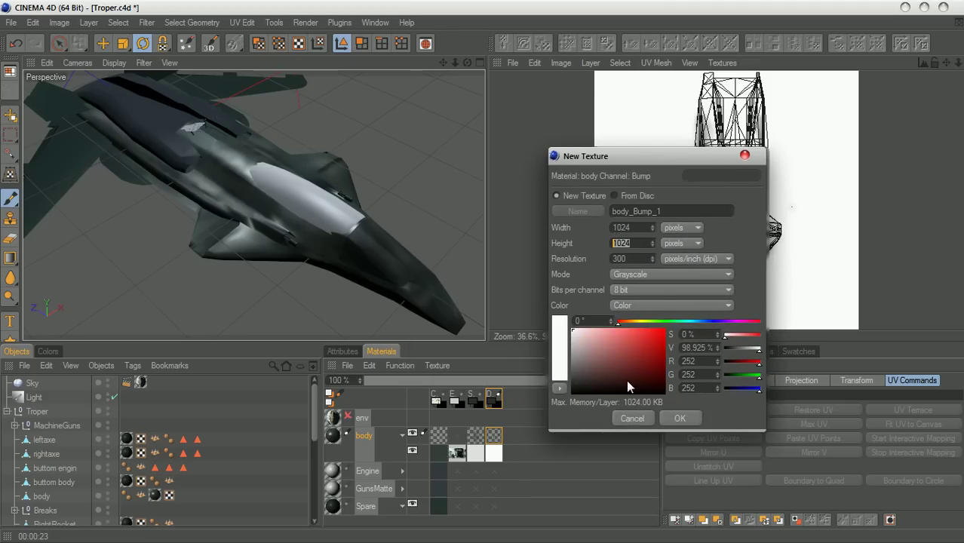
pyautogui.moveTo(604, 351); pyautogui.dragTo(563, 347)
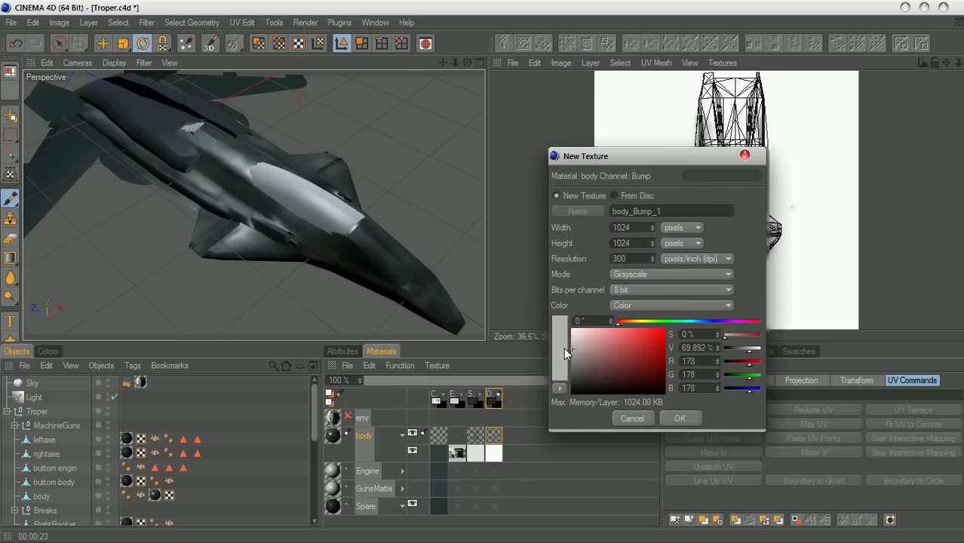
pyautogui.click(677, 419)
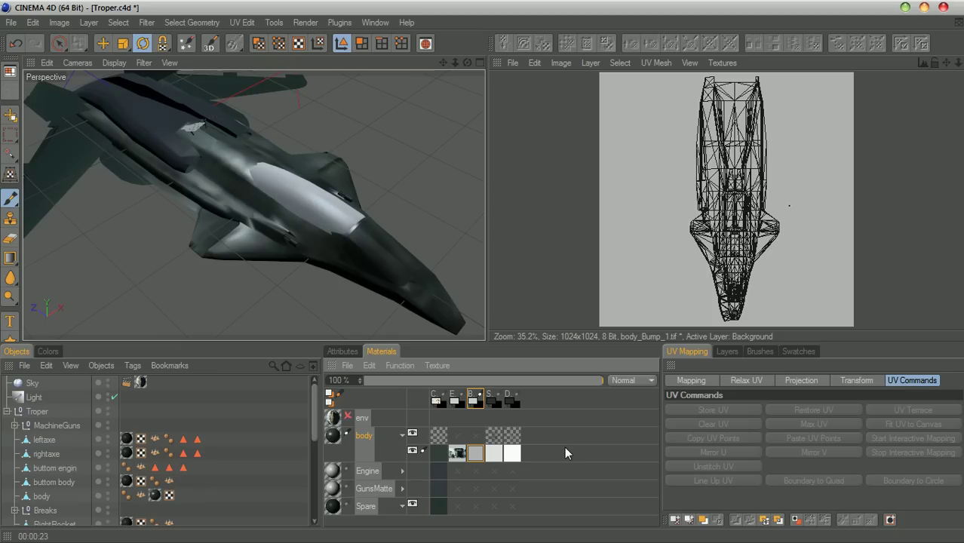
# With the paint brush active, add a layer to the body's bump texture and set a dark grey paint color (RGB 27)
pyautogui.click(13, 200)
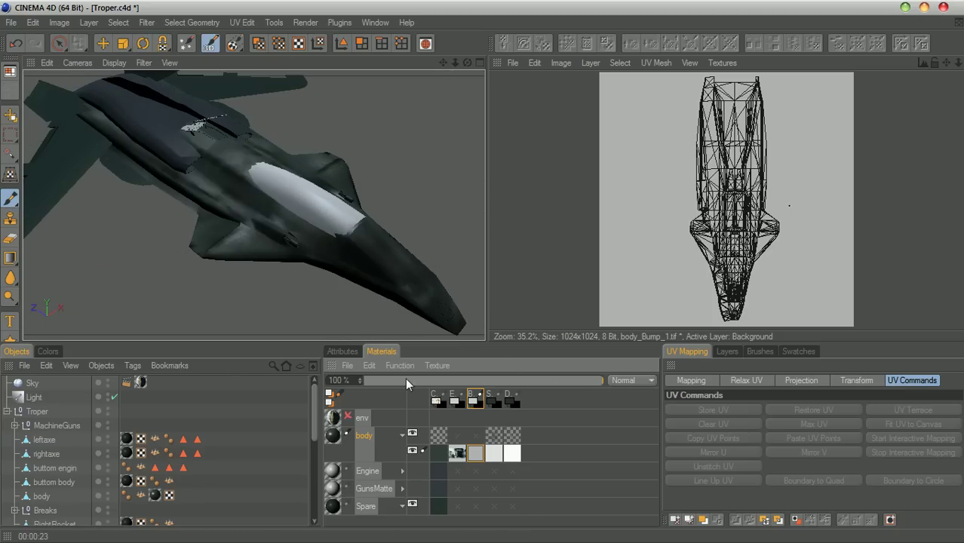
pyautogui.click(47, 352)
pyautogui.click(23, 463)
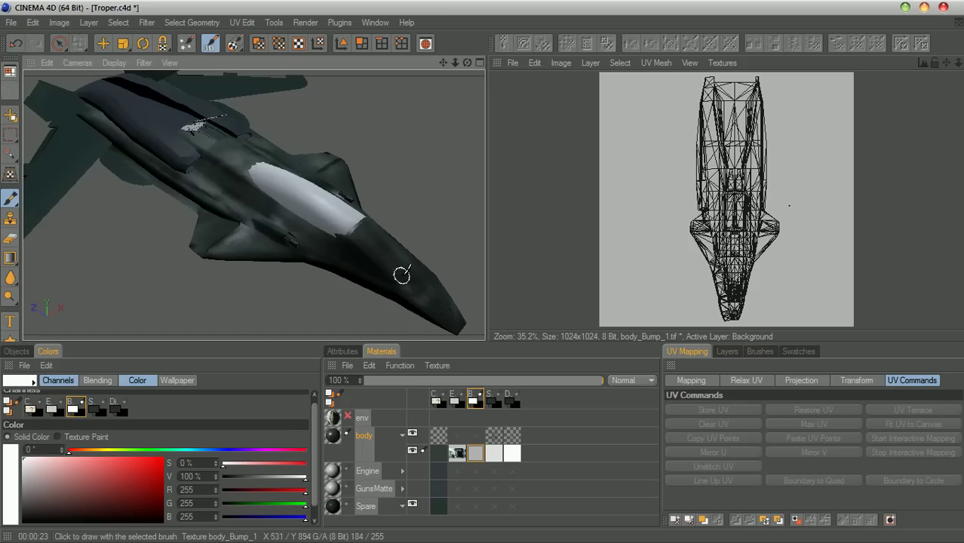
pyautogui.rightClick(476, 455)
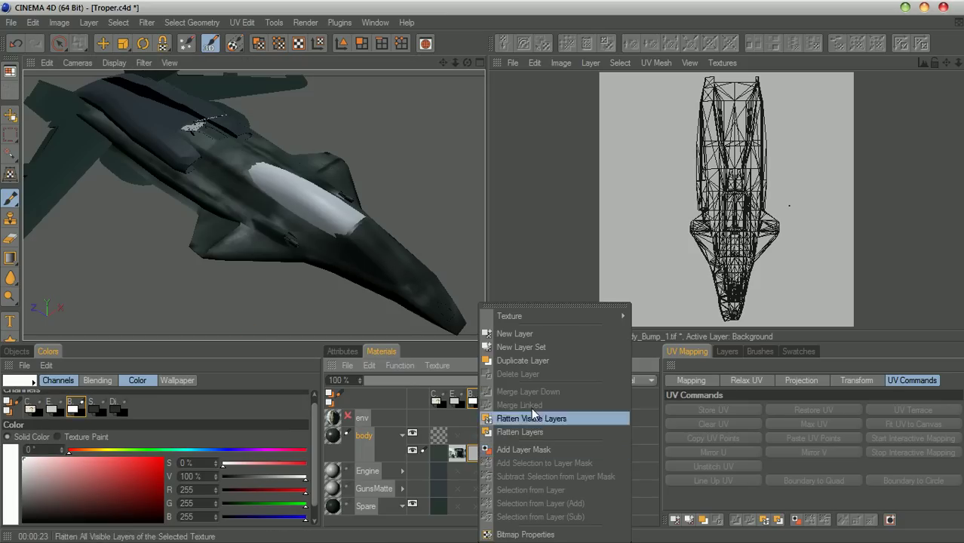
pyautogui.click(534, 333)
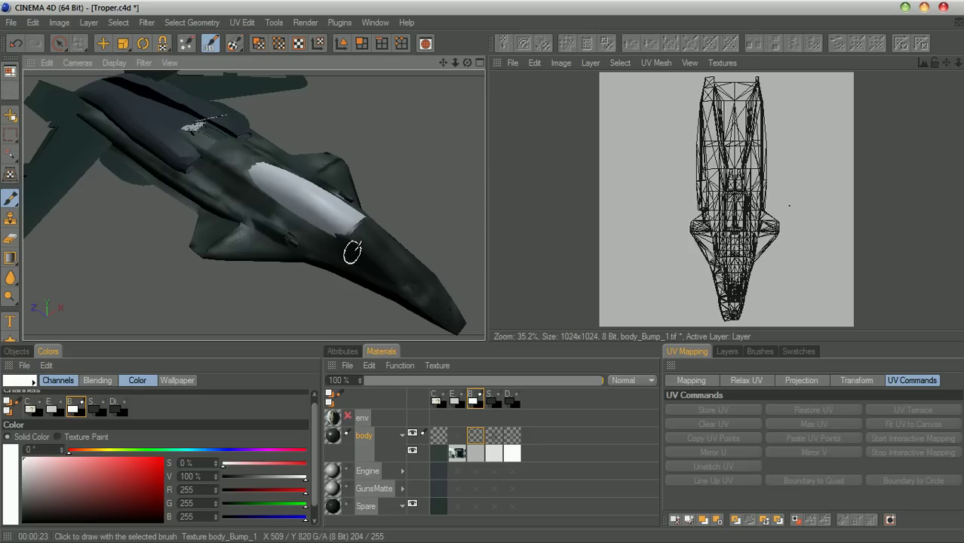
pyautogui.click(23, 516)
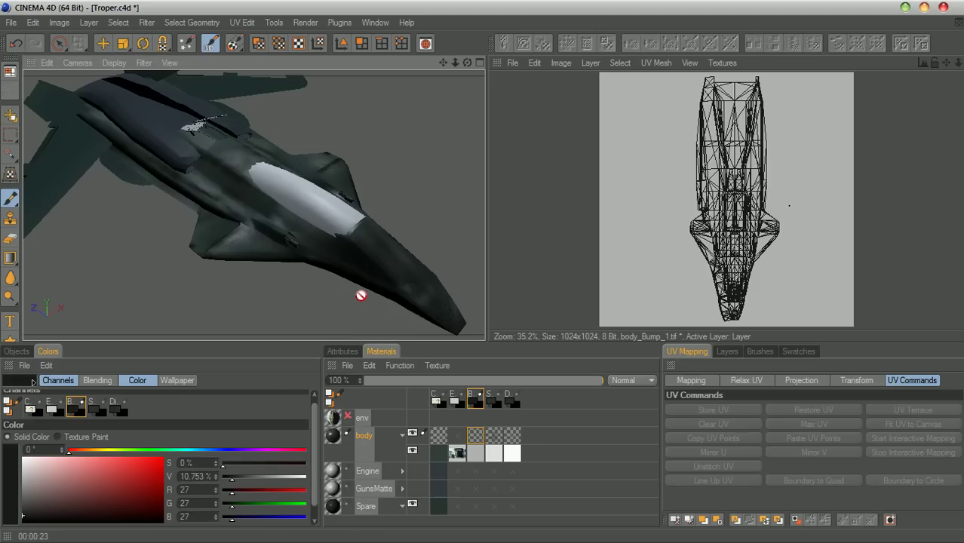
pyautogui.click(258, 43)
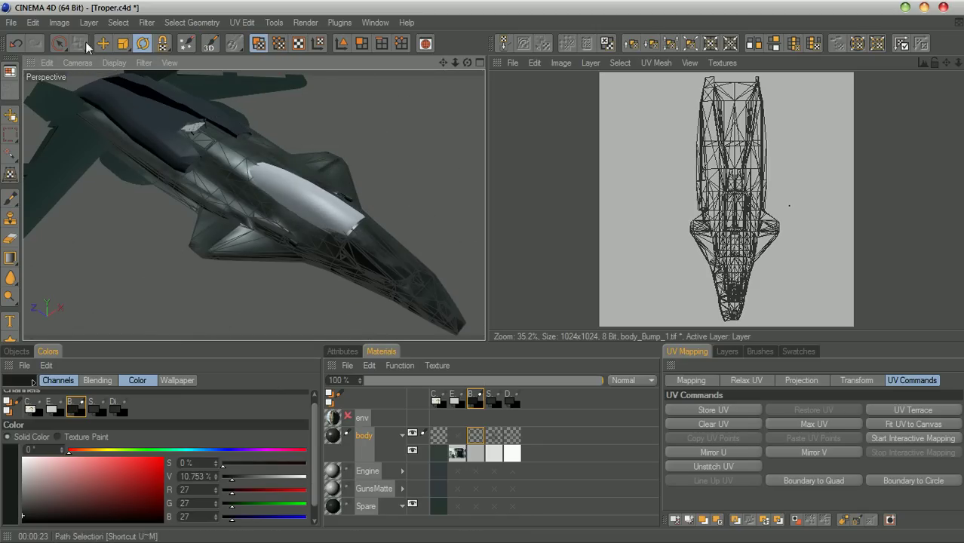
pyautogui.click(11, 199)
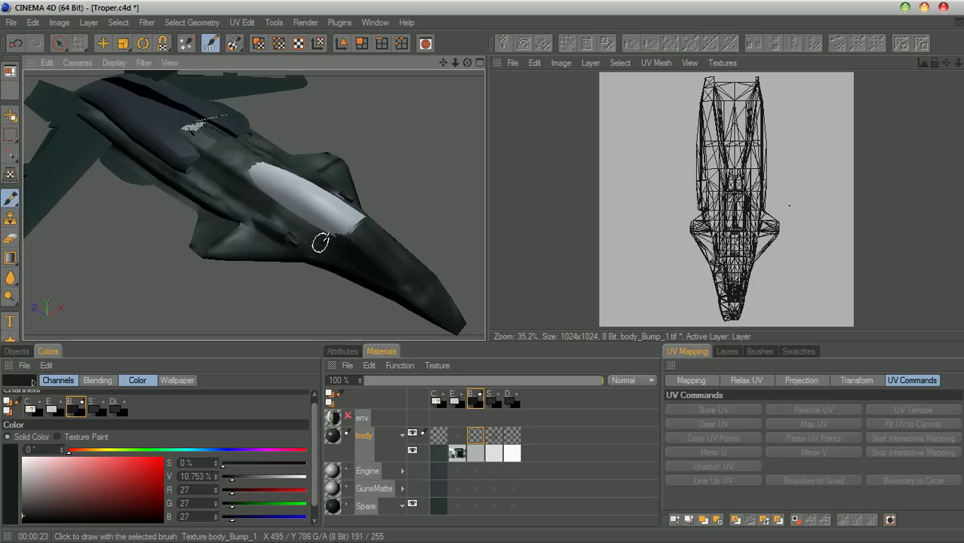
# Show the brush's size and pressure settings, and delete the layer added to the bump texture
pyautogui.click(348, 351)
pyautogui.moveTo(638, 461); pyautogui.dragTo(640, 478)
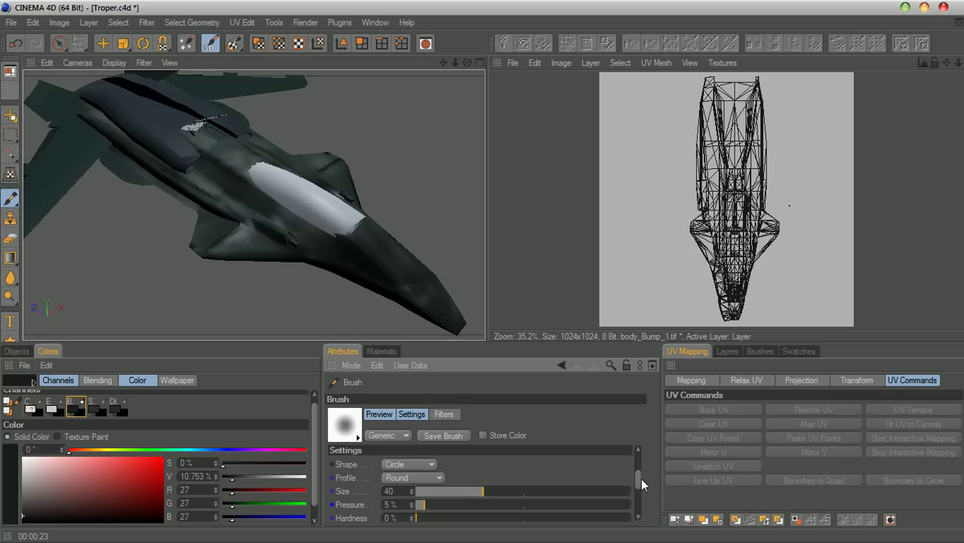
pyautogui.click(381, 352)
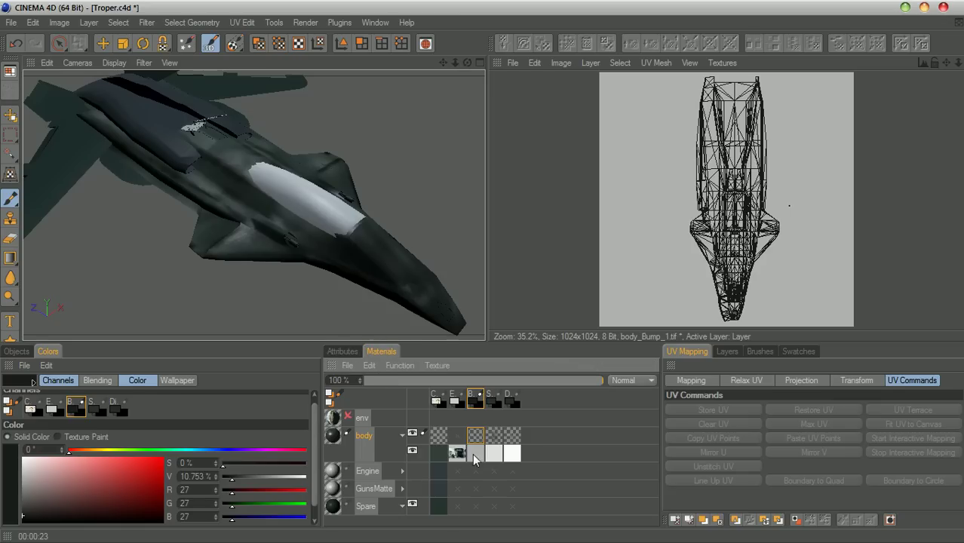
pyautogui.press('Delete')
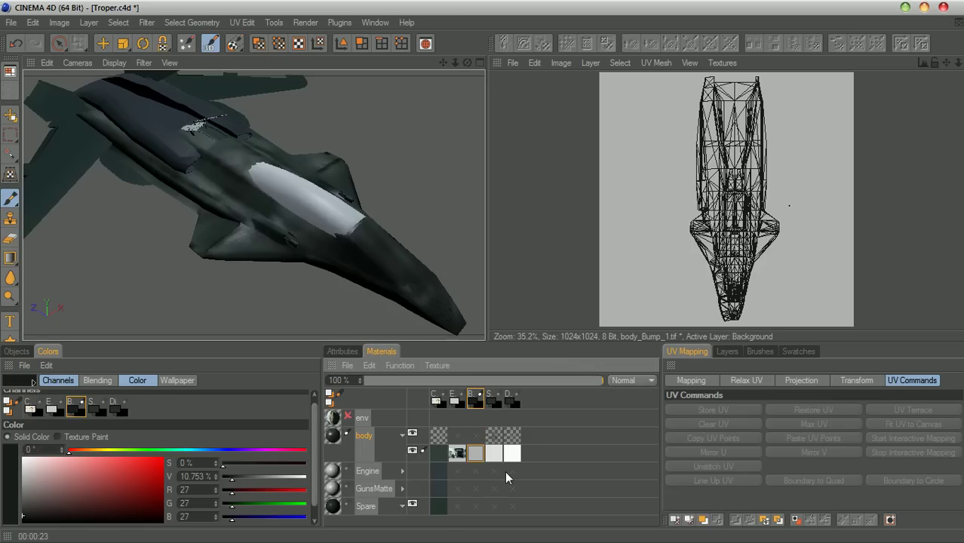
# Add a fresh layer to the body's bump texture and set the brush pressure to 93%
pyautogui.rightClick(472, 455)
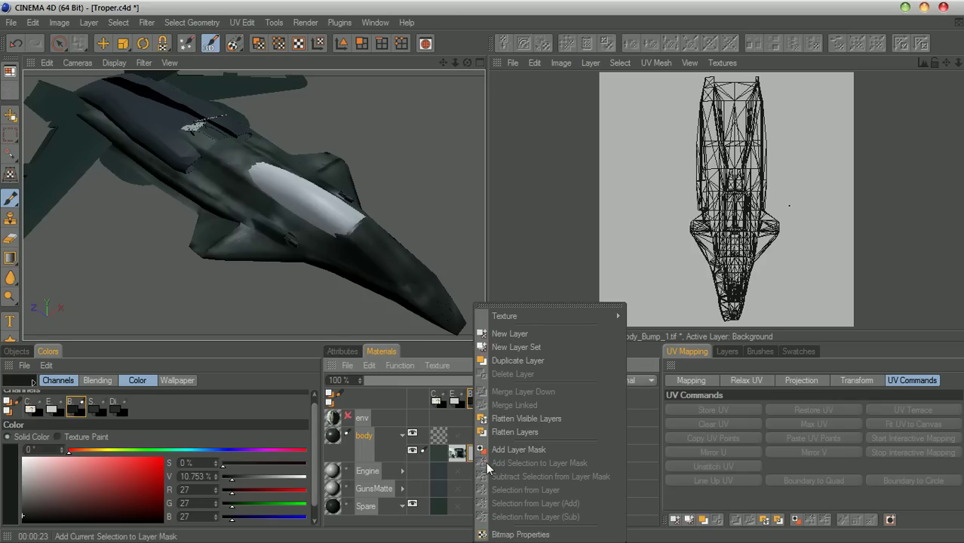
pyautogui.click(520, 331)
pyautogui.click(352, 351)
pyautogui.moveTo(434, 505); pyautogui.dragTo(604, 517)
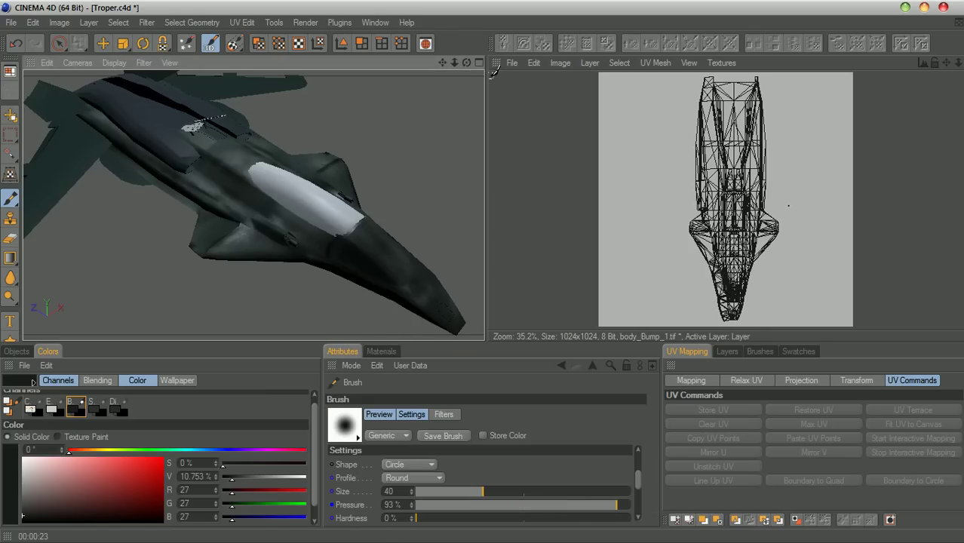
# Render a close-up of the jet's nose and undo the latest bump texture edits
pyautogui.moveTo(455, 66)
pyautogui.mouseDown()
pyautogui.moveTo(468, 80)
pyautogui.moveTo(262, 10)
pyautogui.moveTo(260, 0)
pyautogui.mouseUp()
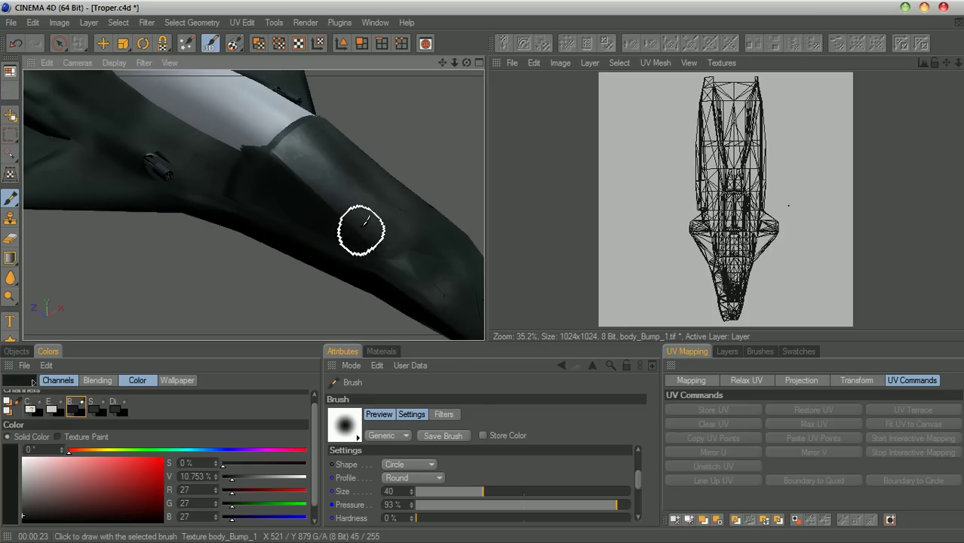
pyautogui.hotkey('ctrl', 'r')
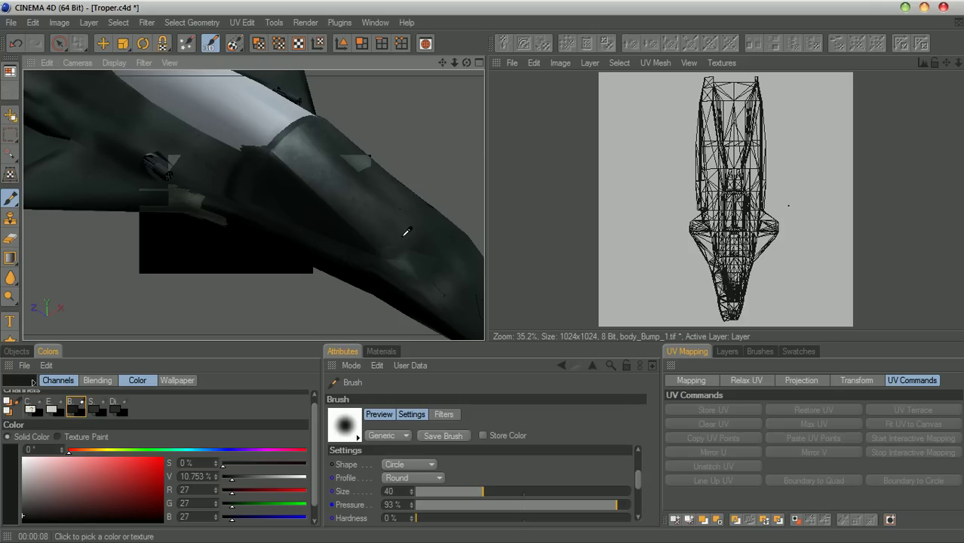
pyautogui.hotkey('ctrl', 'z')
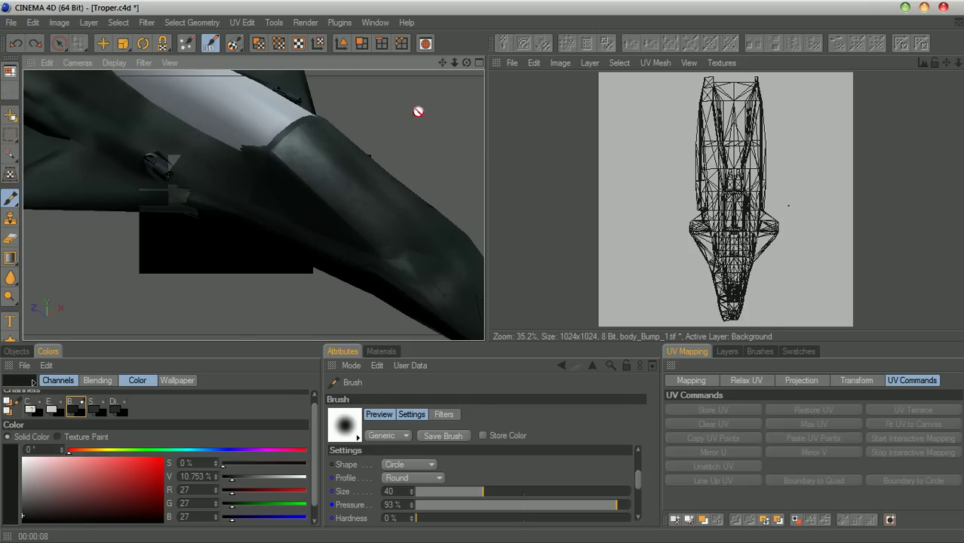
# Refresh the perspective view by switching a display option twice, and frame the jet's whole front section
pyautogui.click(114, 62)
pyautogui.click(152, 283)
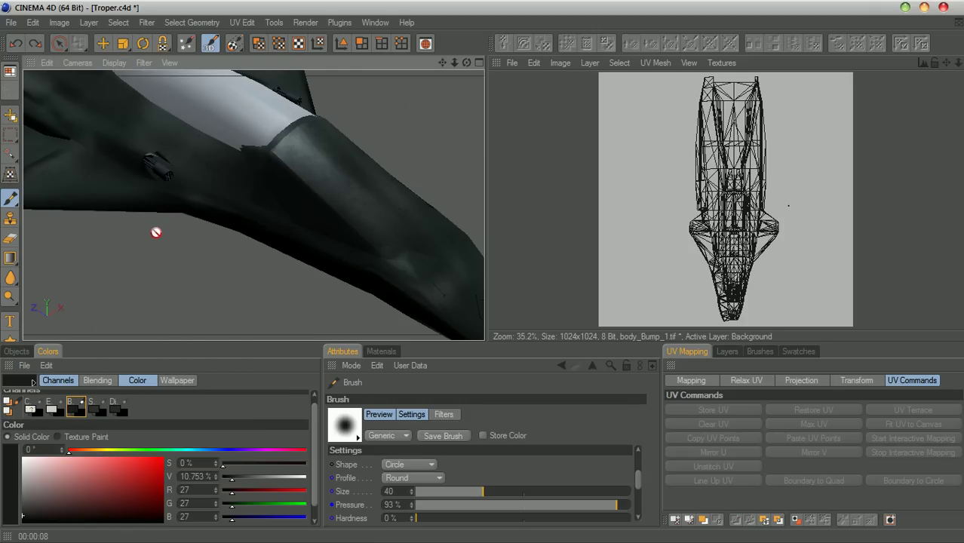
pyautogui.click(117, 63)
pyautogui.click(151, 286)
pyautogui.moveTo(454, 63); pyautogui.dragTo(377, 63)
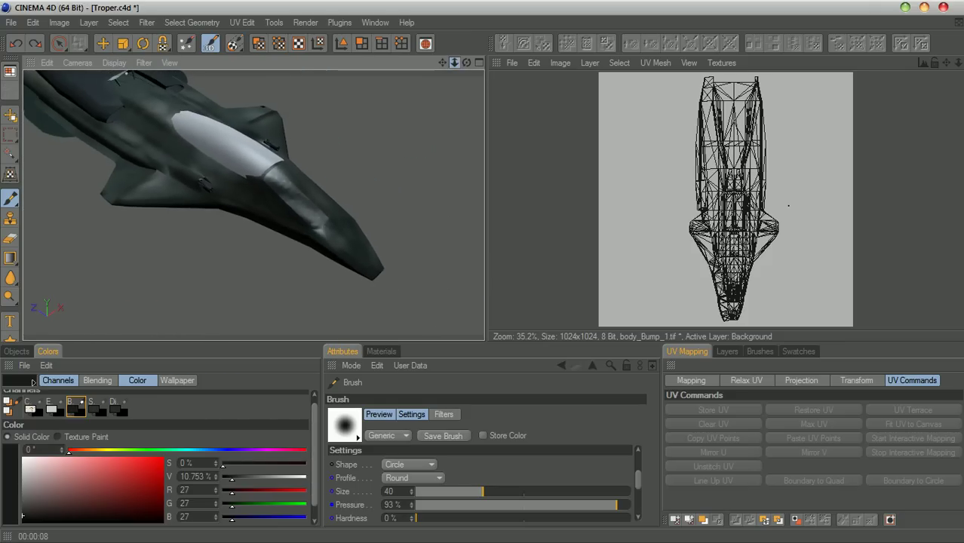
pyautogui.moveTo(466, 61); pyautogui.dragTo(485, 80)
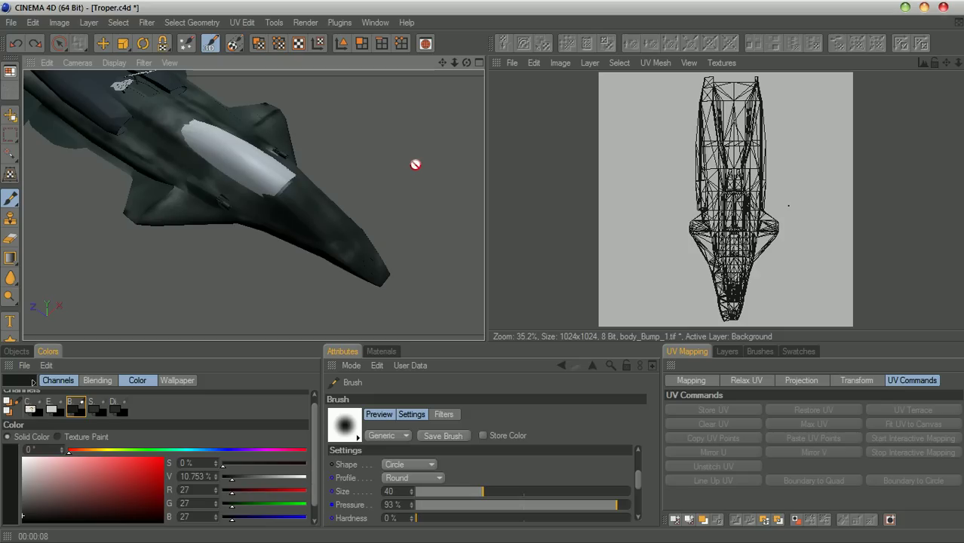
# Remove the Bump texture channel from the body material and clear the texture from its bump settings
pyautogui.click(381, 352)
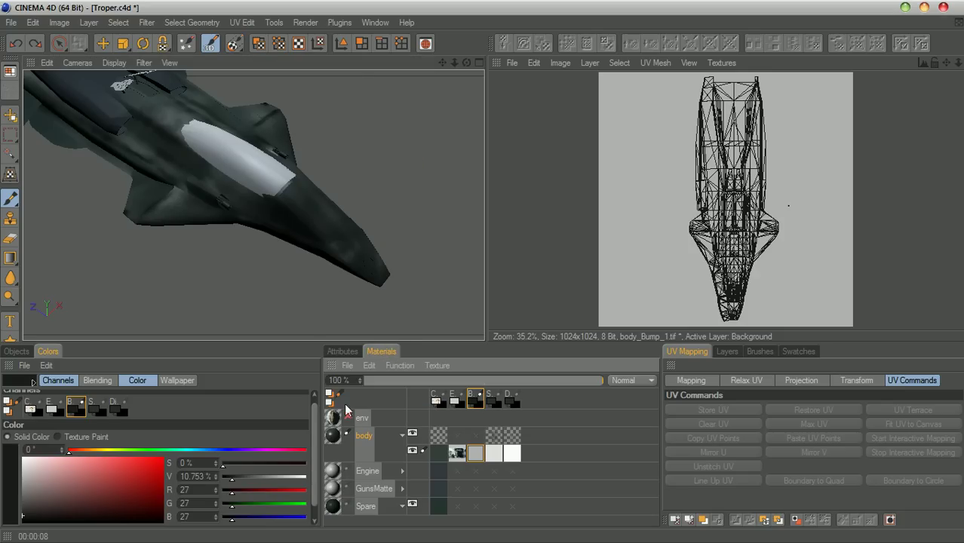
pyautogui.rightClick(341, 438)
pyautogui.moveTo(475, 263)
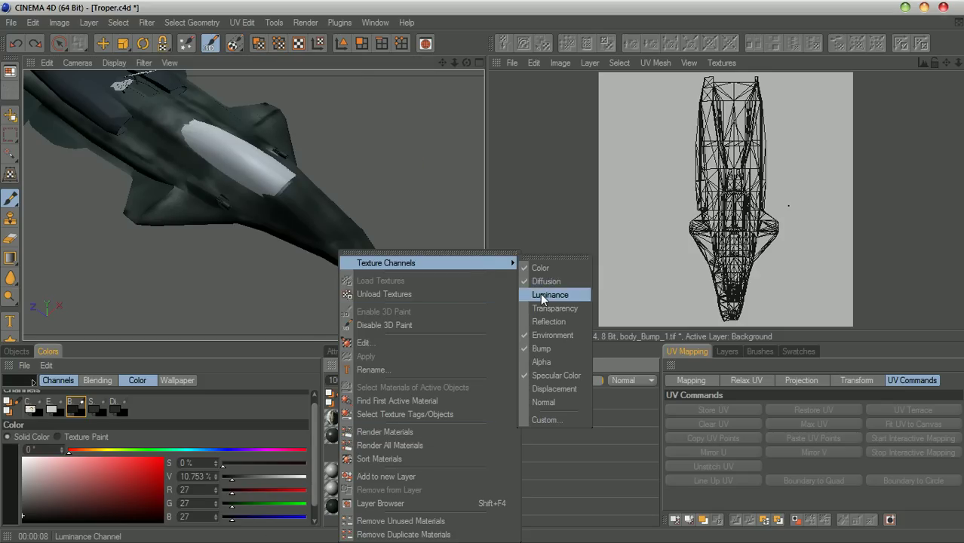
pyautogui.click(543, 348)
pyautogui.doubleClick(336, 440)
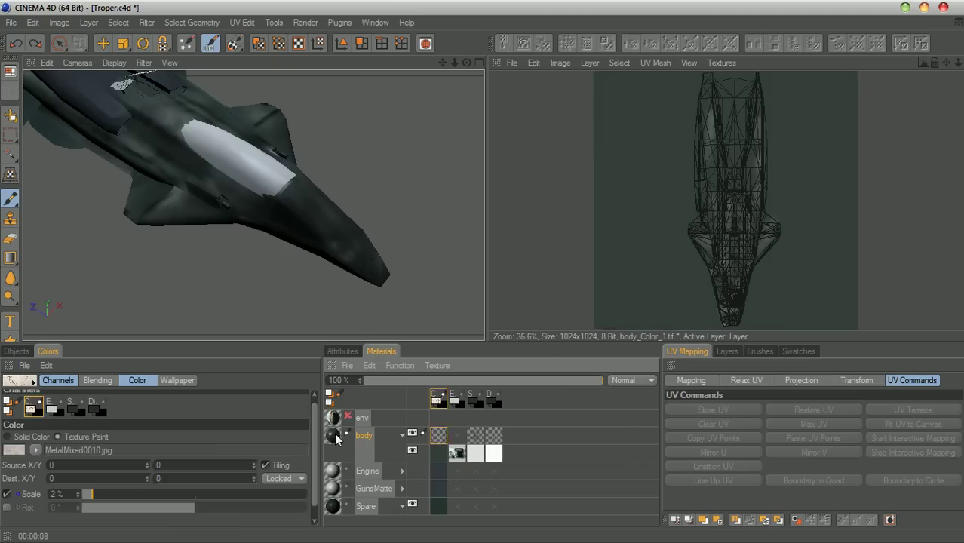
pyautogui.click(230, 354)
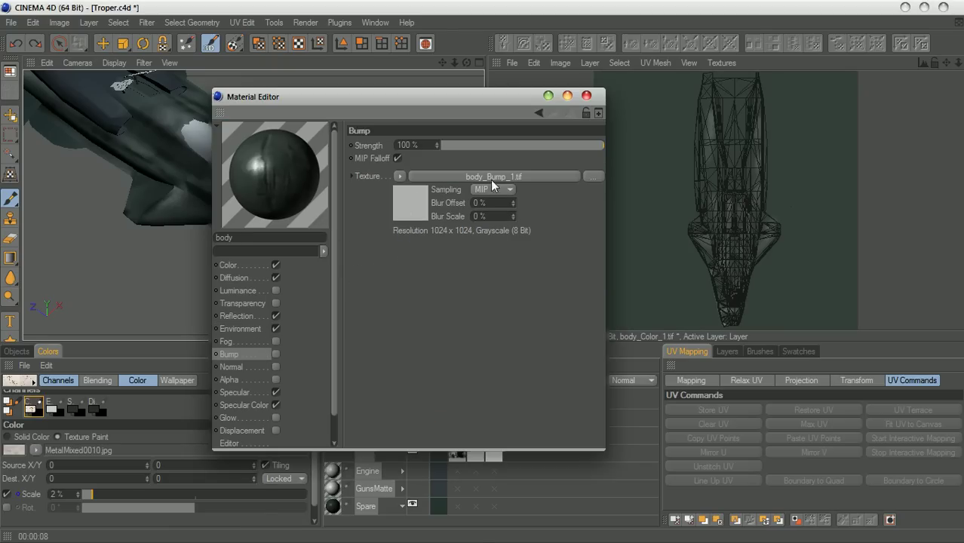
pyautogui.click(399, 175)
pyautogui.click(413, 179)
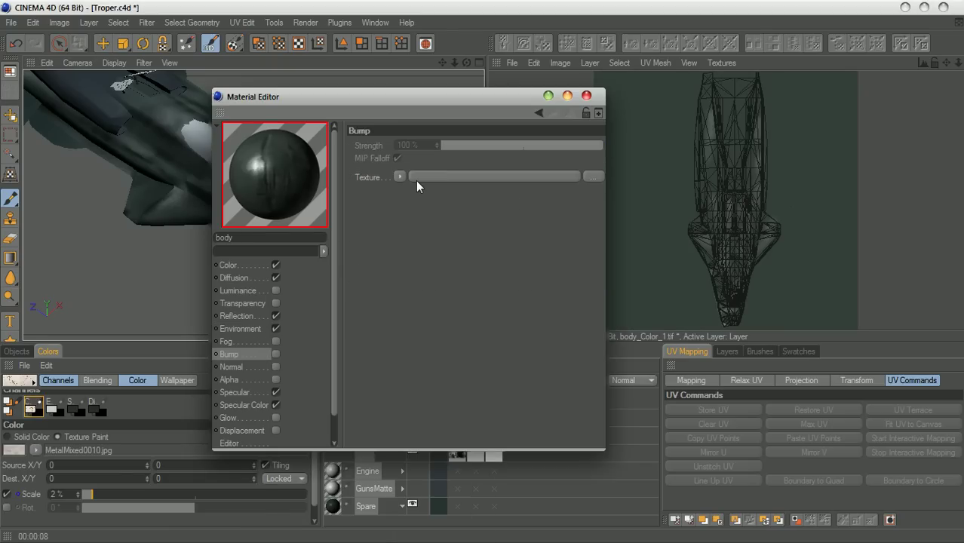
pyautogui.click(586, 97)
# Create a replacement 1024 × 1024 pixel, 8-bit grayscale Bump texture for the body material, filled with grey (RGB 178)
pyautogui.rightClick(345, 441)
pyautogui.moveTo(494, 261)
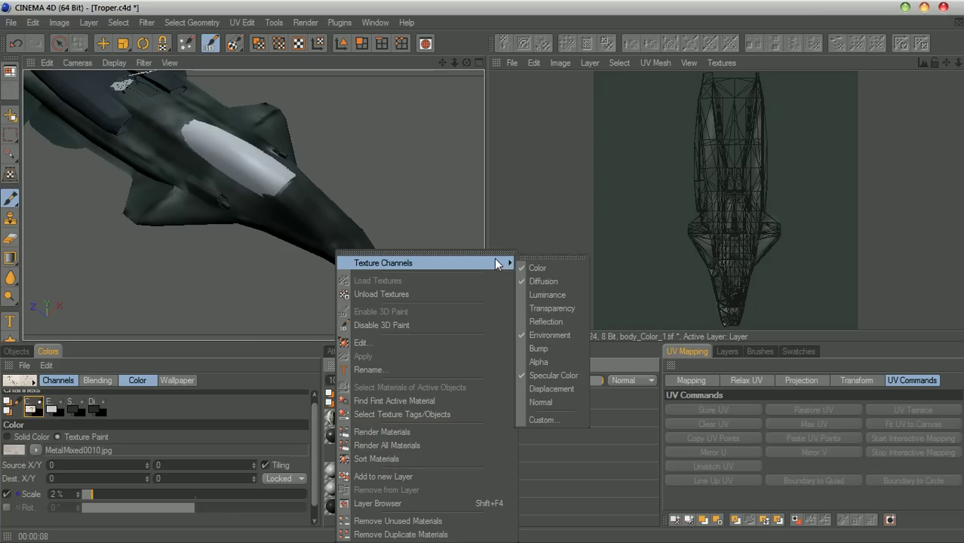
pyautogui.click(539, 349)
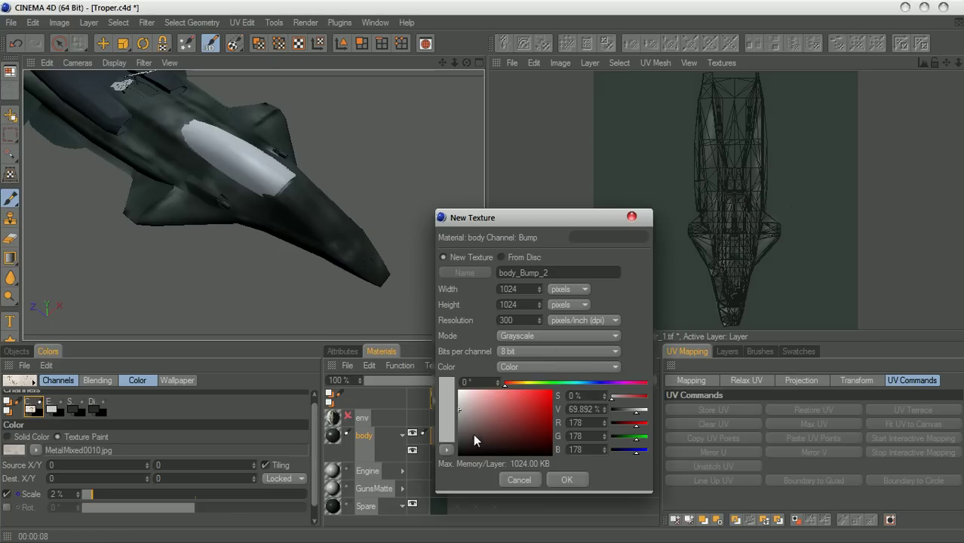
pyautogui.click(567, 481)
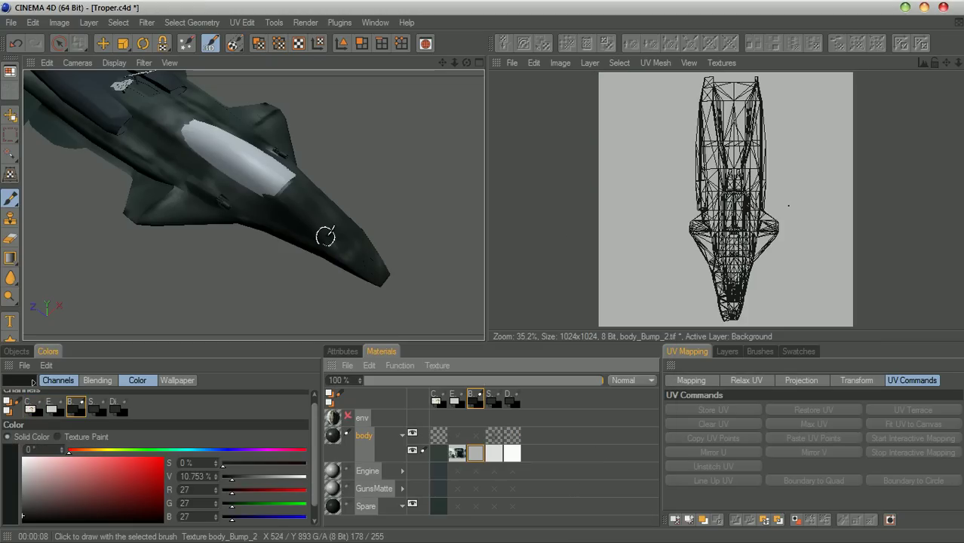
# Darken the bump paint colour to RGB 16 and add a new layer to the body material's Bump texture
pyautogui.moveTo(31, 491)
pyautogui.mouseDown()
pyautogui.moveTo(1, 484)
pyautogui.moveTo(1, 473)
pyautogui.moveTo(3, 520)
pyautogui.mouseUp()
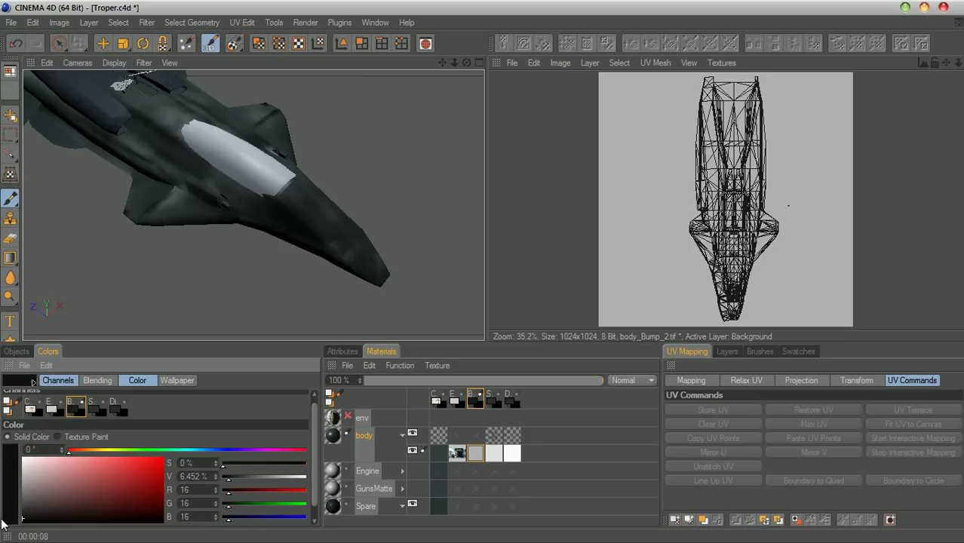
pyautogui.rightClick(473, 453)
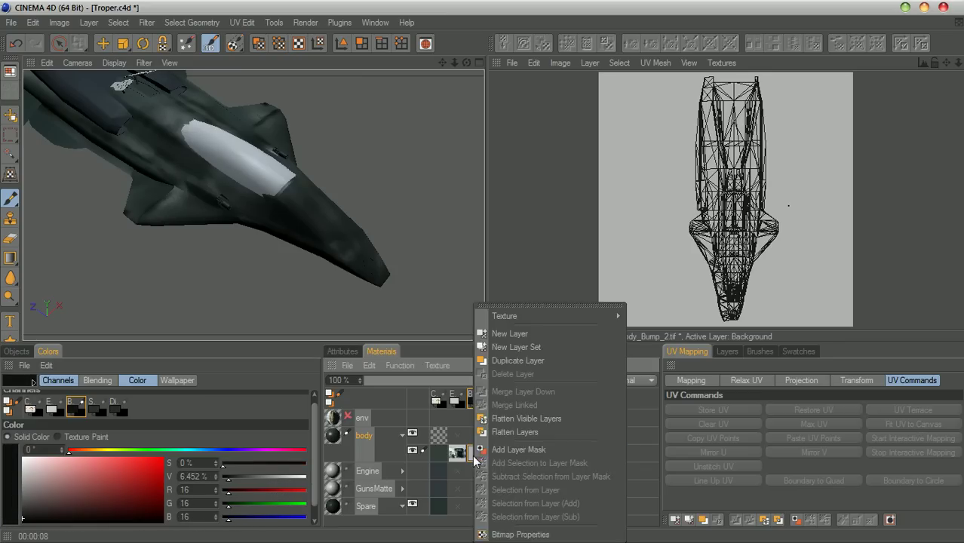
pyautogui.click(502, 330)
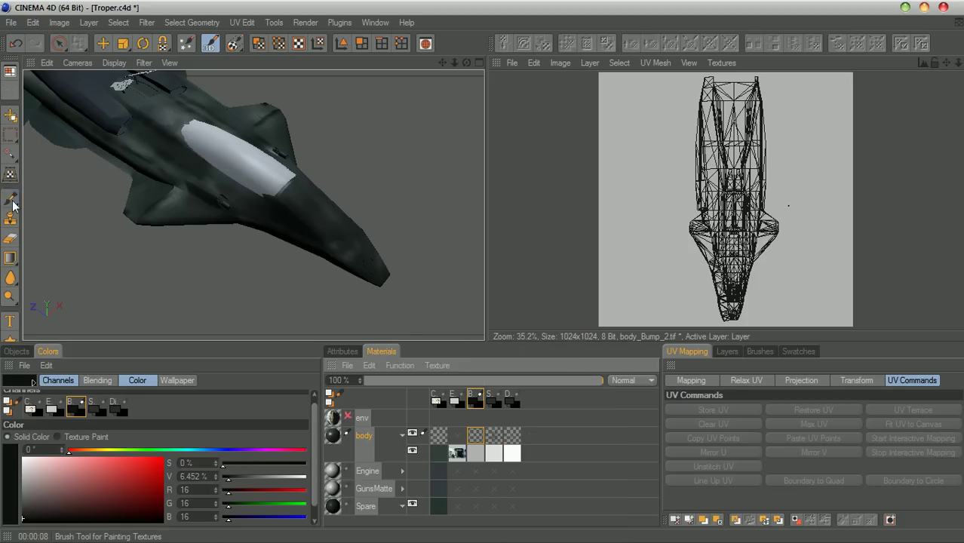
# Choose the Pencil brush preset with a size of 40 and a pressure of 4%
pyautogui.click(758, 351)
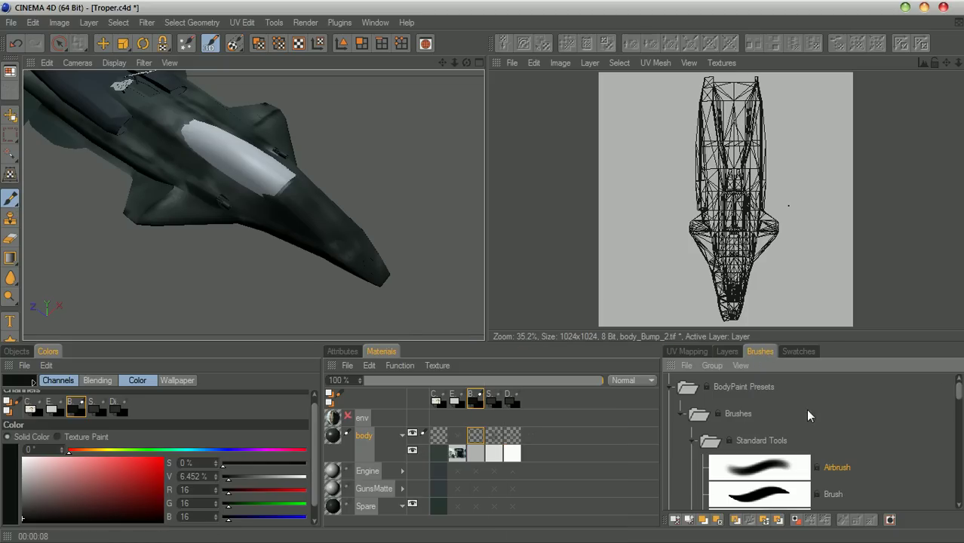
pyautogui.moveTo(959, 391); pyautogui.dragTo(959, 428)
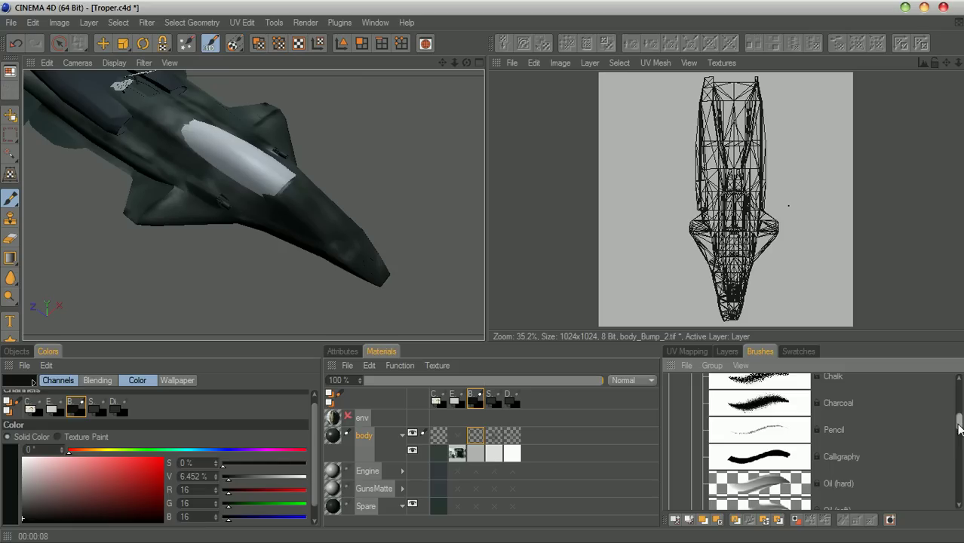
pyautogui.click(782, 434)
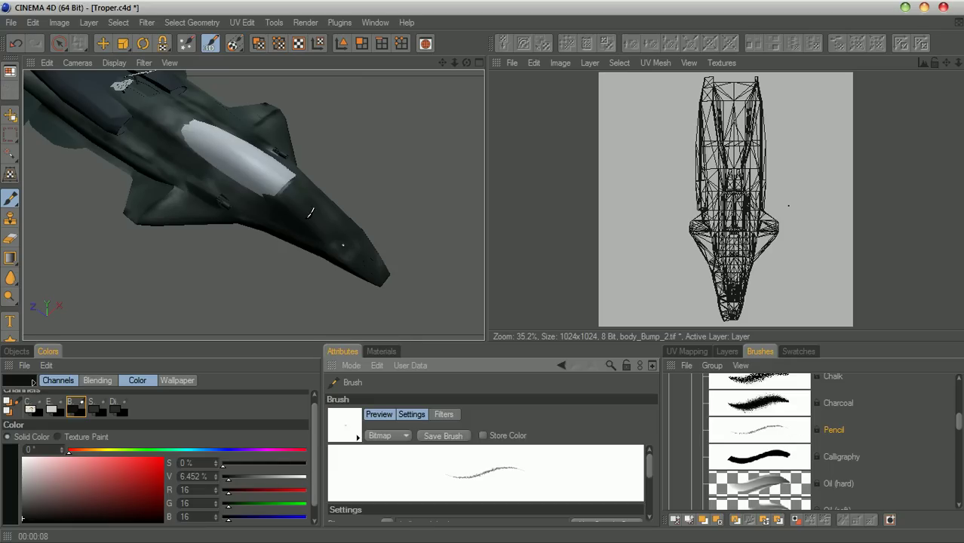
pyautogui.click(311, 214)
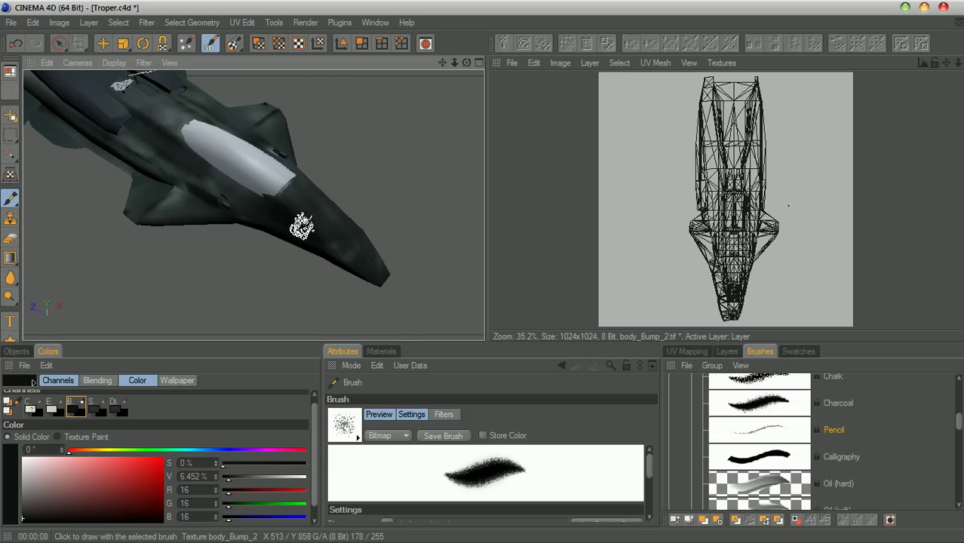
pyautogui.scroll(-4, 641, 467)
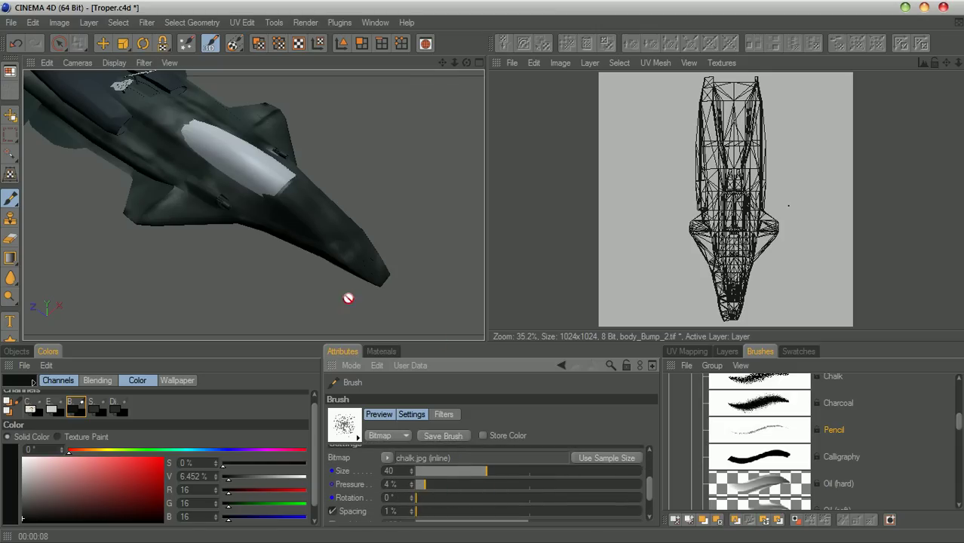
# Try painting dark bump grain along the fuselage beside the canopy
pyautogui.moveTo(466, 63); pyautogui.dragTo(428, 118)
pyautogui.scroll(-5, 423, 126)
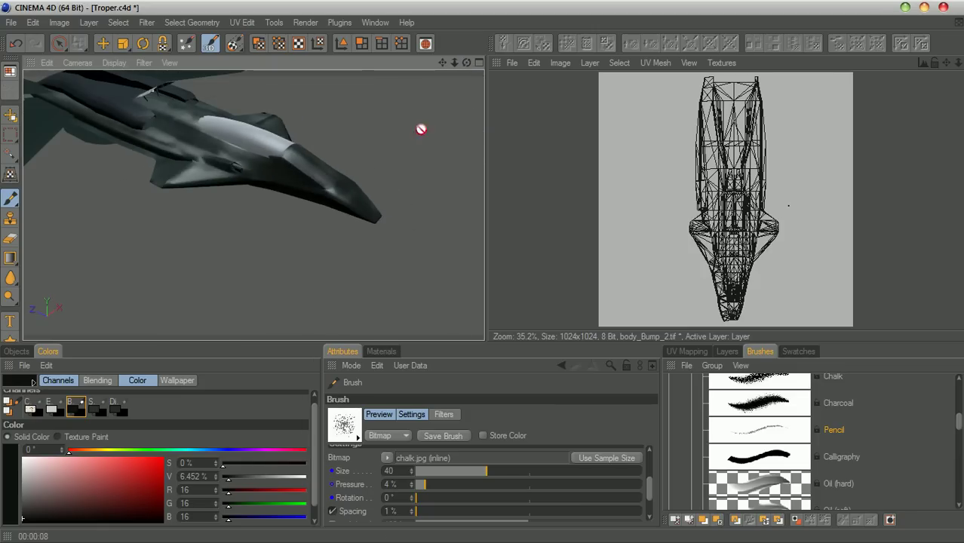
pyautogui.moveTo(466, 63); pyautogui.dragTo(491, 92)
pyautogui.scroll(3, 383, 169)
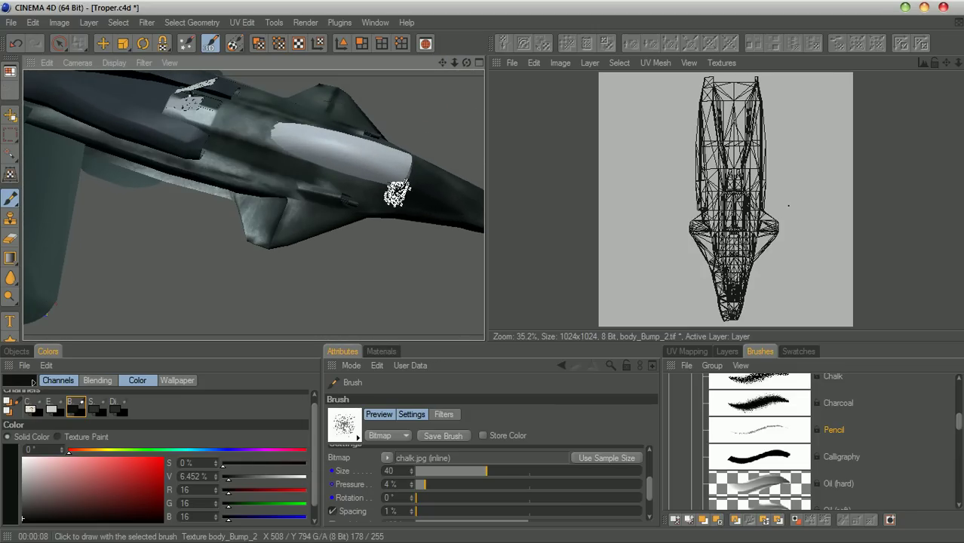
pyautogui.moveTo(369, 187)
pyautogui.mouseDown()
pyautogui.moveTo(280, 167)
pyautogui.moveTo(254, 151)
pyautogui.mouseUp()
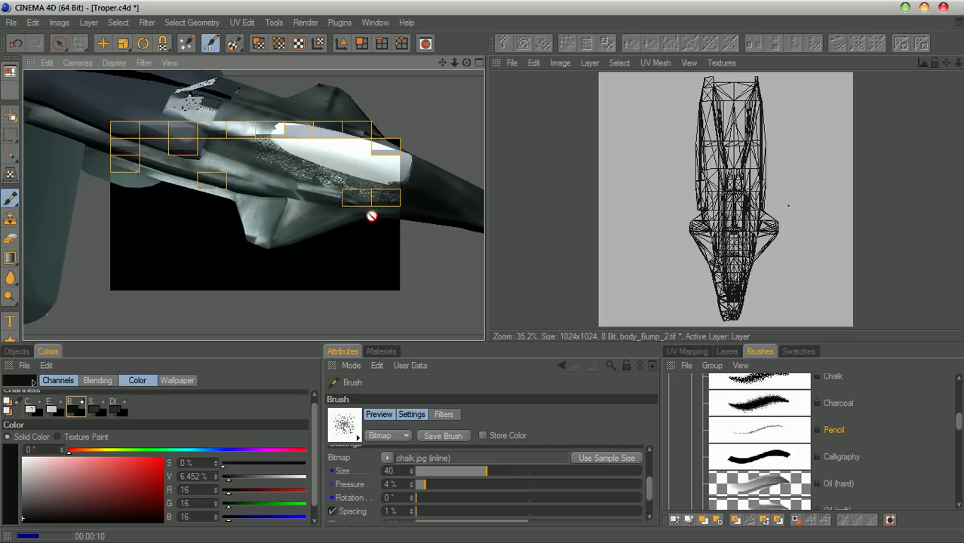
# Set the brush pressure to 2% and paint bump grain over the fuselage in grey, RGB 90
pyautogui.click(411, 489)
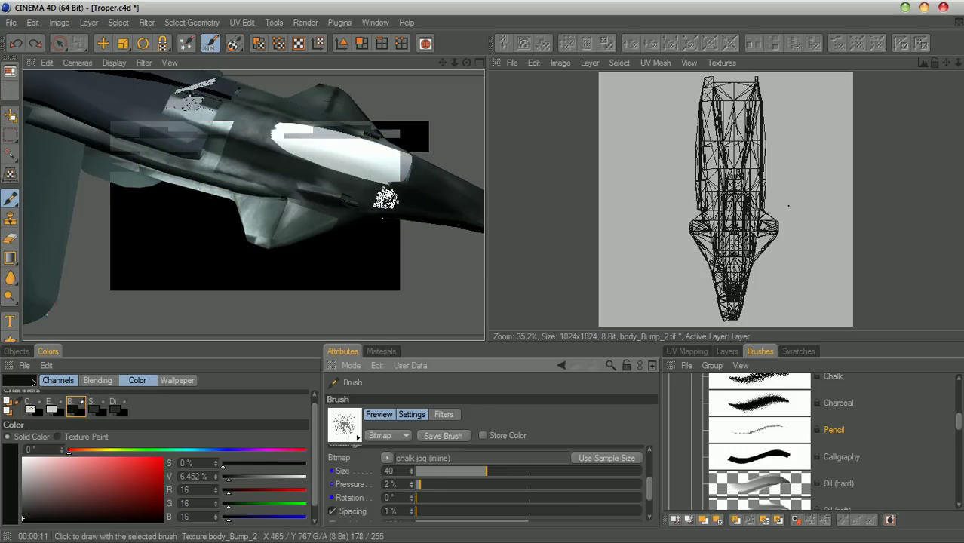
pyautogui.click(21, 500)
pyautogui.moveTo(18, 500); pyautogui.dragTo(12, 498)
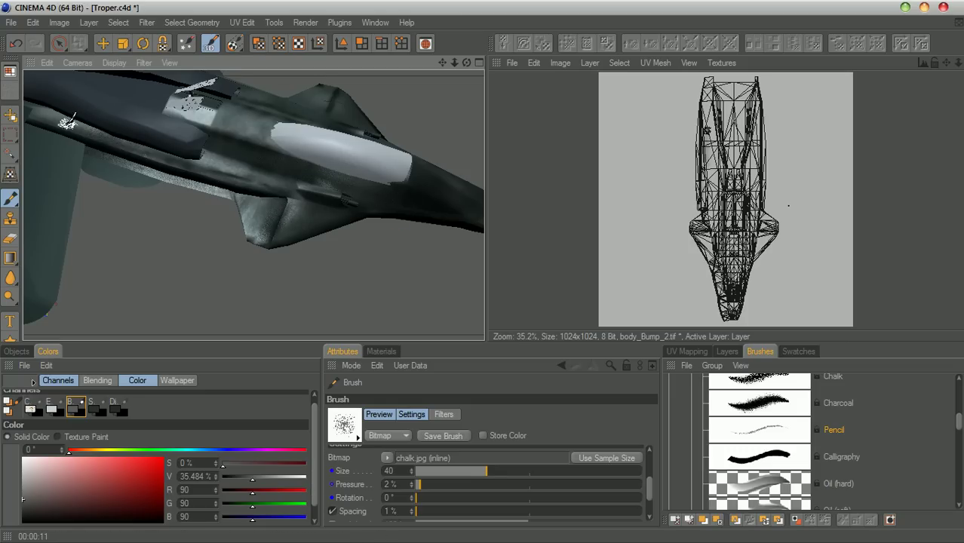
# Extend the bump grain around the rest of the jet's body from several angles and test-render the perspective view
pyautogui.moveTo(466, 63); pyautogui.dragTo(463, 136)
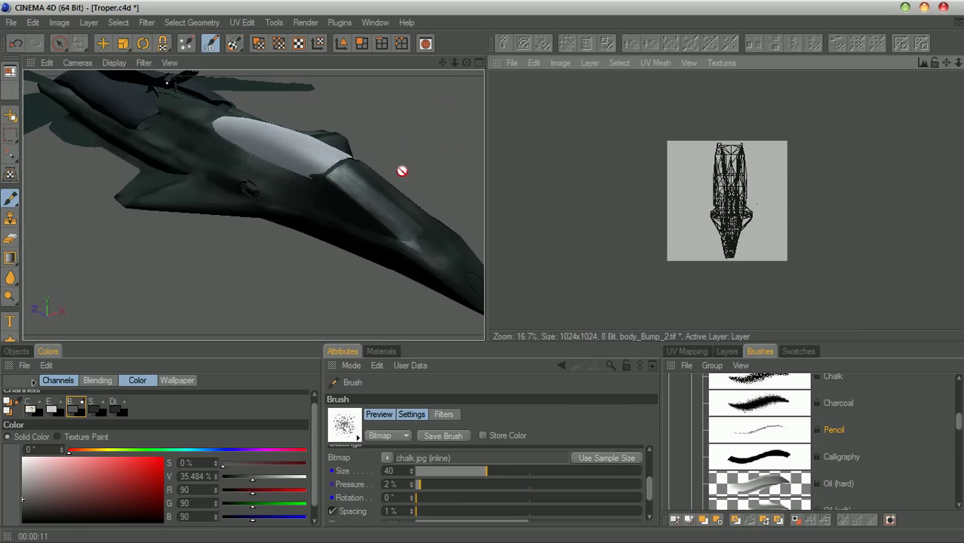
pyautogui.scroll(4, 401, 170)
pyautogui.scroll(-7, 400, 170)
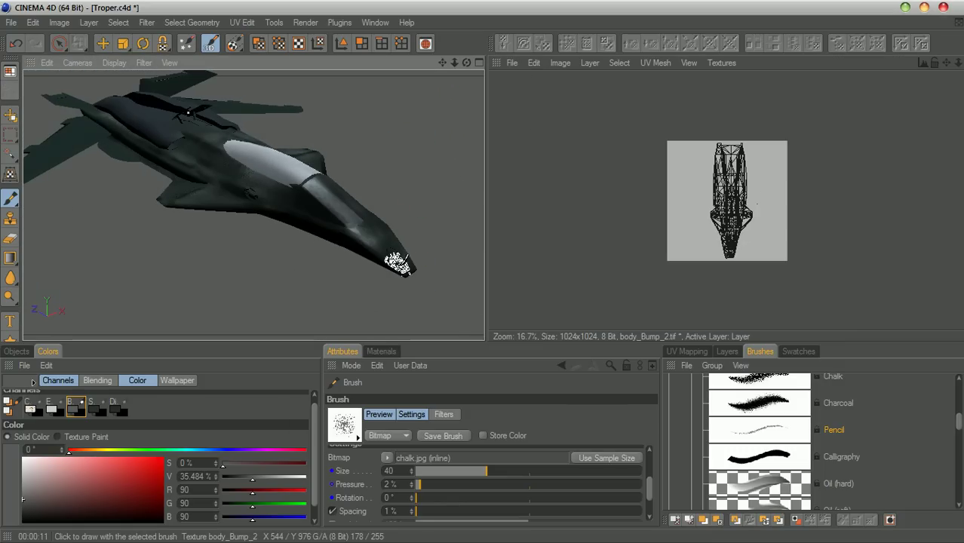
pyautogui.moveTo(466, 63)
pyautogui.mouseDown()
pyautogui.moveTo(407, 106)
pyautogui.moveTo(324, 121)
pyautogui.mouseUp()
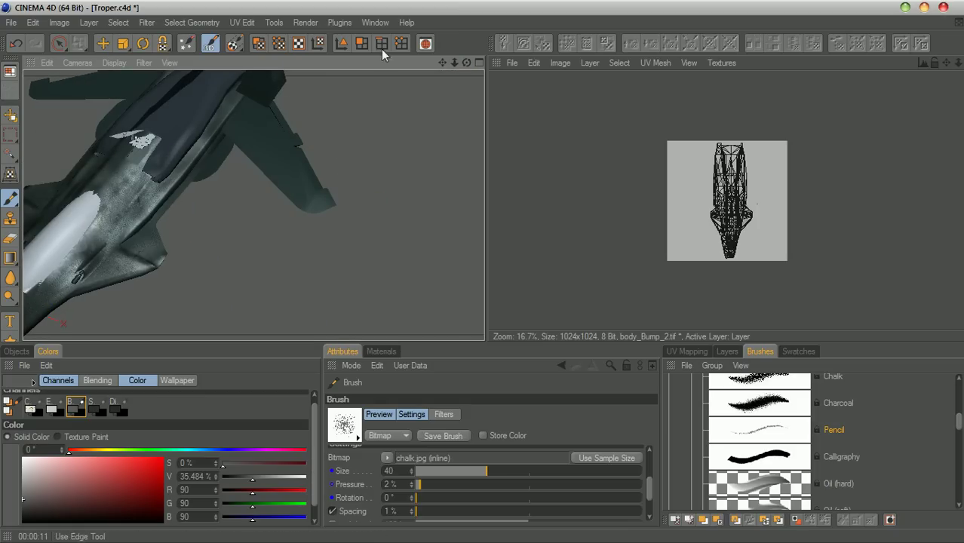
pyautogui.moveTo(466, 62); pyautogui.dragTo(215, 174)
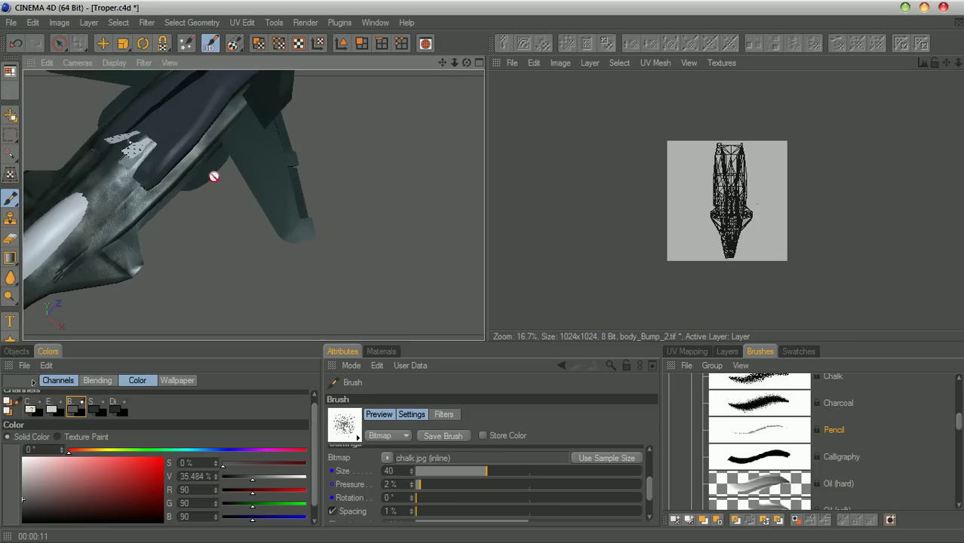
pyautogui.moveTo(466, 63); pyautogui.dragTo(218, 190)
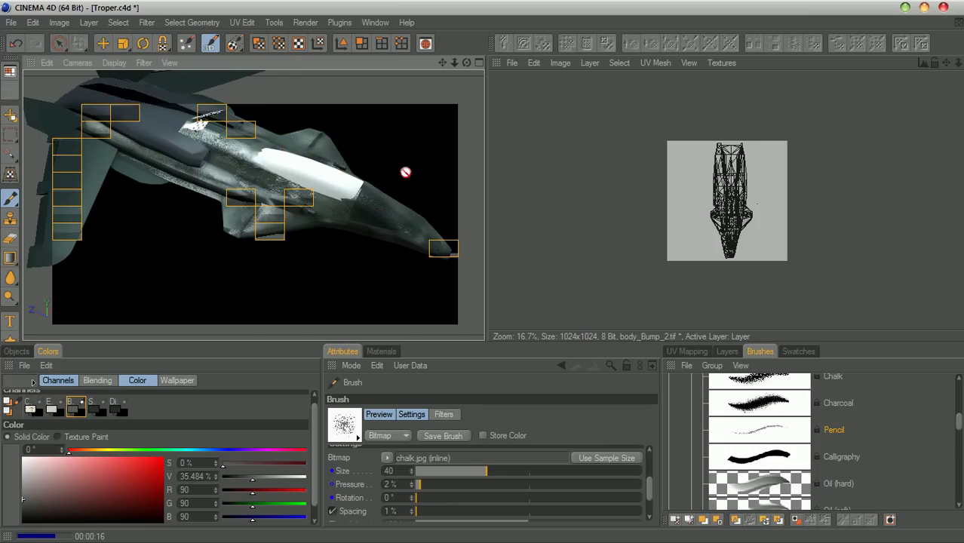
pyautogui.moveTo(466, 63); pyautogui.dragTo(188, 276)
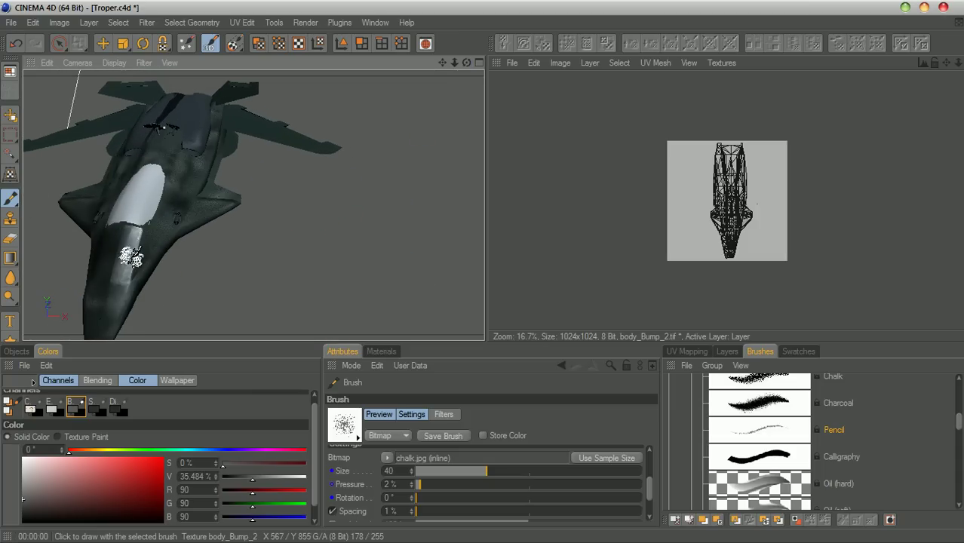
# Lighten the bump paint colour to RGB 115 and adjust the brush pressure to 1%, then back to 2%
pyautogui.click(411, 487)
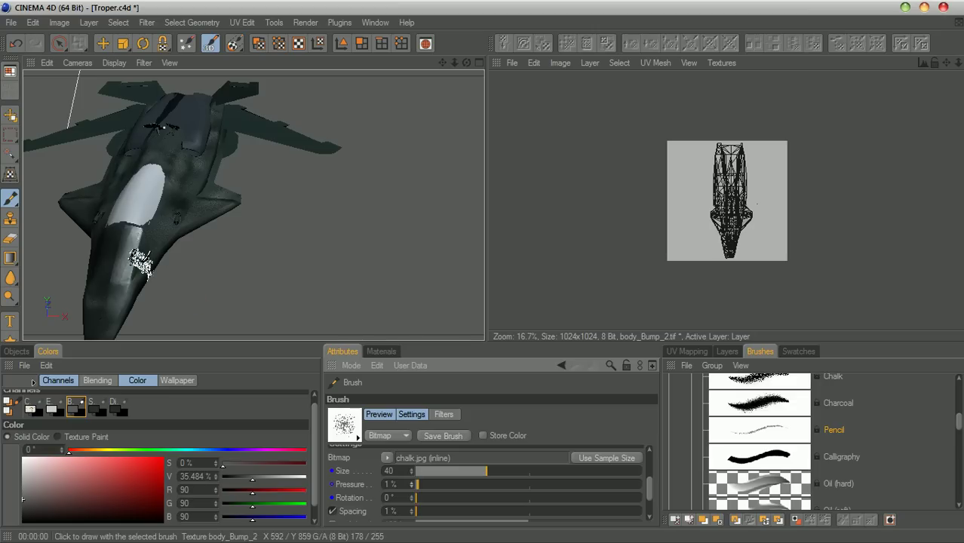
pyautogui.click(23, 493)
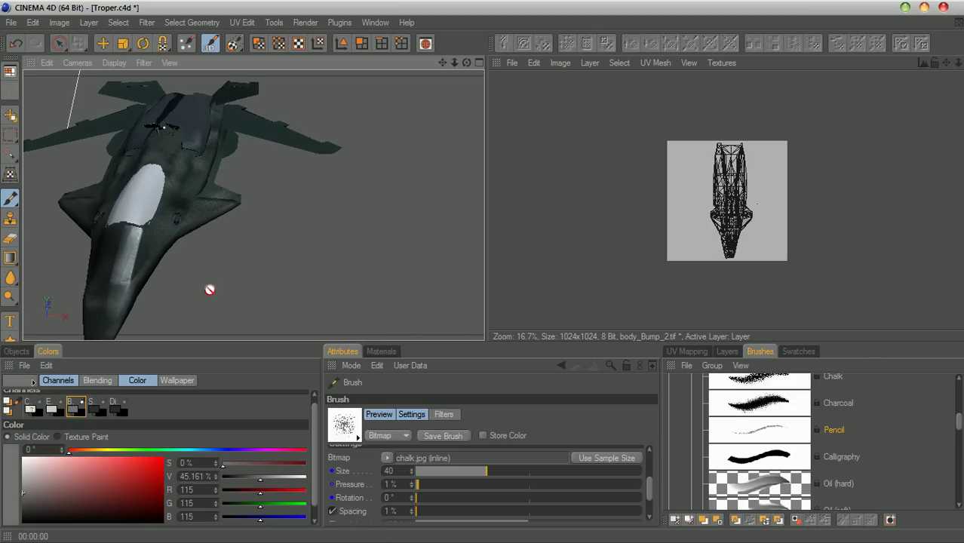
pyautogui.moveTo(467, 67); pyautogui.dragTo(325, 150)
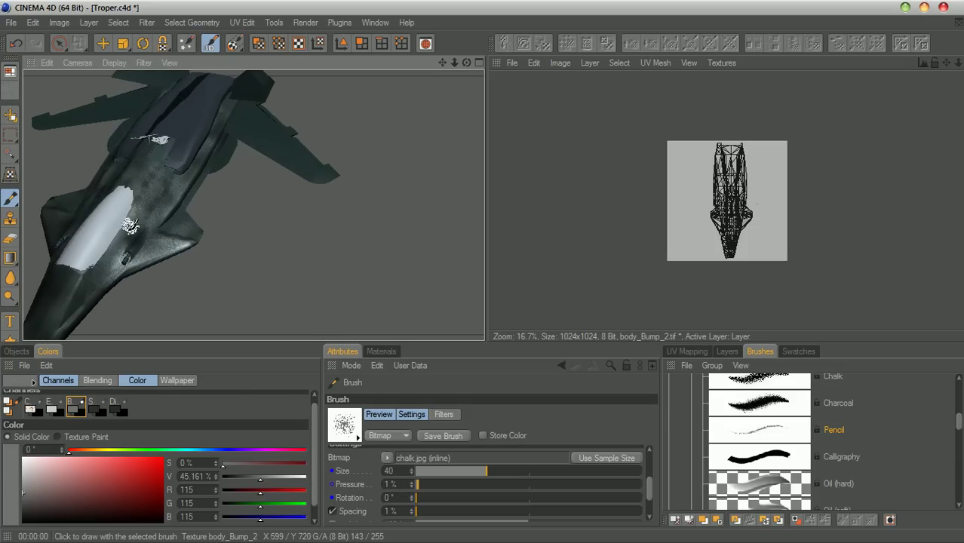
pyautogui.click(414, 484)
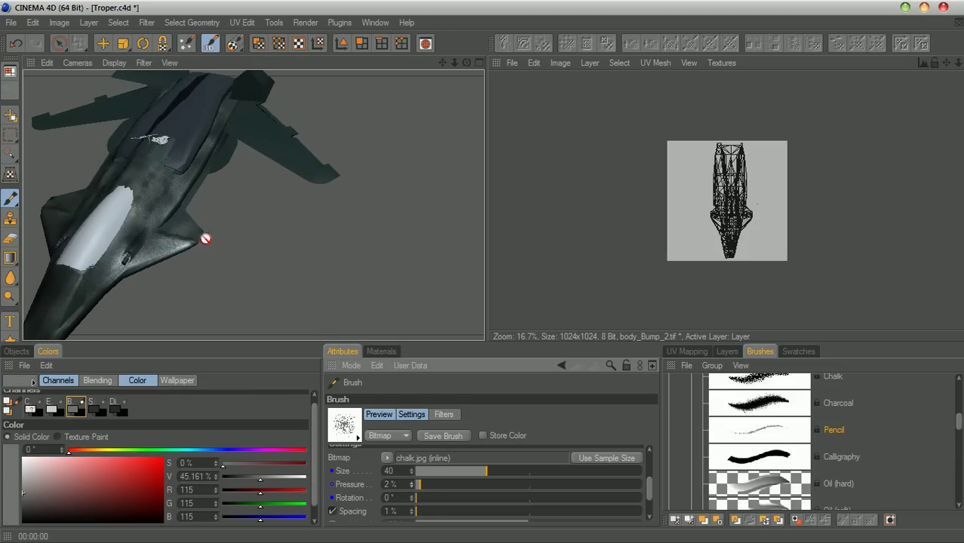
# Inspect the painted bump grain around the canopy, guns and front fins from several angles
pyautogui.moveTo(467, 64)
pyautogui.mouseDown()
pyautogui.moveTo(603, 63)
pyautogui.moveTo(599, 37)
pyautogui.moveTo(470, 62)
pyautogui.mouseUp()
pyautogui.scroll(4, 213, 243)
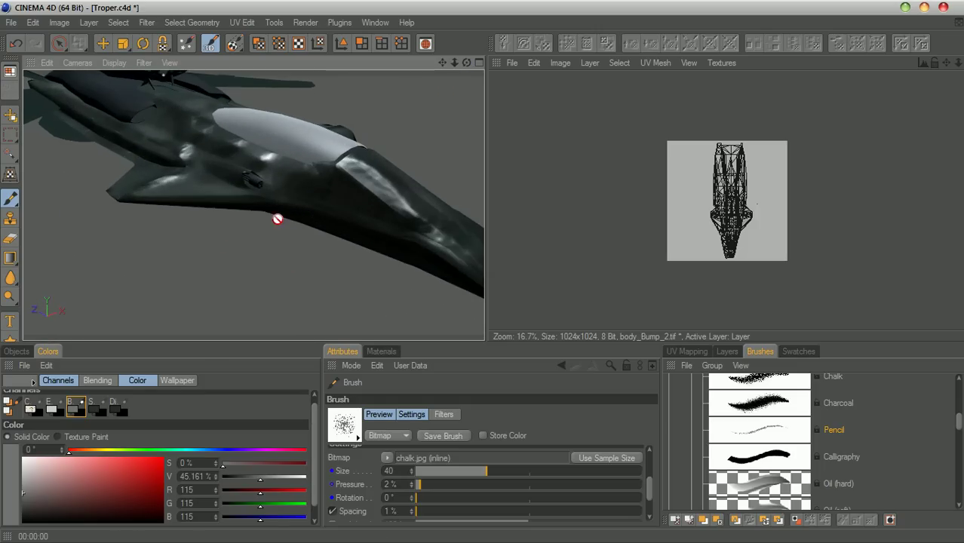
pyautogui.scroll(2, 277, 218)
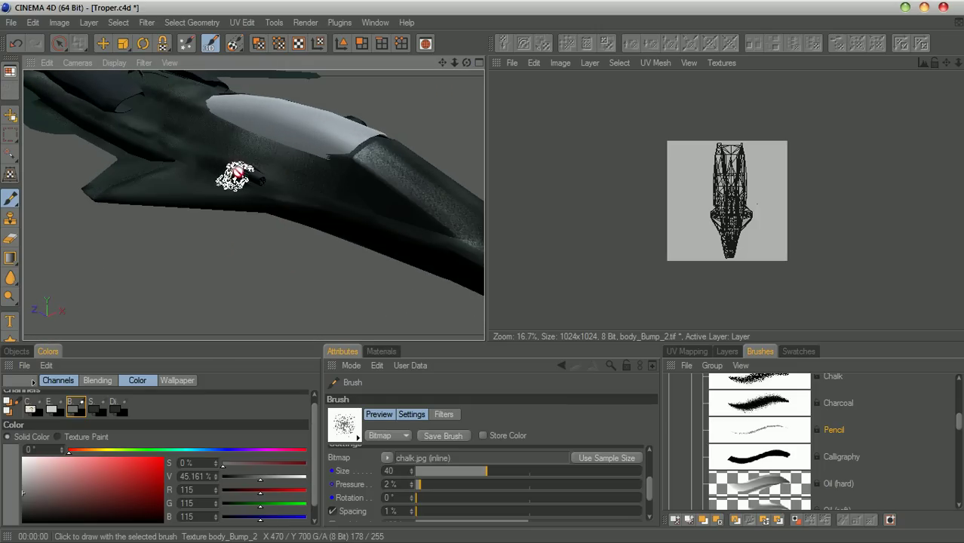
pyautogui.moveTo(465, 69); pyautogui.dragTo(260, 269)
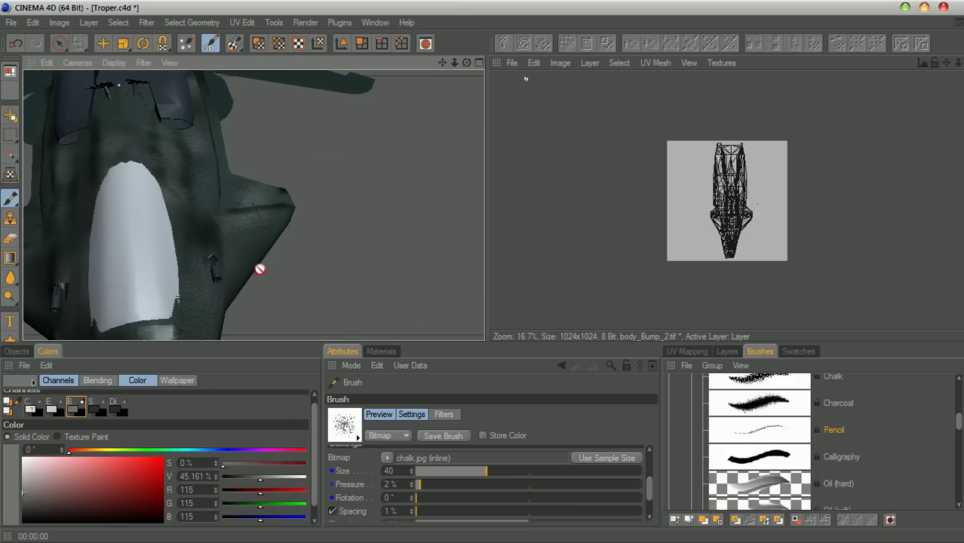
pyautogui.scroll(-2, 355, 199)
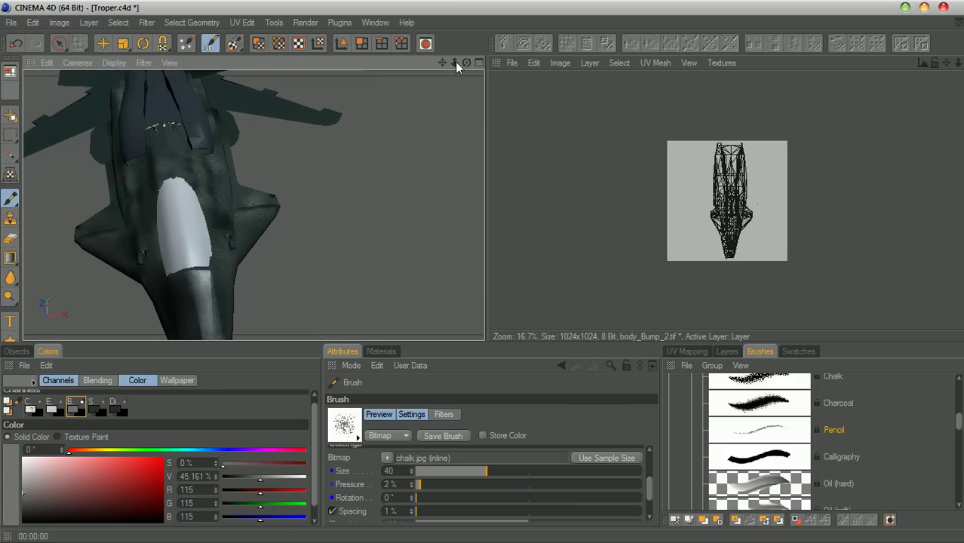
pyautogui.moveTo(466, 63)
pyautogui.mouseDown()
pyautogui.moveTo(521, 66)
pyautogui.moveTo(548, 55)
pyautogui.mouseUp()
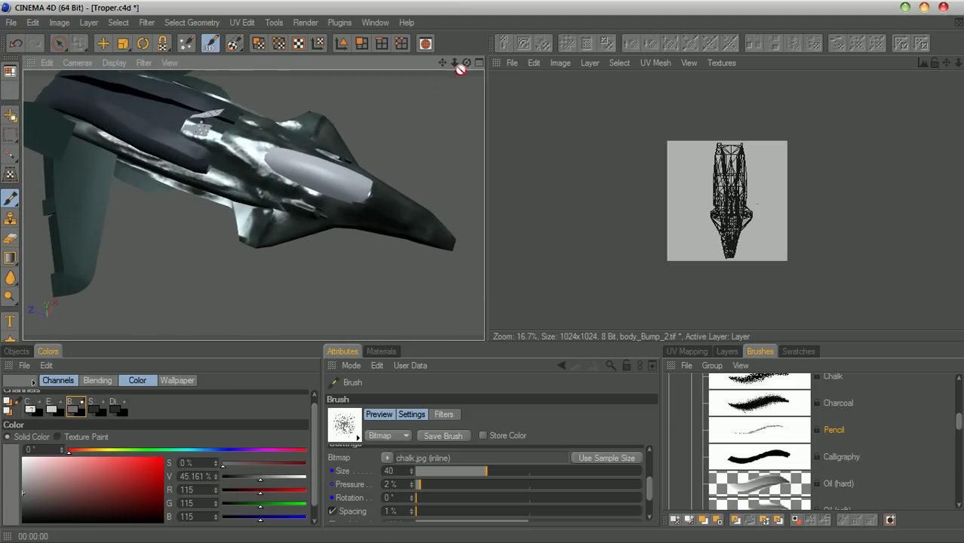
pyautogui.scroll(2, 365, 211)
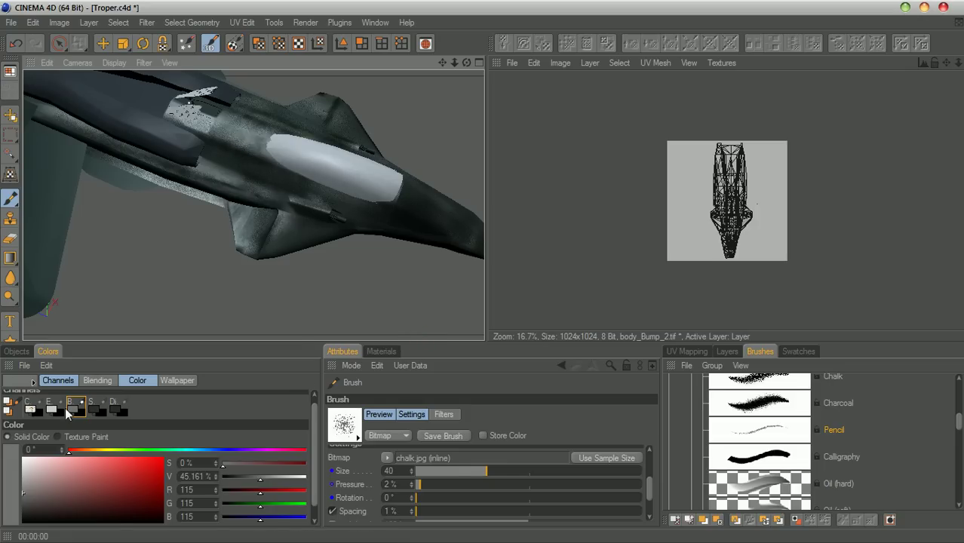
# Enable painting on multiple channels and add a new layer to the body material's Color texture
pyautogui.click(381, 351)
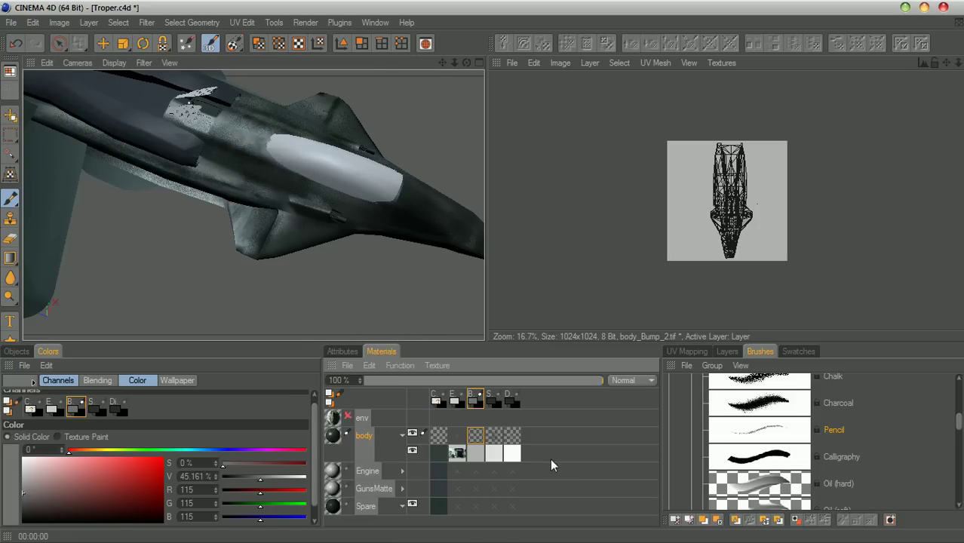
pyautogui.click(437, 400)
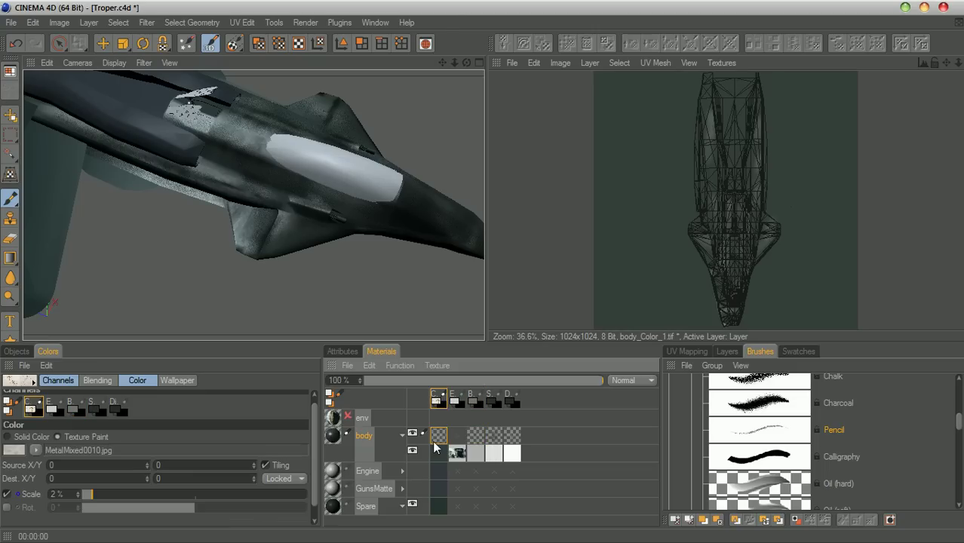
pyautogui.click(334, 399)
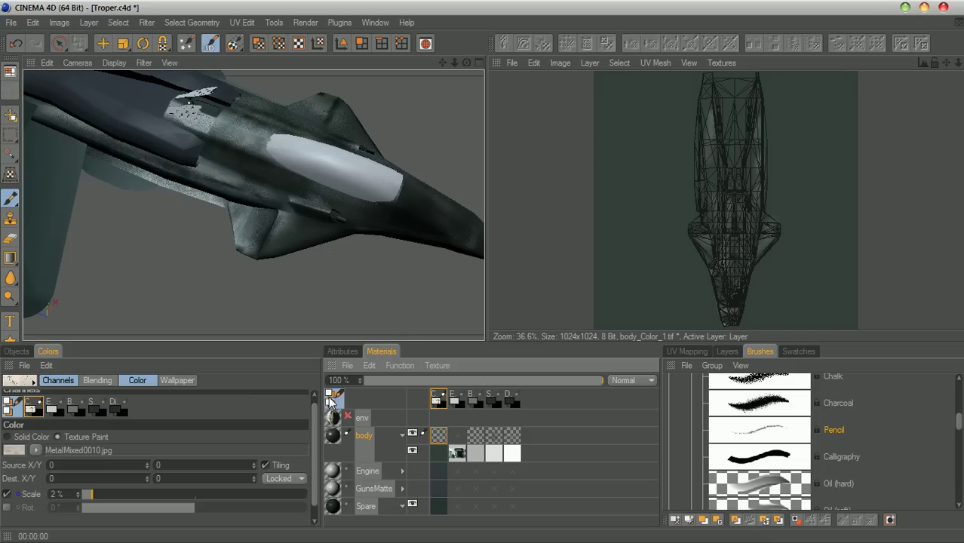
pyautogui.rightClick(436, 439)
pyautogui.click(468, 337)
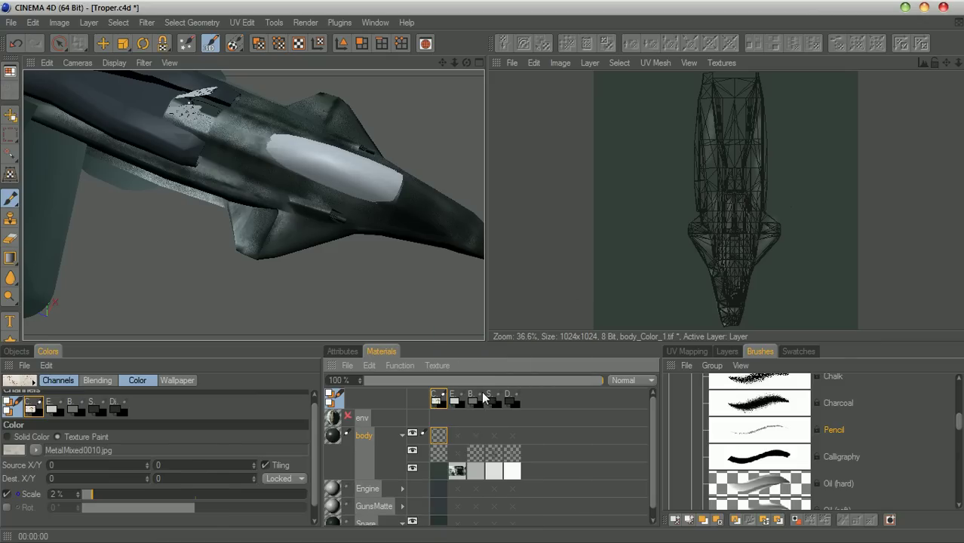
# Activate the Bump channel for the body material and add another layer to its Bump texture
pyautogui.click(479, 398)
pyautogui.rightClick(479, 462)
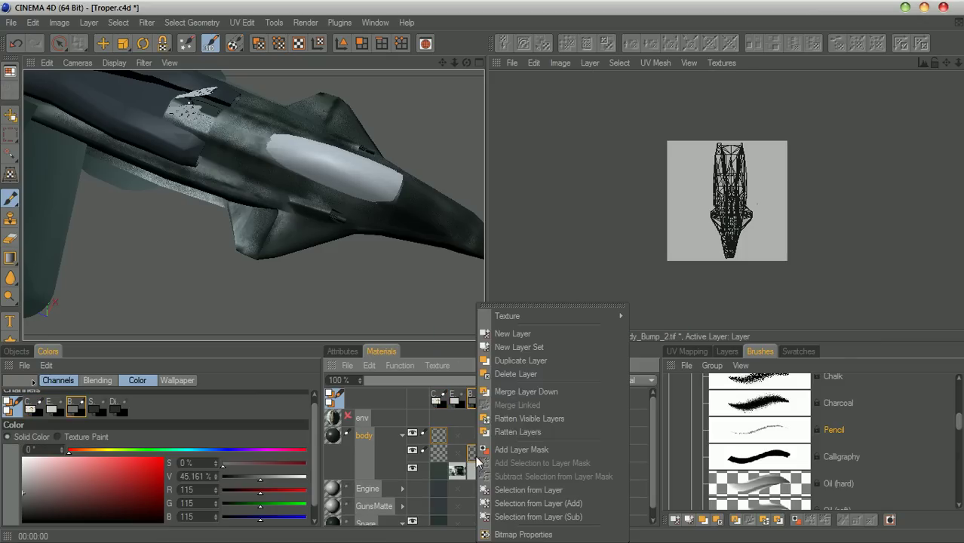
pyautogui.click(515, 335)
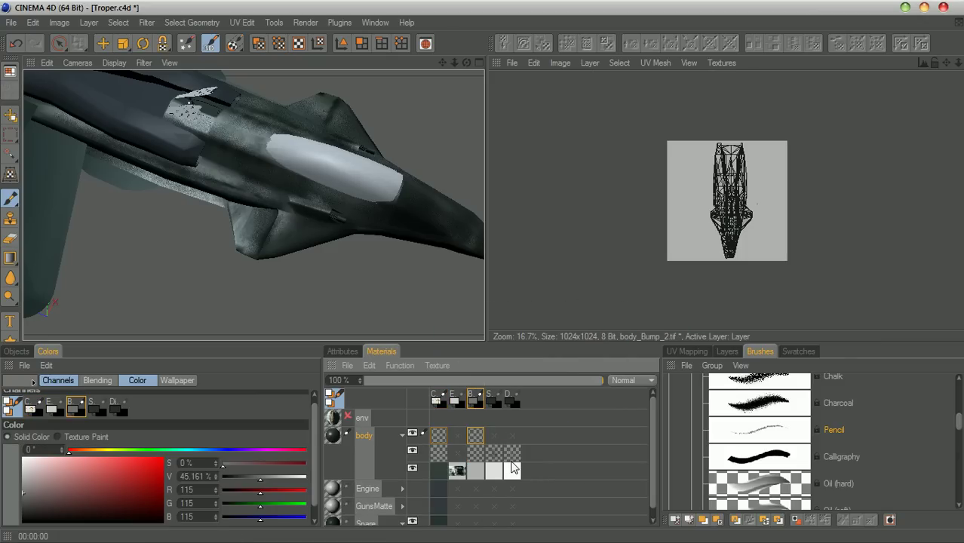
# Add a new layer to the body material's Diffusion texture
pyautogui.click(513, 462)
pyautogui.rightClick(513, 462)
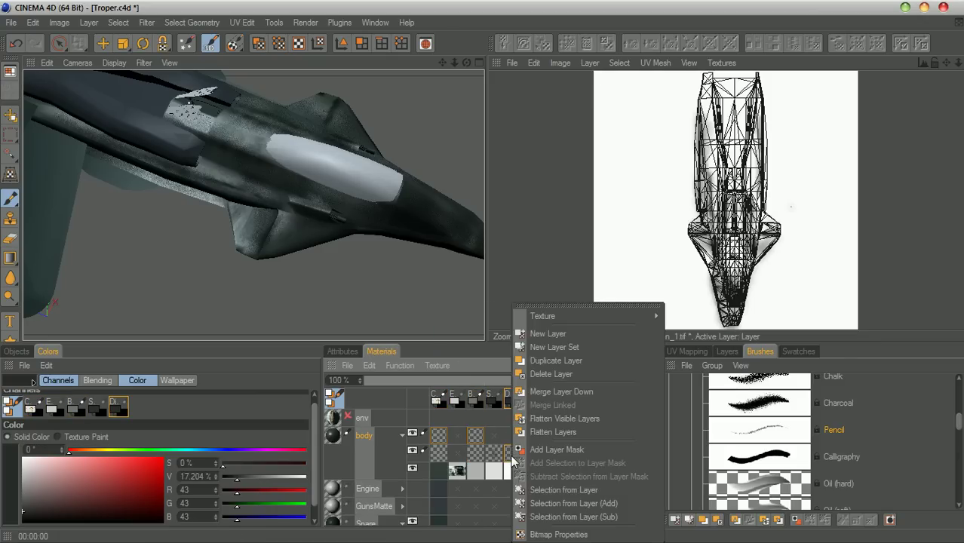
pyautogui.click(556, 337)
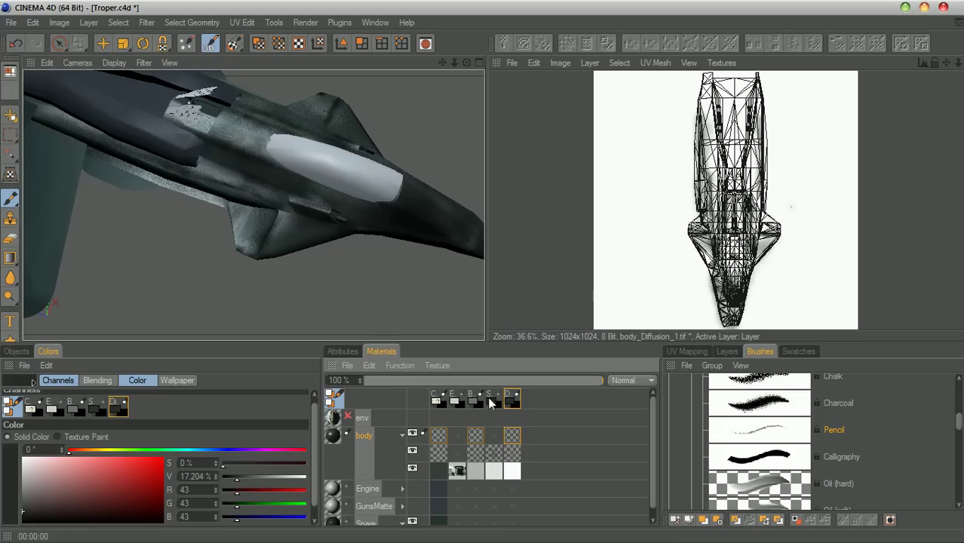
# Load texturez_3511.jpg from the Assets-tex folder as the paint texture for the Color channel
pyautogui.click(436, 399)
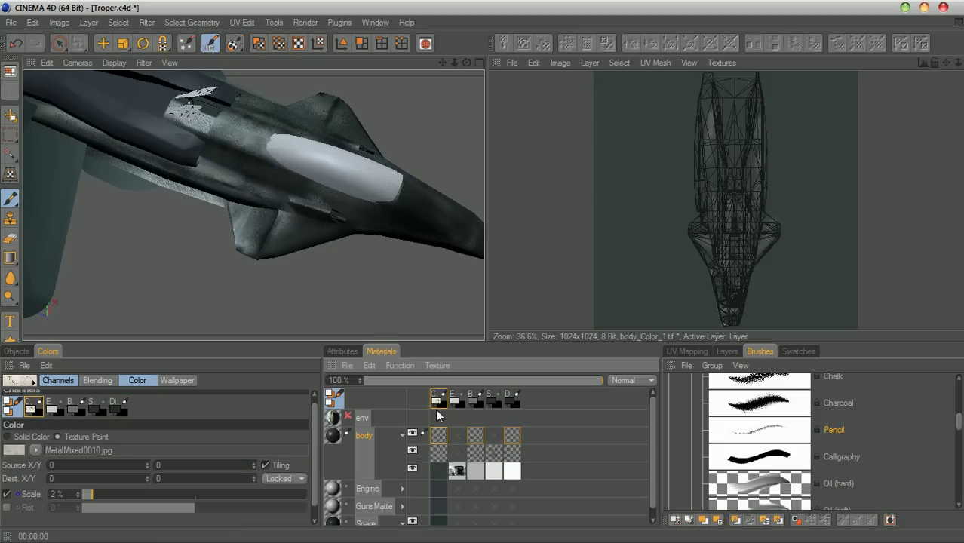
pyautogui.click(35, 451)
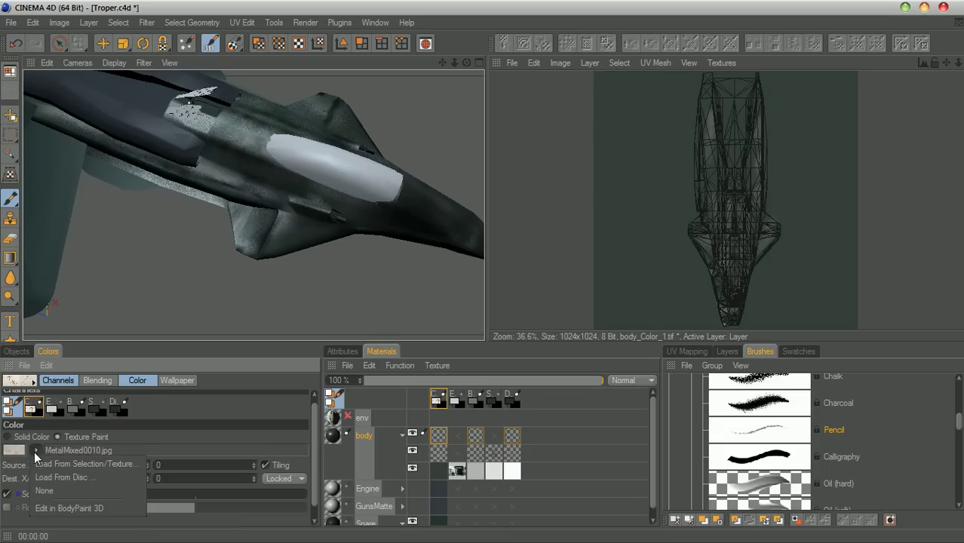
pyautogui.click(68, 480)
pyautogui.click(174, 43)
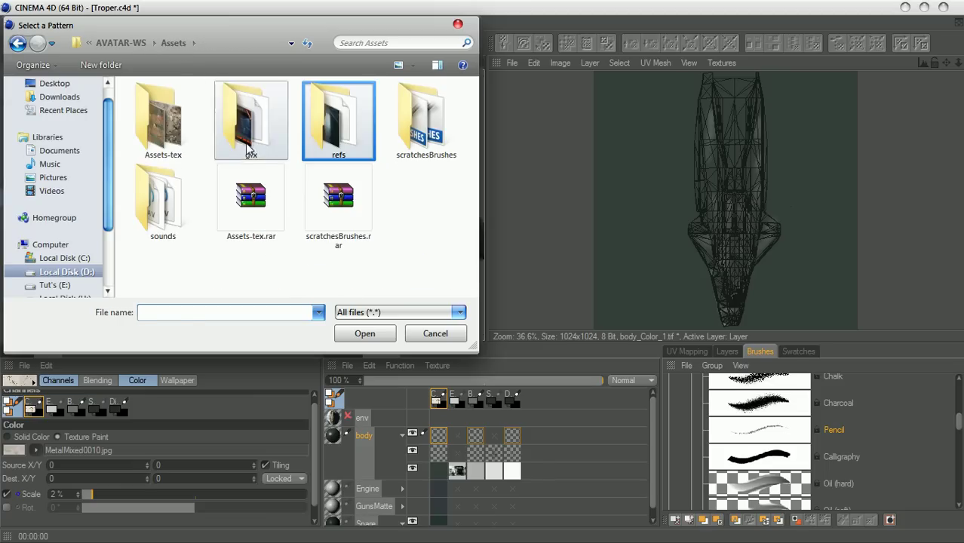
pyautogui.doubleClick(162, 112)
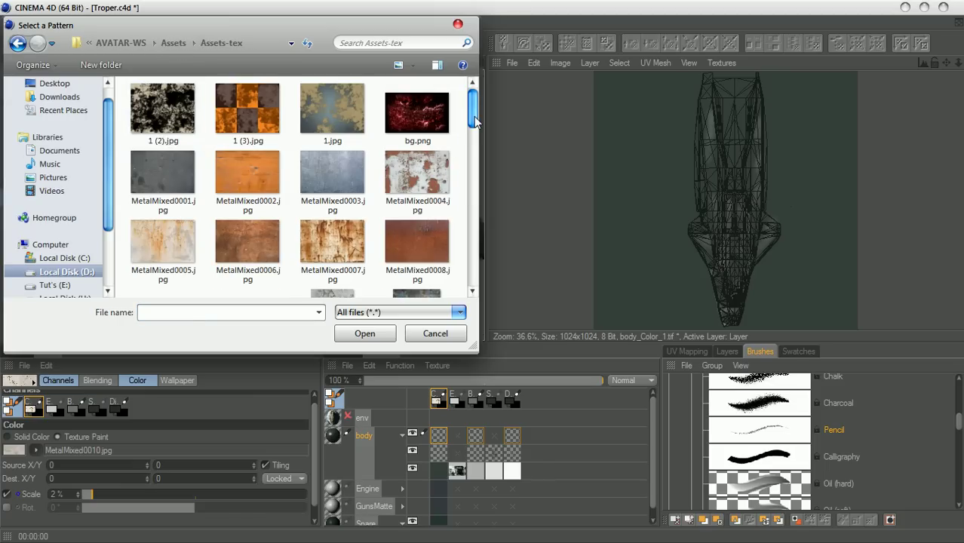
pyautogui.moveTo(475, 120); pyautogui.dragTo(466, 181)
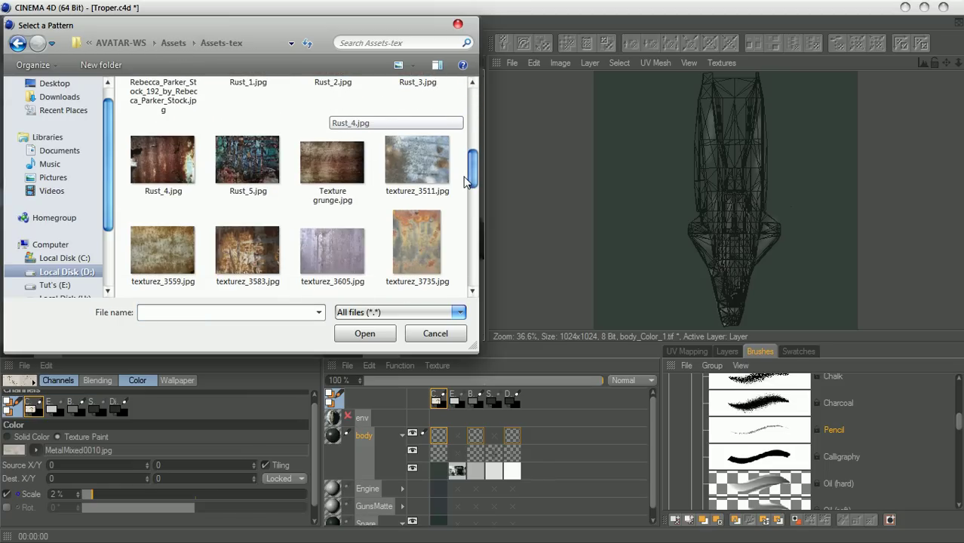
pyautogui.doubleClick(410, 170)
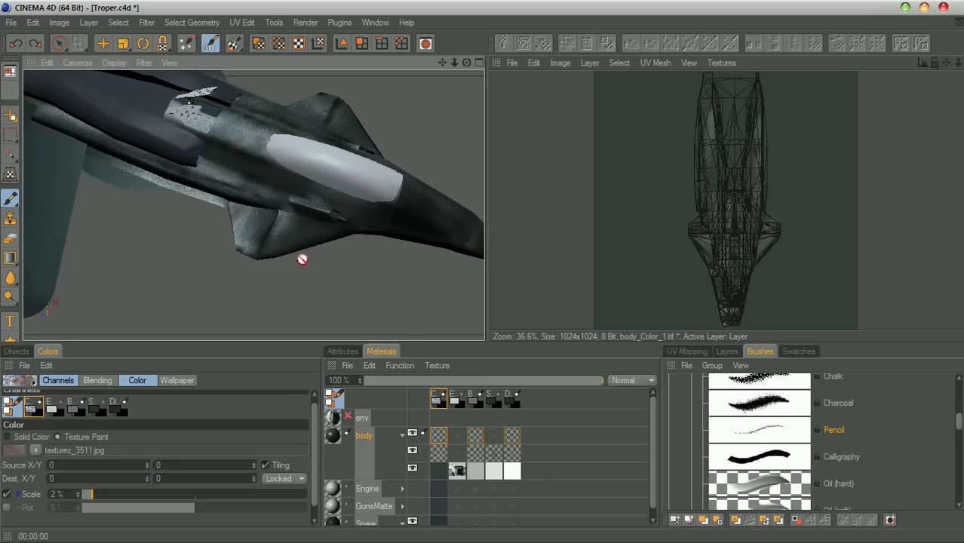
# Choose the Chalk brush at 94% pressure, test a stroke beside the canopy and undo the stroke
pyautogui.click(776, 382)
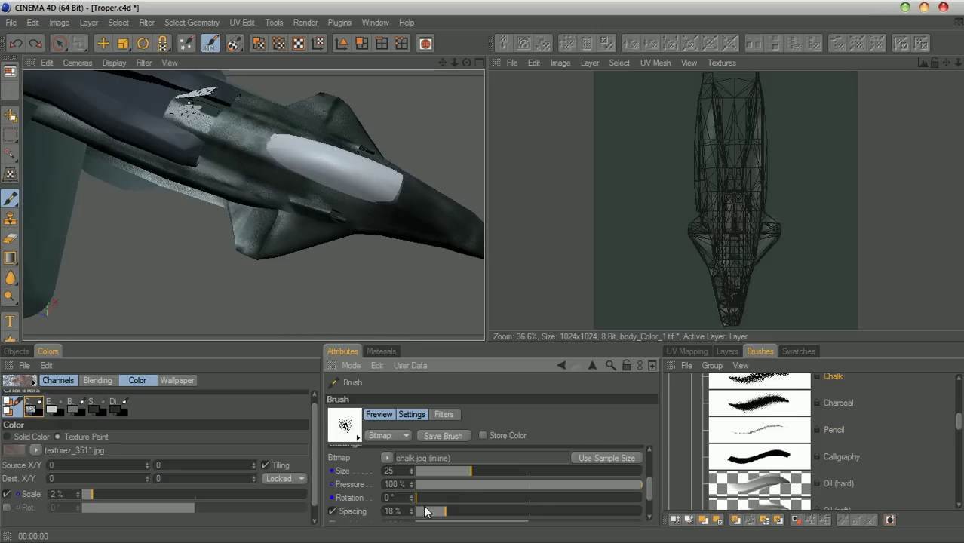
pyautogui.click(517, 485)
pyautogui.moveTo(346, 204)
pyautogui.mouseDown()
pyautogui.moveTo(226, 171)
pyautogui.moveTo(298, 216)
pyautogui.moveTo(247, 188)
pyautogui.moveTo(302, 202)
pyautogui.mouseUp()
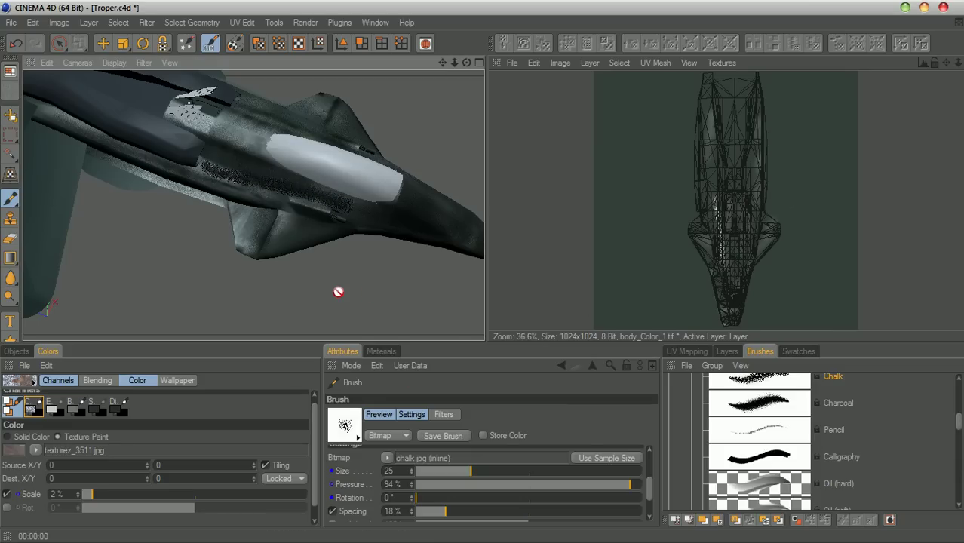
pyautogui.hotkey('ctrl', 'z')
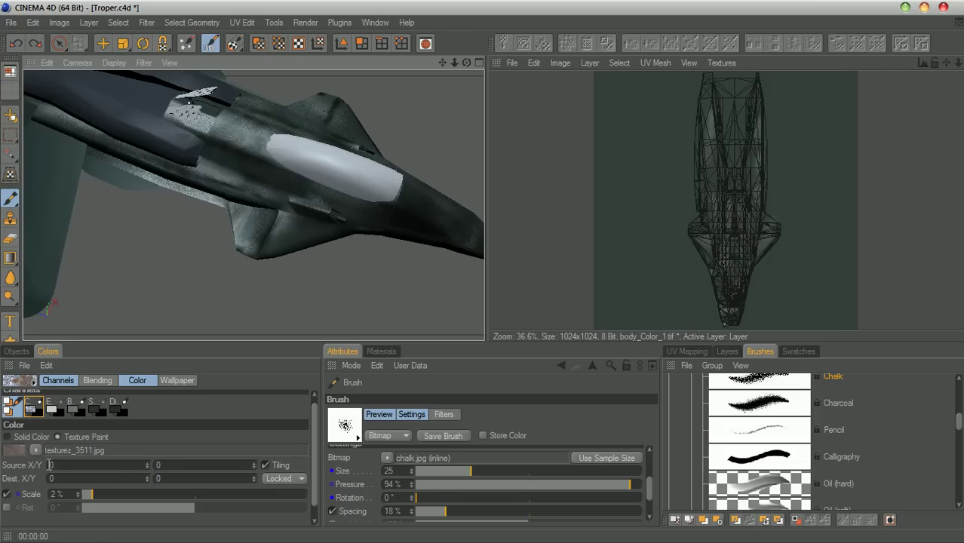
# Try the paint texture at 32% scale with a stroke beside the canopy and undo the stroke
pyautogui.moveTo(91, 500)
pyautogui.mouseDown()
pyautogui.moveTo(135, 497)
pyautogui.moveTo(122, 495)
pyautogui.mouseUp()
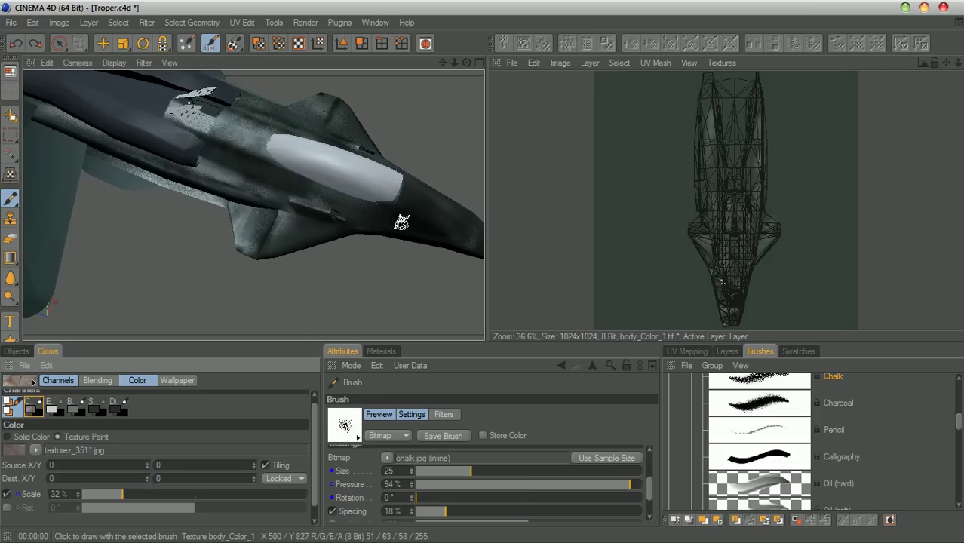
pyautogui.moveTo(361, 213); pyautogui.dragTo(253, 180)
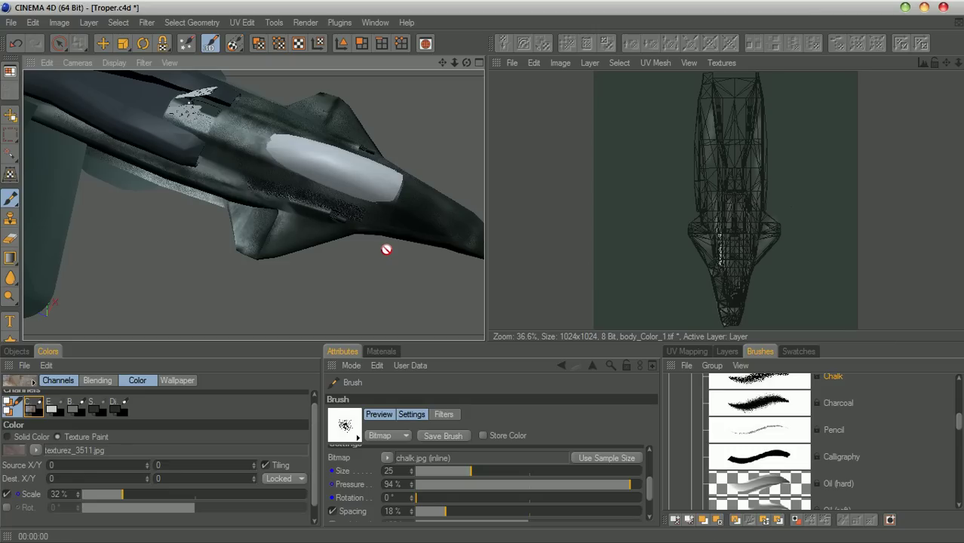
pyautogui.hotkey('ctrl', 'z')
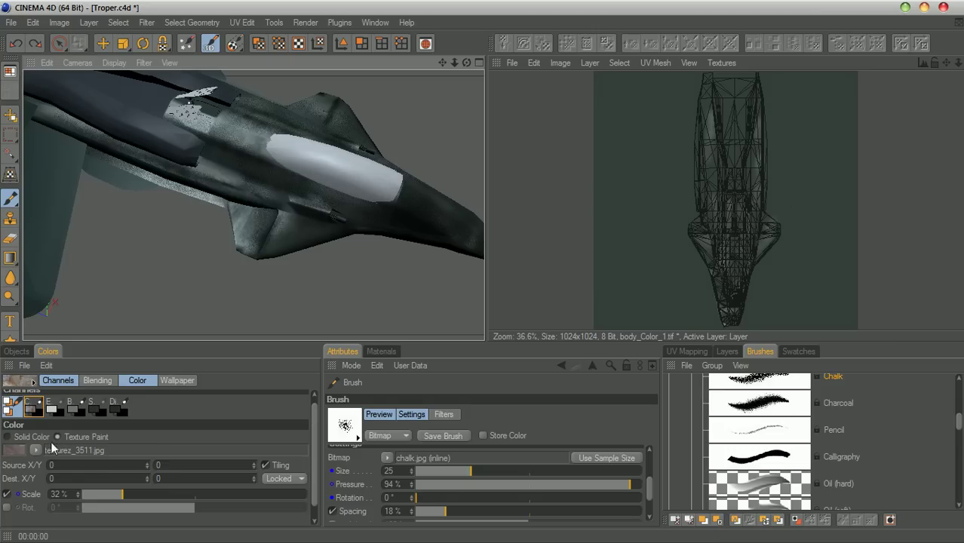
# Set the paint texture's scale to 100%, test it with a curved stroke from behind the canopy towards the nose and undo the stroke
pyautogui.moveTo(124, 496); pyautogui.dragTo(152, 505)
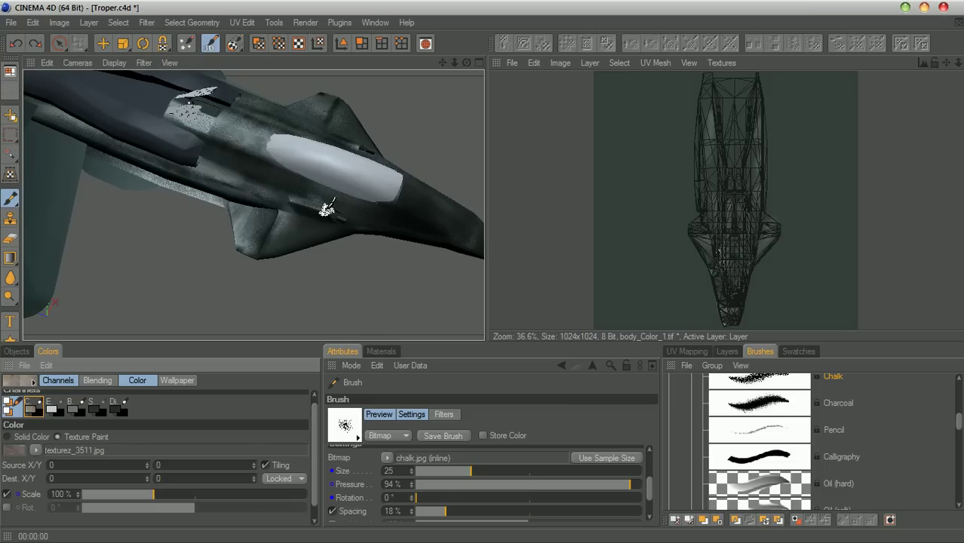
pyautogui.moveTo(250, 134)
pyautogui.mouseDown()
pyautogui.moveTo(253, 183)
pyautogui.moveTo(338, 200)
pyautogui.moveTo(392, 225)
pyautogui.mouseUp()
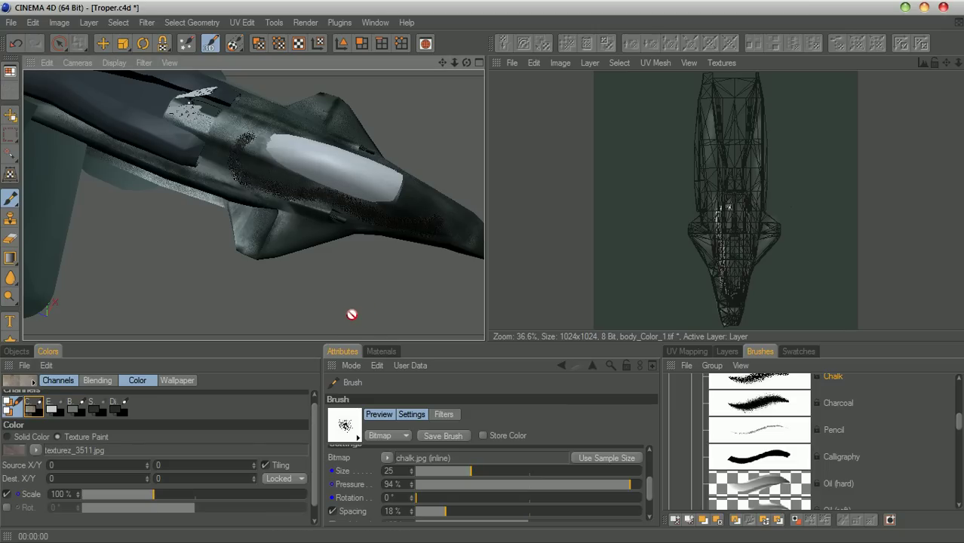
pyautogui.hotkey('ctrl', 'z')
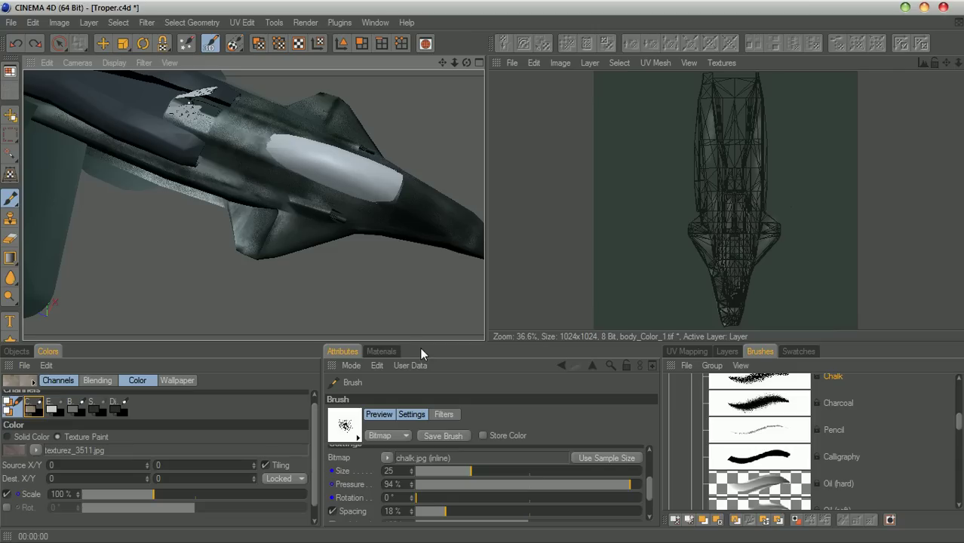
# Reduce the Chalk brush pressure to 8% and enlarge the brush to size 70
pyautogui.moveTo(594, 485); pyautogui.dragTo(440, 491)
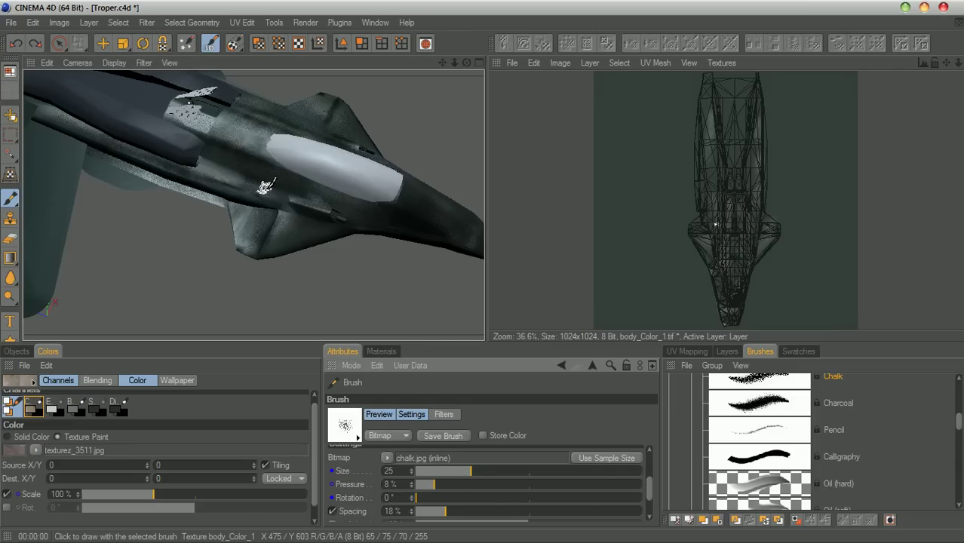
pyautogui.press(']')
pyautogui.press(']')
pyautogui.press(']')
pyautogui.press(']')
pyautogui.press(']')
pyautogui.press(']')
pyautogui.press(']')
pyautogui.press(']')
pyautogui.press(']')
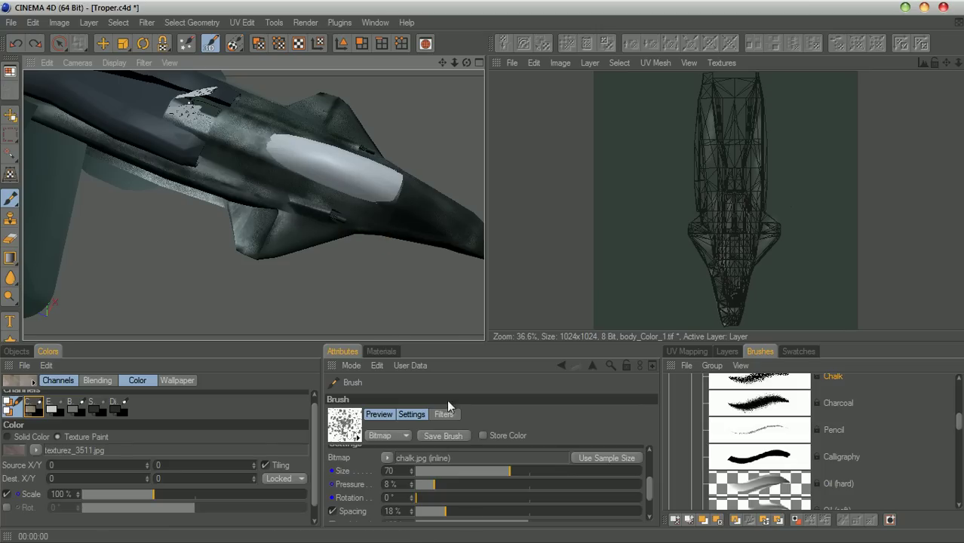
# Paint texture grain over the fuselage beside the canopy with the Chalk brush at size 40, using 7% and 11% pressure
pyautogui.click(411, 487)
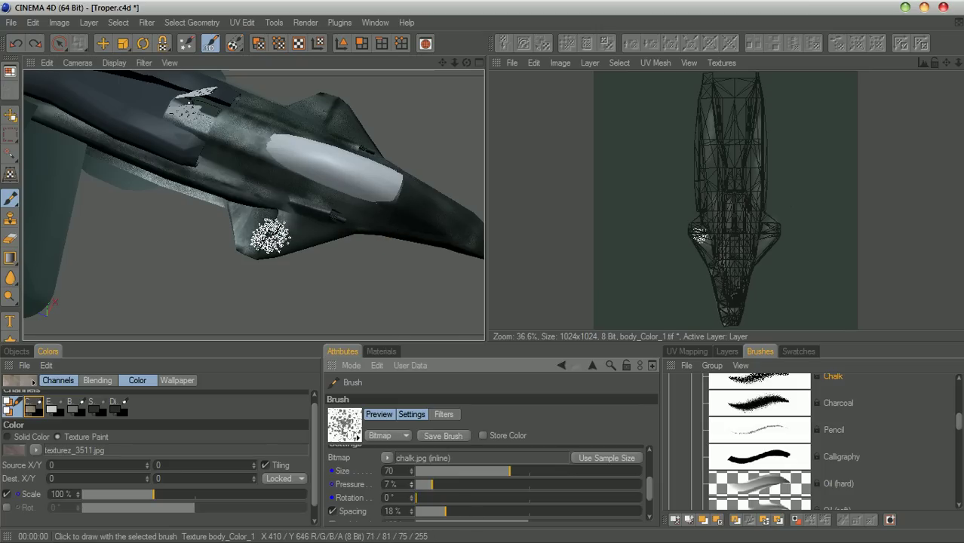
pyautogui.press('[')
pyautogui.press('[')
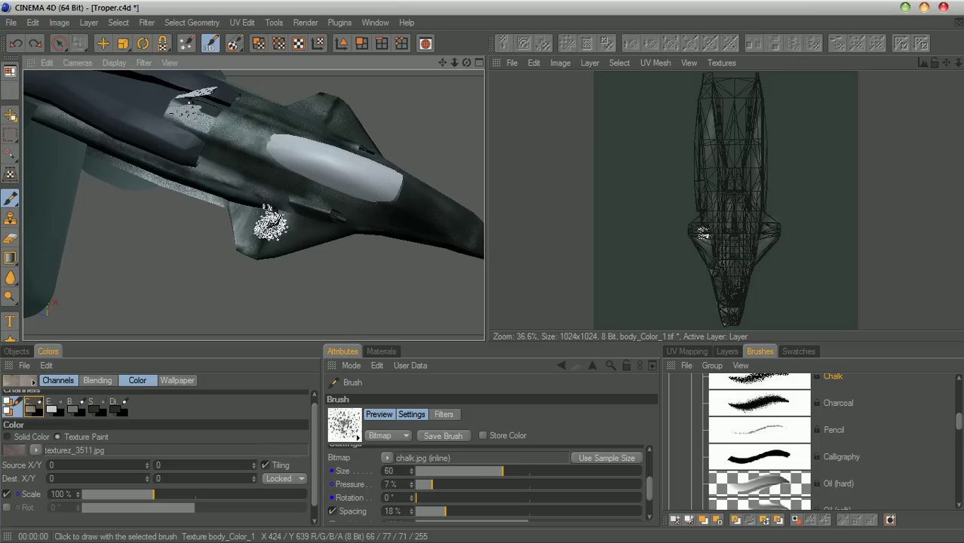
pyautogui.moveTo(453, 67); pyautogui.dragTo(561, 102)
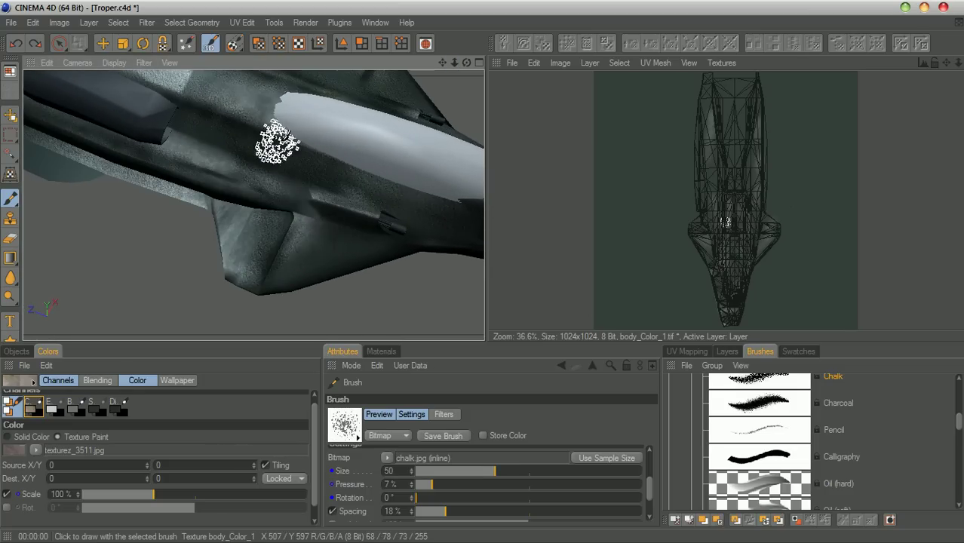
pyautogui.moveTo(444, 63); pyautogui.dragTo(458, 120)
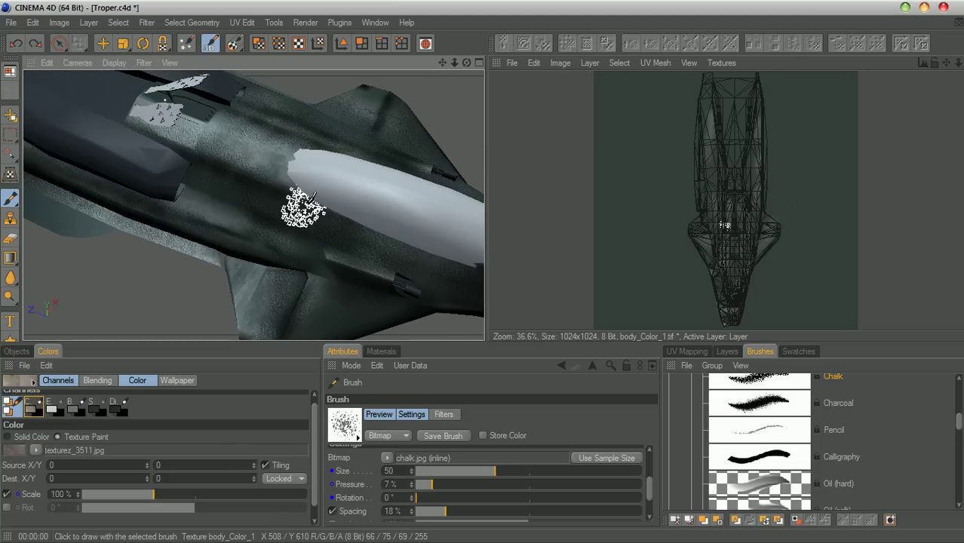
pyautogui.press('[')
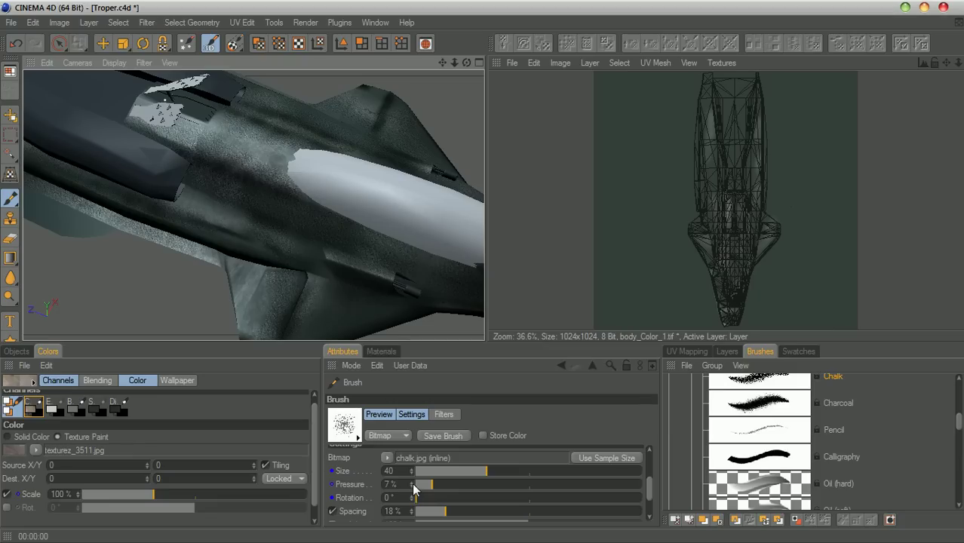
pyautogui.moveTo(412, 484); pyautogui.dragTo(413, 484)
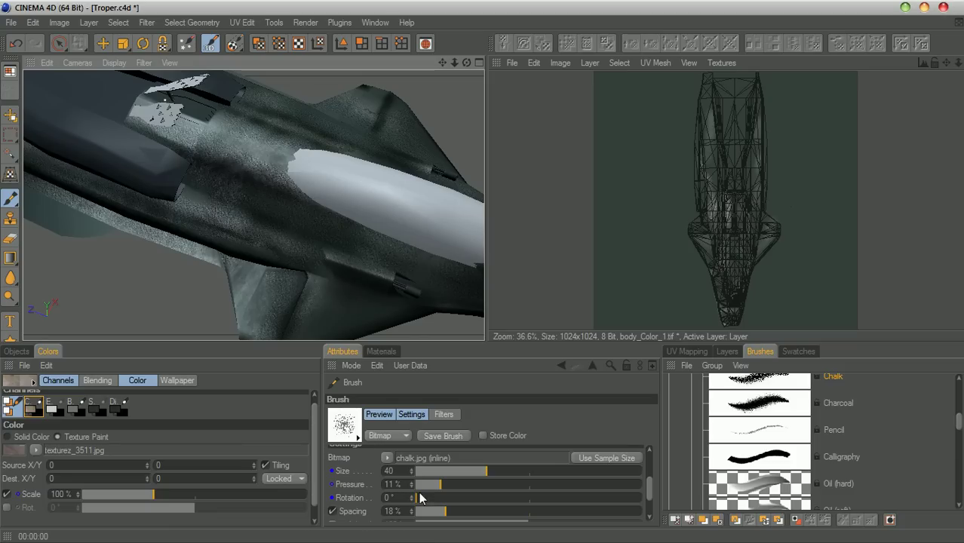
pyautogui.moveTo(442, 65); pyautogui.dragTo(435, 2)
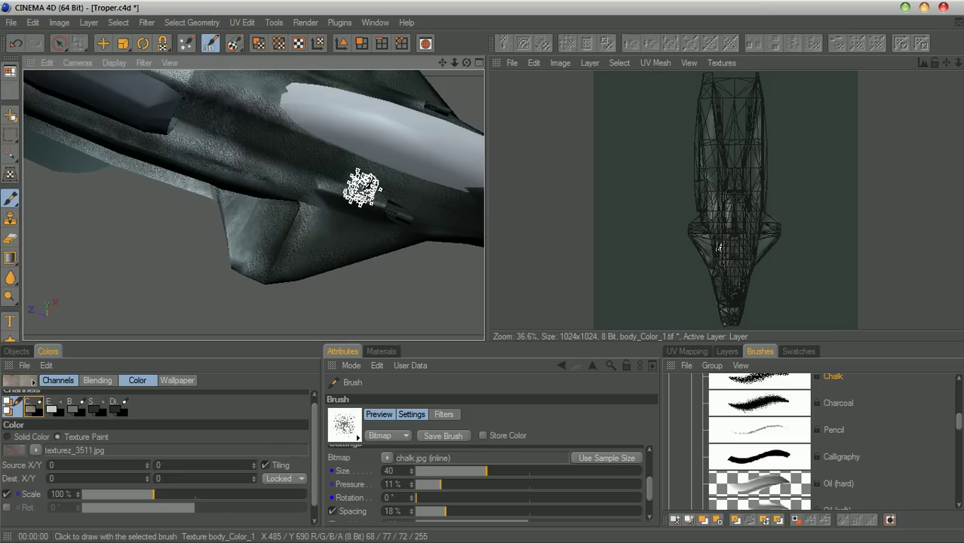
# Switch to the round Brush preset at 6% pressure and paint the texture softly above the gun beside the canopy
pyautogui.click(958, 380)
pyautogui.moveTo(959, 407)
pyautogui.mouseDown()
pyautogui.moveTo(956, 433)
pyautogui.moveTo(953, 396)
pyautogui.mouseUp()
pyautogui.scroll(-1, 955, 400)
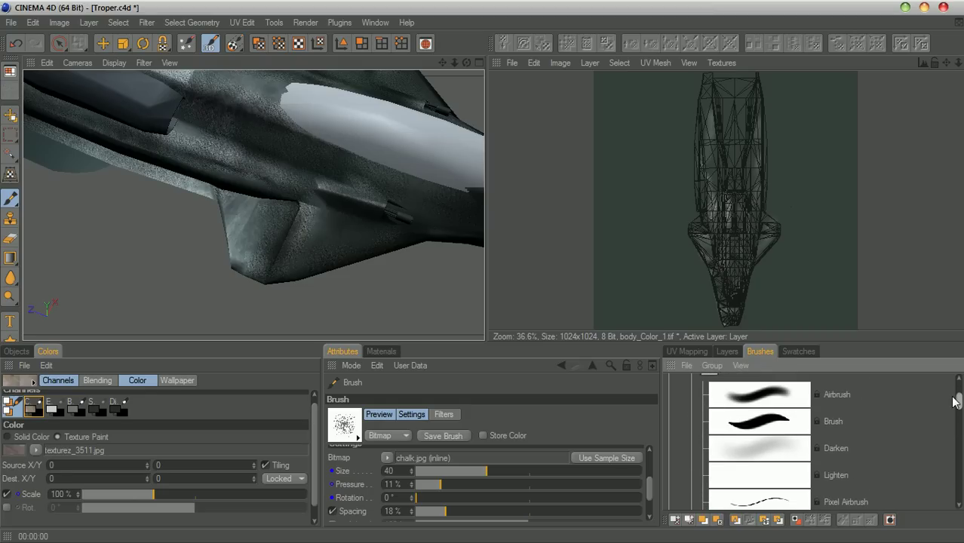
pyautogui.click(785, 420)
pyautogui.moveTo(648, 462)
pyautogui.mouseDown()
pyautogui.moveTo(648, 492)
pyautogui.moveTo(428, 489)
pyautogui.mouseUp()
pyautogui.moveTo(328, 189)
pyautogui.mouseDown()
pyautogui.moveTo(342, 195)
pyautogui.moveTo(263, 178)
pyautogui.moveTo(296, 193)
pyautogui.moveTo(220, 158)
pyautogui.moveTo(328, 189)
pyautogui.moveTo(229, 173)
pyautogui.moveTo(139, 142)
pyautogui.moveTo(333, 170)
pyautogui.mouseUp()
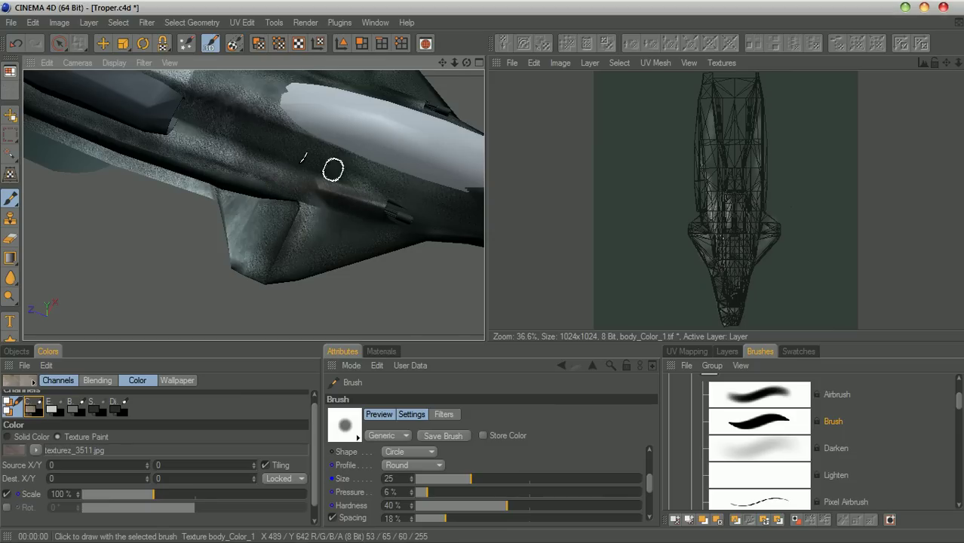
# Examine the painted texture around the canopy, gun, nose and front fins from several angles
pyautogui.moveTo(466, 62)
pyautogui.mouseDown()
pyautogui.moveTo(428, 178)
pyautogui.moveTo(348, 172)
pyautogui.moveTo(285, 151)
pyautogui.moveTo(200, 100)
pyautogui.moveTo(378, 174)
pyautogui.mouseUp()
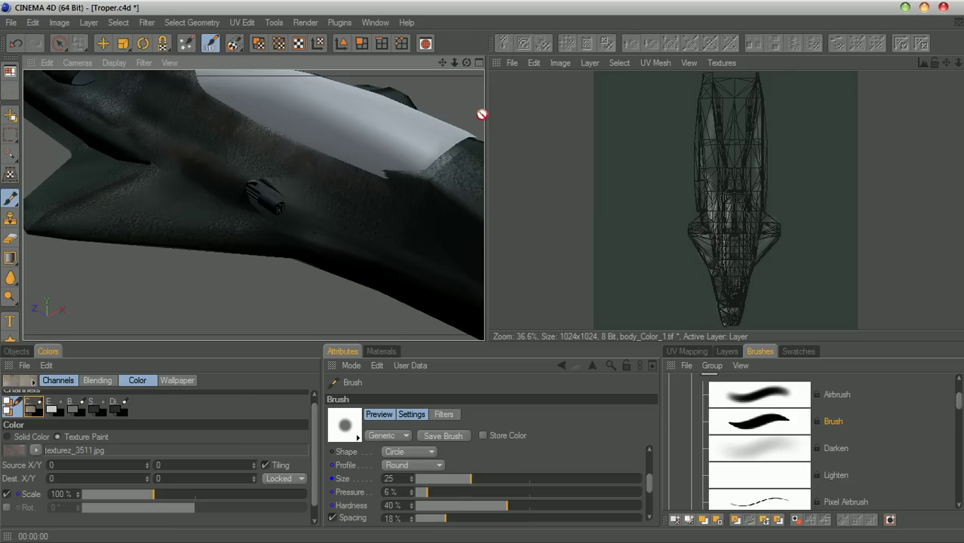
pyautogui.moveTo(219, 72); pyautogui.dragTo(99, 70)
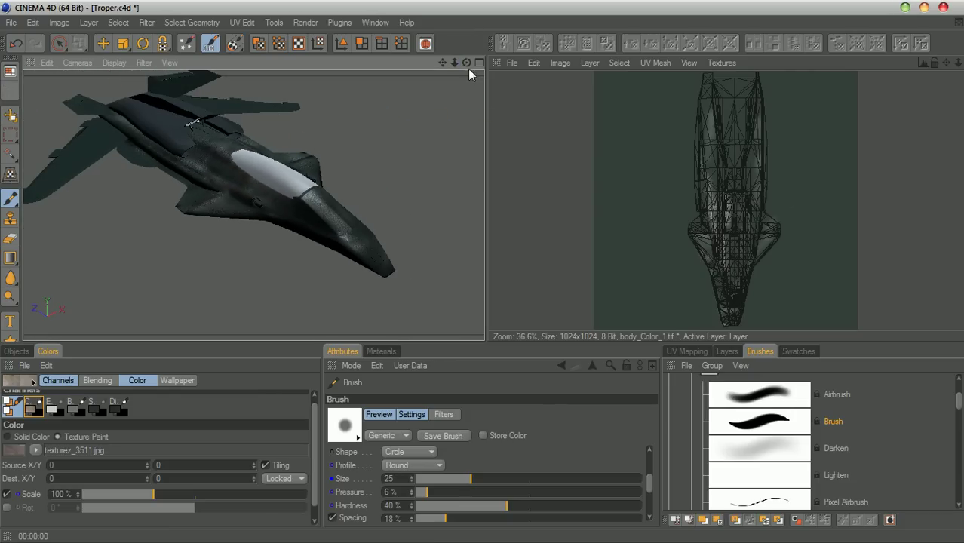
pyautogui.moveTo(467, 64); pyautogui.dragTo(450, 96)
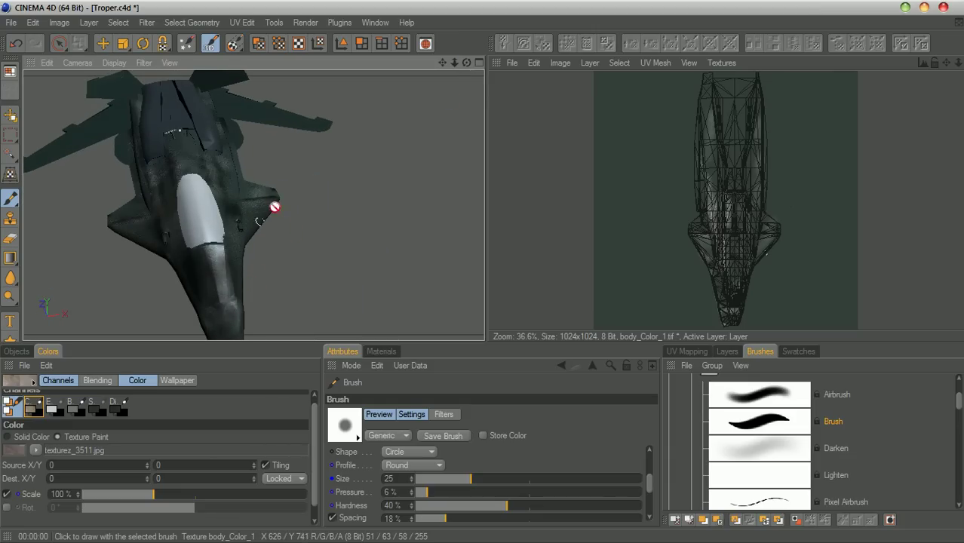
pyautogui.moveTo(468, 66)
pyautogui.mouseDown()
pyautogui.moveTo(362, 165)
pyautogui.moveTo(303, 204)
pyautogui.mouseUp()
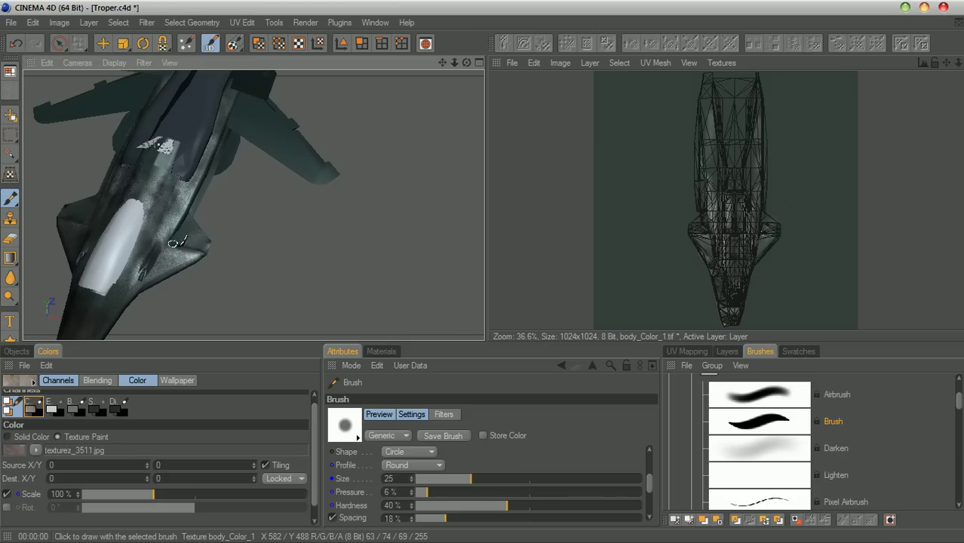
# Choose the Charcoal brush preset for painting
pyautogui.click(761, 496)
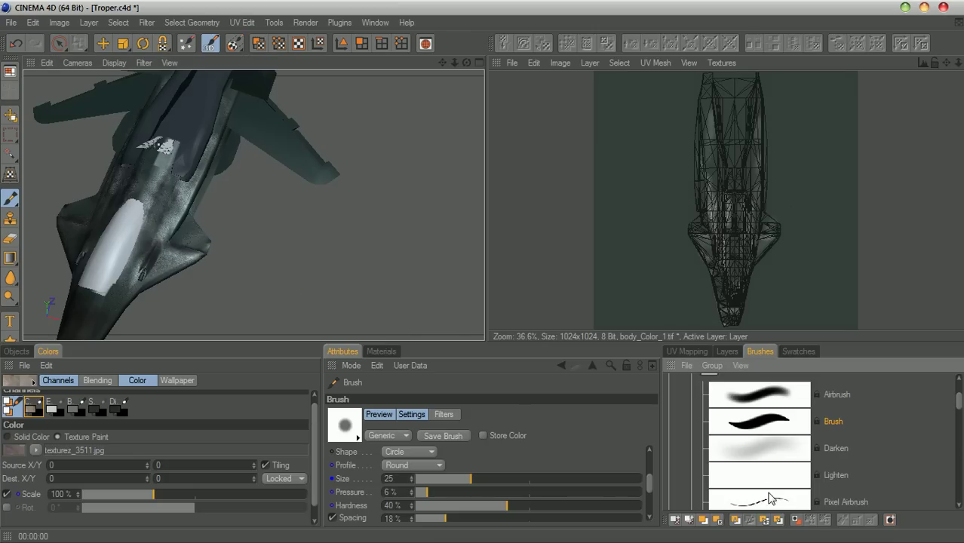
pyautogui.moveTo(959, 411); pyautogui.dragTo(959, 431)
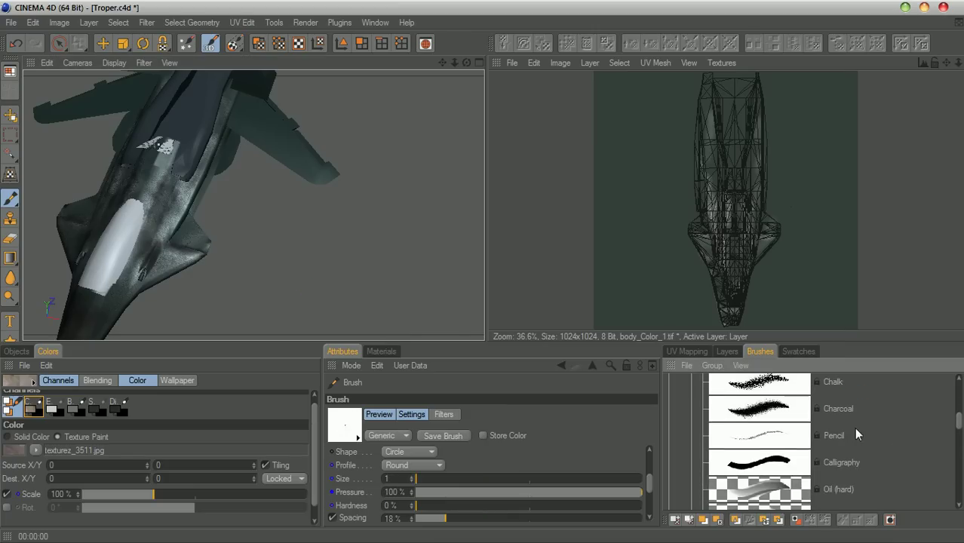
pyautogui.click(781, 409)
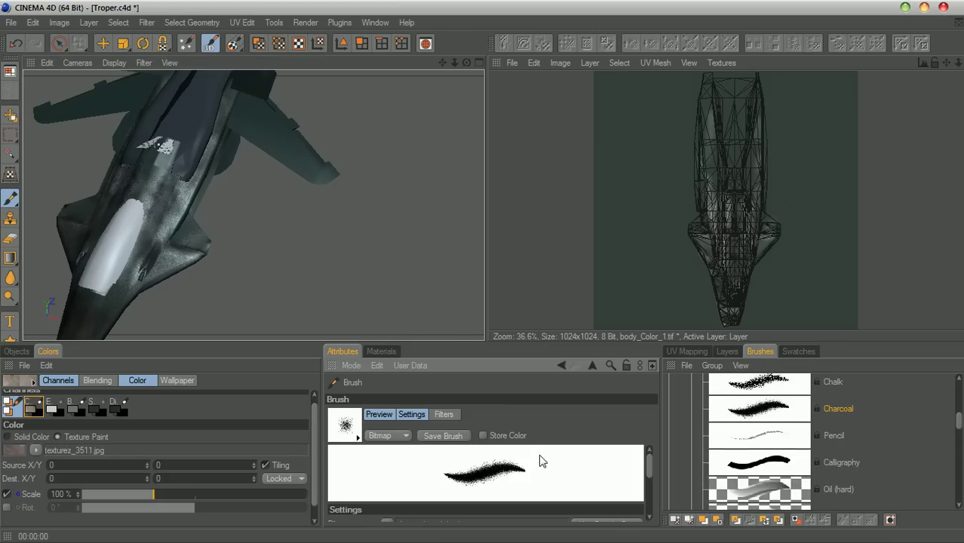
# Set the Charcoal brush's pressure to 7%
pyautogui.moveTo(644, 463); pyautogui.dragTo(645, 483)
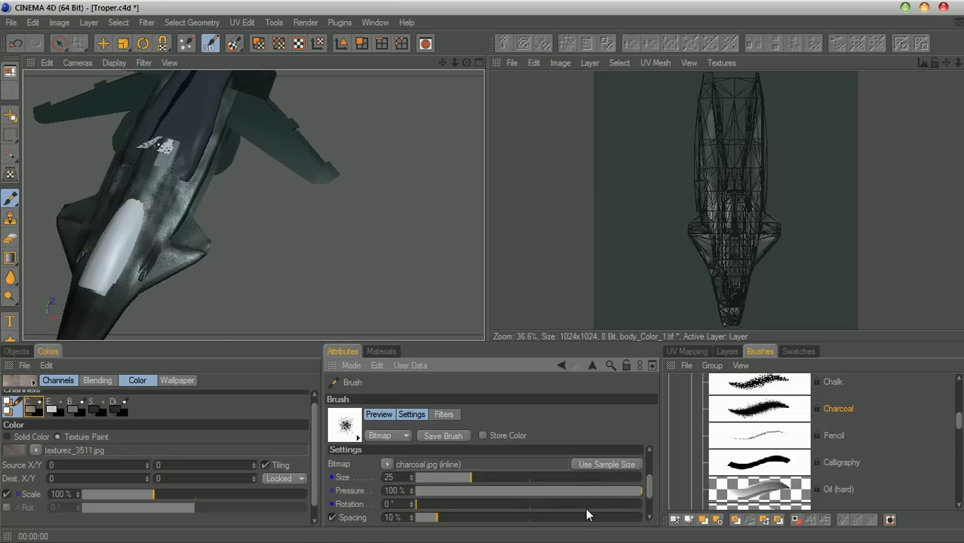
pyautogui.moveTo(523, 489); pyautogui.dragTo(432, 491)
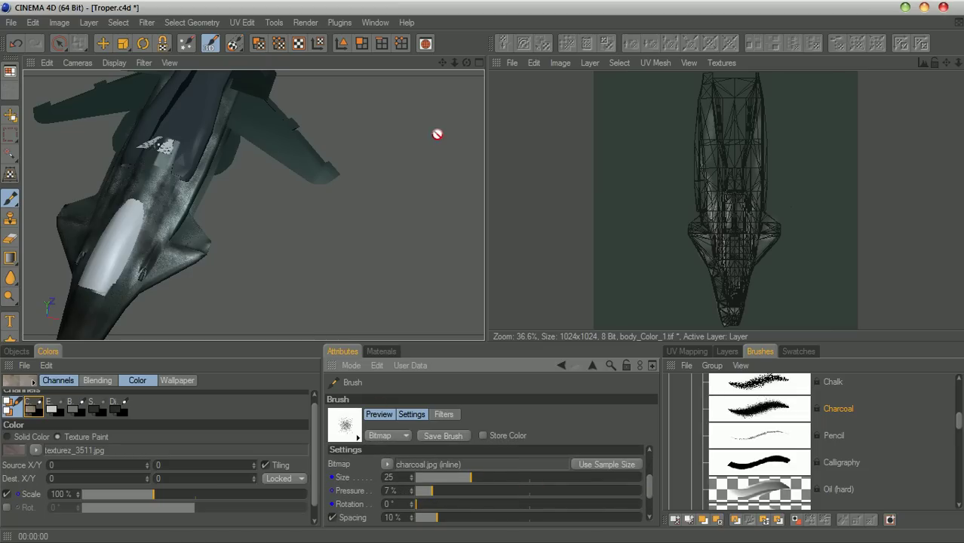
# Examine the painted nose, canopy surroundings and front fins from several angles and in a rendered preview
pyautogui.moveTo(443, 64)
pyautogui.mouseDown()
pyautogui.moveTo(467, 65)
pyautogui.moveTo(482, 45)
pyautogui.moveTo(554, 21)
pyautogui.mouseUp()
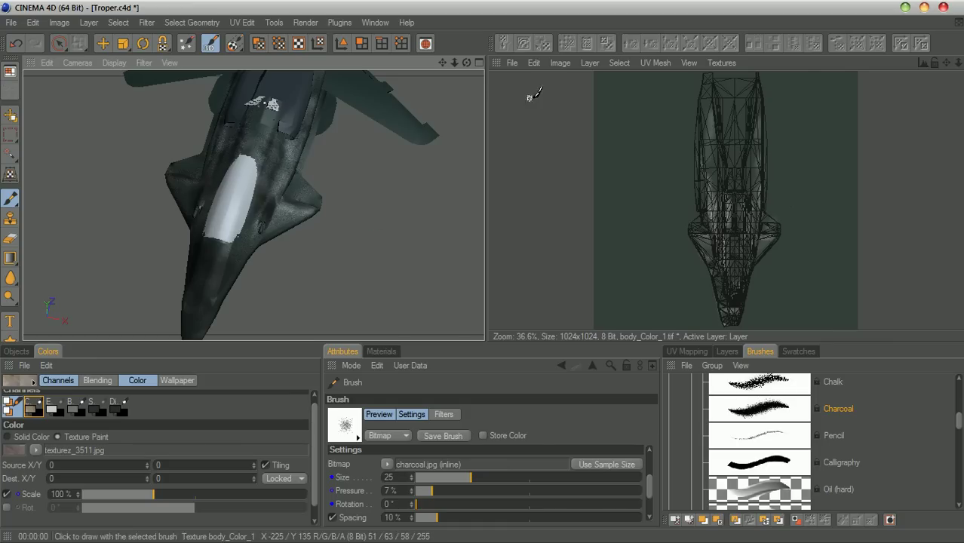
pyautogui.moveTo(466, 64); pyautogui.dragTo(466, 91)
pyautogui.moveTo(466, 62); pyautogui.dragTo(519, 177)
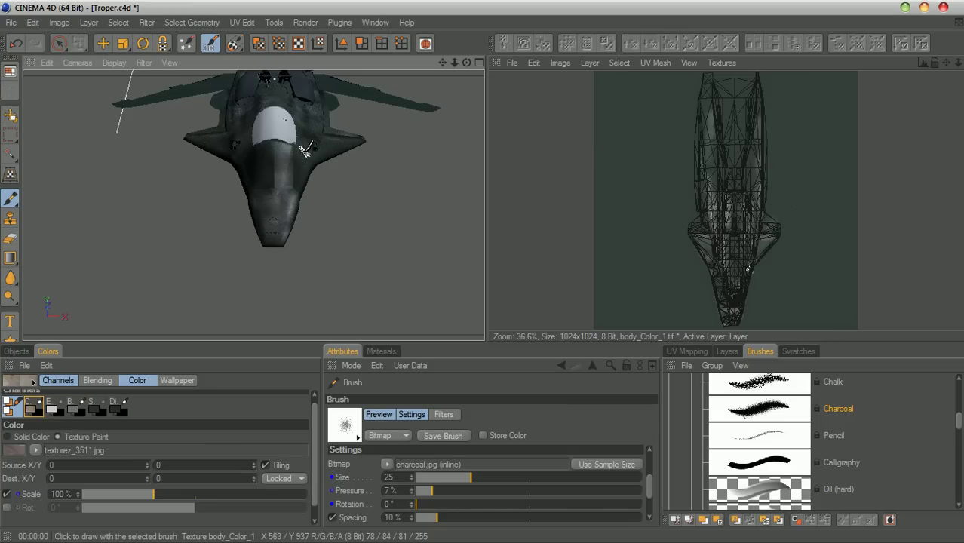
pyautogui.moveTo(466, 67); pyautogui.dragTo(316, 134)
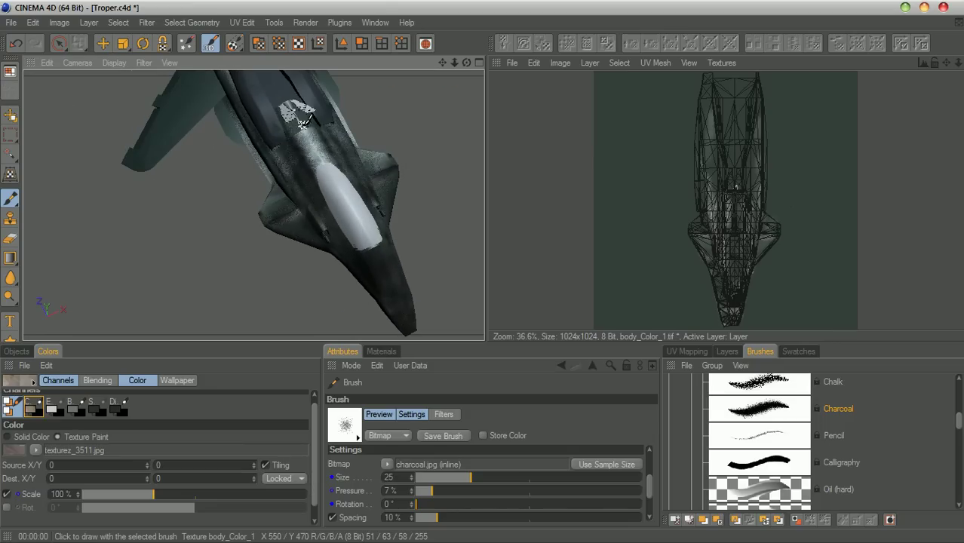
pyautogui.moveTo(443, 63); pyautogui.dragTo(383, 118)
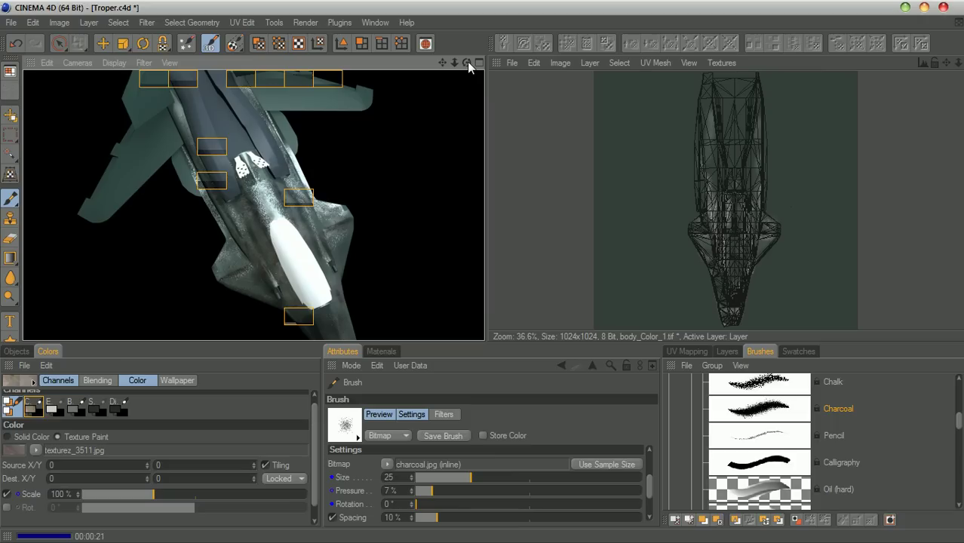
pyautogui.moveTo(466, 62); pyautogui.dragTo(441, 61)
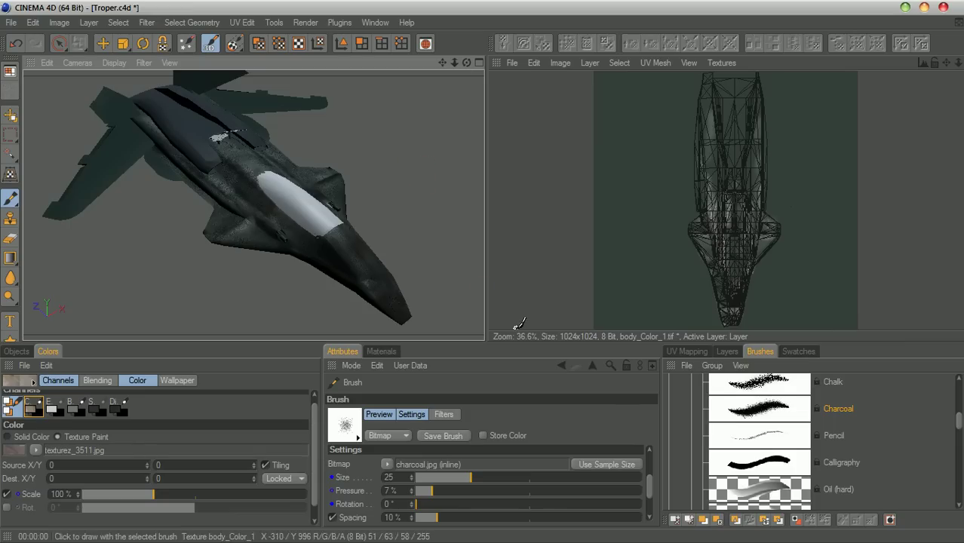
# Add a new layer to the body material's Color channel and another to its Bump channel
pyautogui.click(380, 351)
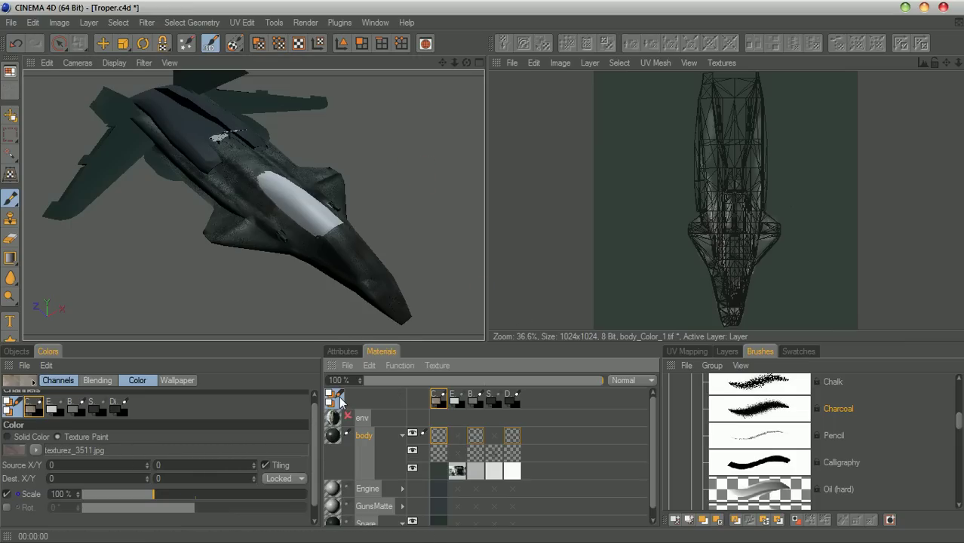
pyautogui.rightClick(440, 442)
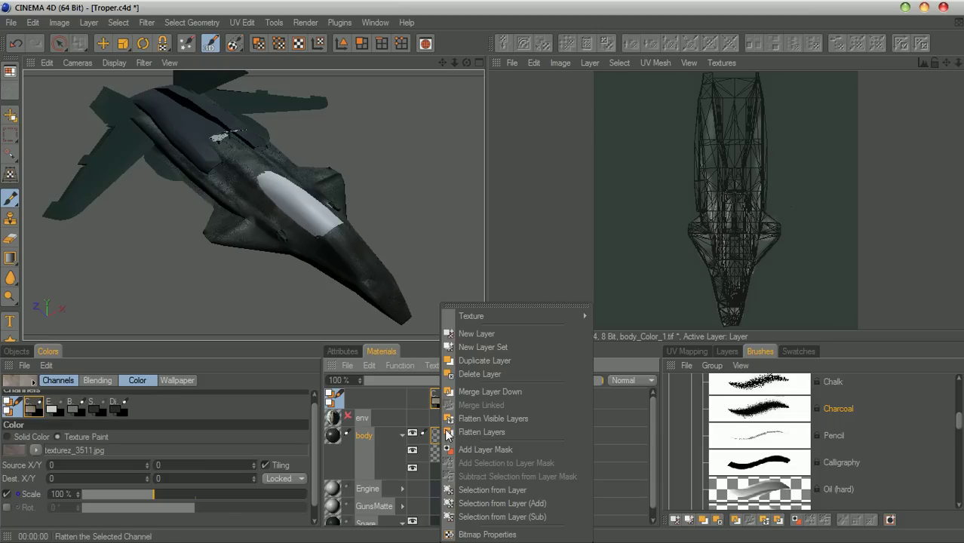
pyautogui.click(460, 332)
pyautogui.rightClick(473, 456)
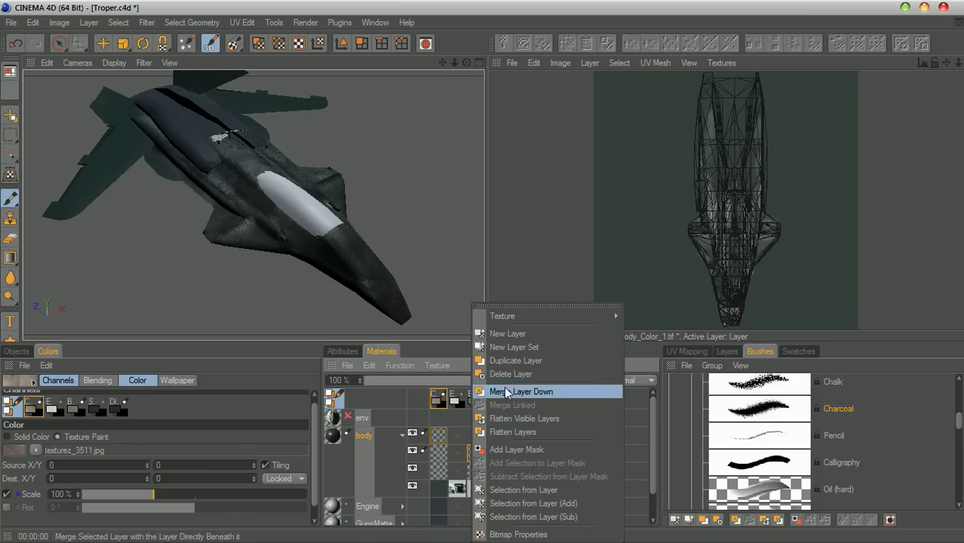
pyautogui.click(504, 336)
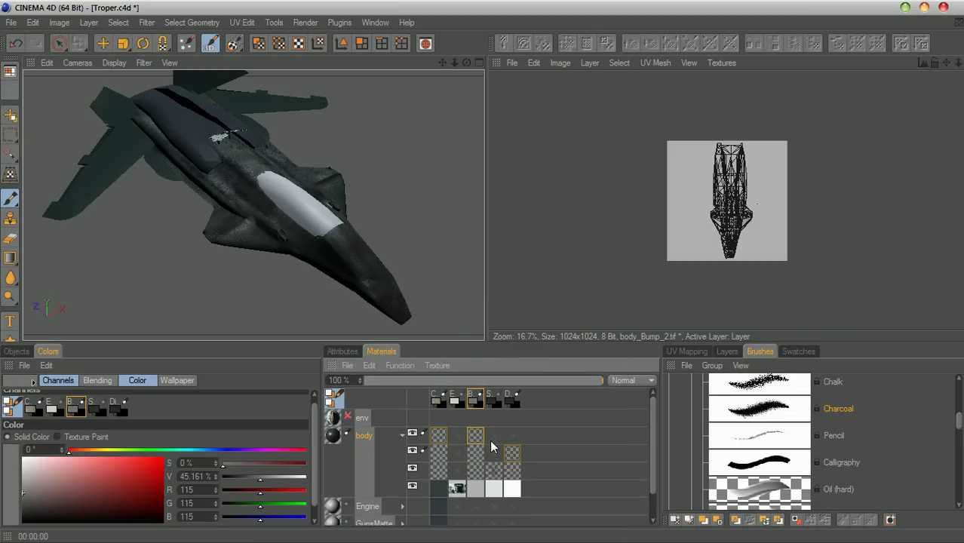
# Make the body material's new Bump layer active for painting and choose the Pencil brush preset
pyautogui.click(516, 399)
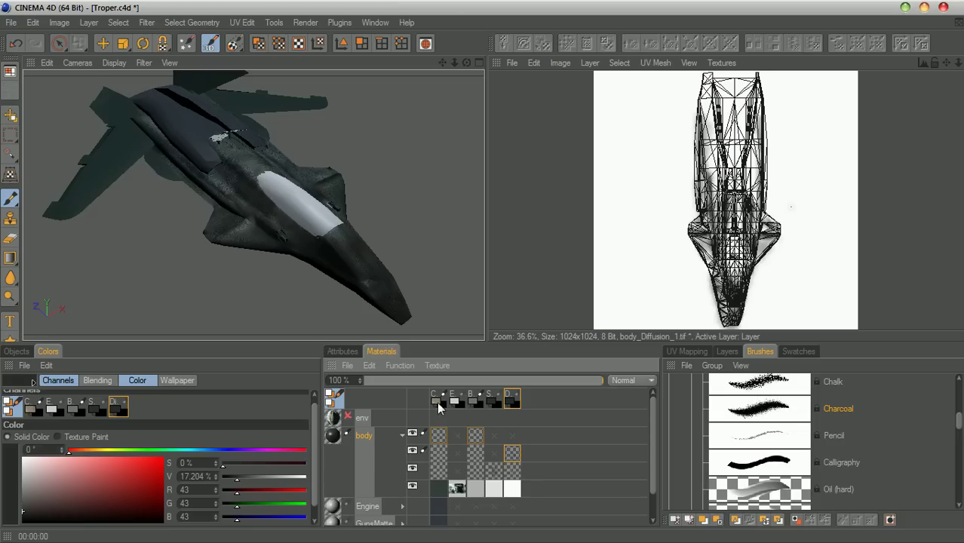
pyautogui.click(471, 400)
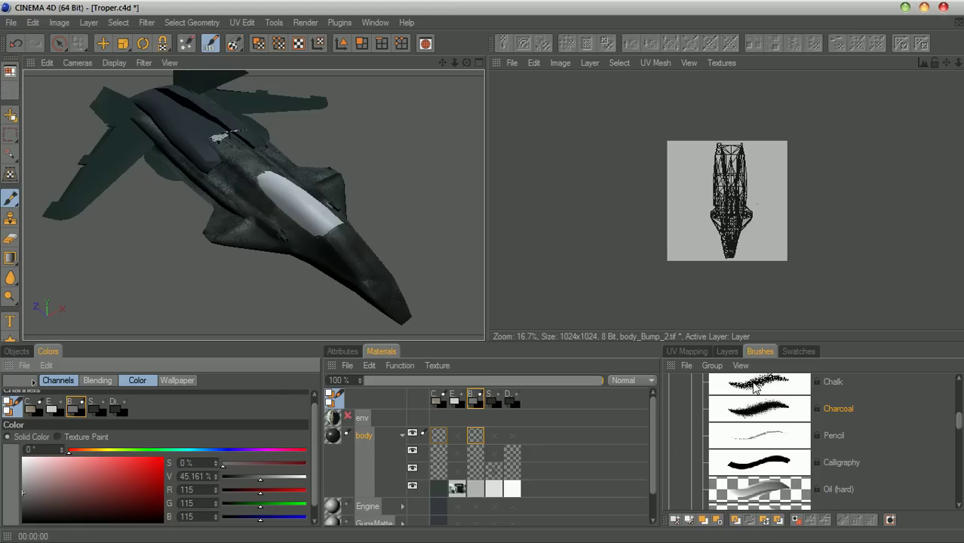
pyautogui.click(760, 436)
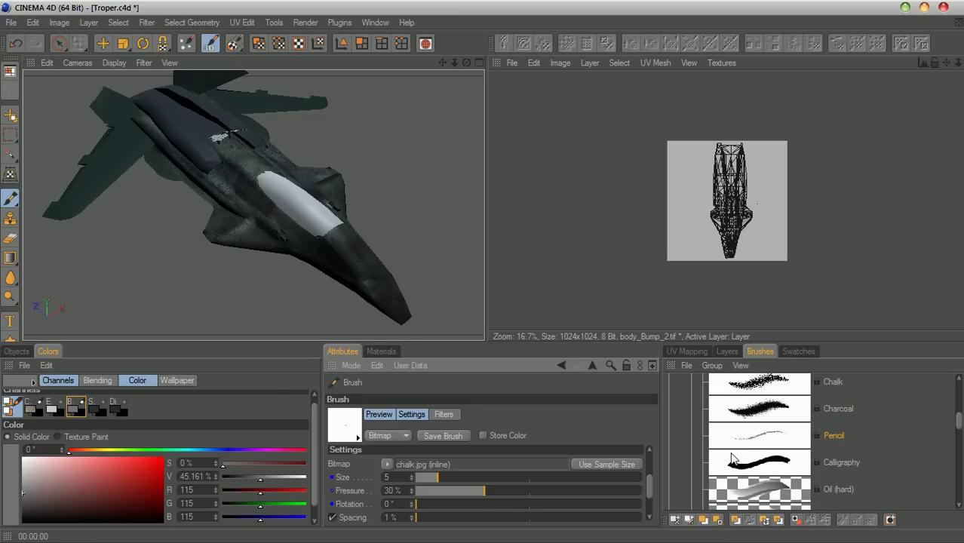
# Switch the Bump channel's paint source to Texture Paint and load MetalMixed0007.jpg from the Assets-tex folder
pyautogui.click(382, 353)
pyautogui.click(351, 352)
pyautogui.click(58, 436)
pyautogui.click(35, 451)
pyautogui.click(52, 478)
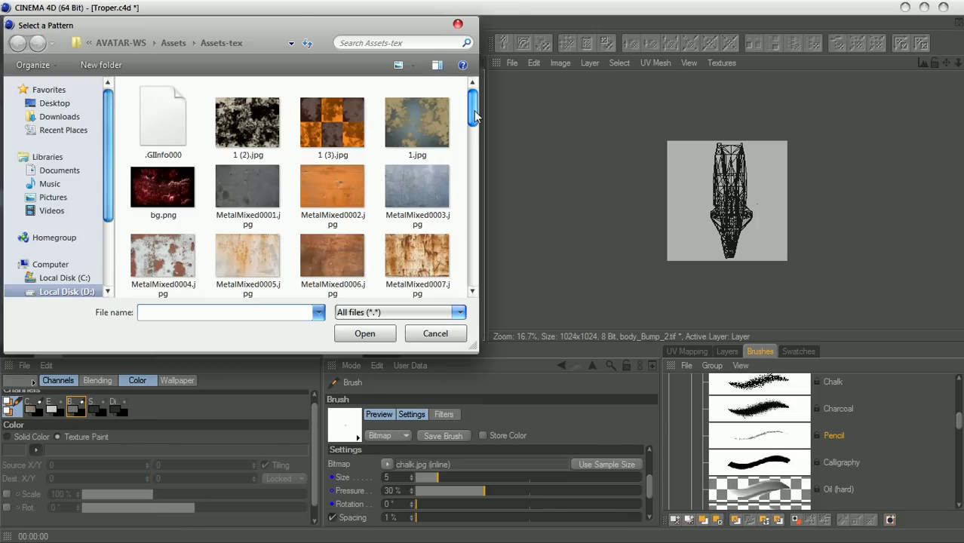
pyautogui.doubleClick(423, 258)
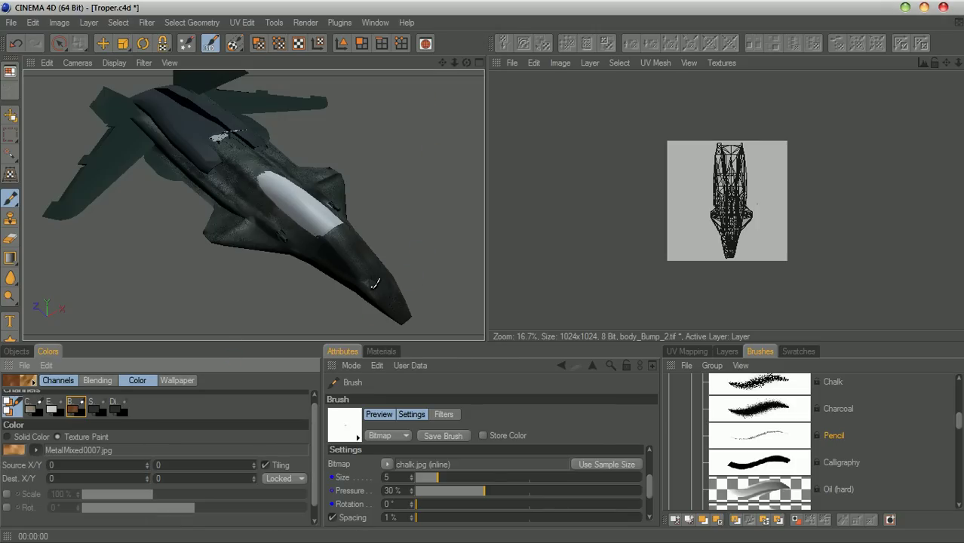
# Enlarge the Pencil brush to size 10 for painting the fuselage around the canopy
pyautogui.moveTo(371, 286); pyautogui.dragTo(376, 287, button='middle')
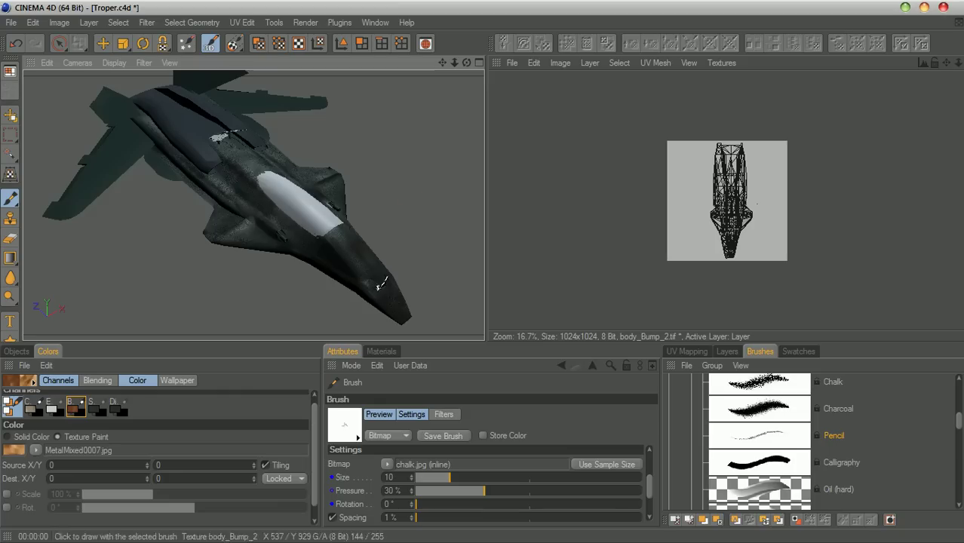
pyautogui.moveTo(466, 64); pyautogui.dragTo(484, 276)
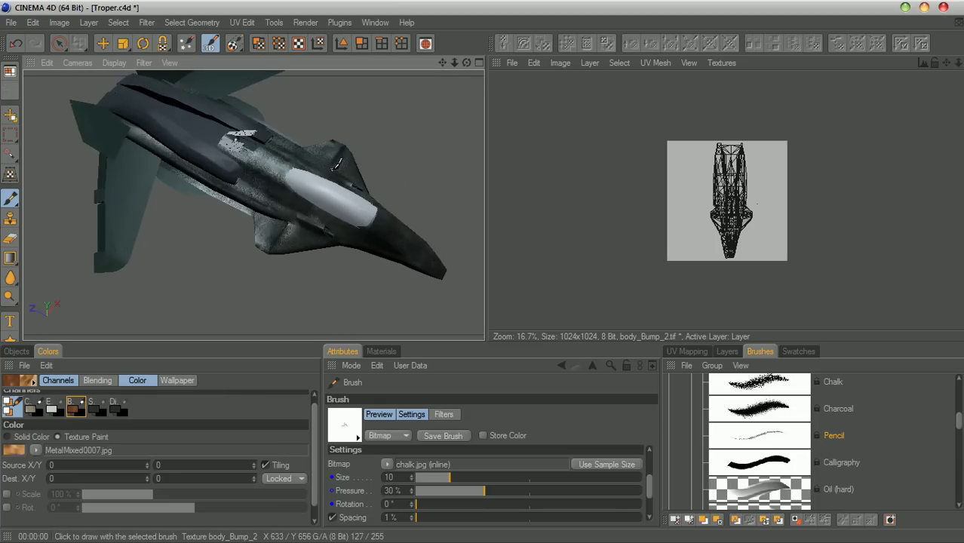
pyautogui.scroll(3, 329, 160)
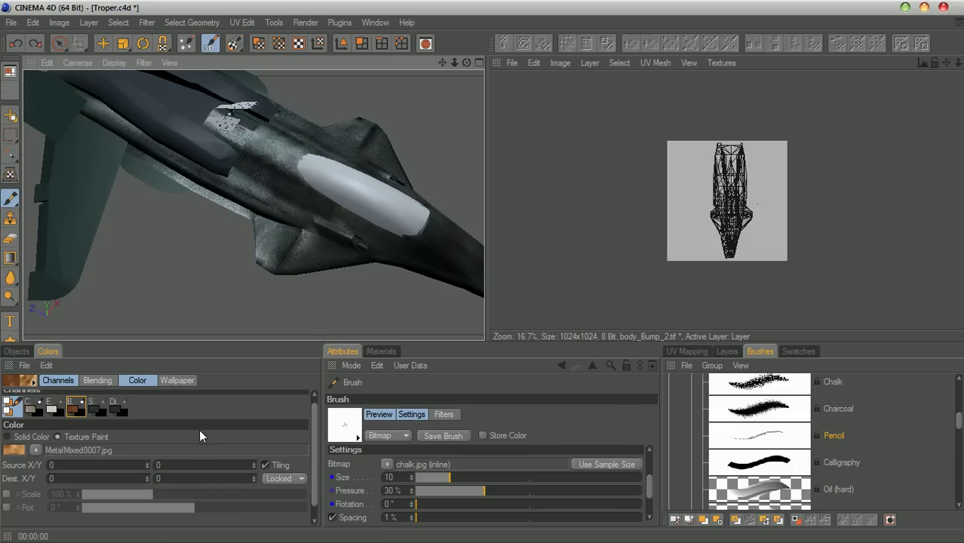
# Edit the MetalMixed0007.jpg pattern in BodyPaint 3D and boost its contrast with Levels, using input levels 99 and 174 and output maximum 234
pyautogui.click(36, 451)
pyautogui.click(88, 508)
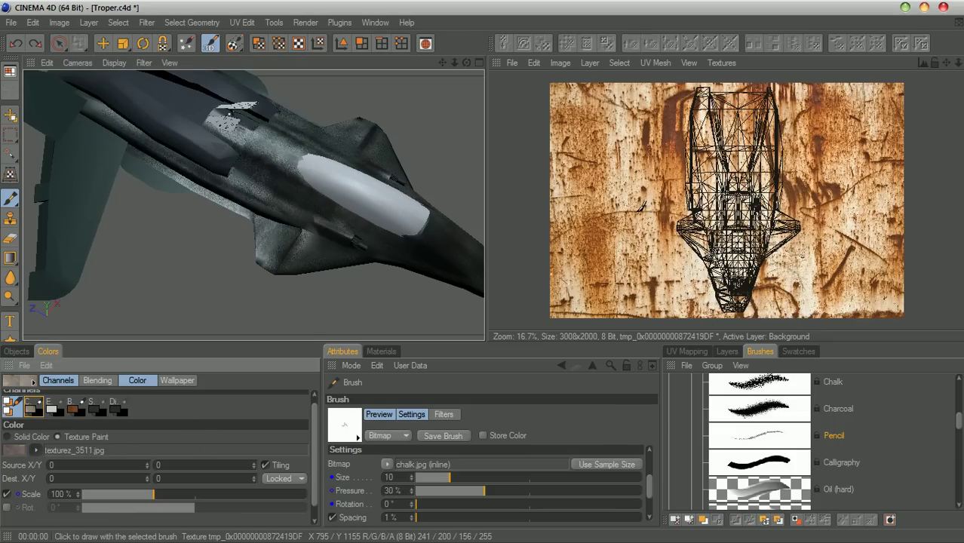
pyautogui.click(151, 23)
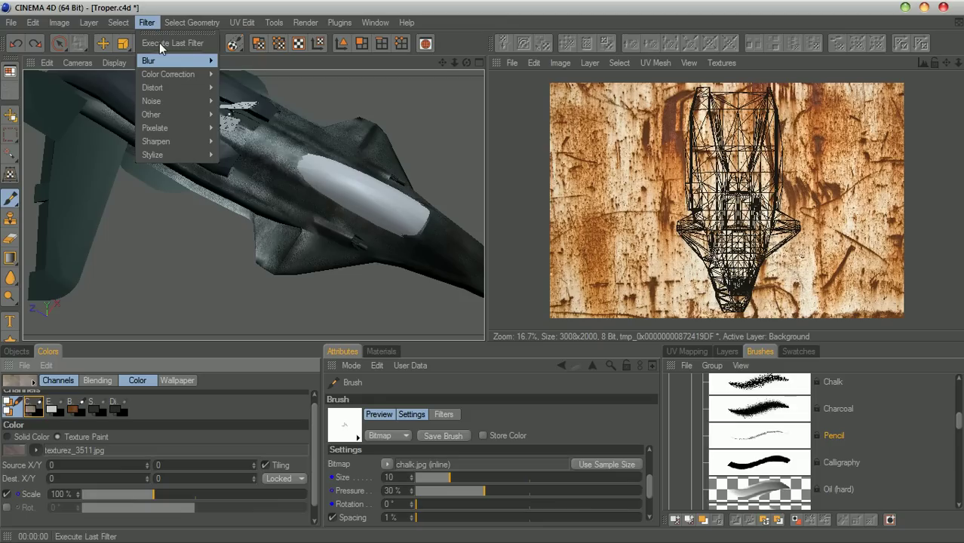
pyautogui.moveTo(178, 60)
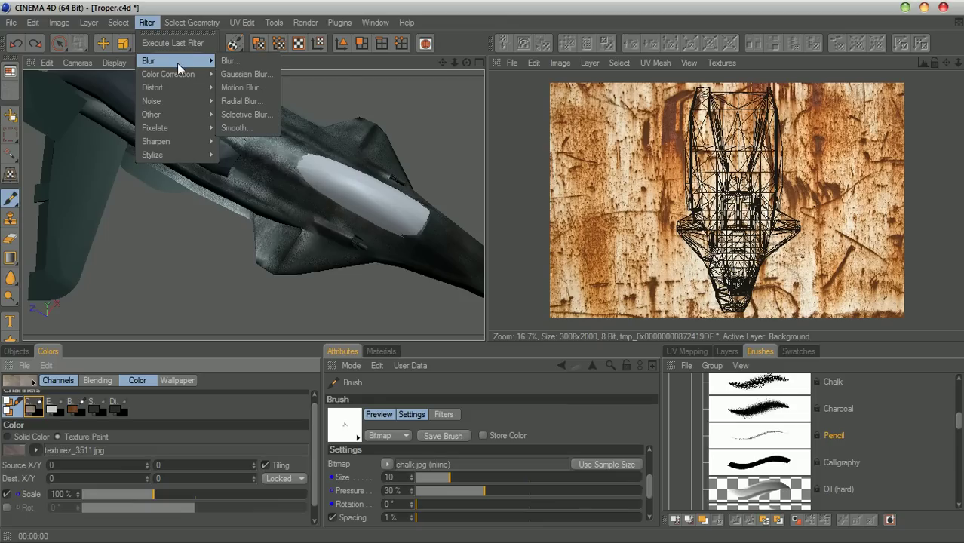
pyautogui.click(252, 85)
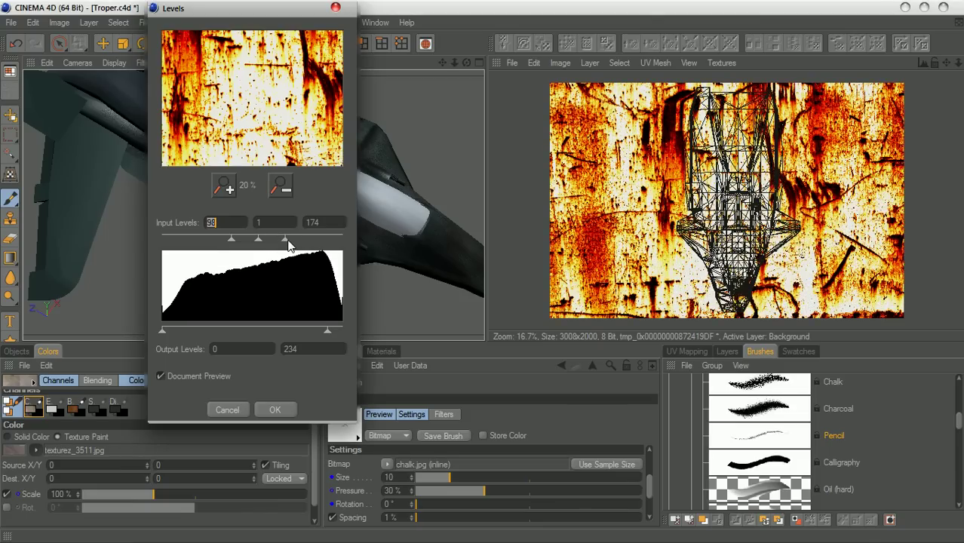
pyautogui.click(274, 408)
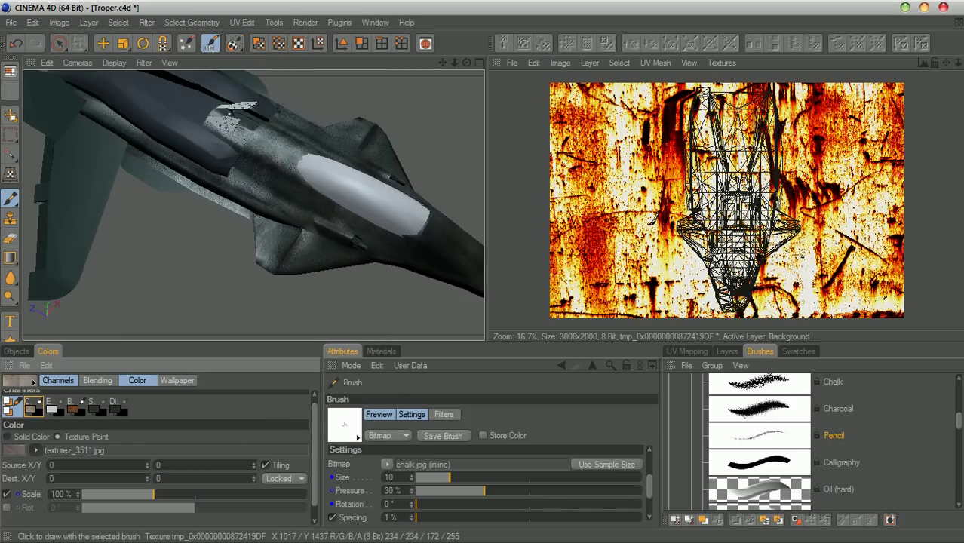
pyautogui.click(722, 64)
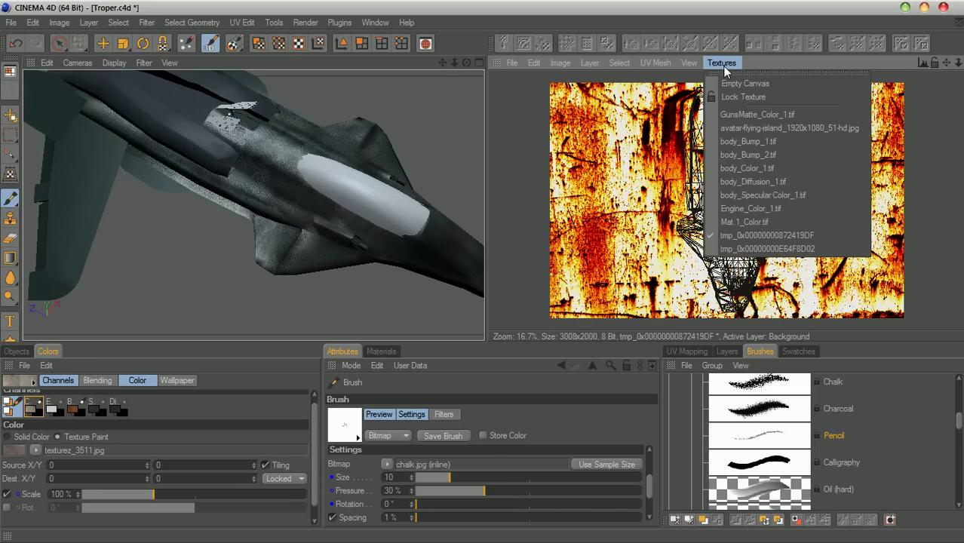
pyautogui.click(723, 65)
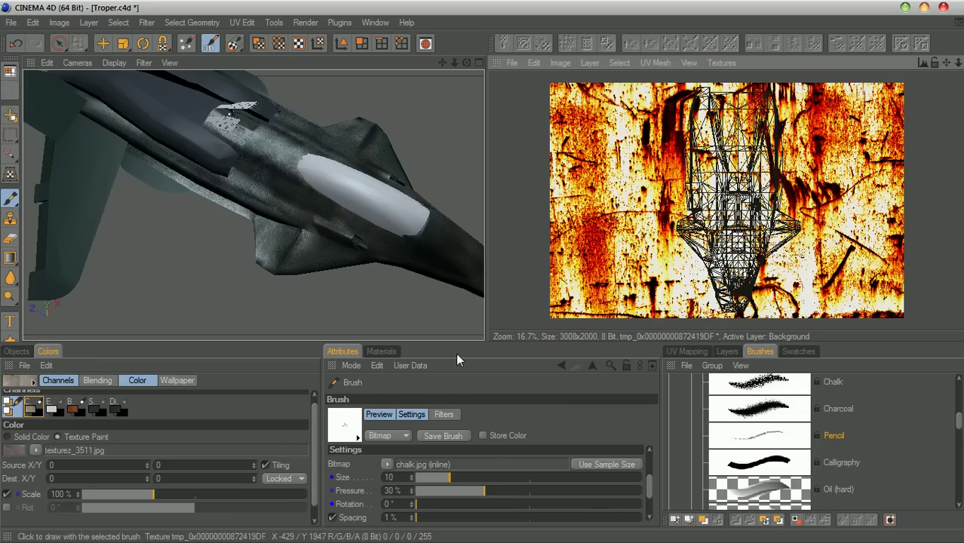
pyautogui.click(731, 66)
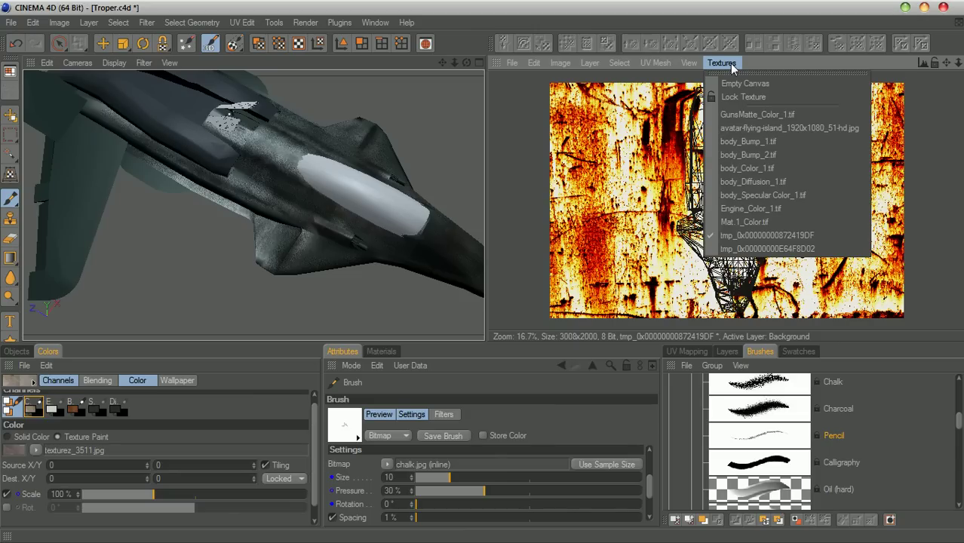
pyautogui.click(731, 67)
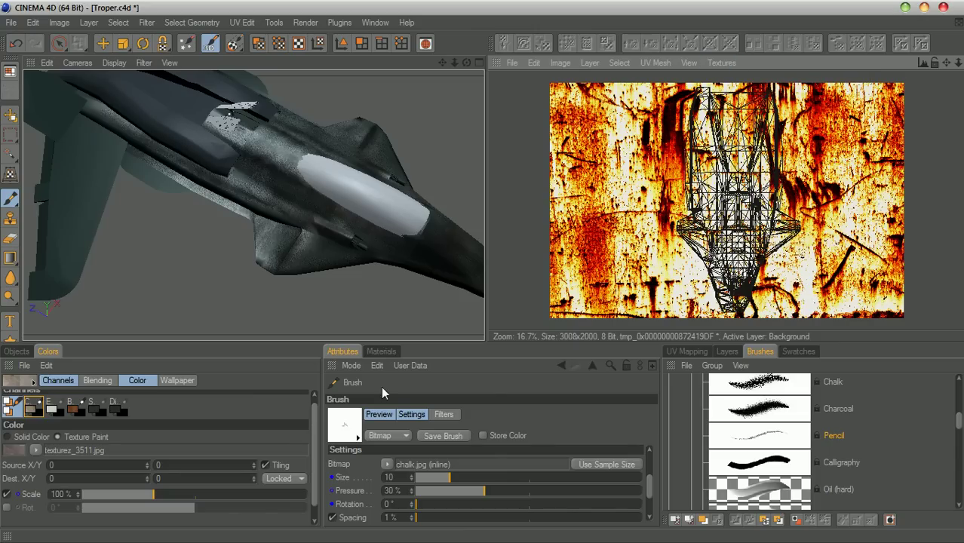
# Leave the rust pattern and make the body material's top Color layer active again
pyautogui.click(381, 351)
pyautogui.click(435, 439)
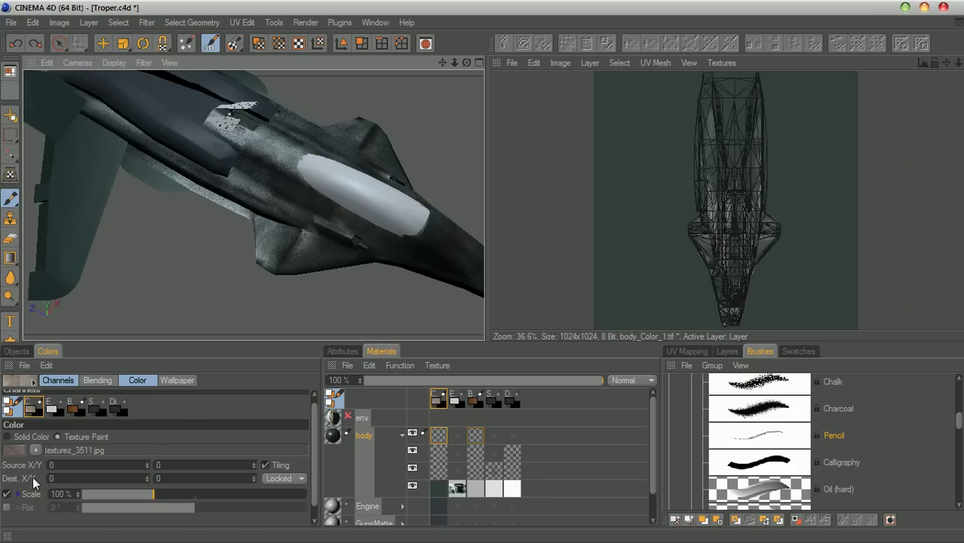
pyautogui.click(34, 451)
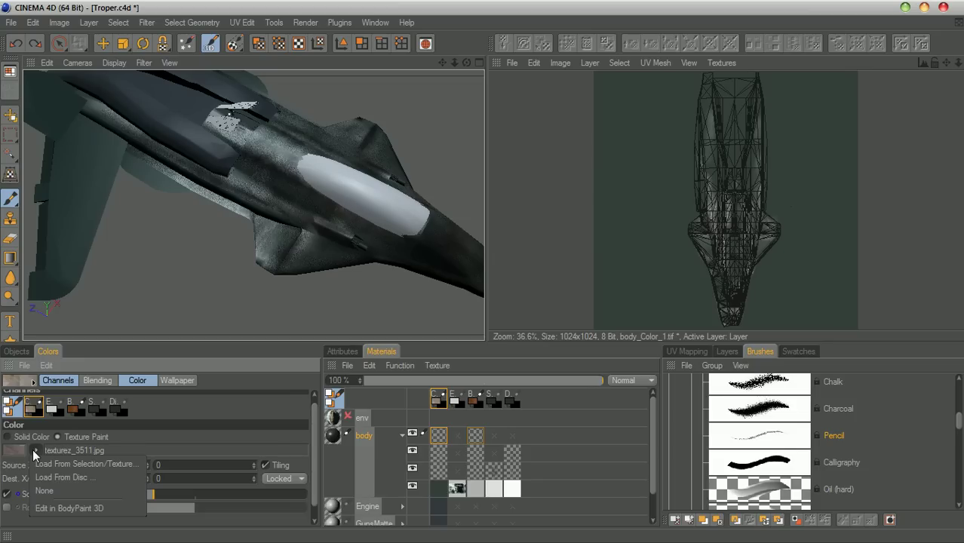
pyautogui.click(34, 451)
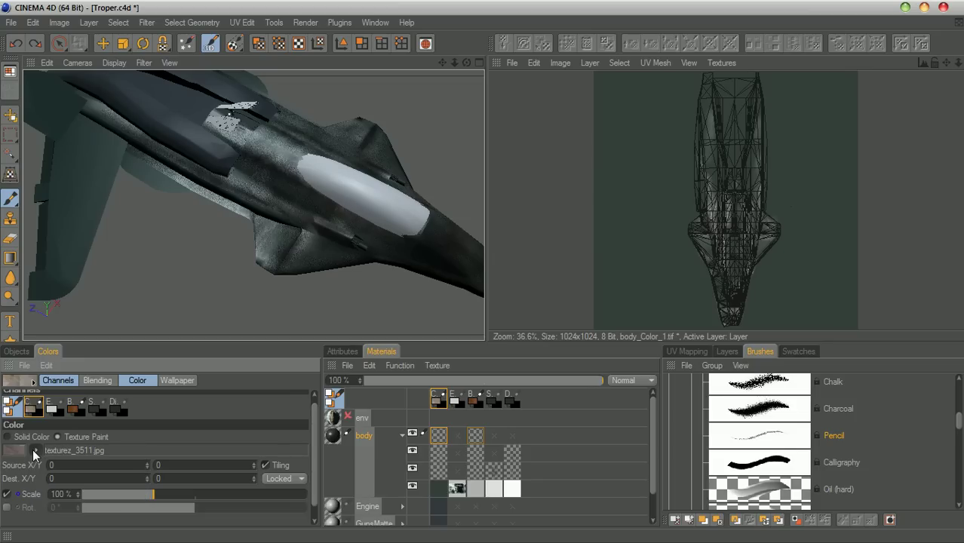
# Add a new layer to the body material's Specular Color channel and try a Pencil stroke along the fuselage beside the canopy
pyautogui.rightClick(493, 468)
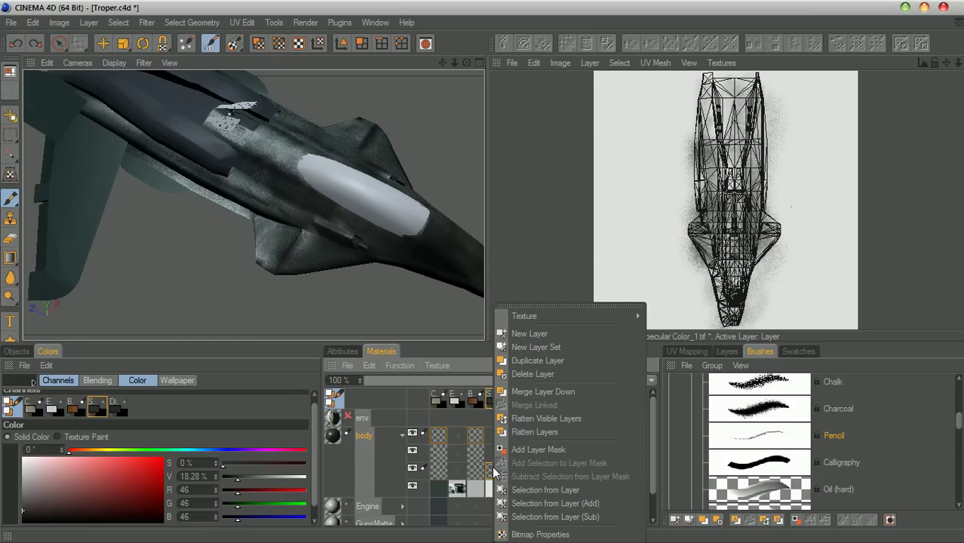
pyautogui.click(529, 333)
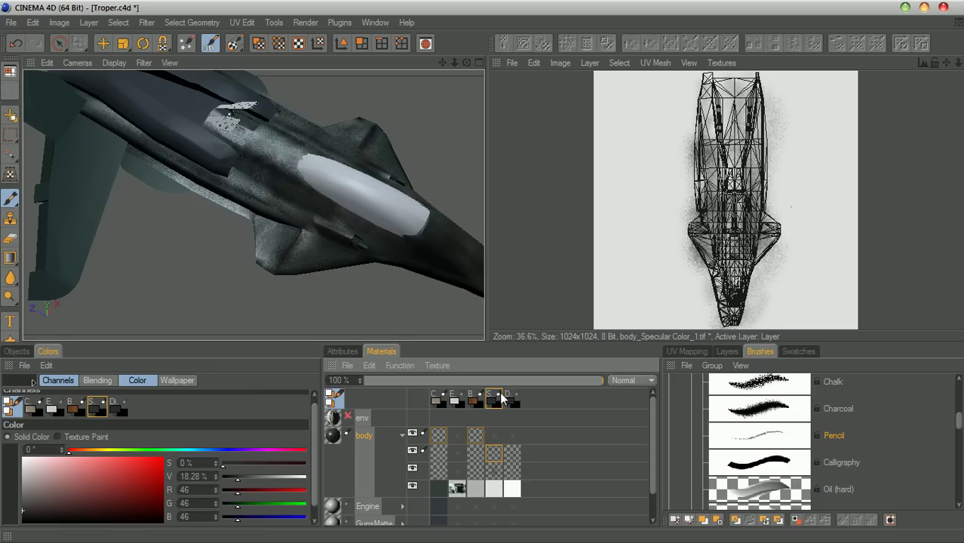
pyautogui.moveTo(277, 183); pyautogui.dragTo(346, 211)
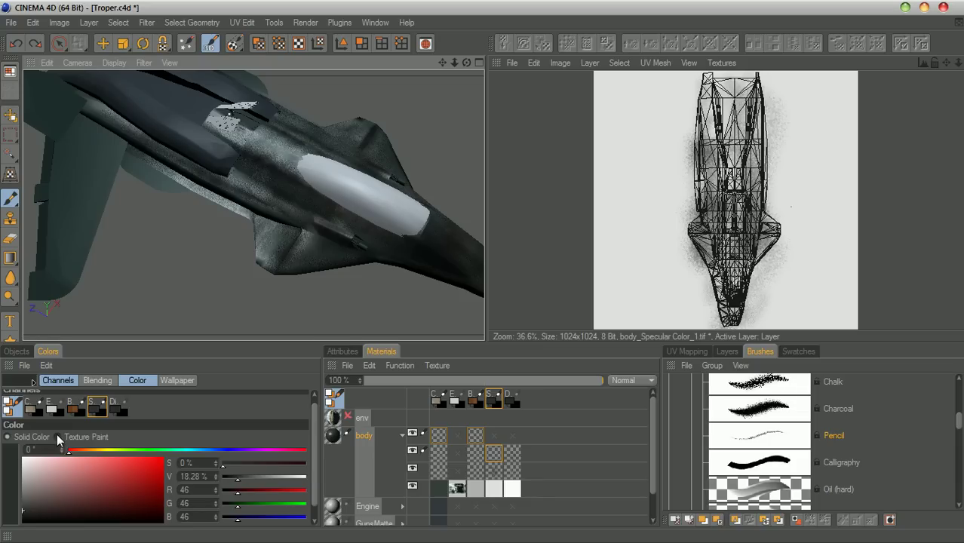
# Load MetalMixed0007.jpg from disc as the body's Color channel texture paint and try a Pencil stroke on the fuselage beside the canopy
pyautogui.click(441, 405)
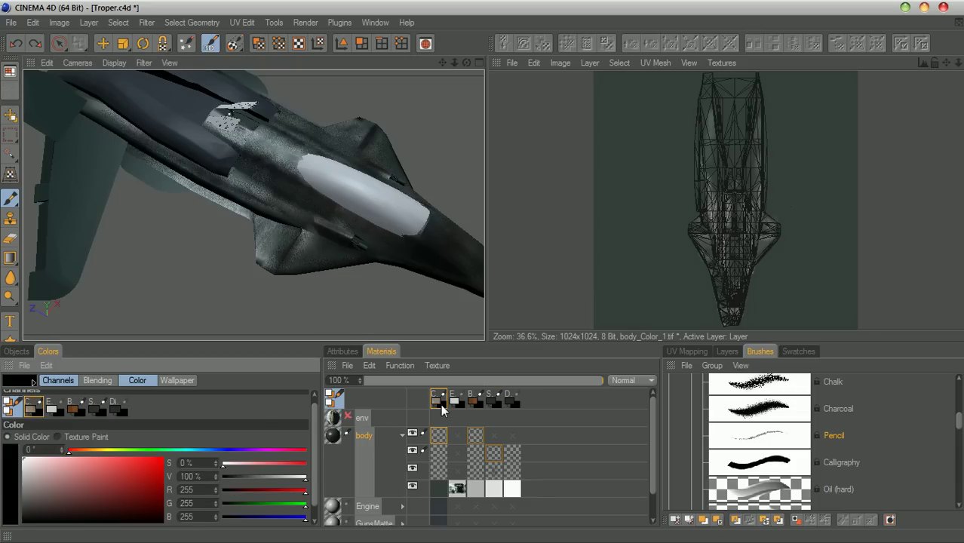
pyautogui.click(59, 436)
pyautogui.click(38, 451)
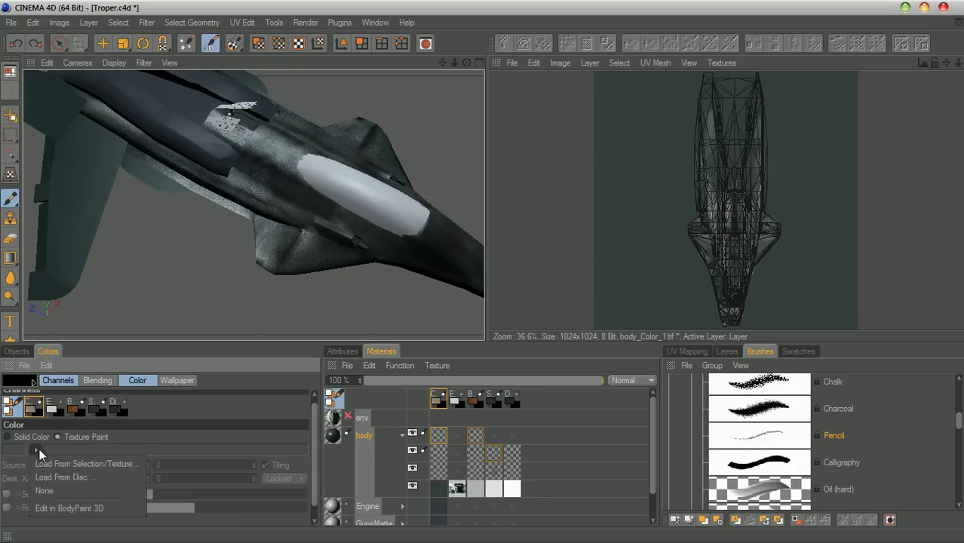
pyautogui.click(75, 478)
pyautogui.doubleClick(411, 260)
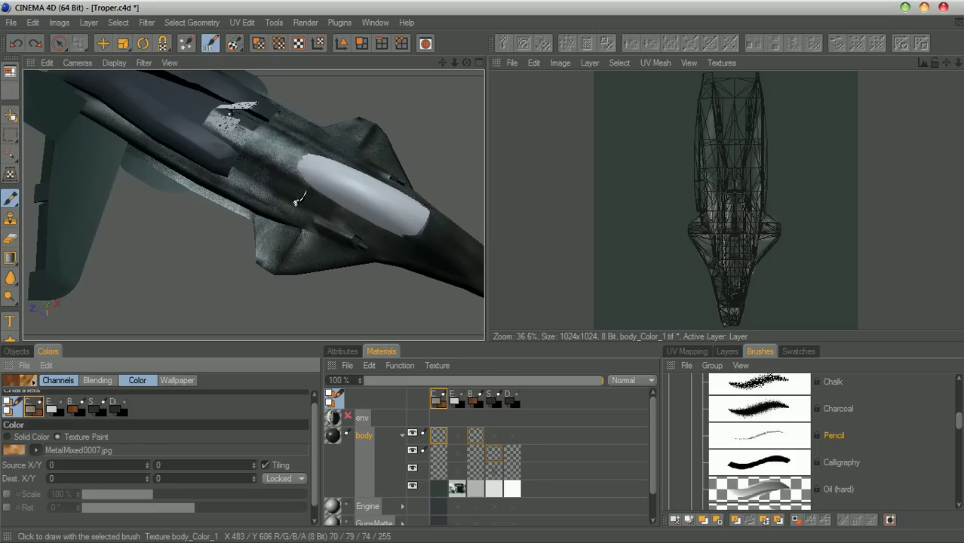
pyautogui.moveTo(270, 179); pyautogui.dragTo(307, 200)
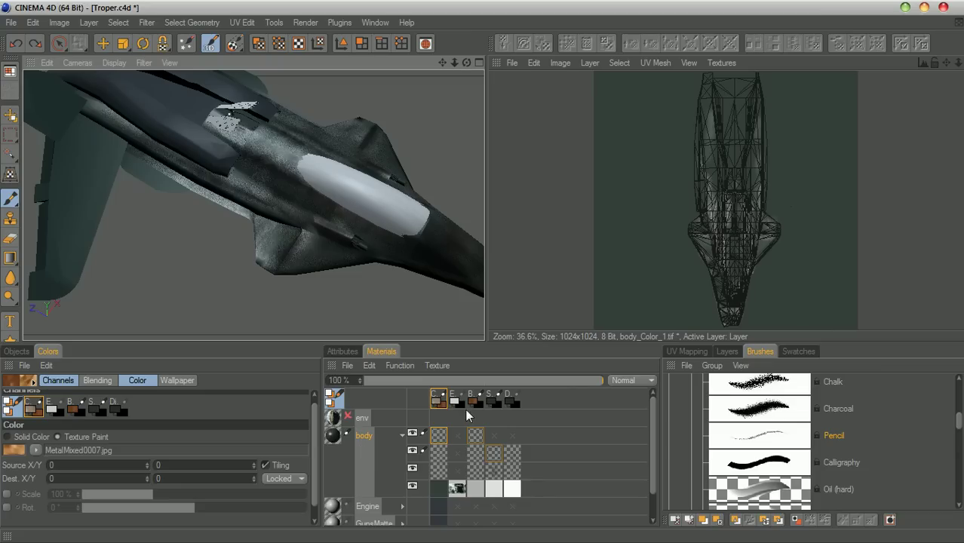
# Set the texture paint scale of the body's Bump channel to 1% and try a Pencil stroke on the fuselage
pyautogui.click(498, 398)
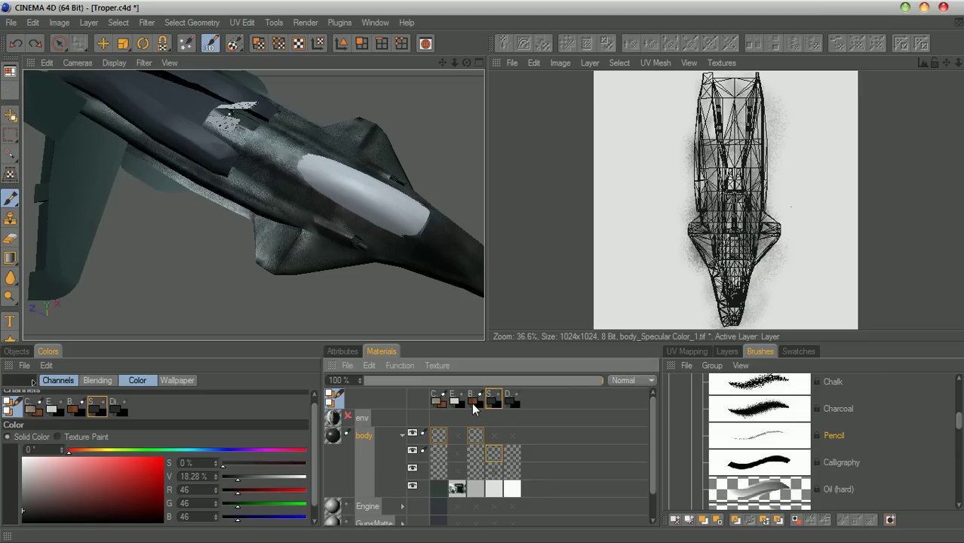
pyautogui.click(473, 401)
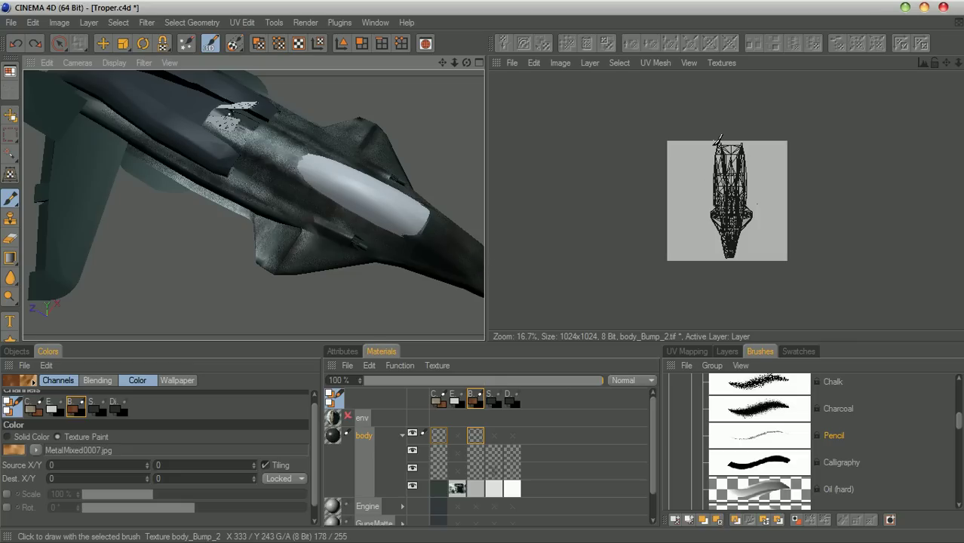
pyautogui.click(721, 63)
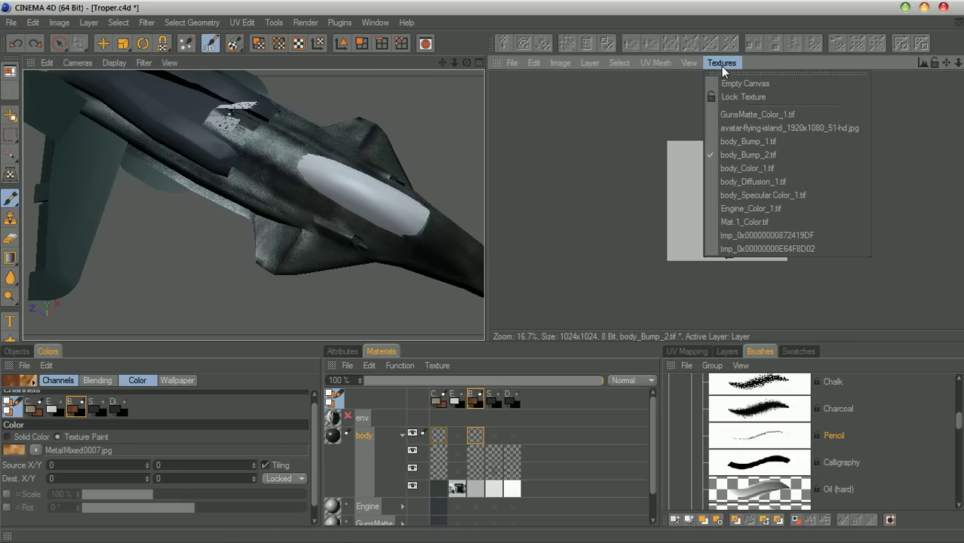
pyautogui.click(721, 64)
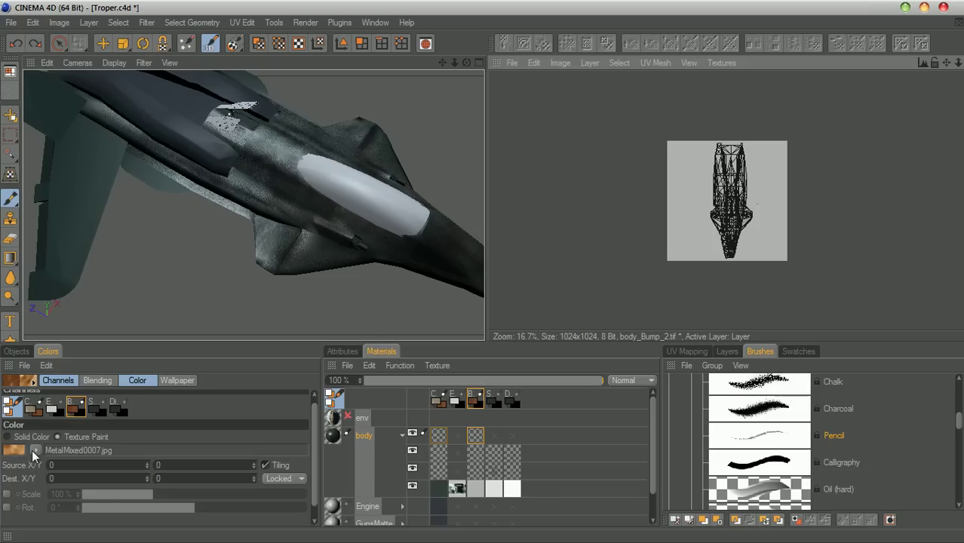
pyautogui.click(7, 494)
pyautogui.moveTo(149, 495); pyautogui.dragTo(91, 494)
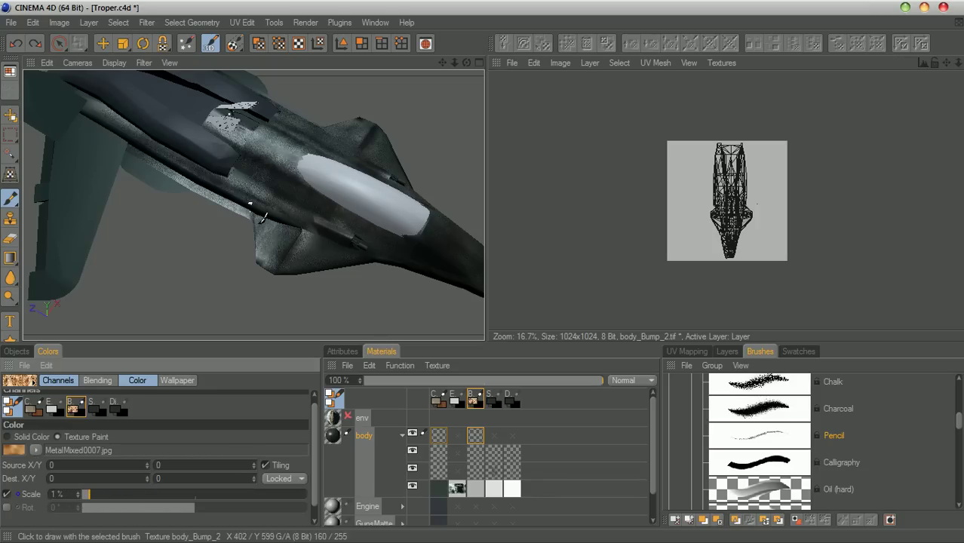
pyautogui.moveTo(263, 159); pyautogui.dragTo(285, 184)
pyautogui.hotkey('ctrl', 'z')
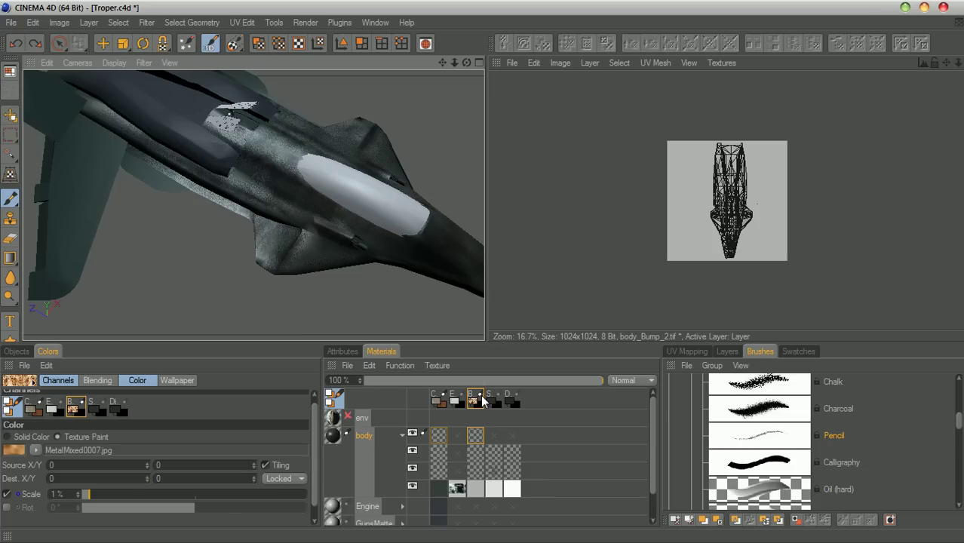
# Replace texturez_3511.jpg with MetalMixed0007.jpg as the Color channel's texture paint and try a Pencil stroke beside the canopy
pyautogui.click(440, 401)
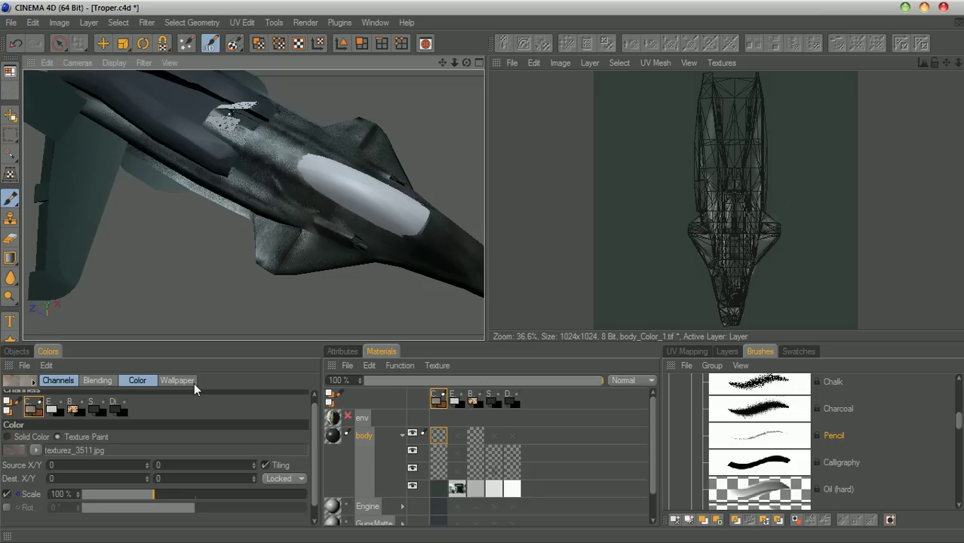
pyautogui.click(36, 450)
pyautogui.click(84, 477)
pyautogui.click(417, 261)
pyautogui.doubleClick(417, 261)
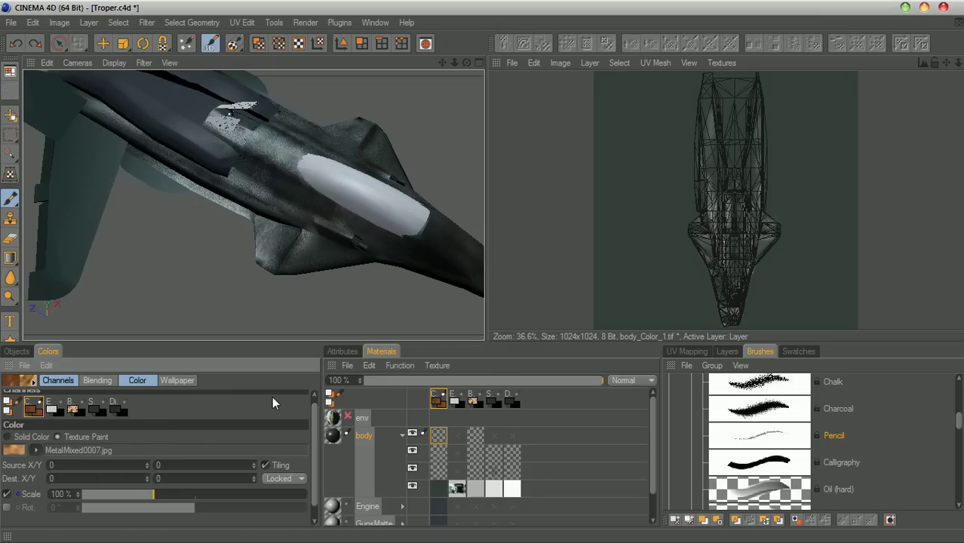
pyautogui.moveTo(270, 178); pyautogui.dragTo(320, 217)
pyautogui.press('ctrl')
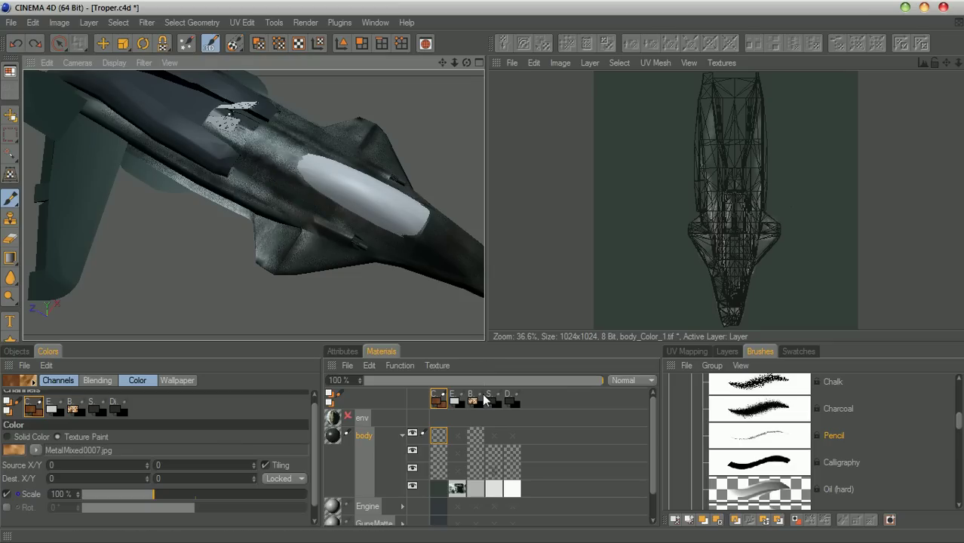
# Activate the Color and Bump channels for painting together, try a Pencil stroke beside the canopy and undo it
pyautogui.click(481, 399)
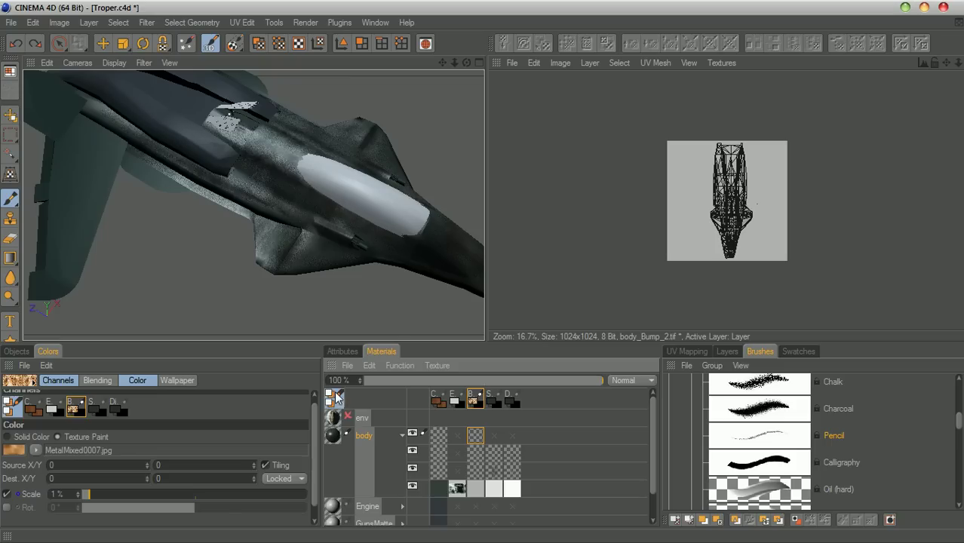
pyautogui.click(441, 399)
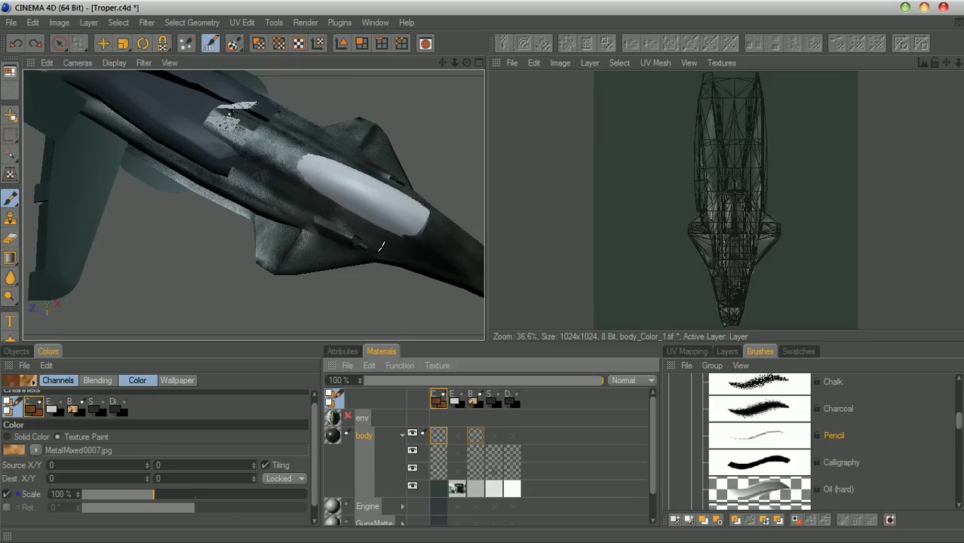
pyautogui.moveTo(264, 178); pyautogui.dragTo(343, 223)
pyautogui.hotkey('ctrl', 'z')
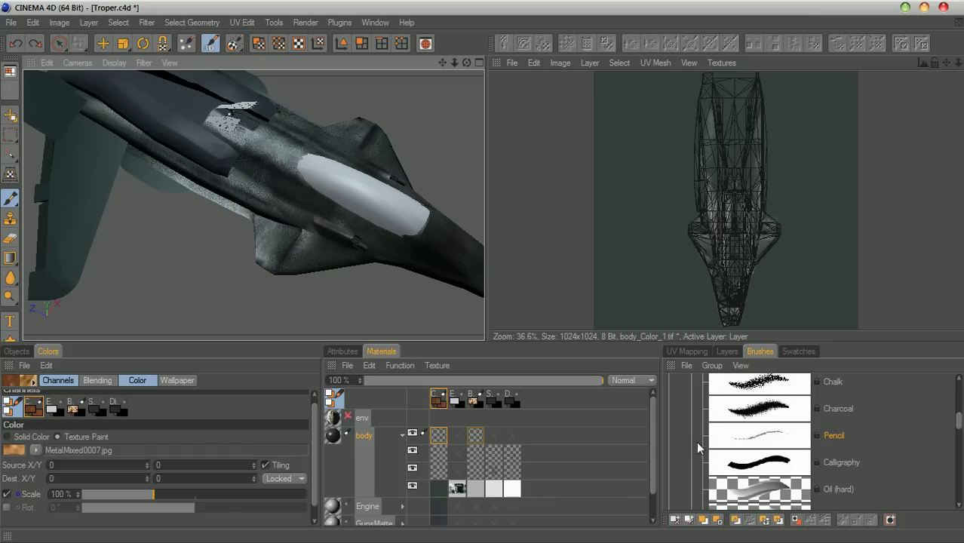
# Enlarge the Pencil brush to size 59, try a rust texture stroke beside the canopy and undo it
pyautogui.click(761, 445)
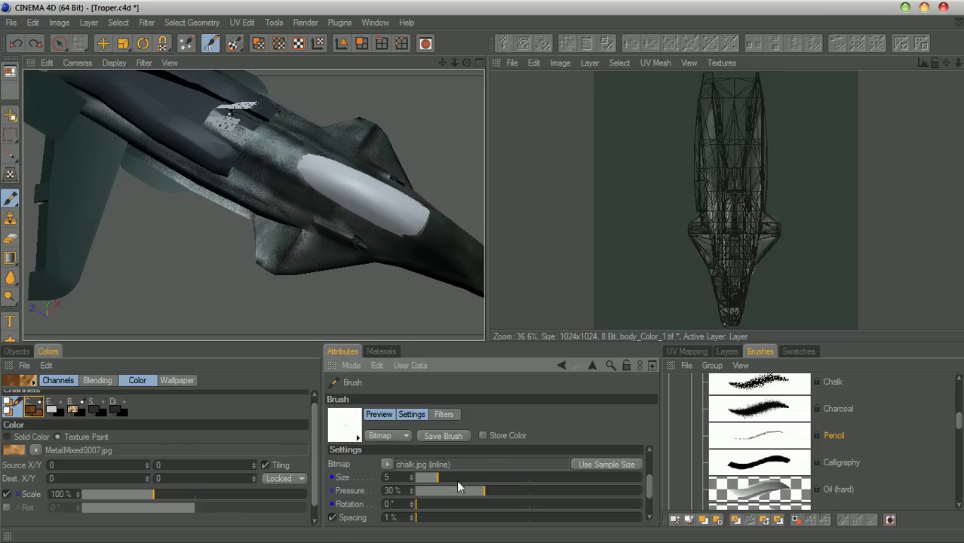
pyautogui.moveTo(435, 478); pyautogui.dragTo(503, 485)
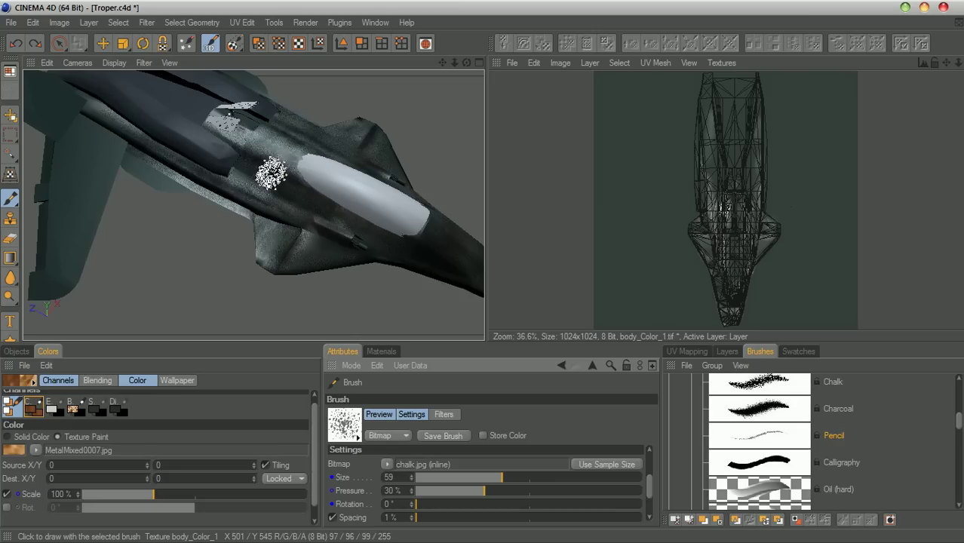
pyautogui.moveTo(270, 170)
pyautogui.mouseDown()
pyautogui.moveTo(356, 229)
pyautogui.moveTo(286, 193)
pyautogui.moveTo(333, 202)
pyautogui.moveTo(325, 206)
pyautogui.mouseUp()
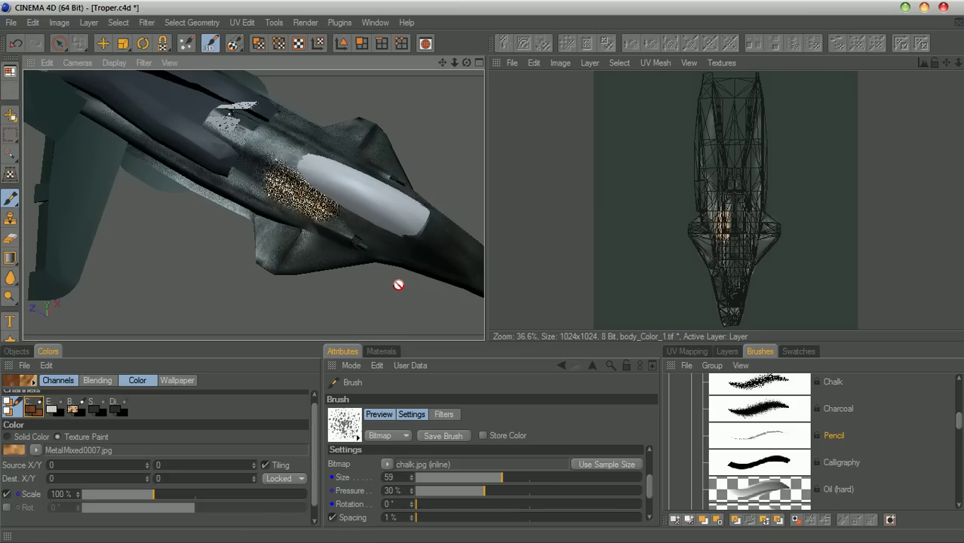
pyautogui.hotkey('ctrl', 'z')
# Set the Pencil brush to size 15 with 65% spacing, try a stroke along the fuselage beside the canopy and undo it
pyautogui.moveTo(483, 480); pyautogui.dragTo(435, 477)
pyautogui.scroll(-2, 650, 492)
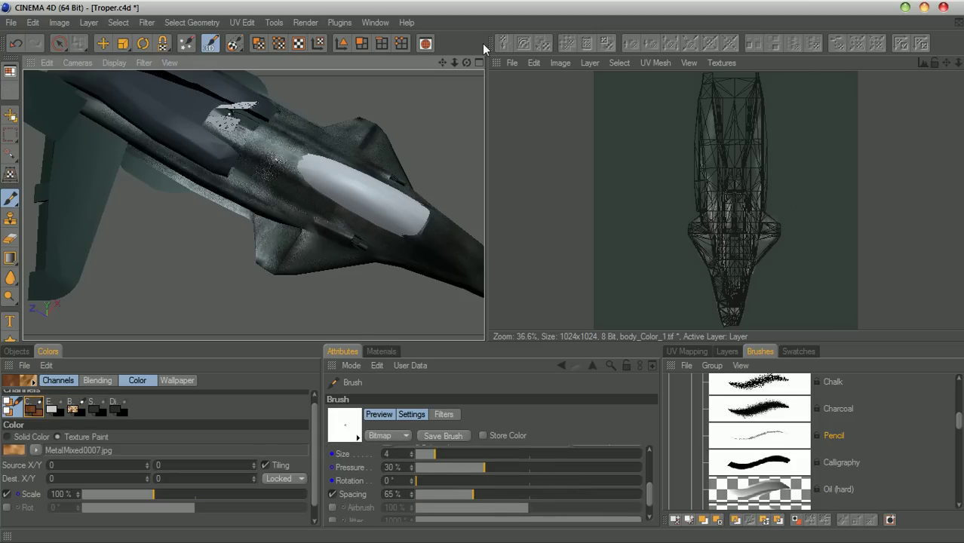
pyautogui.moveTo(511, 80); pyautogui.dragTo(557, 112)
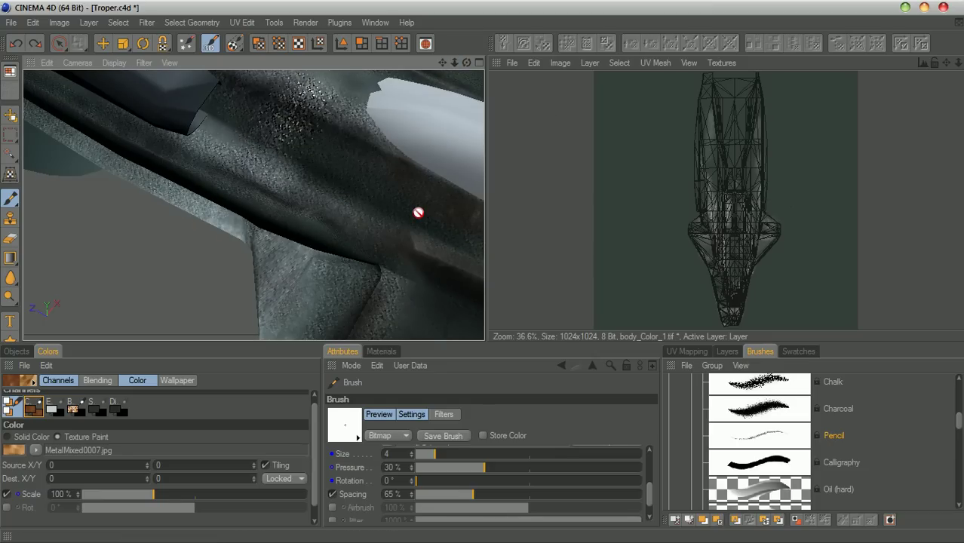
pyautogui.moveTo(438, 456); pyautogui.dragTo(457, 455)
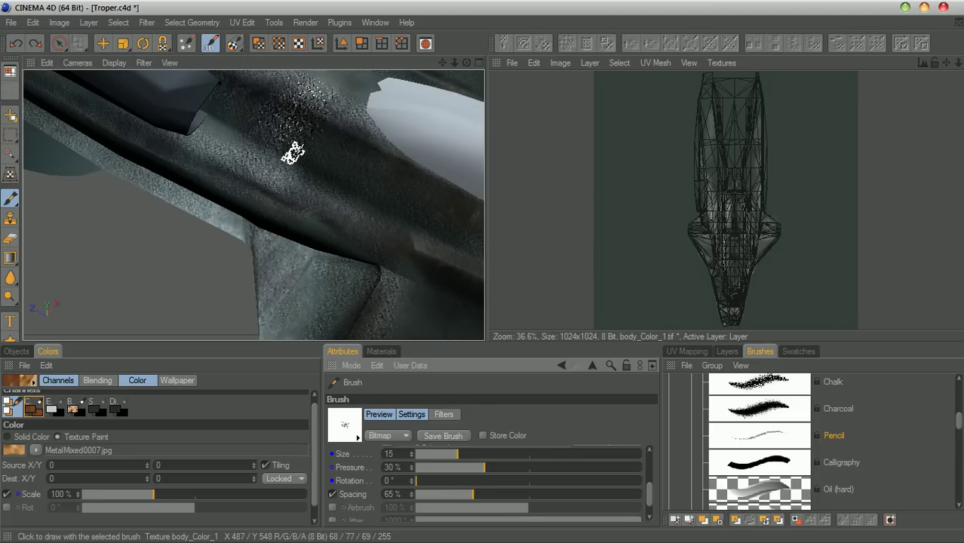
pyautogui.moveTo(343, 175); pyautogui.dragTo(439, 238)
pyautogui.scroll(-5, 409, 199)
pyautogui.scroll(1, 409, 199)
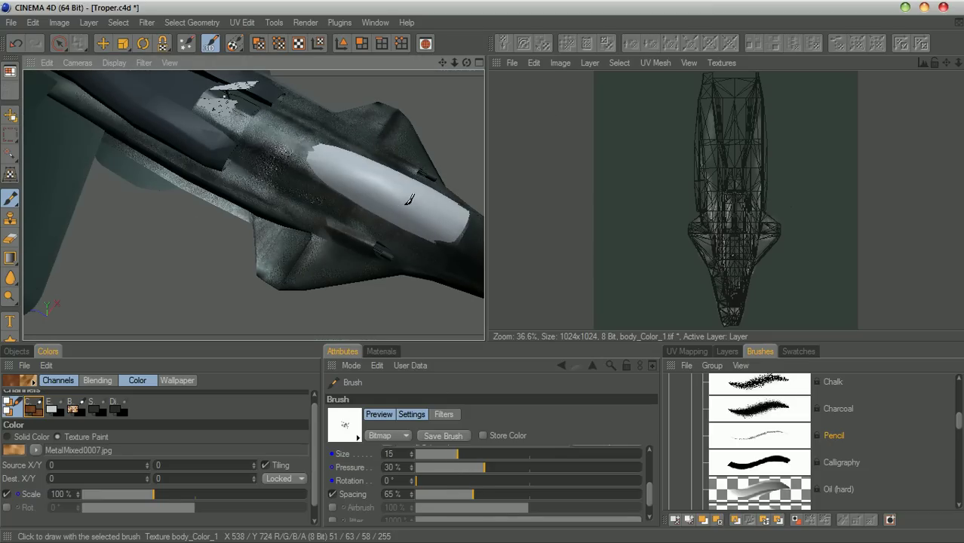
pyautogui.hotkey('ctrl', 'z')
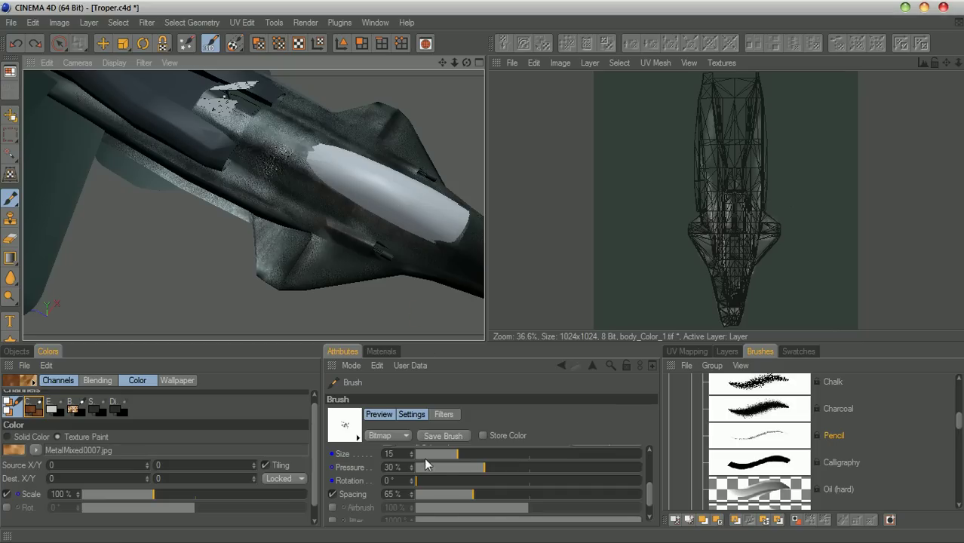
# Switch to the Pixel Airbrush brush, try a stroke along the fuselage beside the canopy and undo it
pyautogui.moveTo(463, 452); pyautogui.dragTo(467, 453)
pyautogui.moveTo(957, 422)
pyautogui.mouseDown()
pyautogui.moveTo(958, 436)
pyautogui.moveTo(954, 408)
pyautogui.mouseUp()
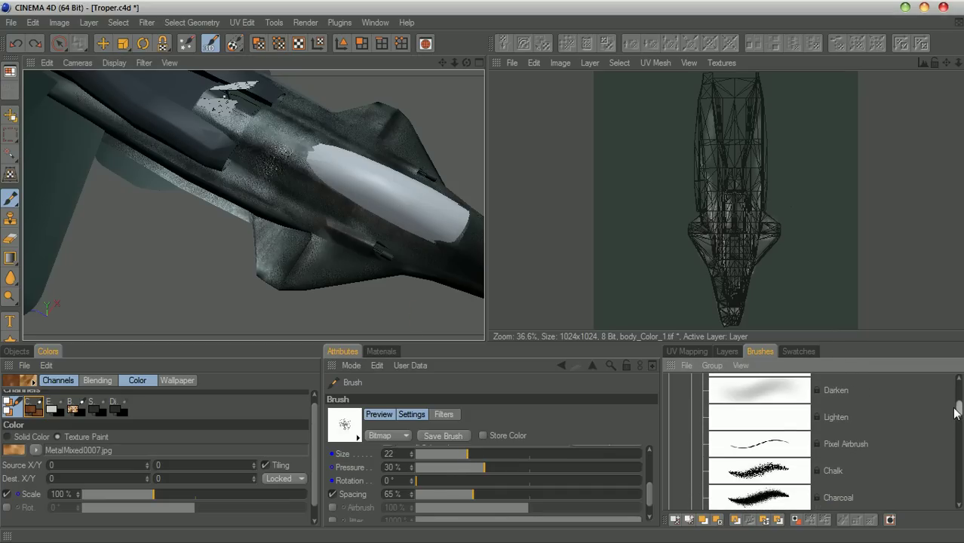
pyautogui.click(777, 445)
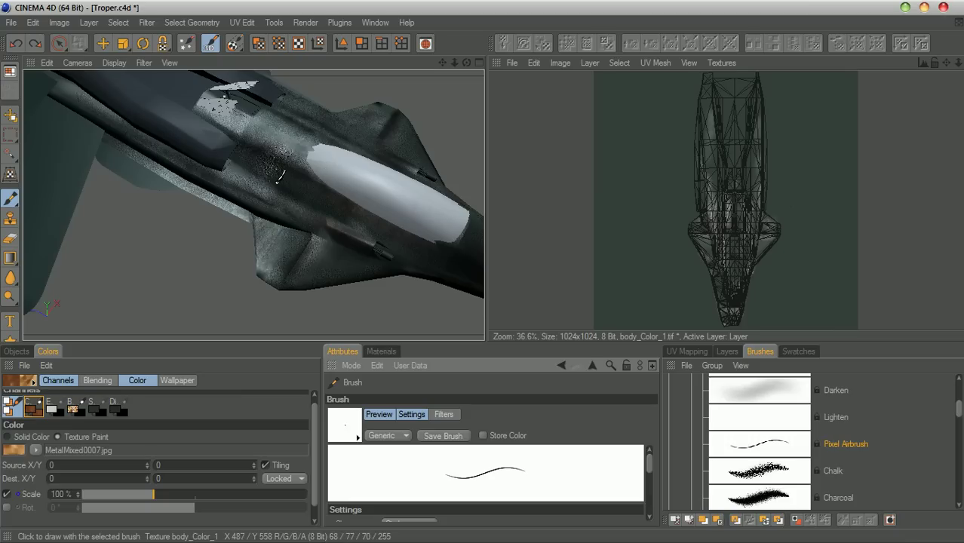
pyautogui.moveTo(653, 460)
pyautogui.mouseDown()
pyautogui.moveTo(647, 487)
pyautogui.moveTo(648, 462)
pyautogui.mouseUp()
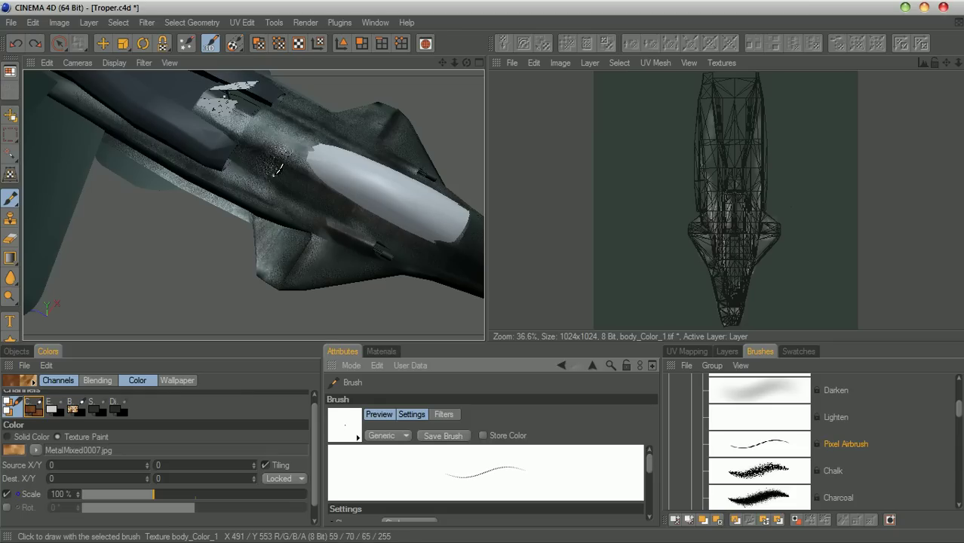
pyautogui.moveTo(285, 183); pyautogui.dragTo(419, 244)
pyautogui.hotkey('ctrl', 'z')
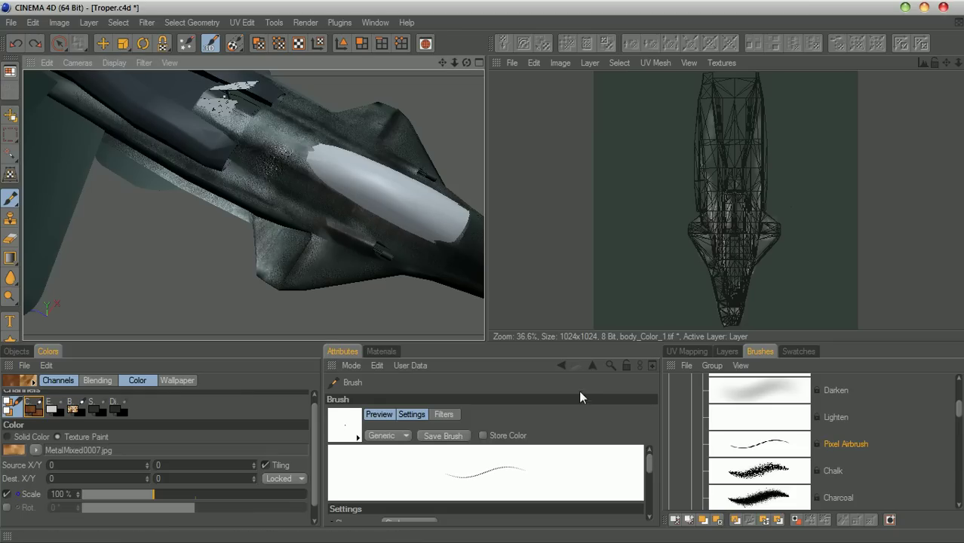
# Try Pixel Airbrush strokes at 252% spacing on both sides of the canopy and undo the last one
pyautogui.moveTo(650, 462); pyautogui.dragTo(652, 489)
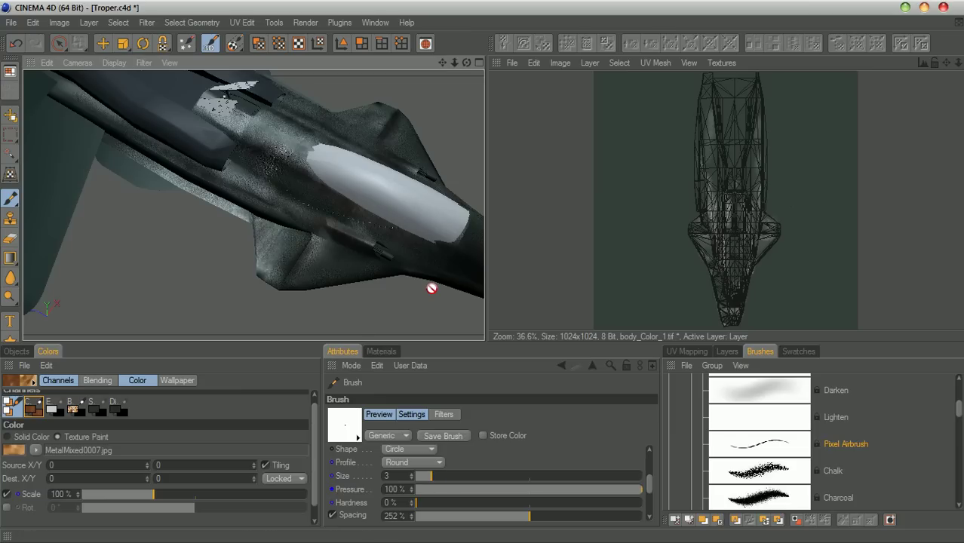
pyautogui.moveTo(396, 145); pyautogui.dragTo(333, 131)
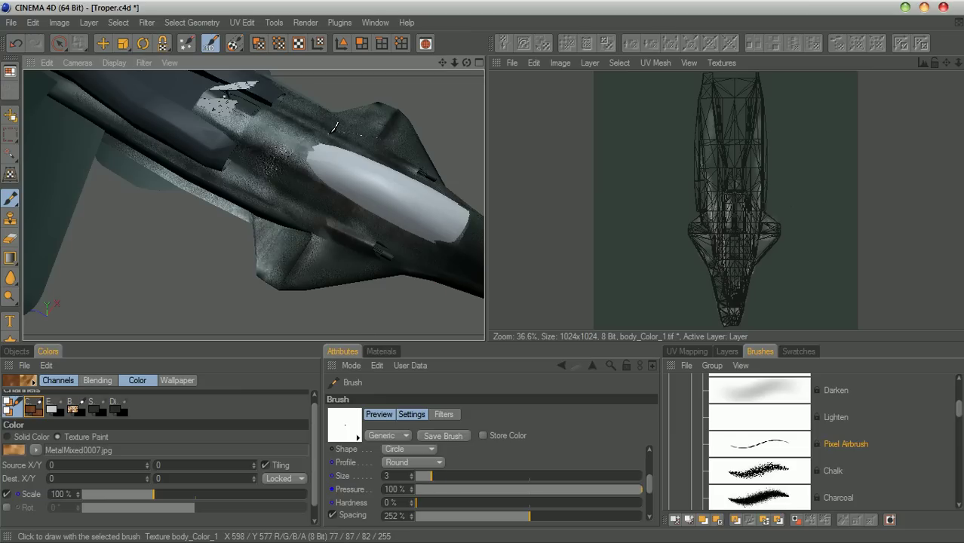
pyautogui.moveTo(280, 202); pyautogui.dragTo(456, 252)
pyautogui.hotkey('ctrl', 'z')
# Reduce the Pixel Airbrush spacing to 25% and try strokes beside the canopy and on the side fin, undoing the last one
pyautogui.scroll(-1, 644, 489)
pyautogui.moveTo(529, 508); pyautogui.dragTo(450, 507)
pyautogui.moveTo(346, 206); pyautogui.dragTo(394, 224)
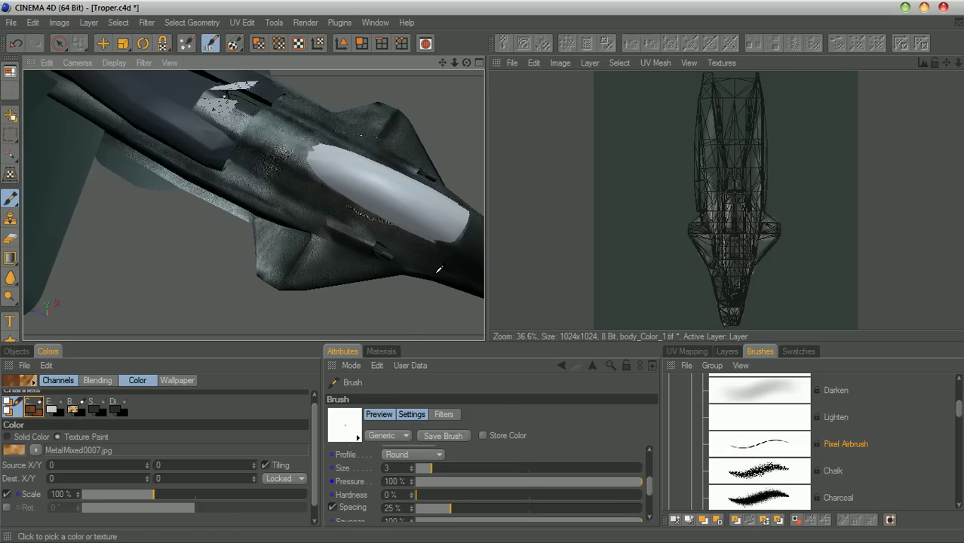
pyautogui.moveTo(302, 268); pyautogui.dragTo(356, 266)
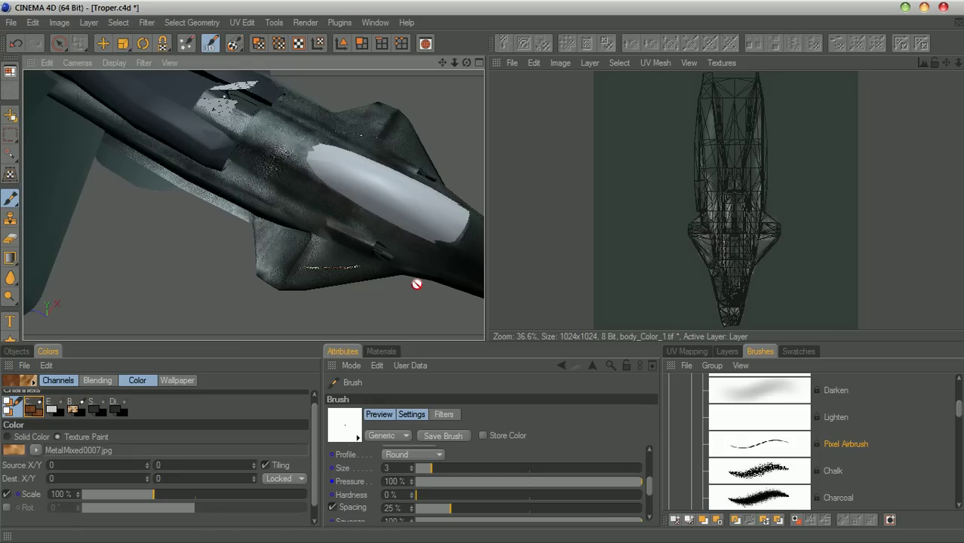
pyautogui.hotkey('ctrl', 'z')
# Try a Pixel Airbrush stroke beside the canopy at 46% pressure and lower the brush pressure to 9%
pyautogui.click(519, 480)
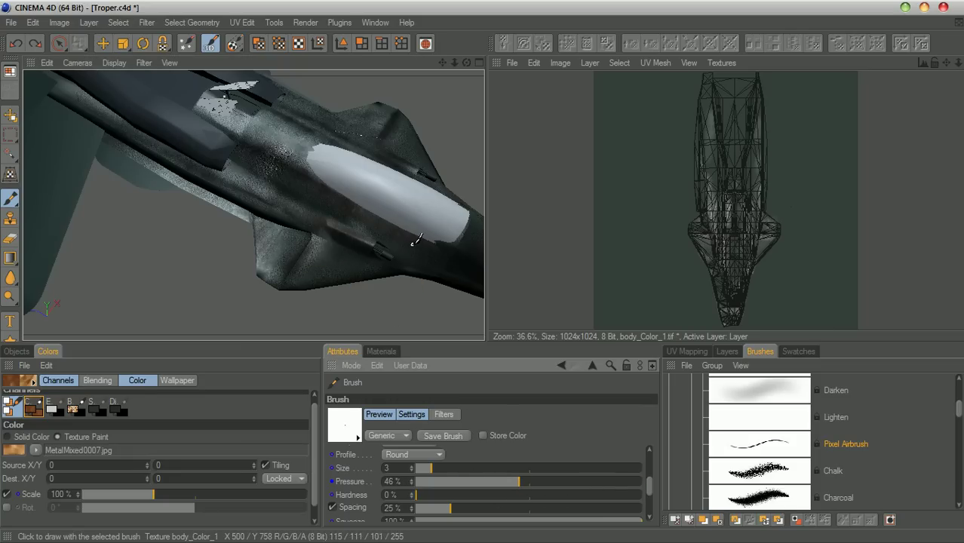
pyautogui.moveTo(394, 238); pyautogui.dragTo(297, 201)
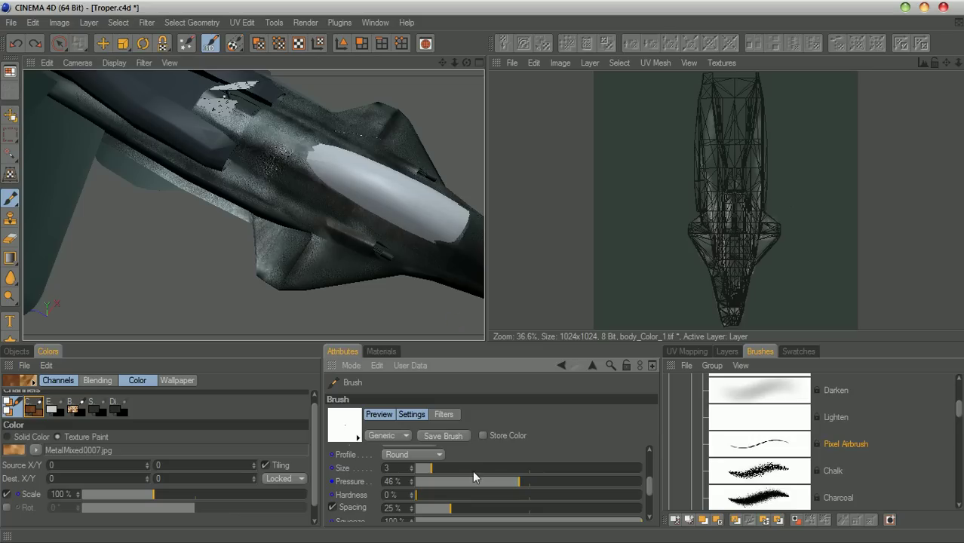
pyautogui.moveTo(486, 482); pyautogui.dragTo(433, 480)
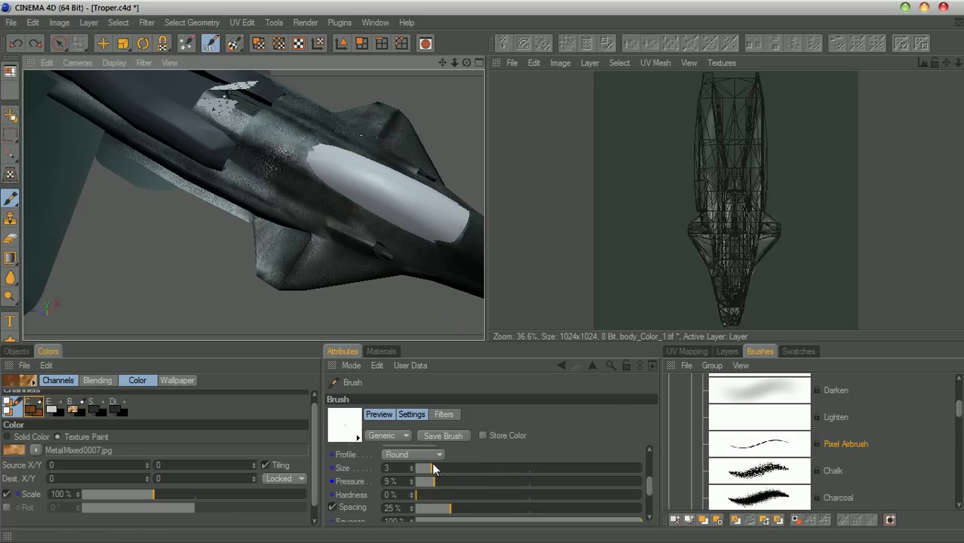
# Set the Pixel Airbrush pressure to 23%, try a straight stroke beside the canopy, undo it and paint there again
pyautogui.moveTo(434, 483); pyautogui.dragTo(461, 484)
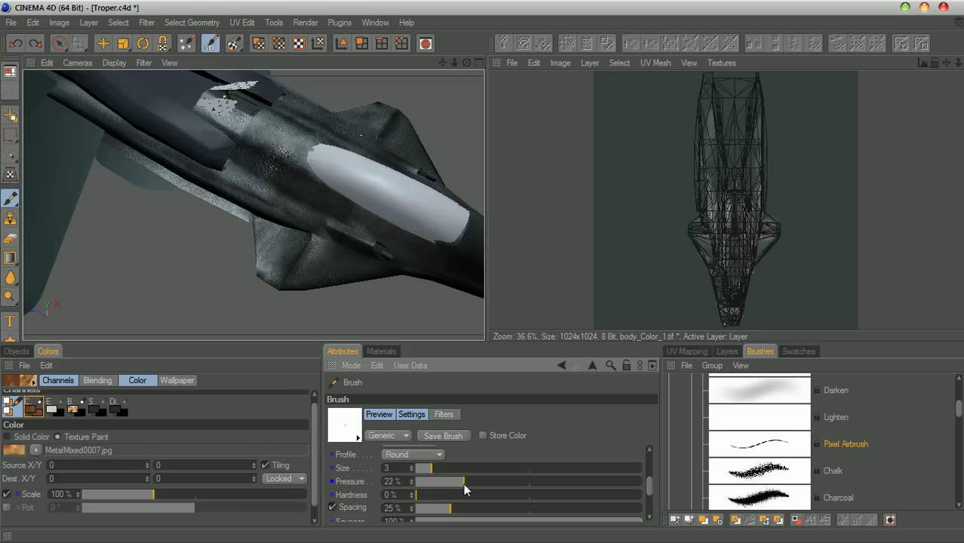
pyautogui.keyDown('shift'); pyautogui.click(407, 240); pyautogui.keyUp('shift')
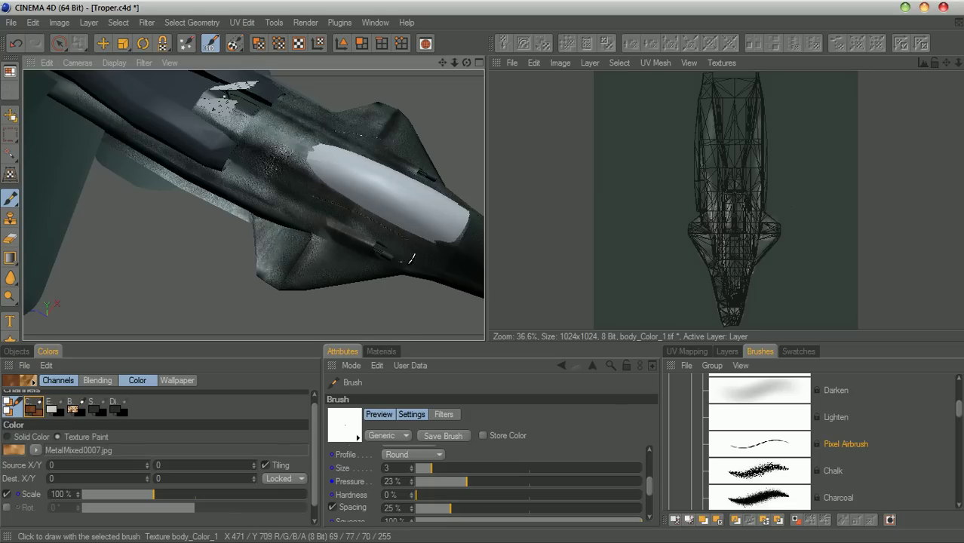
pyautogui.hotkey('ctrl', 'z')
pyautogui.click(317, 248)
# Render the whole jet from the front in the 3D view to check the painted textures
pyautogui.moveTo(466, 63); pyautogui.dragTo(506, 213)
pyautogui.scroll(-5, 506, 213)
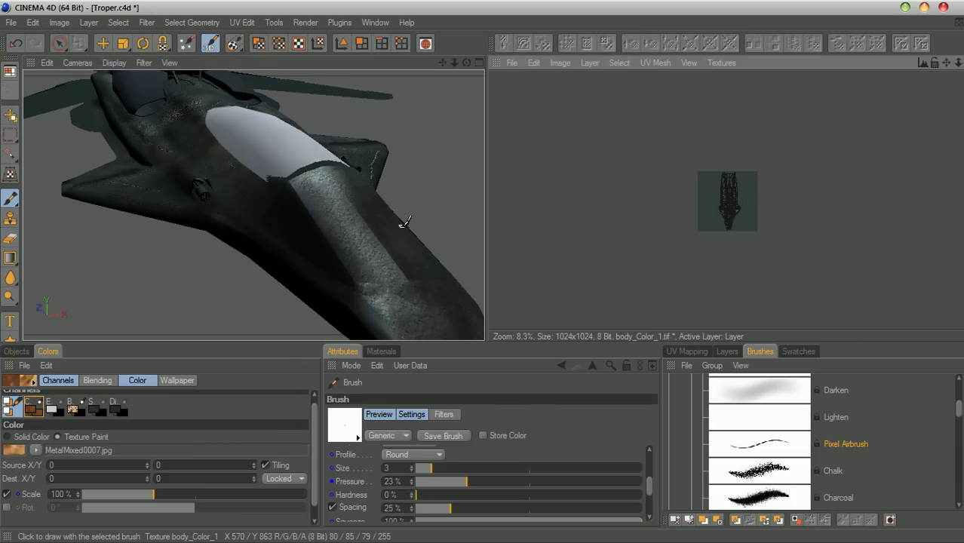
pyautogui.scroll(-5, 399, 225)
pyautogui.scroll(3, 313, 220)
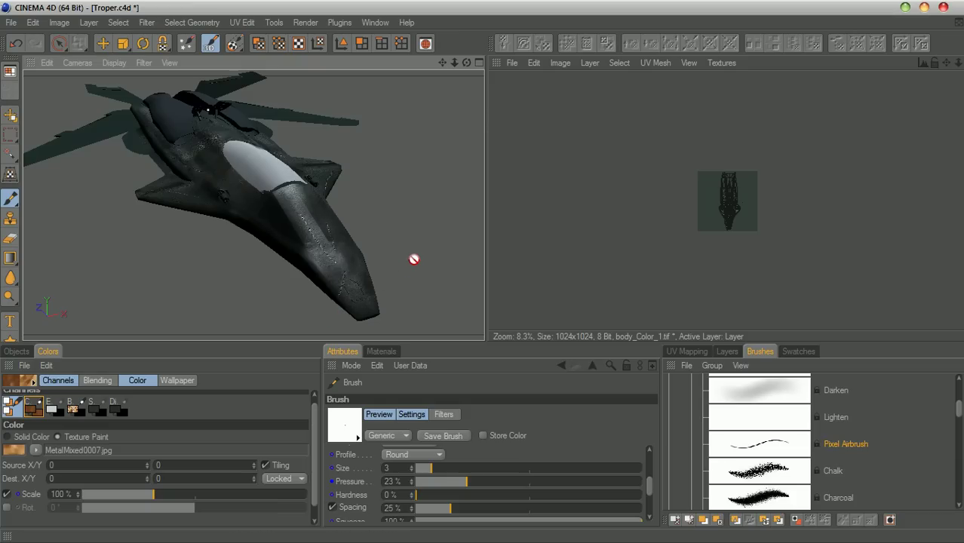
pyautogui.hotkey('ctrl', 'r')
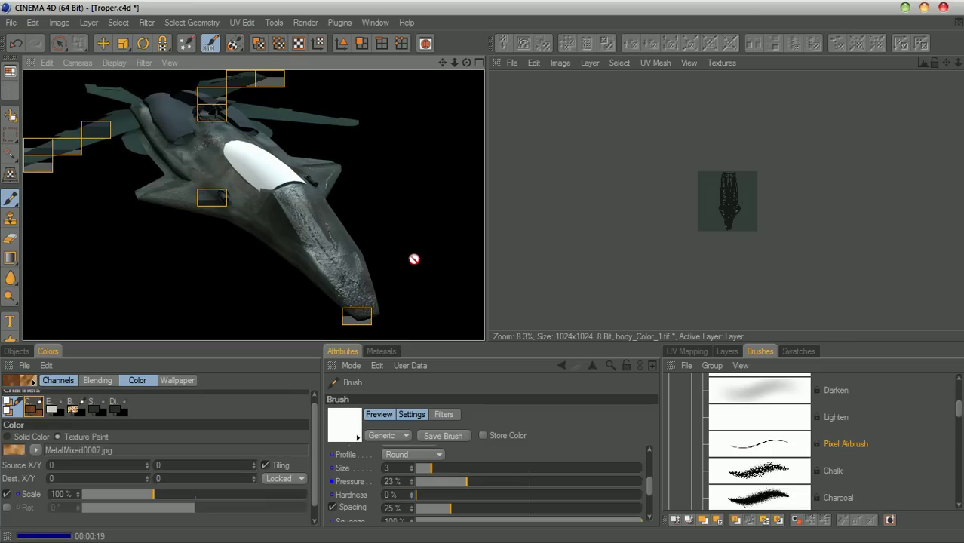
pyautogui.moveTo(466, 63); pyautogui.dragTo(420, 304)
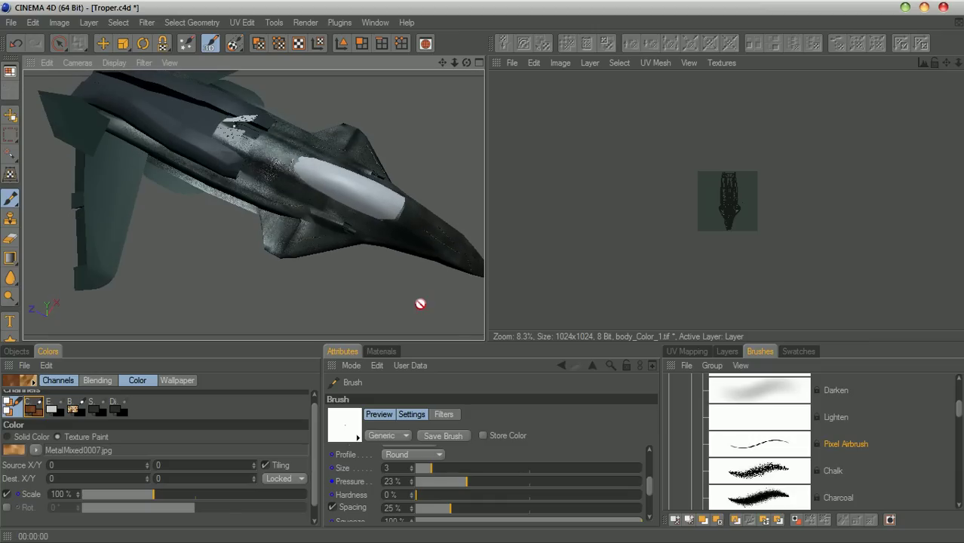
# Add a new layer to both the Bump and the Color textures of the body material
pyautogui.click(382, 352)
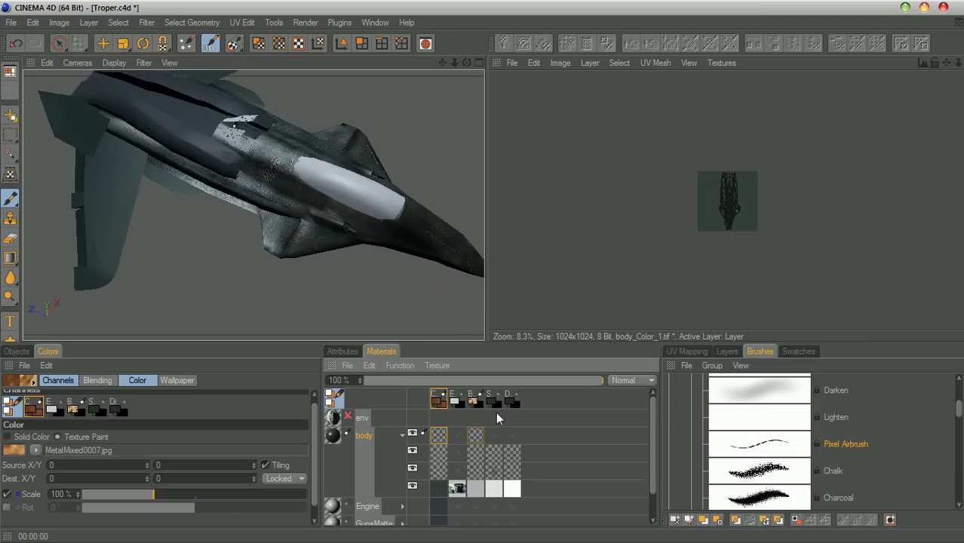
pyautogui.rightClick(472, 438)
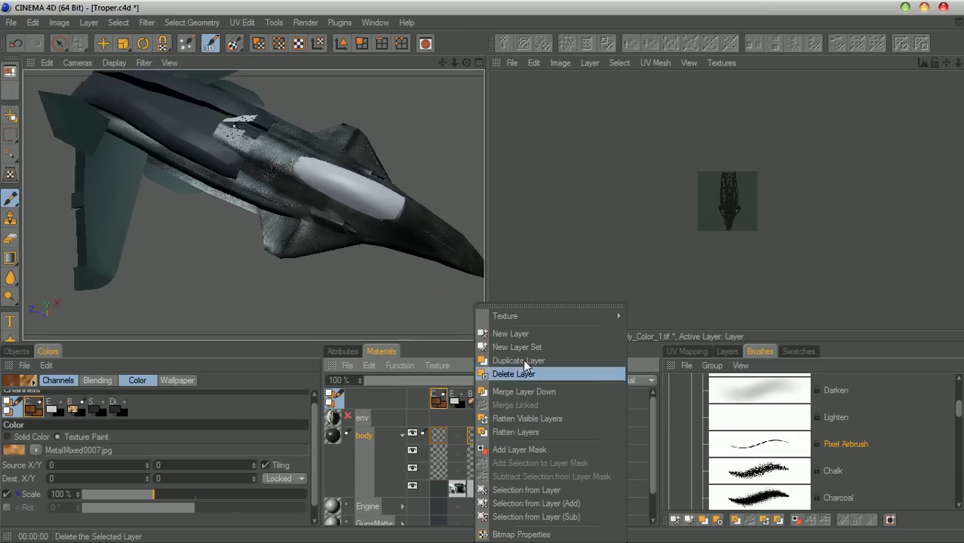
pyautogui.click(521, 336)
pyautogui.rightClick(444, 455)
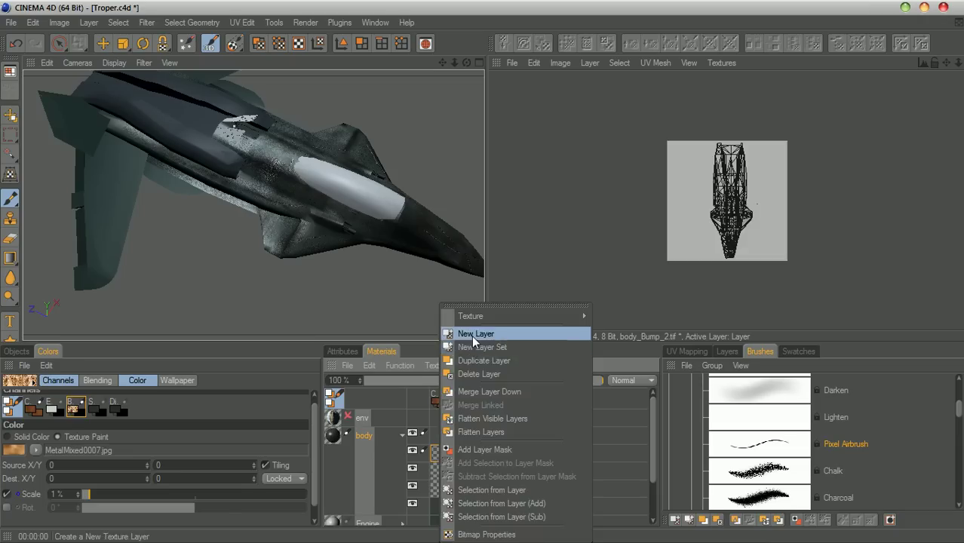
pyautogui.click(475, 273)
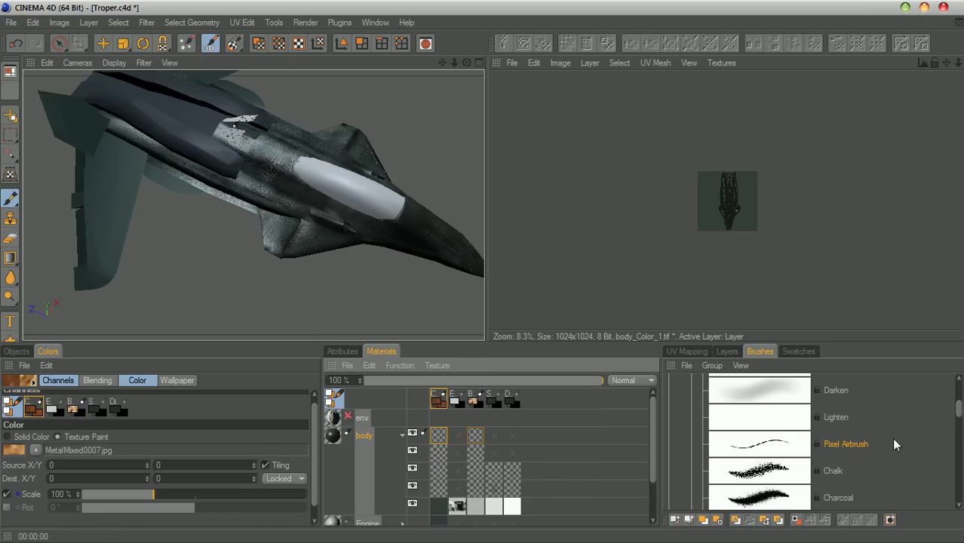
pyautogui.click(799, 475)
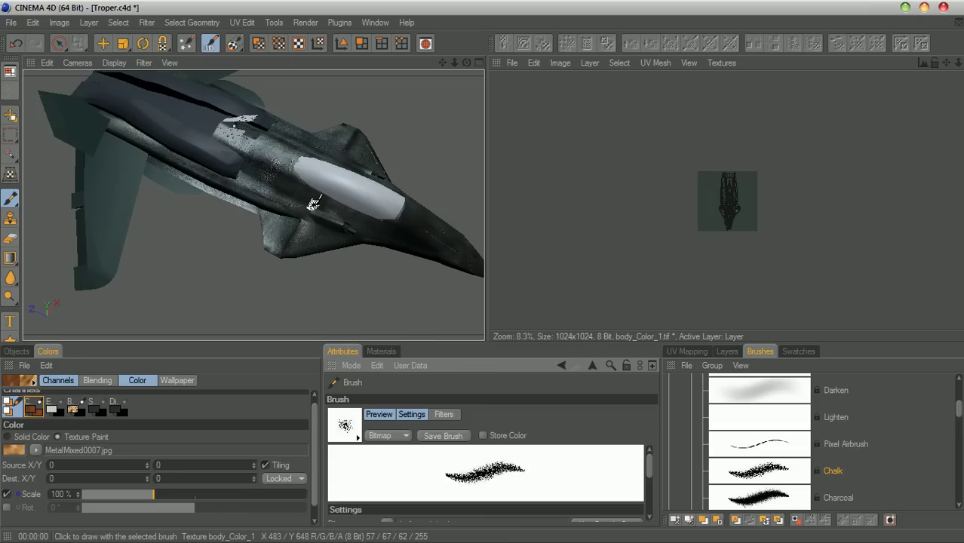
pyautogui.click(359, 438)
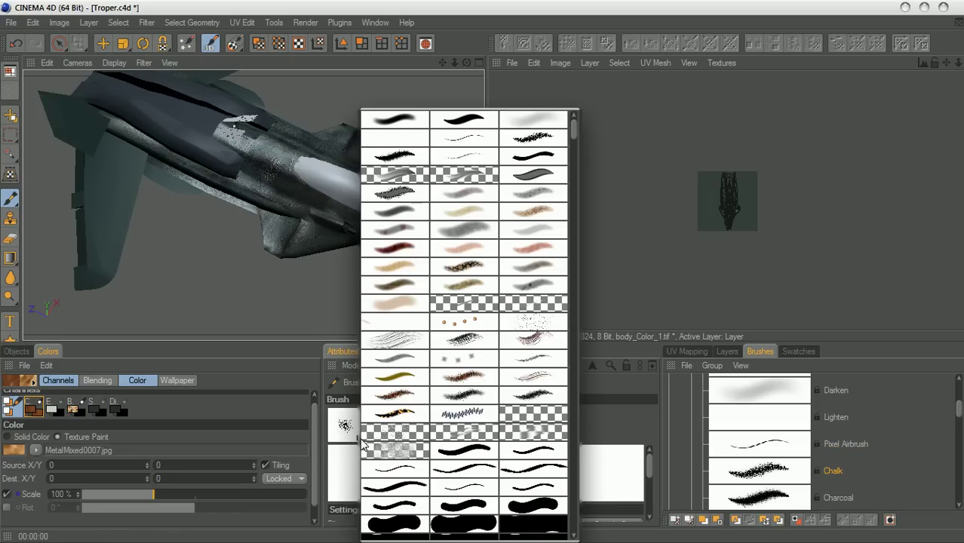
pyautogui.click(362, 443)
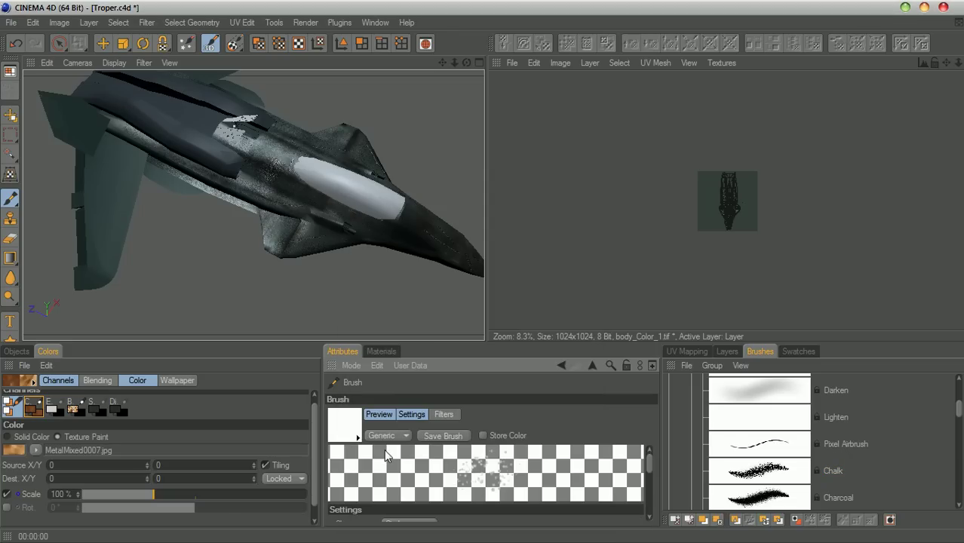
pyautogui.click(380, 436)
pyautogui.click(382, 449)
pyautogui.click(391, 414)
pyautogui.click(346, 424)
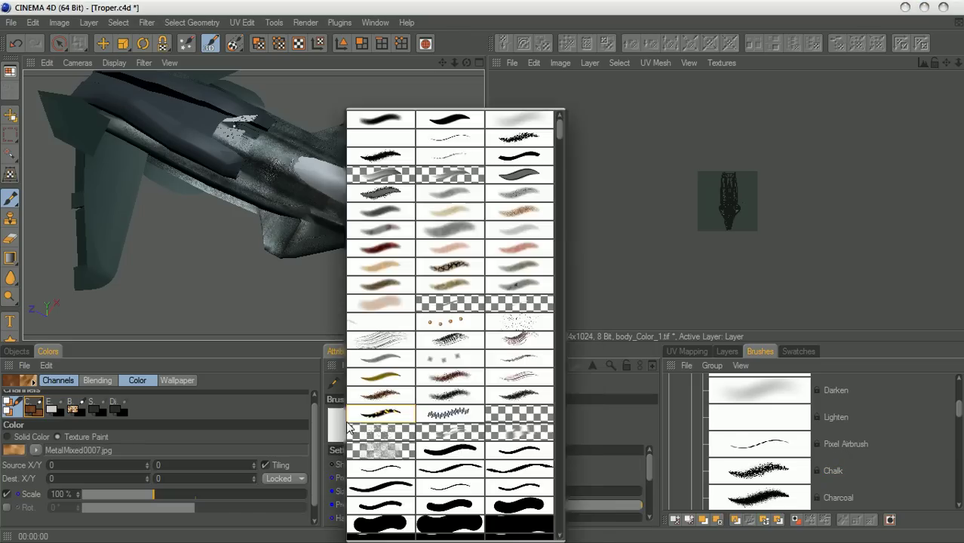
pyautogui.click(346, 423)
pyautogui.click(337, 420)
pyautogui.click(347, 425)
pyautogui.click(345, 429)
pyautogui.click(339, 428)
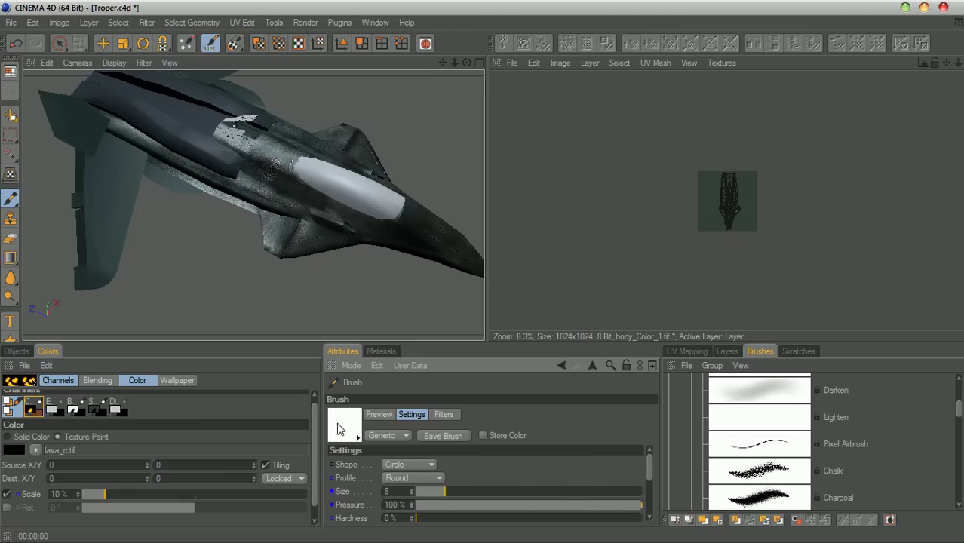
pyautogui.click(383, 436)
pyautogui.click(379, 415)
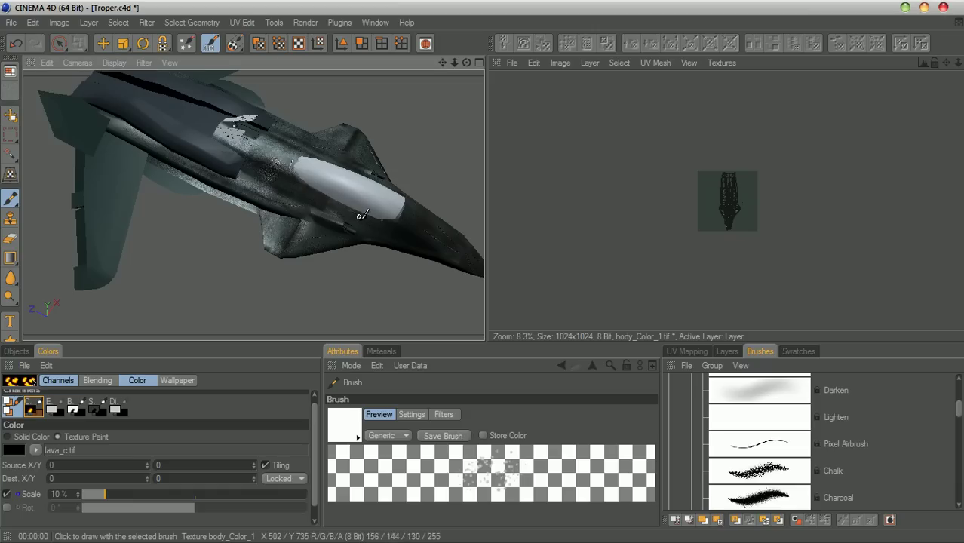
pyautogui.click(343, 428)
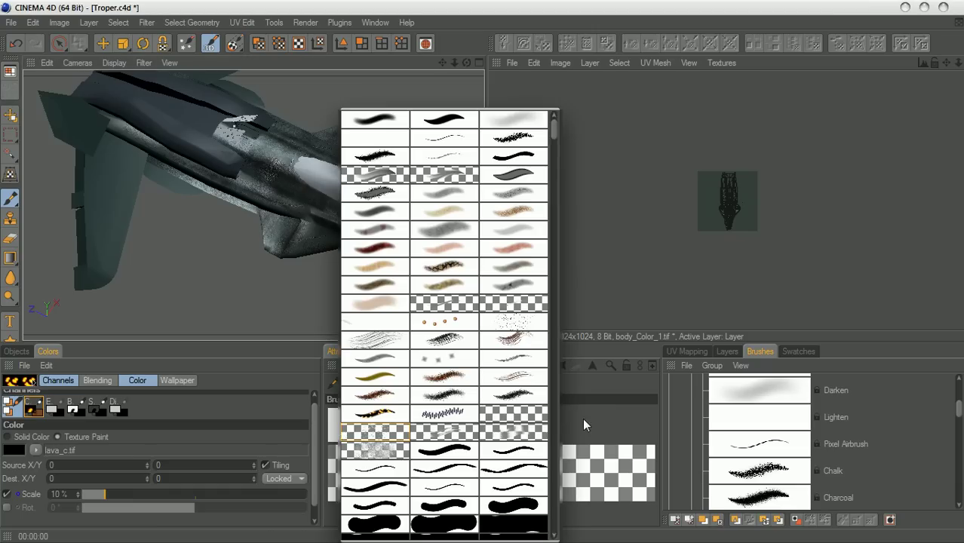
# Select the Chalk brush and show its size, pressure and spacing settings
pyautogui.click(765, 470)
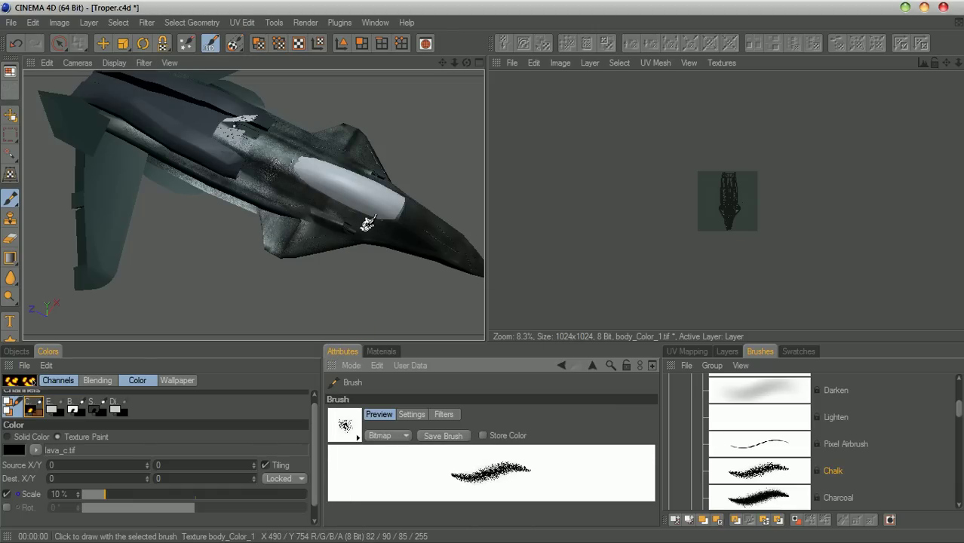
pyautogui.click(343, 429)
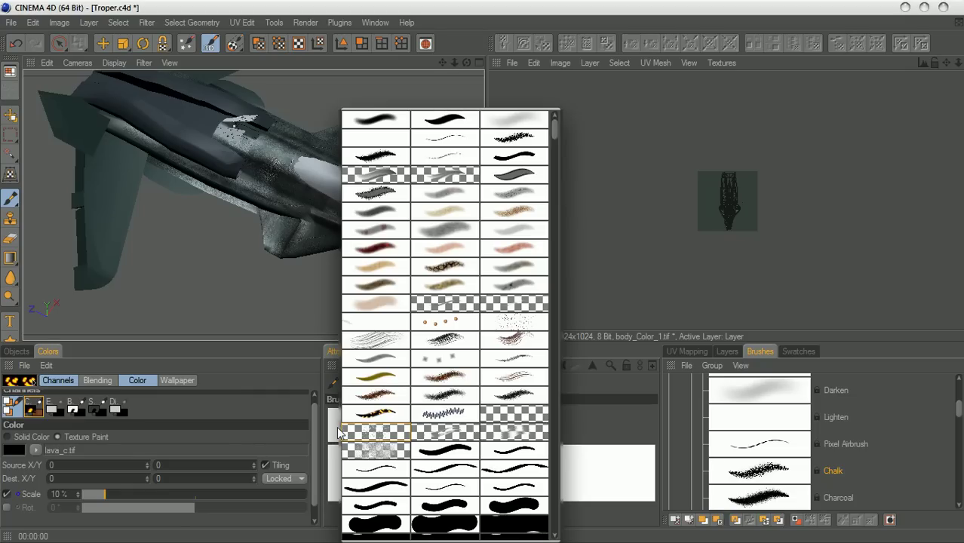
pyautogui.click(338, 432)
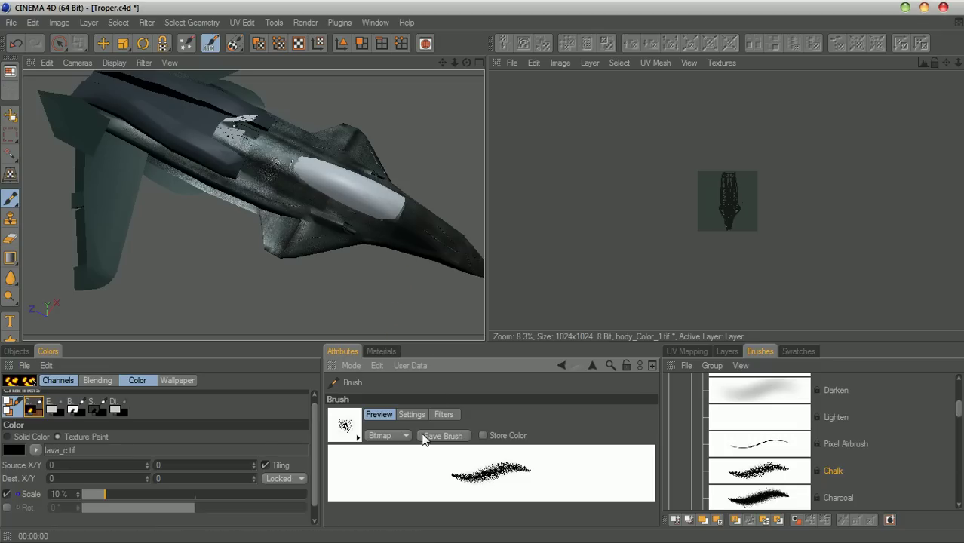
pyautogui.click(406, 415)
pyautogui.click(394, 414)
pyautogui.click(411, 414)
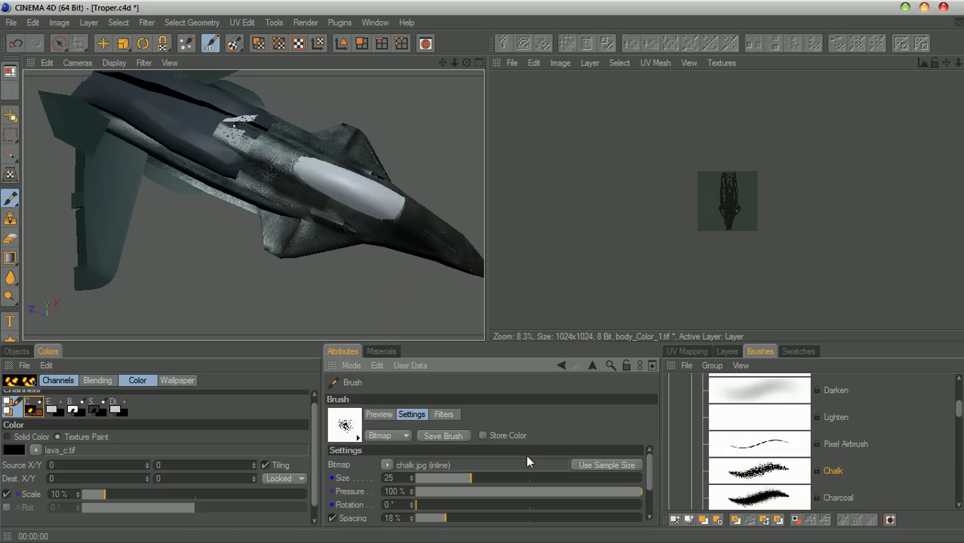
pyautogui.scroll(-2, 648, 474)
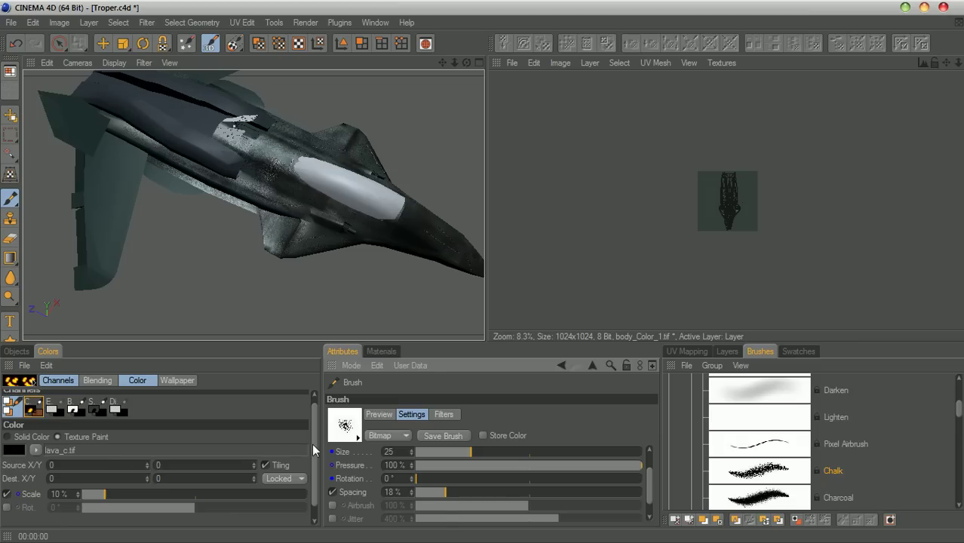
# Load texturez_3999.jpg from disc as the paint texture for the Color channel
pyautogui.click(380, 351)
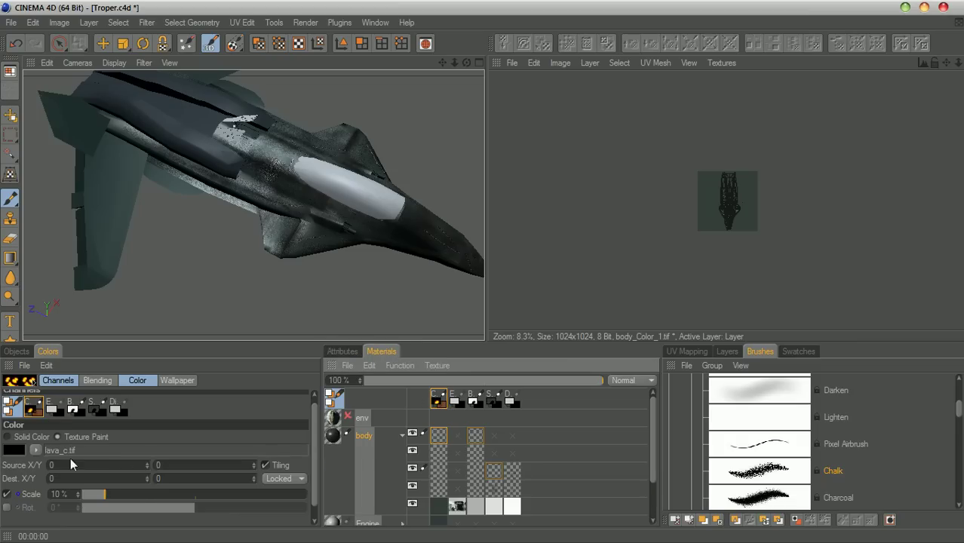
pyautogui.click(35, 451)
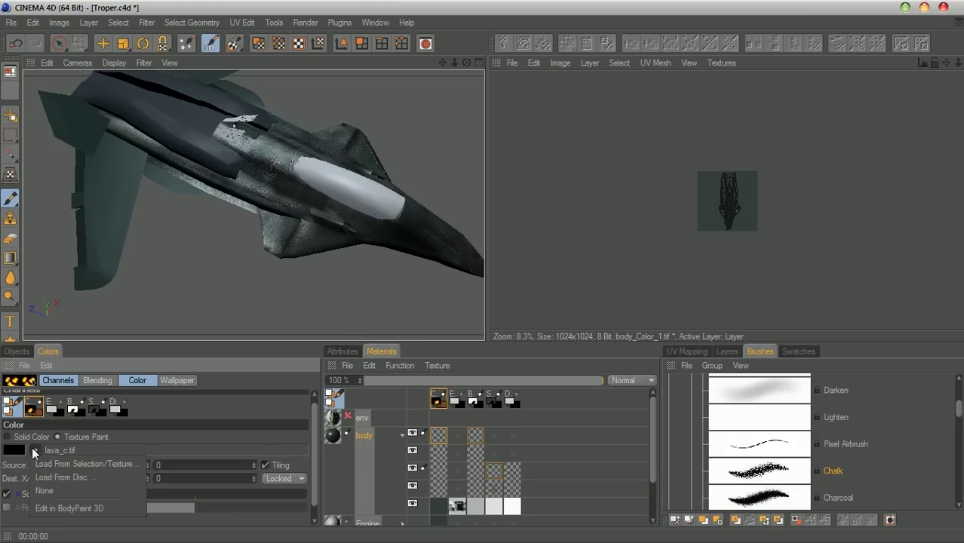
pyautogui.click(80, 478)
pyautogui.scroll(-10, 455, 211)
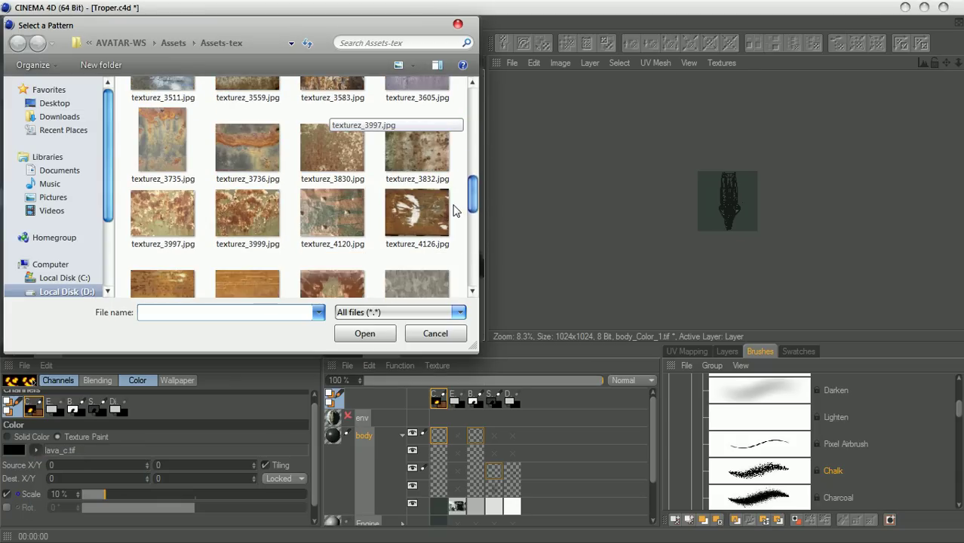
pyautogui.doubleClick(265, 218)
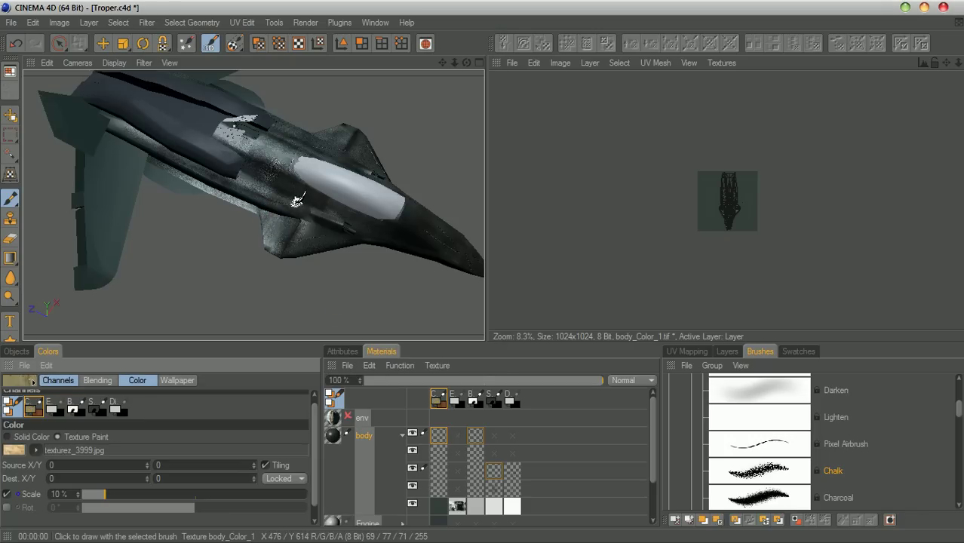
# Make the Bump channel of the body material active and load texturez_3999.jpg from disc as its paint texture
pyautogui.moveTo(455, 62); pyautogui.dragTo(543, 66)
pyautogui.click(497, 394)
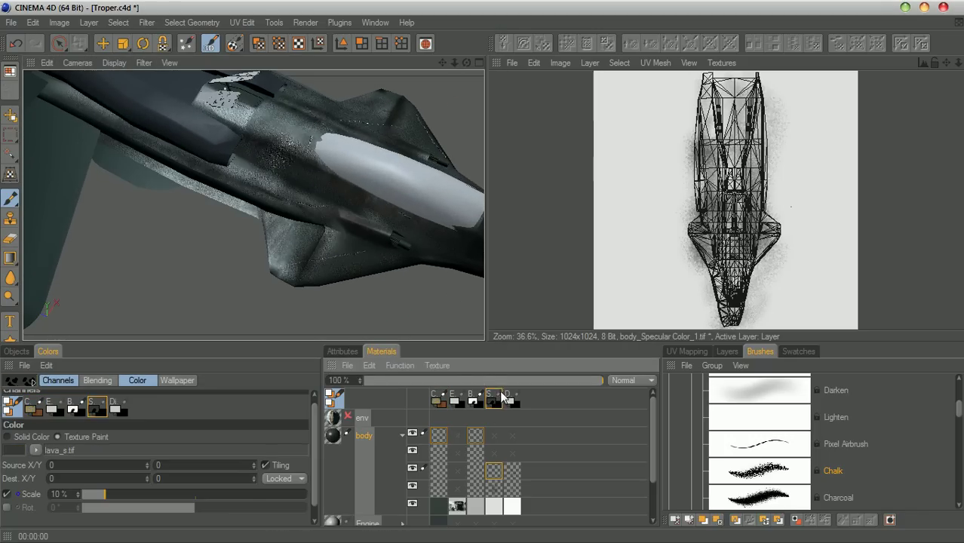
pyautogui.click(476, 437)
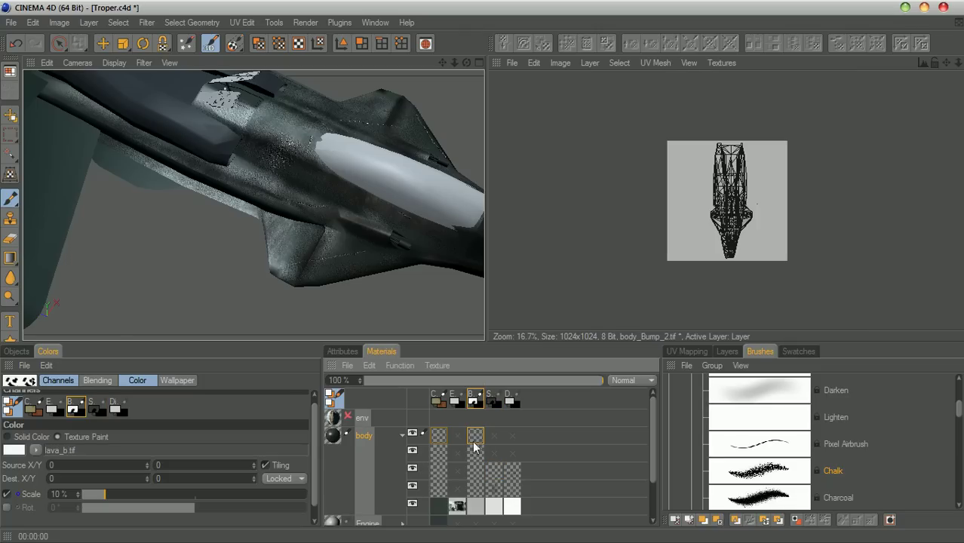
pyautogui.click(439, 403)
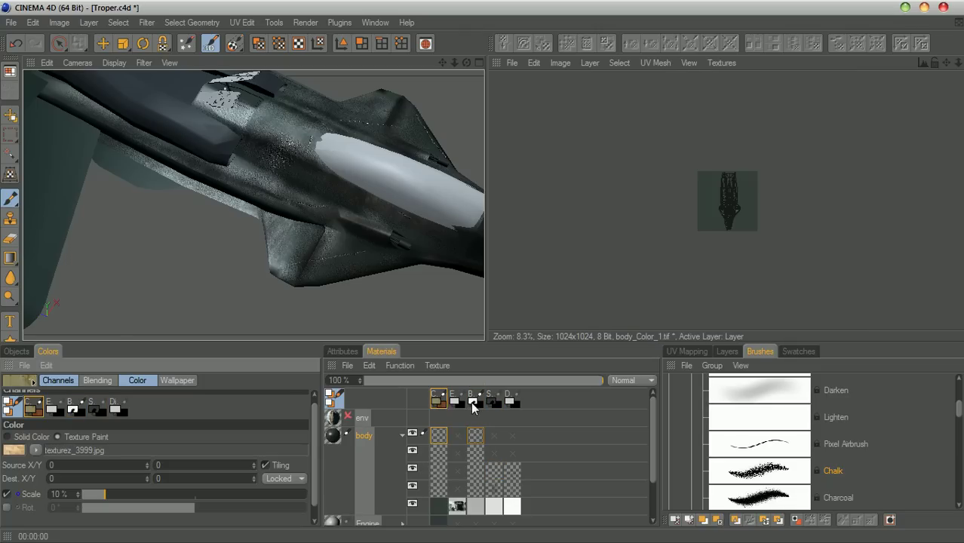
pyautogui.click(473, 404)
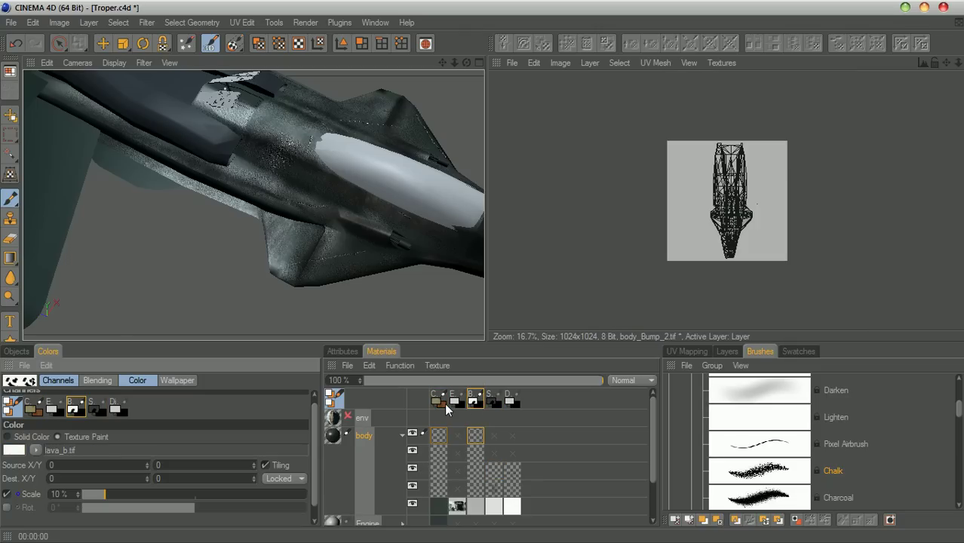
pyautogui.click(35, 450)
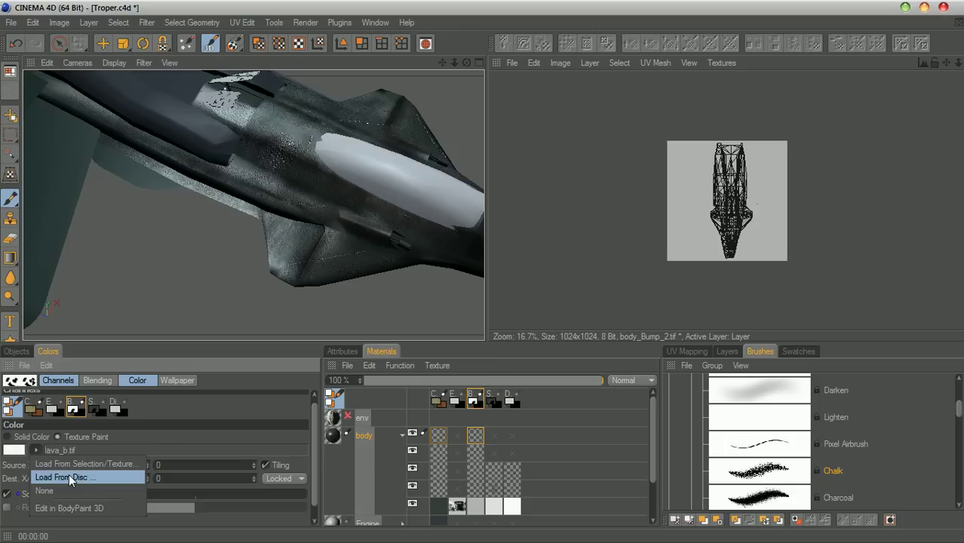
pyautogui.click(68, 473)
pyautogui.moveTo(472, 124); pyautogui.dragTo(468, 213)
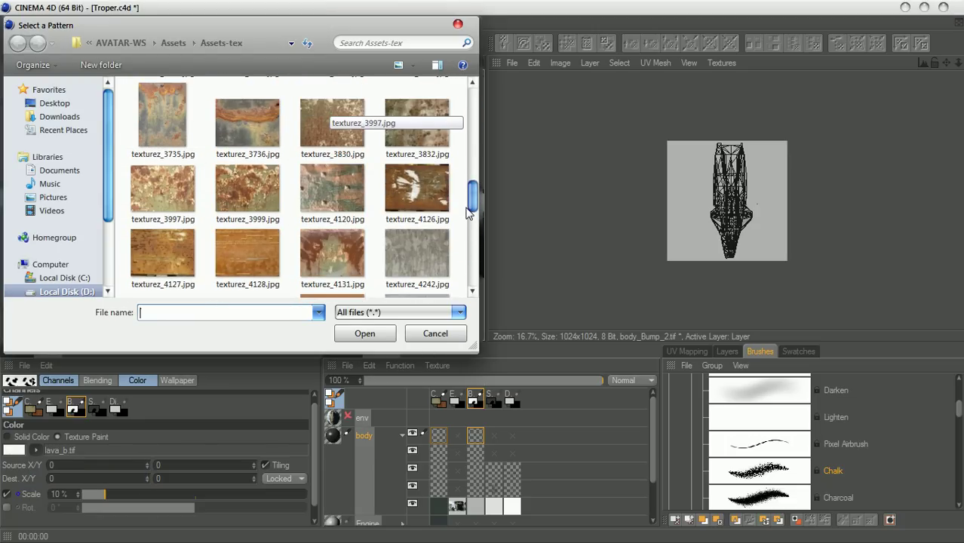
pyautogui.doubleClick(254, 201)
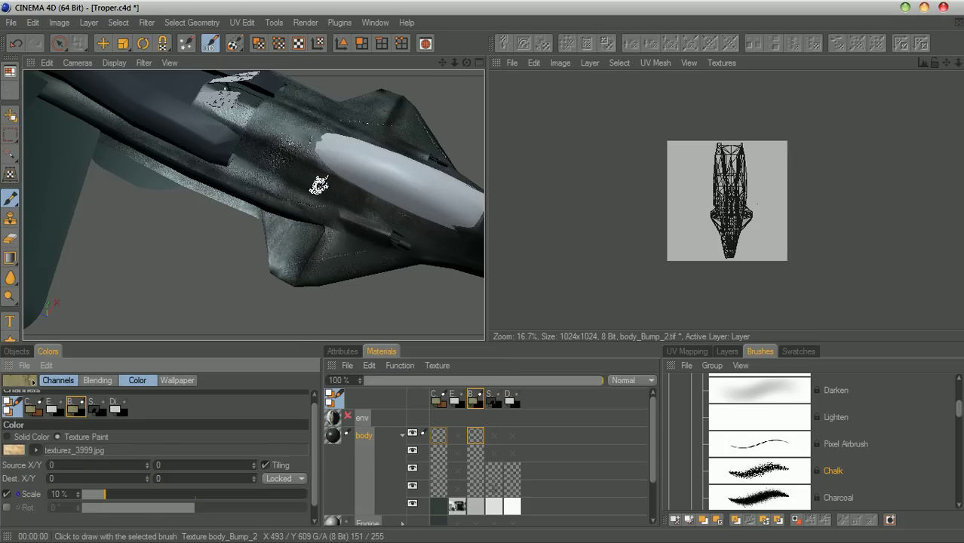
# Set the Chalk brush to size 9 and 87% pressure
pyautogui.click(352, 352)
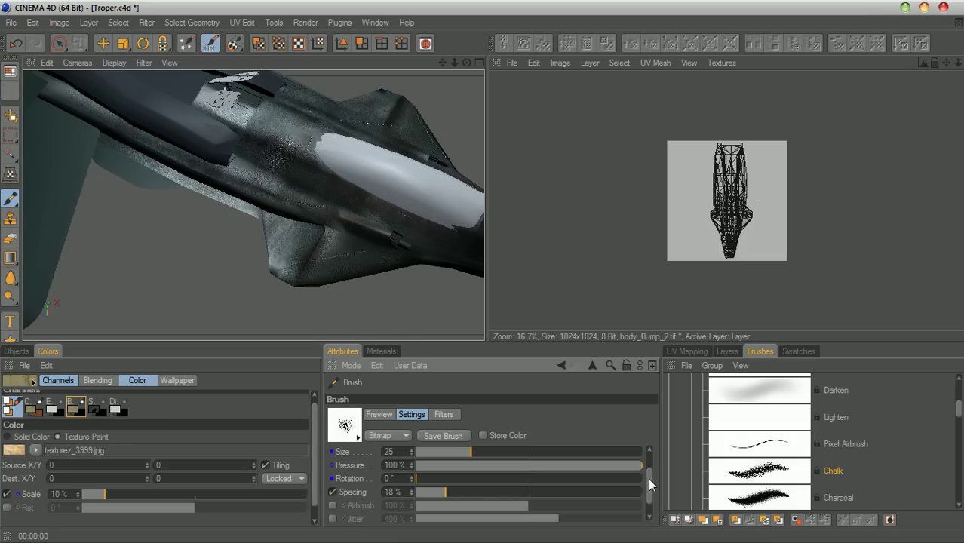
pyautogui.moveTo(634, 468); pyautogui.dragTo(561, 463)
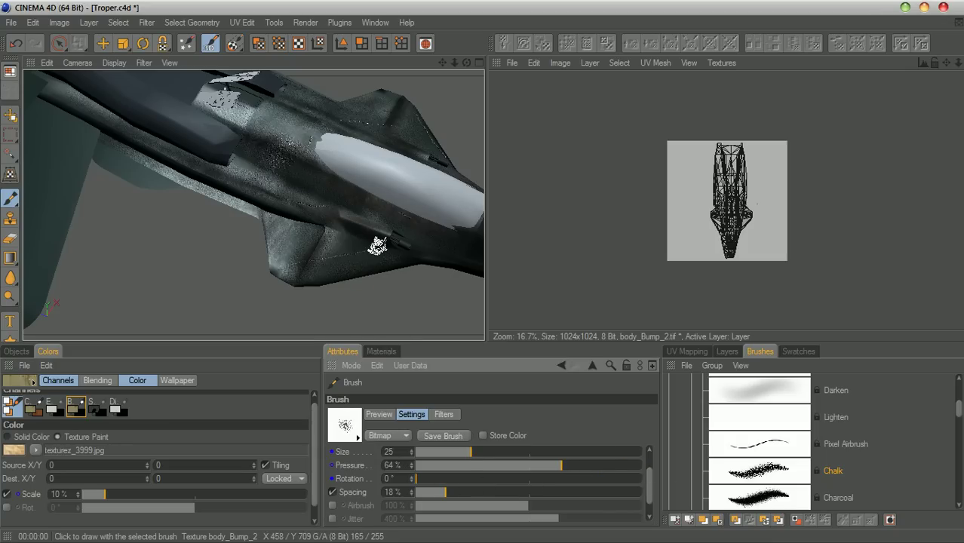
pyautogui.moveTo(466, 452); pyautogui.dragTo(443, 455)
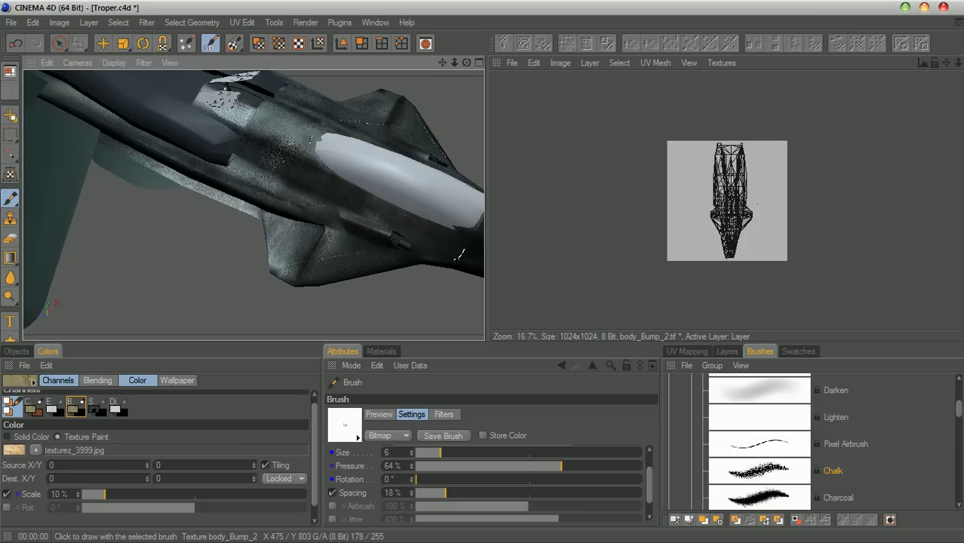
pyautogui.moveTo(563, 472); pyautogui.dragTo(581, 470)
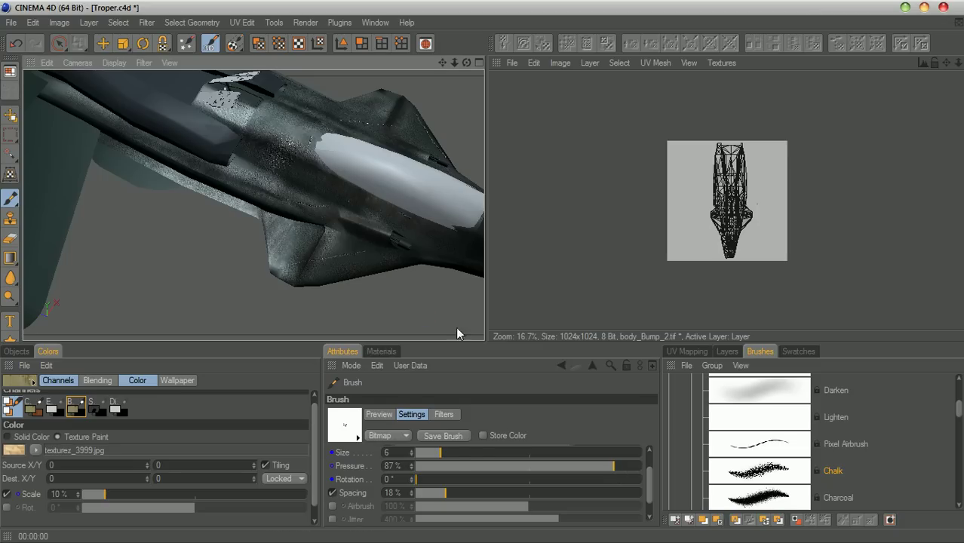
pyautogui.moveTo(449, 455); pyautogui.dragTo(453, 455)
pyautogui.moveTo(459, 456); pyautogui.dragTo(433, 456)
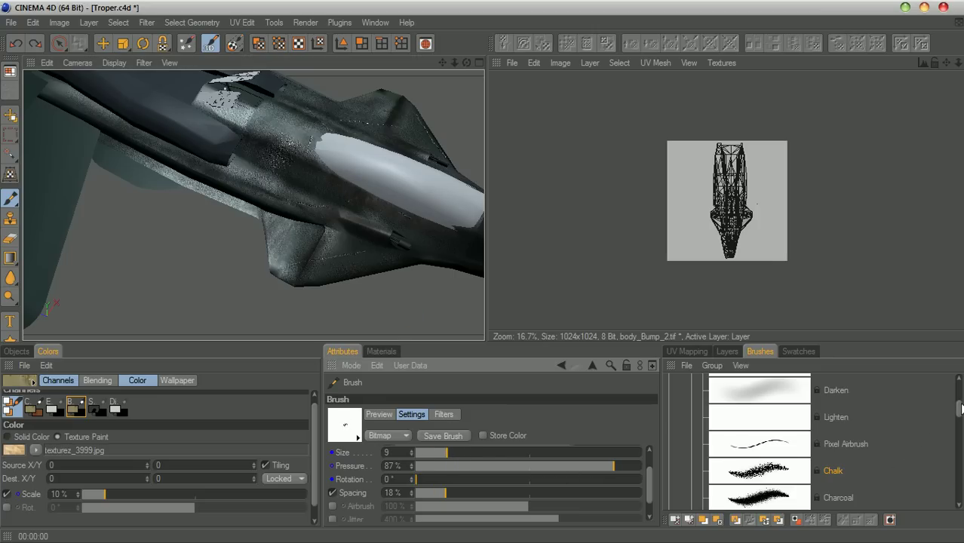
# Select the Pixel Airbrush, set its size to 6, and test it with a few dabs on the jet body beside the canopy
pyautogui.click(766, 448)
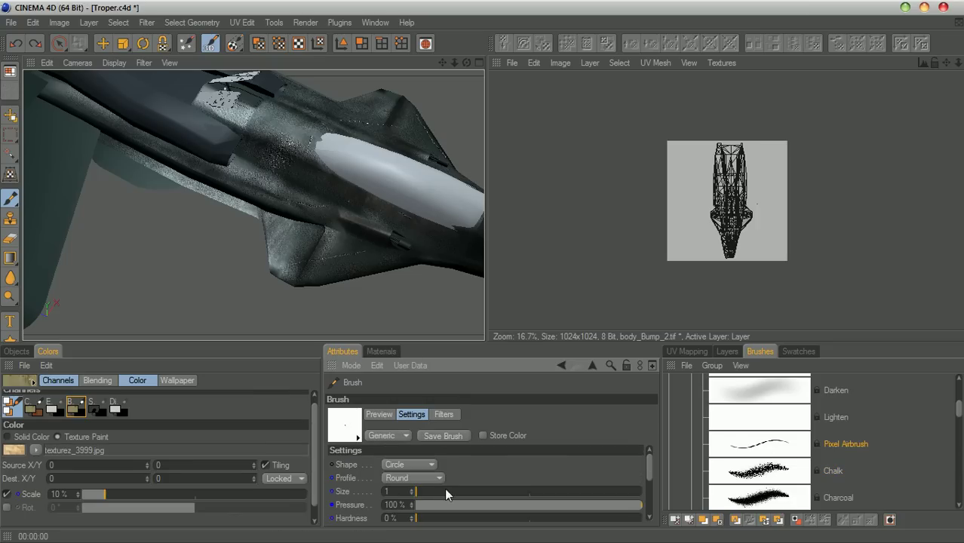
pyautogui.moveTo(419, 490)
pyautogui.mouseDown()
pyautogui.moveTo(466, 492)
pyautogui.moveTo(442, 492)
pyautogui.mouseUp()
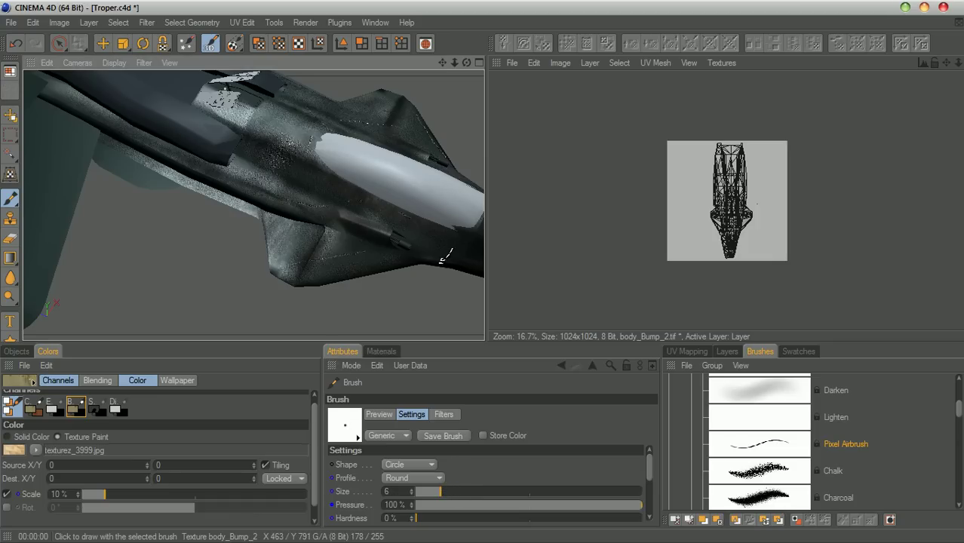
pyautogui.click(357, 255)
pyautogui.click(343, 246)
pyautogui.click(400, 182)
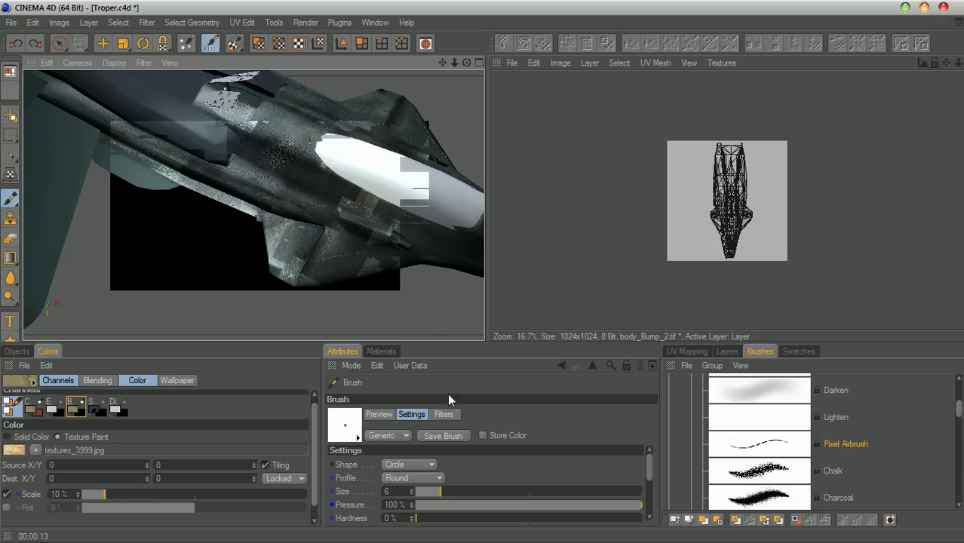
# Load bg.png from disc as the paint texture for the Bump channel and try a dab on the side fin
pyautogui.moveTo(455, 63)
pyautogui.mouseDown()
pyautogui.moveTo(456, 72)
pyautogui.moveTo(450, 65)
pyautogui.mouseUp()
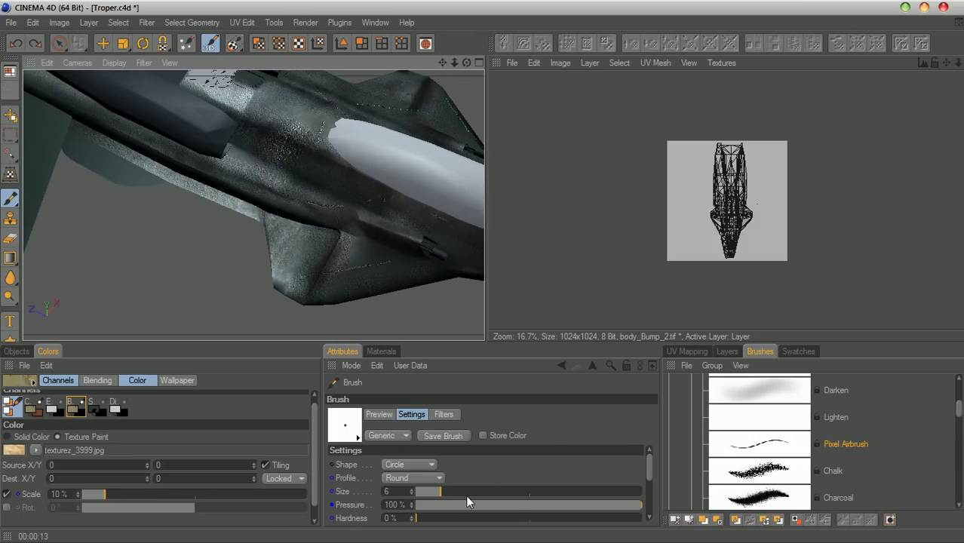
pyautogui.moveTo(649, 469)
pyautogui.mouseDown()
pyautogui.moveTo(649, 510)
pyautogui.moveTo(649, 491)
pyautogui.mouseUp()
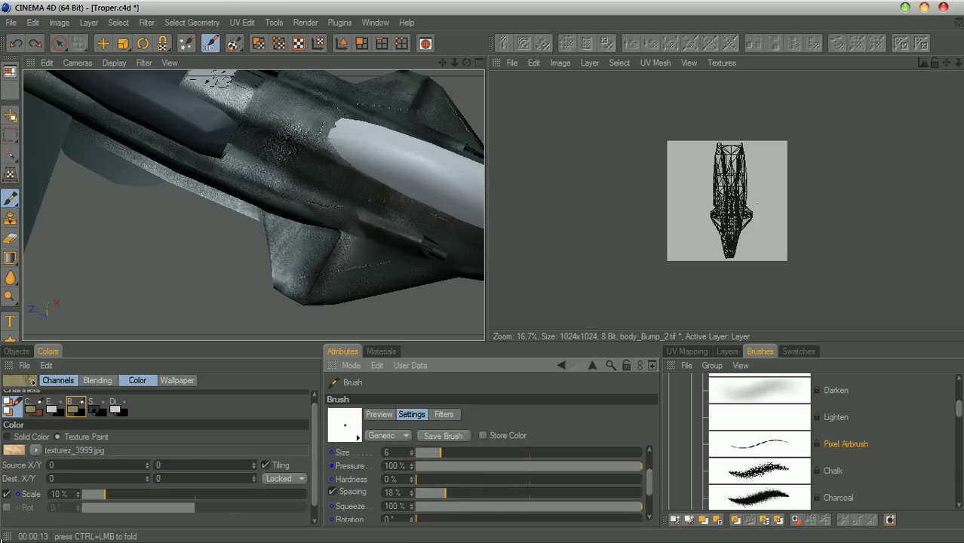
pyautogui.click(35, 452)
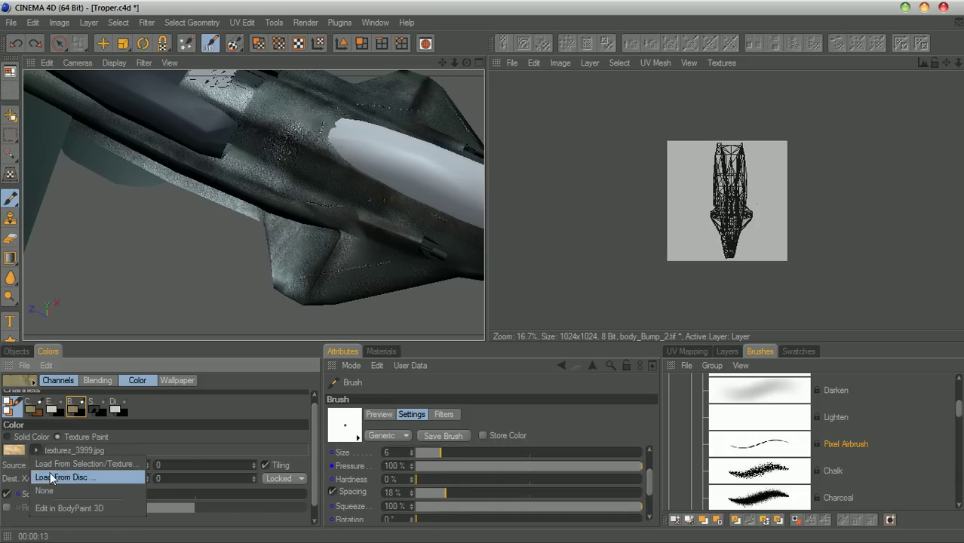
pyautogui.click(52, 478)
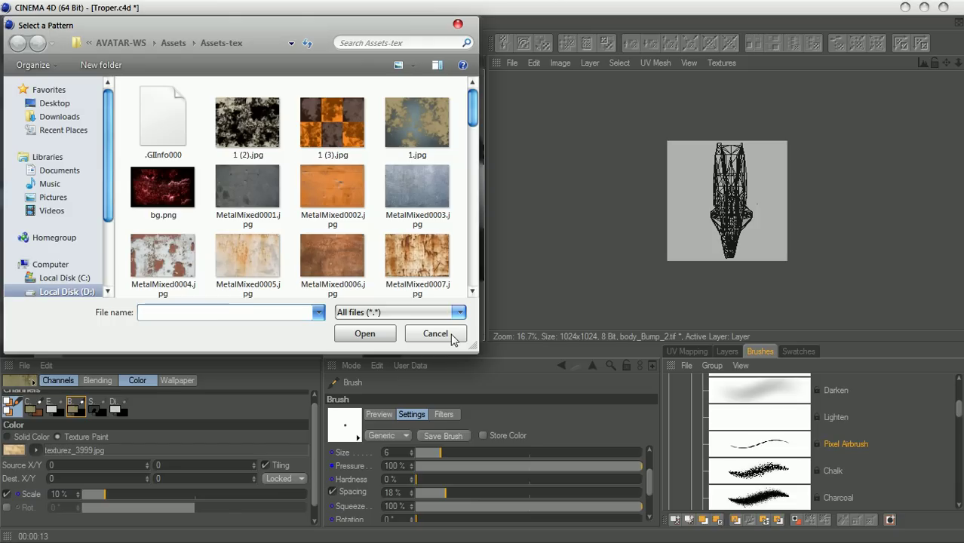
pyautogui.doubleClick(162, 187)
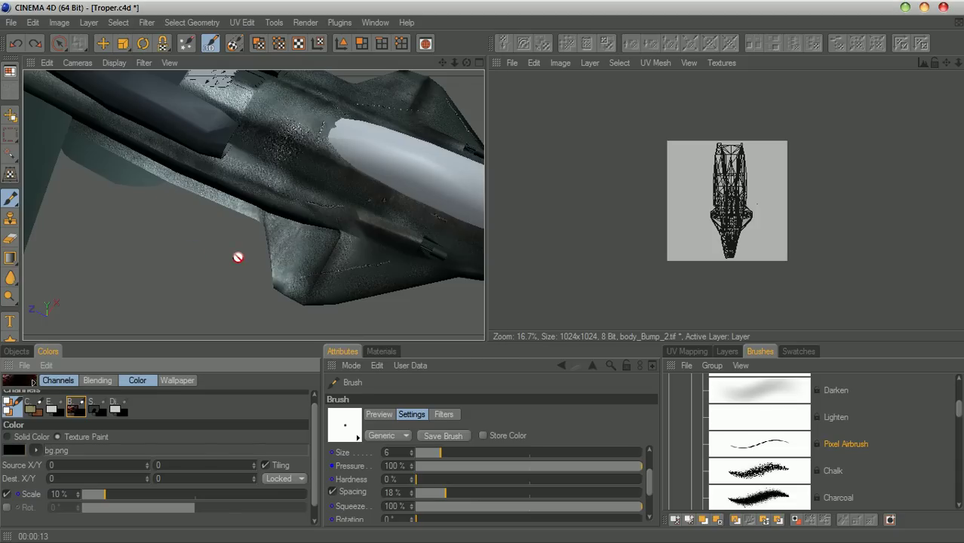
pyautogui.click(365, 260)
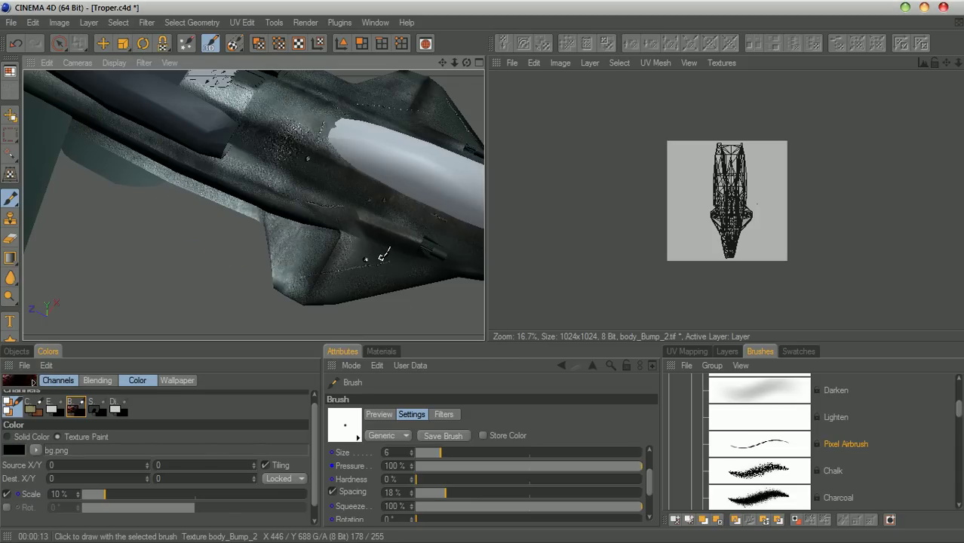
pyautogui.hotkey('ctrl', 'z')
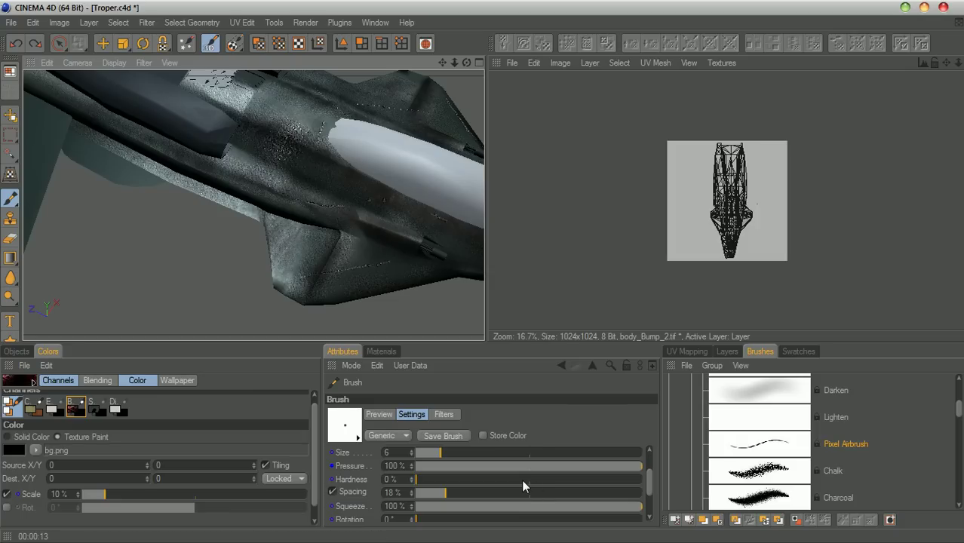
# Set the Bump strength of the body material to 37%
pyautogui.click(380, 352)
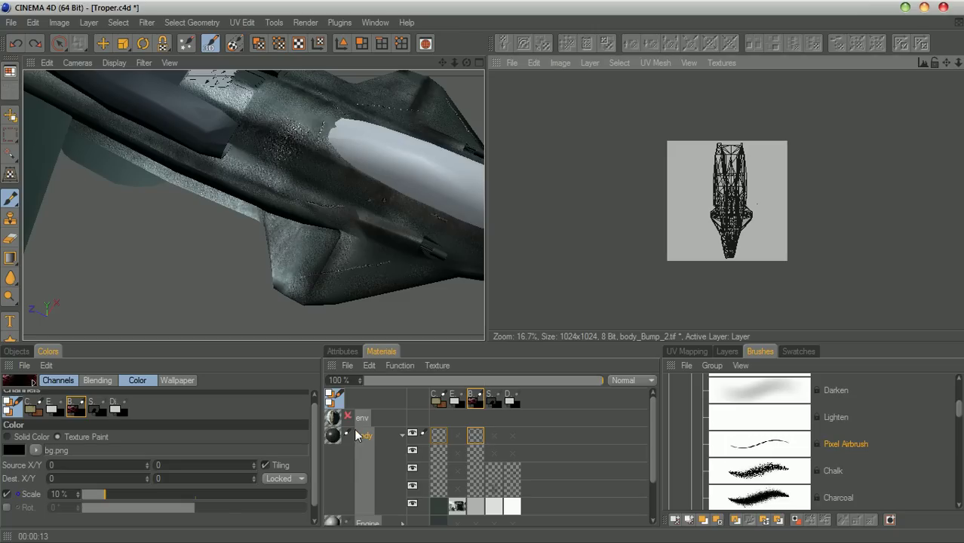
pyautogui.doubleClick(475, 437)
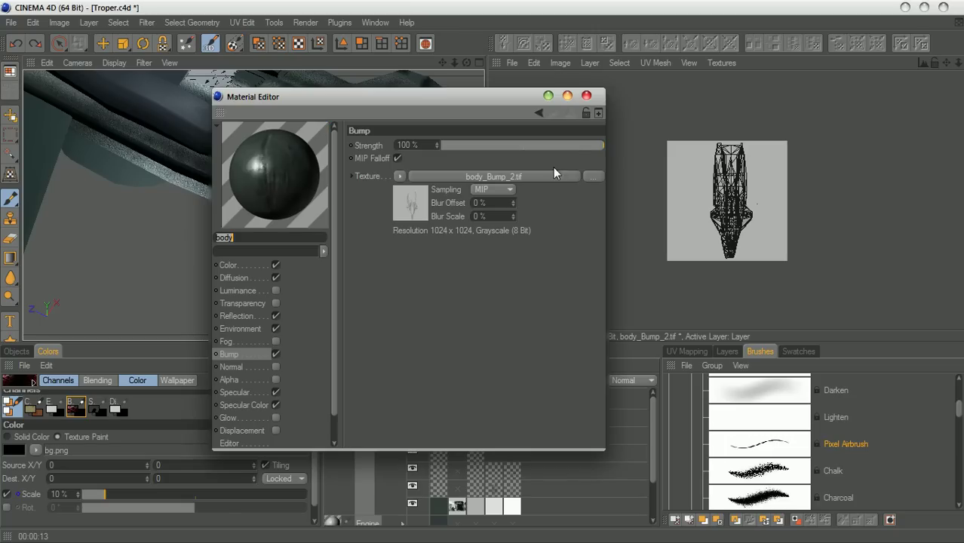
pyautogui.moveTo(592, 145); pyautogui.dragTo(524, 146)
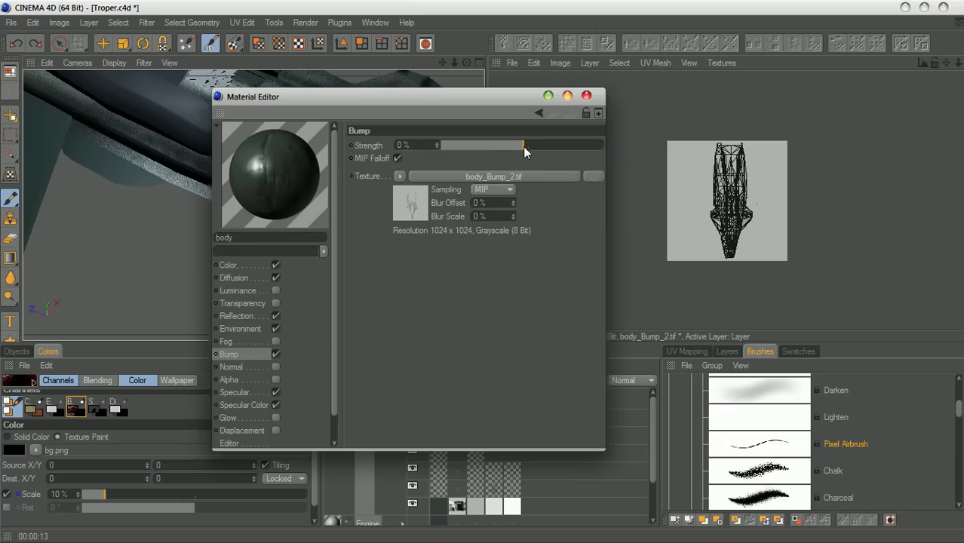
pyautogui.moveTo(431, 101); pyautogui.dragTo(673, 118)
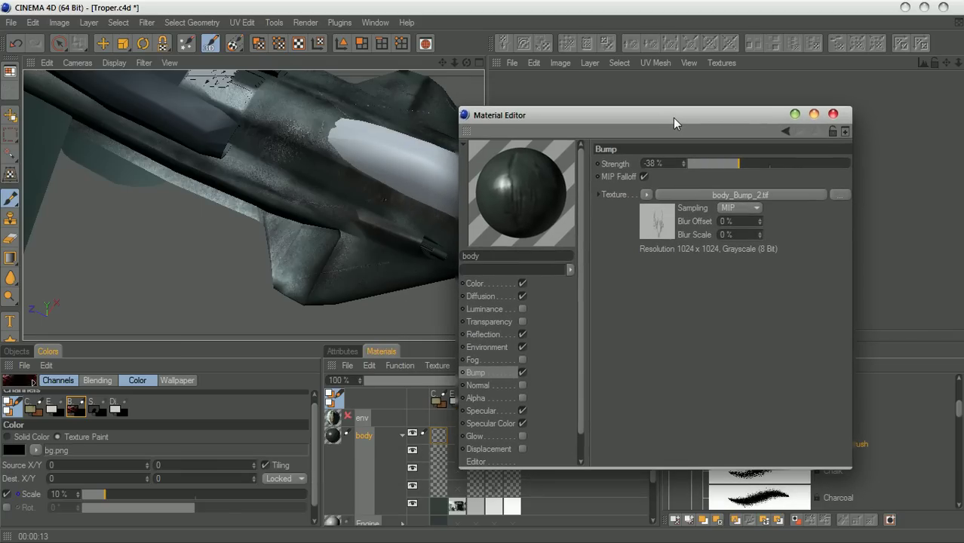
pyautogui.moveTo(738, 173); pyautogui.dragTo(798, 166)
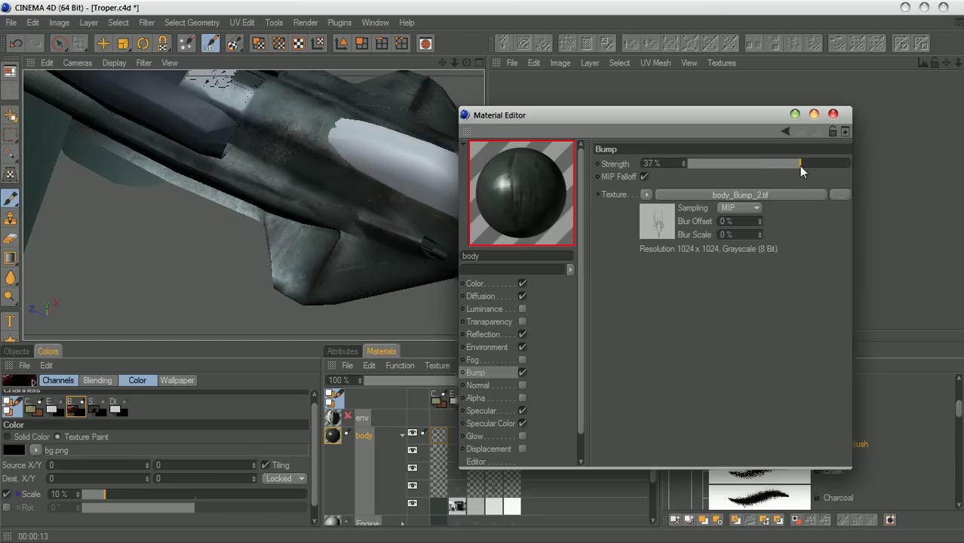
pyautogui.click(833, 114)
# Paint a row of evenly spaced rivet dabs into the Bump layer along one long edge of the cockpit canopy
pyautogui.moveTo(467, 63); pyautogui.dragTo(434, 101)
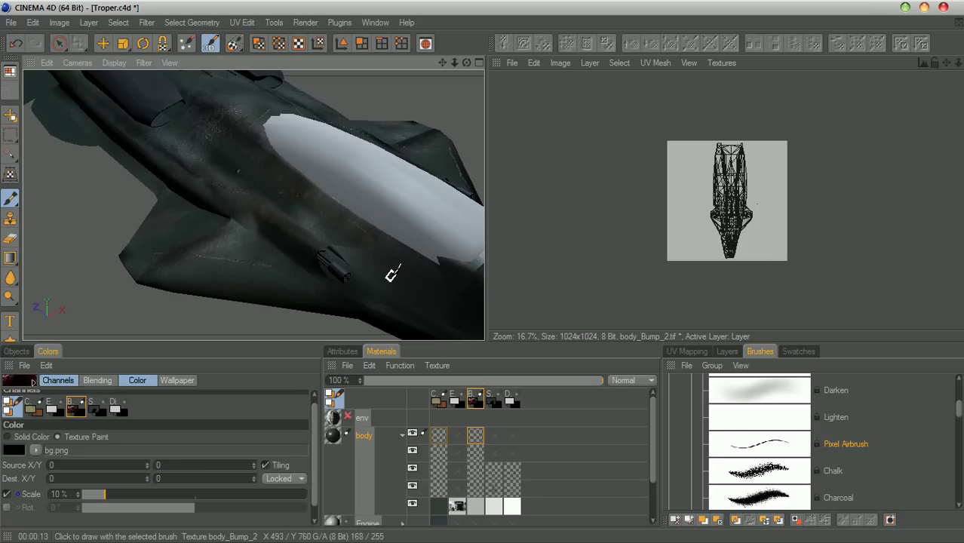
pyautogui.click(429, 266)
pyautogui.click(409, 255)
pyautogui.click(387, 244)
pyautogui.click(369, 231)
pyautogui.click(347, 216)
pyautogui.click(331, 205)
pyautogui.click(318, 195)
pyautogui.click(303, 183)
pyautogui.click(291, 172)
pyautogui.click(277, 159)
pyautogui.click(266, 145)
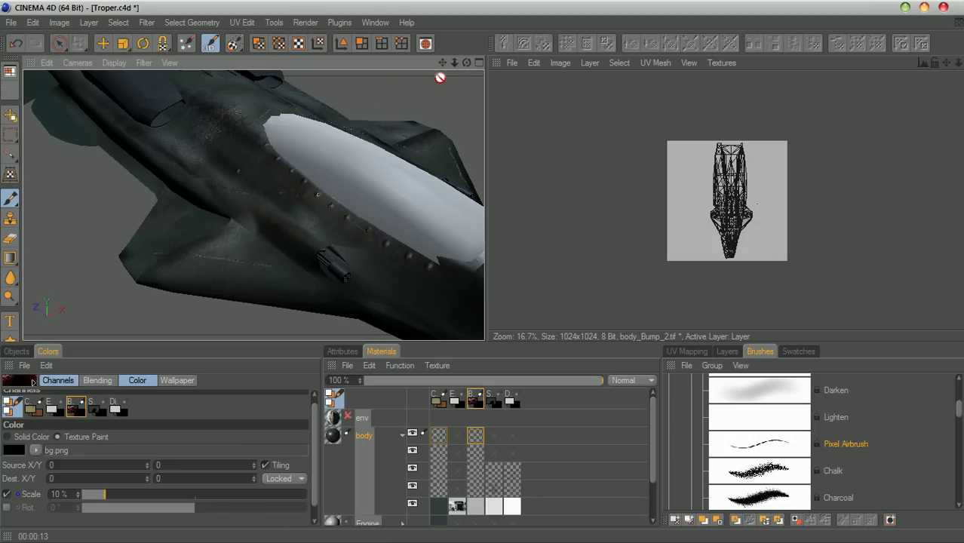
# Continue the Bump rivet dabs around the canopy's rear tip, its other long side and its front edge
pyautogui.moveTo(466, 63)
pyautogui.mouseDown()
pyautogui.moveTo(445, 101)
pyautogui.moveTo(437, 89)
pyautogui.moveTo(414, 107)
pyautogui.mouseUp()
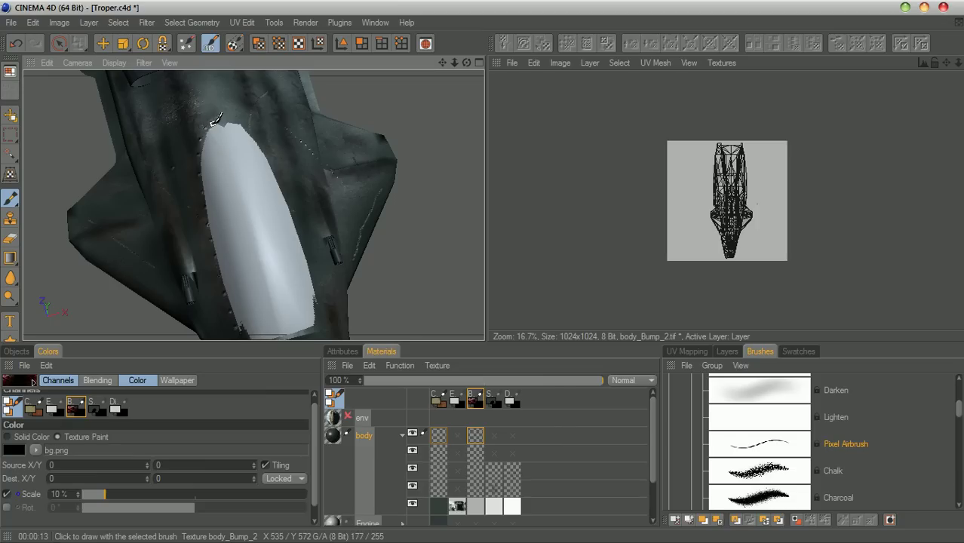
pyautogui.click(217, 121)
pyautogui.click(228, 122)
pyautogui.click(239, 119)
pyautogui.moveTo(444, 63); pyautogui.dragTo(439, 4)
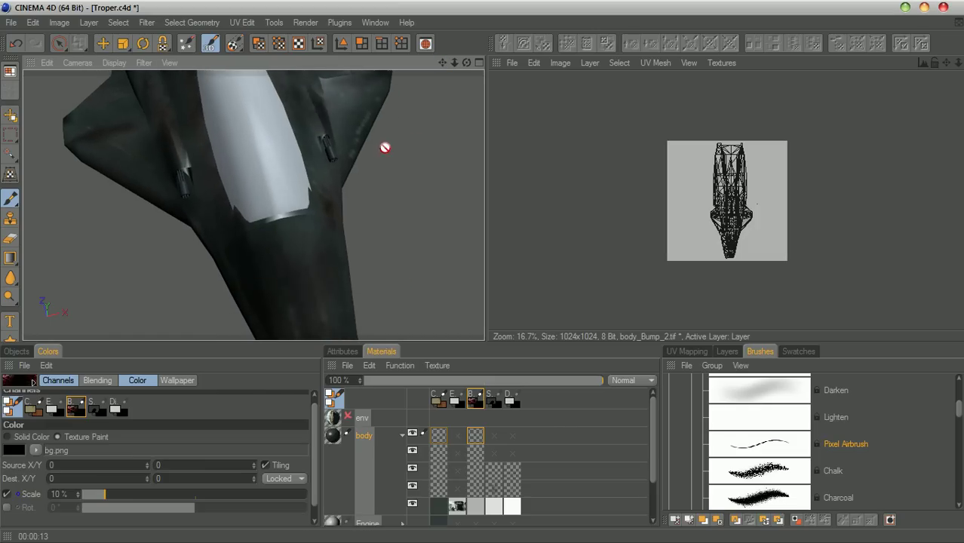
pyautogui.moveTo(385, 148); pyautogui.dragTo(316, 188)
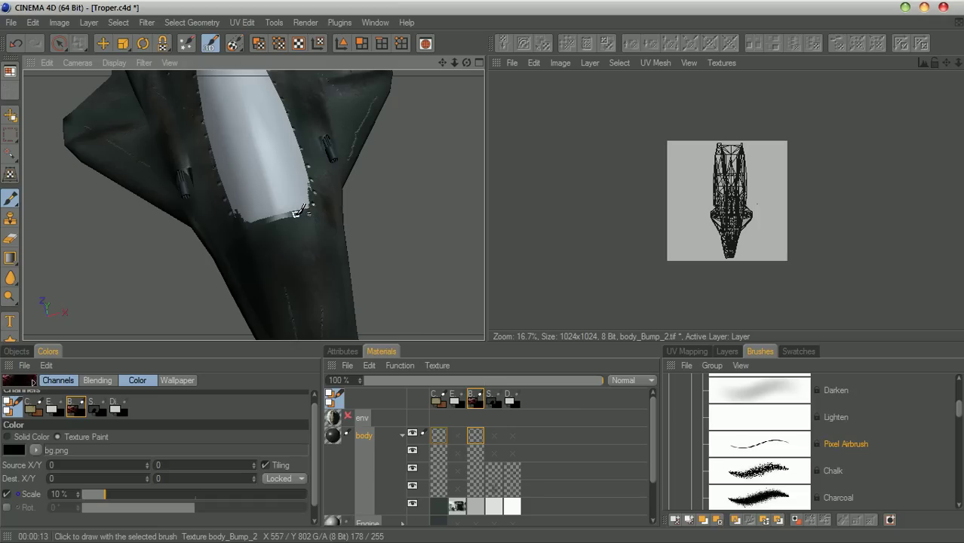
pyautogui.click(279, 219)
pyautogui.moveTo(261, 223); pyautogui.dragTo(240, 225)
# Paint a row of Bump rivets across the nose and another along its side back toward the canopy
pyautogui.moveTo(466, 64); pyautogui.dragTo(520, 56)
pyautogui.moveTo(422, 75)
pyautogui.mouseDown()
pyautogui.moveTo(453, 68)
pyautogui.moveTo(443, 64)
pyautogui.mouseUp()
pyautogui.scroll(-3, 402, 166)
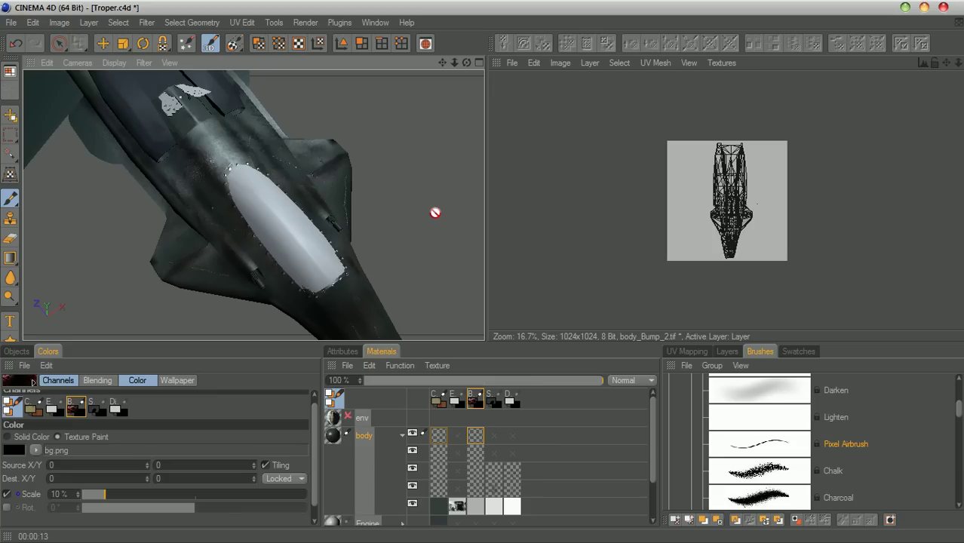
pyautogui.moveTo(444, 62); pyautogui.dragTo(443, 62)
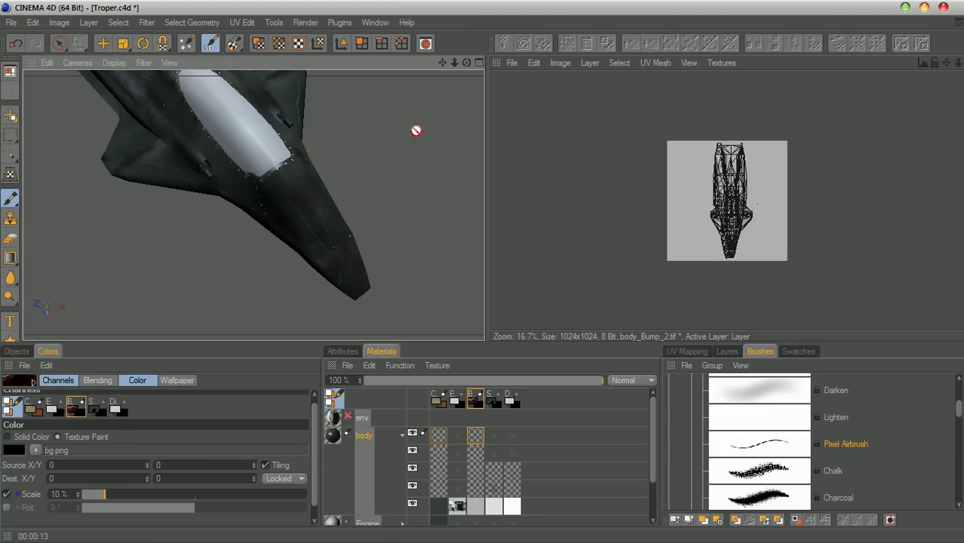
pyautogui.moveTo(467, 64); pyautogui.dragTo(370, 68)
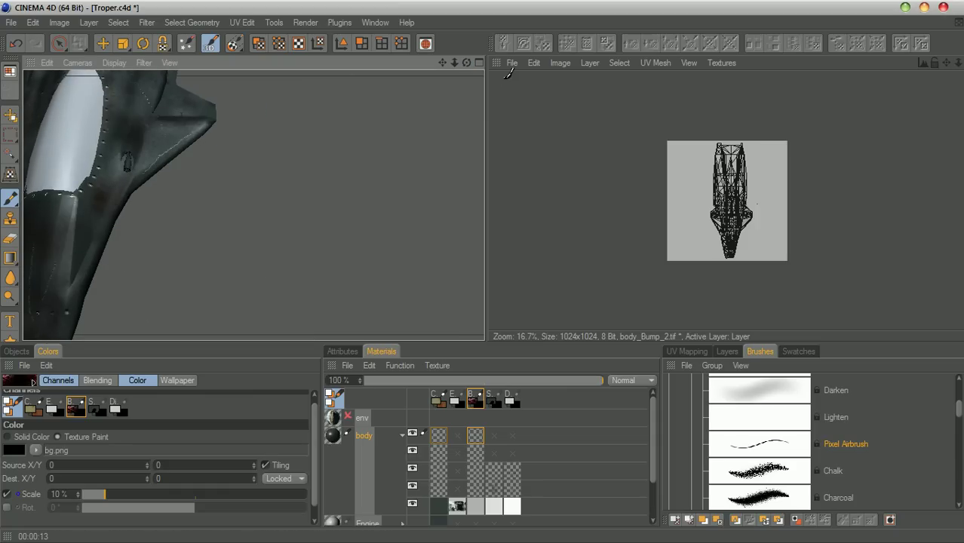
pyautogui.moveTo(444, 64); pyautogui.dragTo(575, 38)
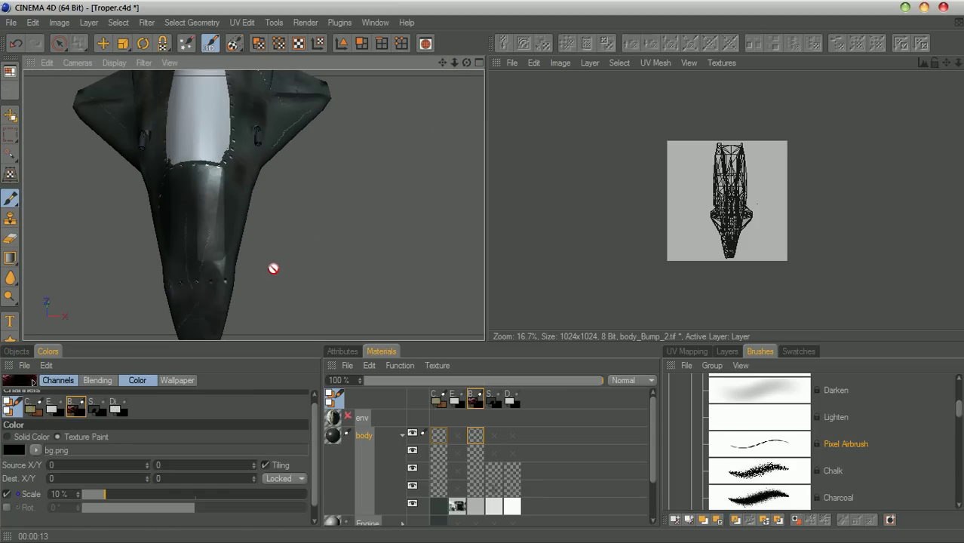
pyautogui.click(224, 254)
pyautogui.click(223, 241)
pyautogui.click(223, 223)
pyautogui.click(223, 209)
pyautogui.moveTo(225, 194); pyautogui.dragTo(225, 180)
# Paint rows of Bump rivets across the two small side fins next to the cockpit
pyautogui.keyDown('alt'); pyautogui.moveTo(444, 93); pyautogui.dragTo(411, 202); pyautogui.keyUp('alt')
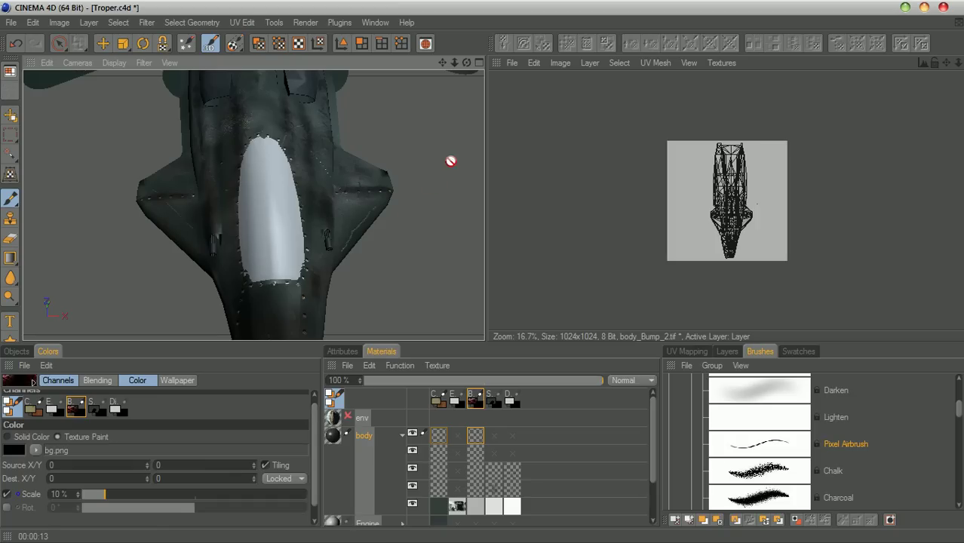
pyautogui.moveTo(466, 63); pyautogui.dragTo(381, 251)
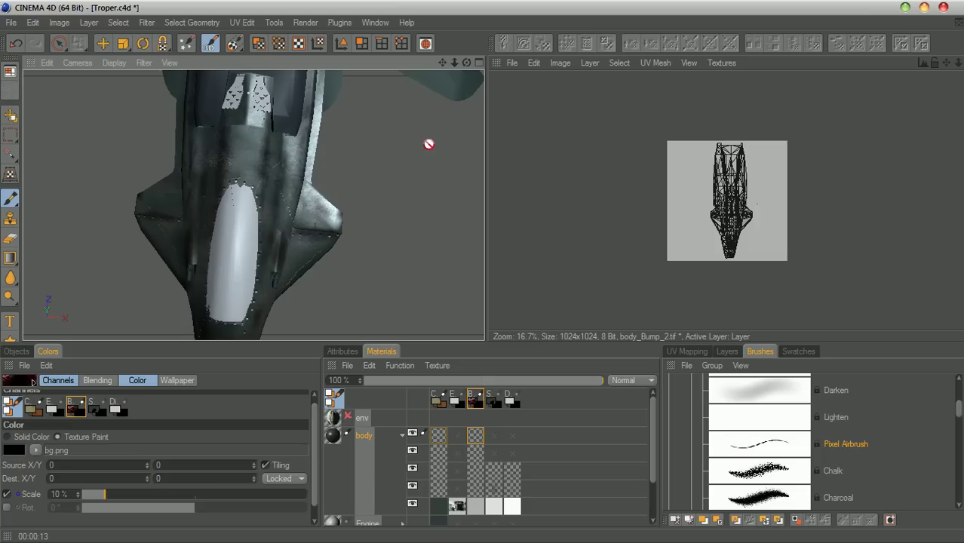
pyautogui.moveTo(443, 62); pyautogui.dragTo(476, 143)
pyautogui.moveTo(467, 64); pyautogui.dragTo(592, 45)
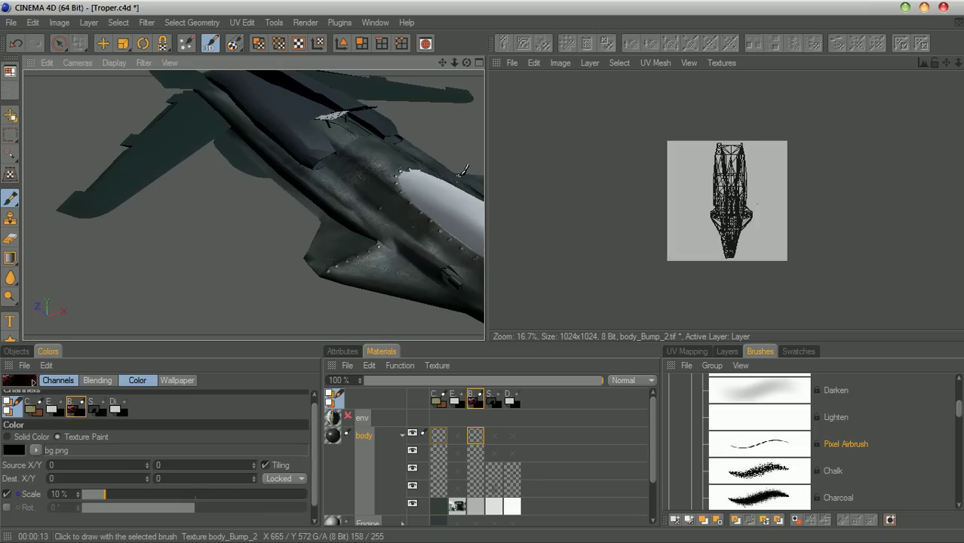
pyautogui.moveTo(467, 63); pyautogui.dragTo(469, 102)
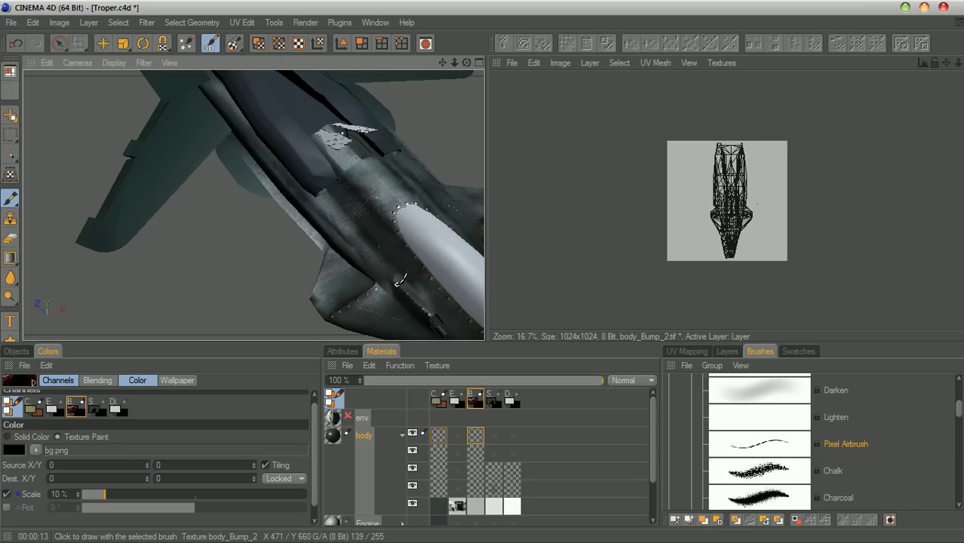
pyautogui.moveTo(443, 62); pyautogui.dragTo(396, 55)
pyautogui.moveTo(467, 63); pyautogui.dragTo(400, 94)
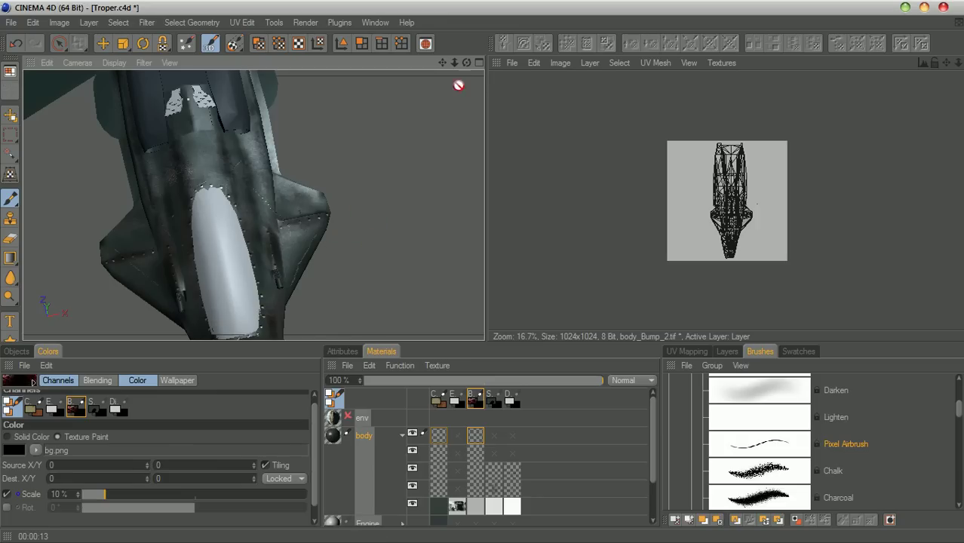
pyautogui.moveTo(454, 63); pyautogui.dragTo(467, 64)
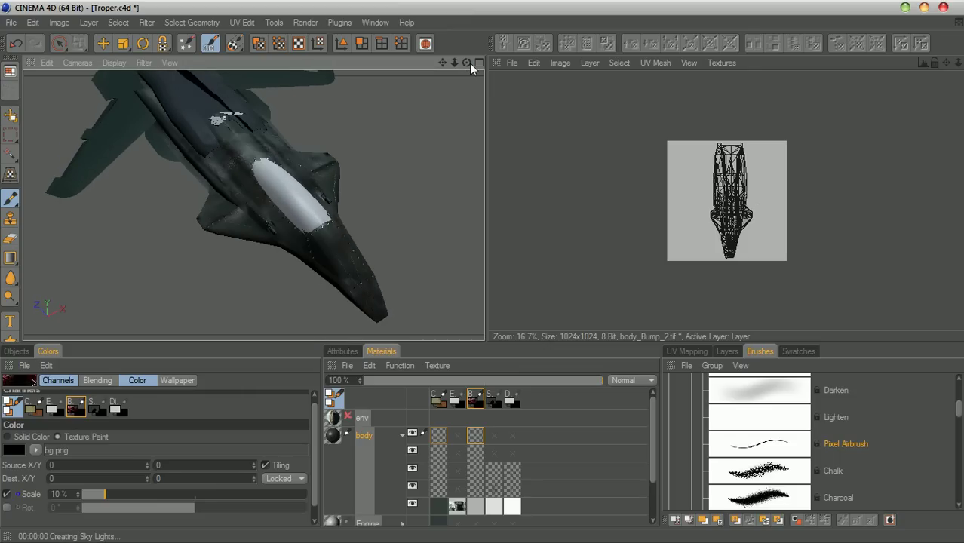